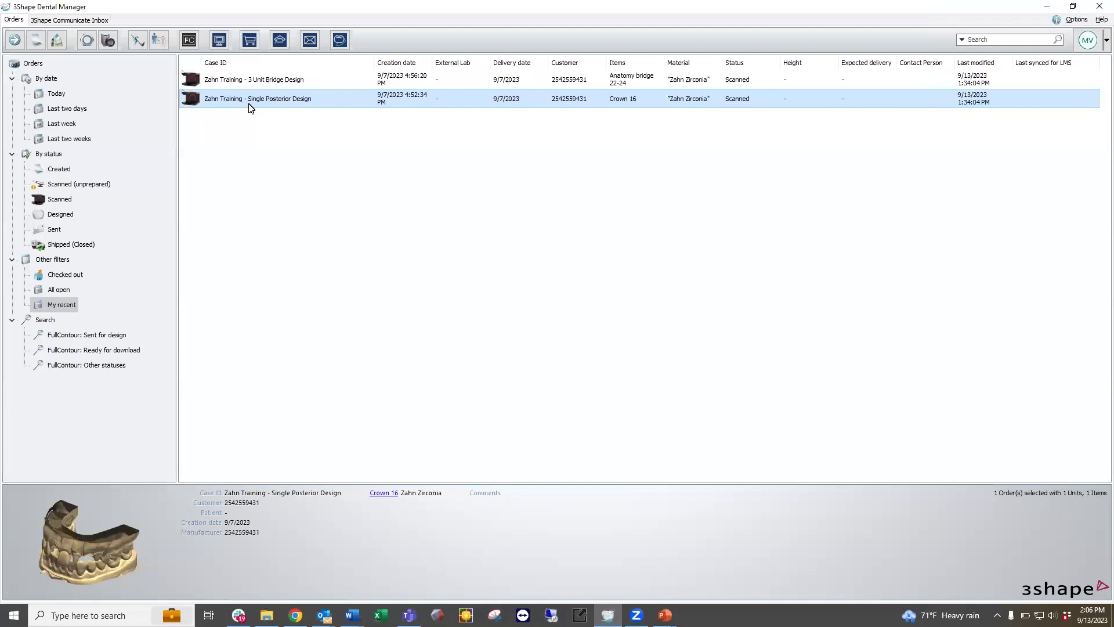
Open the Zahn Training - Single Posterior Design case and align the occlusal plane's tooth outlines with the upper arch.
double_click(249, 103)
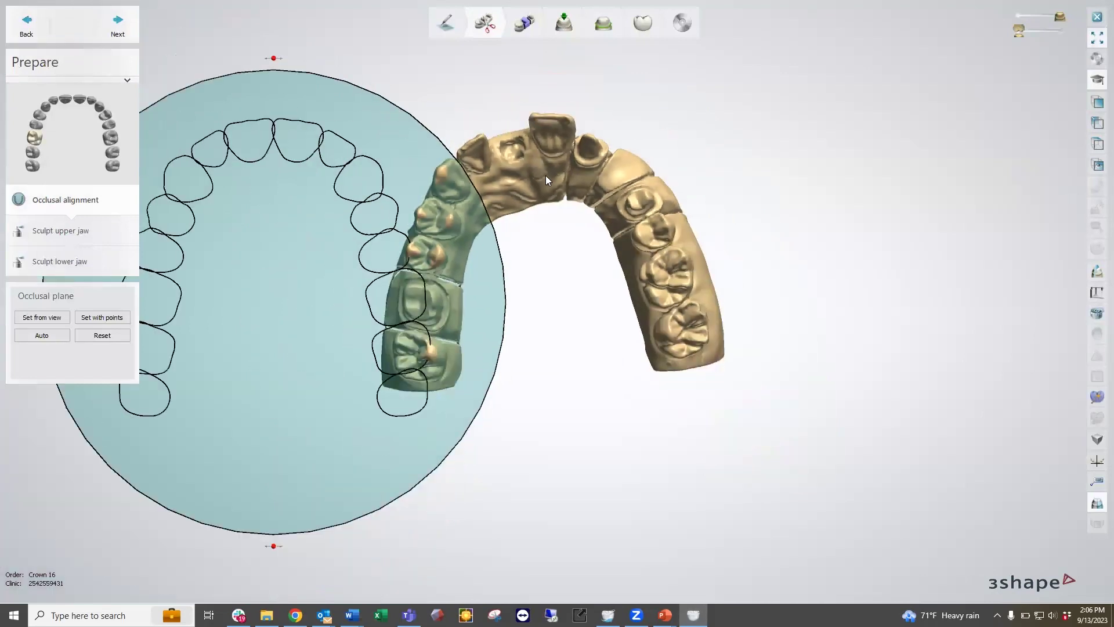
left_click_drag(314, 130, 538, 127)
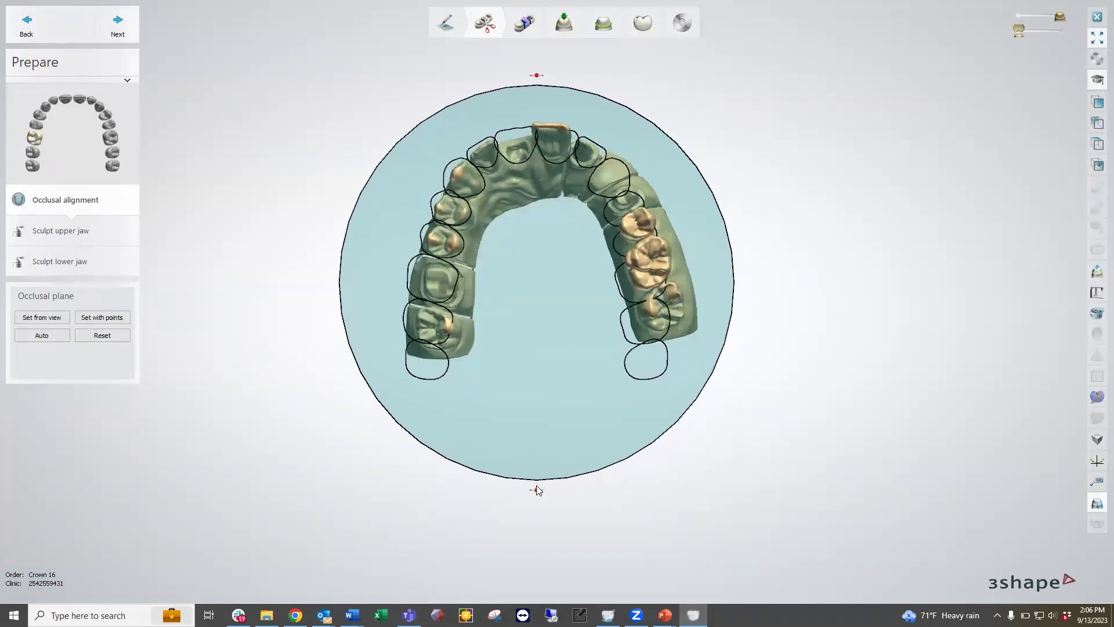
left_click_drag(535, 489, 559, 486)
mouse_move(554, 307)
left_mouse_down()
mouse_move(567, 299)
mouse_move(568, 310)
left_mouse_up()
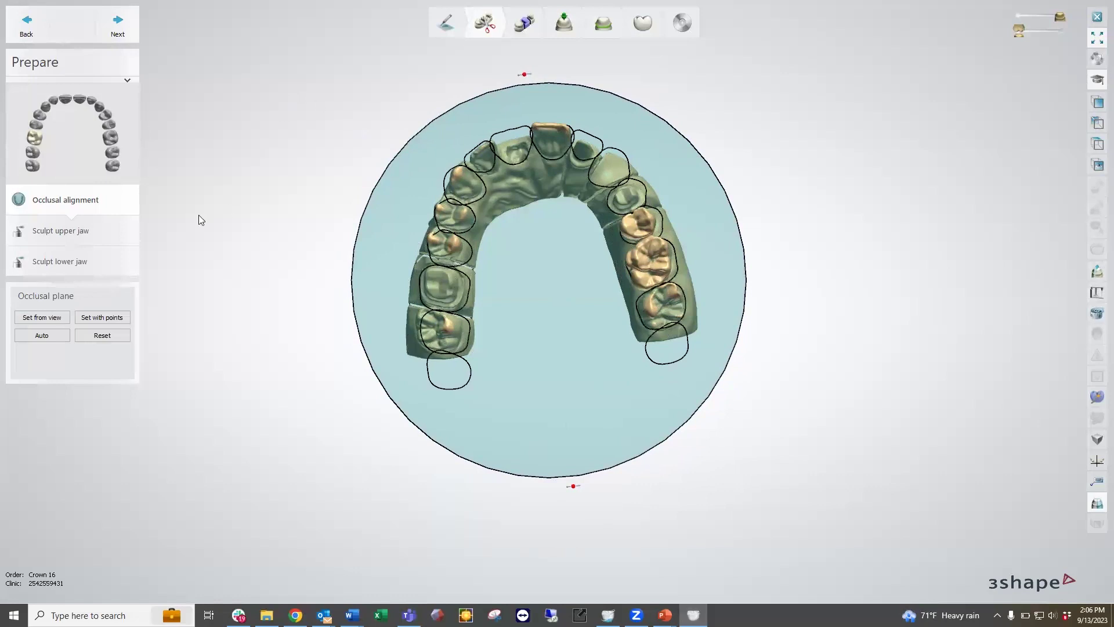
right_click_drag(324, 366, 354, 311)
right_click_drag(405, 192, 384, 255)
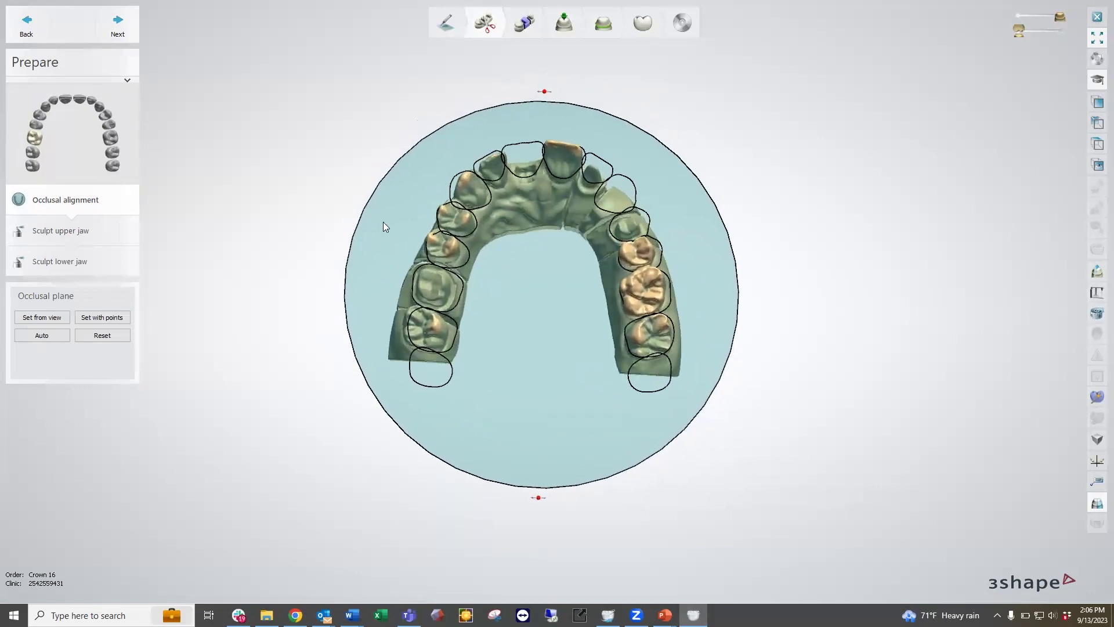
Go to upper jaw sculpting and examine the prepared molar, its margin and the adjacent tooth surfaces for scan defects.
left_click(88, 241)
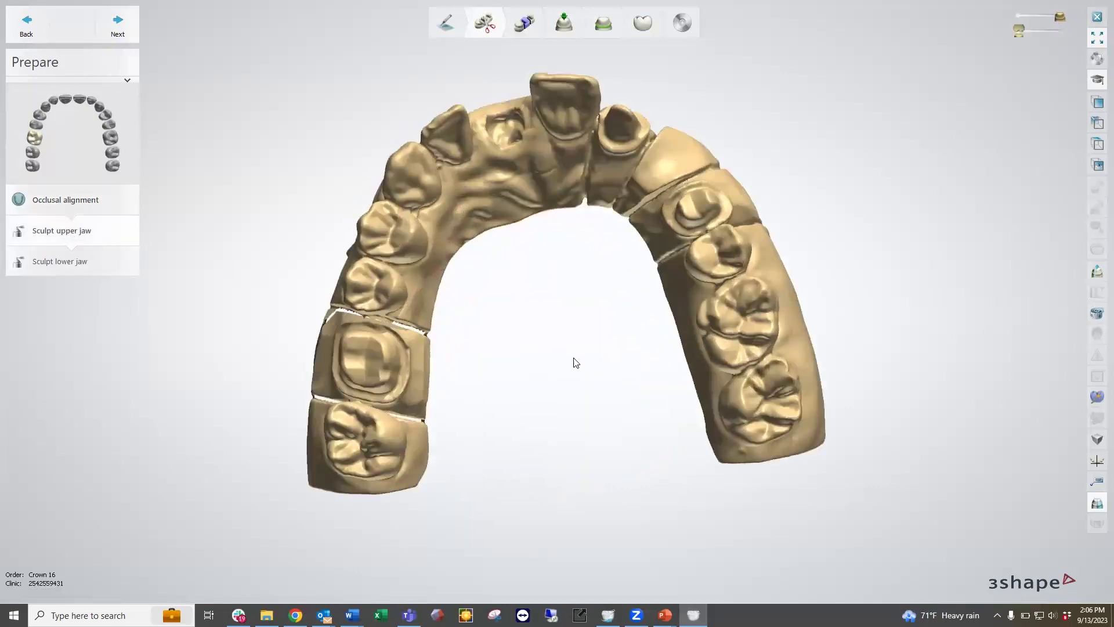
mouse_move(576, 363)
right_mouse_down()
mouse_move(579, 279)
mouse_move(652, 242)
mouse_move(653, 267)
mouse_move(522, 287)
mouse_move(527, 325)
mouse_move(502, 306)
mouse_move(671, 282)
mouse_move(691, 300)
mouse_move(693, 331)
mouse_move(718, 314)
mouse_move(657, 323)
mouse_move(680, 315)
right_mouse_up()
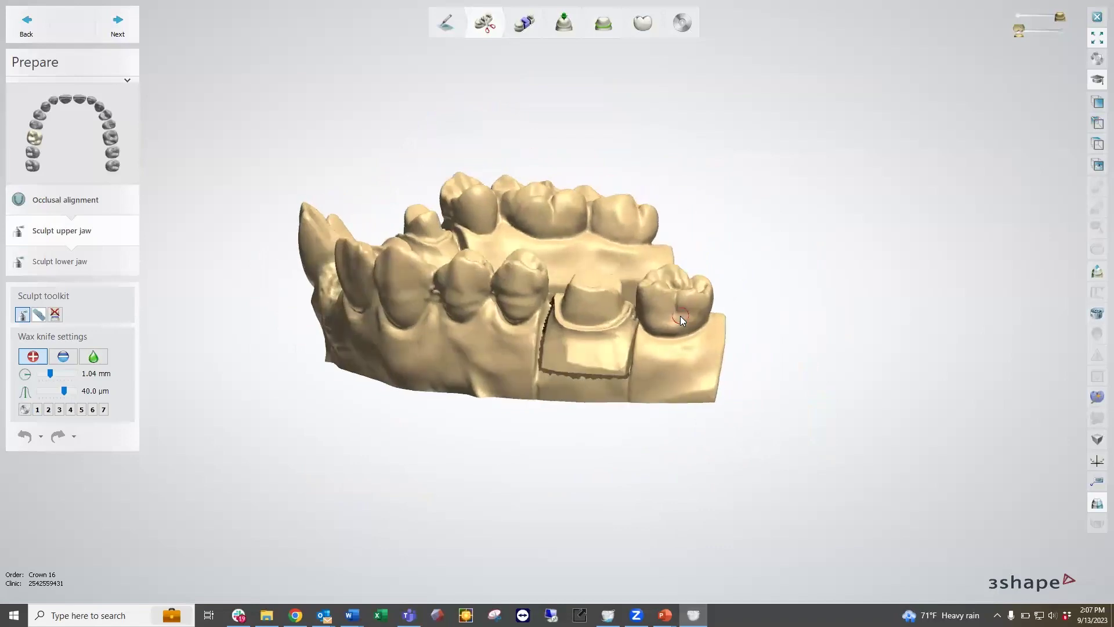
scroll(505, 294, "up", 6)
right_click_drag(549, 337, 533, 282)
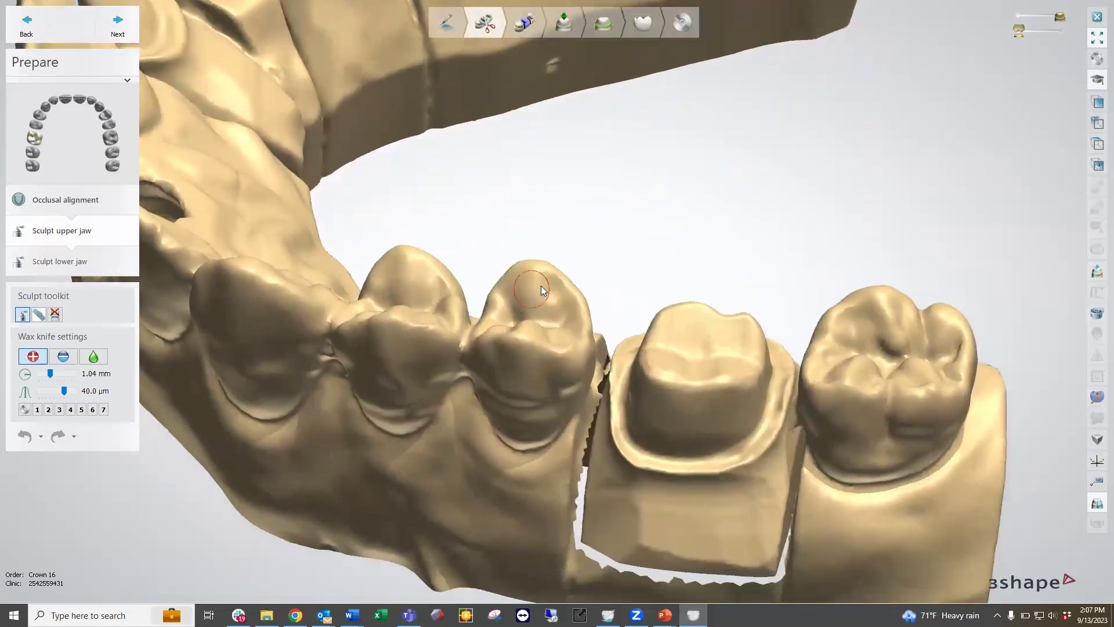
right_click_drag(569, 285, 599, 298)
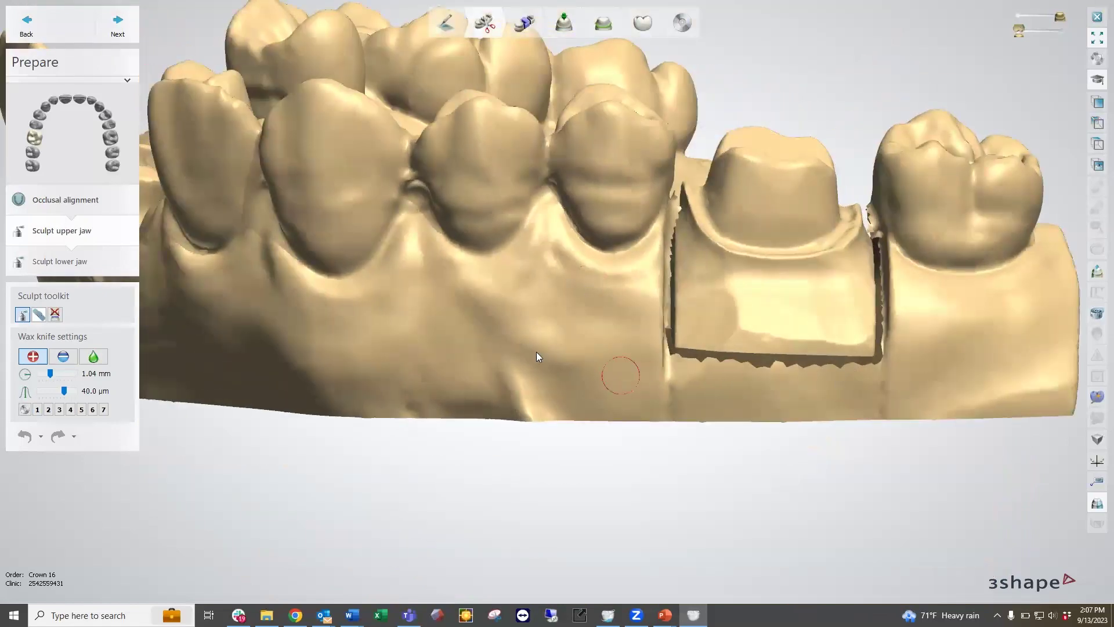
scroll(529, 304, "down", 2)
right_click_drag(559, 303, 493, 305)
right_click_drag(520, 213, 777, 318)
right_click_drag(843, 344, 840, 334)
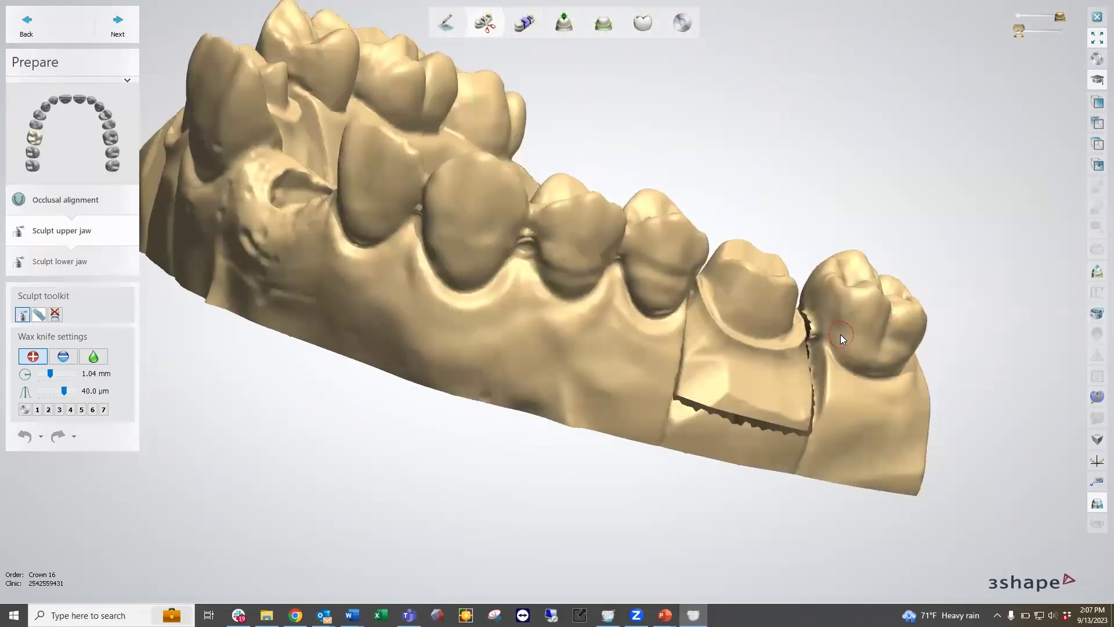
scroll(840, 331, "up", 3)
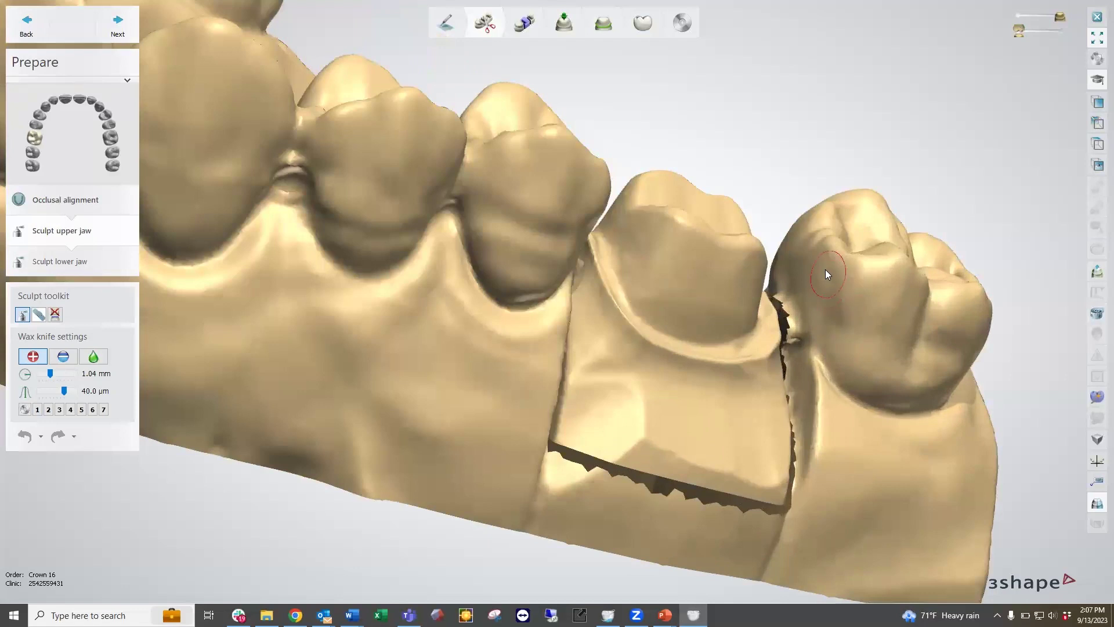
right_click_drag(827, 335, 409, 273)
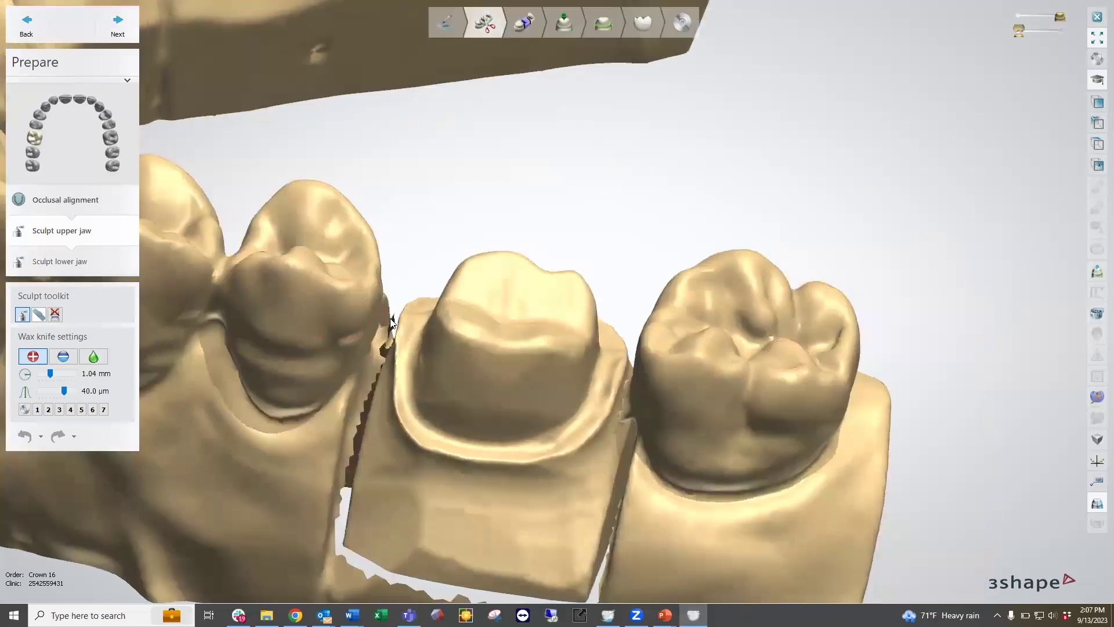
right_click_drag(327, 350, 335, 344)
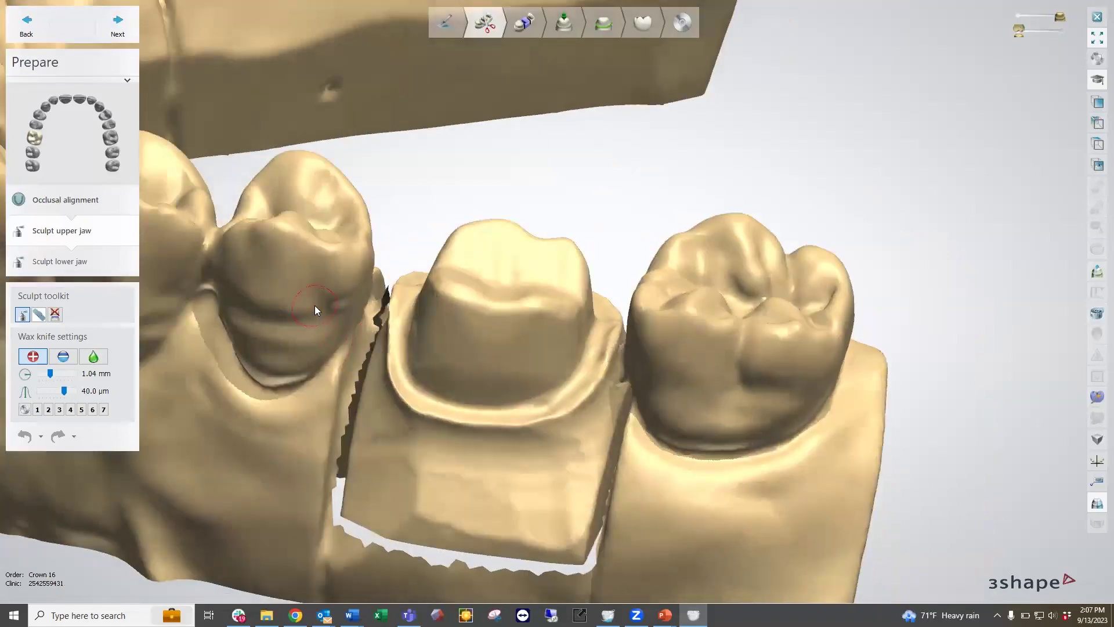
right_click_drag(339, 292, 406, 305)
Examine the rest of the upper arch scan, from the front teeth back to the last molar.
scroll(415, 264, "down", 5)
scroll(626, 312, "down", 5)
right_click_drag(487, 283, 494, 305)
scroll(409, 295, "up", 1)
scroll(353, 251, "up", 3)
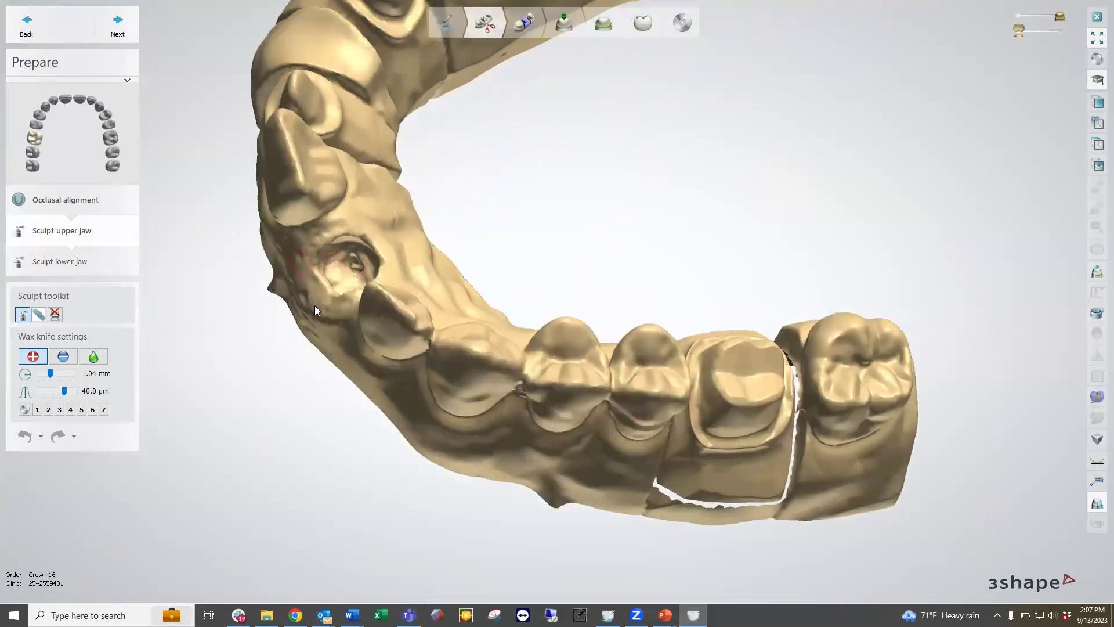
right_click_drag(499, 309, 803, 230)
right_click_drag(868, 217, 835, 205)
right_click_drag(625, 244, 644, 273)
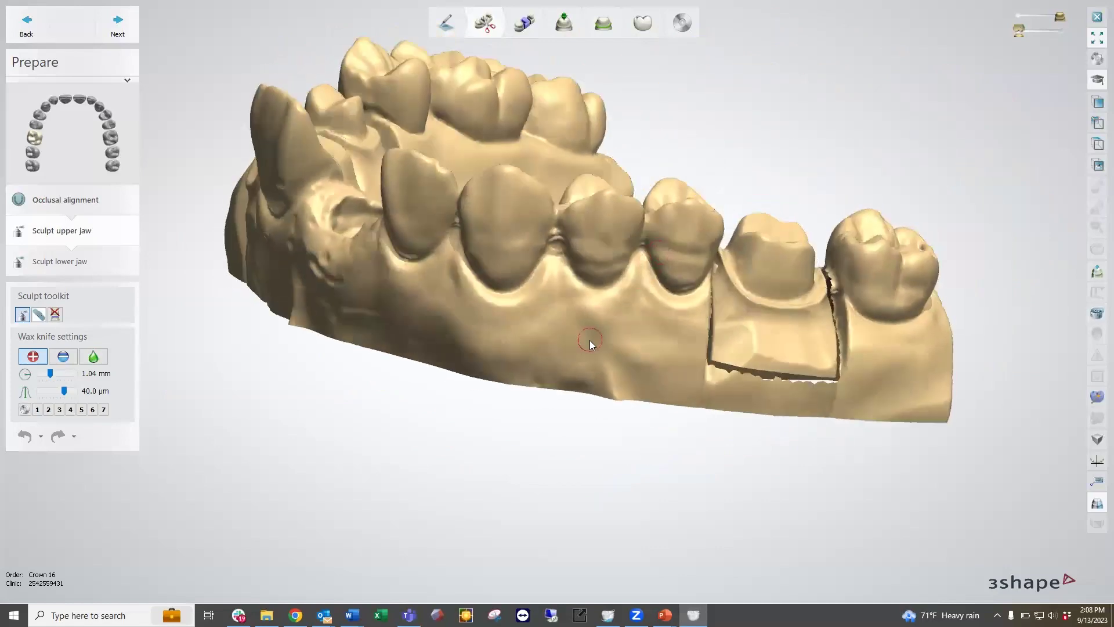
Go to lower jaw sculpting, show the upper jaw to inspect the bite, and hide the upper jaw again.
left_click(78, 270)
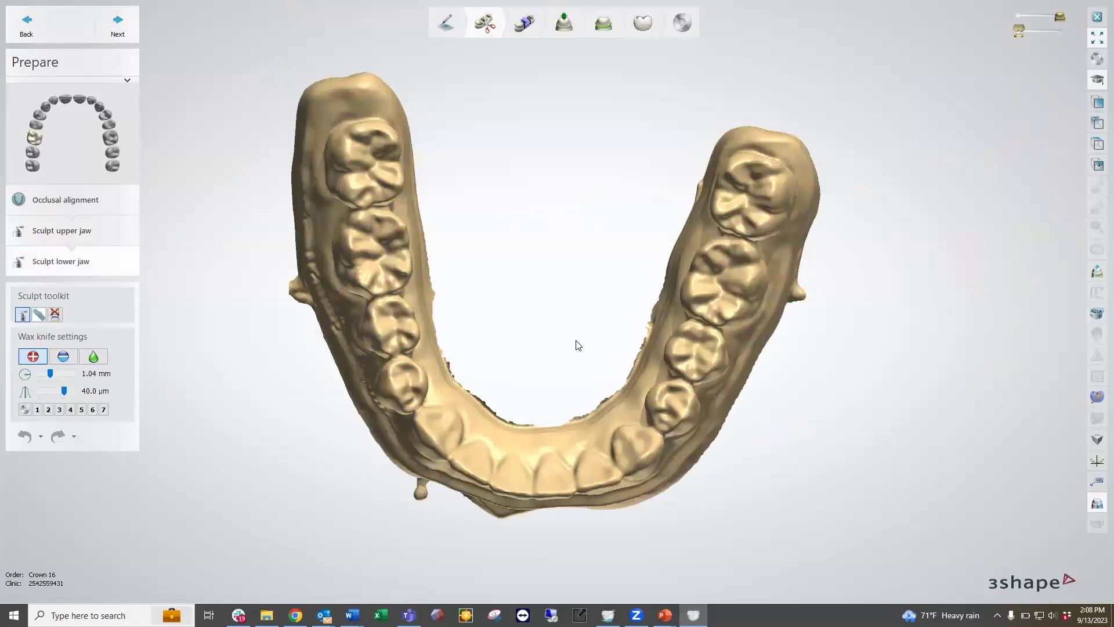
right_click_drag(578, 345, 569, 311)
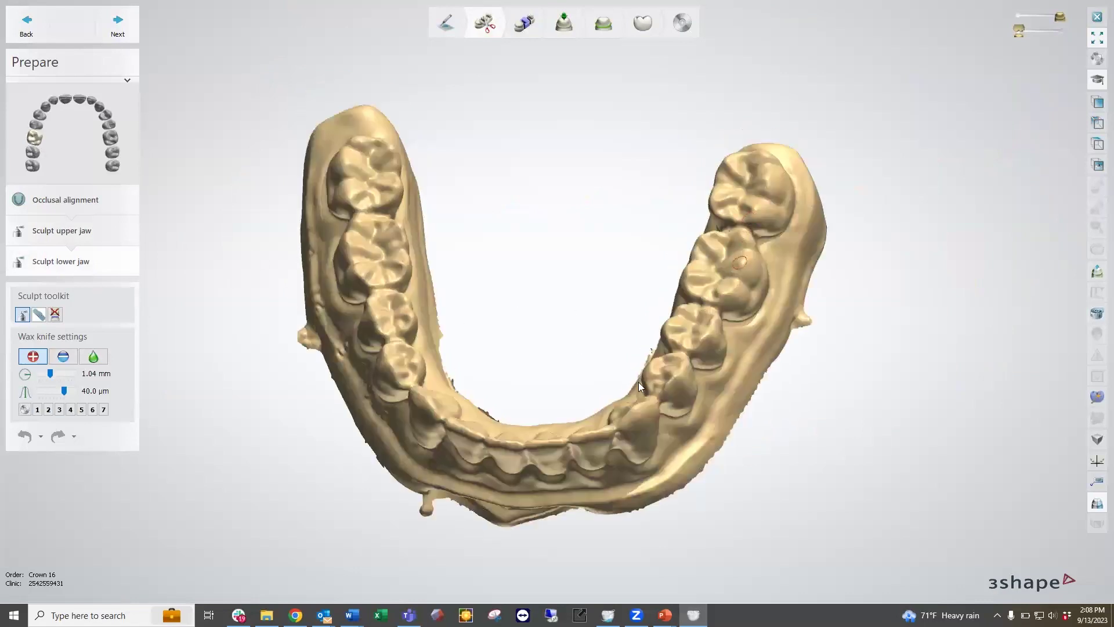
right_click_drag(638, 381, 979, 230)
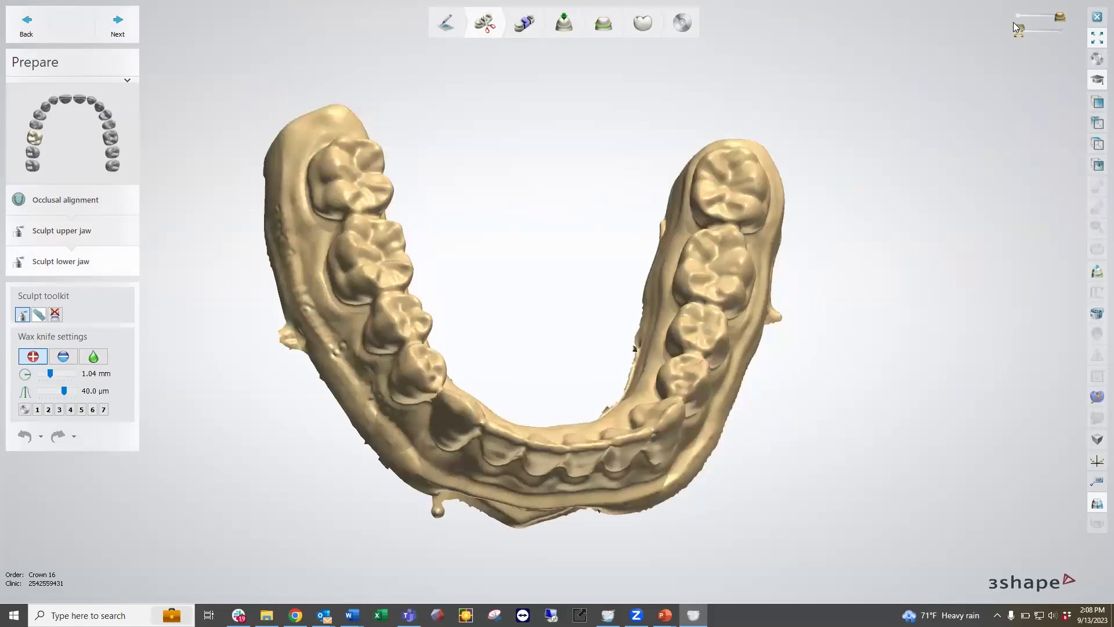
left_click_drag(1030, 28, 1060, 29)
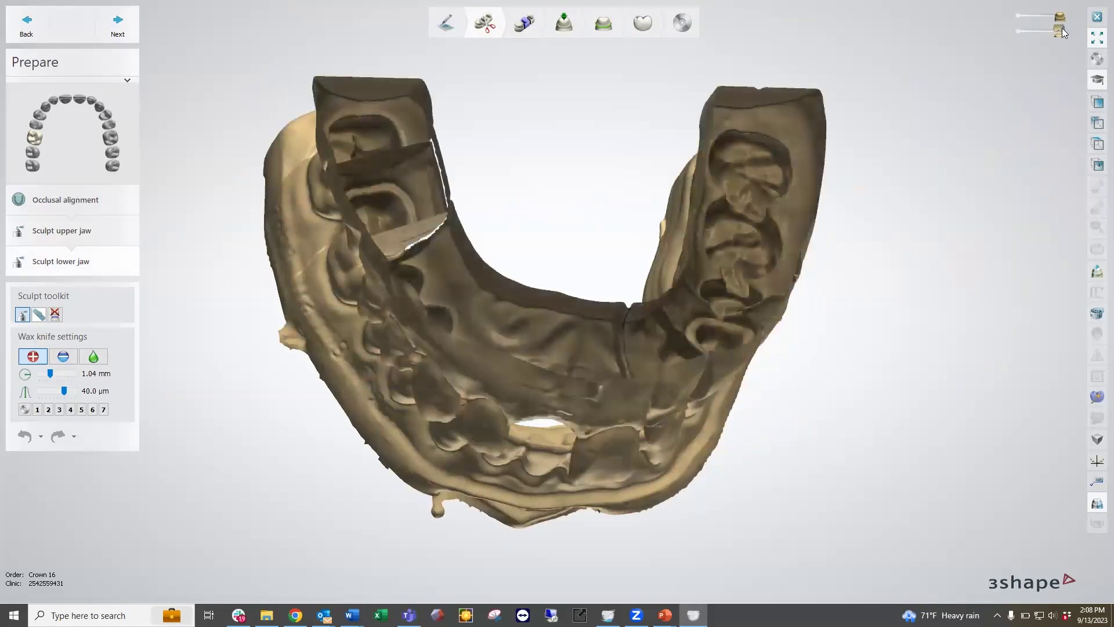
right_click_drag(892, 257, 930, 184)
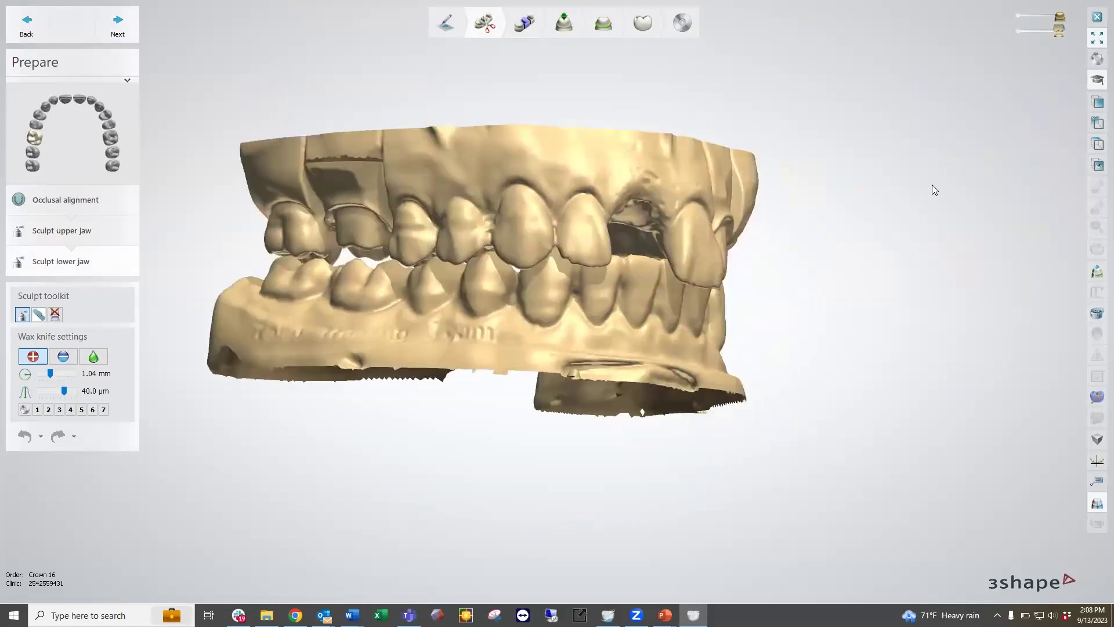
right_click_drag(405, 202, 522, 267)
left_click_drag(1054, 32, 1018, 33)
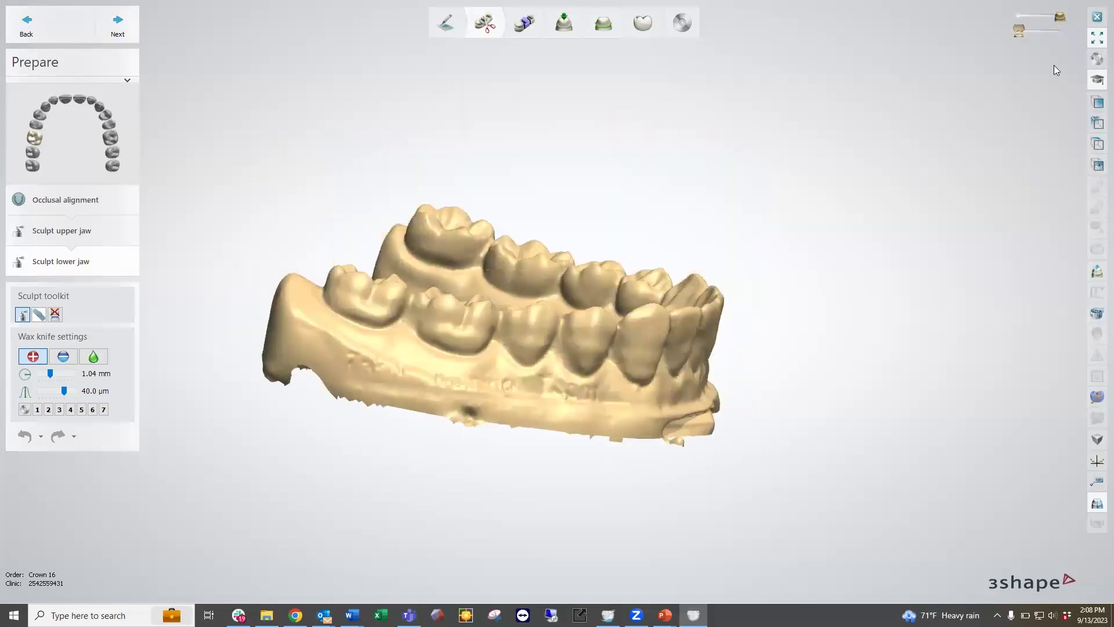
Remove material from the gum below the lower molars with the wax knife and smooth the area.
right_click_drag(667, 256, 608, 290)
scroll(377, 390, "up", 5)
right_click_drag(381, 391, 400, 370)
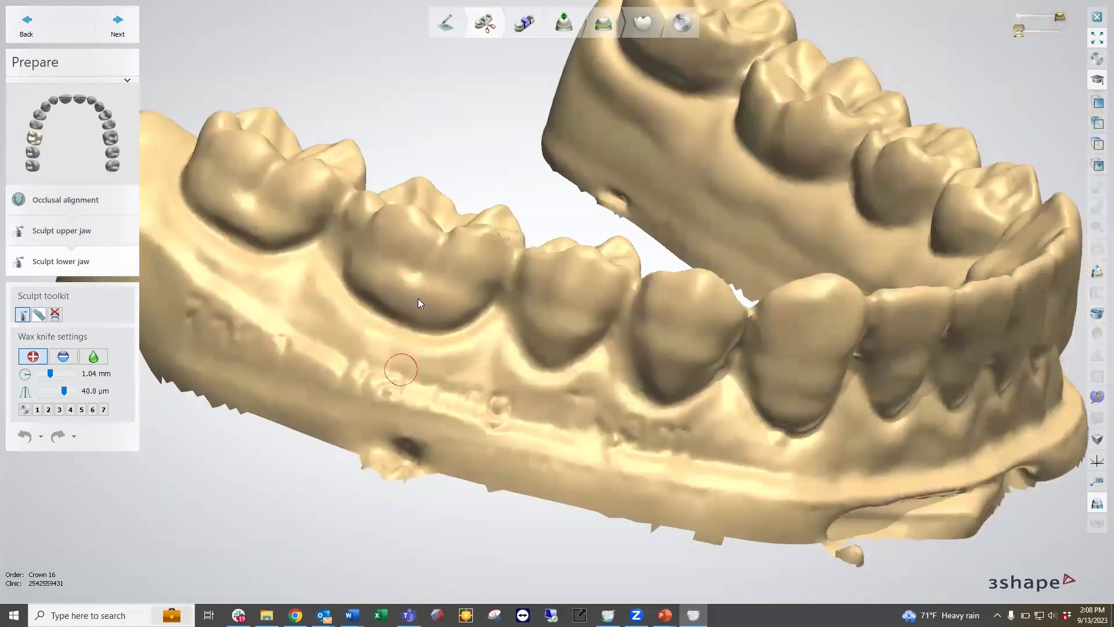
scroll(443, 241, "down", 5)
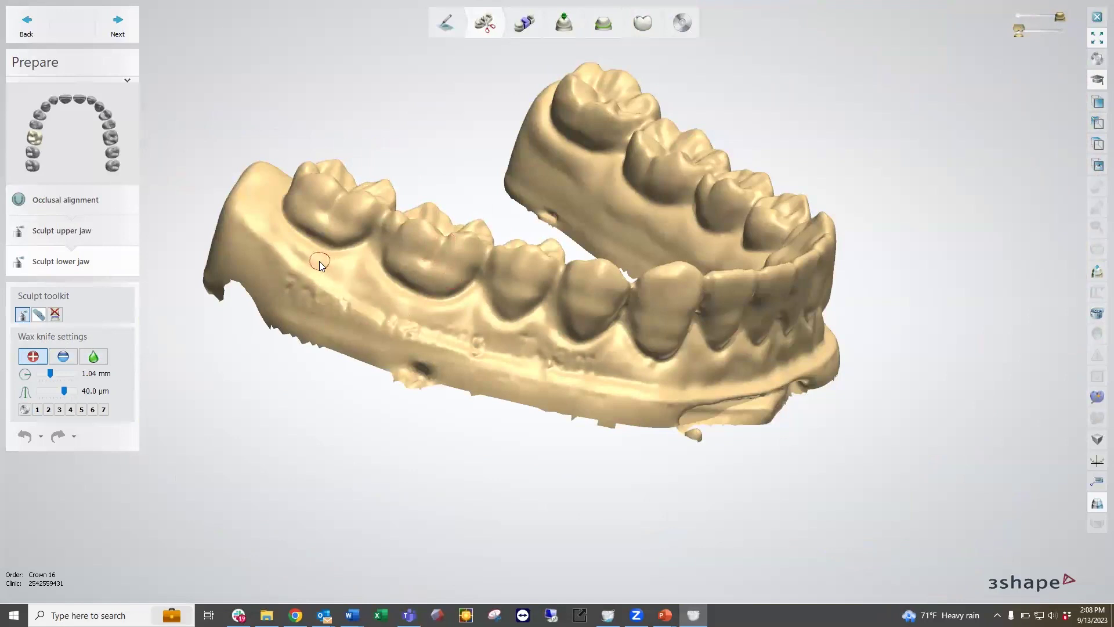
key("minus")
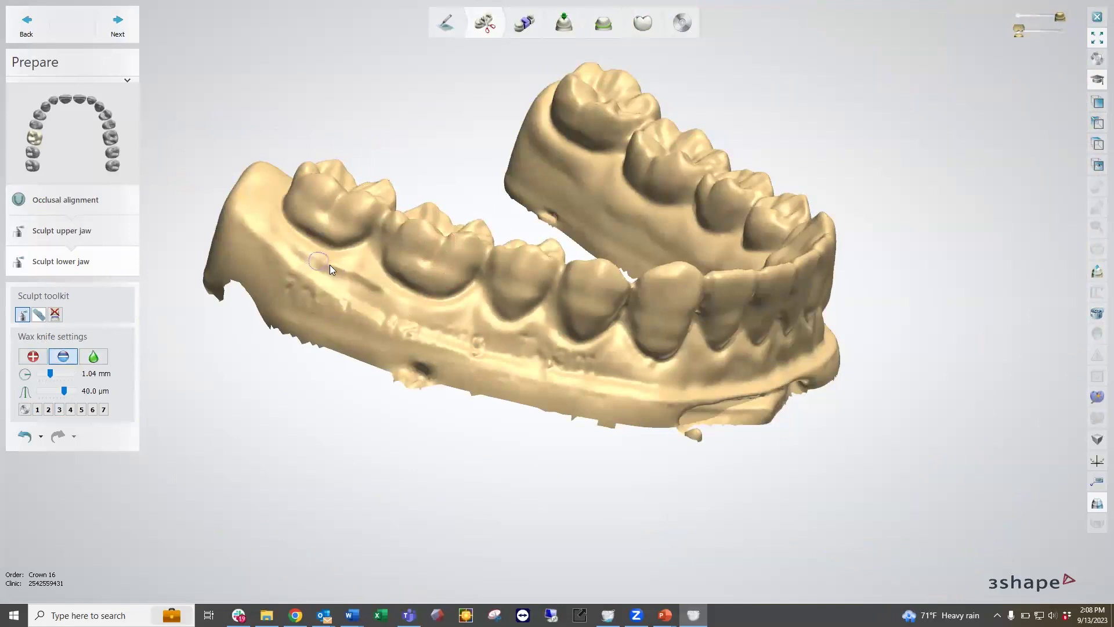
left_click_drag(364, 278, 376, 287)
left_click(95, 357)
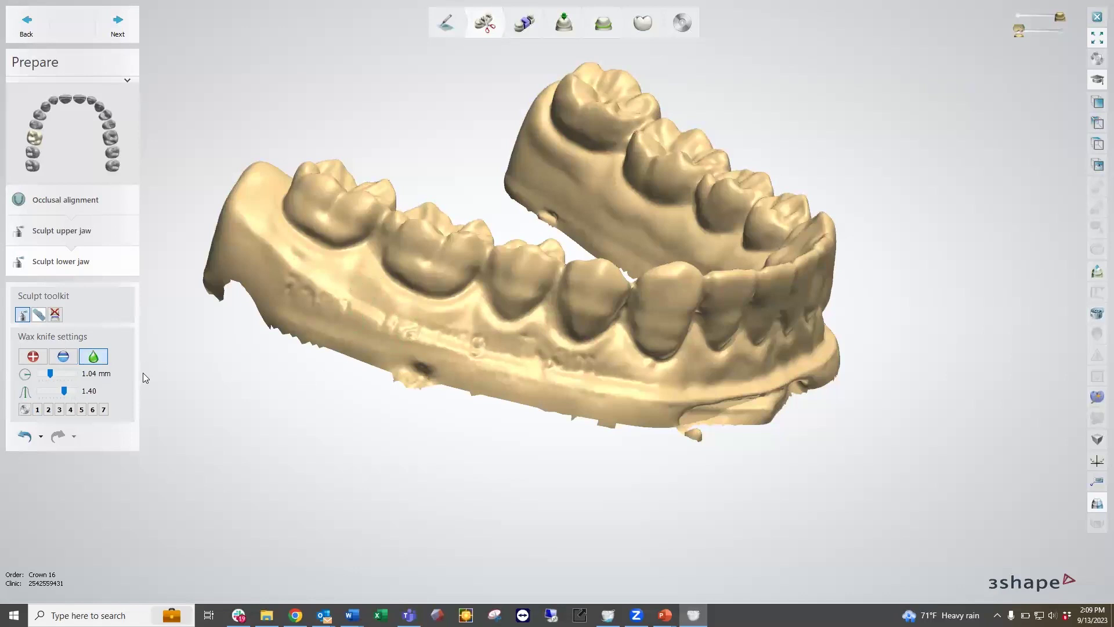
Try to remove the artifact around the small hole at the lower jaw's bottom edge with the Remove Artifacts tool.
left_click(37, 315)
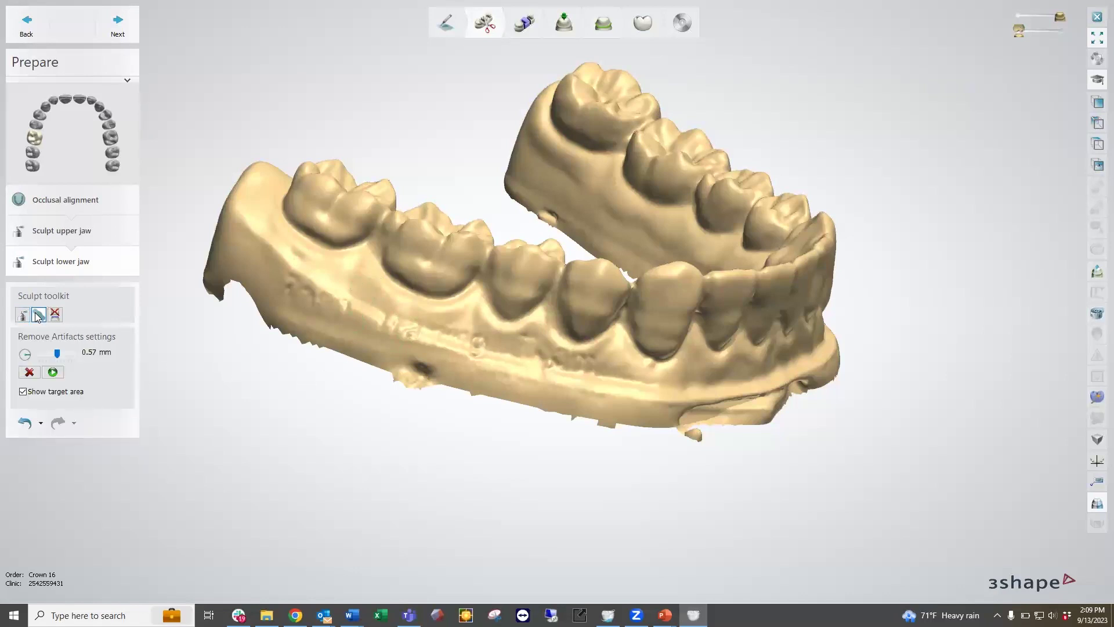
right_click_drag(458, 382, 465, 373)
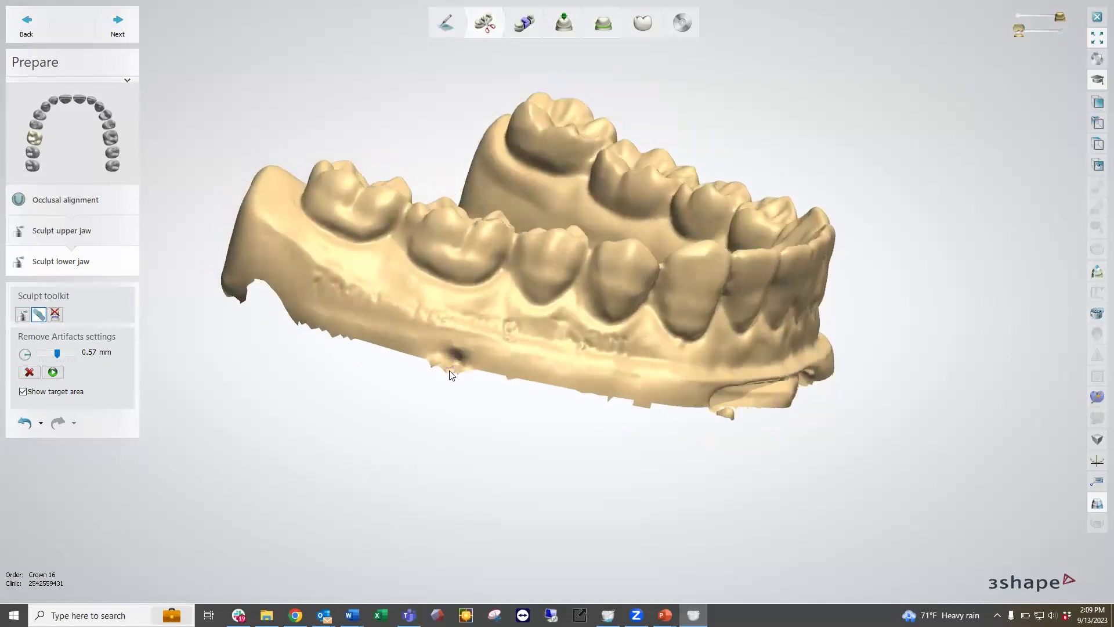
scroll(471, 359, "up", 3)
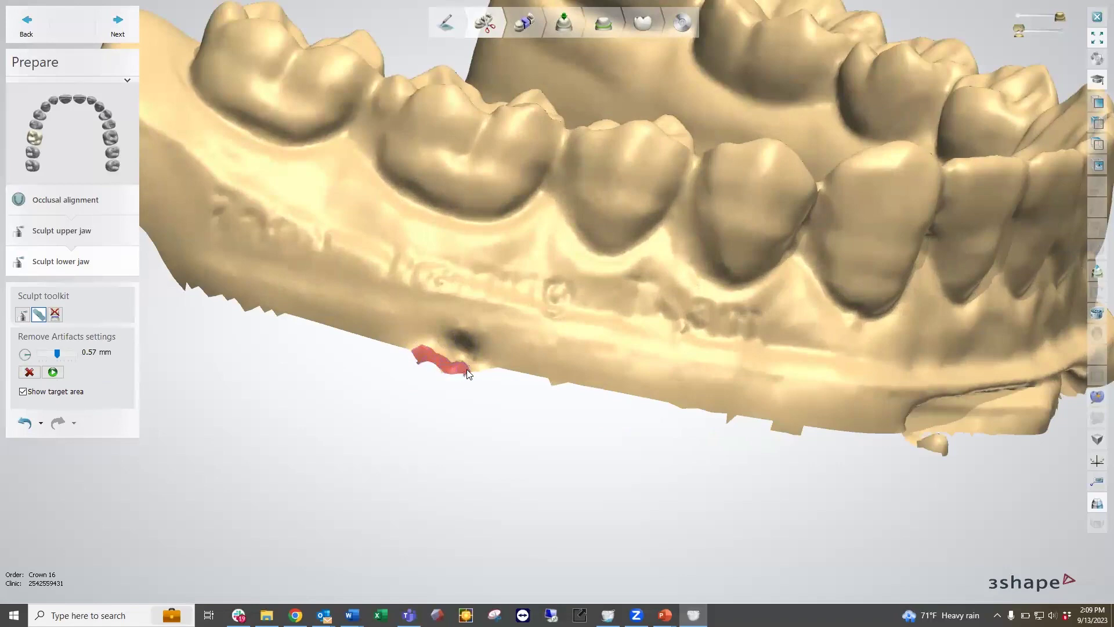
left_click_drag(467, 369, 474, 362)
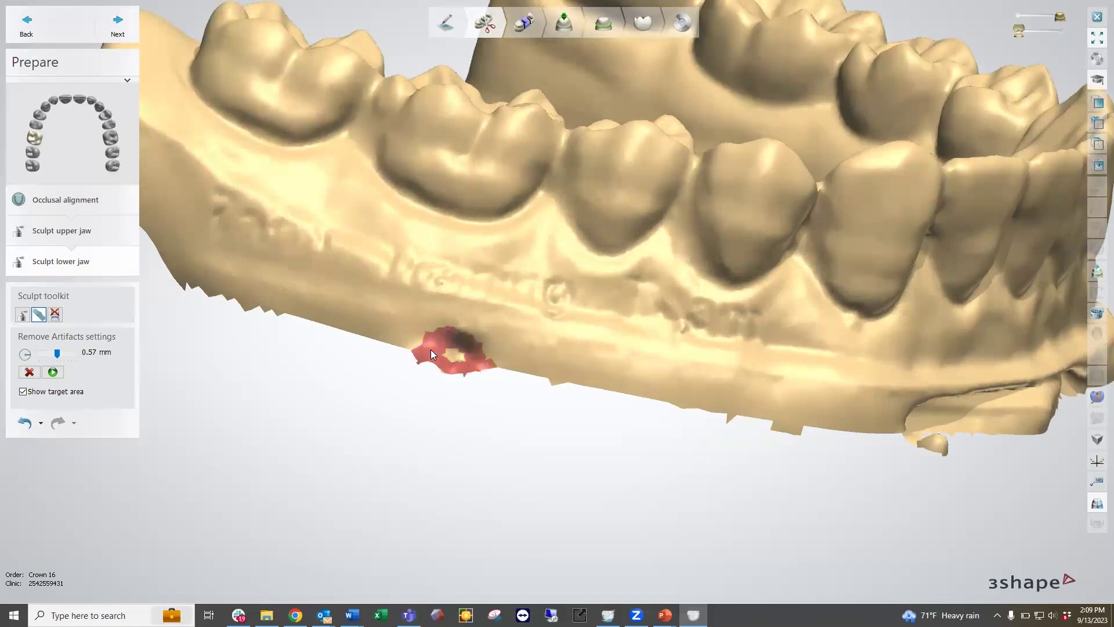
right_click_drag(447, 354, 363, 461)
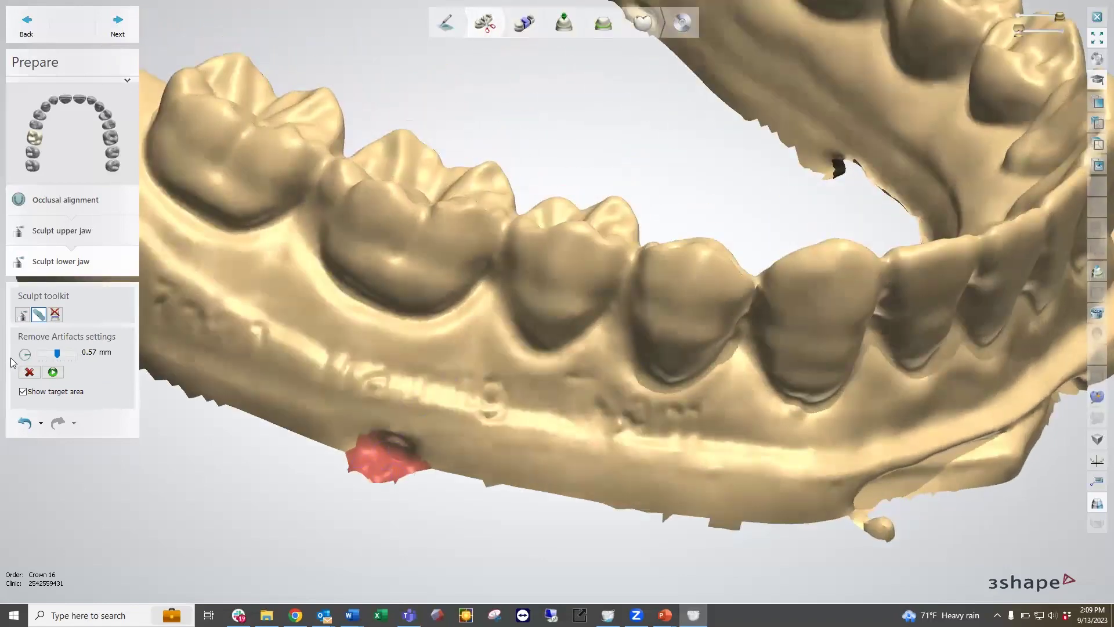
left_click(53, 373)
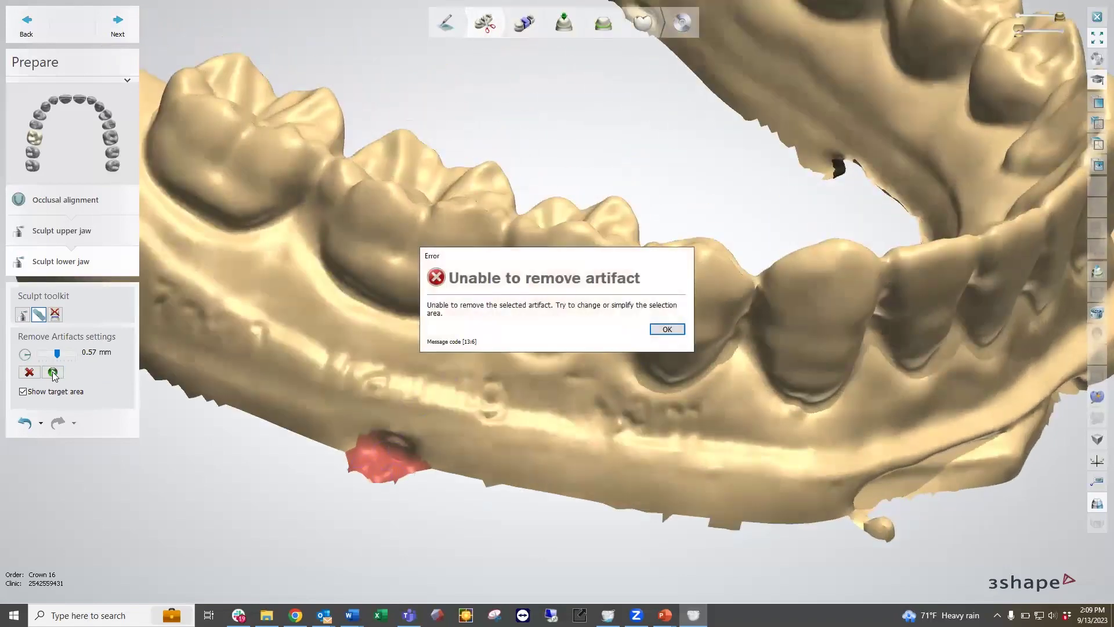
left_click(667, 328)
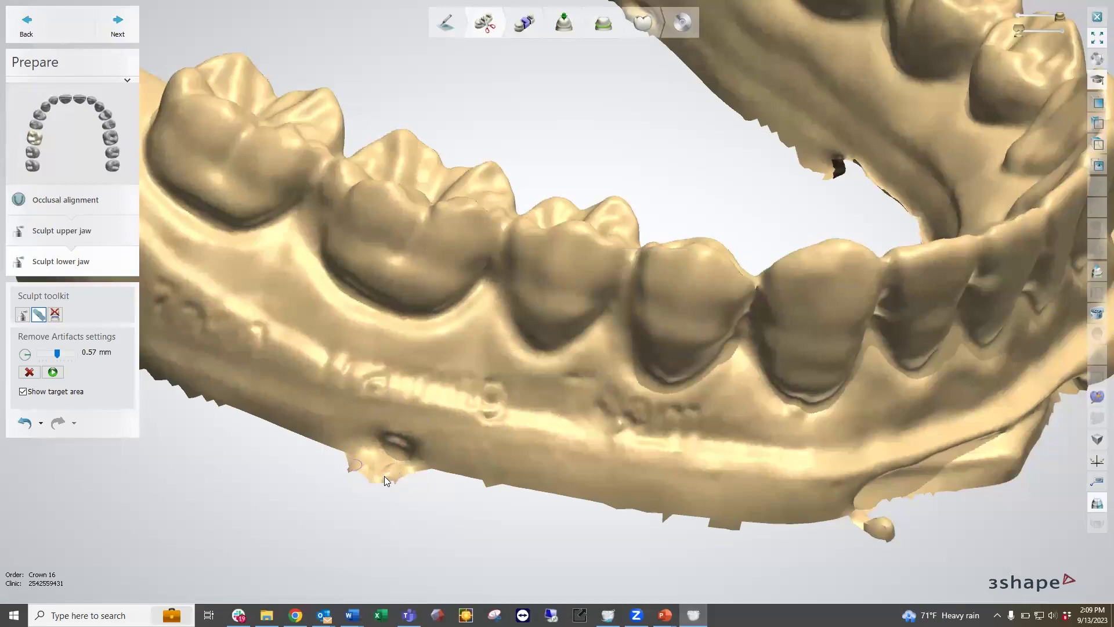
Remove a small artifact area from the raised lettering below the lower premolars with the Remove Artifacts tool.
right_click_drag(520, 478, 523, 462)
right_click_drag(641, 378, 558, 353)
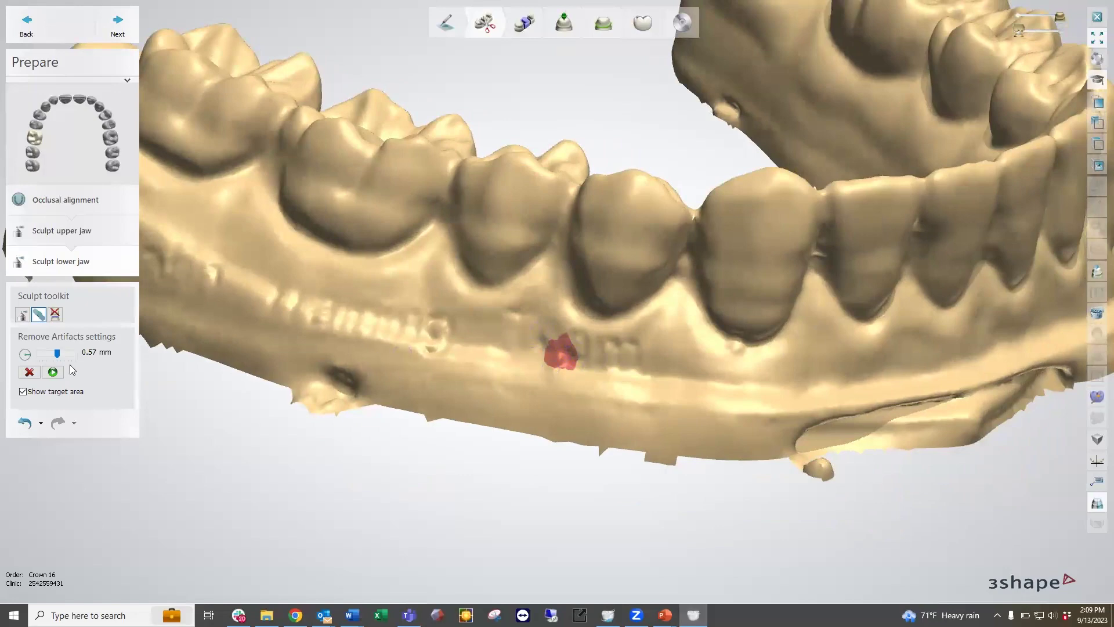
left_click(52, 371)
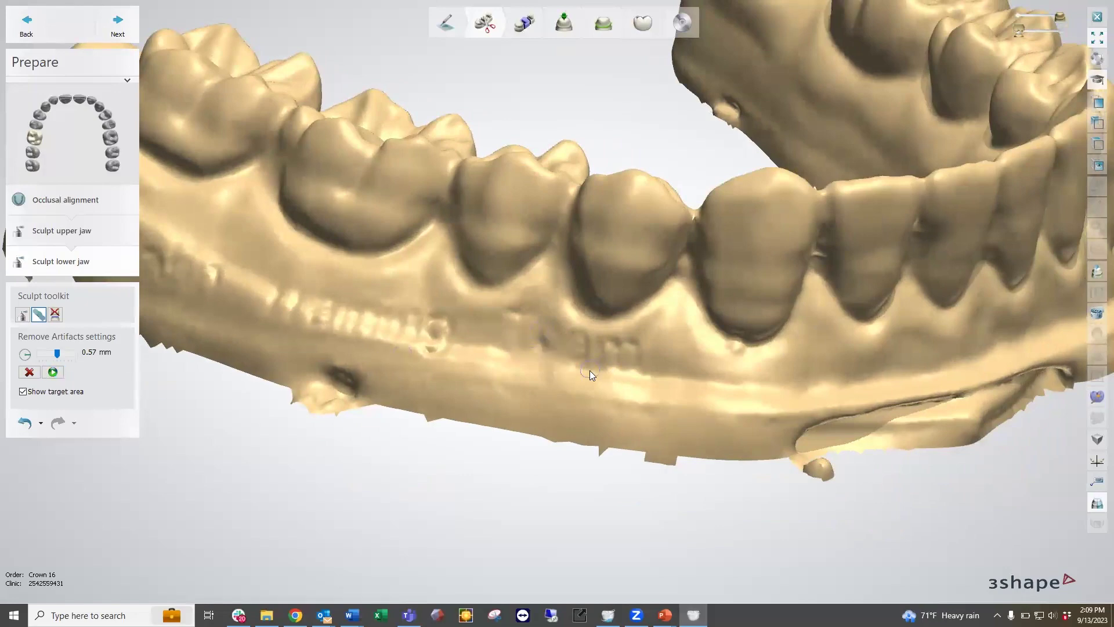
right_click_drag(582, 368, 728, 392)
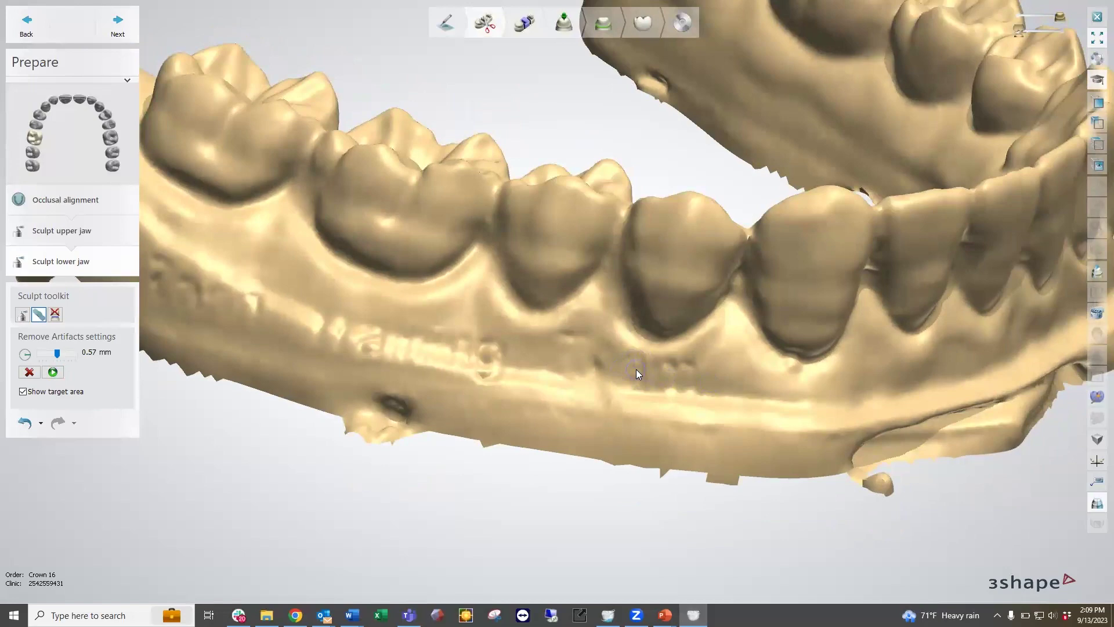
right_click_drag(698, 414, 643, 411)
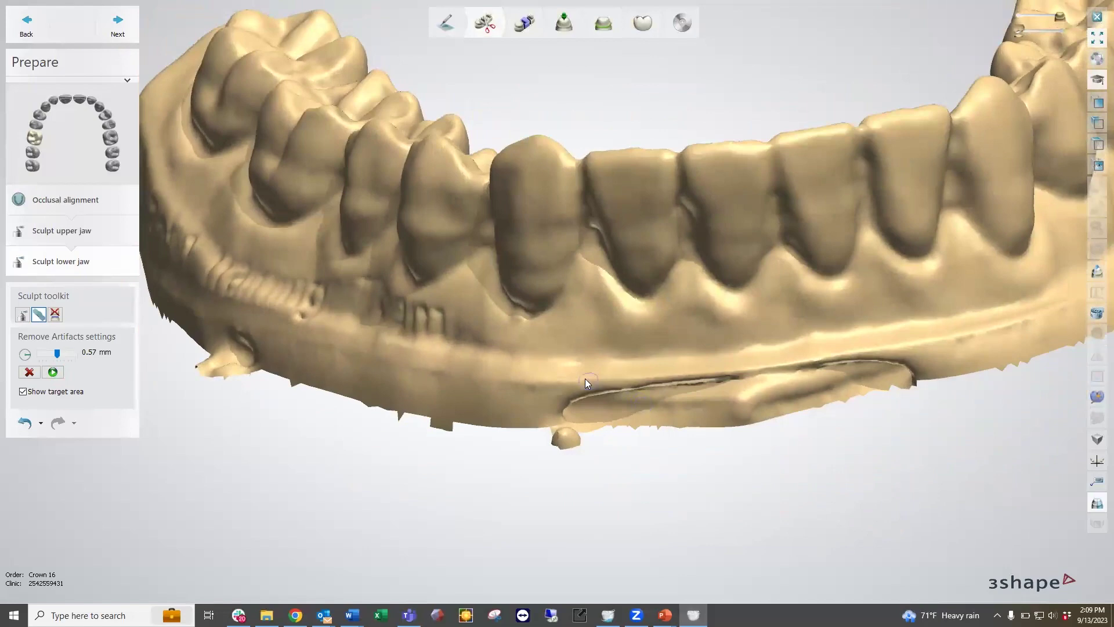
Extract the rearmost lower molar on the crown 16 side using tooth extraction with auto tooth detection.
right_click_drag(584, 378, 567, 378)
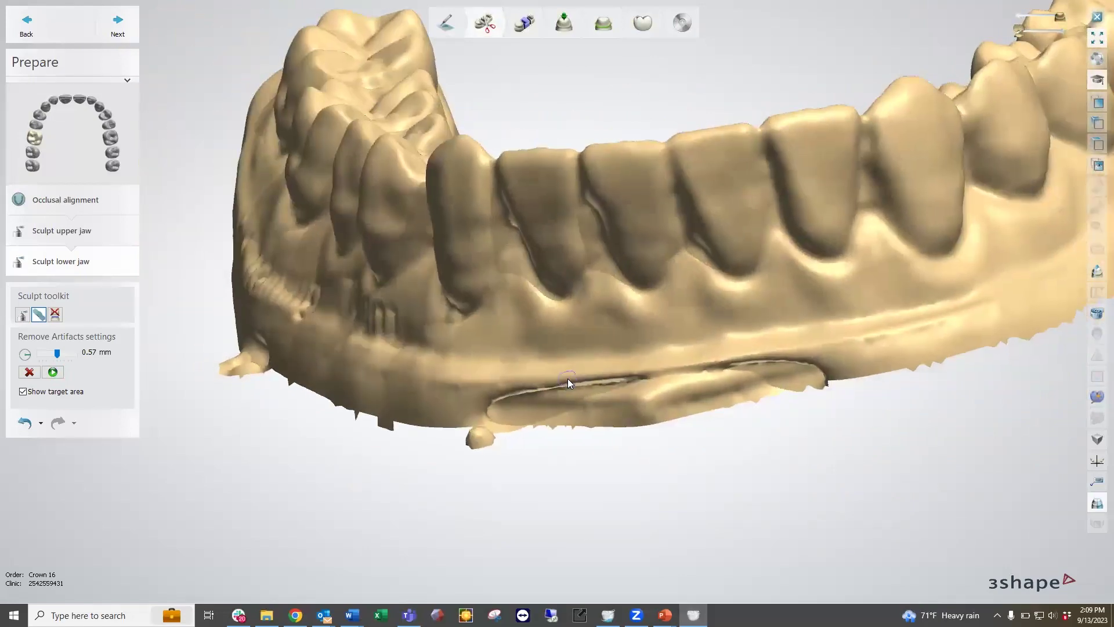
right_click_drag(472, 352, 589, 169)
right_click_drag(556, 238, 491, 297)
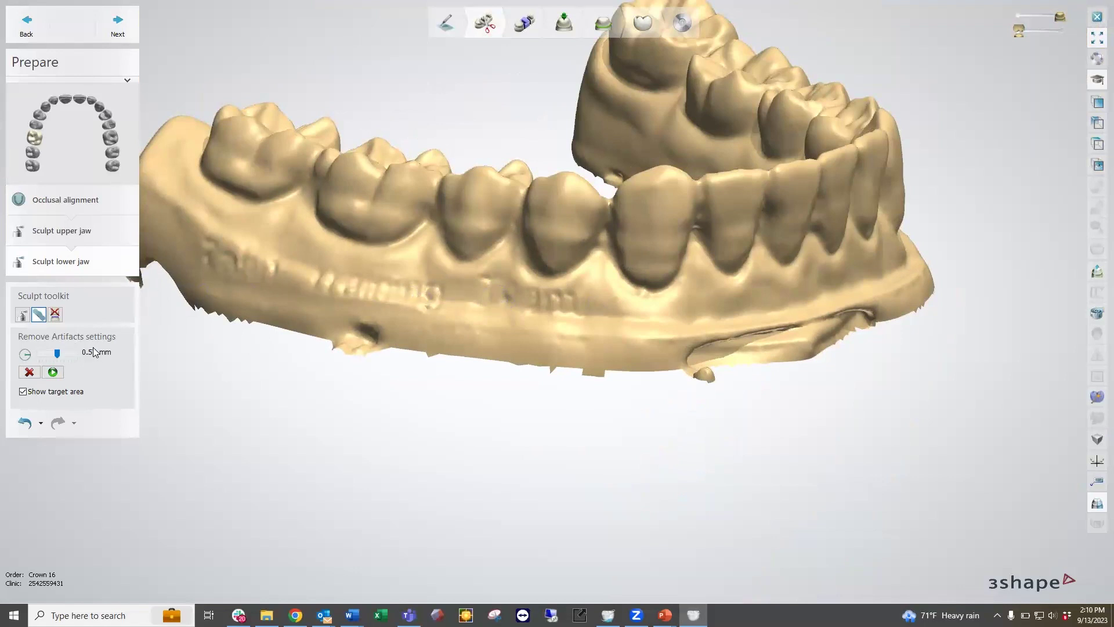
left_click(56, 314)
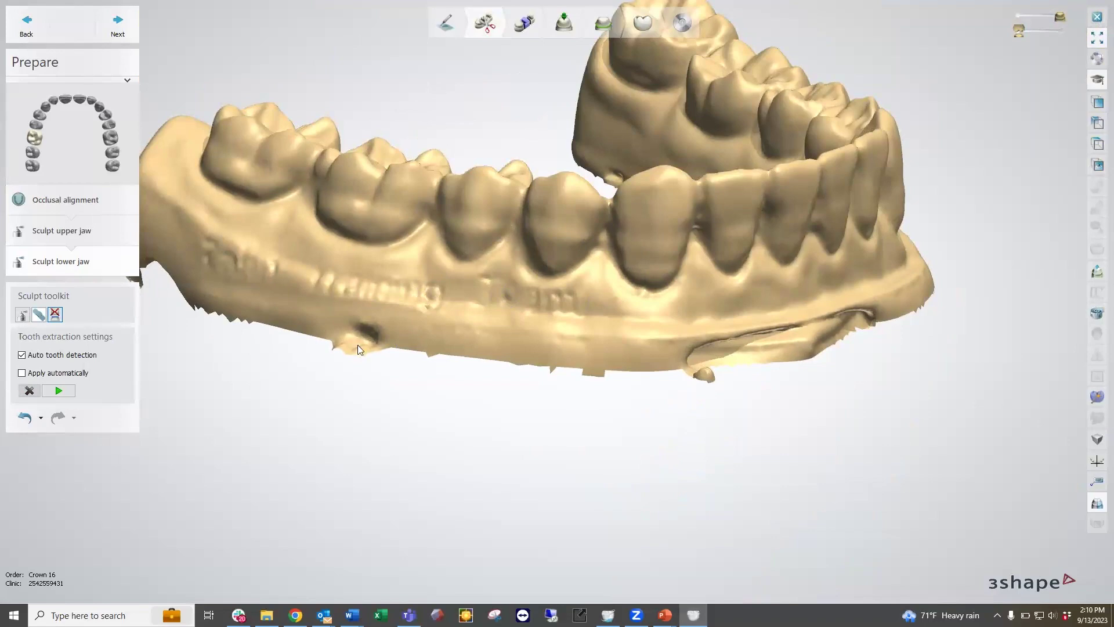
right_click_drag(536, 301, 512, 413)
scroll(512, 412, "down", 3)
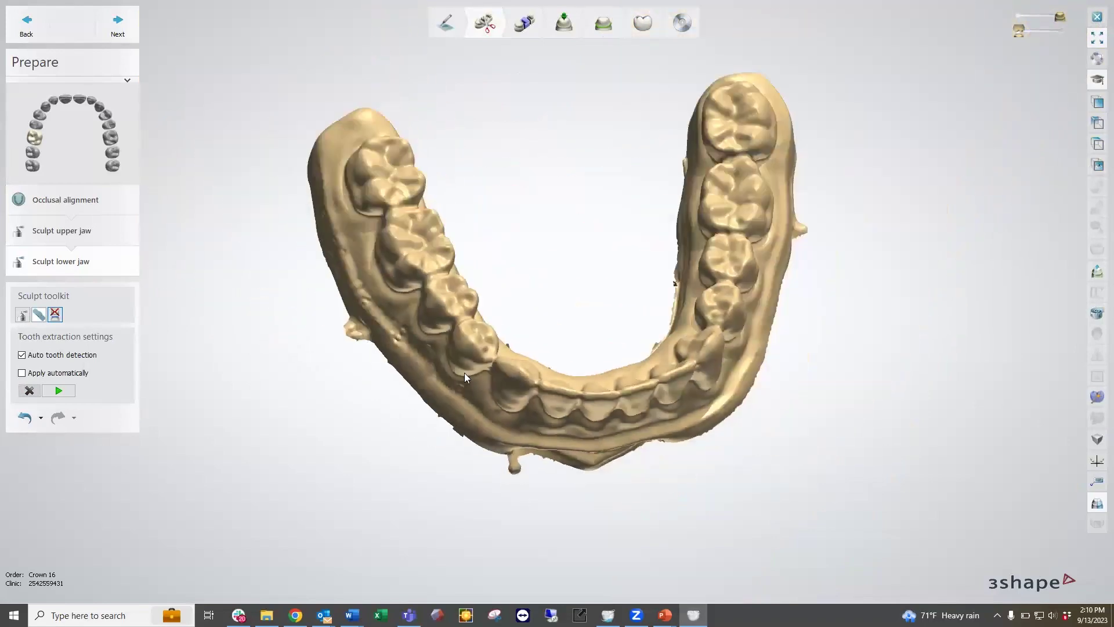
scroll(422, 290, "up", 3)
scroll(405, 201, "down", 3)
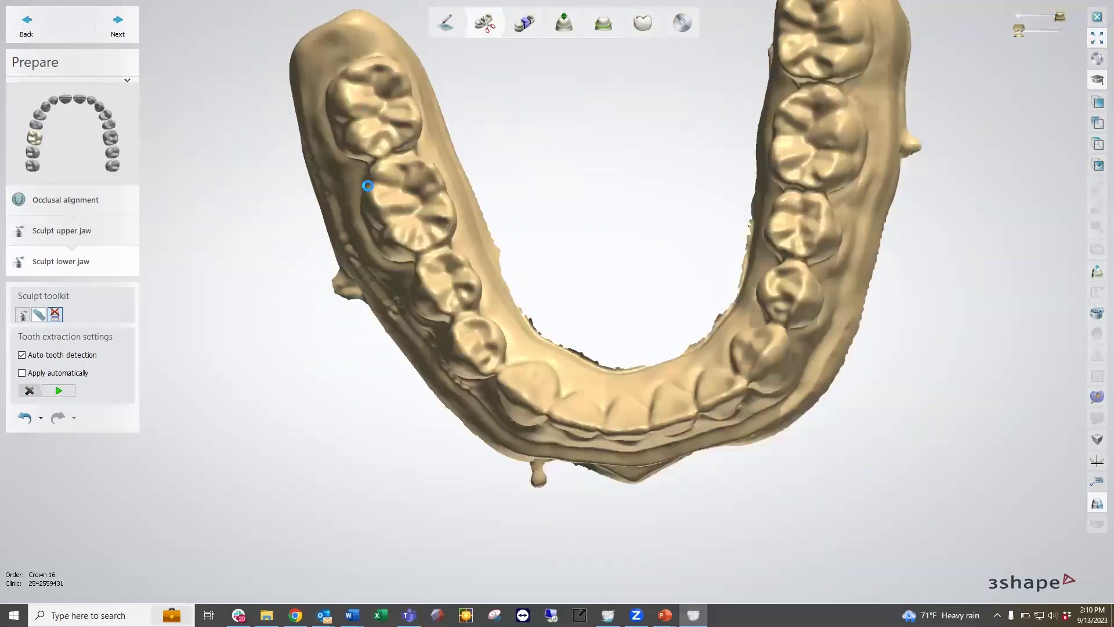
right_click_drag(363, 182, 415, 118)
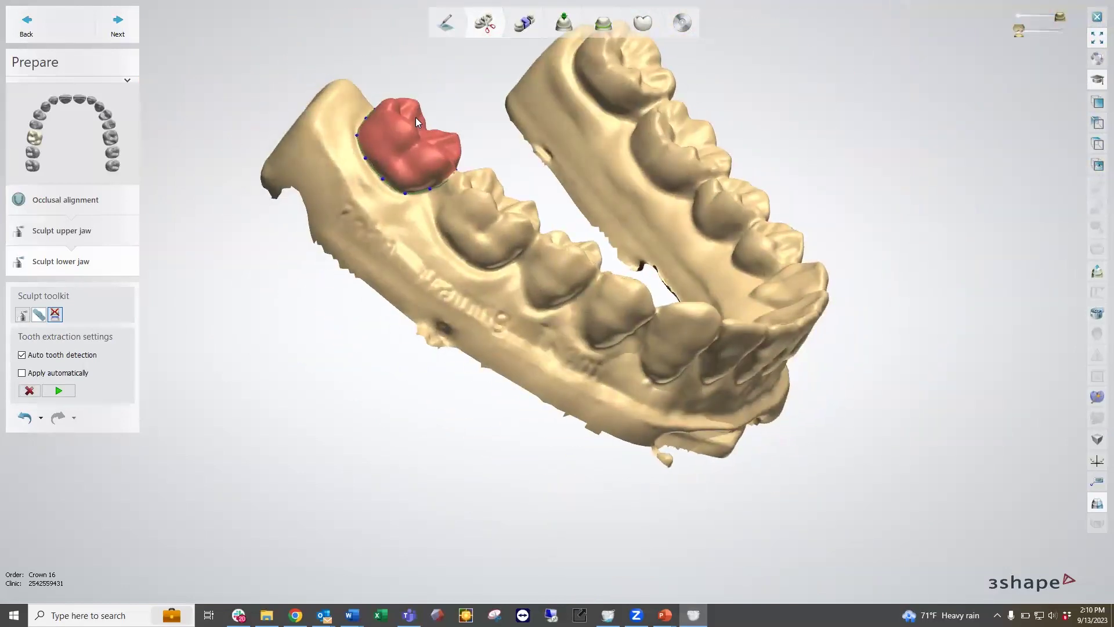
scroll(369, 132, "up", 5)
right_click_drag(360, 146, 576, 170)
scroll(306, 145, "up", 4)
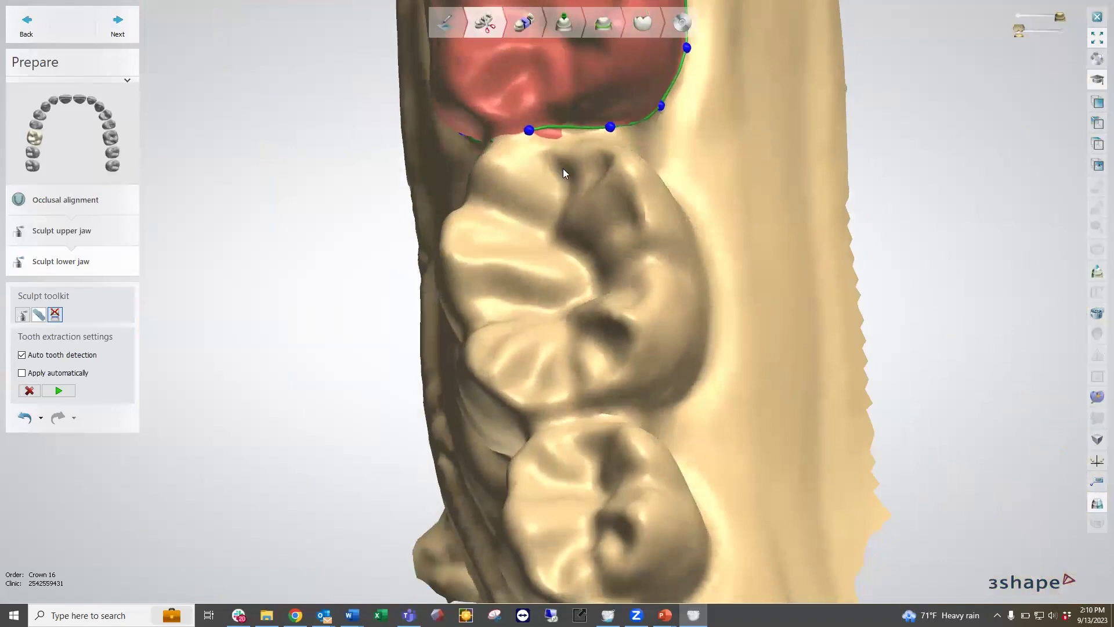
left_click(59, 391)
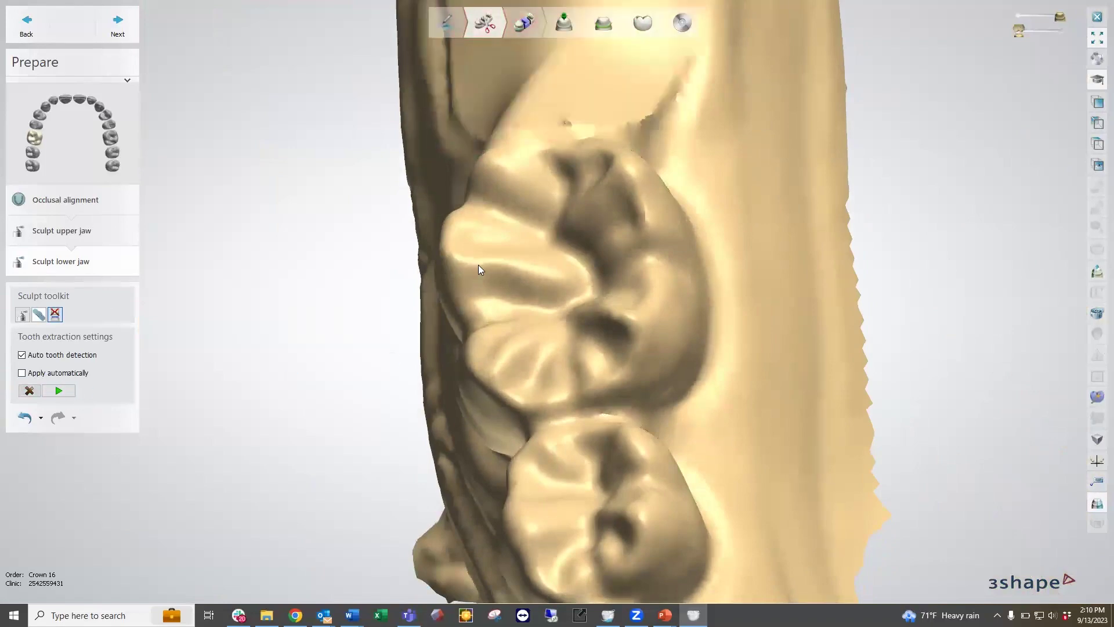
scroll(478, 257, "down", 8)
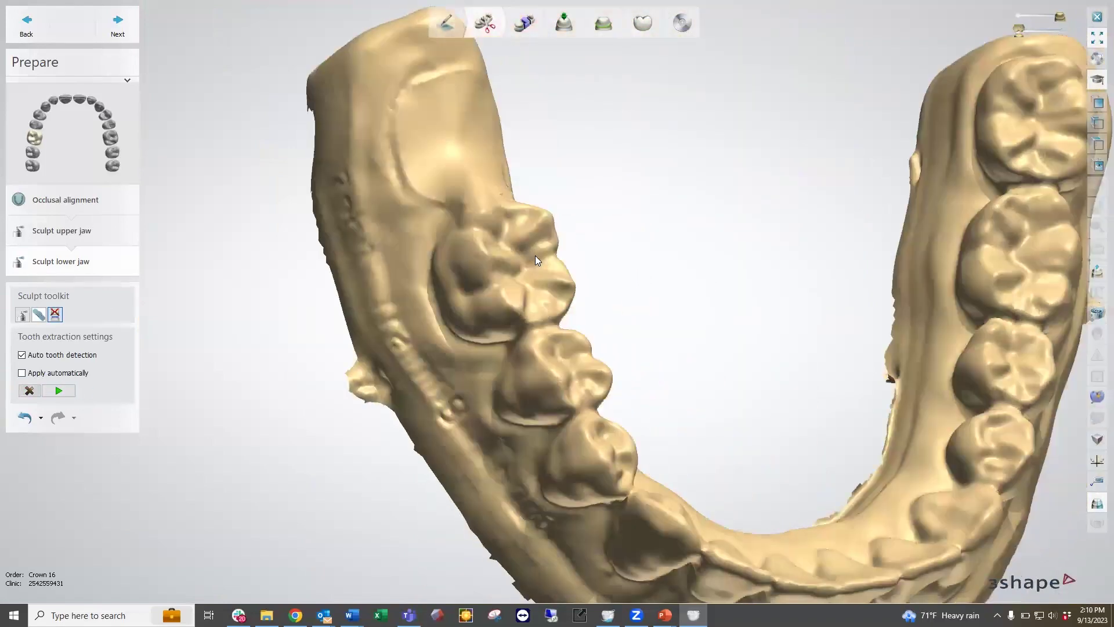
Show the upper jaw over the lower jaw and undo the molar extraction.
right_click_drag(904, 149, 913, 147)
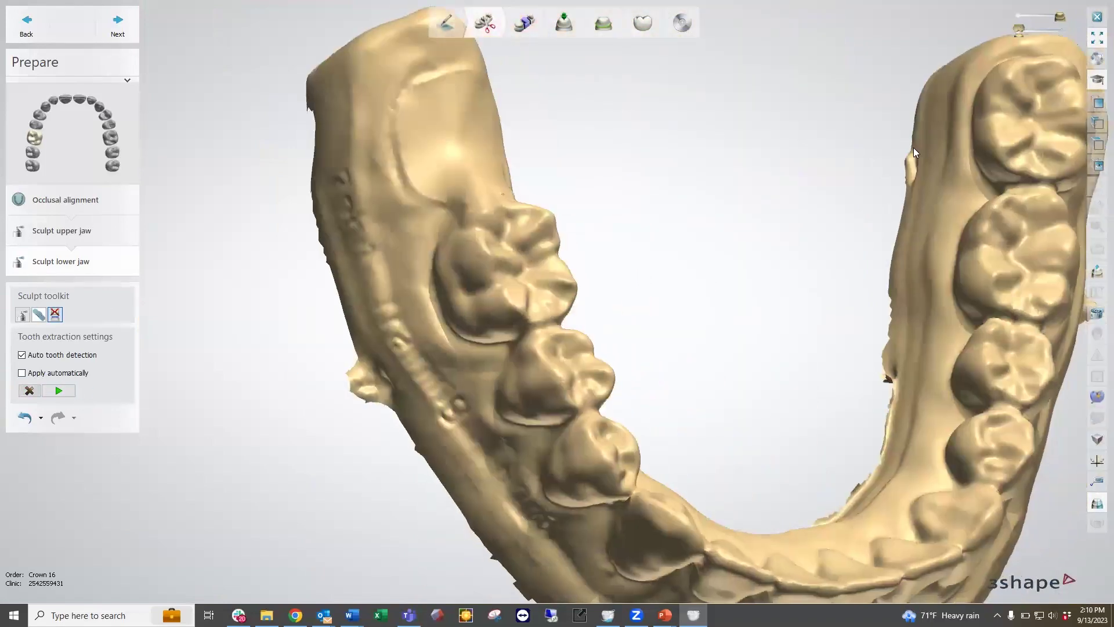
left_click_drag(1020, 29, 1071, 27)
right_click_drag(528, 197, 564, 168)
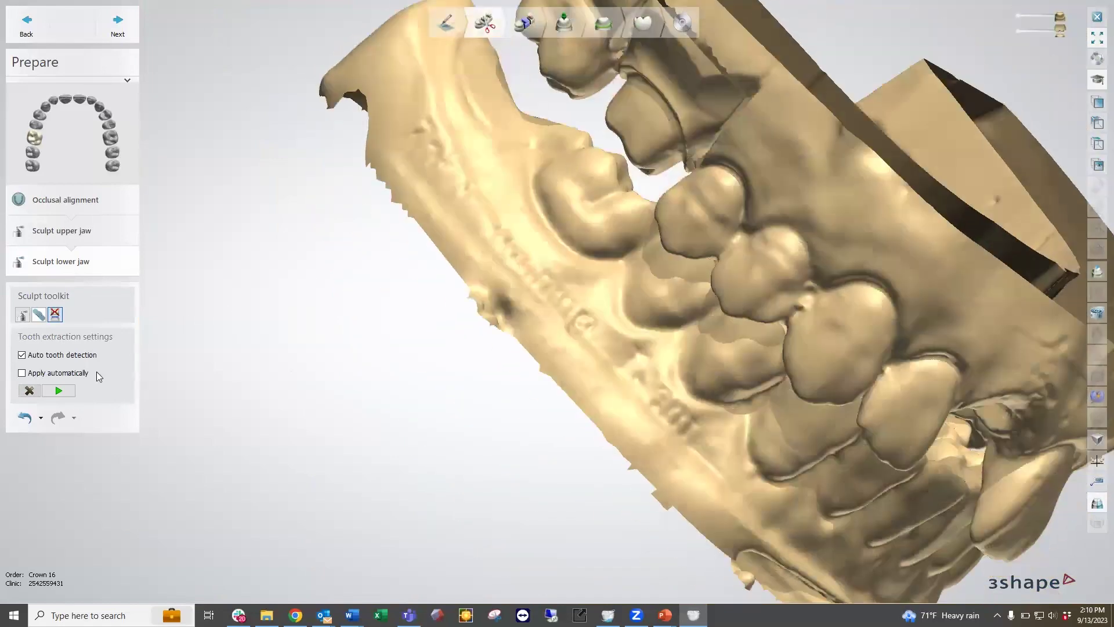
left_click(27, 419)
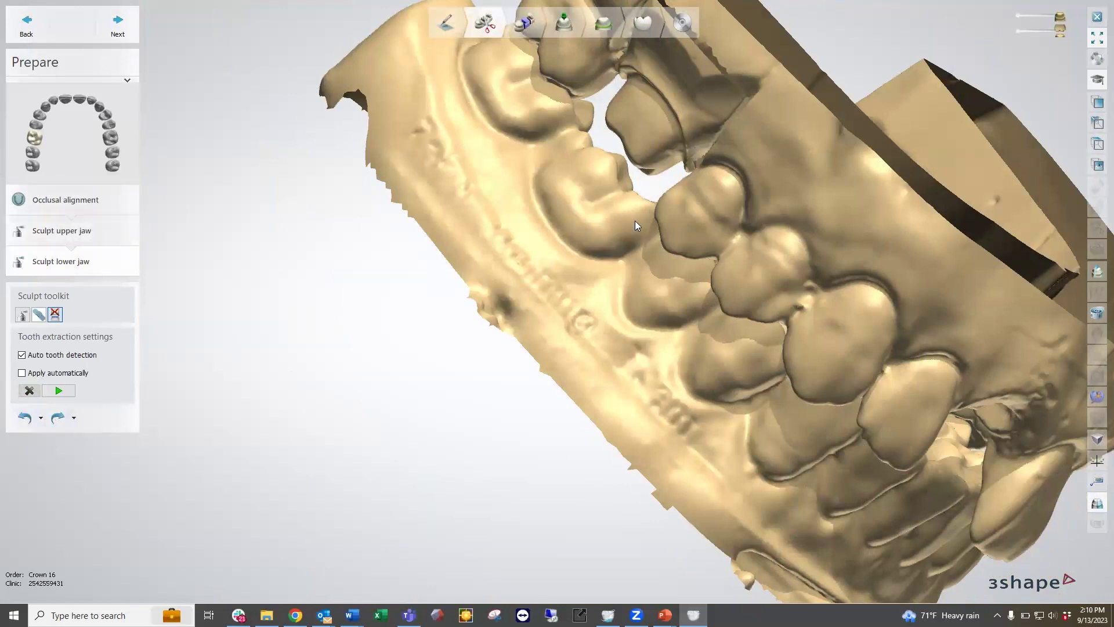
Inspect the bite around the prepared upper molar and continue to the Segmentation stage.
right_click_drag(475, 286, 546, 259)
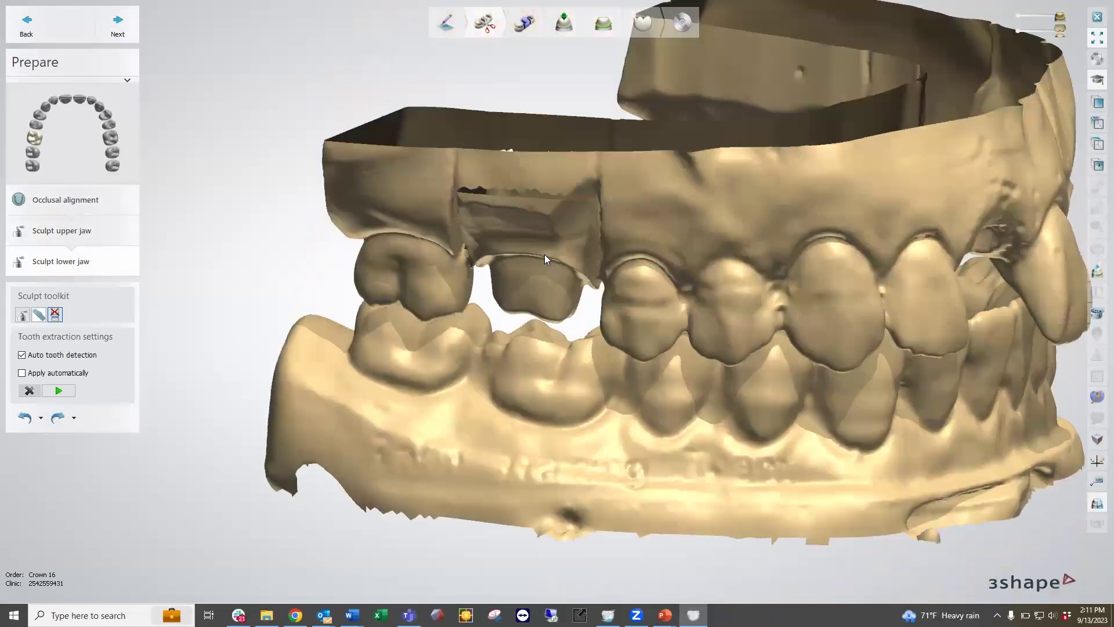
right_click_drag(537, 314, 466, 233)
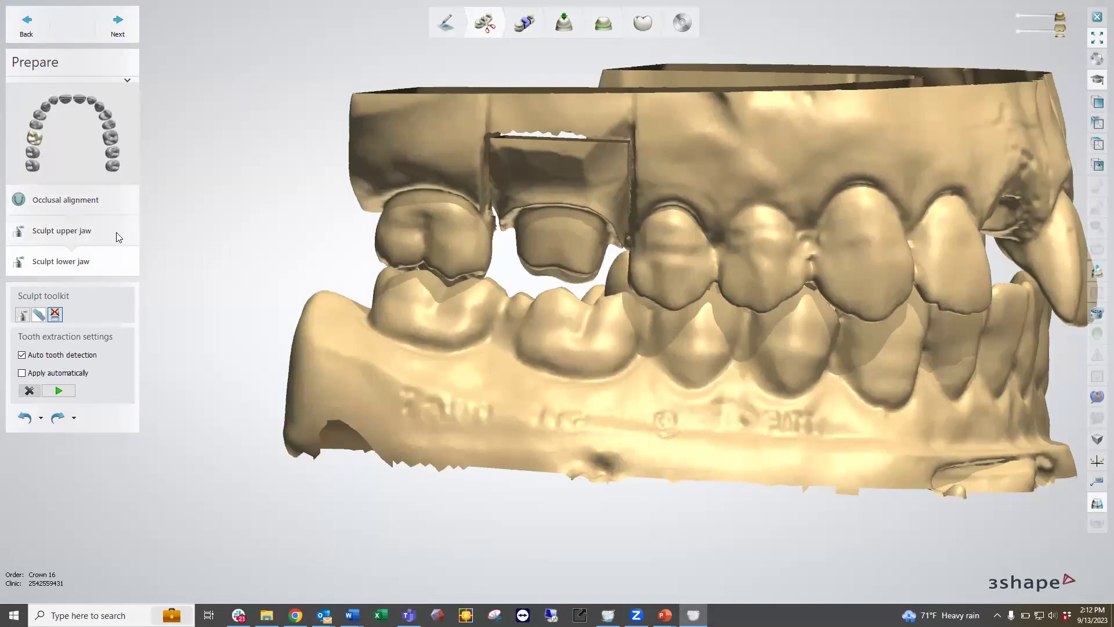
left_click(127, 82)
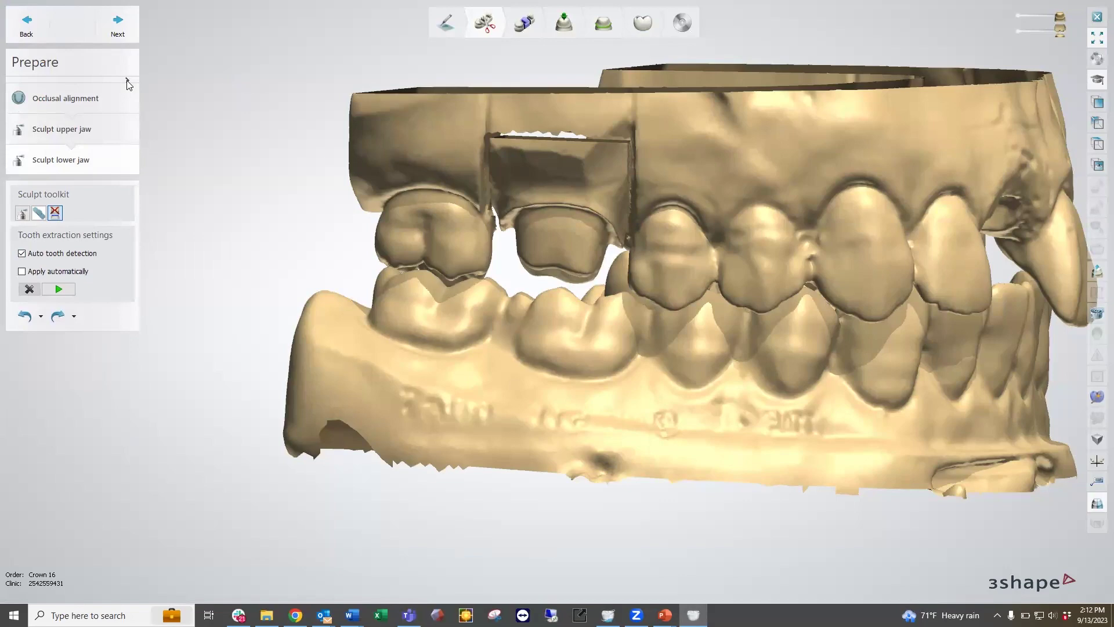
left_click(127, 81)
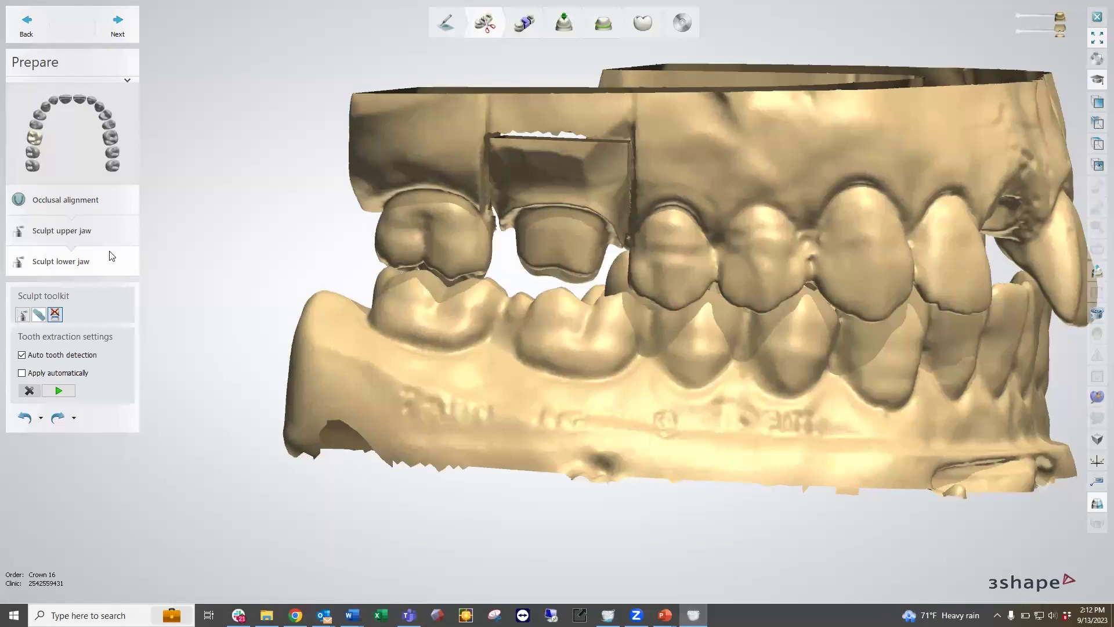
left_click(120, 16)
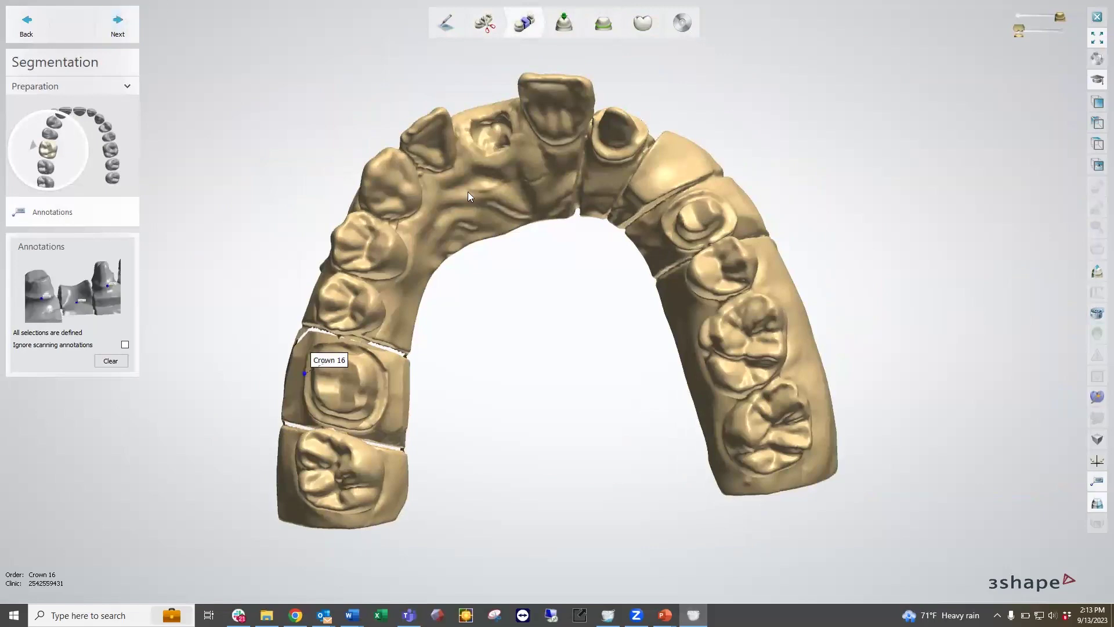
Examine the prepared molar's margin and the Crown 16 annotation point up close from several angles.
right_click_drag(342, 383, 563, 345)
scroll(643, 346, "up", 3)
scroll(643, 347, "up", 2)
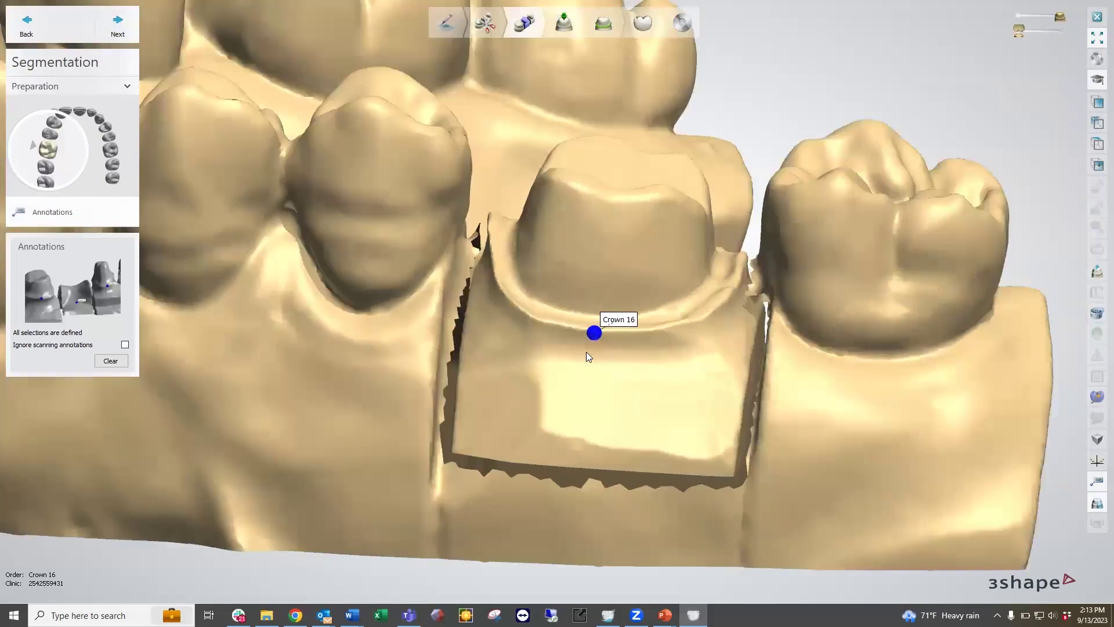
right_click_drag(554, 339, 638, 331)
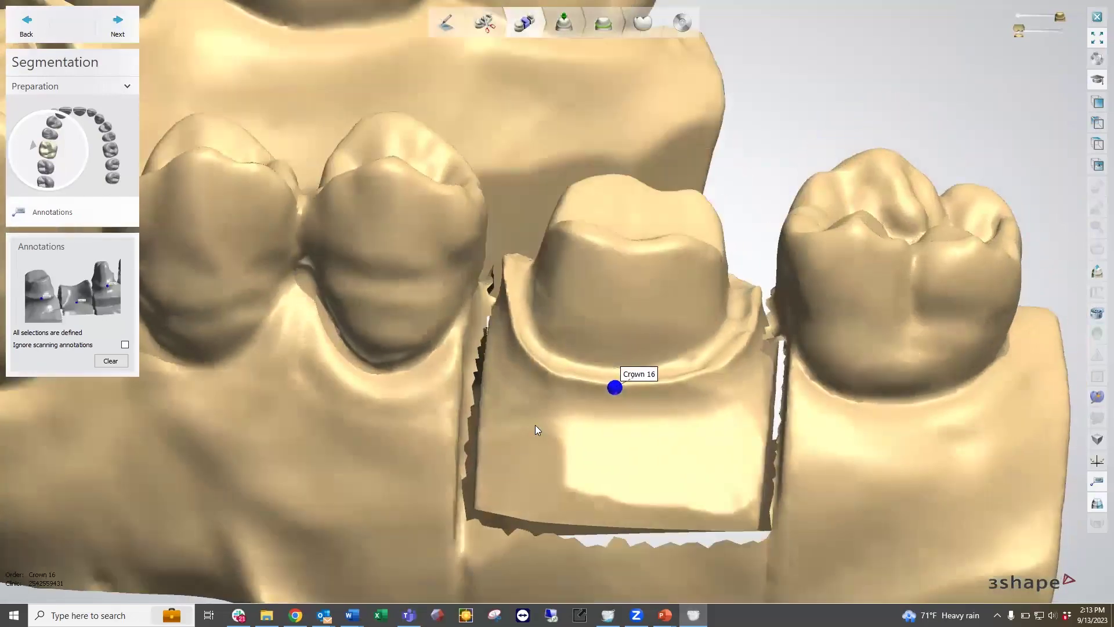
scroll(618, 290, "down", 4)
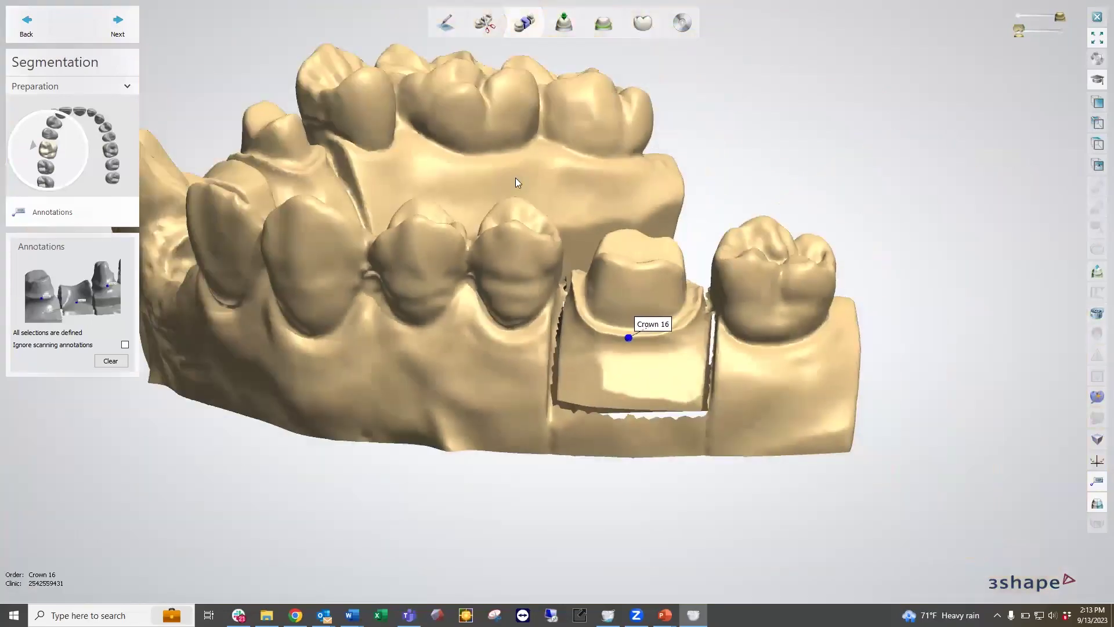
right_click_drag(831, 374, 560, 310)
scroll(545, 341, "up", 6)
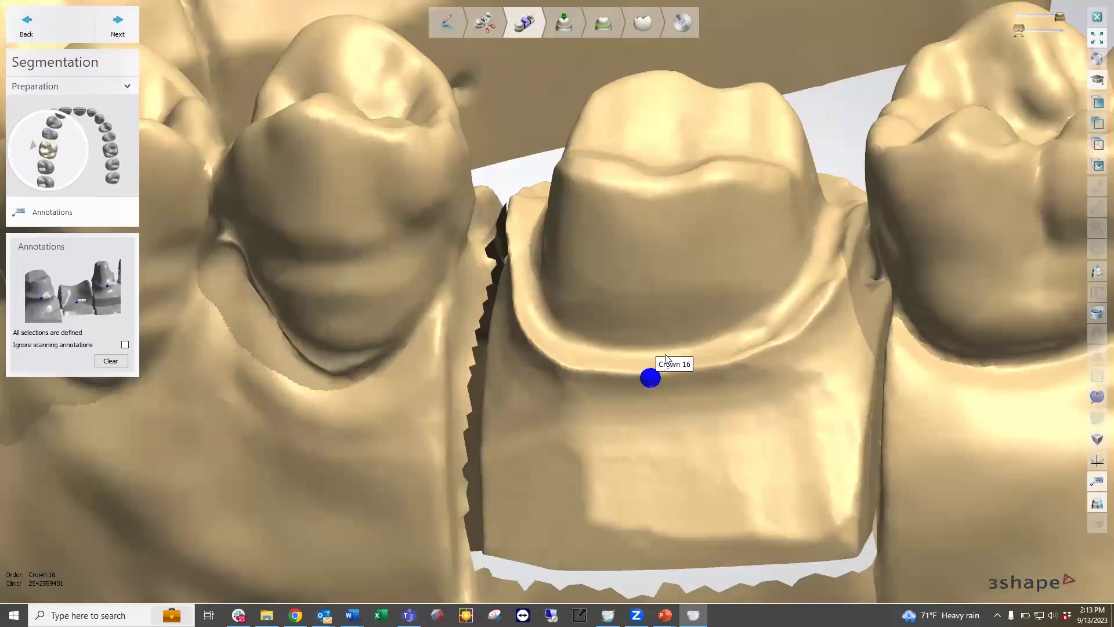
scroll(303, 242, "down", 5)
right_click_drag(338, 250, 442, 251)
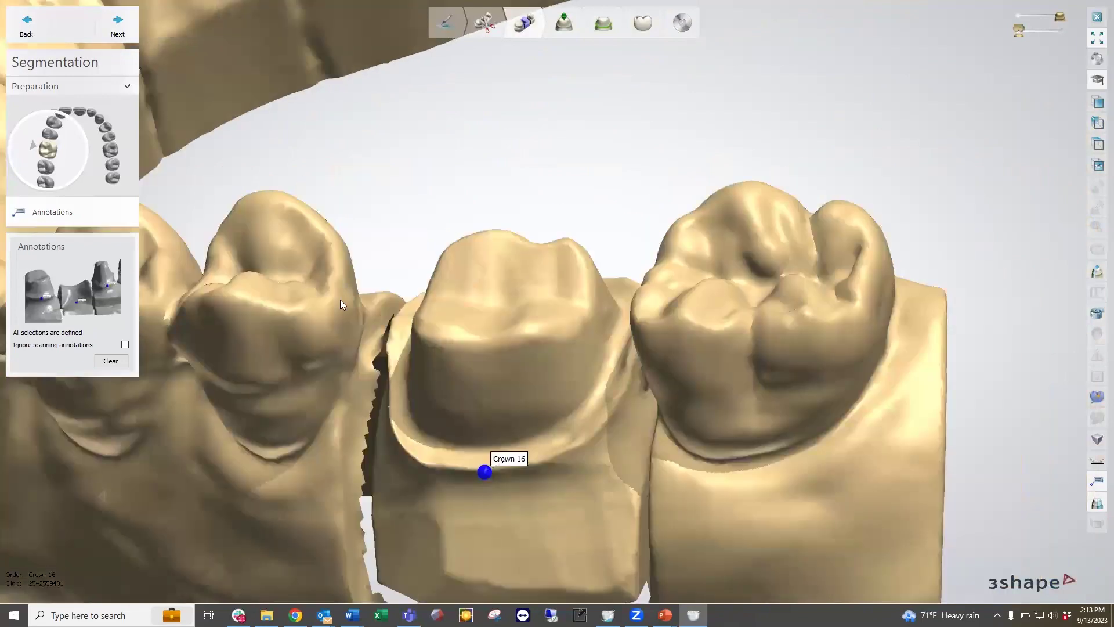
right_click_drag(380, 386, 620, 379)
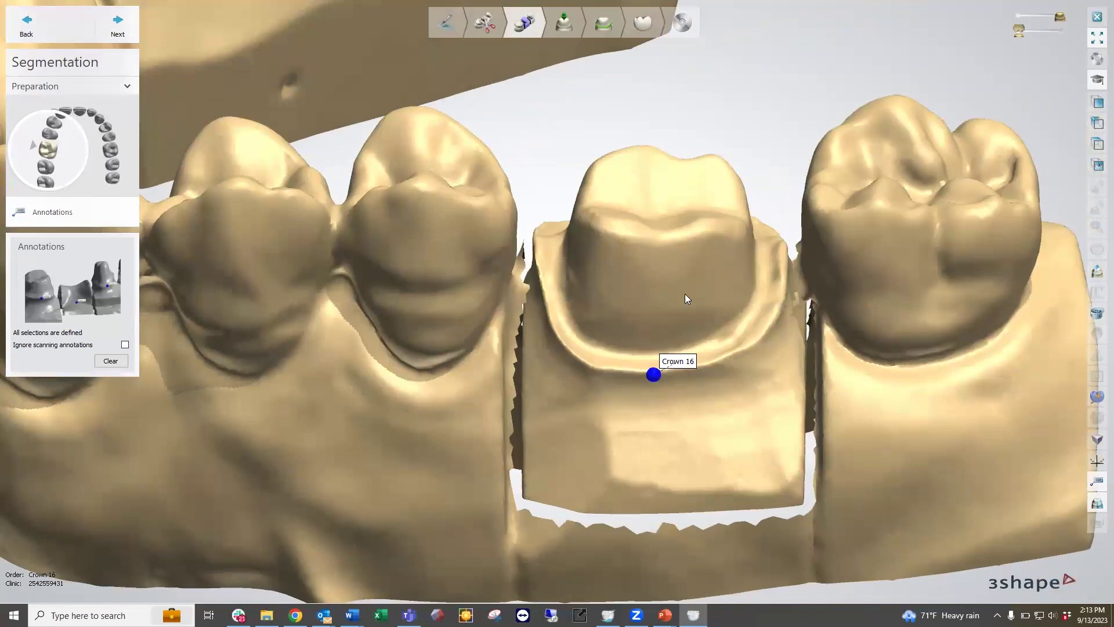
Examine the Crown 16 annotation's position on the whole upper arch from the side and from the occlusal view.
scroll(691, 251, "down", 3)
right_click_drag(720, 392, 693, 405)
mouse_move(499, 333)
right_mouse_down()
mouse_move(386, 359)
mouse_move(377, 386)
mouse_move(489, 369)
mouse_move(572, 393)
mouse_move(602, 379)
mouse_move(535, 368)
mouse_move(544, 378)
mouse_move(627, 373)
mouse_move(487, 330)
right_mouse_up()
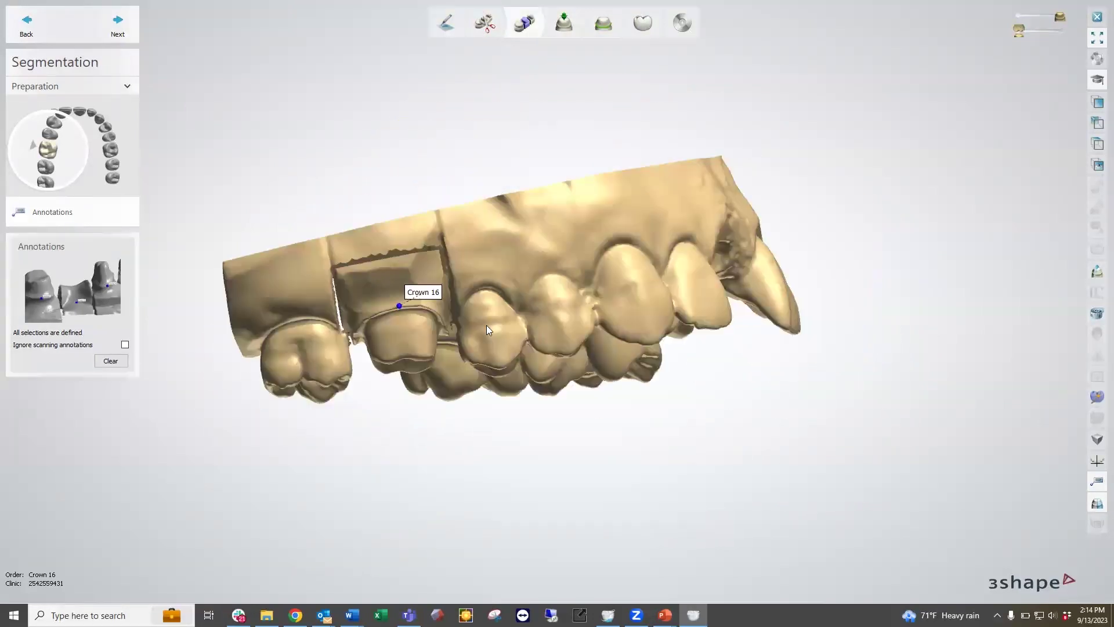
right_click_drag(393, 307, 398, 263)
right_click_drag(463, 279, 345, 515)
right_click_drag(393, 402, 418, 410)
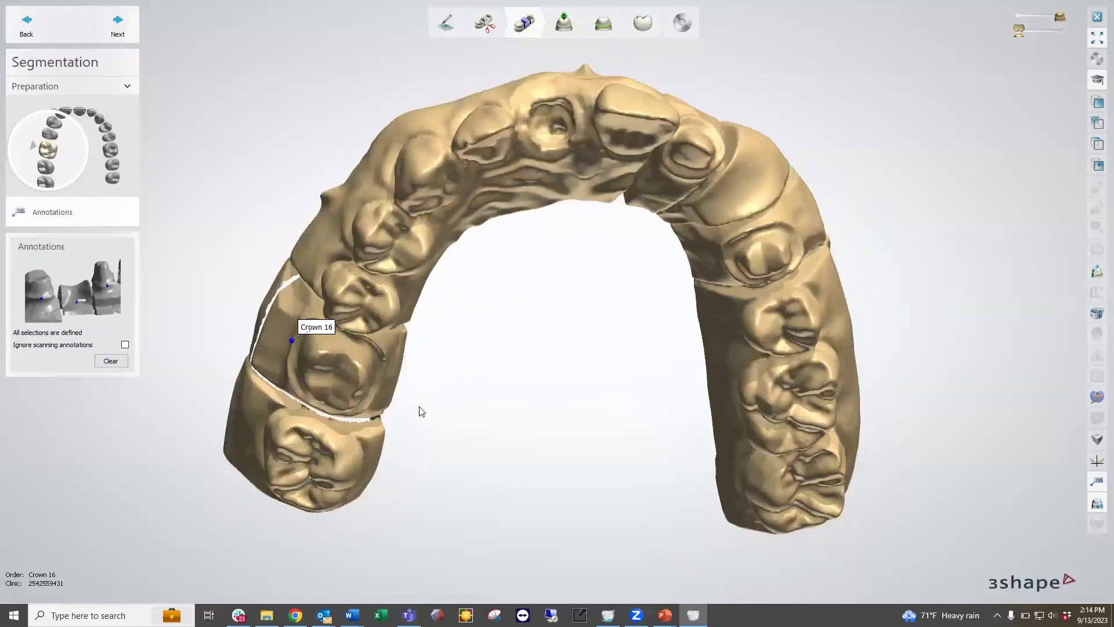
right_click_drag(308, 360, 323, 321)
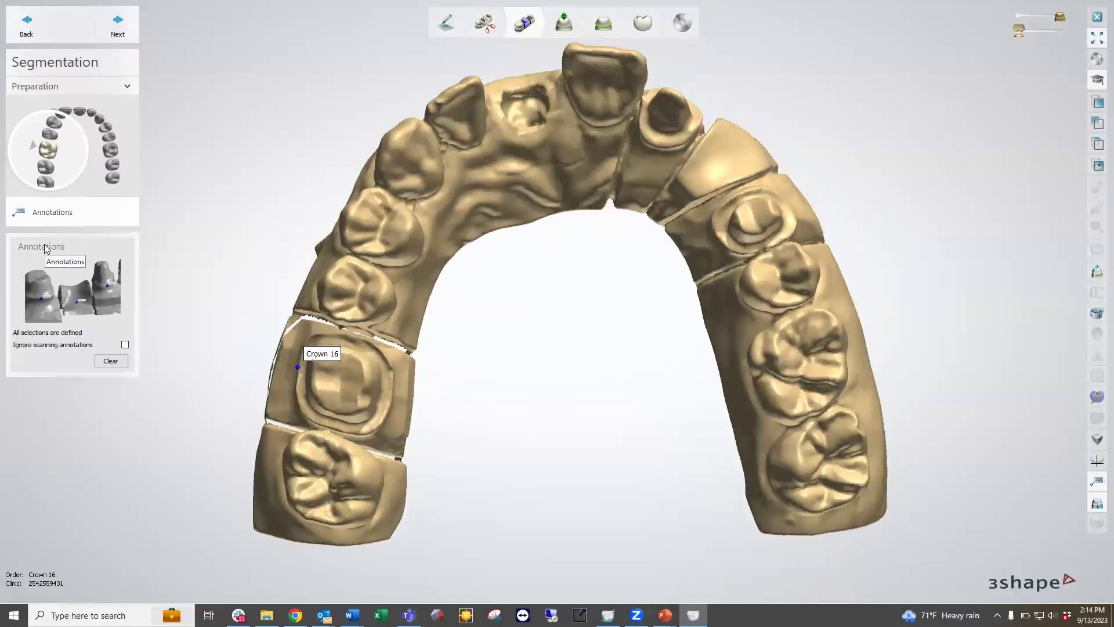
Set the segmentation to ignore the scanning annotations for crown 16.
mouse_move(277, 368)
right_mouse_down()
mouse_move(305, 283)
mouse_move(390, 286)
right_mouse_up()
right_click_drag(462, 306, 590, 354)
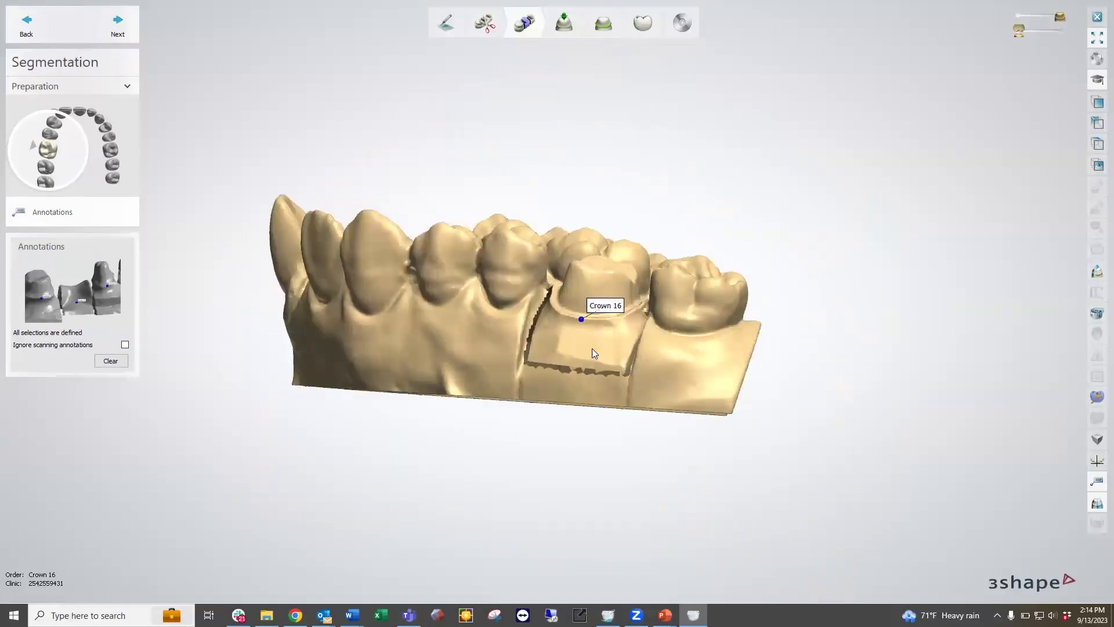
scroll(585, 323, "up", 3)
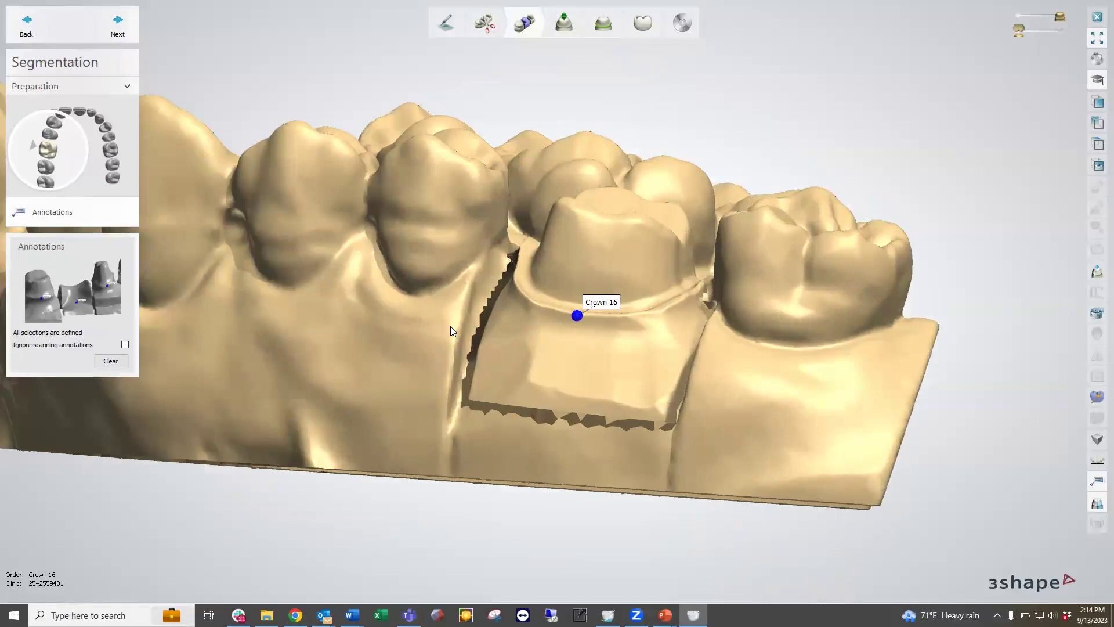
left_click(125, 345)
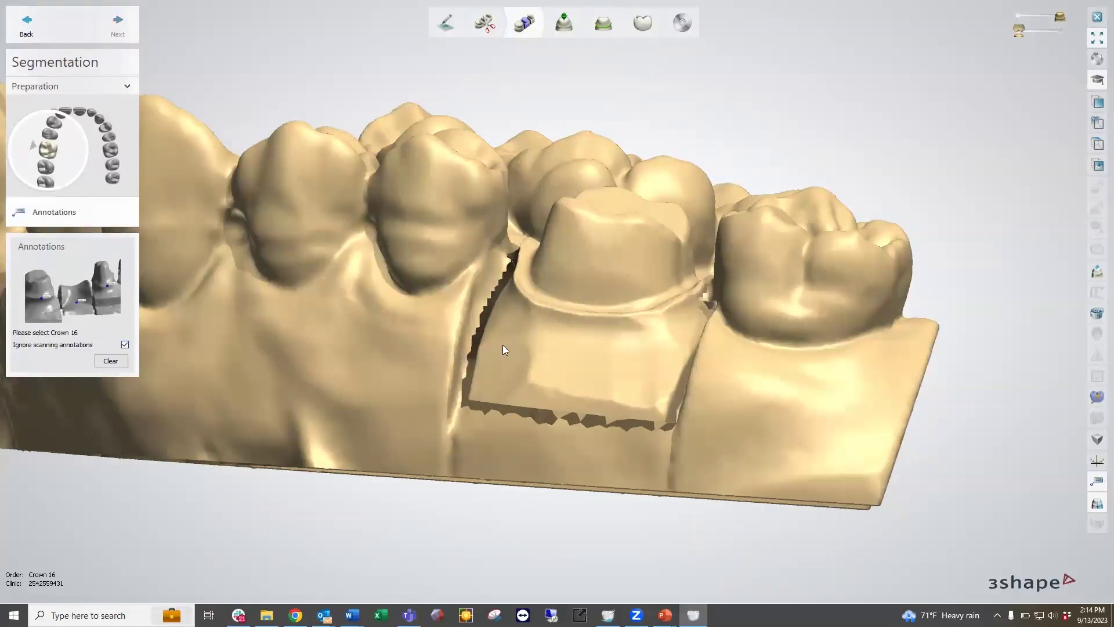
Place the Crown 16 annotation at the gum line of the upper canine.
scroll(496, 353, "down", 3)
mouse_move(492, 344)
right_mouse_down()
mouse_move(517, 344)
mouse_move(514, 354)
mouse_move(427, 346)
right_mouse_up()
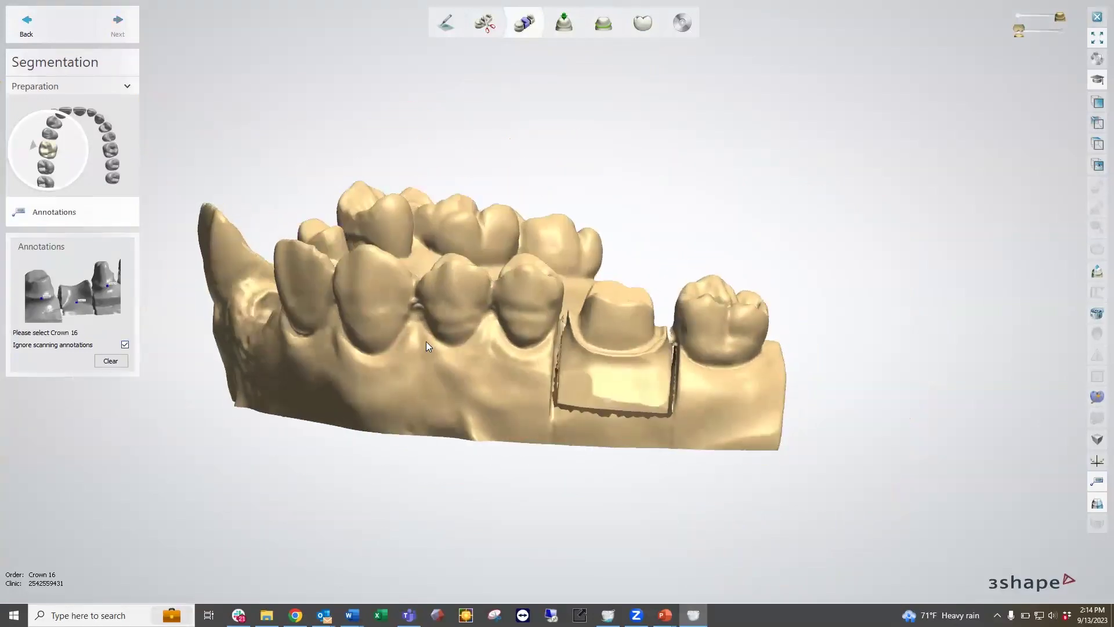
left_click(368, 342)
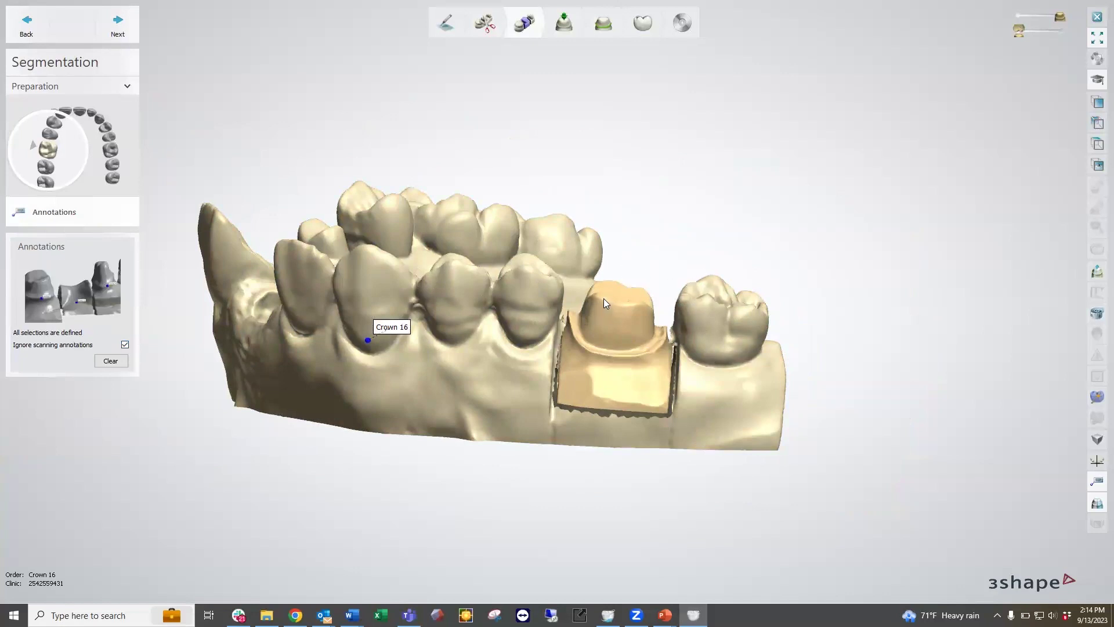
Move the Crown 16 annotation to the prepared molar just below its margin, and clear and re-place it there once.
mouse_move(501, 322)
right_mouse_down()
mouse_move(455, 322)
mouse_move(487, 322)
right_mouse_up()
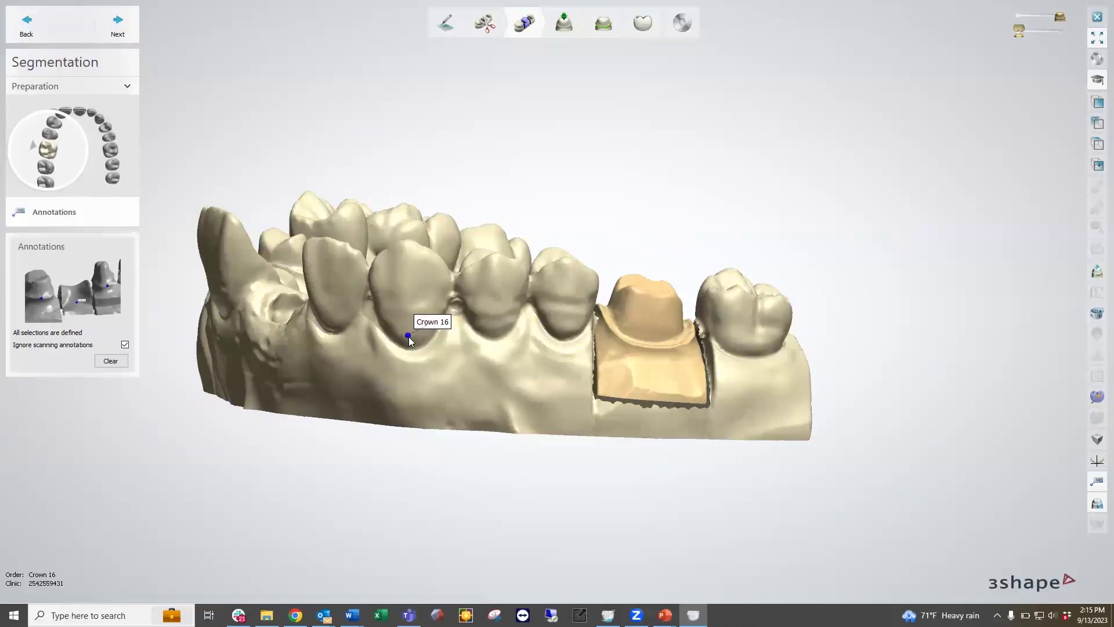
left_click(654, 349)
right_click_drag(661, 434, 652, 432)
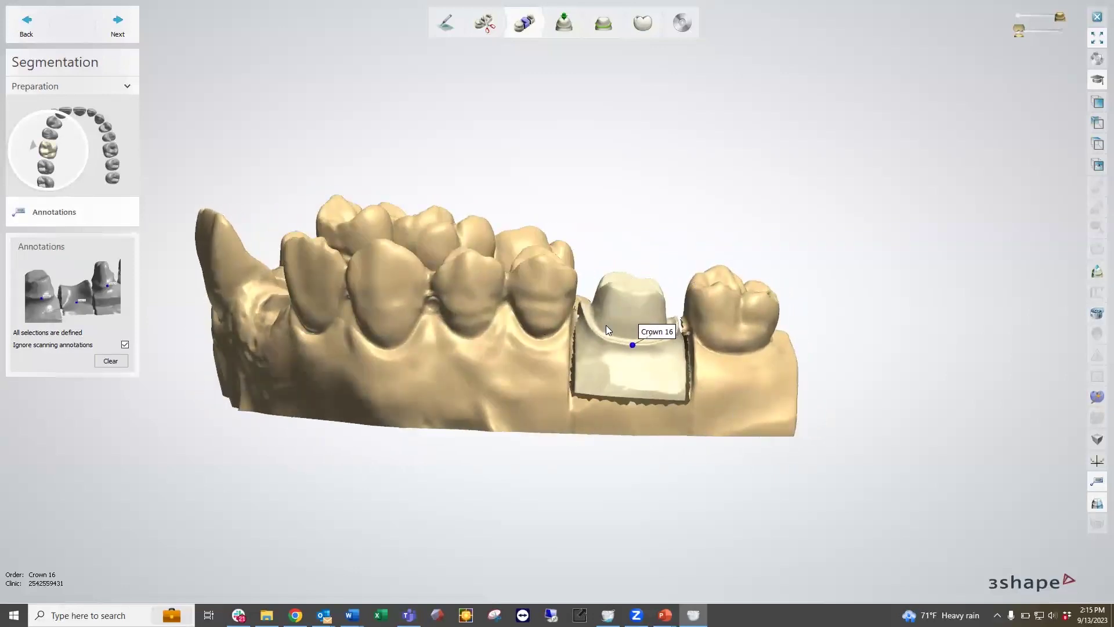
left_click(118, 362)
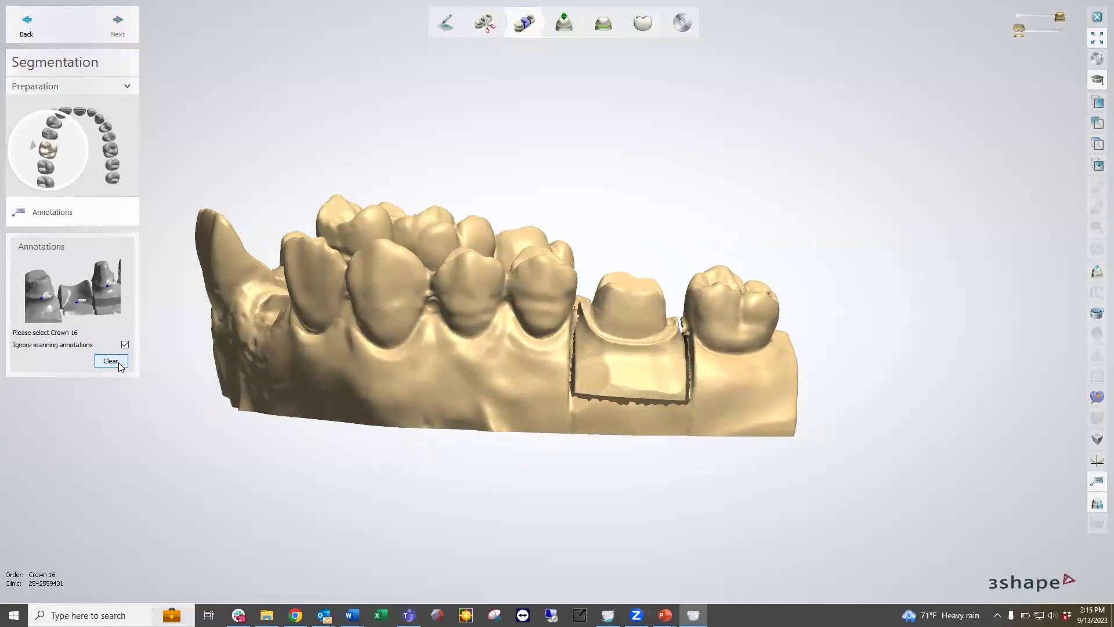
left_click(630, 345)
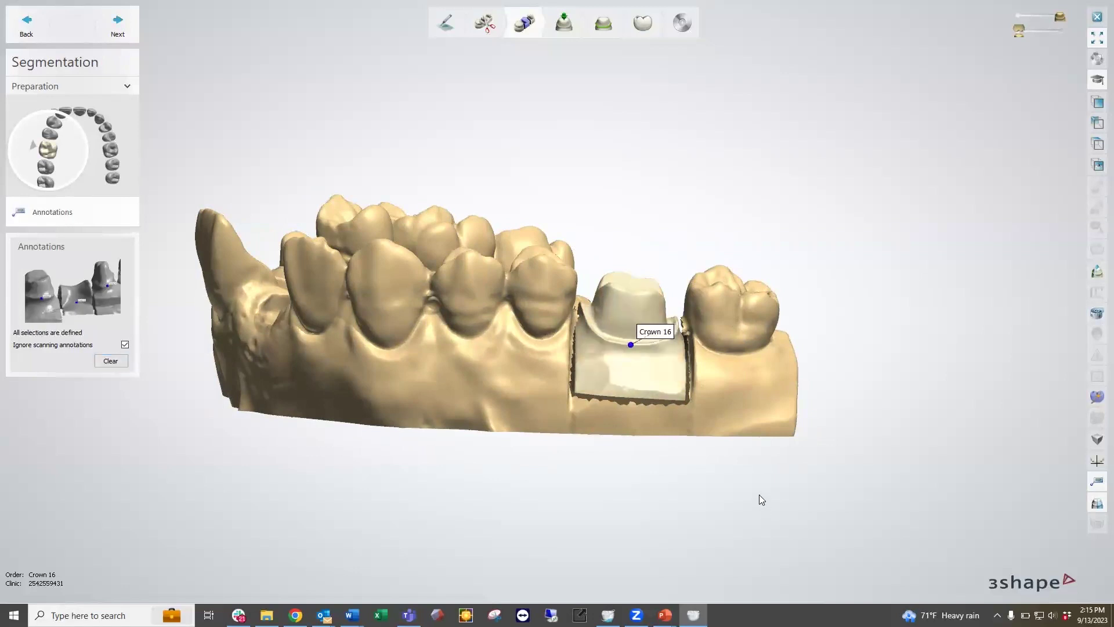
Check the Crown 16 annotation just below the preparation margin and continue to the insertion direction stage.
right_click_drag(624, 359, 614, 357)
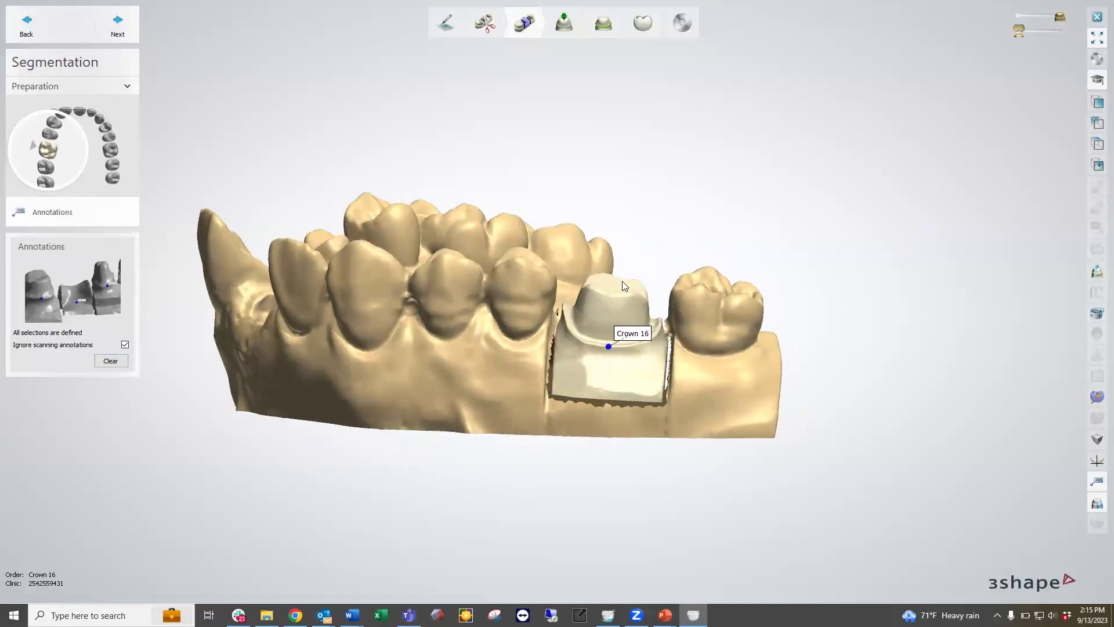
mouse_move(604, 373)
right_mouse_down()
mouse_move(583, 378)
mouse_move(606, 385)
right_mouse_up()
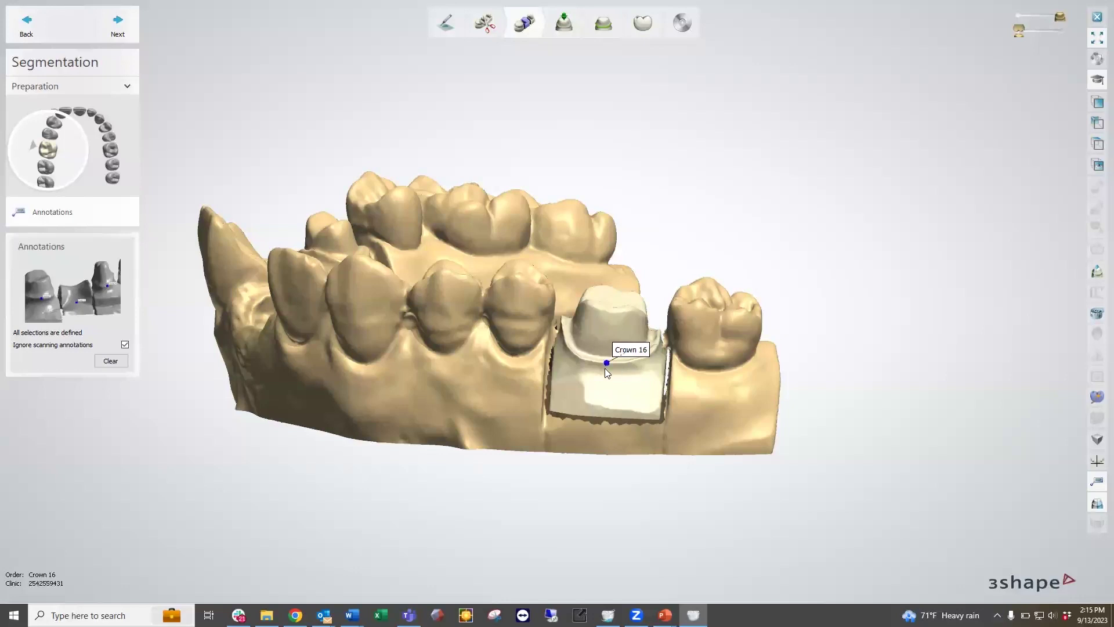
right_click_drag(593, 362, 594, 368)
mouse_move(608, 358)
left_mouse_down()
mouse_move(610, 331)
mouse_move(610, 355)
left_mouse_up()
mouse_move(633, 419)
right_mouse_down()
mouse_move(590, 406)
mouse_move(621, 412)
right_mouse_up()
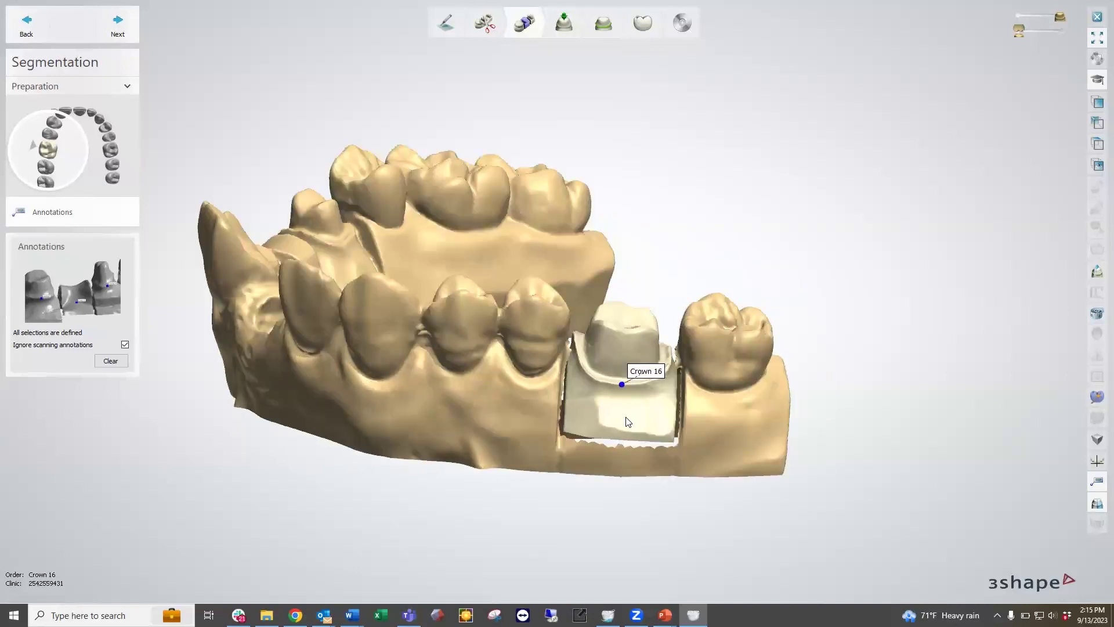
scroll(619, 403, "up", 3)
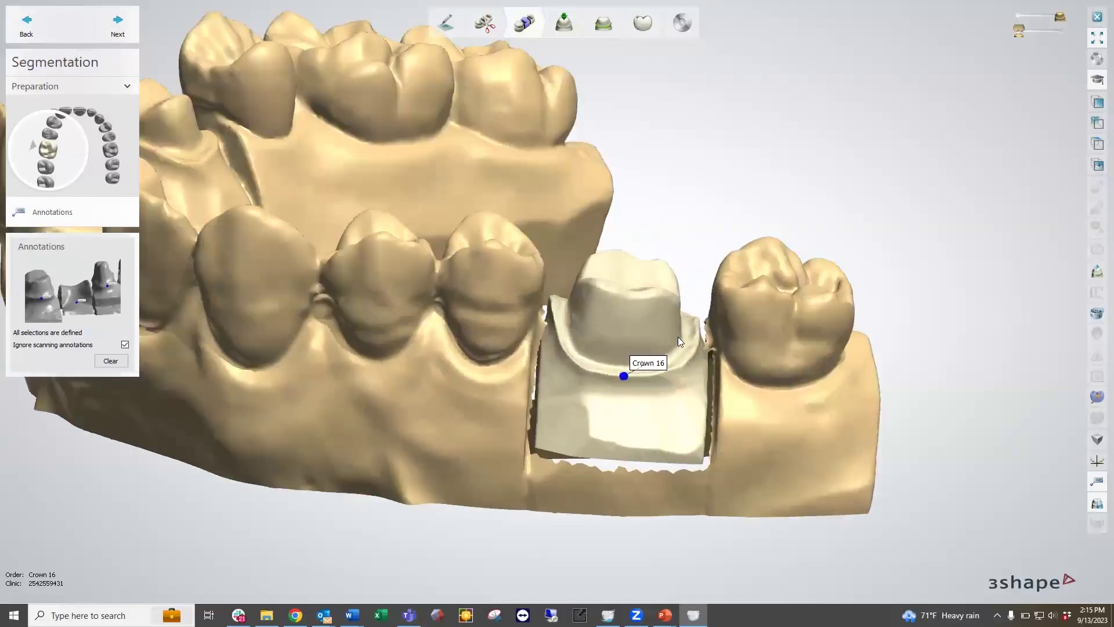
left_click(114, 29)
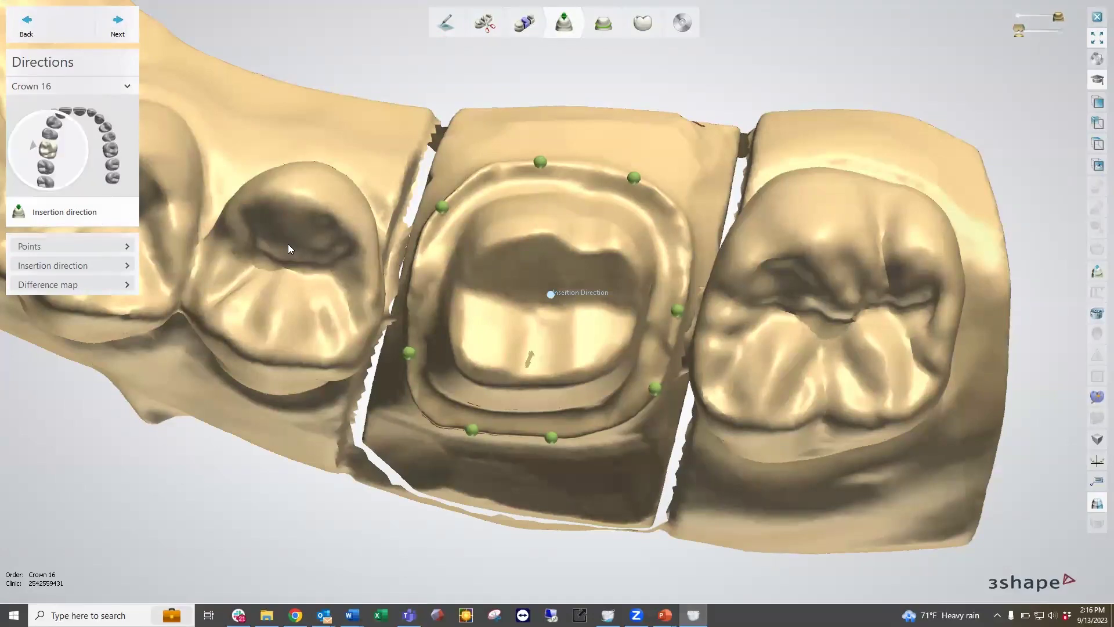
Examine the crown 16 preparation's margin points and insertion direction from the side and at an angle.
right_click_drag(660, 363, 667, 296)
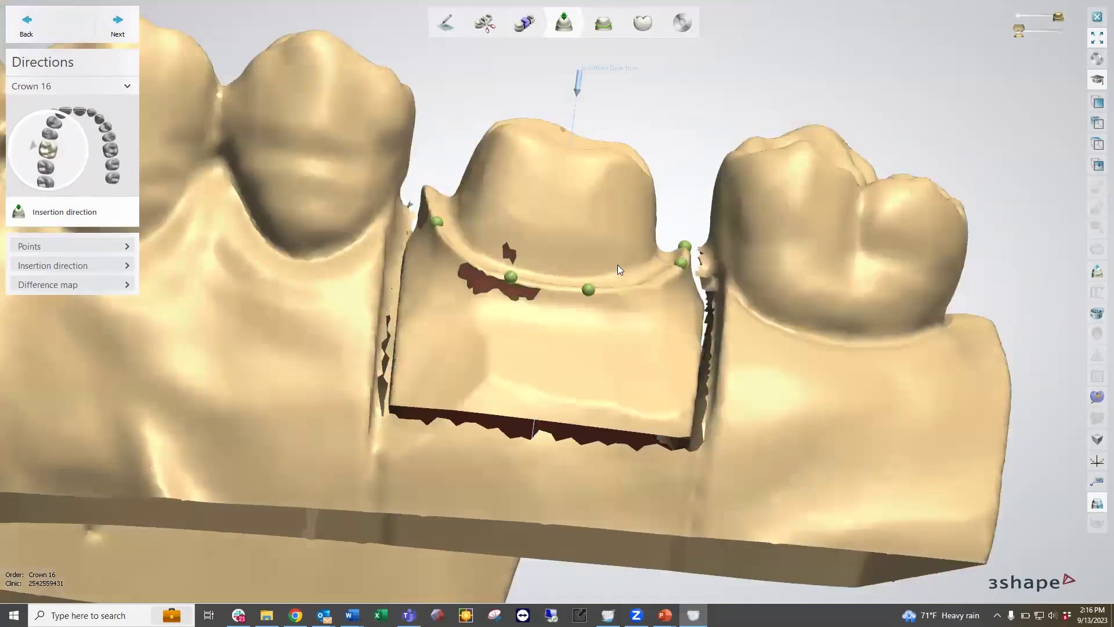
scroll(617, 265, "down", 3)
right_click_drag(618, 265, 580, 260)
scroll(626, 268, "up", 2)
scroll(579, 260, "up", 1)
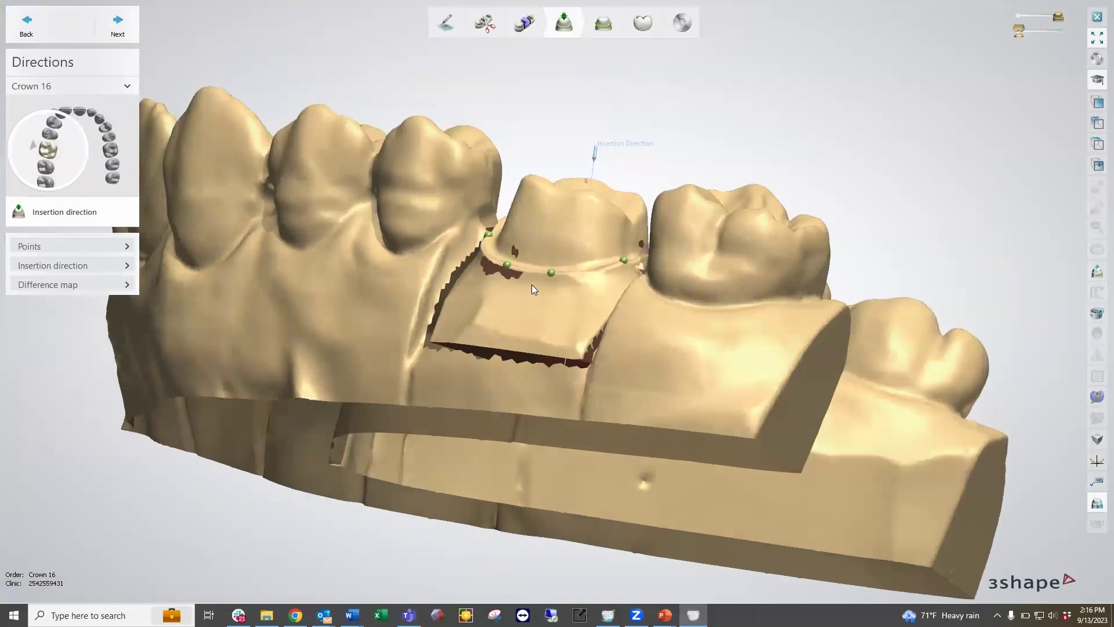
right_click_drag(517, 258, 570, 140)
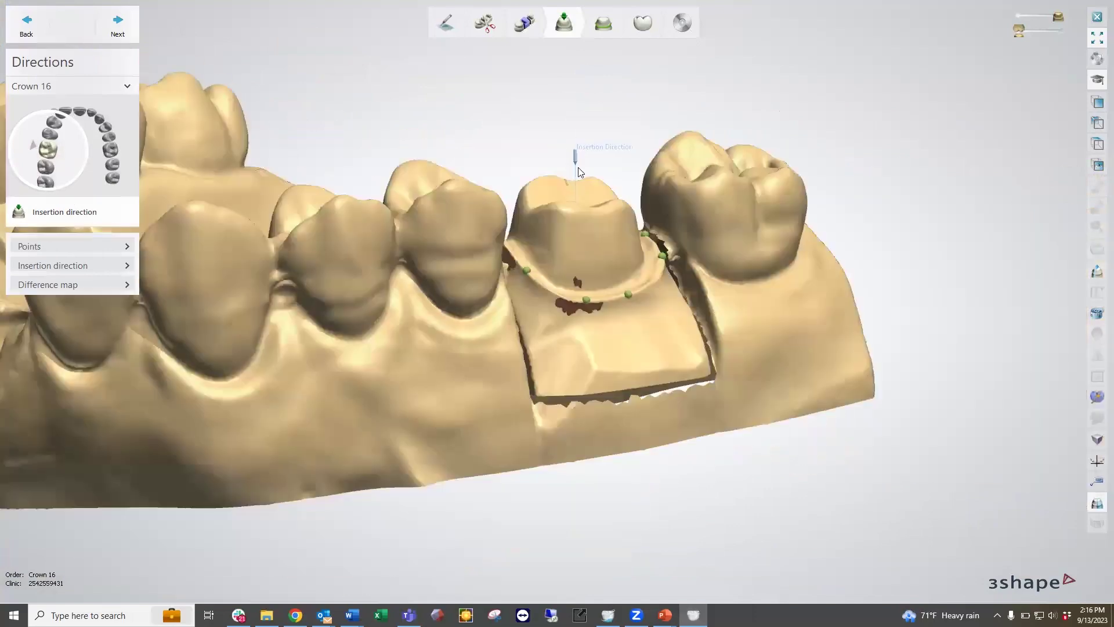
mouse_move(577, 199)
right_mouse_down()
mouse_move(556, 198)
mouse_move(569, 194)
right_mouse_up()
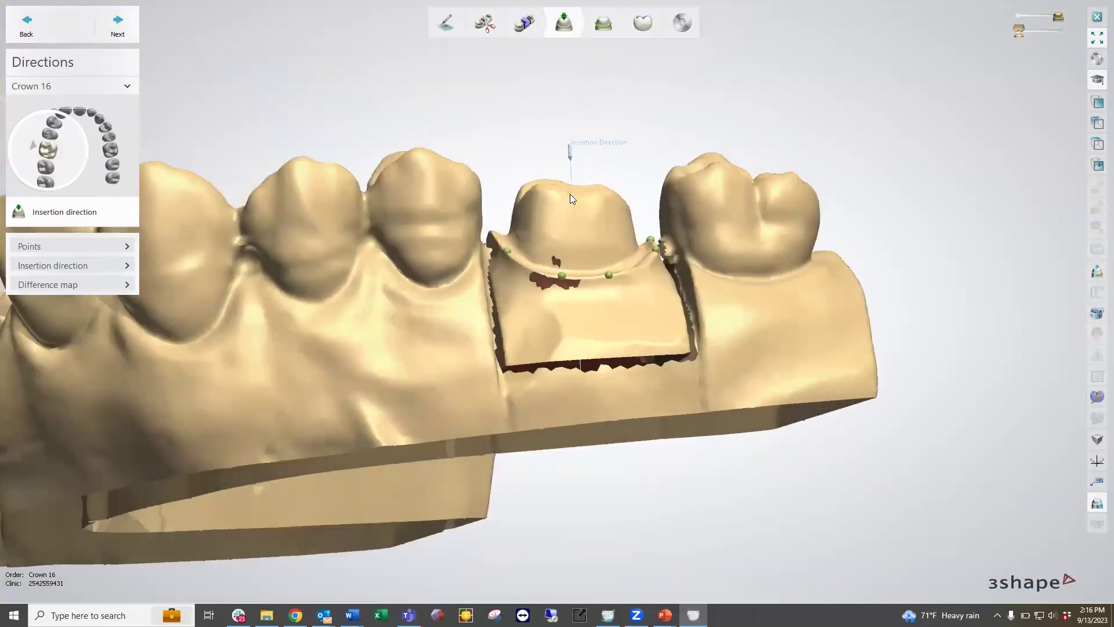
Reset the crown 16 margin points and step through them around the preparation in the Keyboard edit mode.
left_click(93, 246)
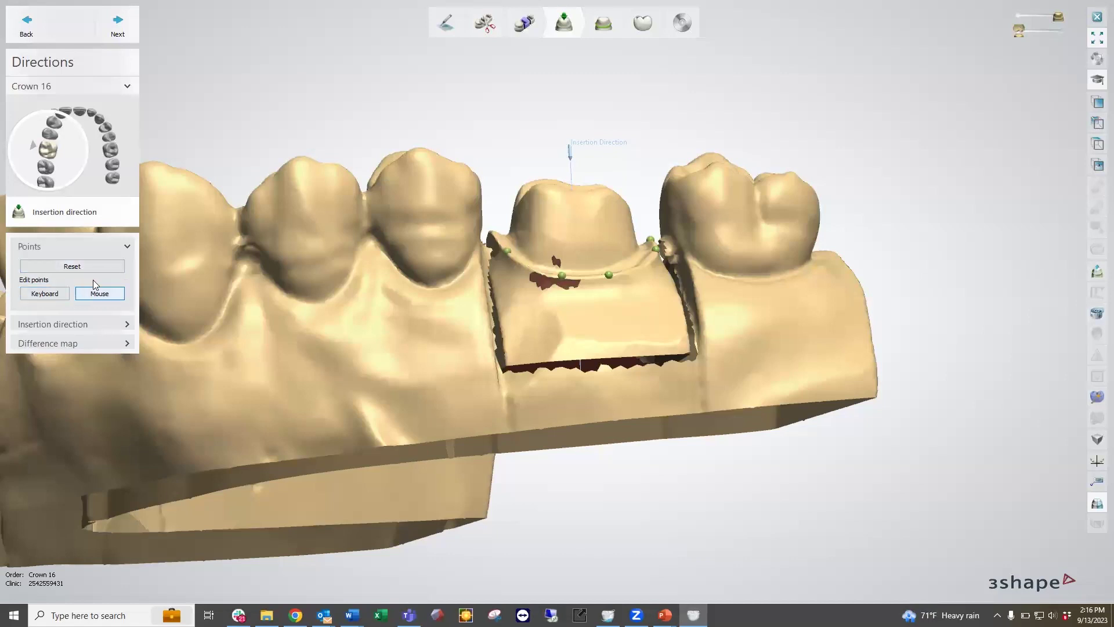
left_click(72, 265)
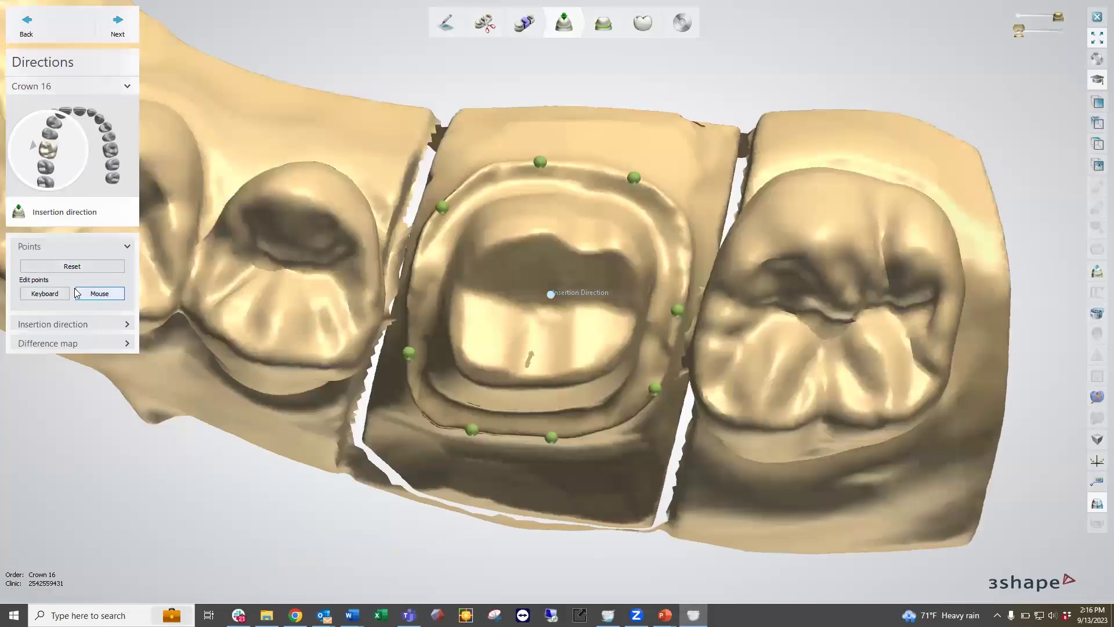
left_click(44, 293)
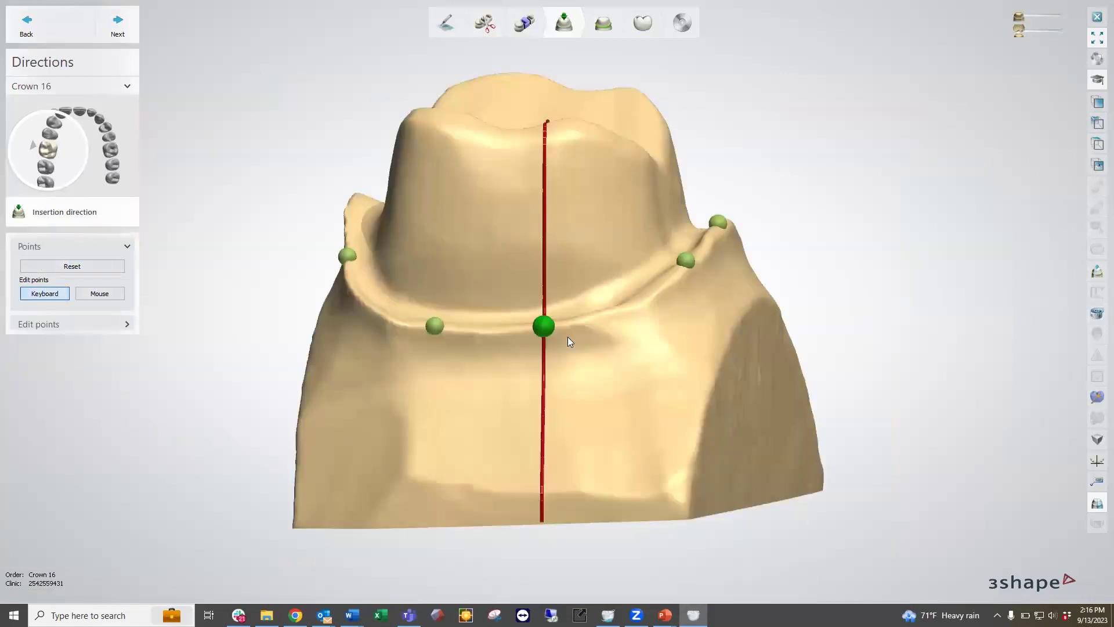
key("Right")
key("Right")
key("Right")
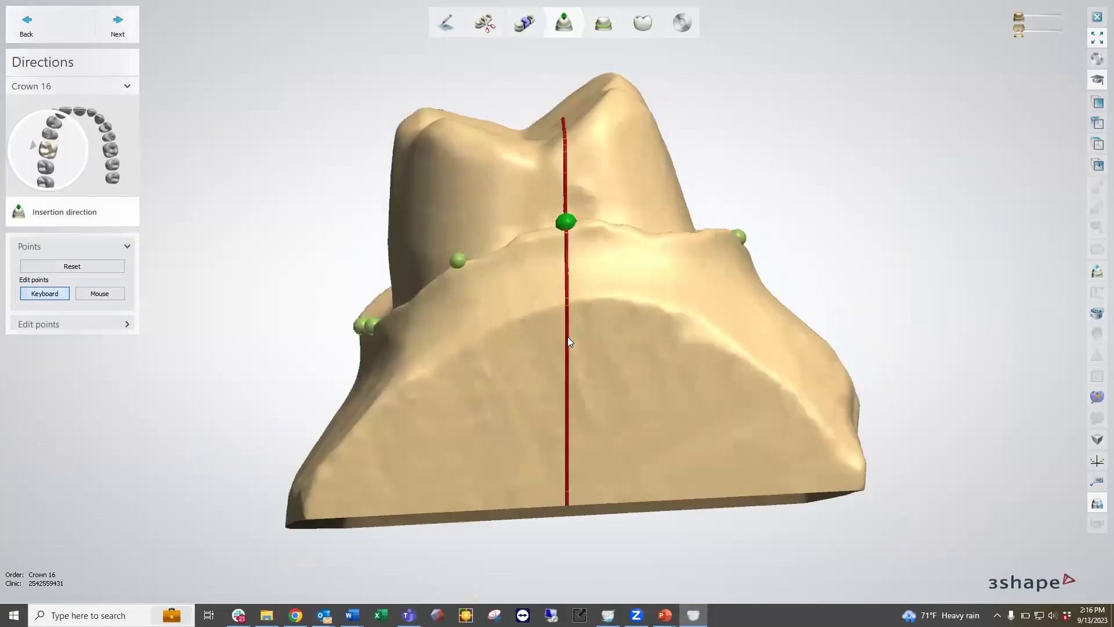
key("Right")
key("Right")
key("Right")
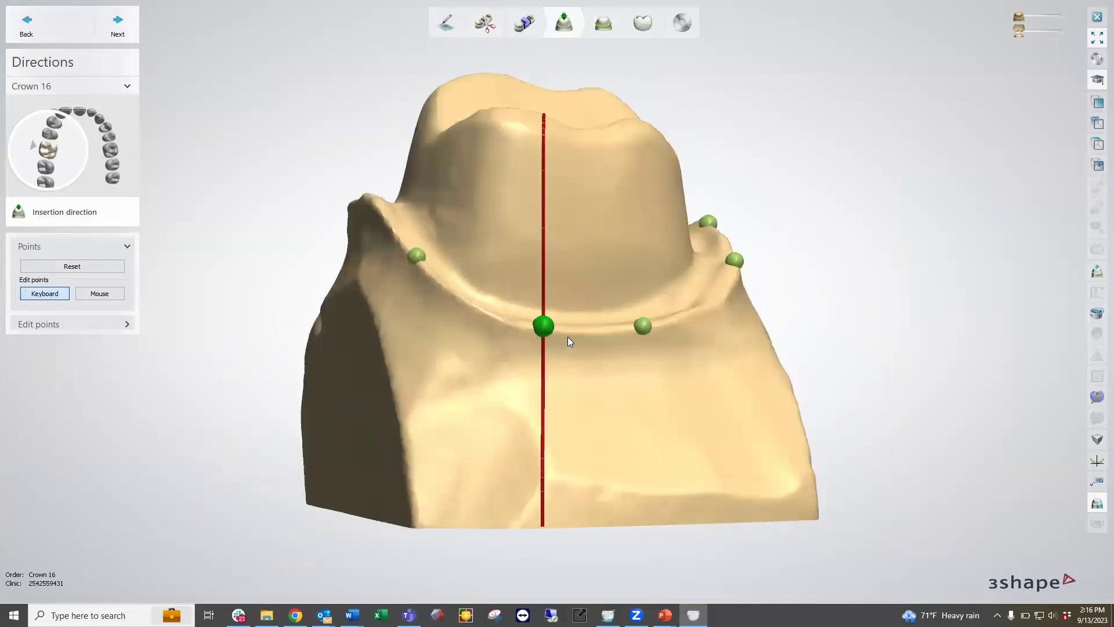
key("Right")
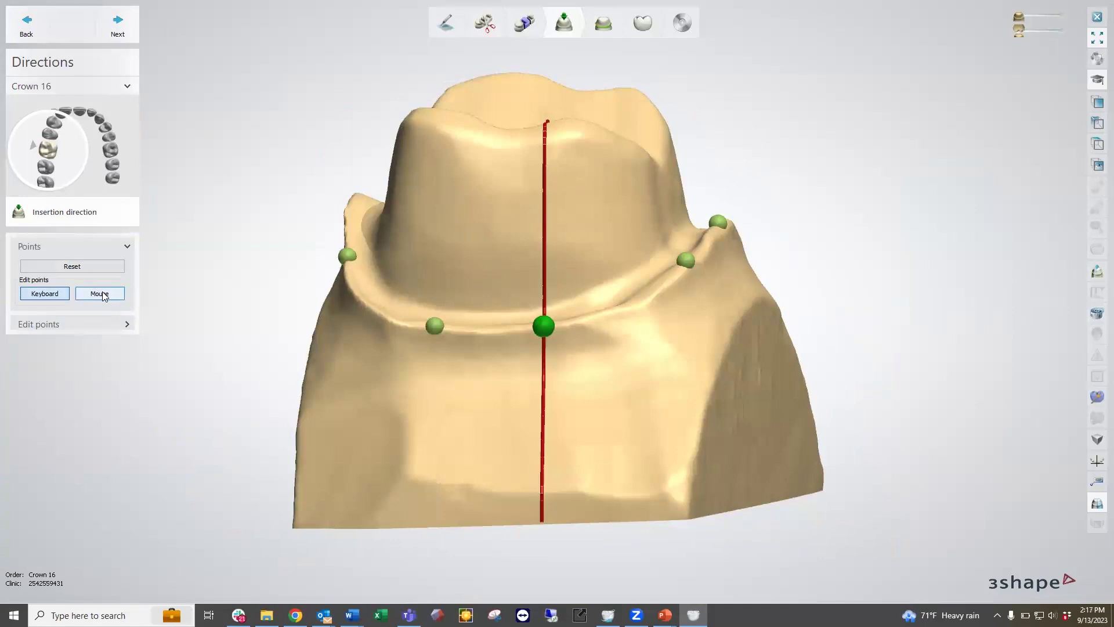
key("Right")
key("Right")
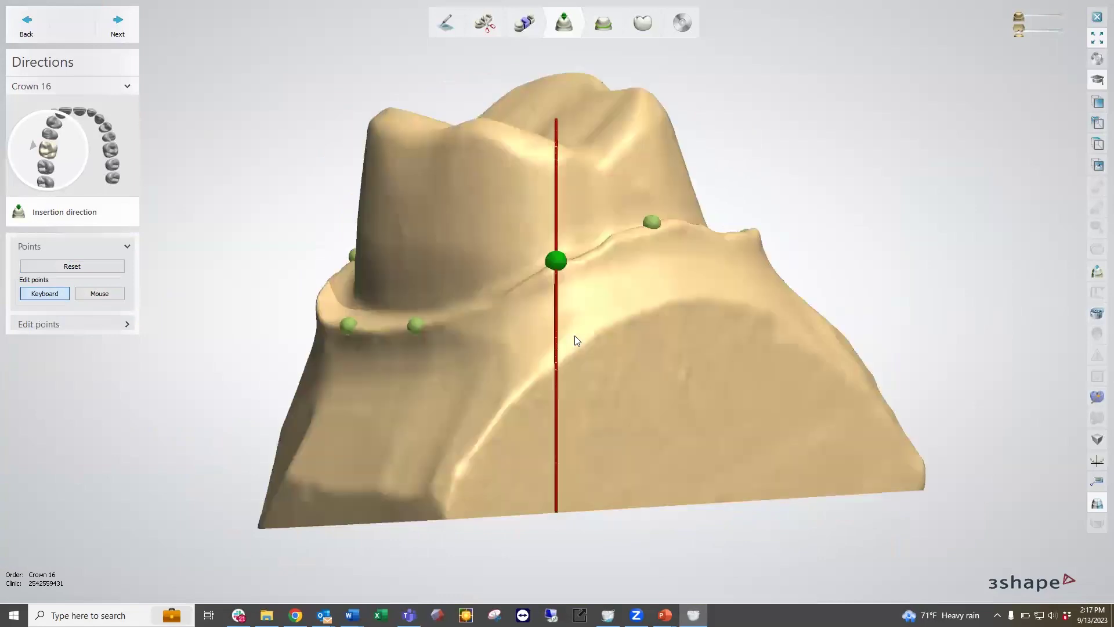
key("Right")
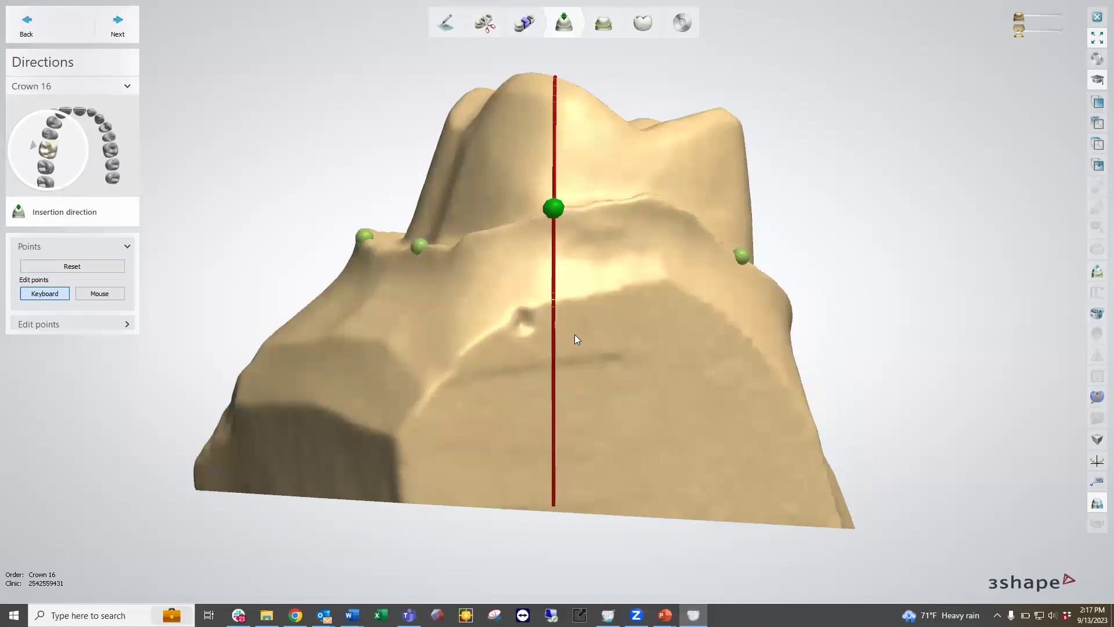
key("Right")
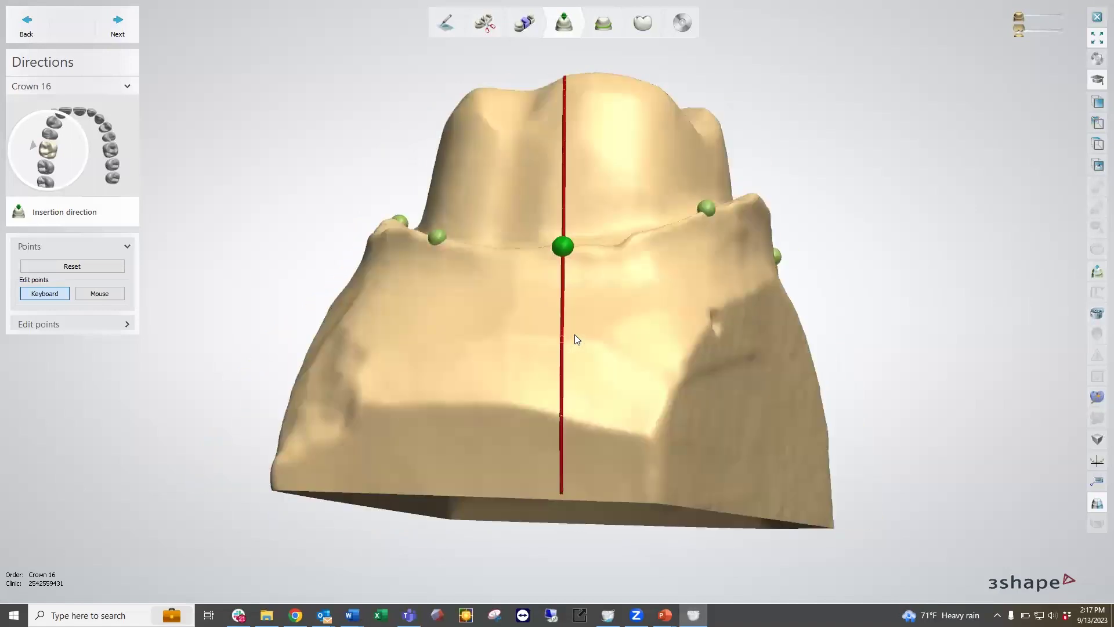
Try moving a crown 16 margin point up and down along its vertical guide line, bringing it back near the margin.
key("Left")
key("Right")
key("Up")
key("Up")
key("Up")
key("Up")
key("Up")
key("Up")
key("Down")
key("Down")
key("Down")
key("Down")
key("Down")
key("Right")
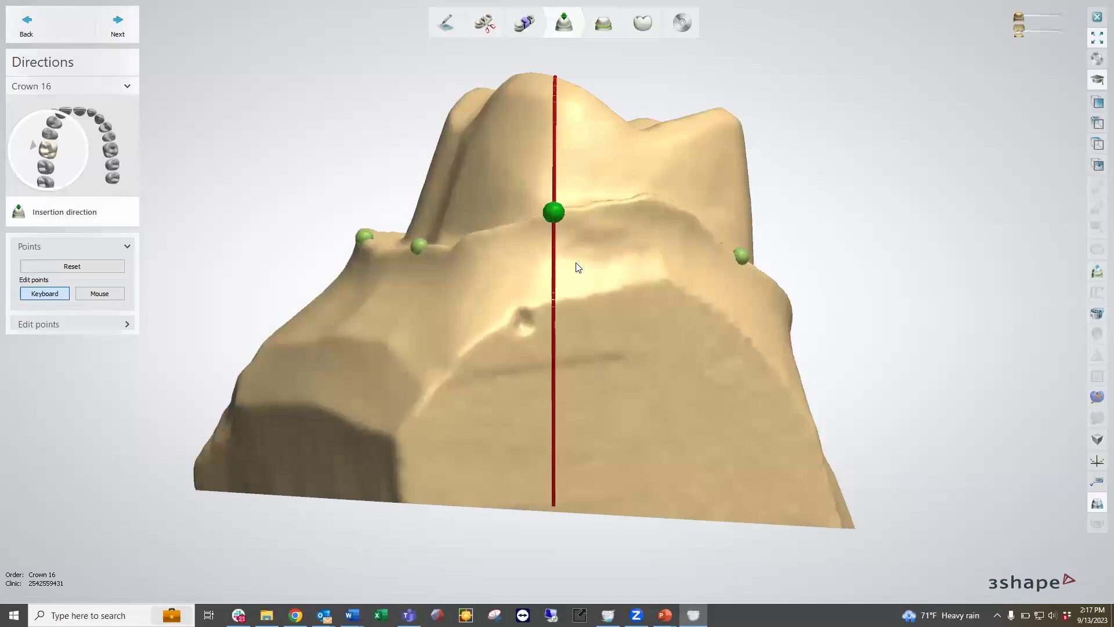
key("Up")
Review the remaining crown 16 margin points one by one around the preparation.
key("Right")
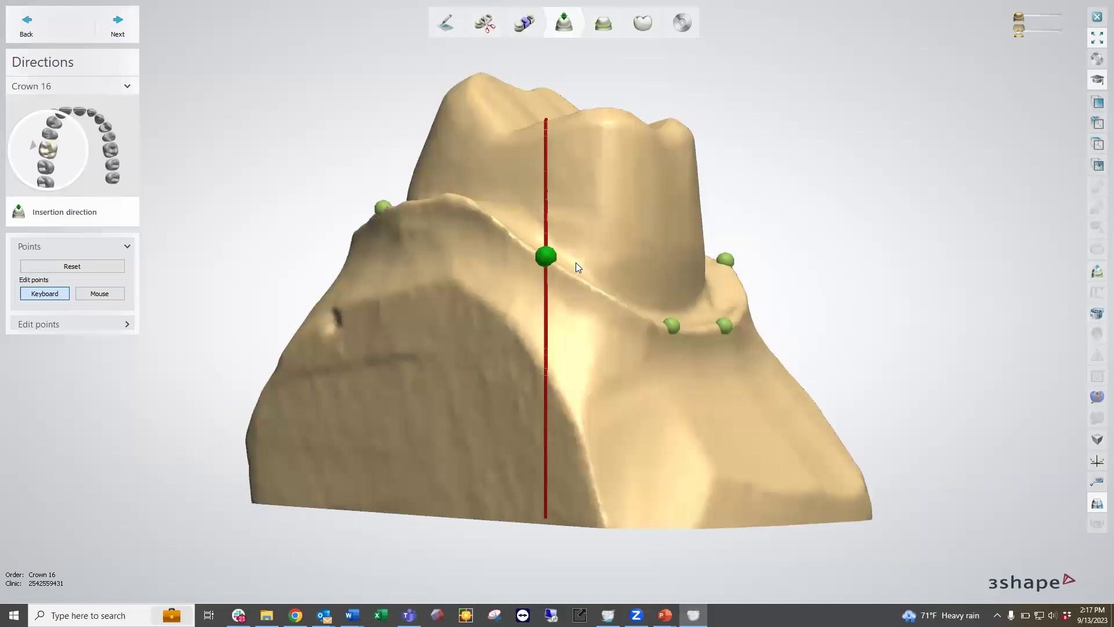
key("Right")
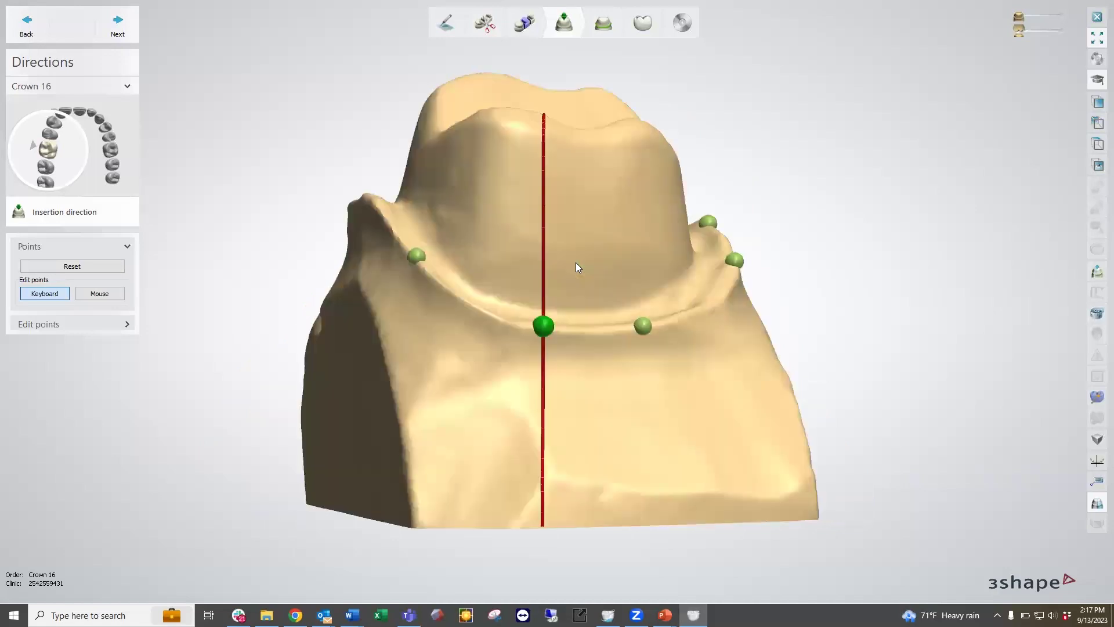
key("Right")
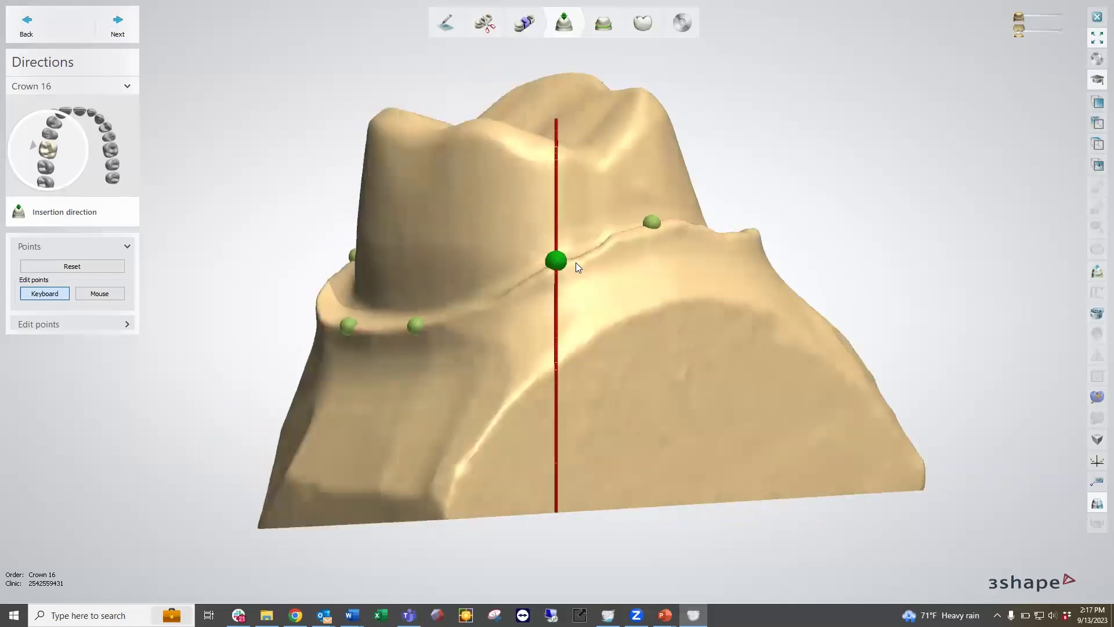
key("Right")
key("Right")
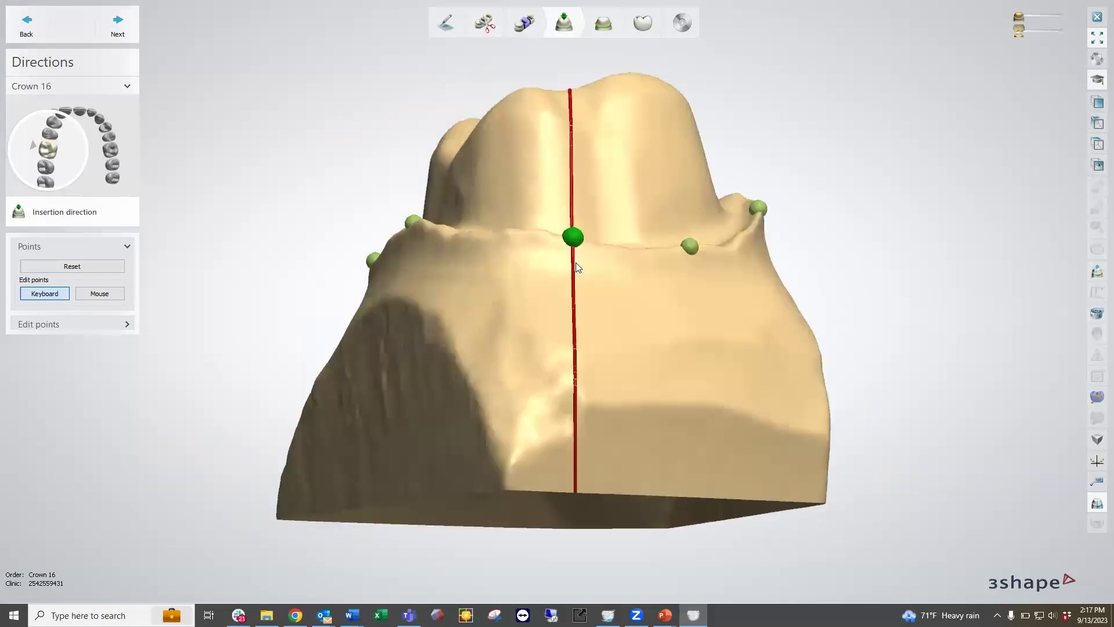
key("Right")
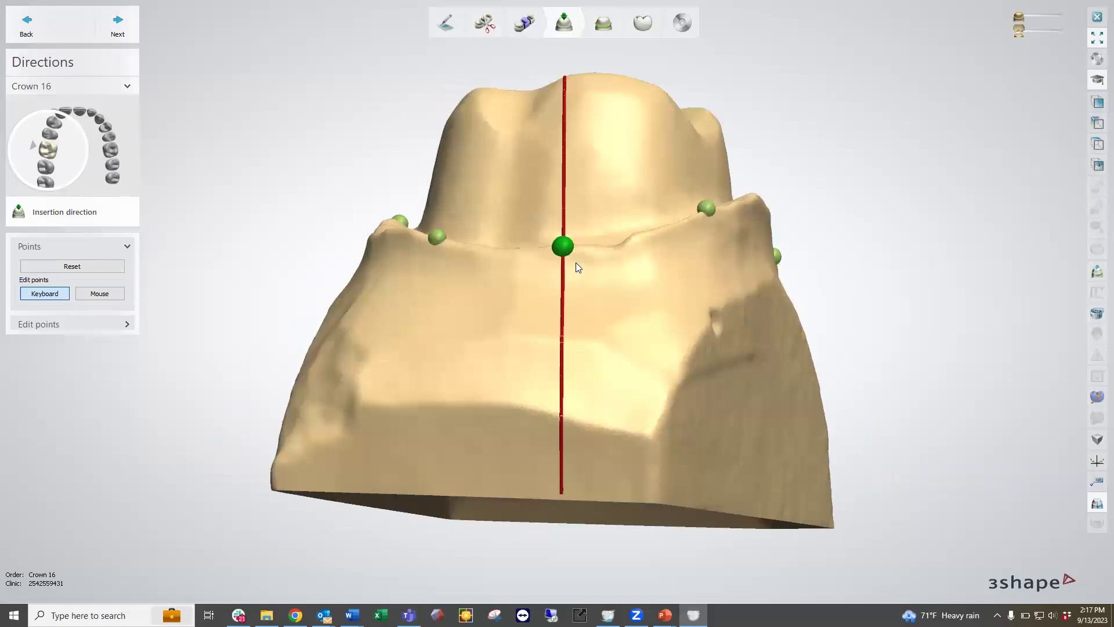
Try placing new margin points around the crown 16 preparation in the Mouse edit mode, and reset them to the default points.
left_click(103, 293)
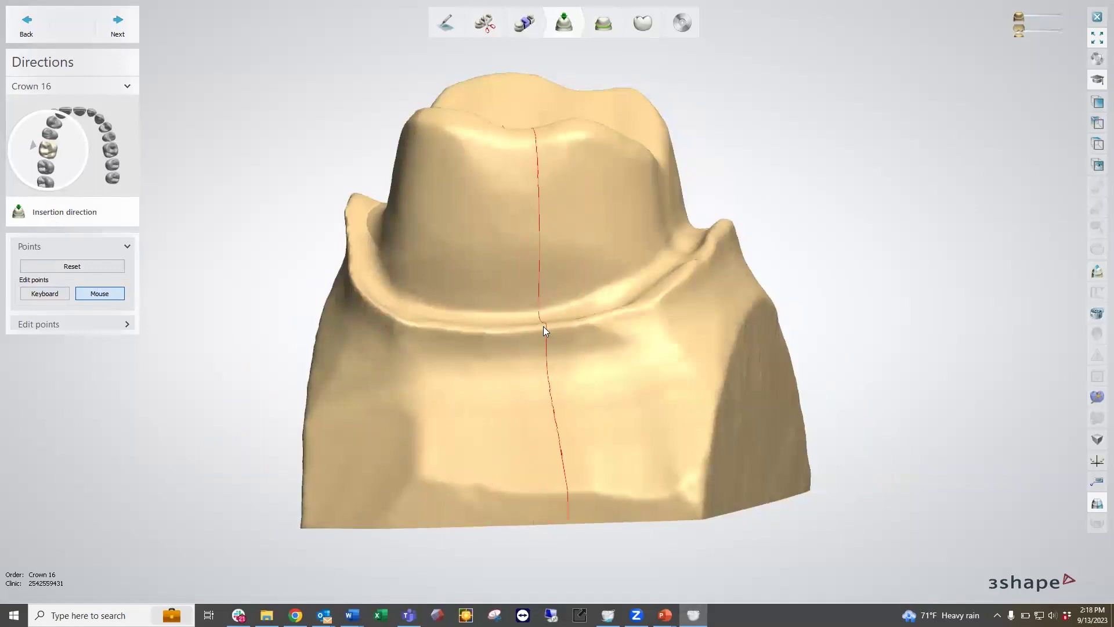
left_click(550, 326)
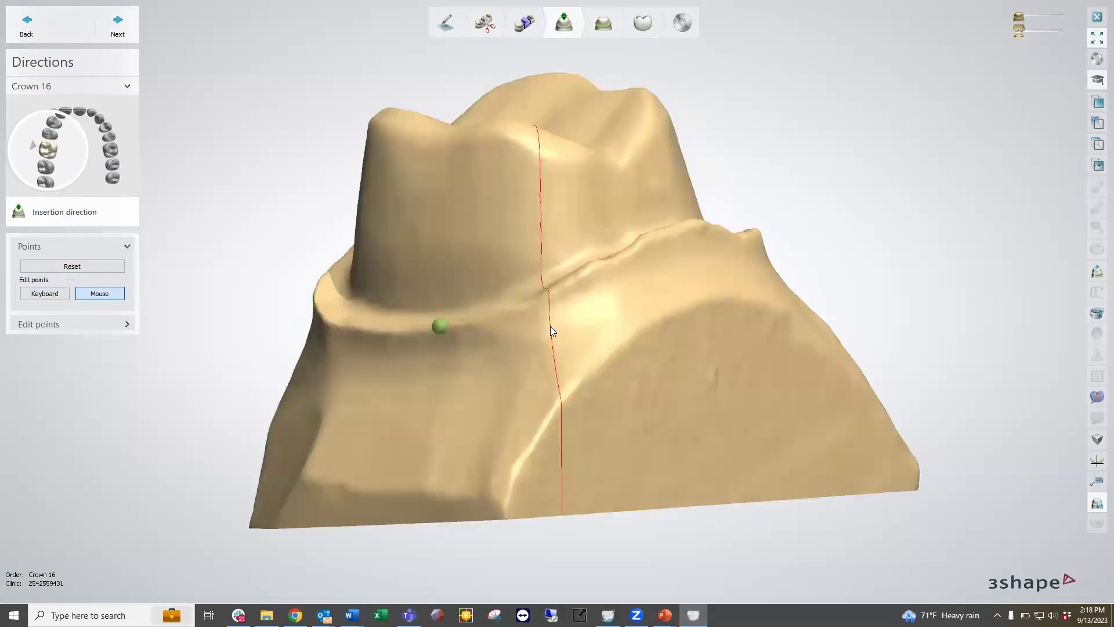
left_click(553, 290)
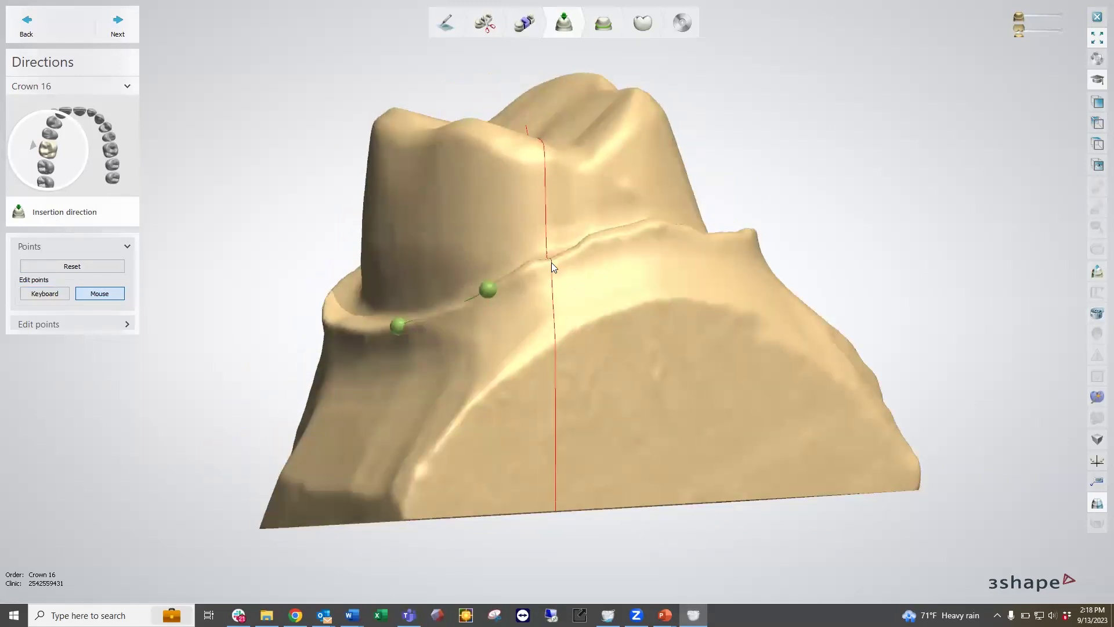
left_click(552, 262)
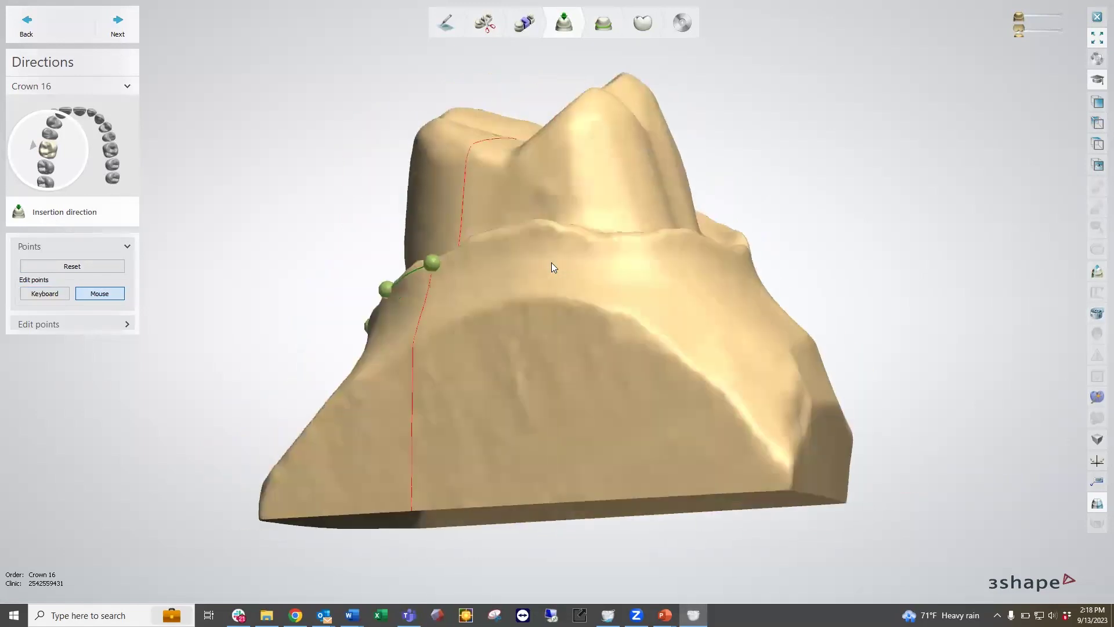
left_click(548, 222)
left_click(543, 231)
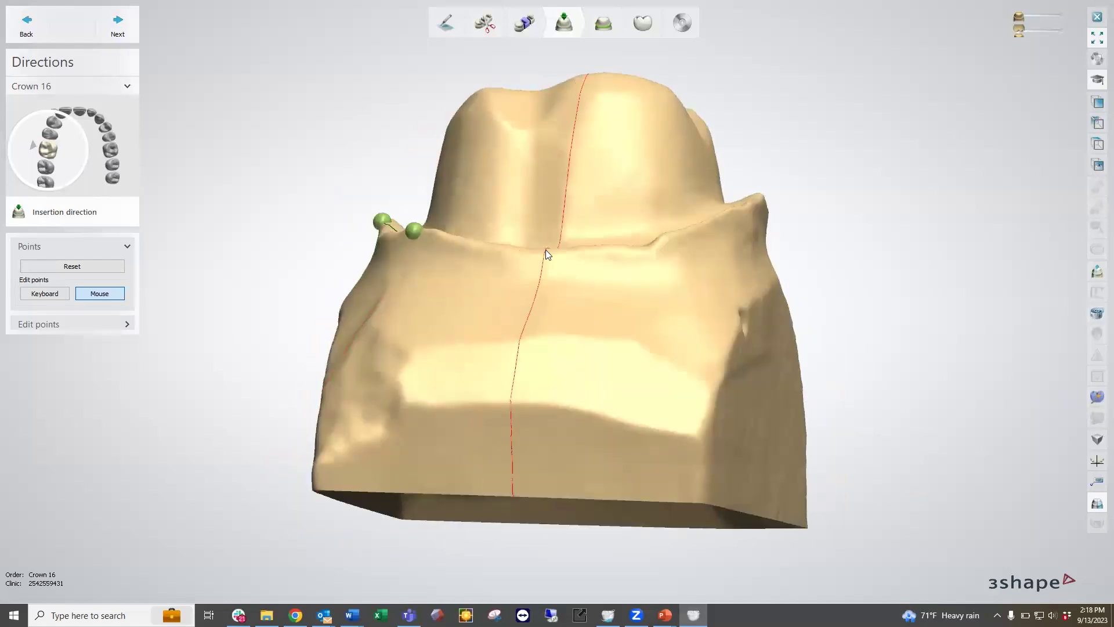
left_click(546, 249)
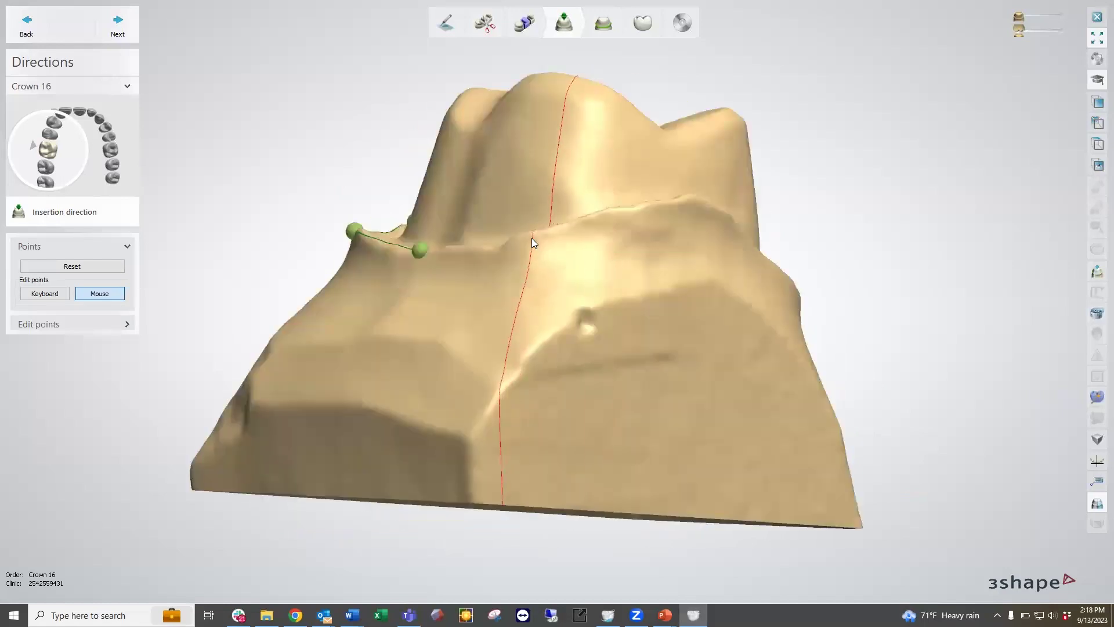
left_click(530, 232)
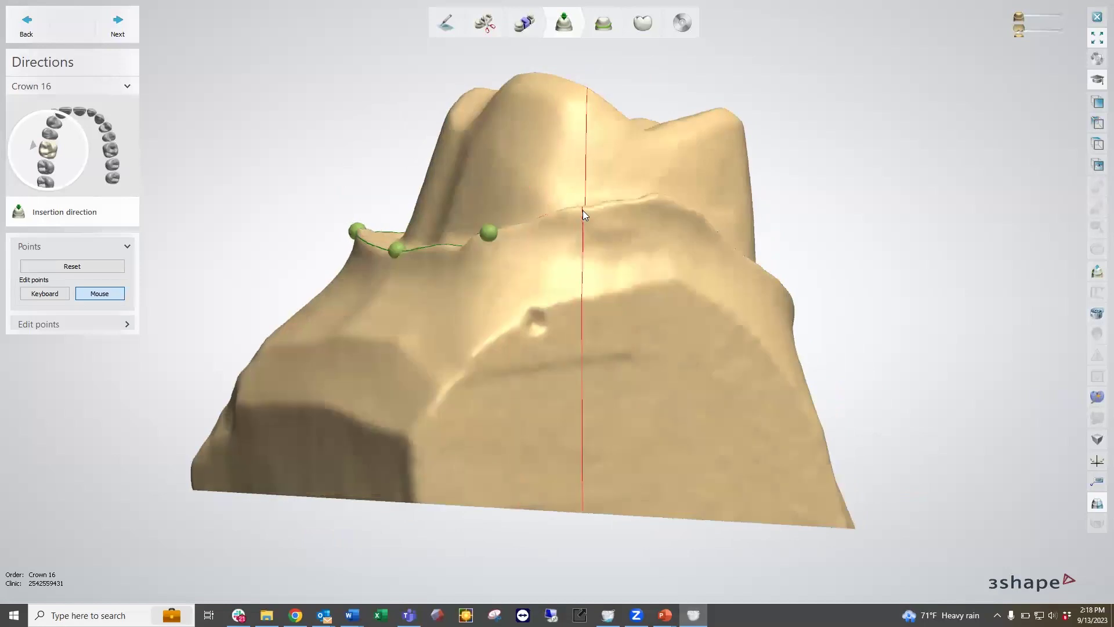
left_click(583, 210)
left_click(603, 200)
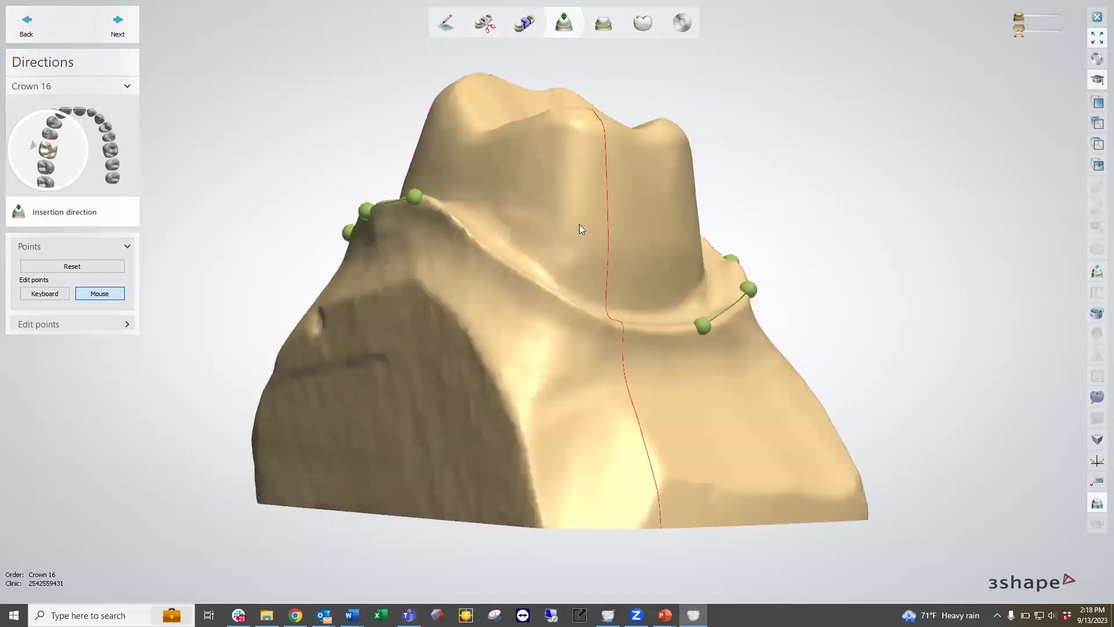
left_click(458, 223)
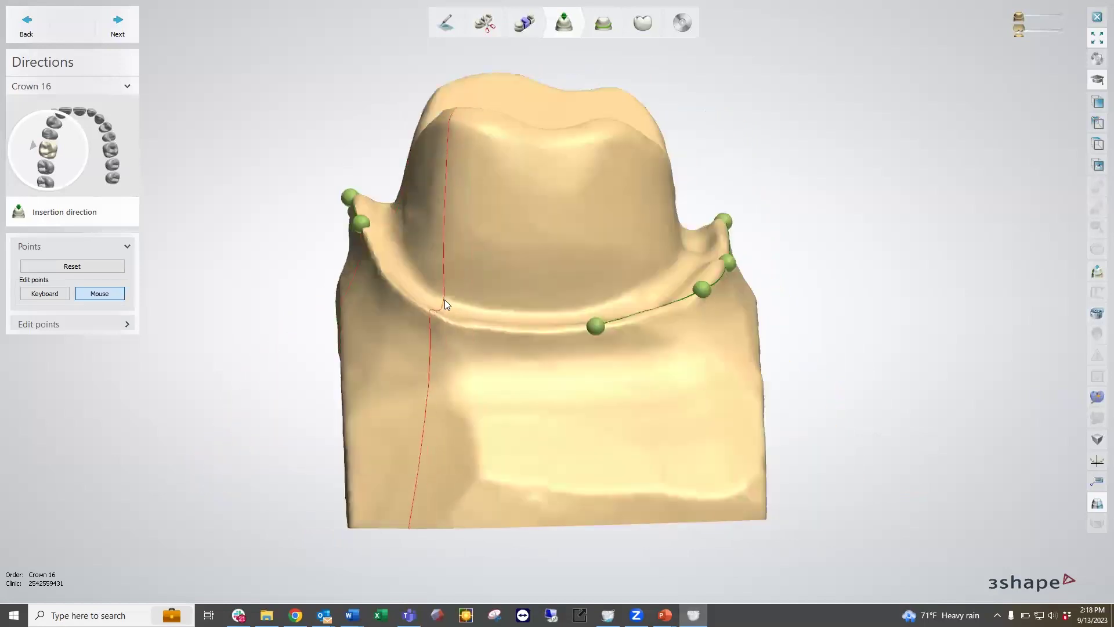
left_click(444, 314)
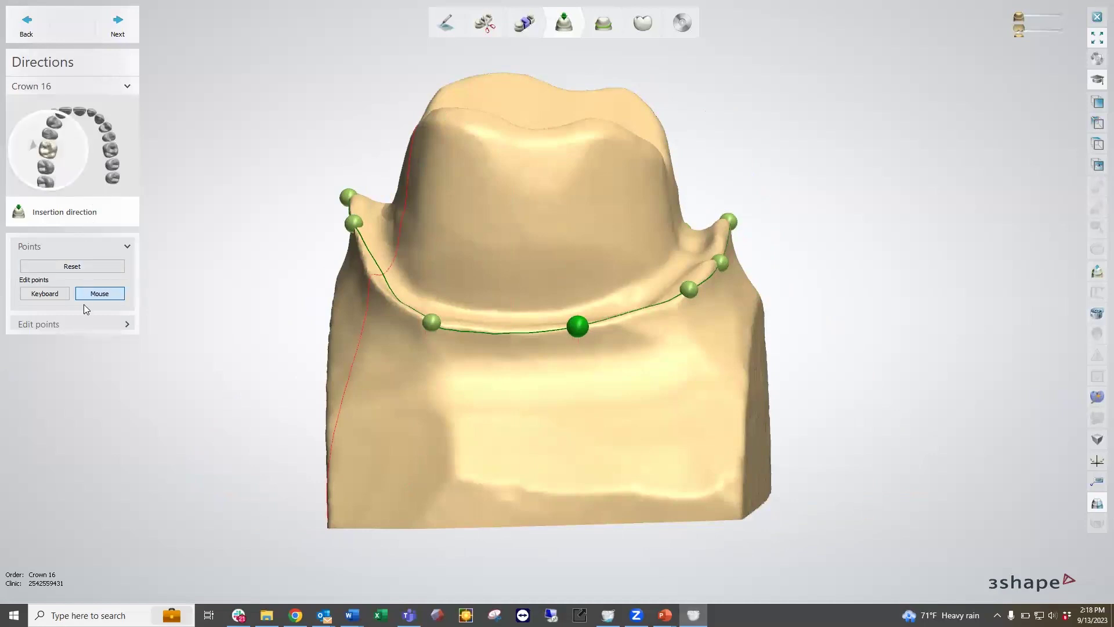
left_click(84, 266)
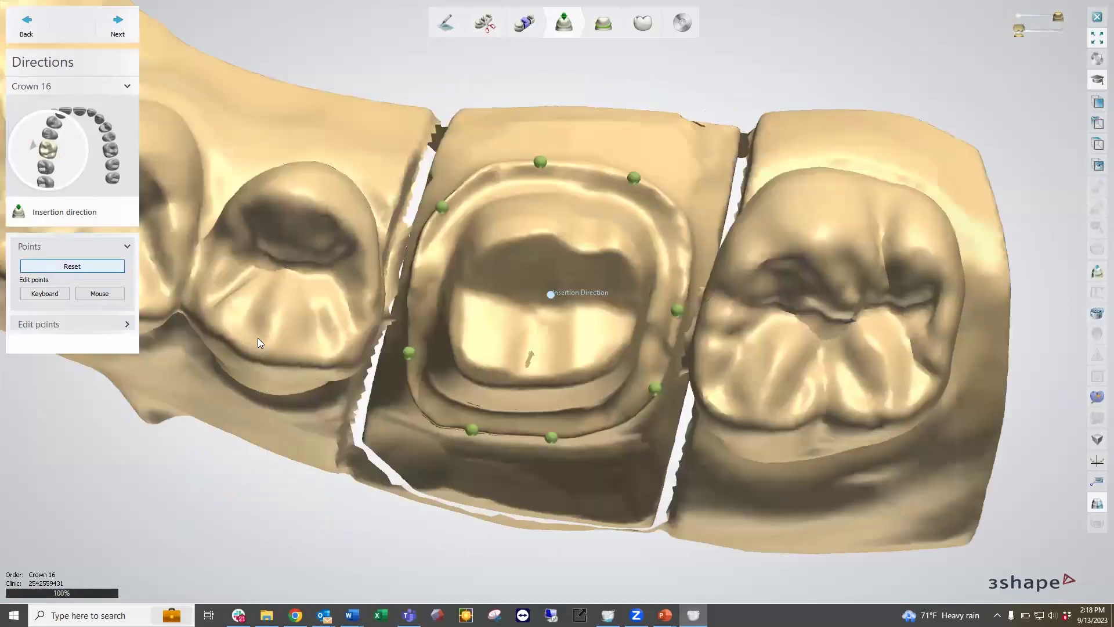
Inspect the crown 16 preparation from above and from the side for undercuts, and open the insertion direction settings.
right_click_drag(566, 306, 593, 124)
right_click_drag(542, 310, 410, 274)
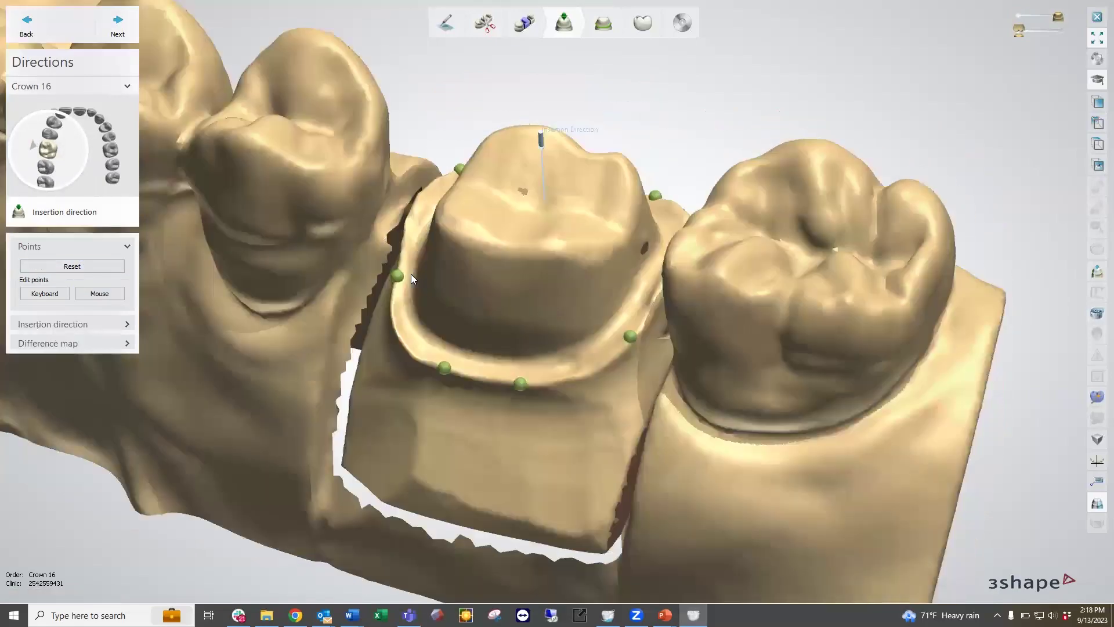
right_click_drag(645, 336, 674, 320)
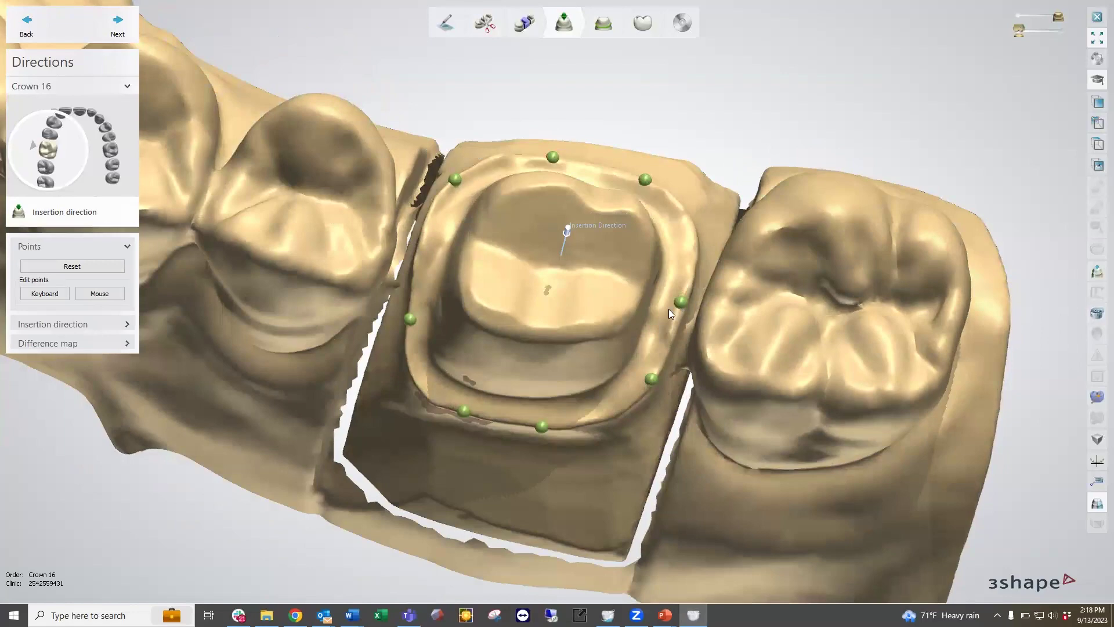
right_click_drag(580, 340, 672, 242)
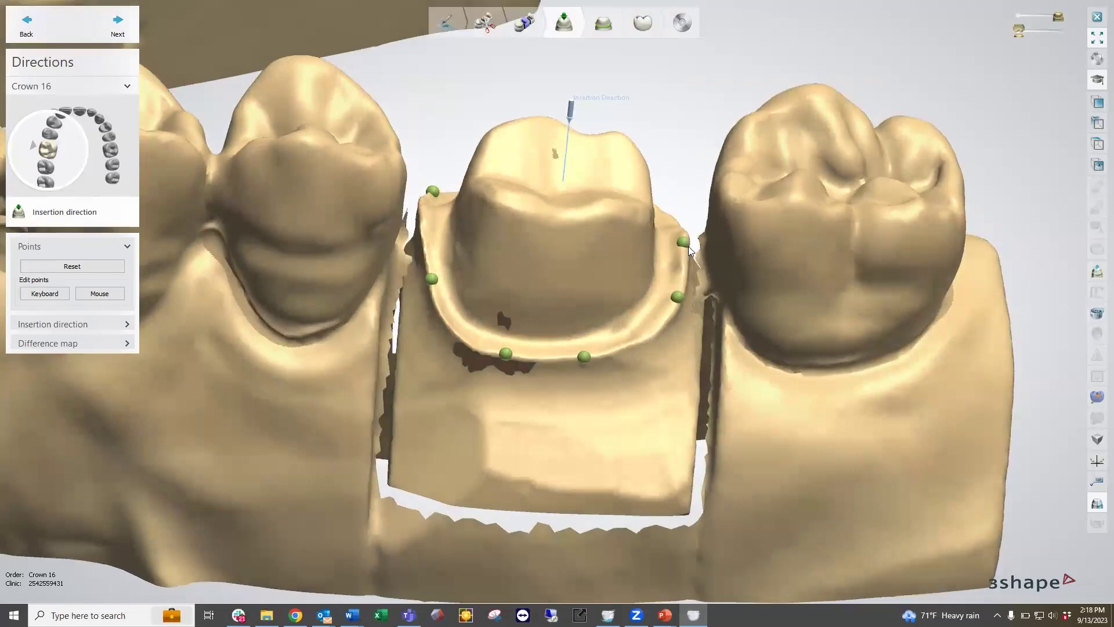
left_click(97, 323)
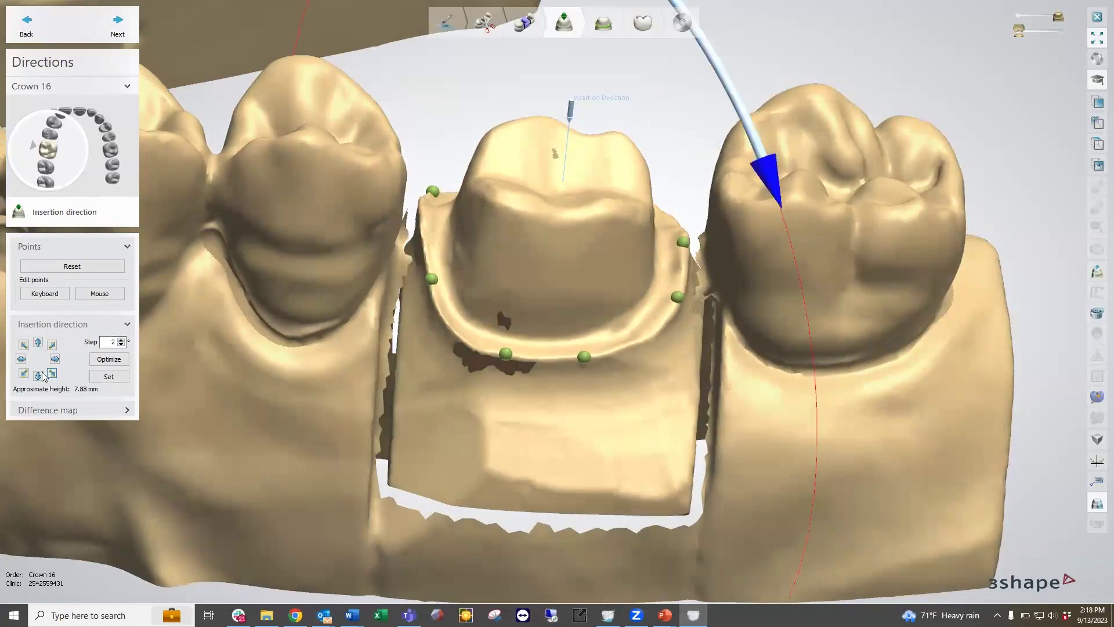
right_click_drag(583, 162, 467, 150)
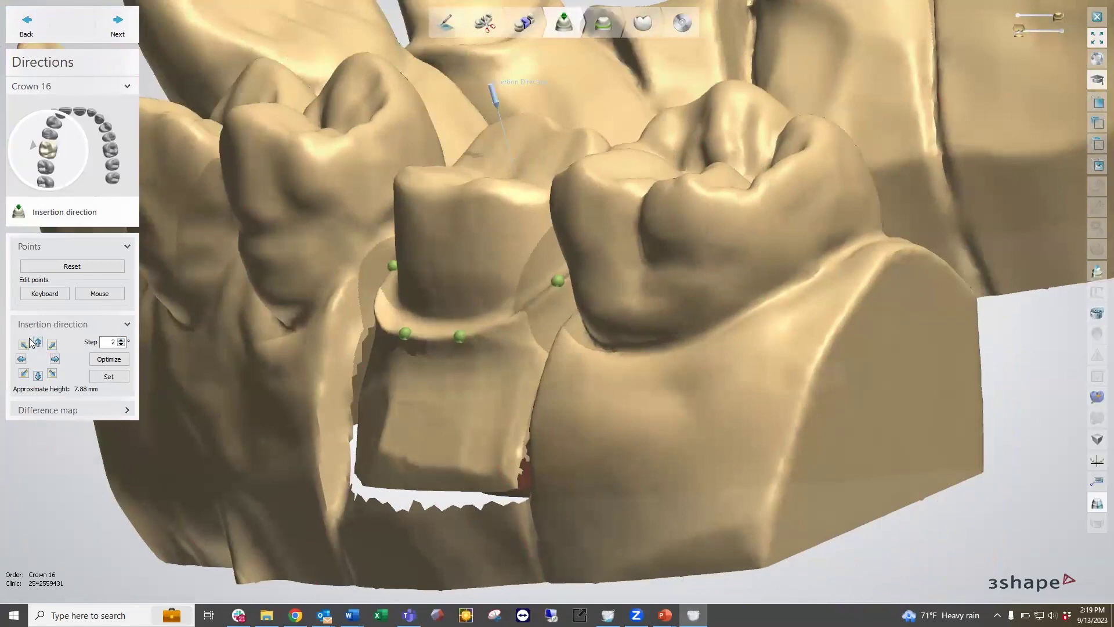
right_click_drag(313, 365, 417, 367)
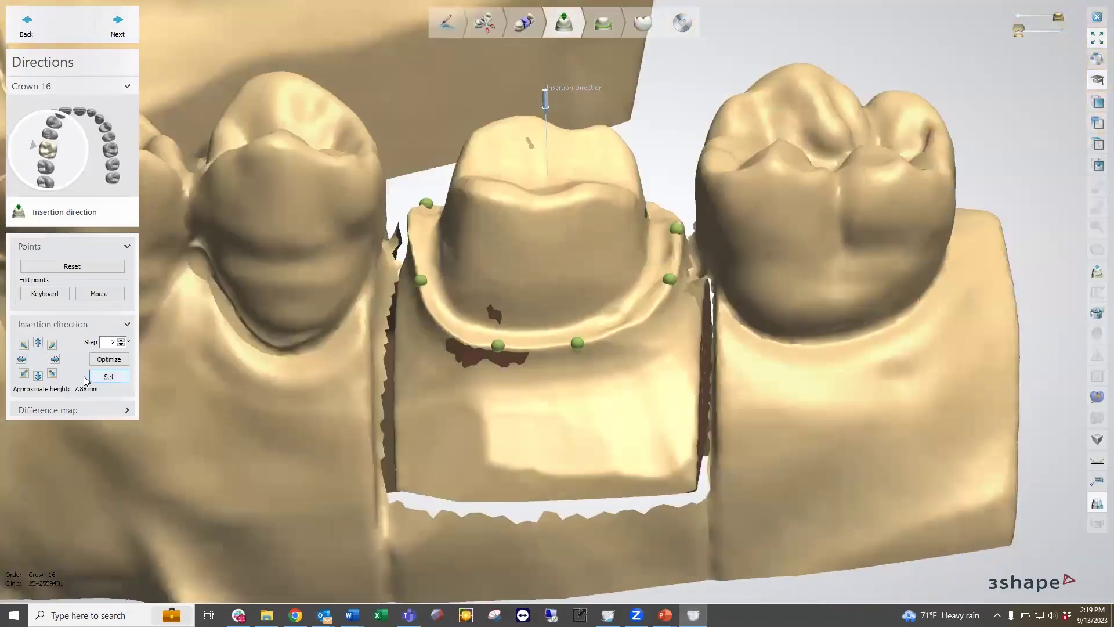
Tilt the crown 16 insertion direction in 2° steps toward the cheek side and then toward the distal neighbouring molar.
left_click(38, 376)
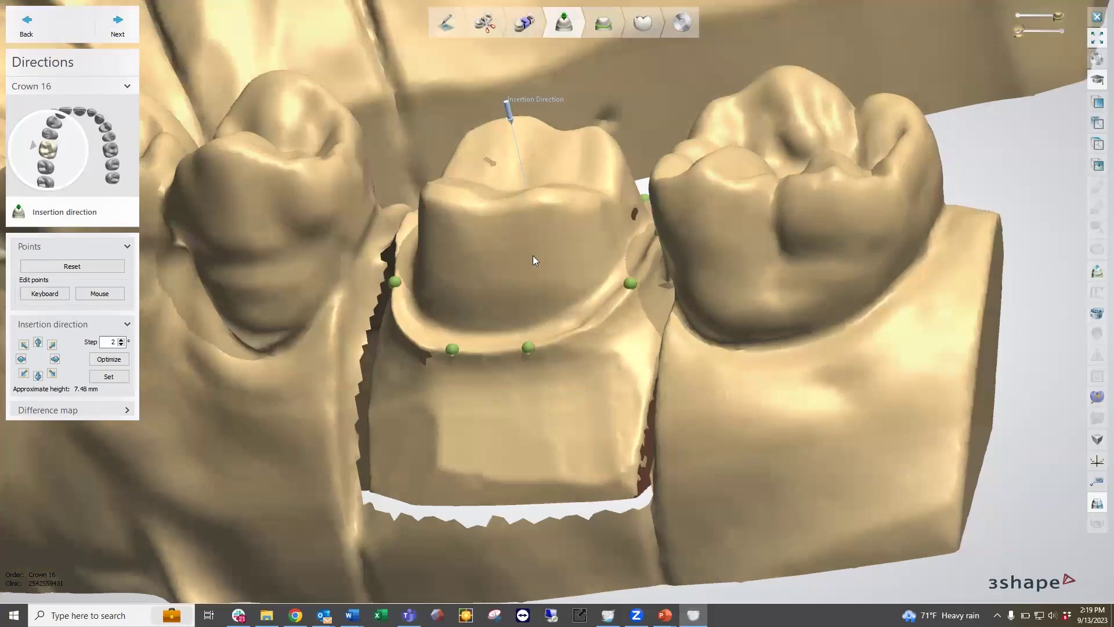
right_click_drag(530, 256, 494, 257)
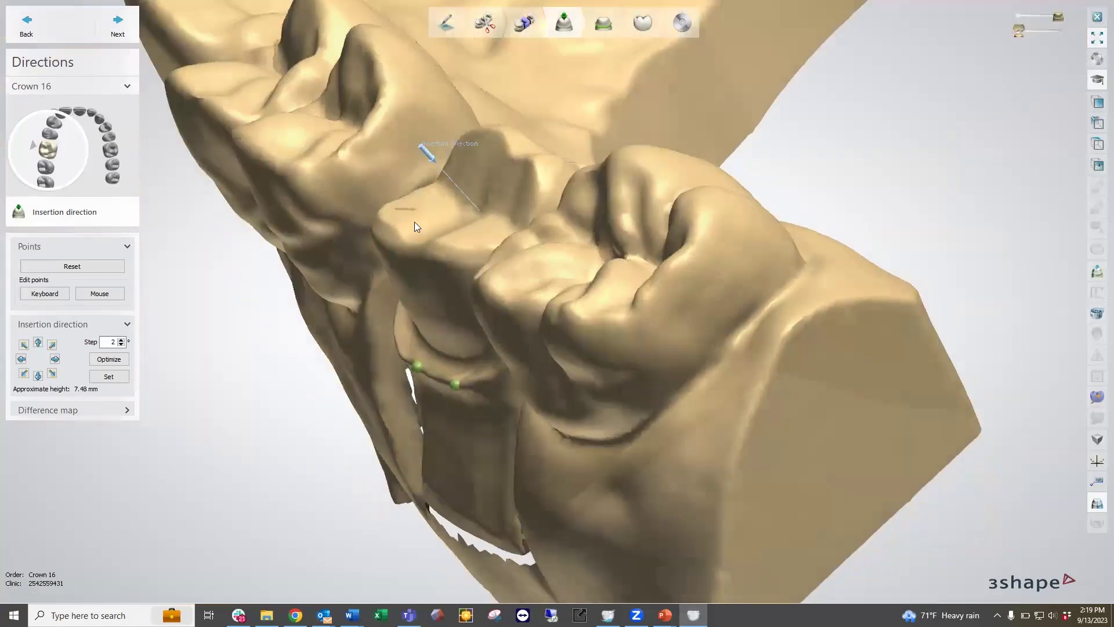
right_click_drag(486, 331, 242, 364)
left_click(39, 375)
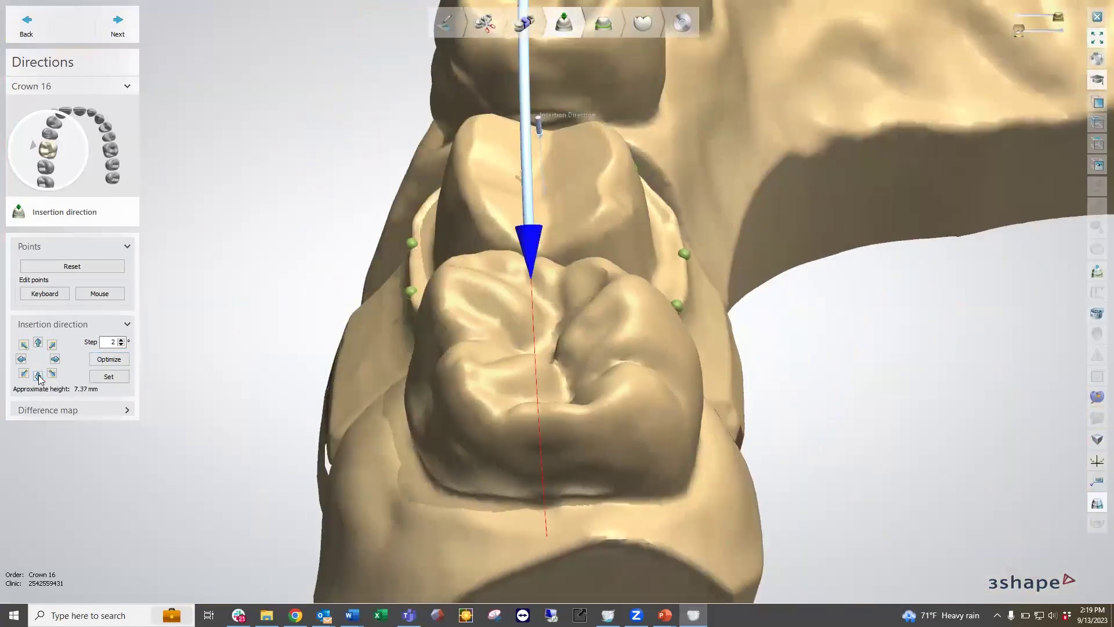
left_click(38, 375)
From the occlusal view, tilt the insertion direction in 2° steps diagonally and straight toward the mesial neighbouring tooth, clearing the undercut along the margin.
right_click_drag(757, 371, 745, 337)
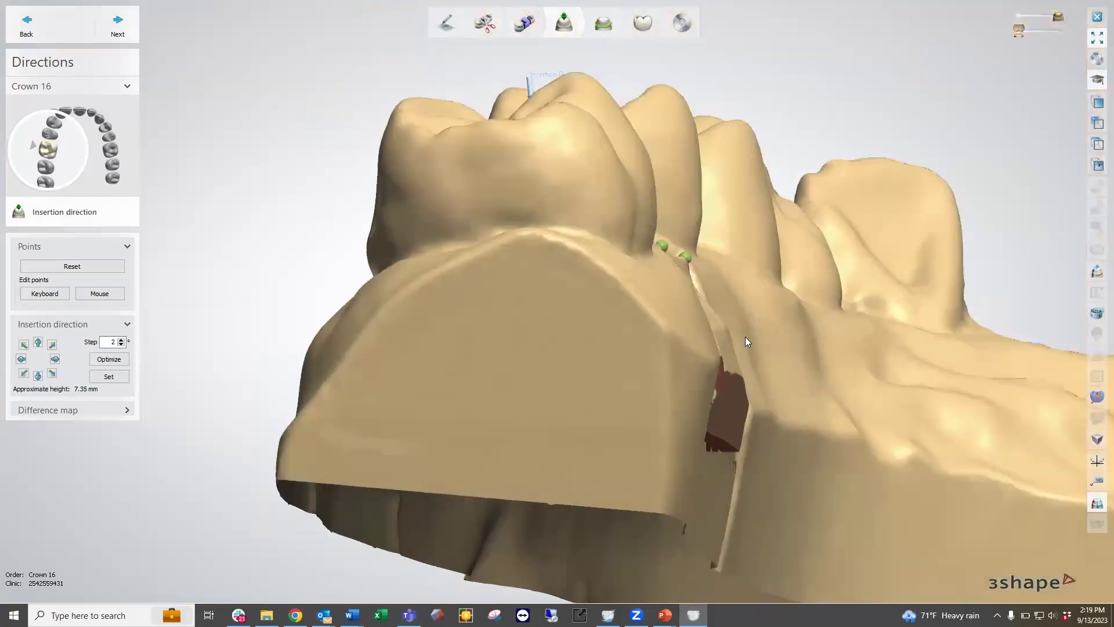
right_click_drag(646, 355, 660, 406)
right_click_drag(562, 388, 569, 439)
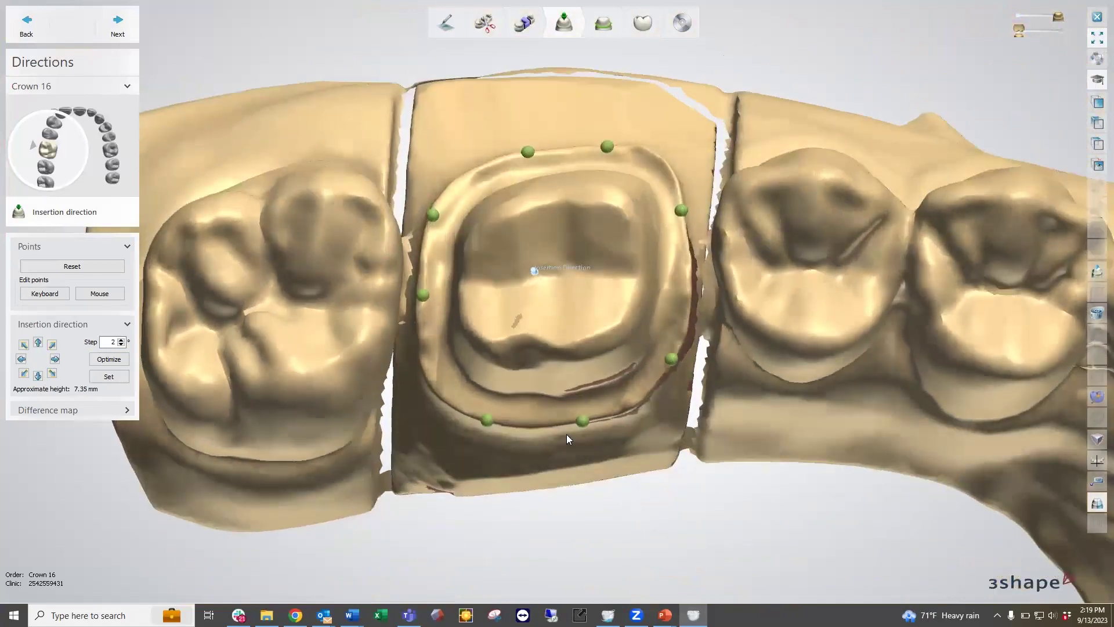
left_click(52, 375)
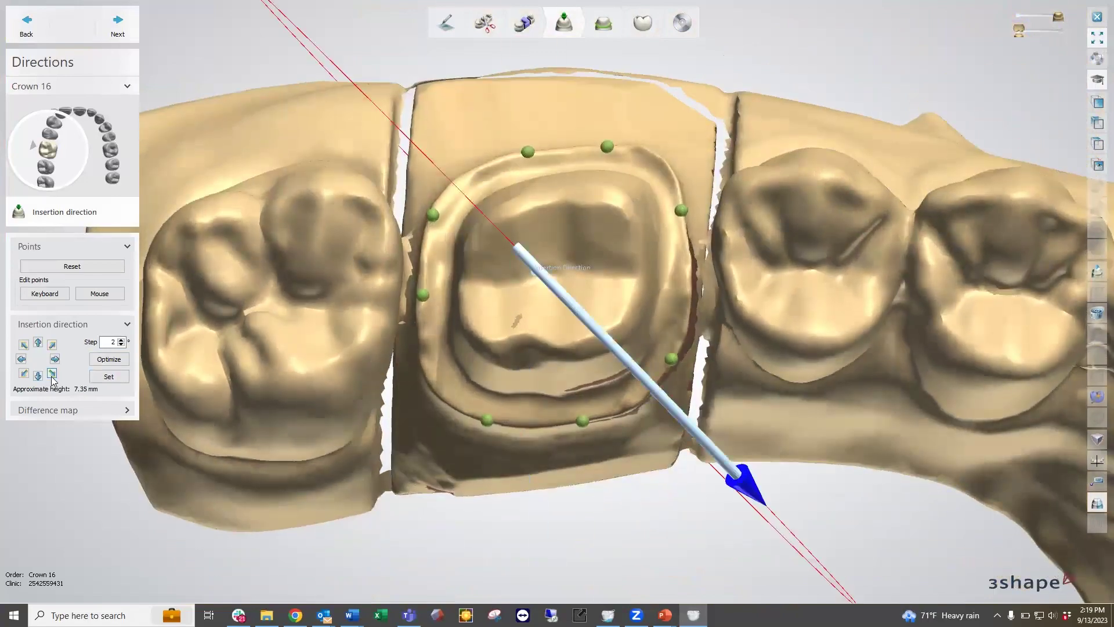
left_click(52, 375)
left_click(52, 375)
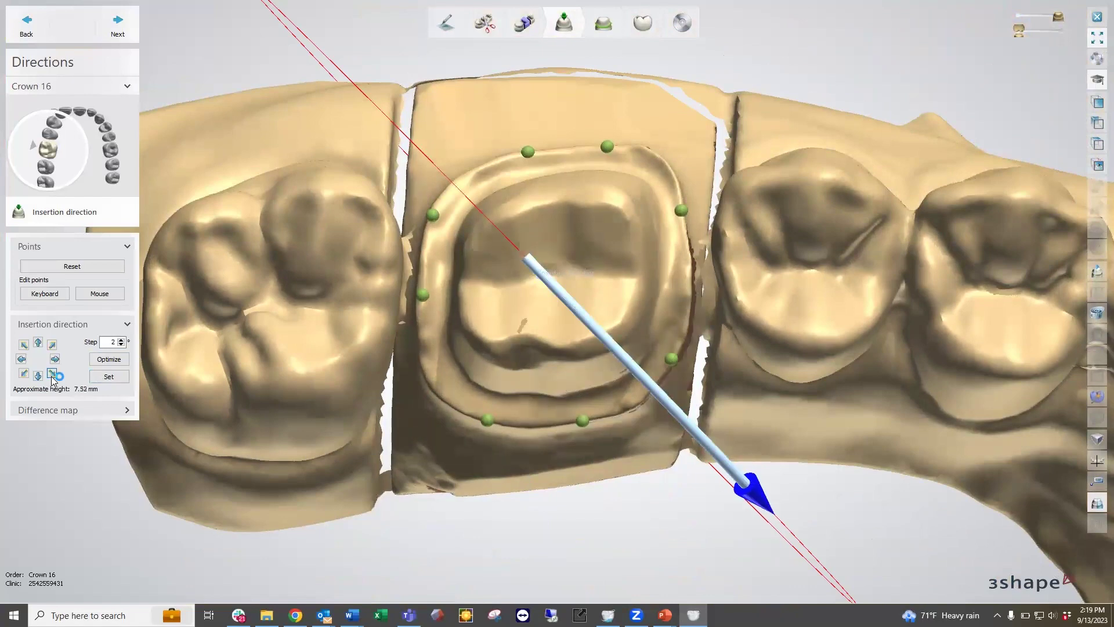
left_click(54, 347)
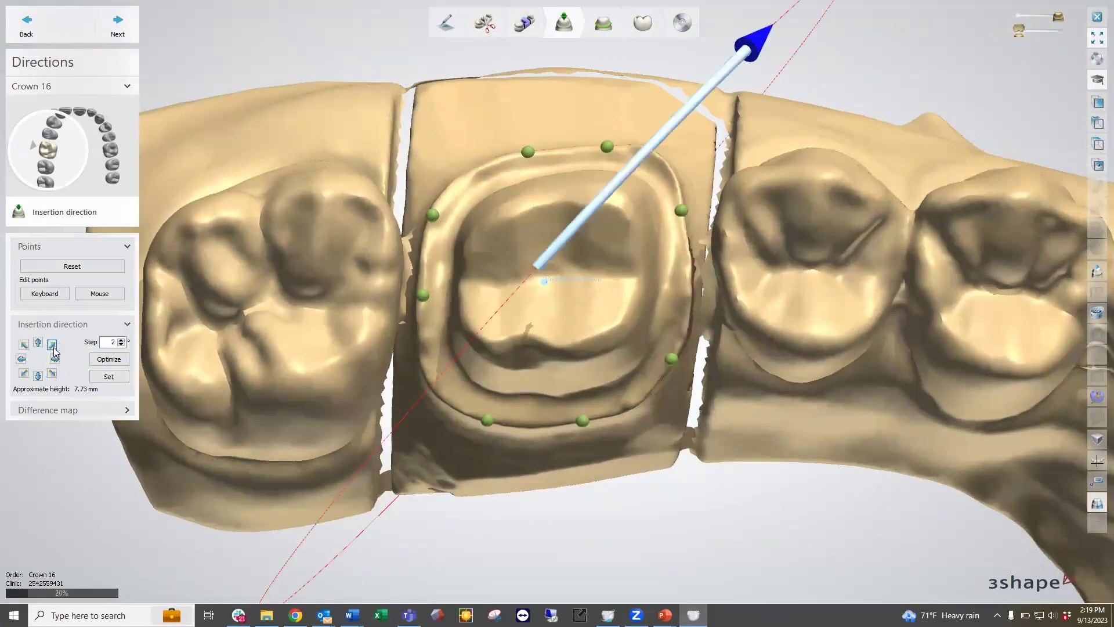
left_click(55, 358)
left_click(55, 358)
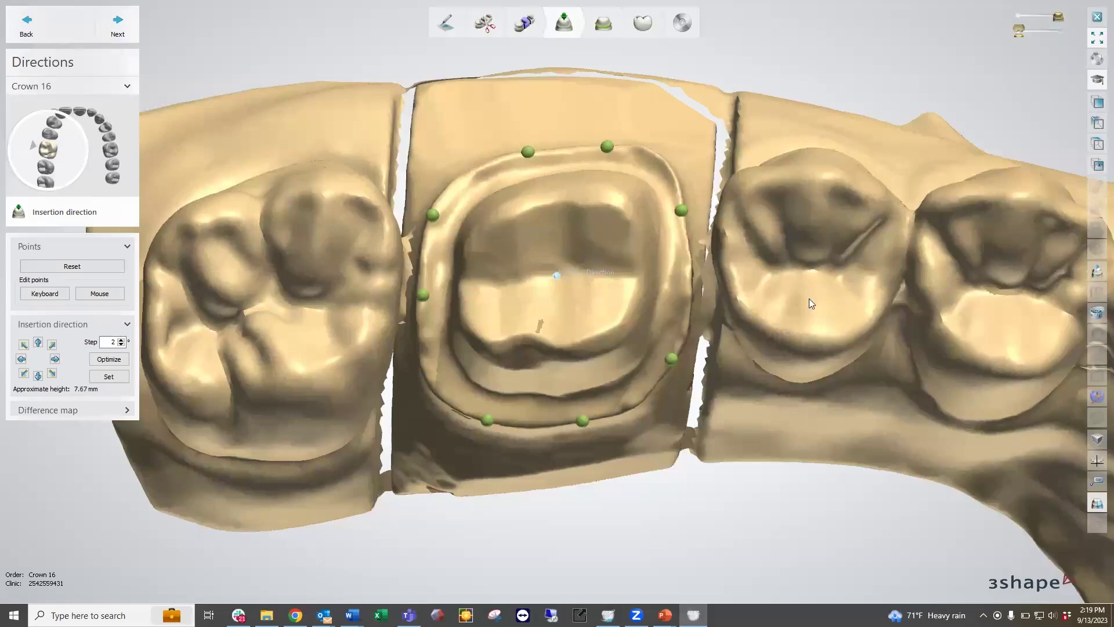
mouse_move(56, 360)
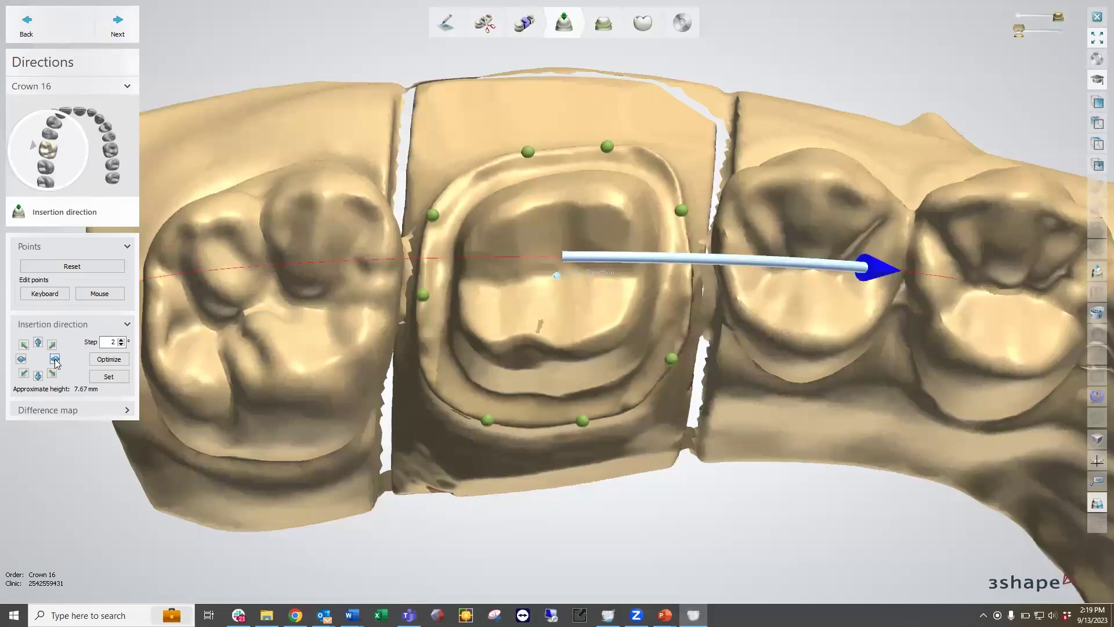
Inspect the undercut areas around the crown 16 margin from the palatal and cheek sides.
right_click_drag(700, 399, 708, 308)
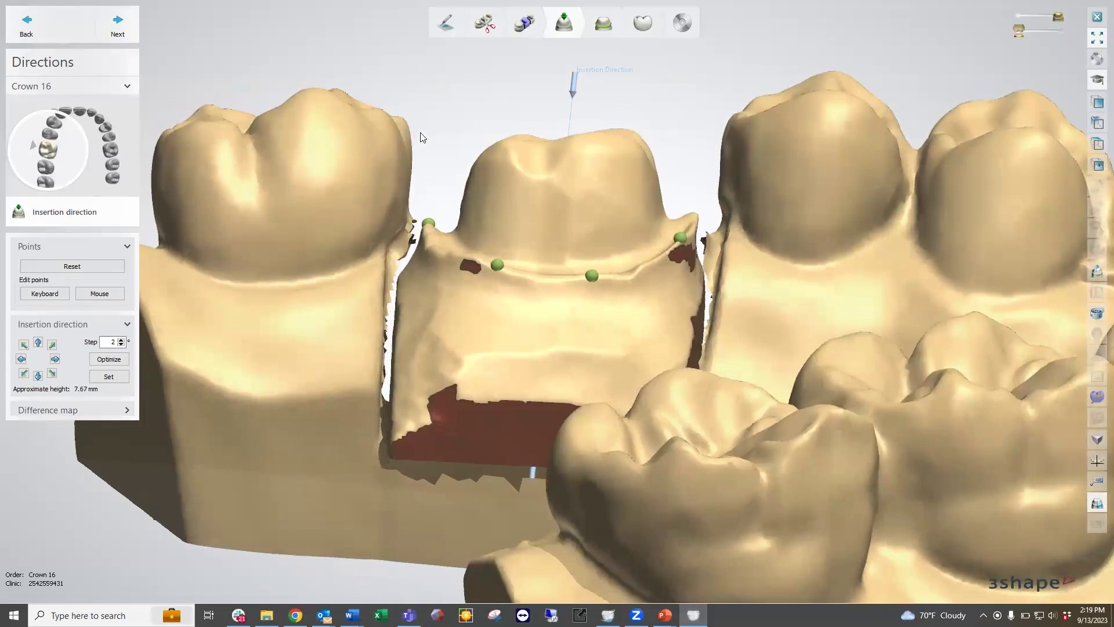
right_click_drag(509, 209, 731, 153)
right_click_drag(723, 225, 399, 197)
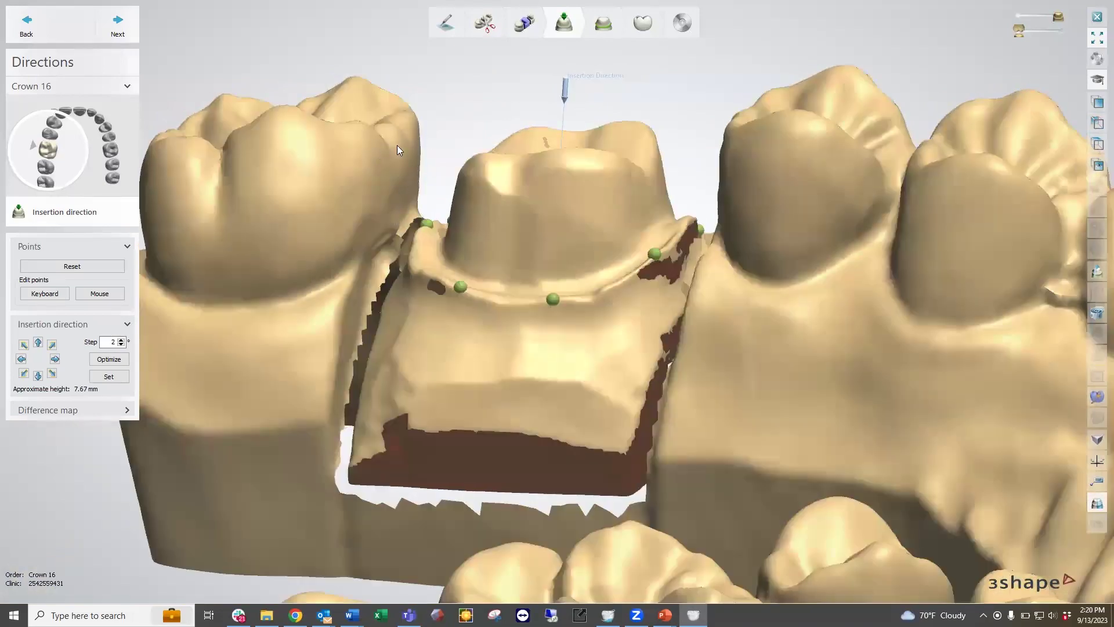
right_click_drag(410, 220, 419, 209)
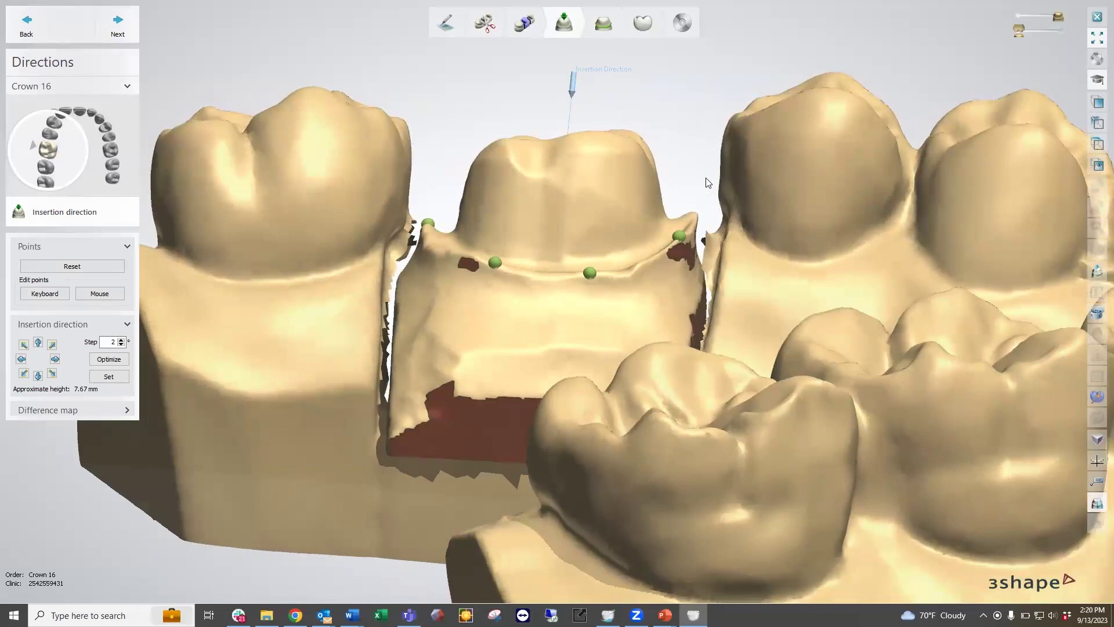
right_click_drag(709, 184, 632, 176)
right_click_drag(664, 213, 452, 216)
Measure the undercuts in the difference map and inspect their depth coloring on the crown 16 preparation.
left_click(118, 411)
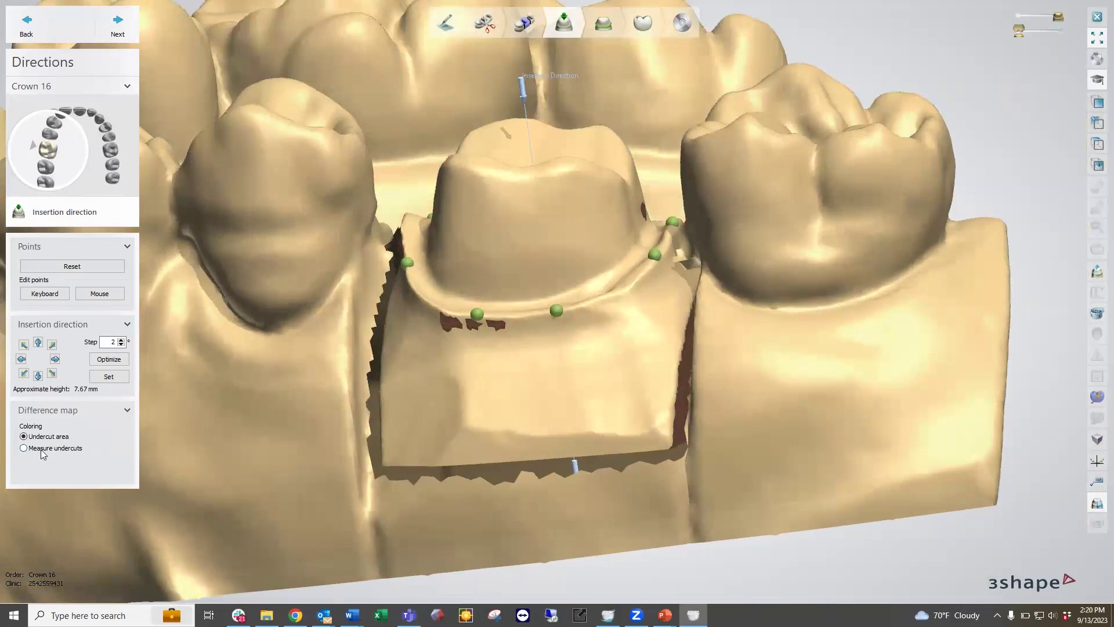
left_click(46, 452)
right_click_drag(630, 361, 645, 193)
scroll(656, 180, "up", 2)
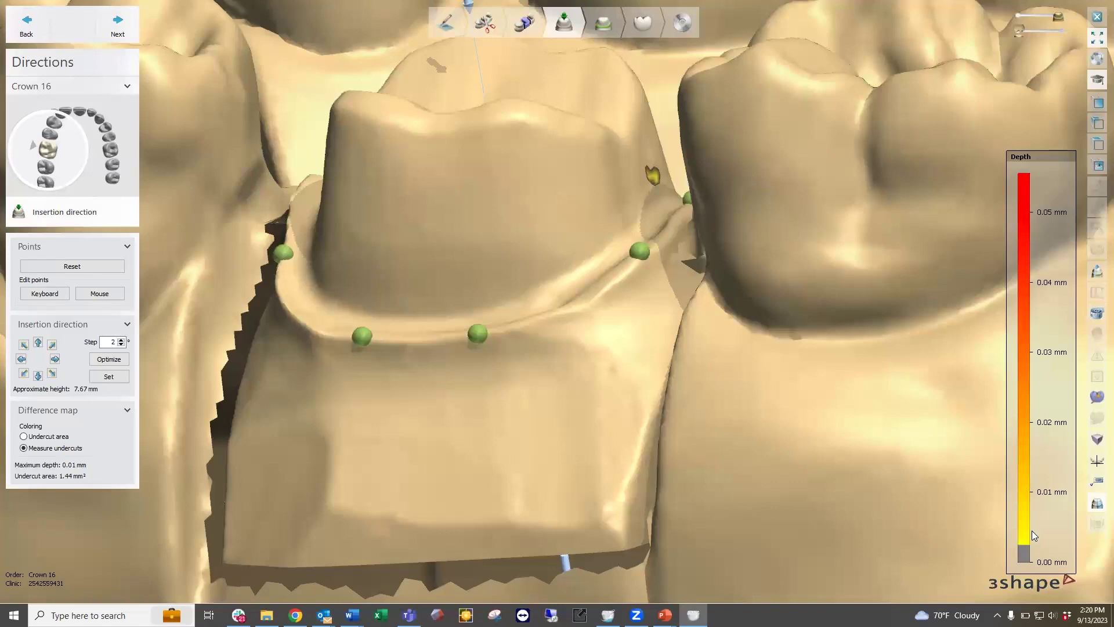
scroll(608, 144, "down", 2)
right_click_drag(608, 144, 606, 210)
right_click_drag(599, 250, 589, 250)
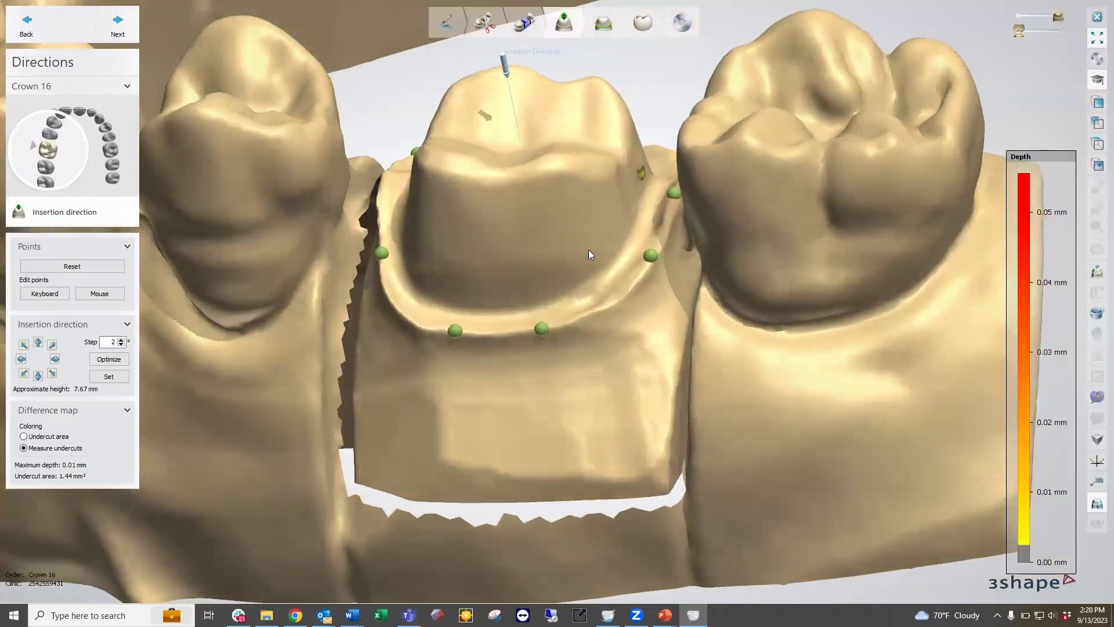
Switch the difference map coloring back to Undercut area and check the shaded areas around the preparation margin.
left_click(24, 436)
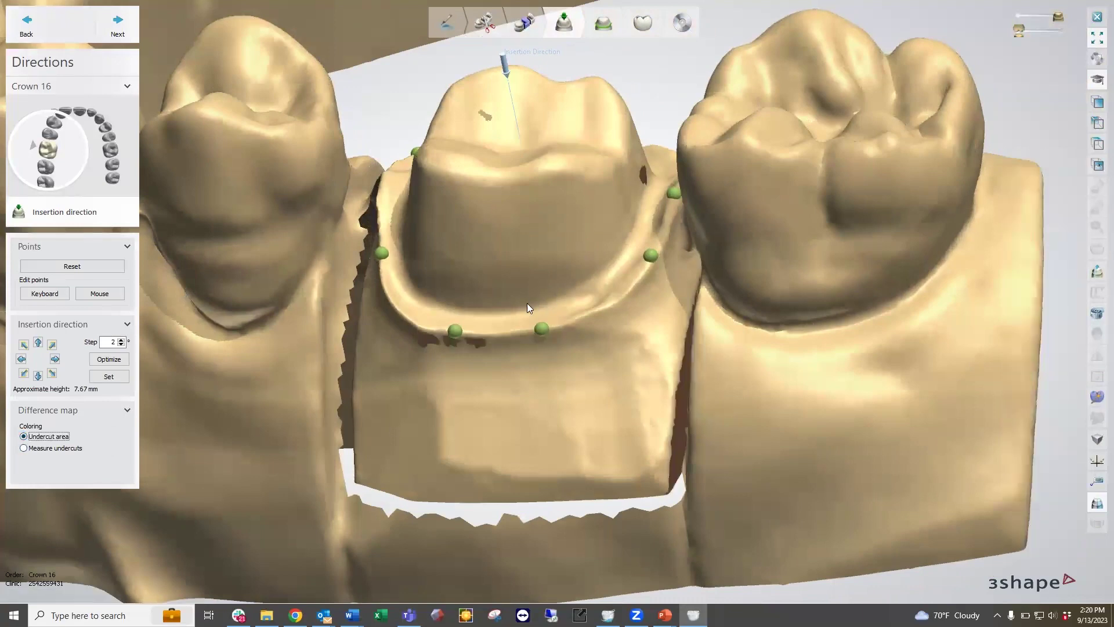
right_click_drag(600, 336, 562, 291)
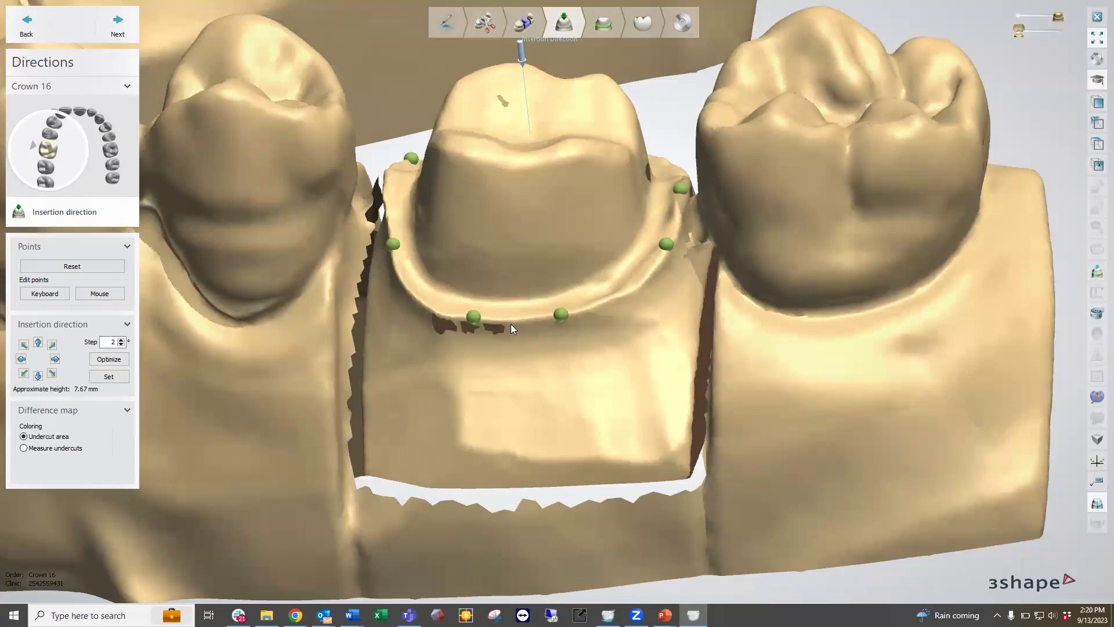
right_click_drag(660, 263, 652, 227)
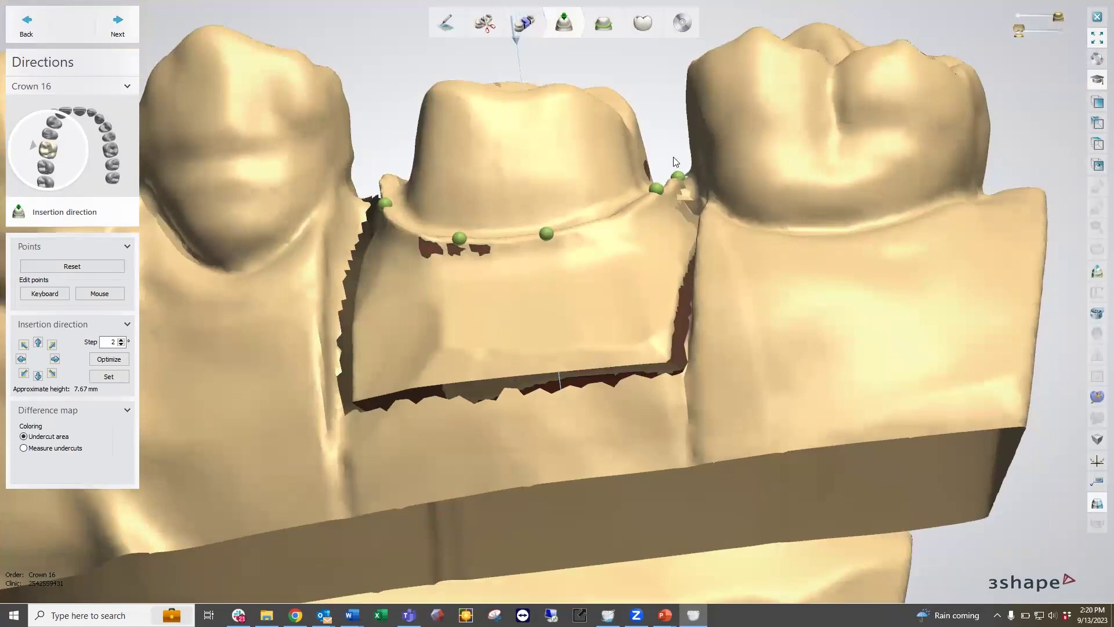
right_click_drag(656, 72, 681, 115)
right_click_drag(674, 226, 672, 174)
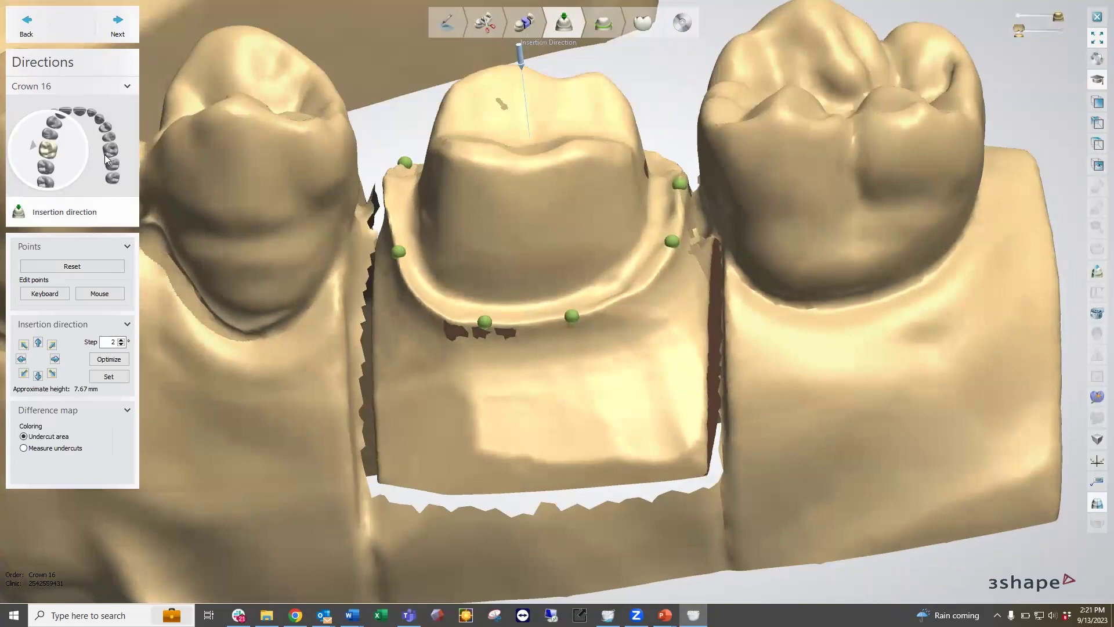
Move on to the Interfaces stage and redraw the crown 16 margin line along the raised edge on the proximal side.
left_click(118, 26)
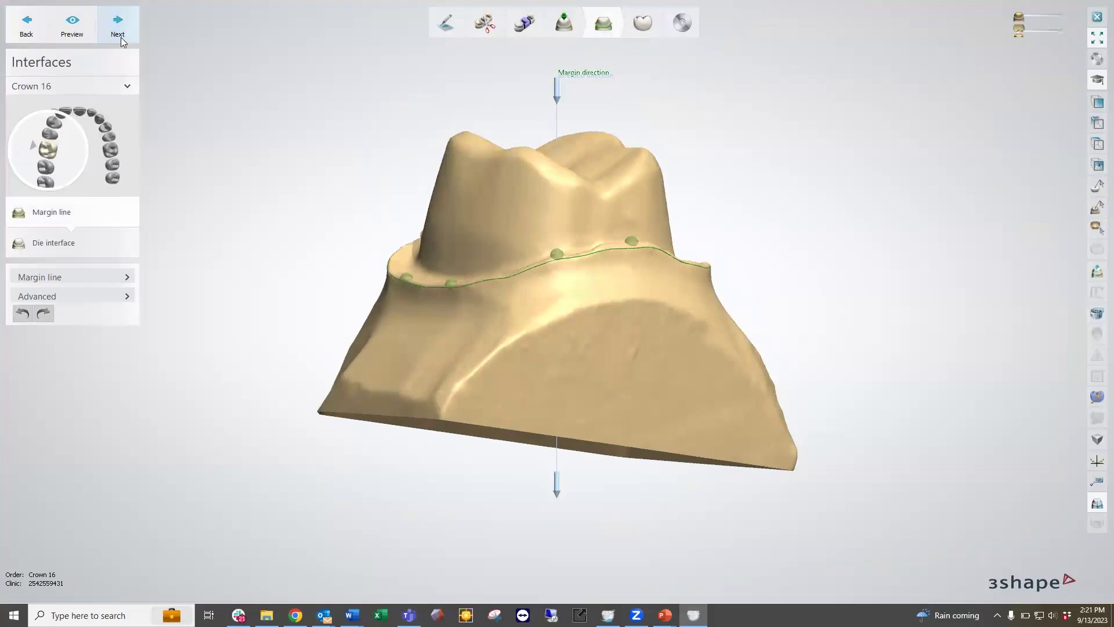
scroll(642, 289, "up", 5)
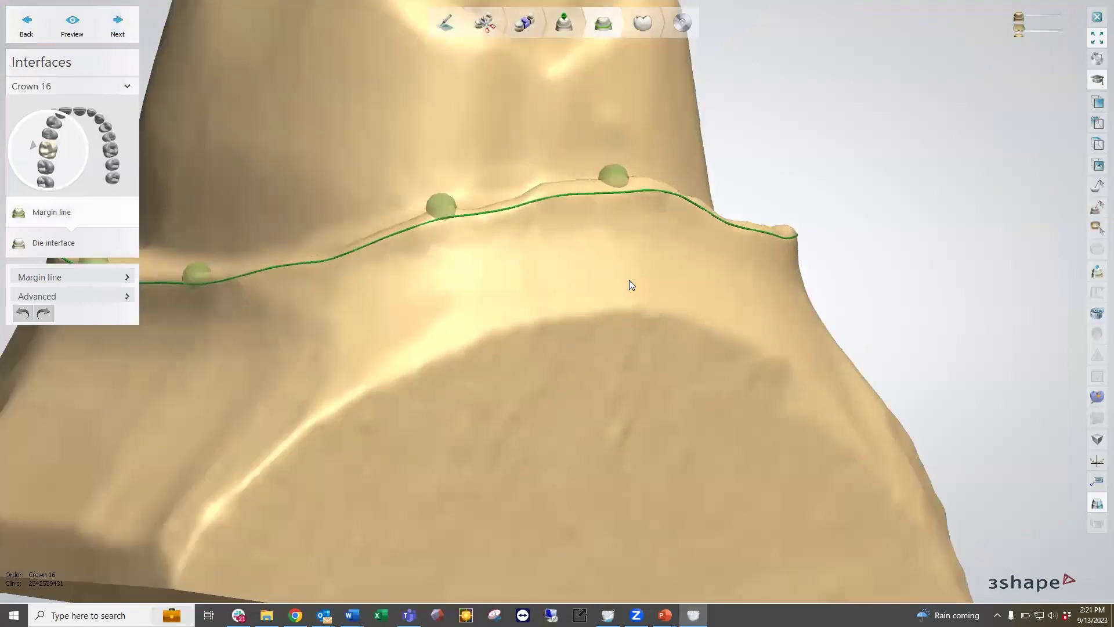
right_click_drag(629, 280, 499, 272)
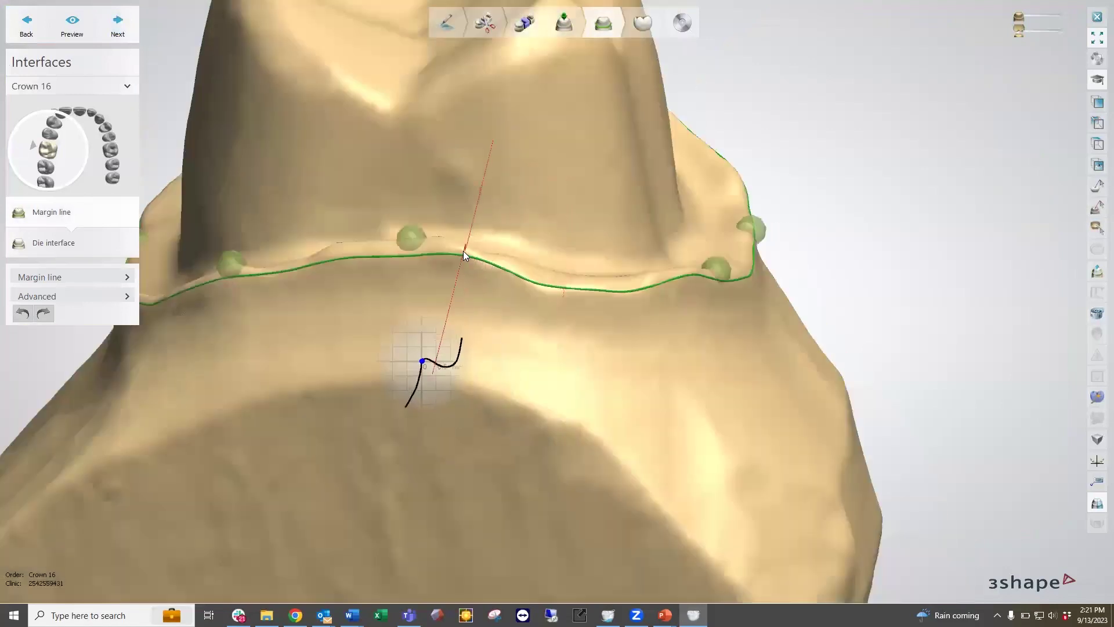
right_click_drag(348, 249, 380, 257)
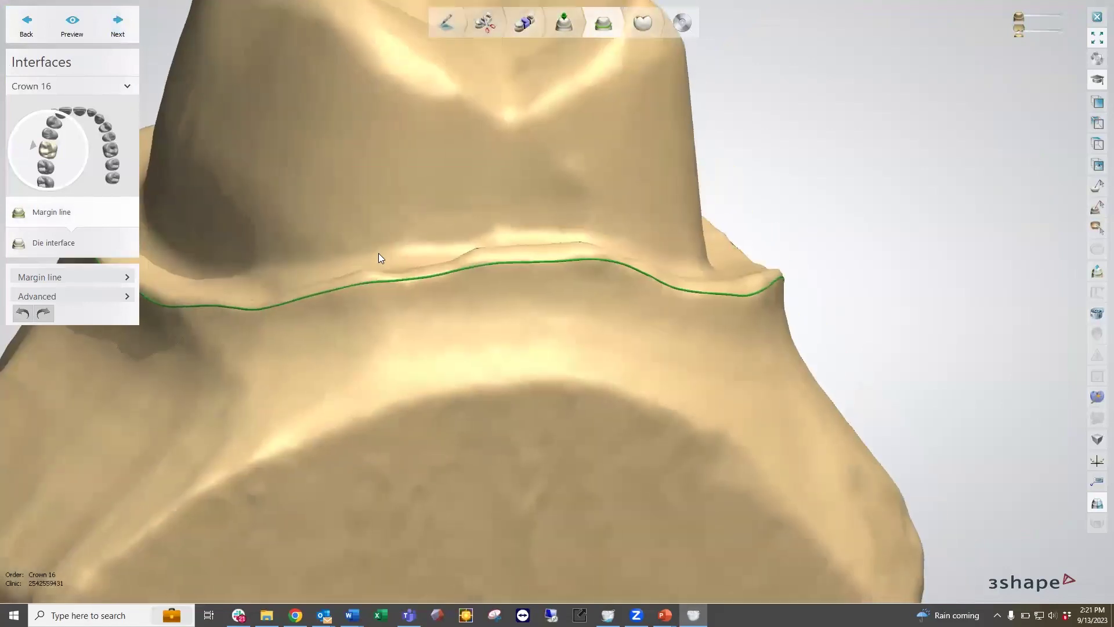
left_click(473, 260)
left_click(486, 257)
left_click_drag(486, 257, 592, 258)
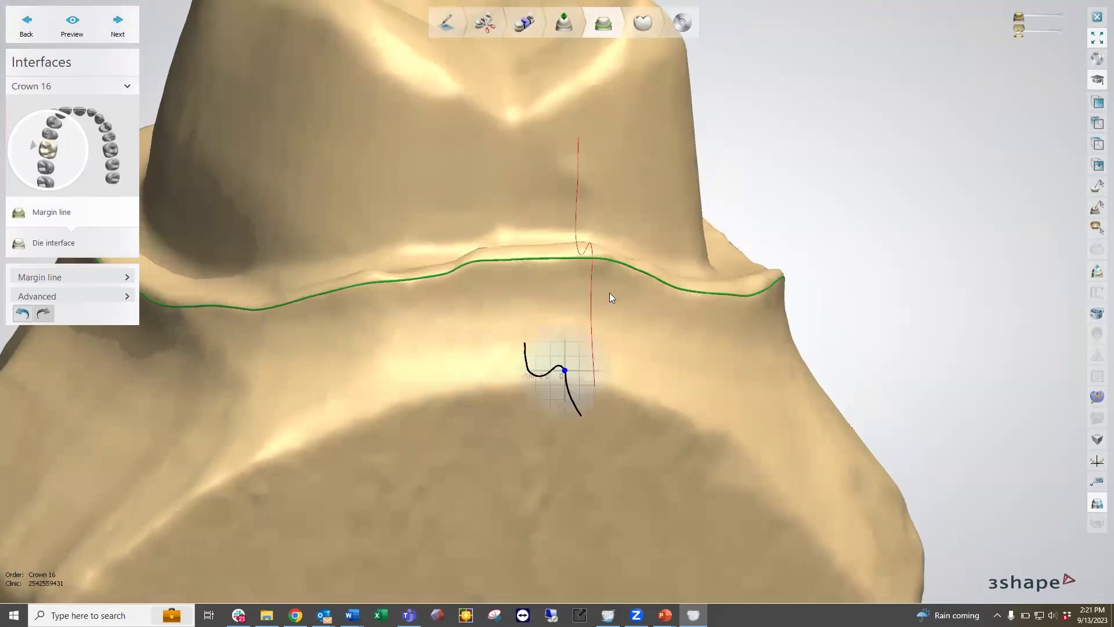
Redraw the crown 16 margin line around the proximal corner and along the adjoining shoulder edge, guided by the local cross-section.
right_click_drag(609, 293, 589, 297)
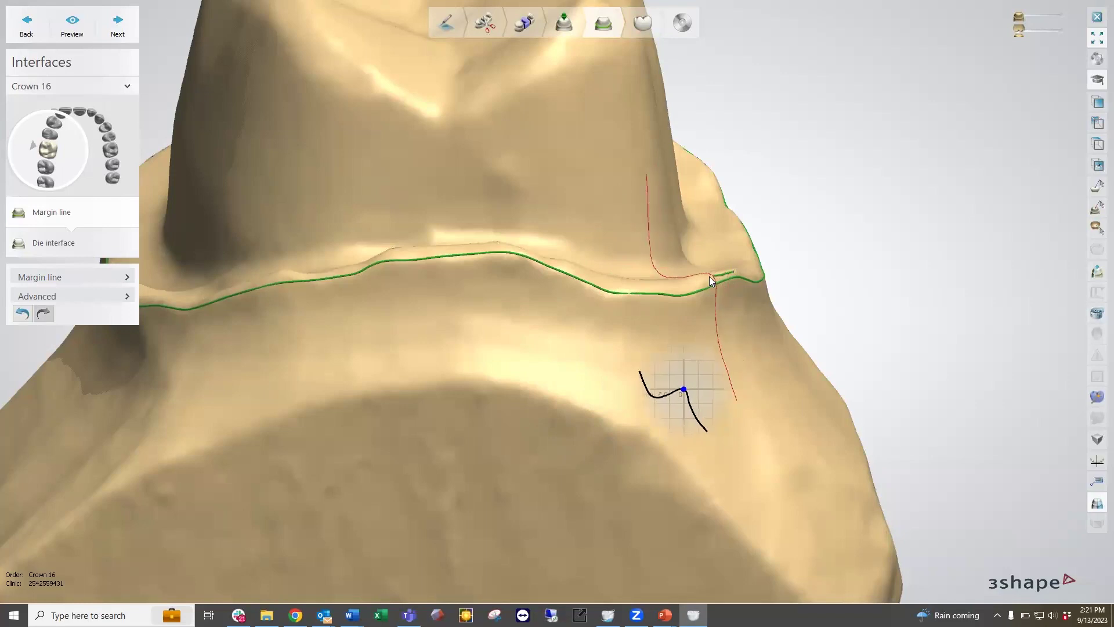
mouse_move(709, 276)
left_mouse_down()
mouse_move(705, 302)
mouse_move(715, 289)
left_mouse_up()
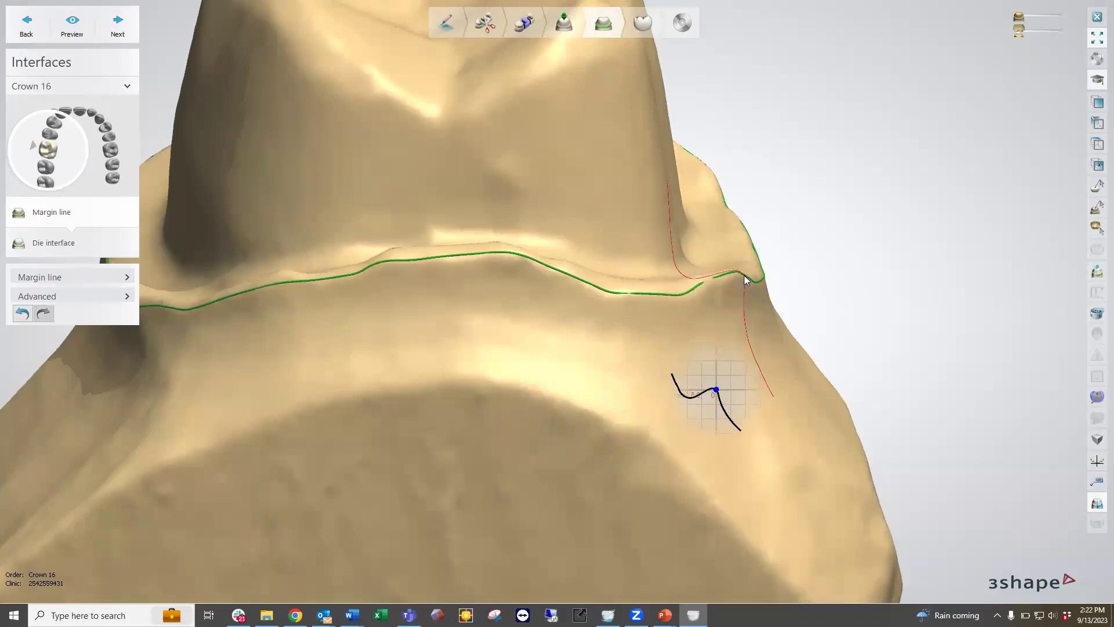
right_click_drag(753, 275, 482, 347)
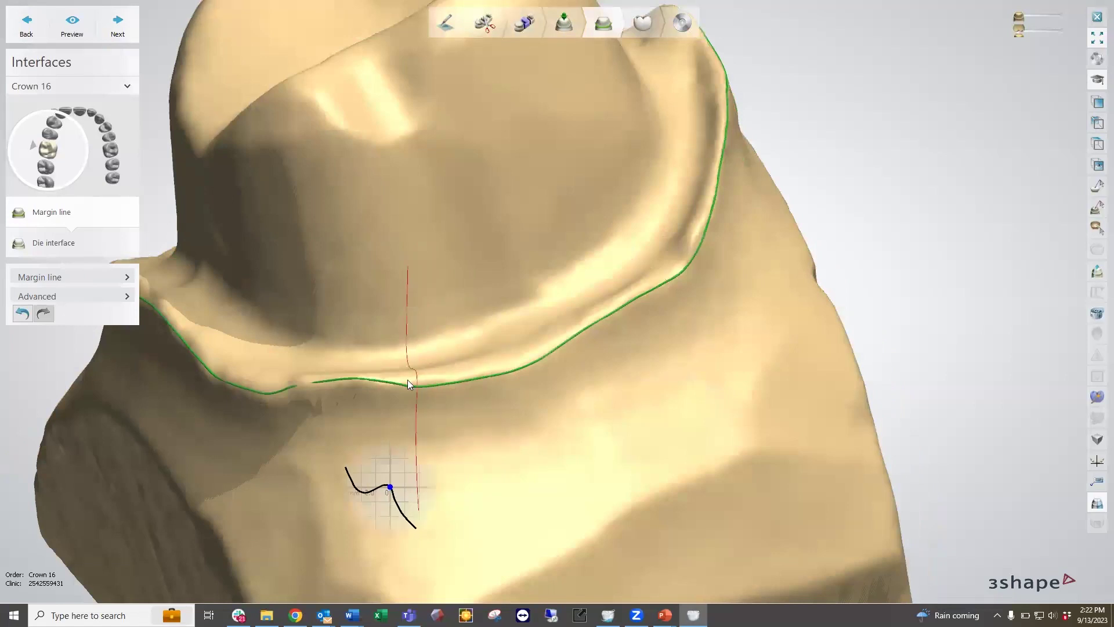
left_click_drag(408, 380, 517, 367)
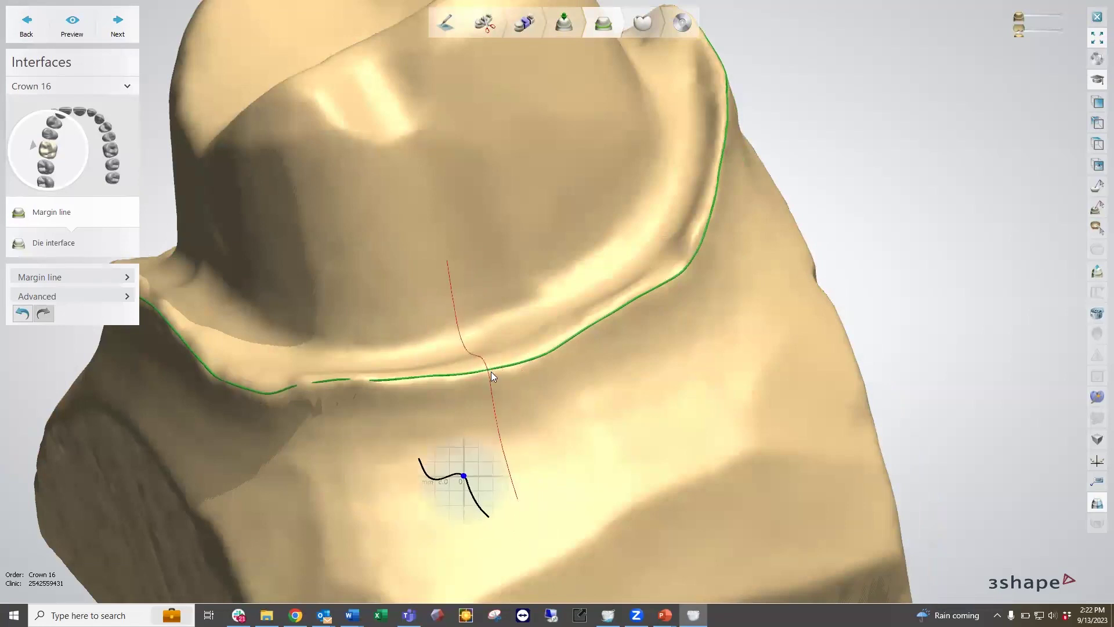
Hide the local cross-section and redraw the margin line in short stretches along the outer edge of the shoulder.
right_click(509, 366)
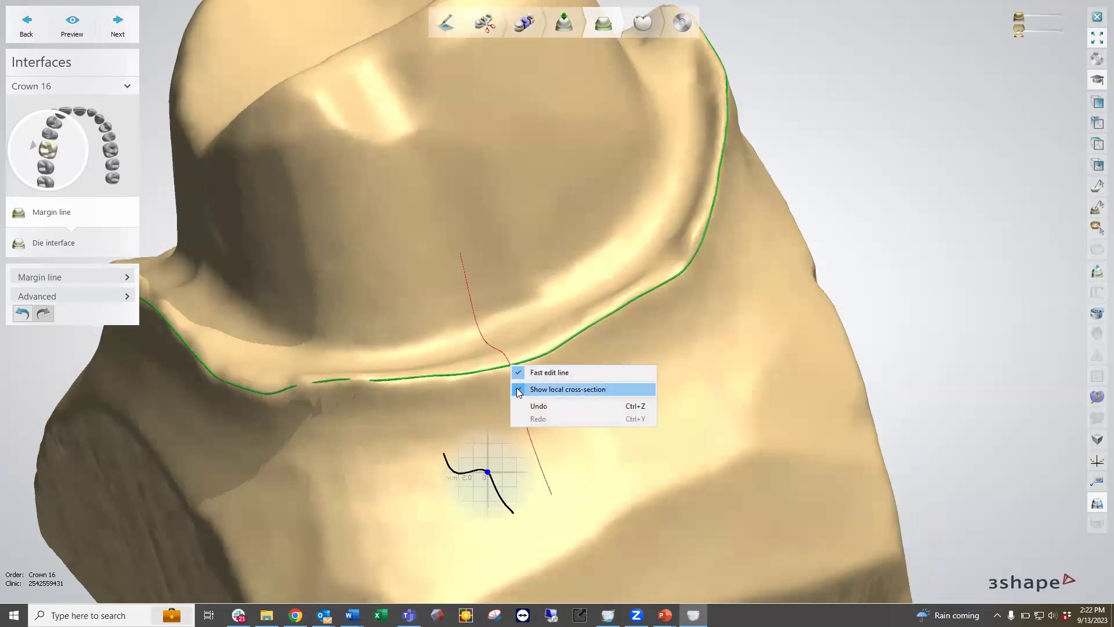
left_click(518, 390)
right_click_drag(535, 399, 477, 381)
left_click_drag(459, 365, 462, 358)
left_click_drag(541, 340, 571, 332)
left_click_drag(637, 300, 654, 284)
right_click_drag(664, 294, 558, 364)
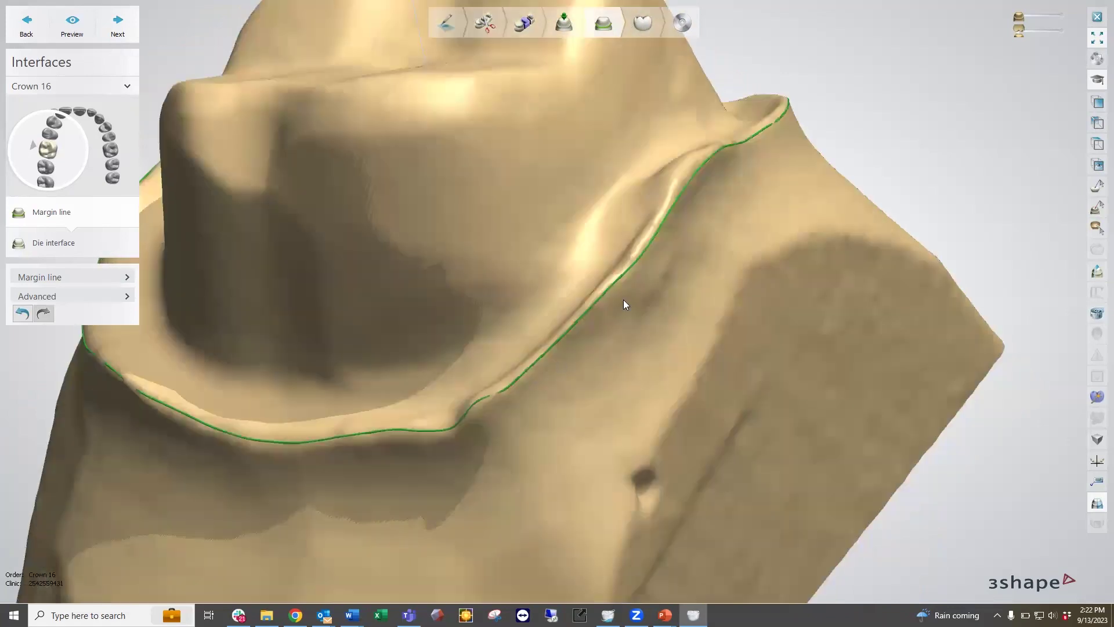
Show the margin line's control points, return to Fast edit line and redraw the curved stretch beside the notch in the shoulder edge.
right_click(690, 182)
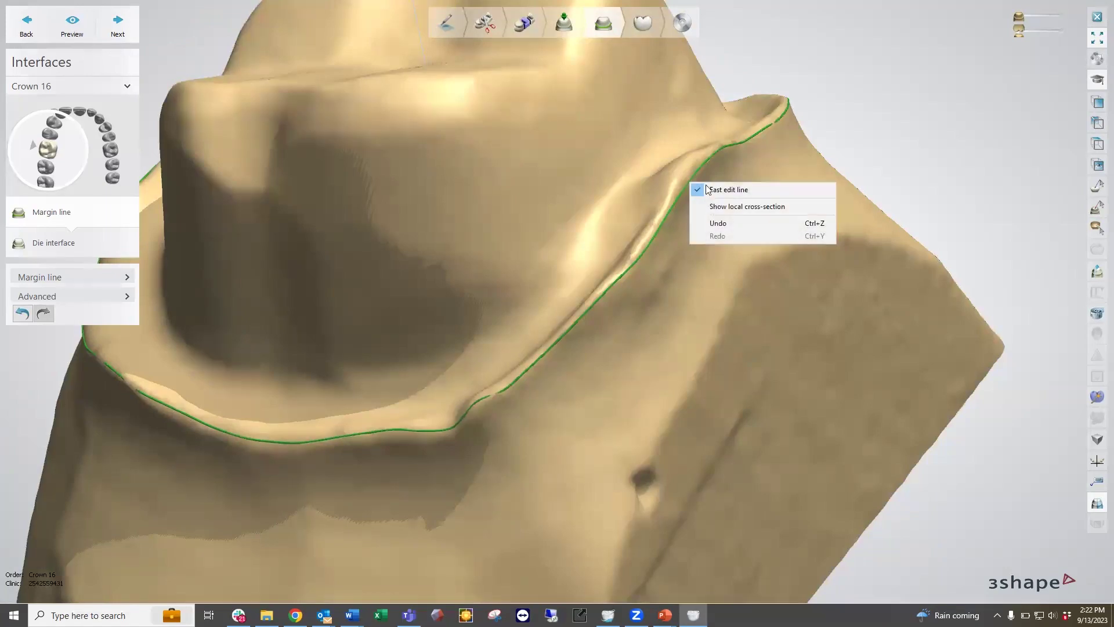
left_click(699, 189)
scroll(689, 165, "up", 3)
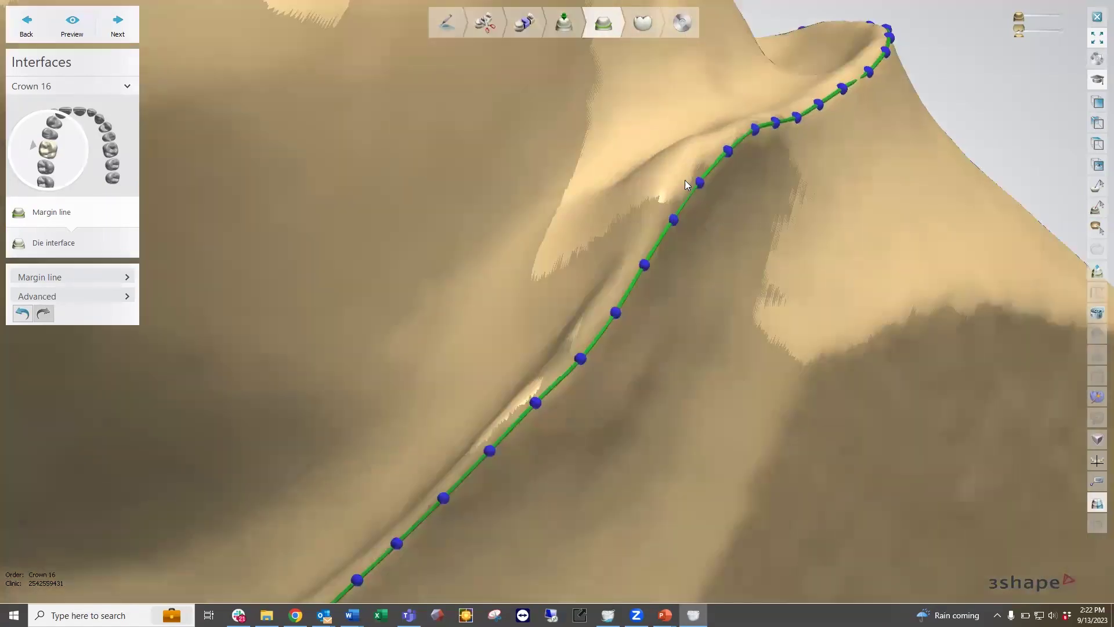
right_click_drag(688, 197, 678, 225)
right_click(675, 234)
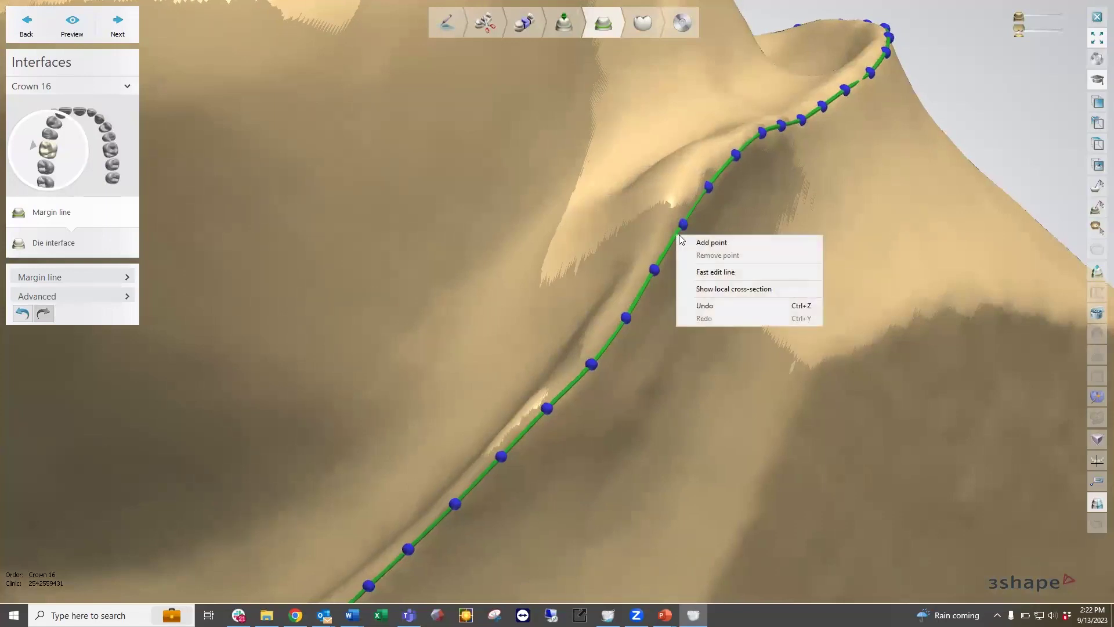
left_click(691, 270)
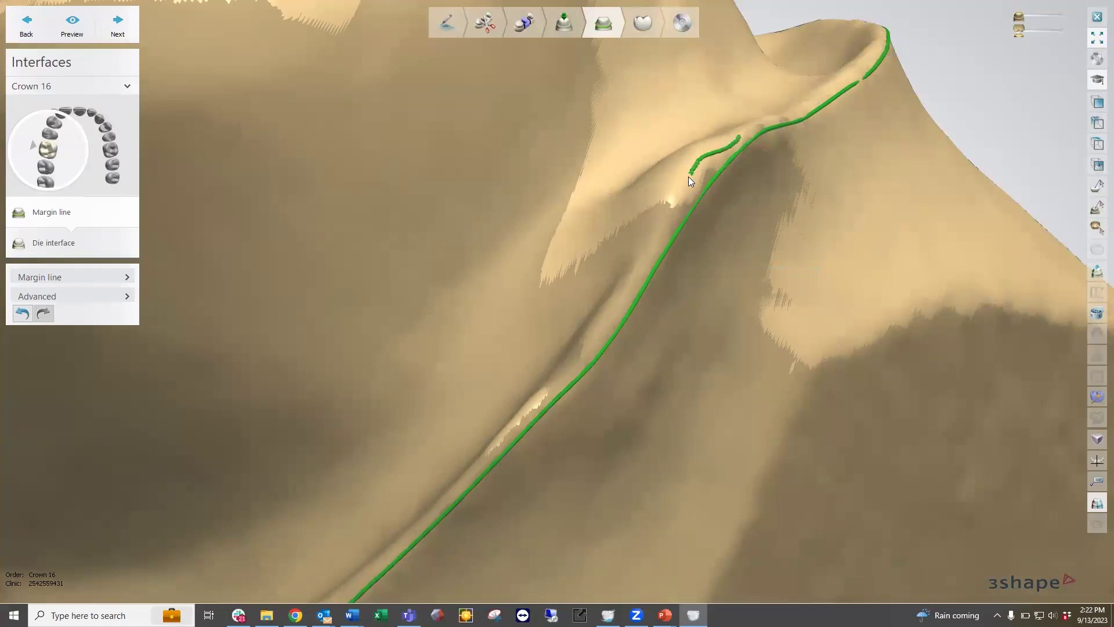
left_click_drag(667, 210, 646, 264)
Turn off Fast edit line and move two margin line control points up onto the shoulder edge.
right_click(691, 179)
left_click(708, 189)
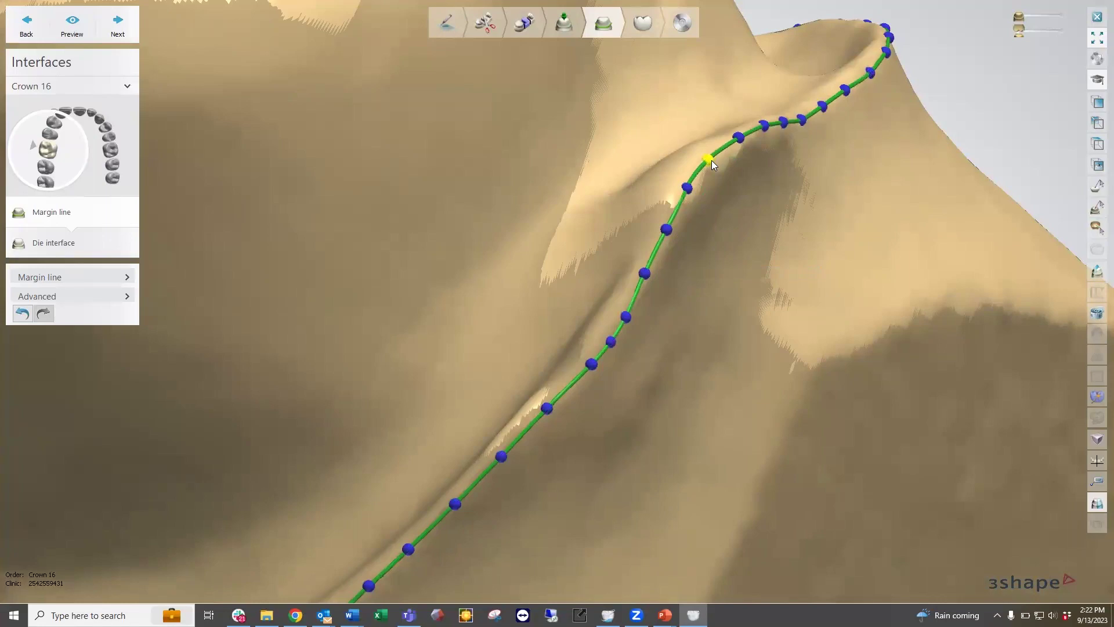
right_click_drag(726, 167, 506, 330)
scroll(503, 307, "up", 5)
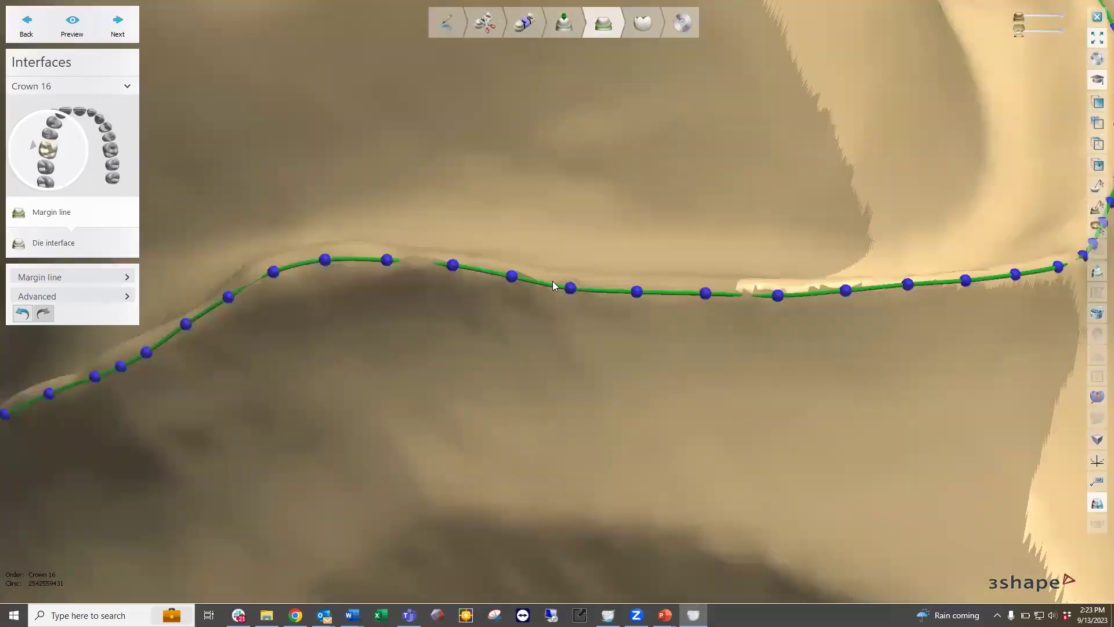
left_click_drag(570, 288, 571, 283)
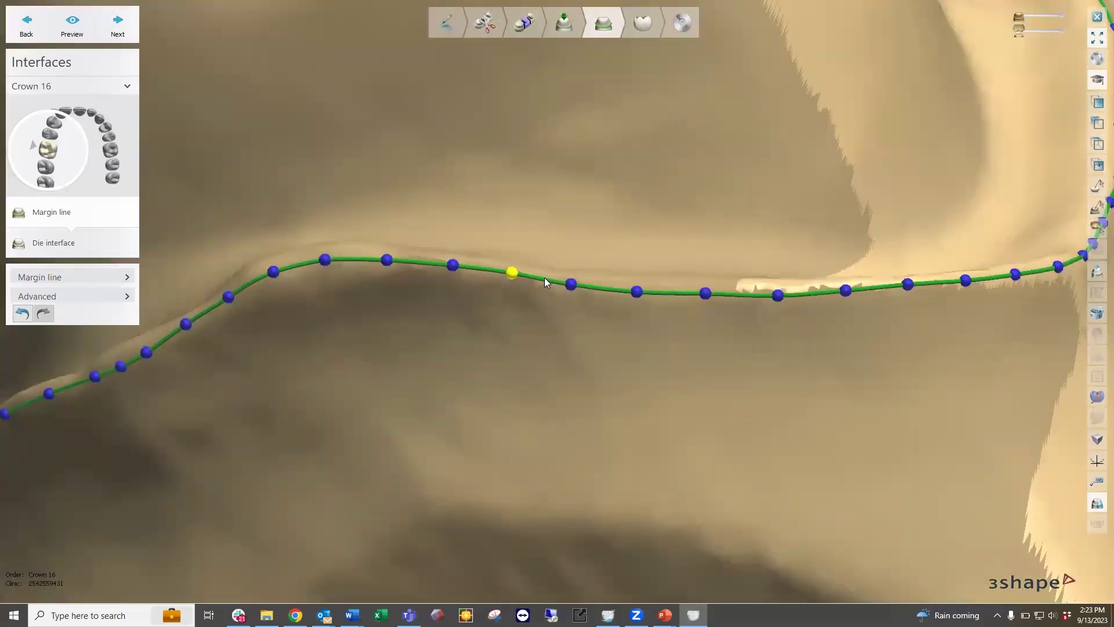
Add three control points along the curved stretch of the margin line and remove one point from the straighter stretch beside it.
right_click(544, 279)
left_click(563, 287)
right_click(475, 267)
left_click(493, 275)
right_click(420, 255)
left_click(439, 272)
right_click(705, 294)
left_click(739, 321)
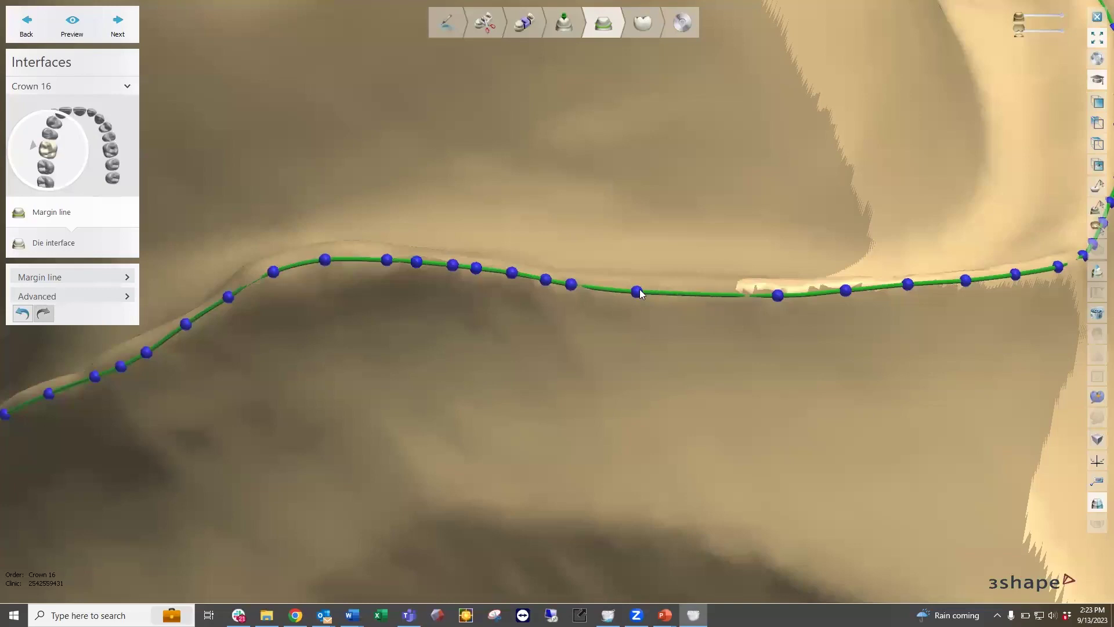
Turn Fast edit line back on and redraw the margin line along the steep shoulder edge leading up to the proximal side.
scroll(640, 289, "down", 5)
mouse_move(669, 271)
right_mouse_down()
mouse_move(774, 237)
mouse_move(716, 229)
mouse_move(667, 244)
mouse_move(684, 246)
mouse_move(676, 283)
right_mouse_up()
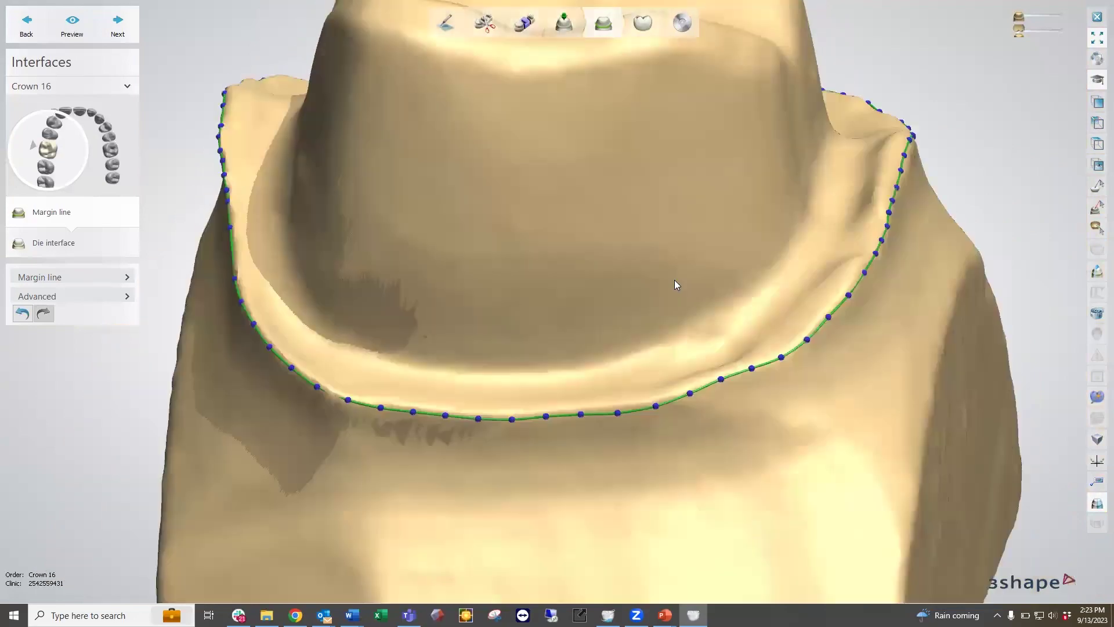
scroll(313, 389, "up", 3)
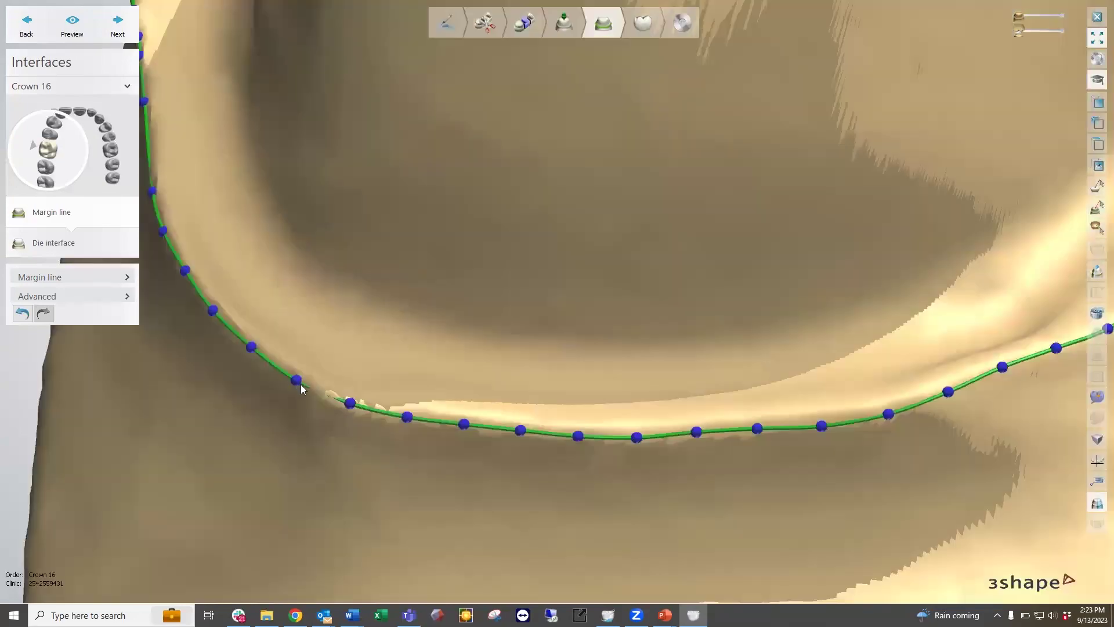
scroll(335, 391, "down", 5)
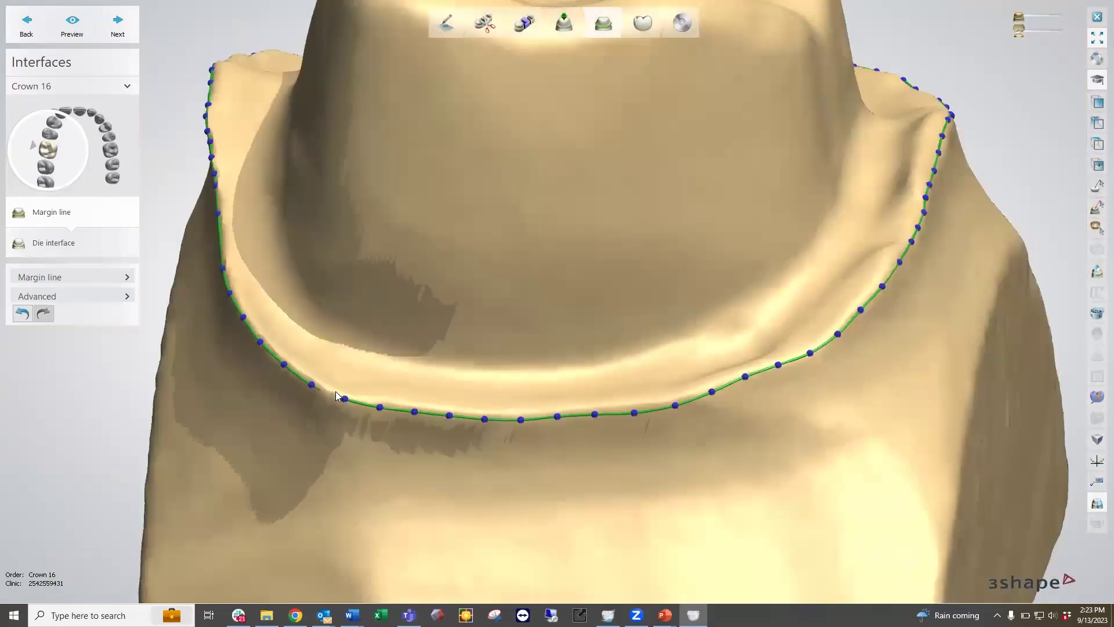
right_click_drag(462, 398, 494, 396)
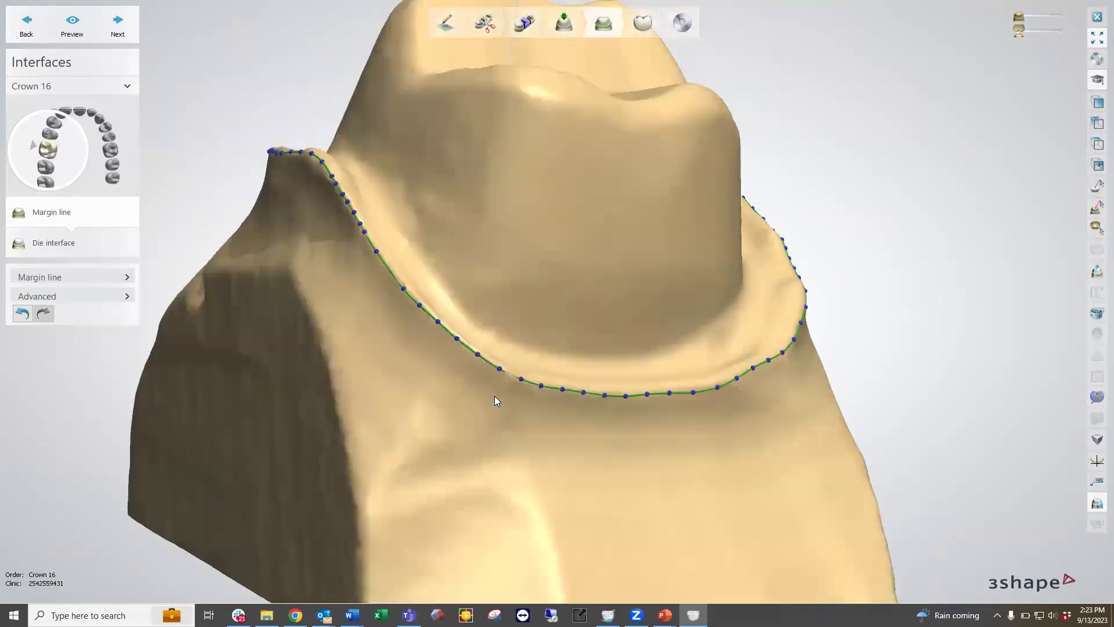
scroll(407, 297, "up", 2)
right_click(402, 287)
left_click(441, 324)
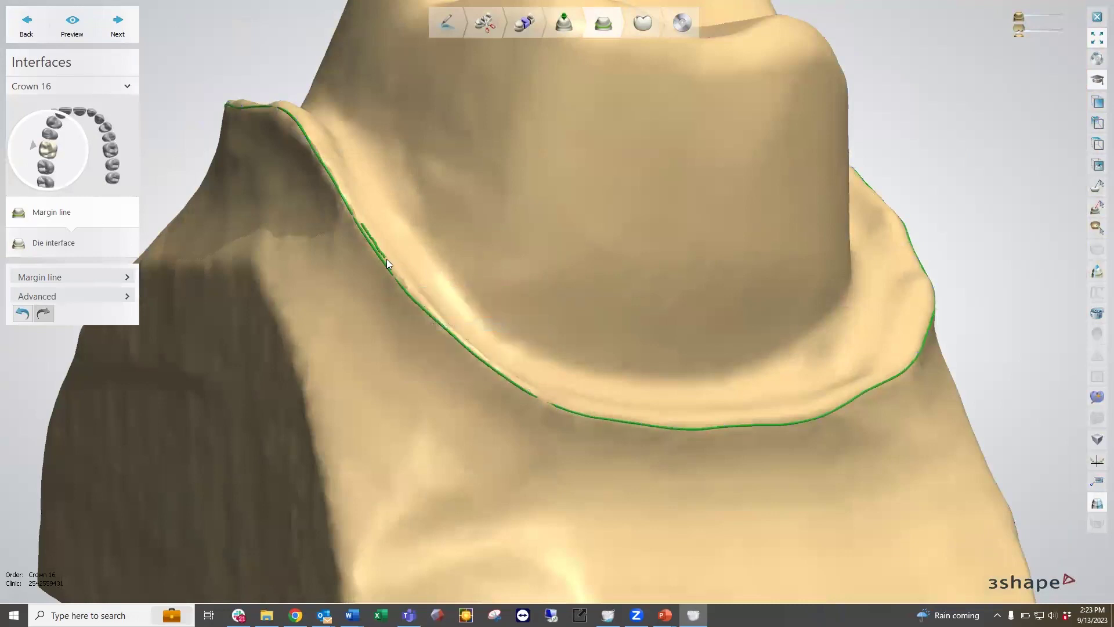
left_click_drag(387, 263, 421, 295)
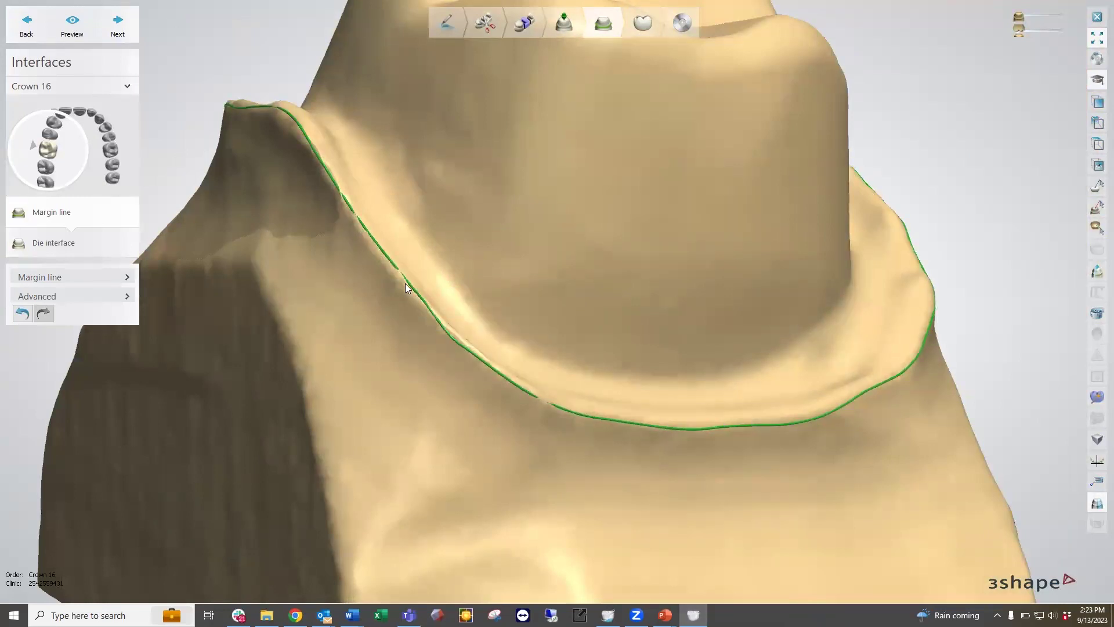
left_click_drag(416, 293, 427, 305)
left_click_drag(477, 354, 478, 353)
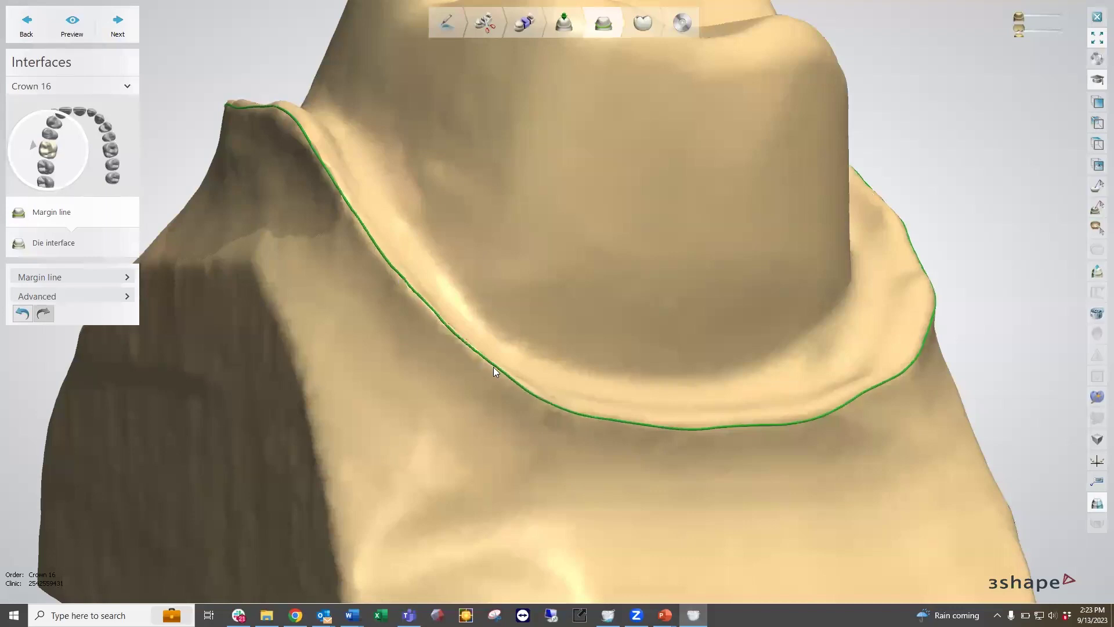
Redraw the proximal stretch of the margin line closer to the raised ridge of the shoulder.
right_click_drag(614, 454, 562, 451)
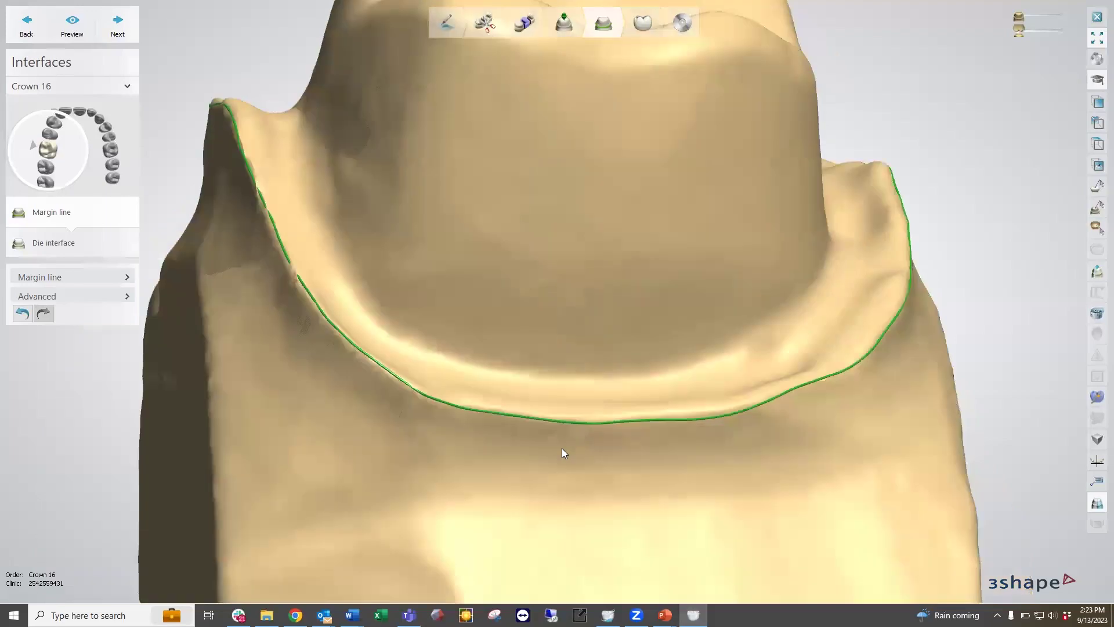
right_click_drag(303, 273, 567, 348)
scroll(553, 346, "up", 3)
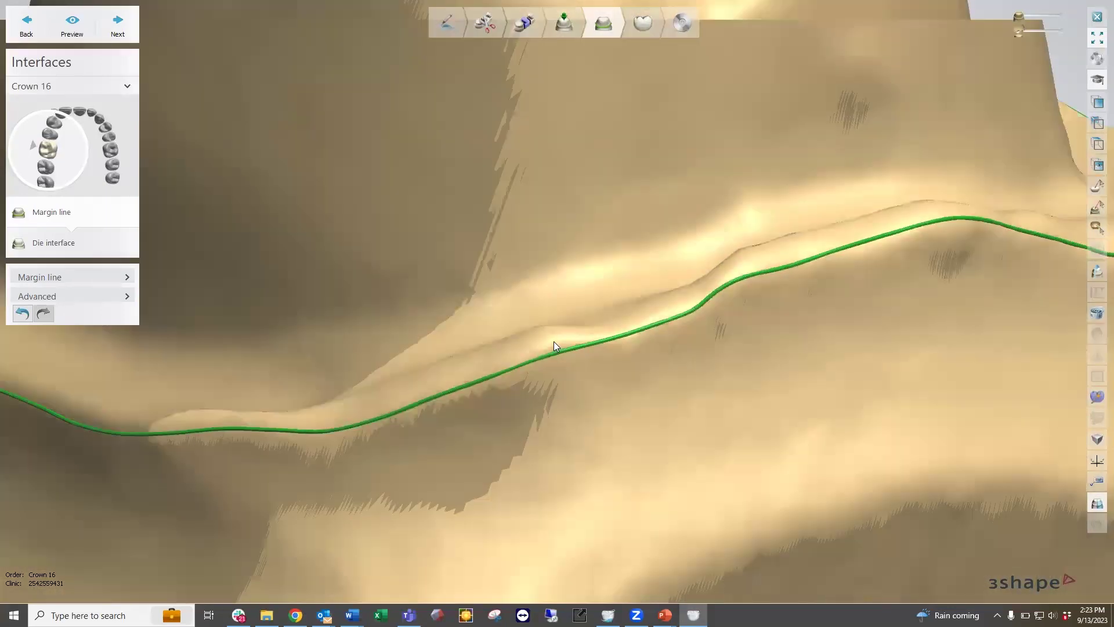
left_click_drag(565, 344, 556, 345)
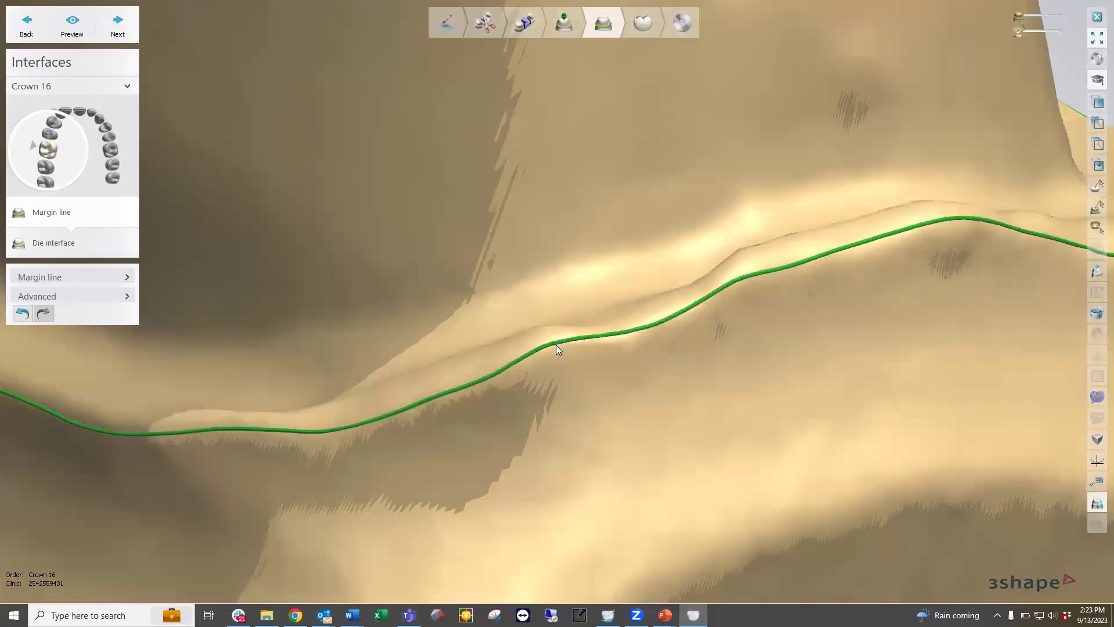
left_click(561, 336)
left_click(624, 338)
left_click(743, 269)
Proceed to the crown 16 die interface and expand its advanced settings, leaving the general settings and difference map collapsed.
scroll(396, 194, "down", 3)
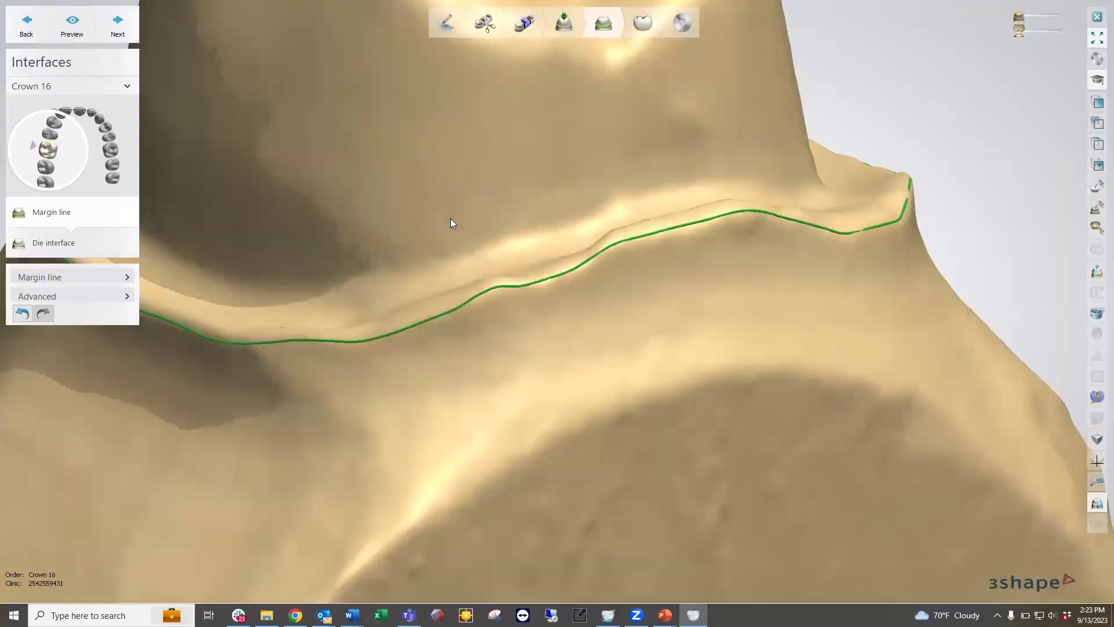
right_click_drag(523, 313, 523, 313)
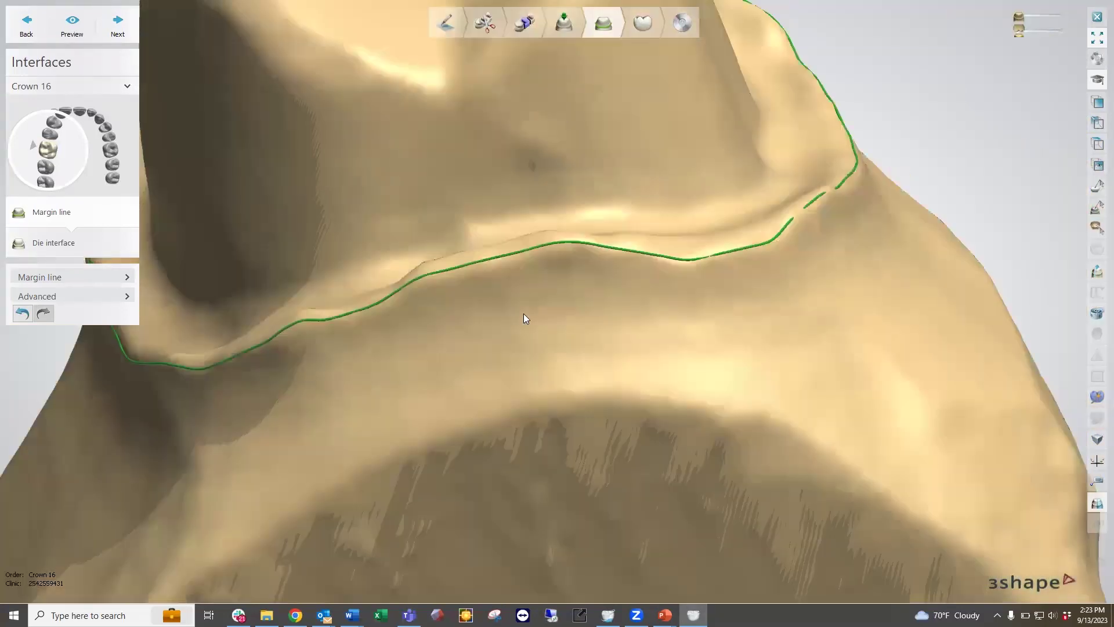
left_click(119, 34)
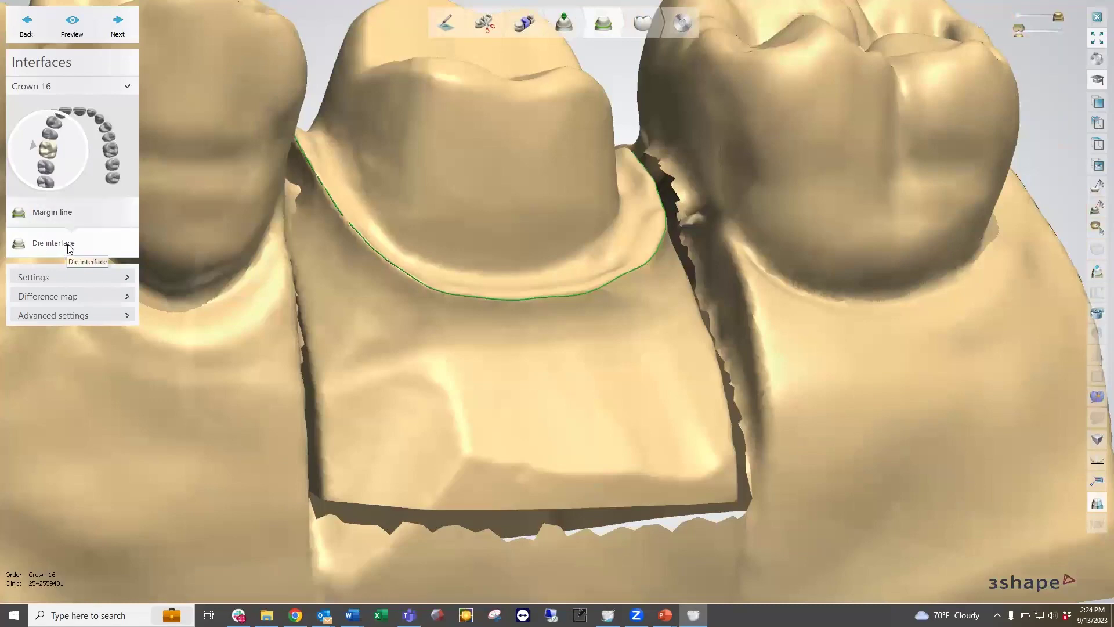
right_click_drag(529, 293, 512, 300)
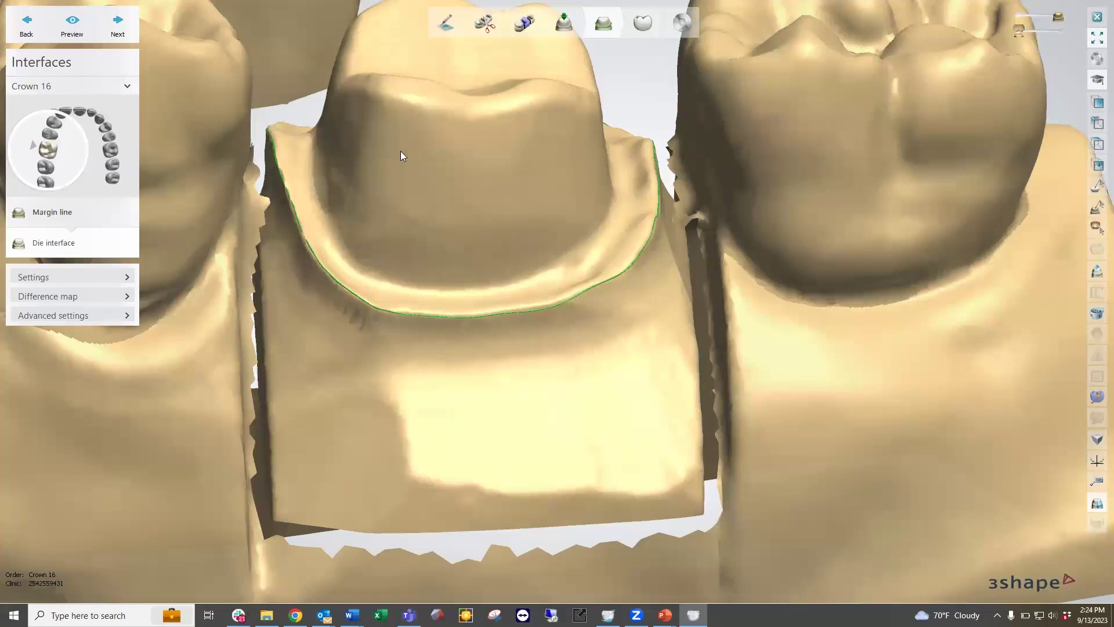
left_click(110, 277)
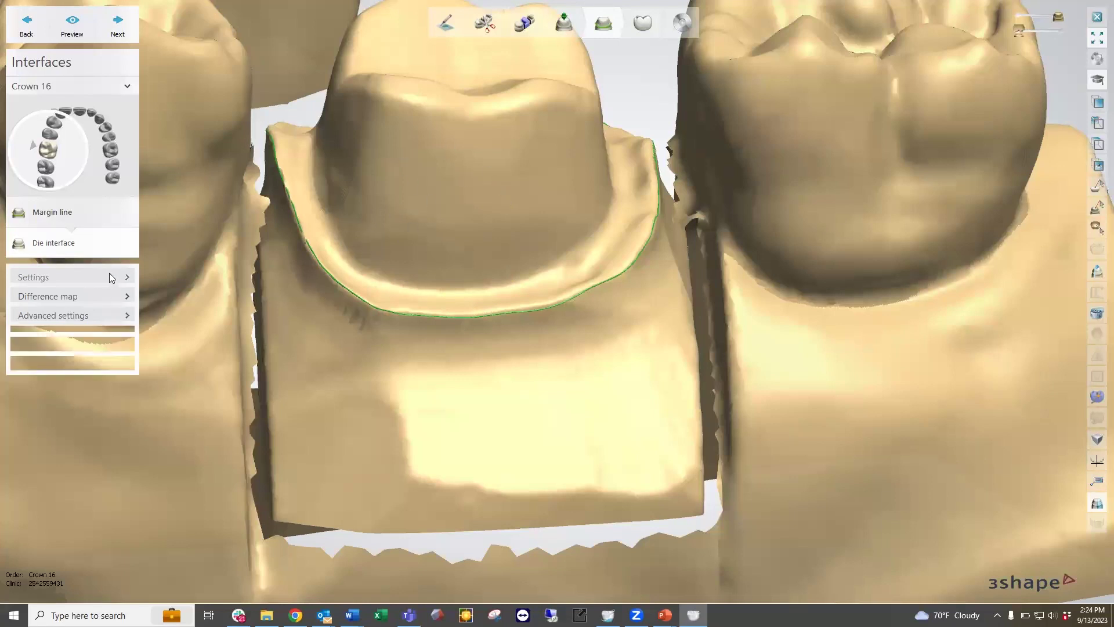
left_click(87, 347)
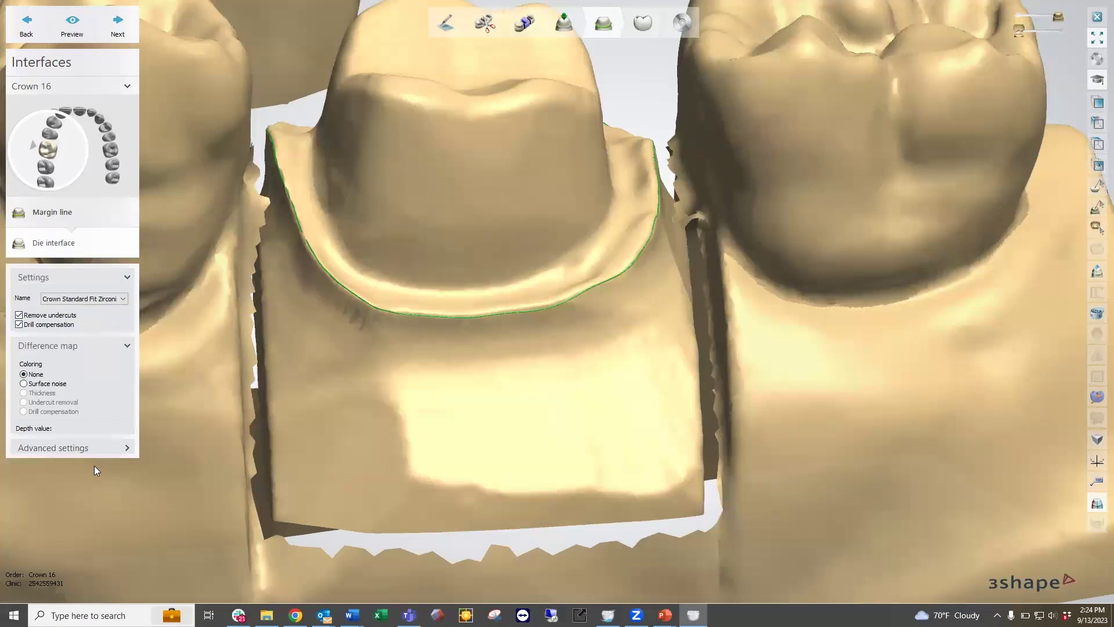
left_click(96, 448)
left_click(106, 345)
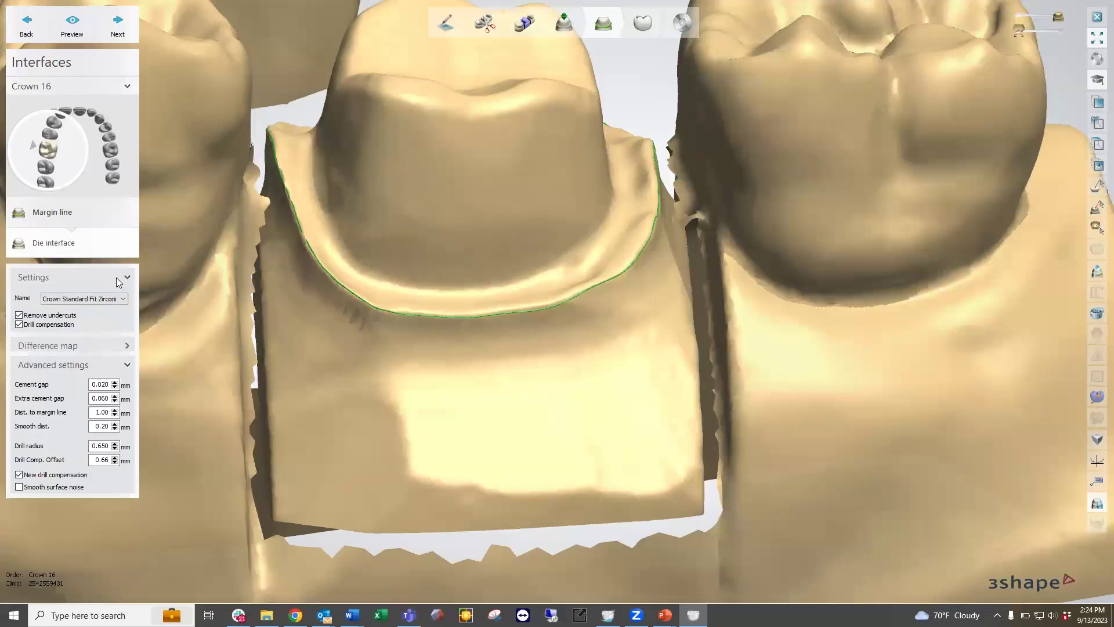
left_click(118, 278)
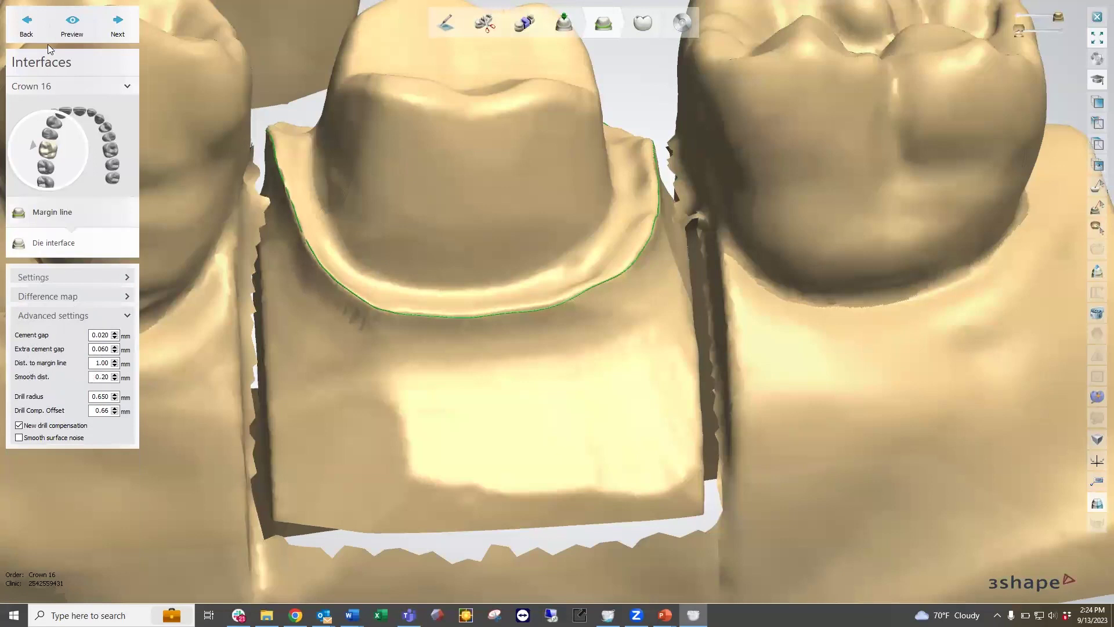
Preview the die interface of crown 16 over the preparation.
left_click(72, 26)
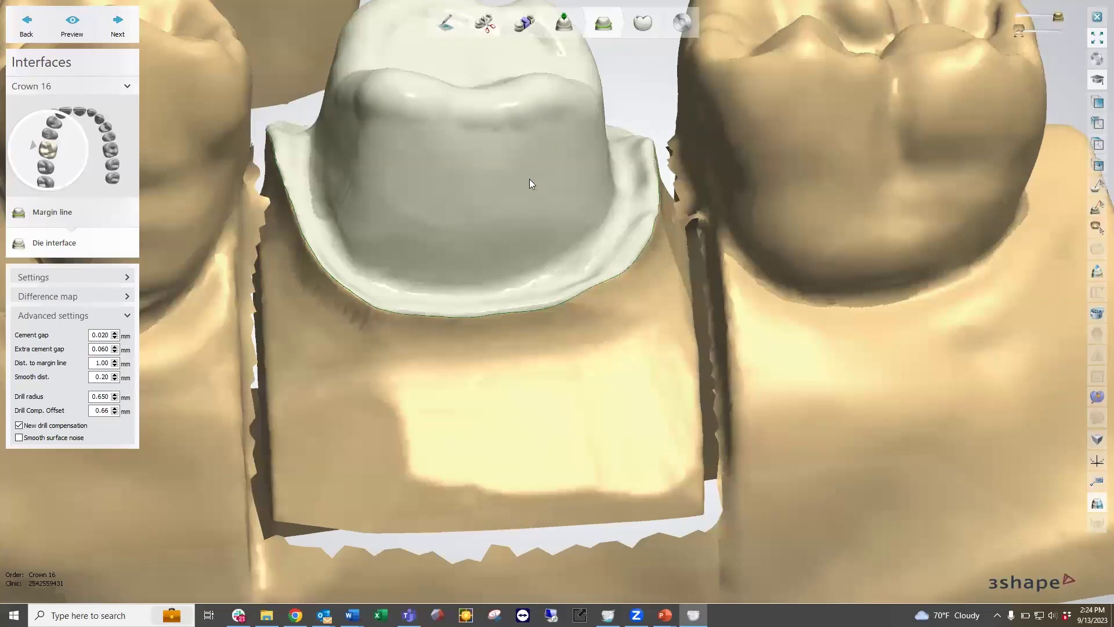
scroll(529, 179, "down", 3)
scroll(518, 57, "up", 4)
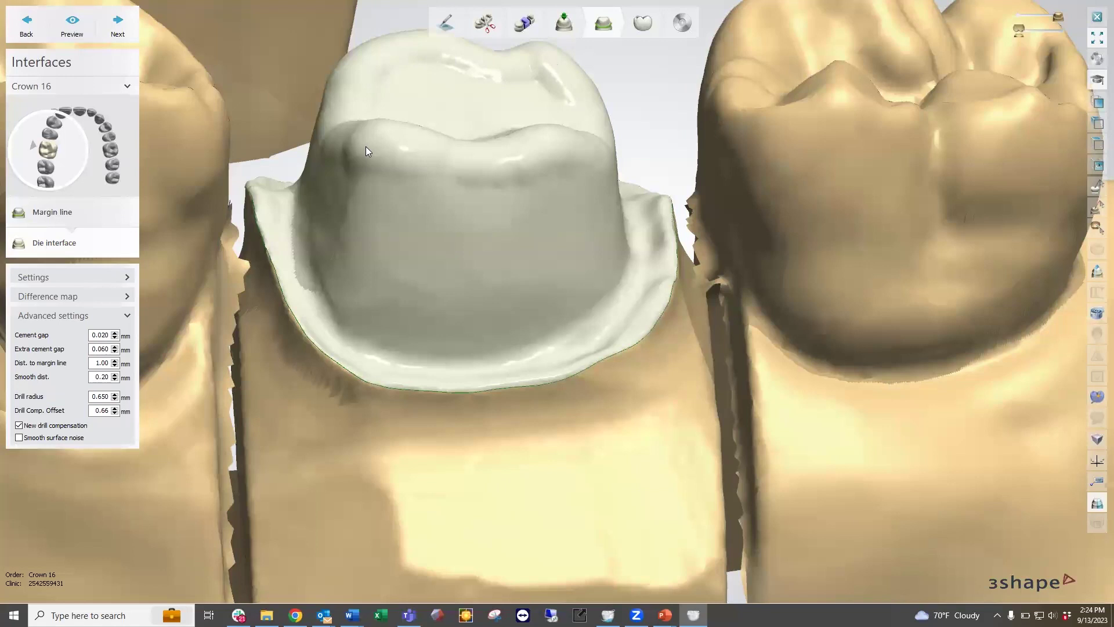
Cut a 2D cross section lengthwise through the middle of the preparation and enlarge the cross-section window.
left_click(1097, 271)
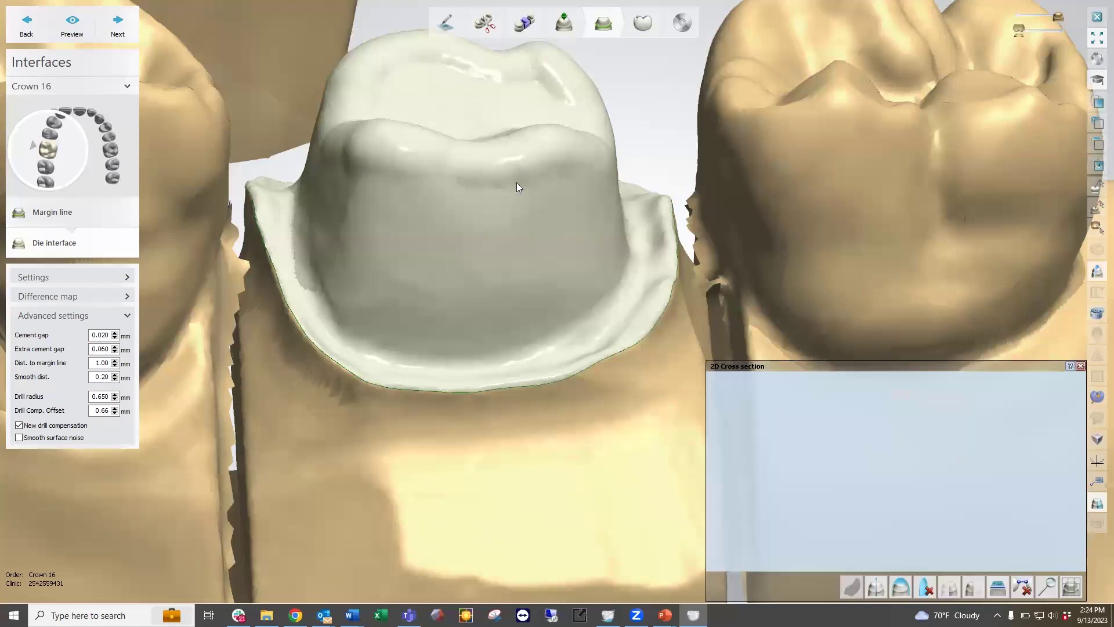
left_click_drag(419, 197, 450, 441)
scroll(863, 535, "up", 4)
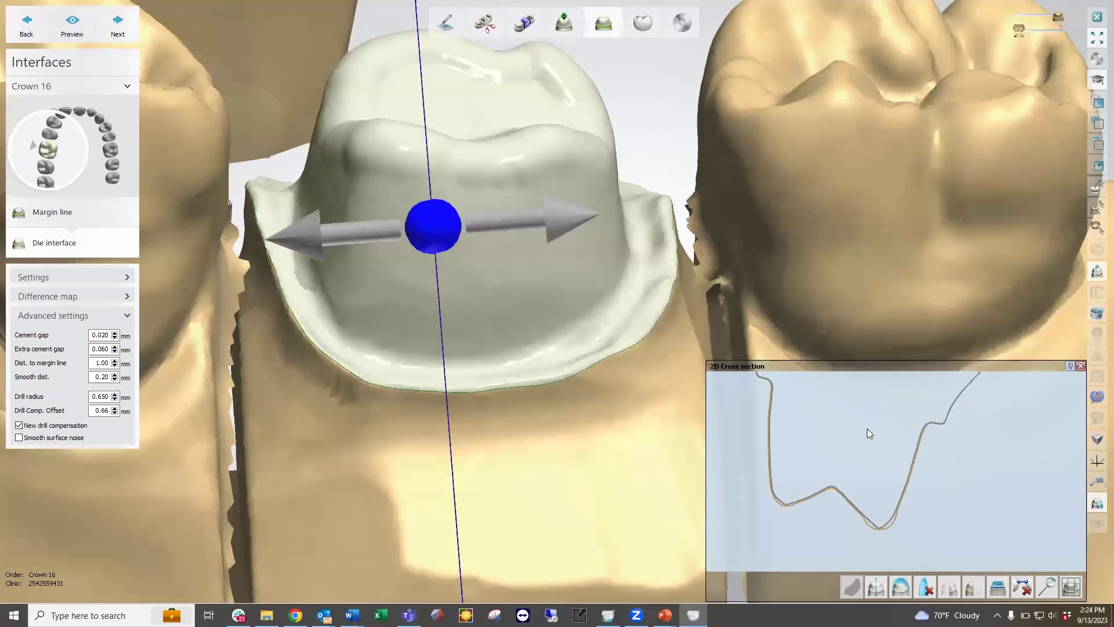
left_click_drag(706, 360, 544, 24)
scroll(895, 174, "up", 4)
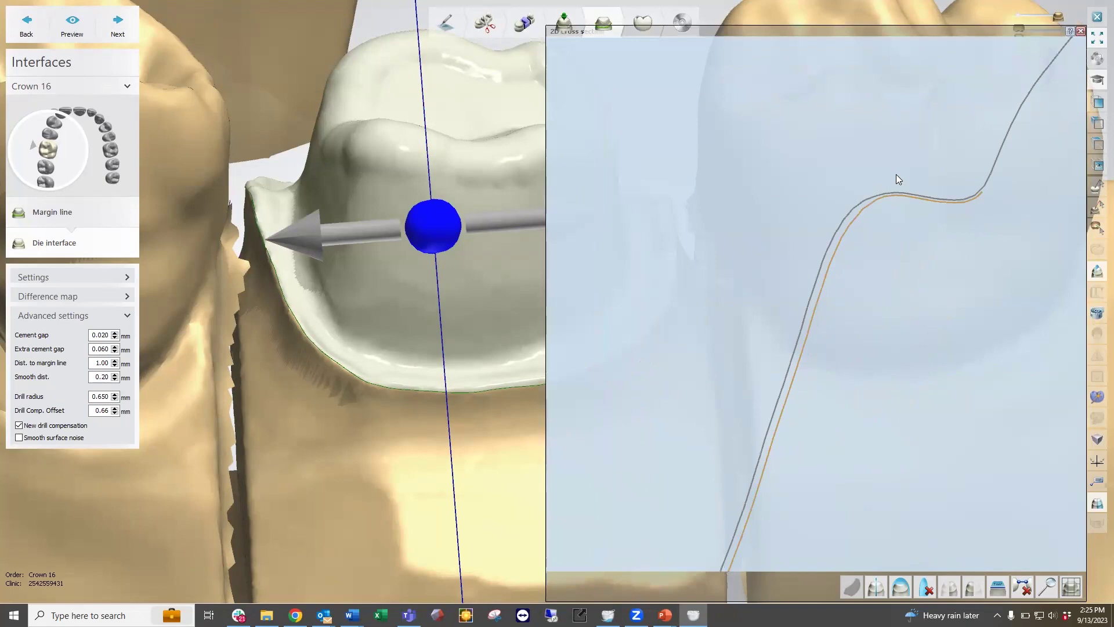
Measure the gap between the interface and preparation outlines on the shoulder near the margin and on the axial wall.
scroll(896, 175, "down", 2)
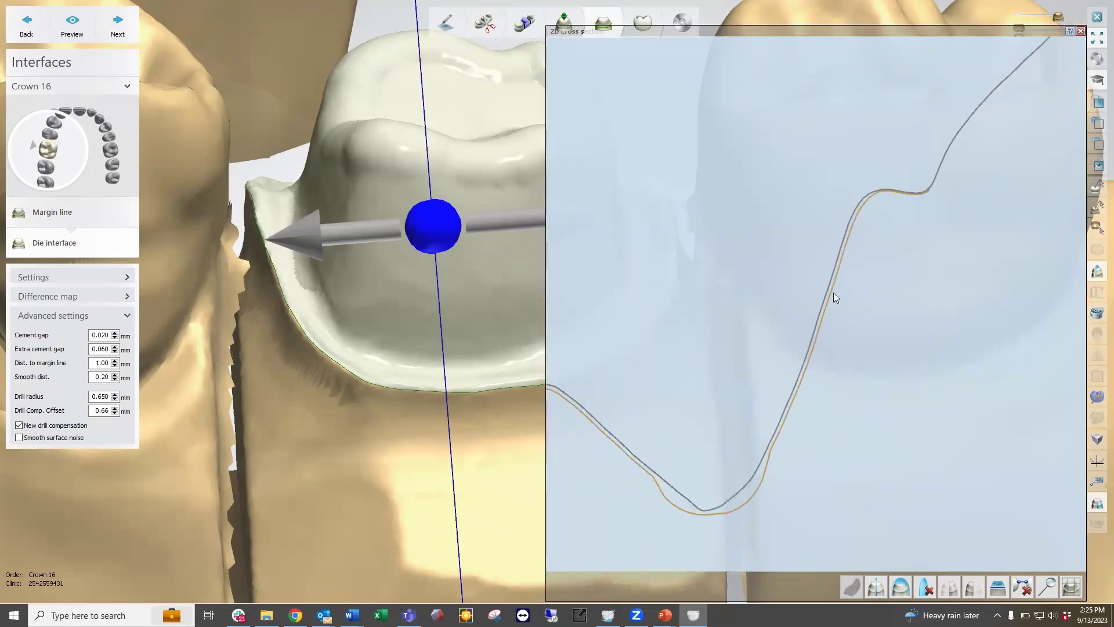
scroll(916, 189, "up", 2)
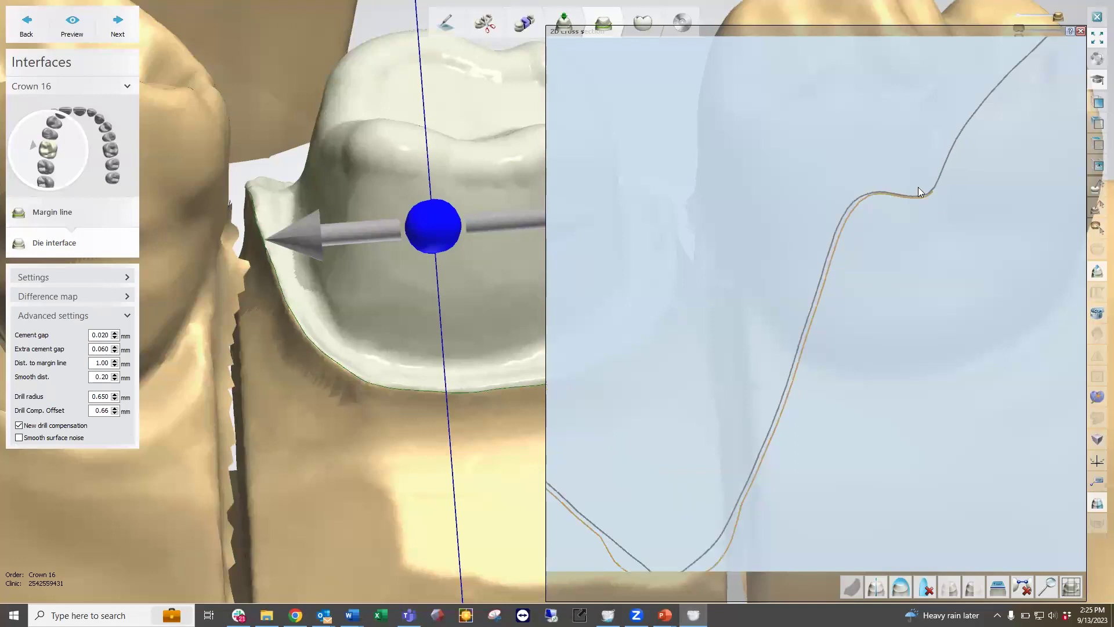
scroll(919, 189, "up", 1)
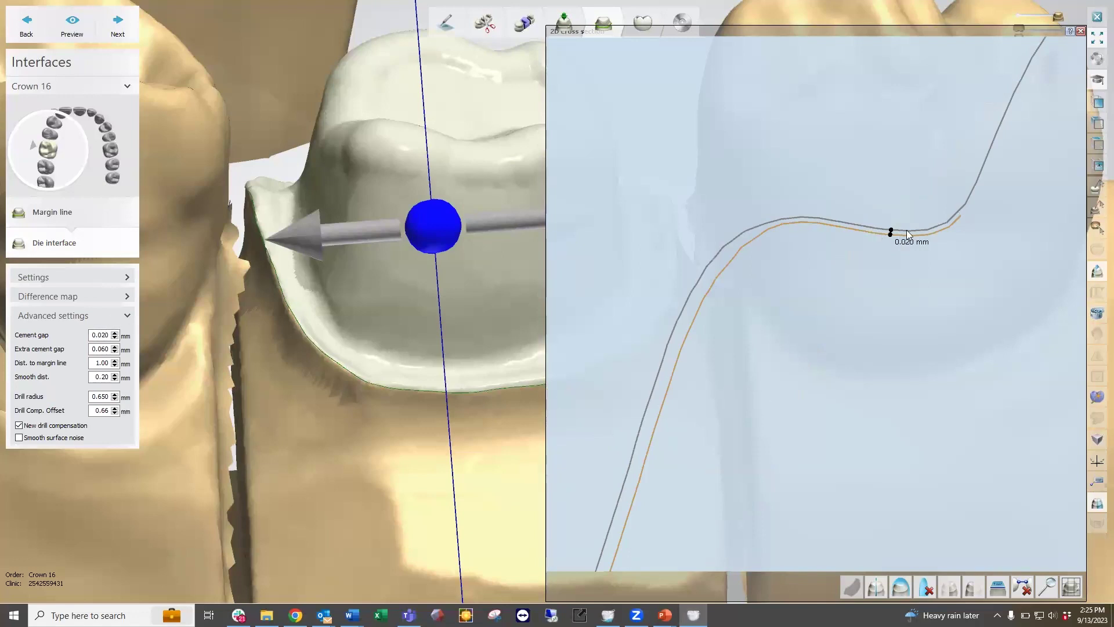
left_click(662, 394)
left_click(666, 393)
left_click_drag(665, 393, 664, 393)
scroll(716, 351, "down", 3)
scroll(703, 276, "down", 5)
scroll(667, 362, "up", 1)
scroll(740, 264, "up", 4)
scroll(739, 246, "up", 4)
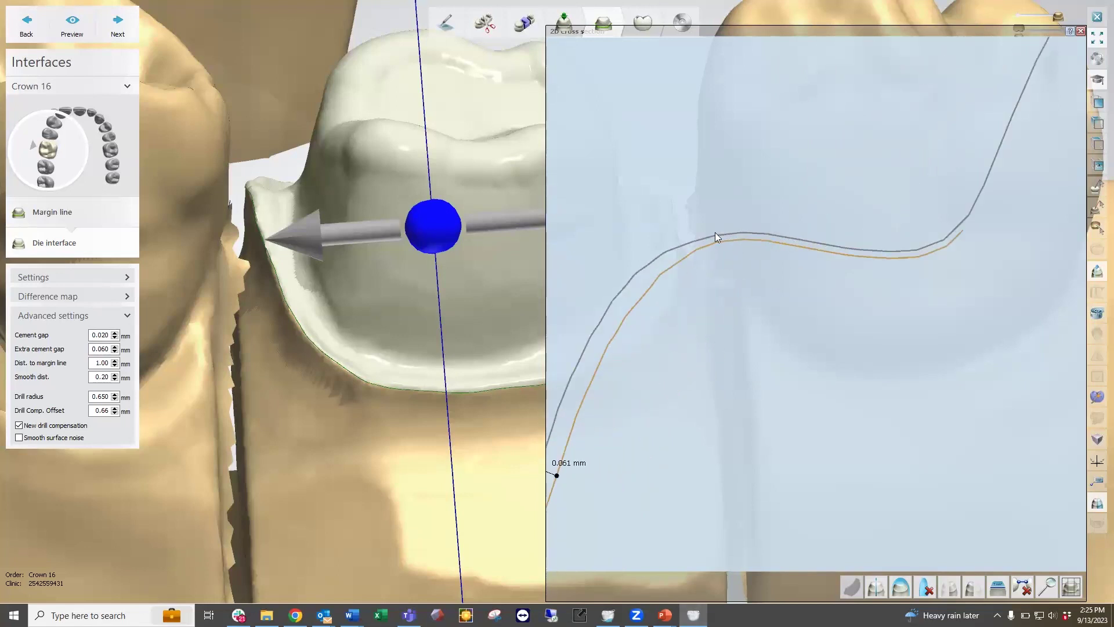
Measure along the interface outline from the margin to the start of the extra gap, and across the smooth transition beyond it.
scroll(736, 276, "down", 2)
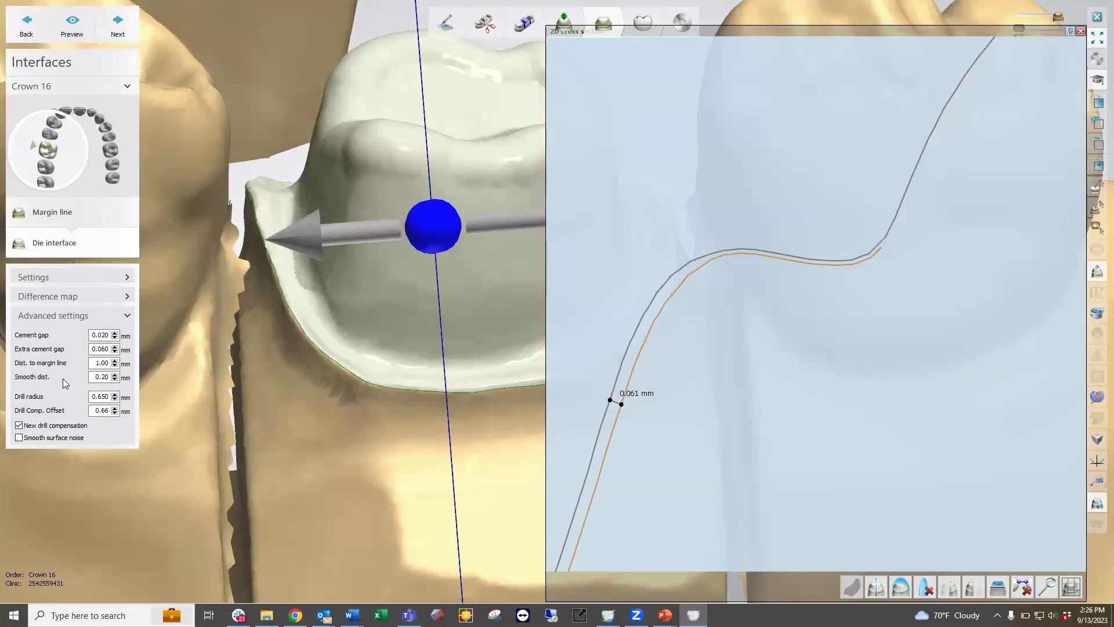
left_click(723, 255)
left_click(881, 249)
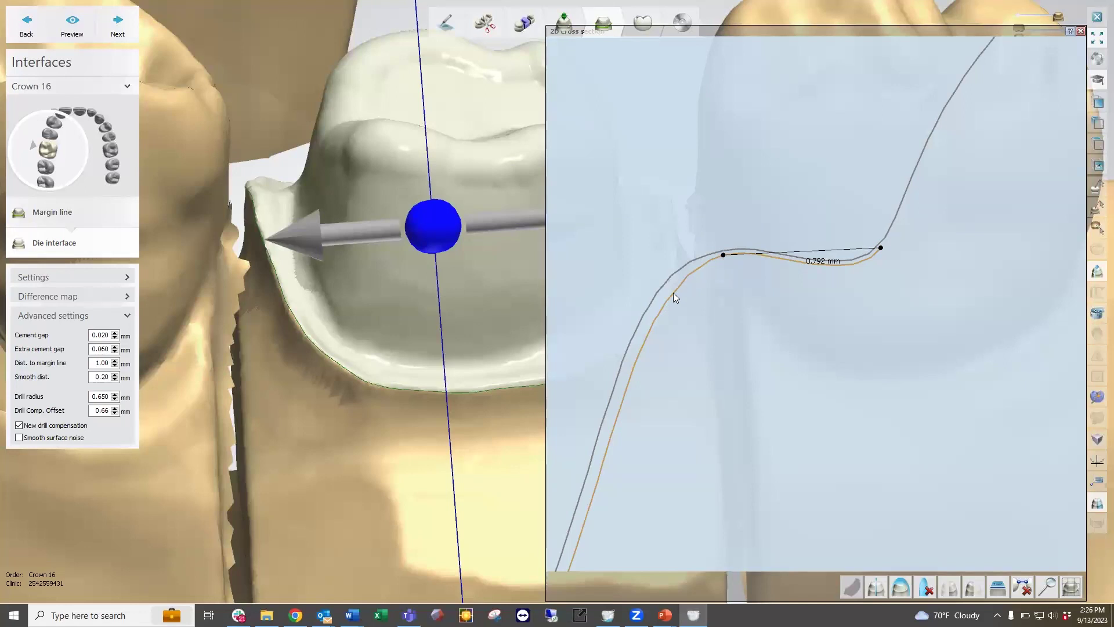
left_click(687, 276)
left_click(722, 256)
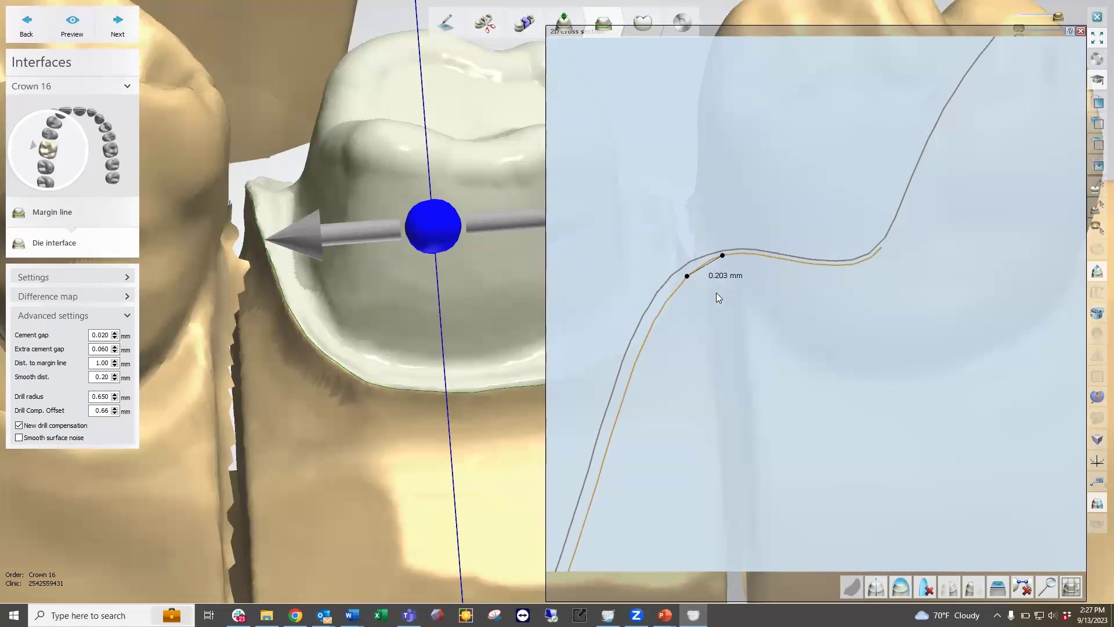
Measure the gap on the axial wall again and examine the drill compensation around the preparation's cusp tip.
scroll(719, 297, "down", 3)
left_click(659, 390)
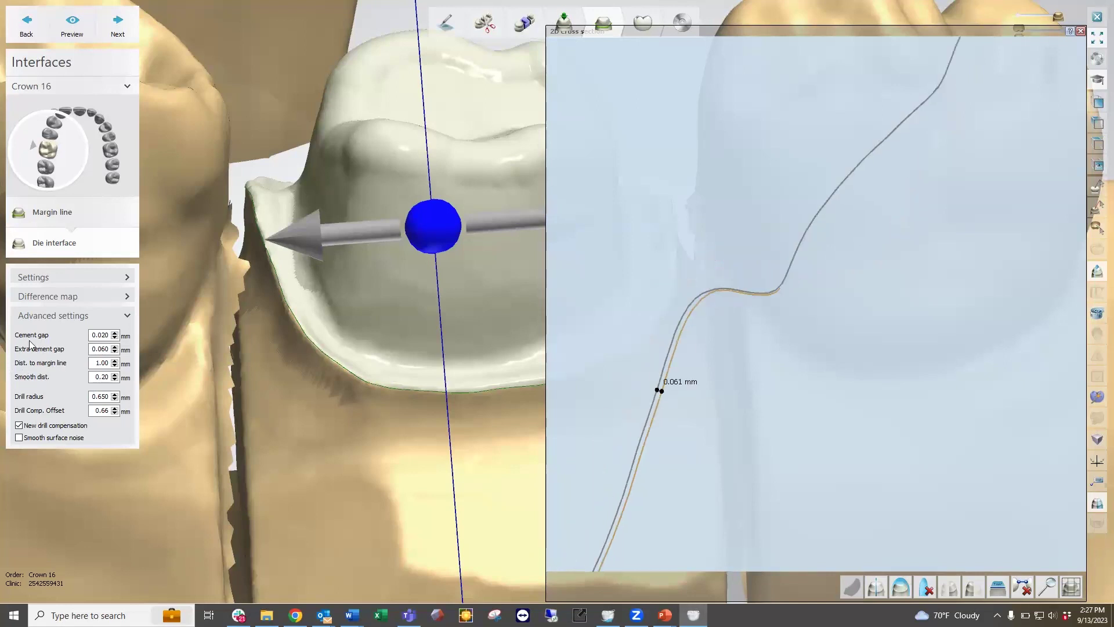
scroll(925, 277, "down", 2)
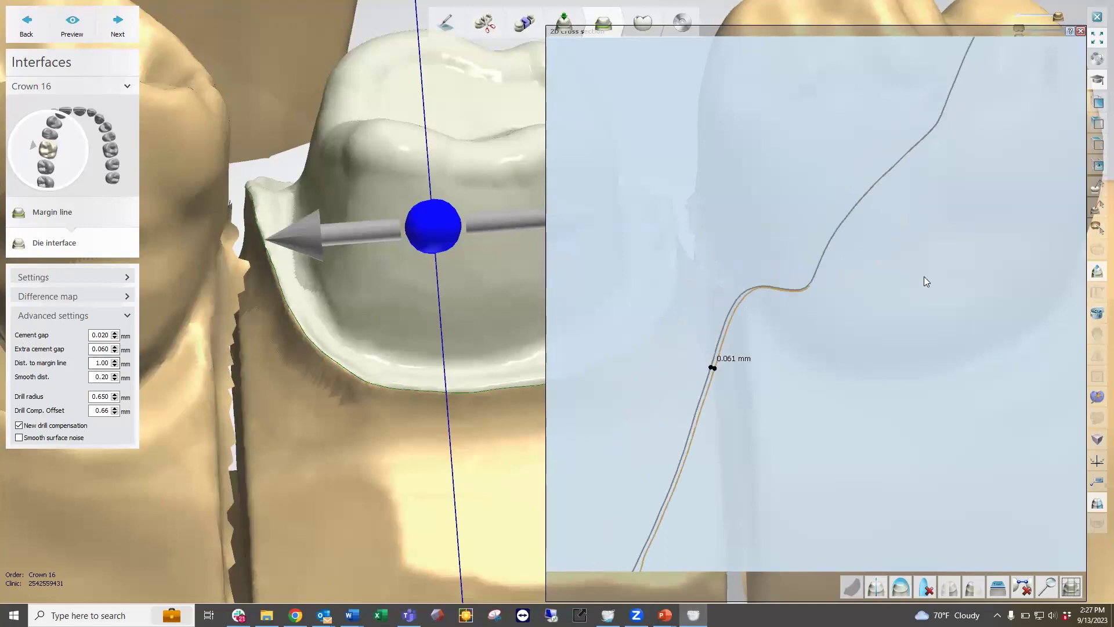
scroll(924, 276, "down", 3)
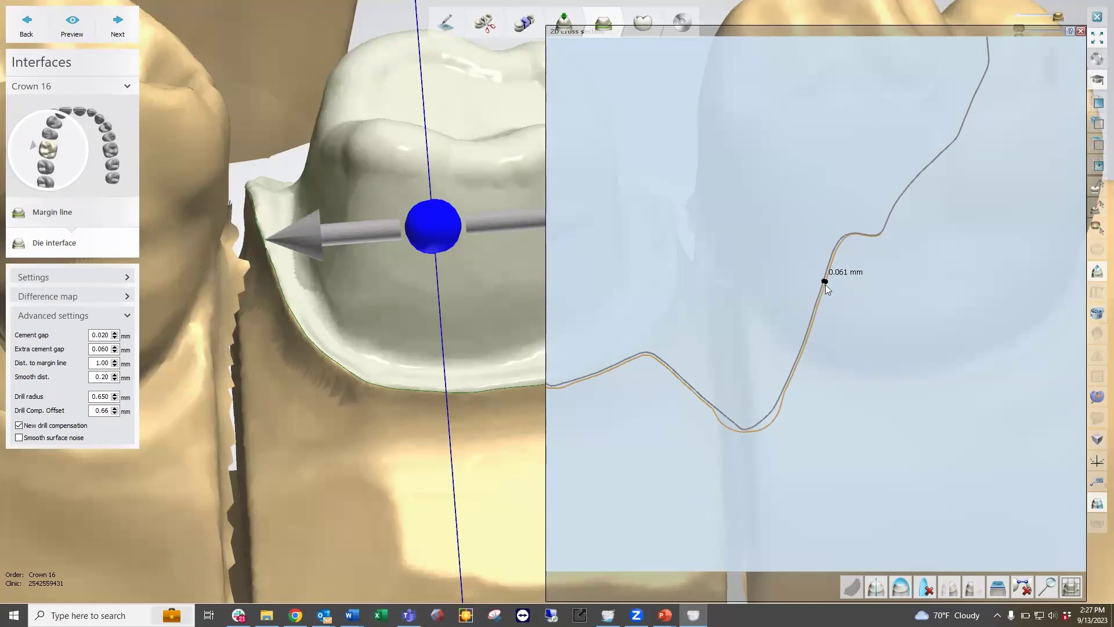
scroll(754, 452, "up", 3)
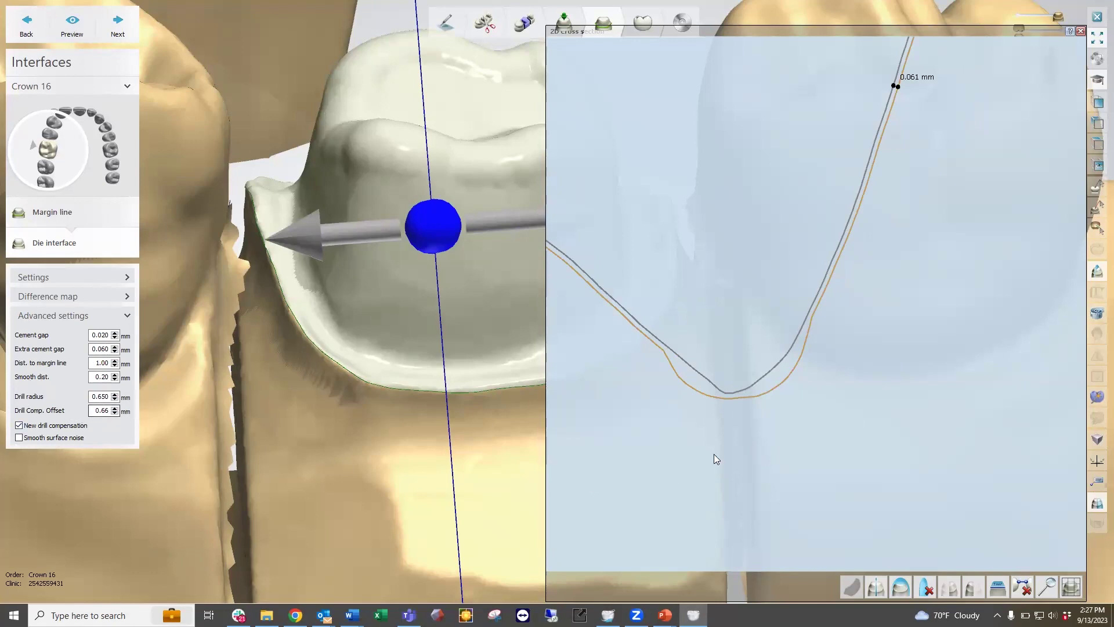
Check the drill radius and drill compensation offset against the cross section, and close the 2D cross section.
double_click(110, 397)
double_click(98, 410)
left_click(103, 397)
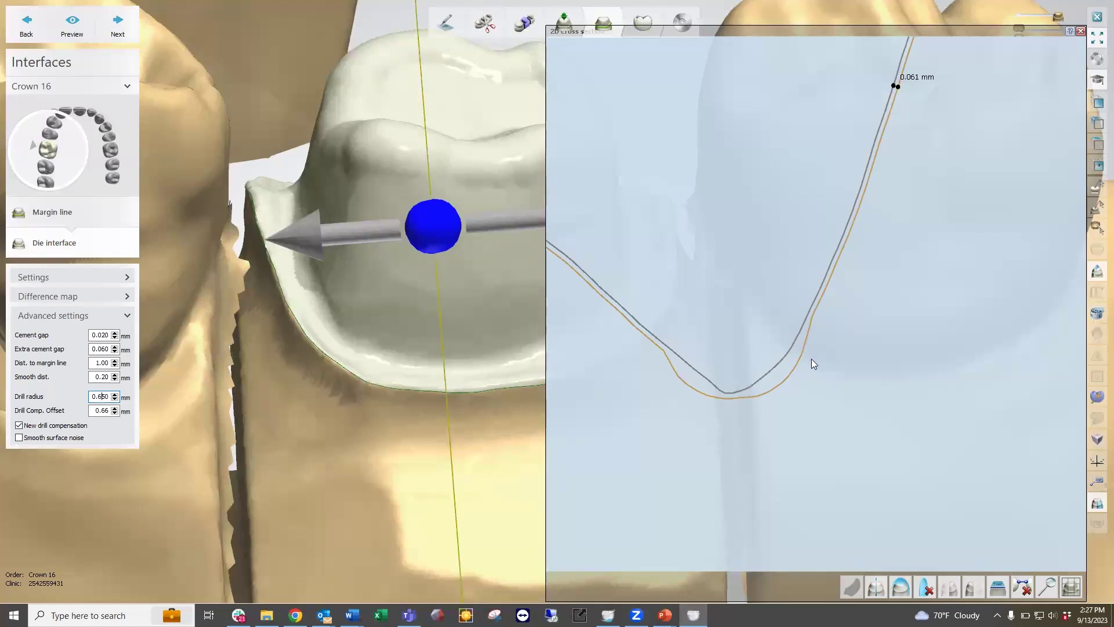
scroll(811, 359, "down", 5)
scroll(715, 257, "down", 2)
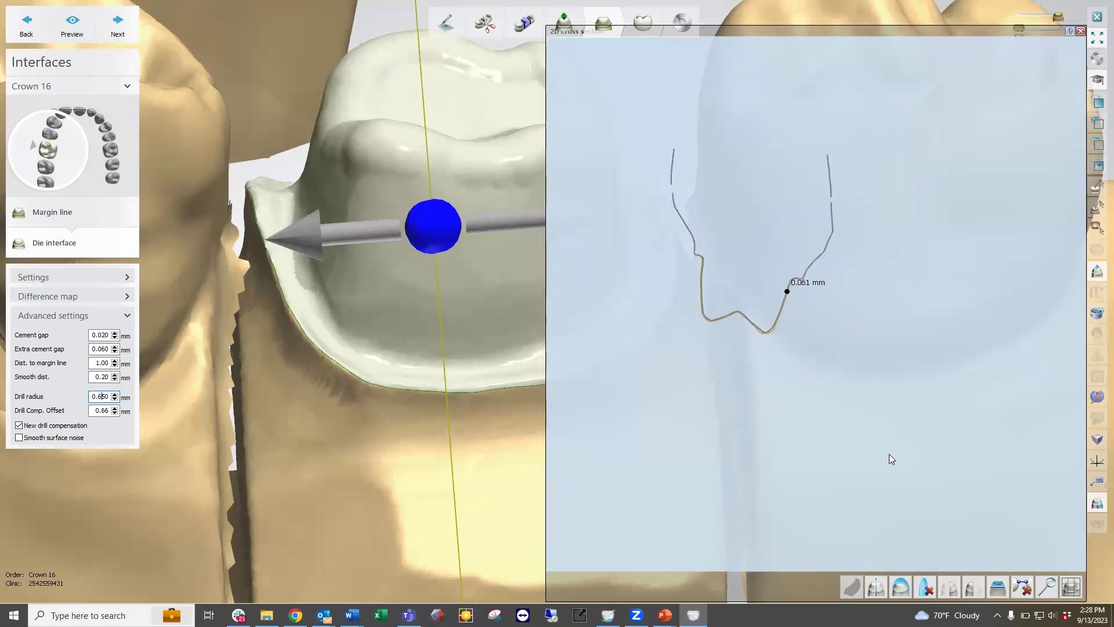
left_click(1080, 31)
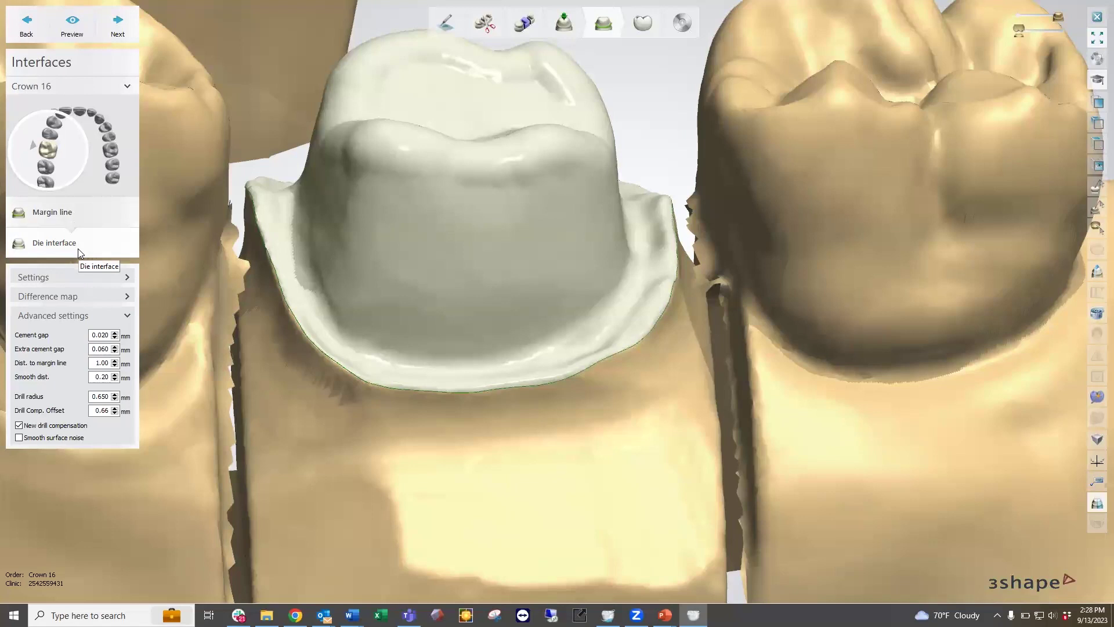
Proceed to the anatomy design of crown 16 and expand the Smile Library.
left_click(119, 34)
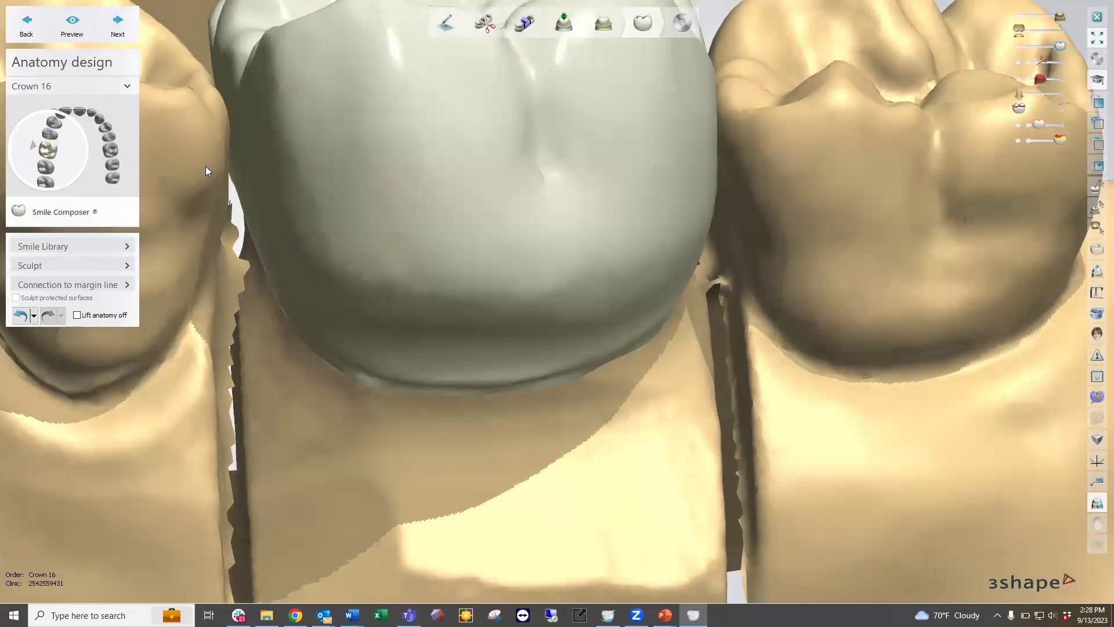
left_click(96, 247)
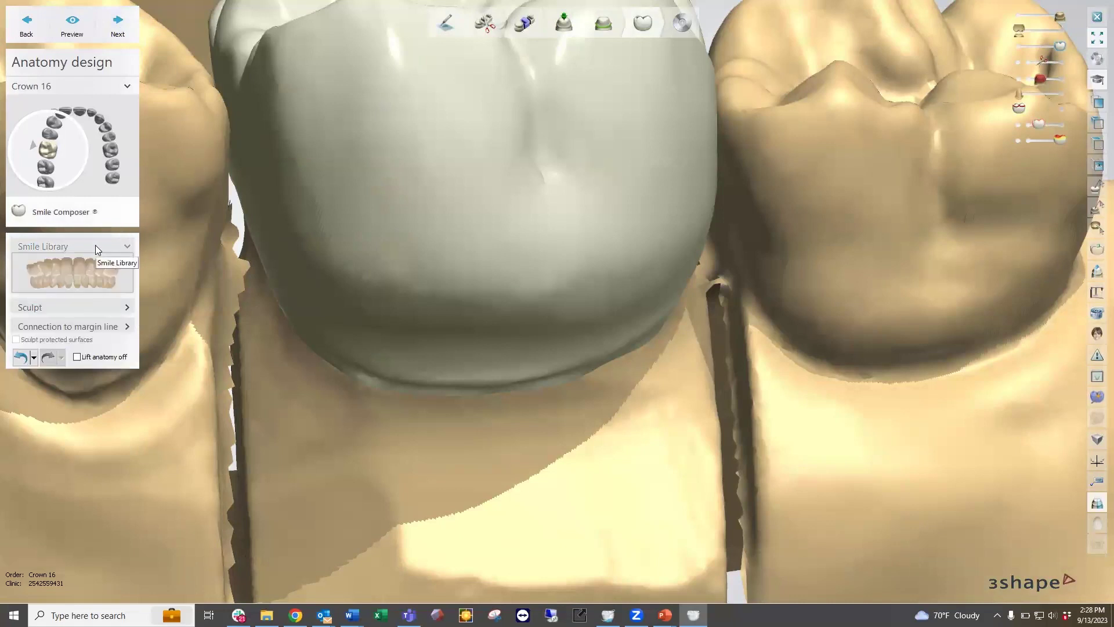
scroll(652, 383, "down", 5)
scroll(667, 394, "up", 2)
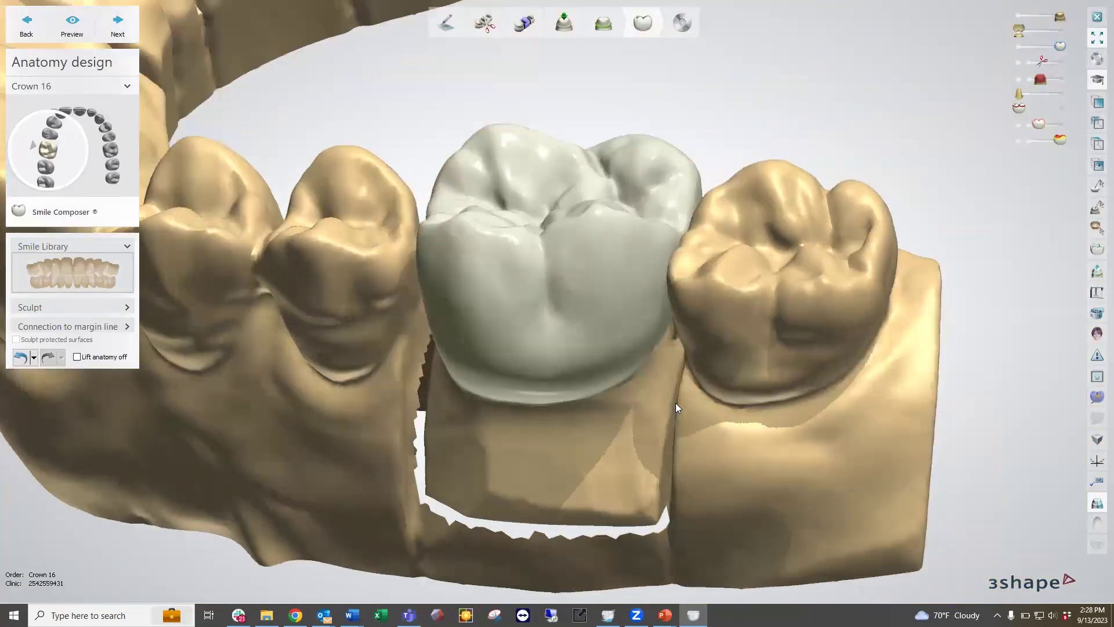
right_click_drag(675, 403, 672, 378)
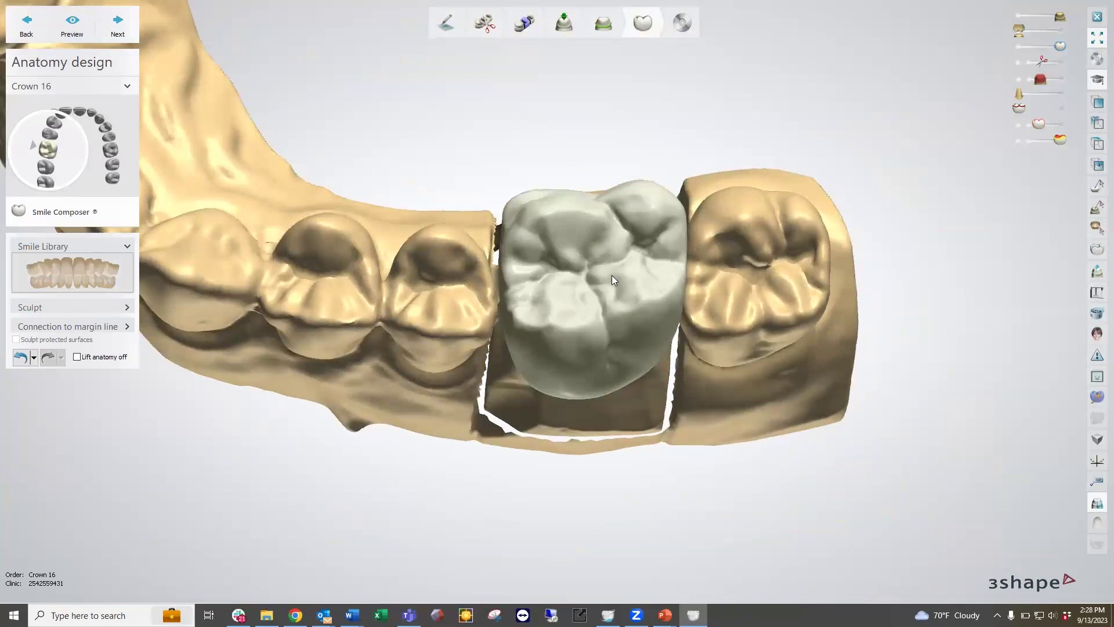
Replace the crown 16 anatomy with the RAW by Florin Cofar library tooth.
left_click(56, 264)
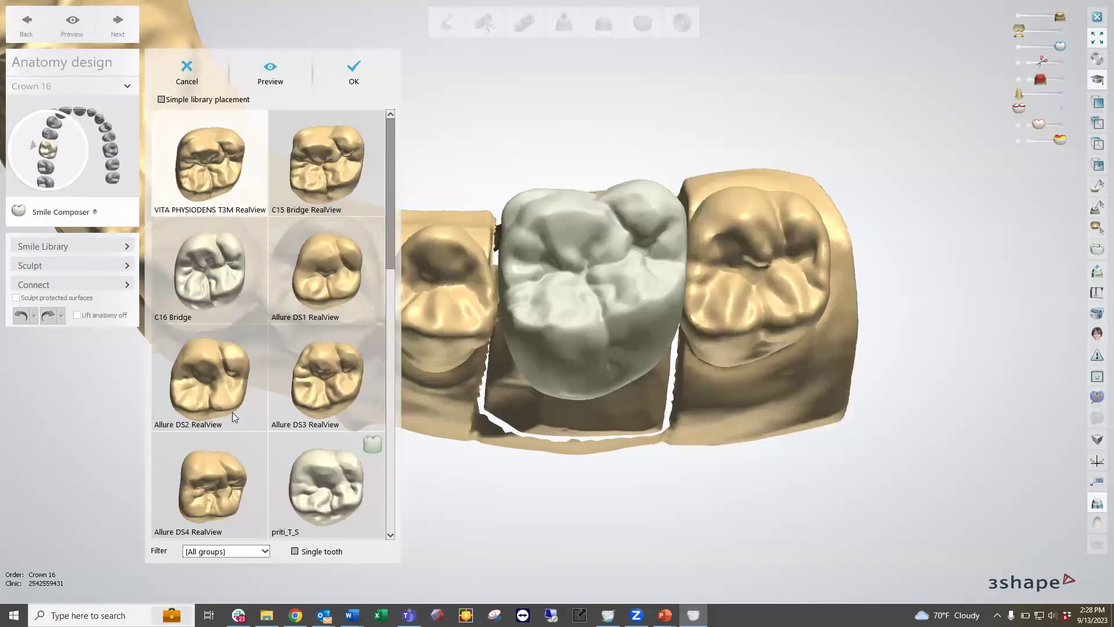
scroll(227, 393, "down", 5)
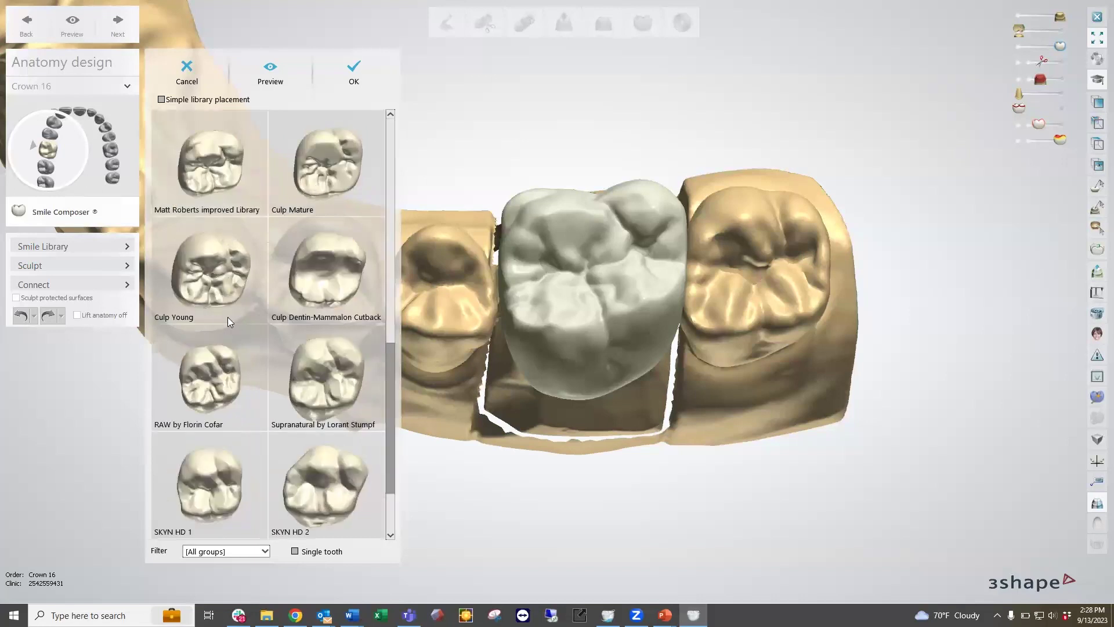
scroll(215, 340, "down", 1)
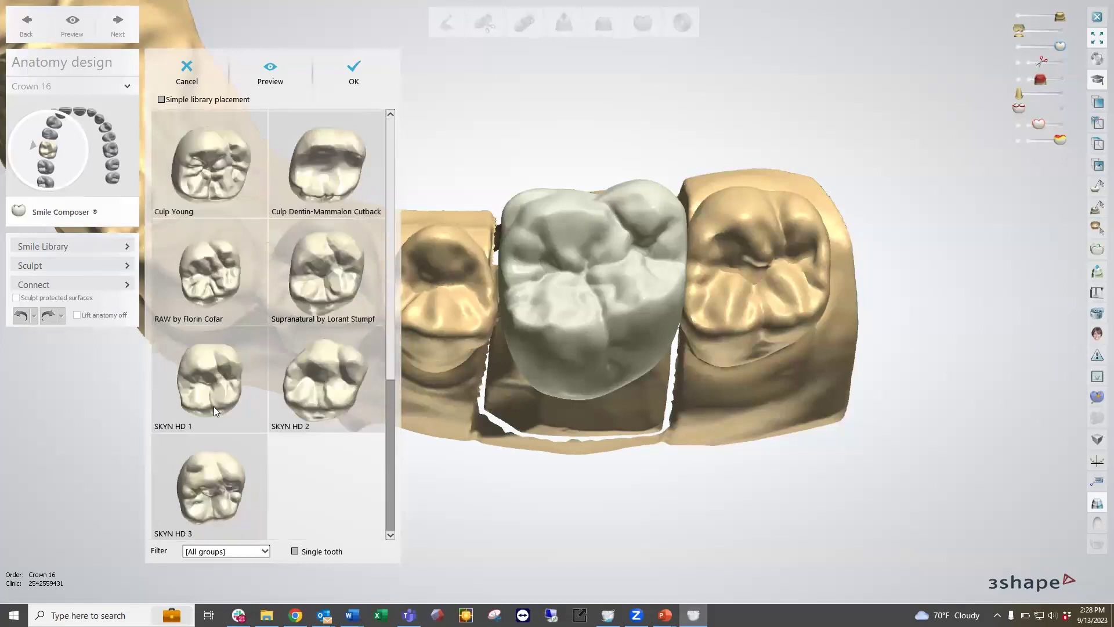
left_click(218, 268)
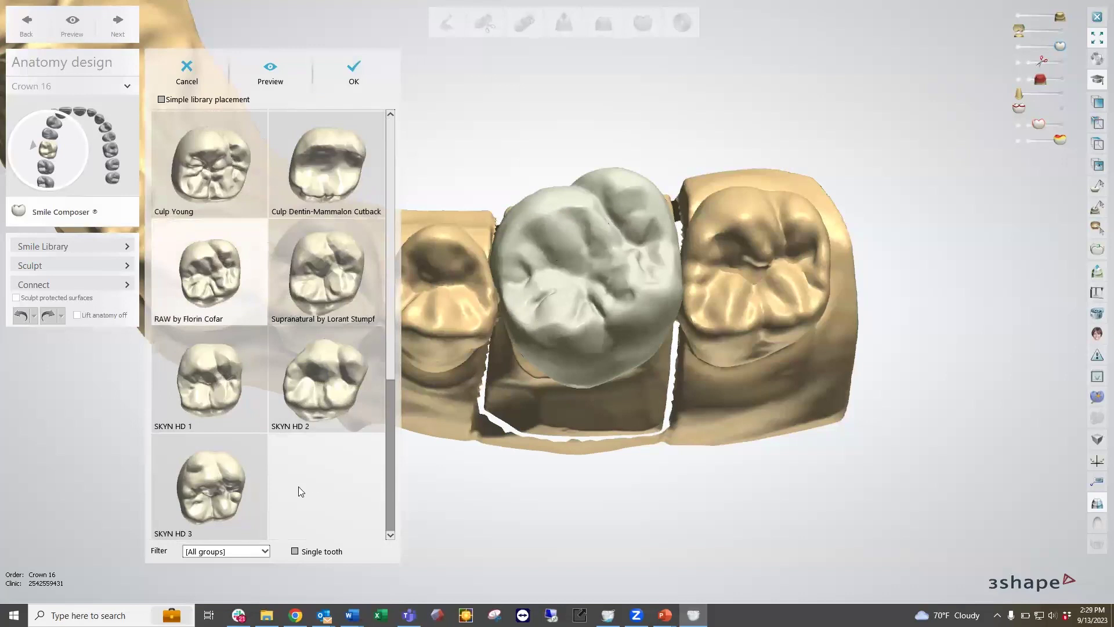
left_click(355, 75)
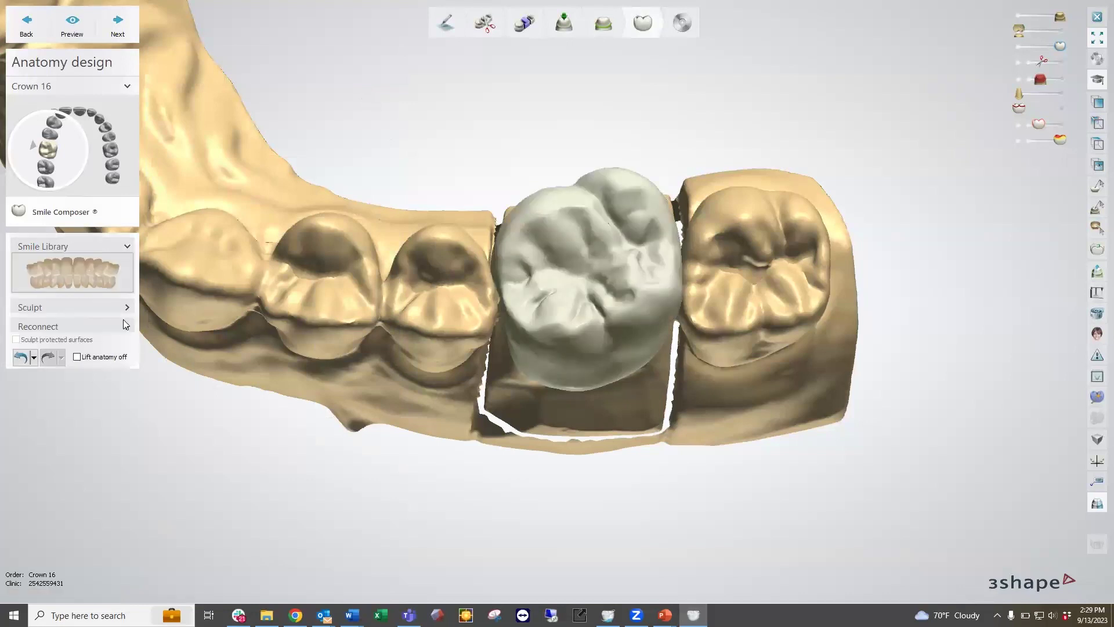
Expand the sculpt tools and activate individual transformation for crown 16.
left_click(91, 309)
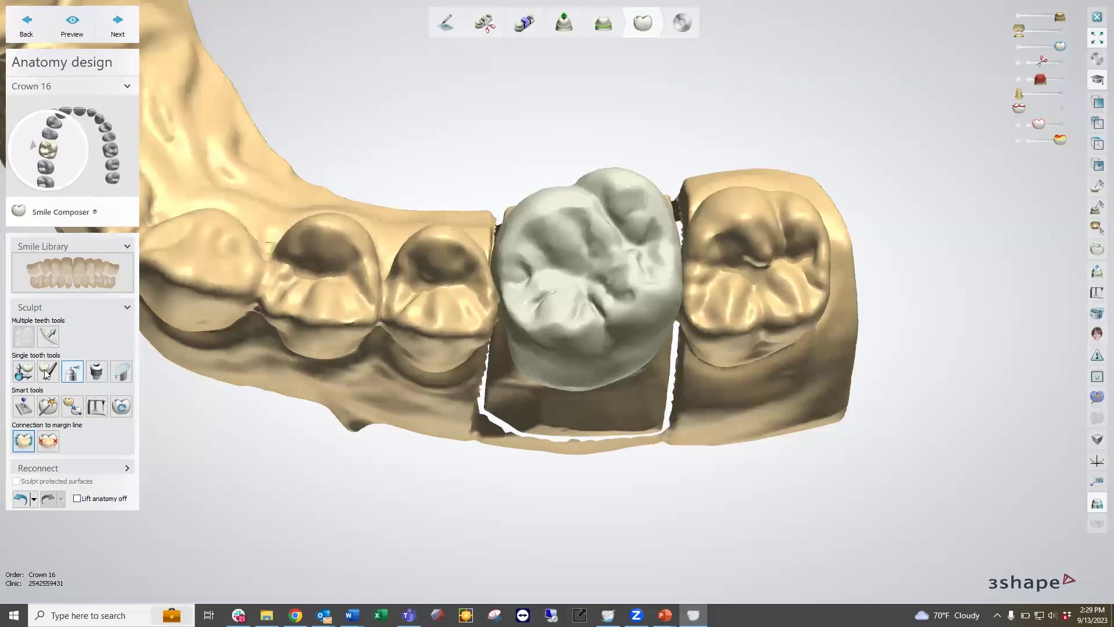
left_click(26, 374)
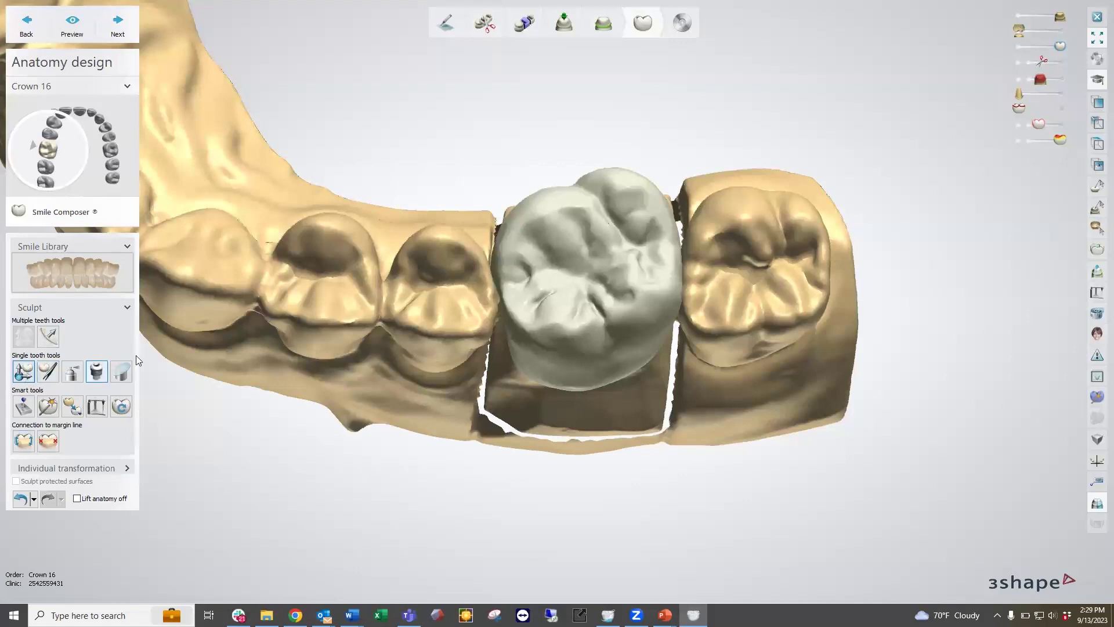
Try rotating crown 16 into line with the arch and scaling it to fit between the neighbouring teeth.
mouse_move(564, 292)
right_click_drag(601, 299, 616, 237)
left_click_drag(586, 124, 628, 138)
left_click_drag(545, 407, 561, 408)
left_click_drag(625, 165, 619, 187)
right_click_drag(600, 346, 613, 282)
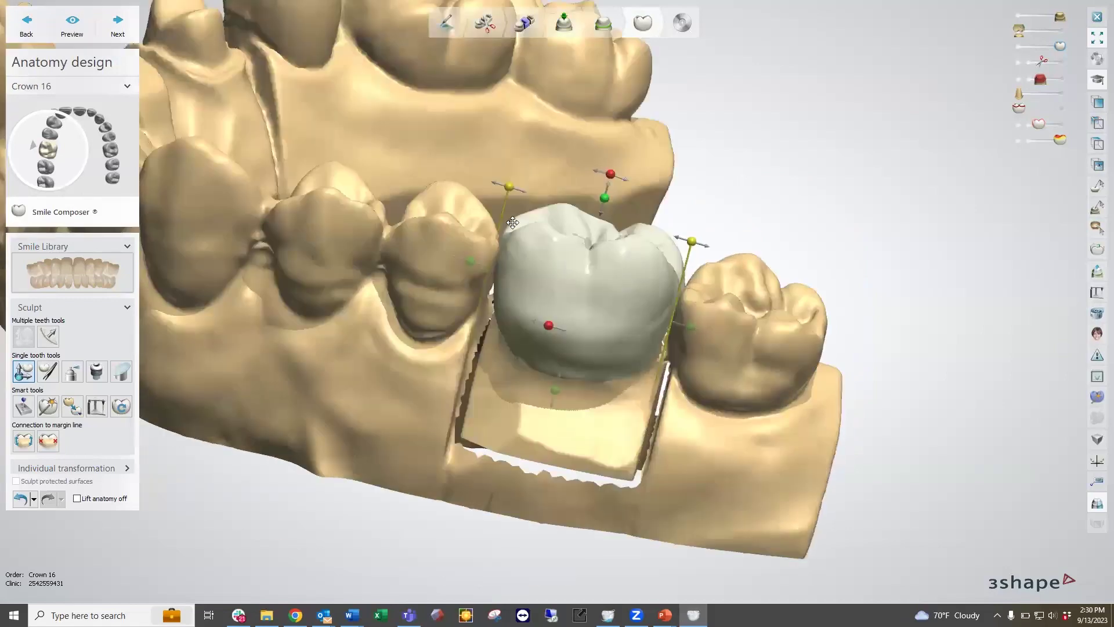
Try scaling crown 16 on the side facing the premolar and skewing that same side.
left_click_drag(468, 263, 504, 247)
mouse_move(525, 191)
left_mouse_down()
mouse_move(491, 187)
mouse_move(519, 193)
mouse_move(509, 190)
left_mouse_up()
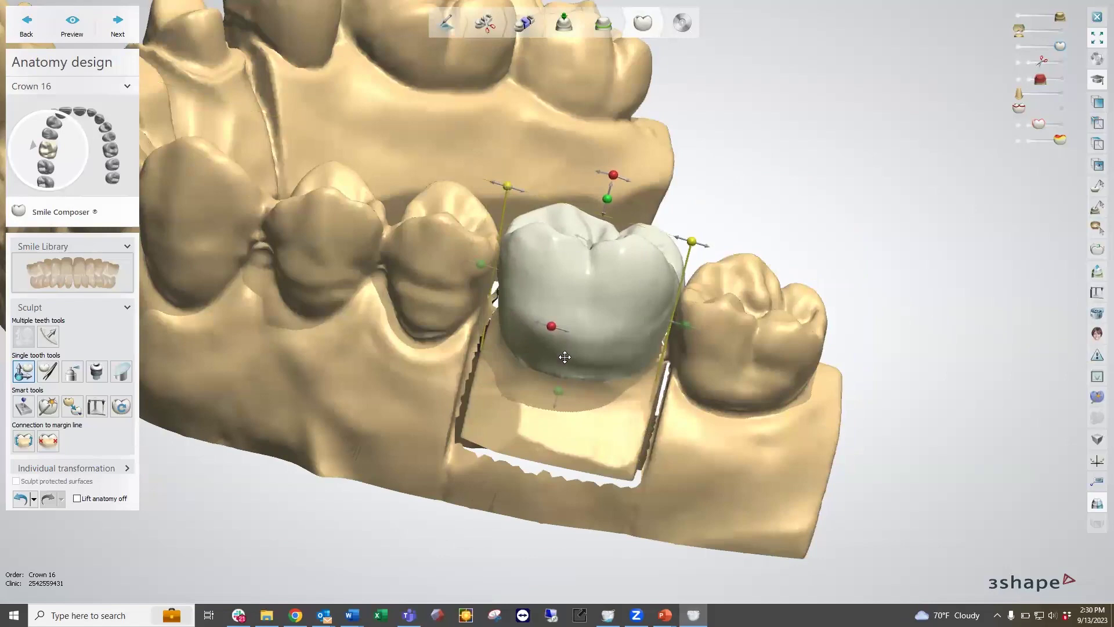
right_click_drag(565, 356, 526, 318)
scroll(526, 317, "up", 3)
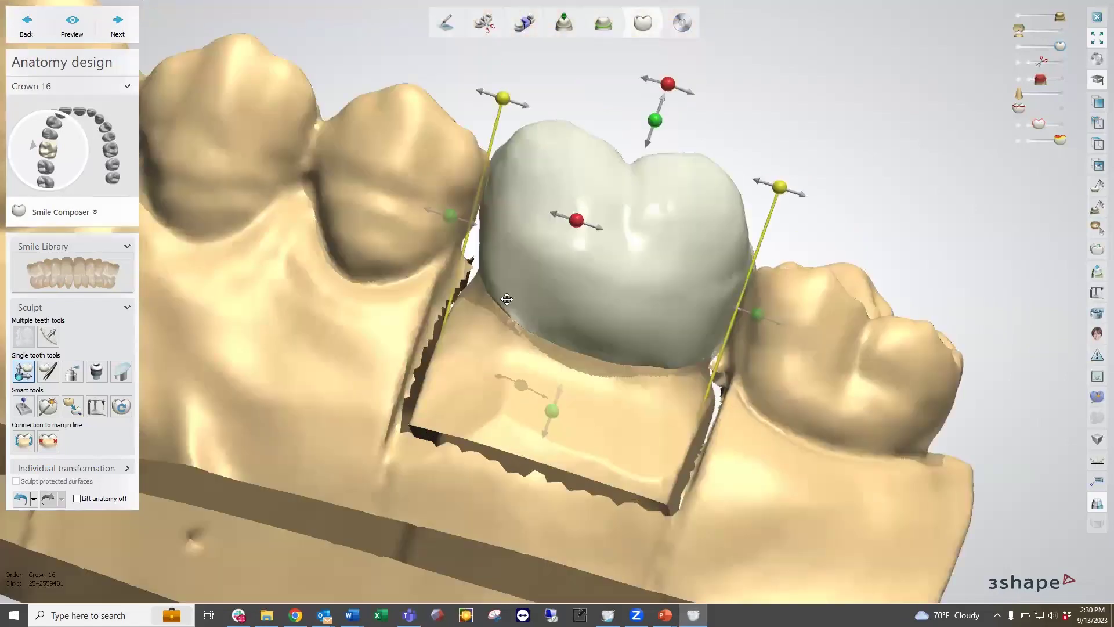
Undo all transformations of crown 16 together with its connection to the margin line.
left_click(33, 499)
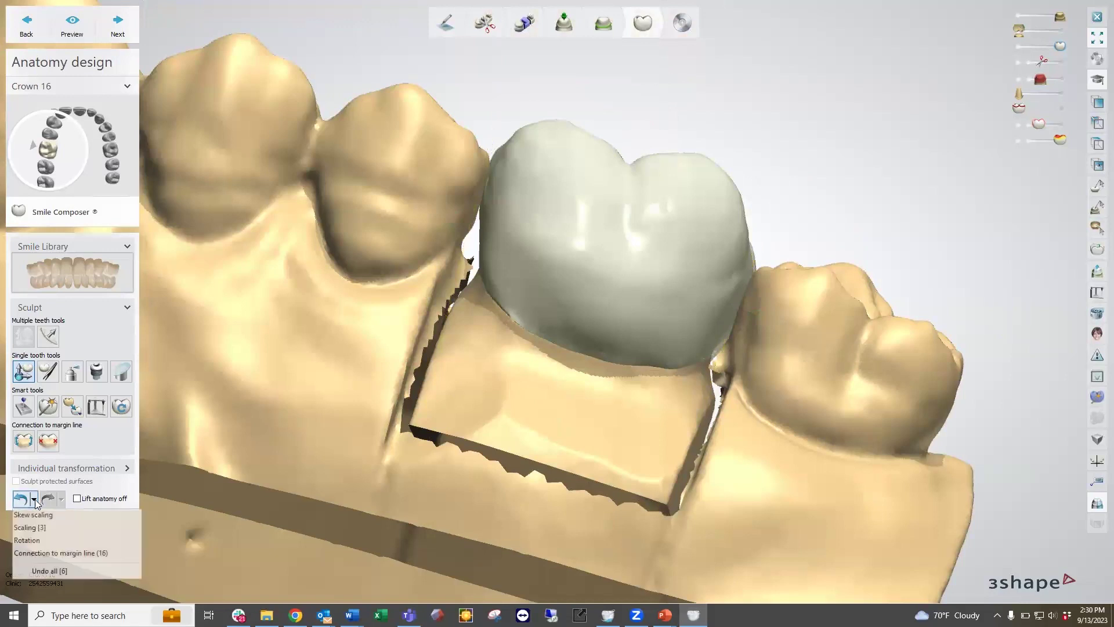
left_click(56, 571)
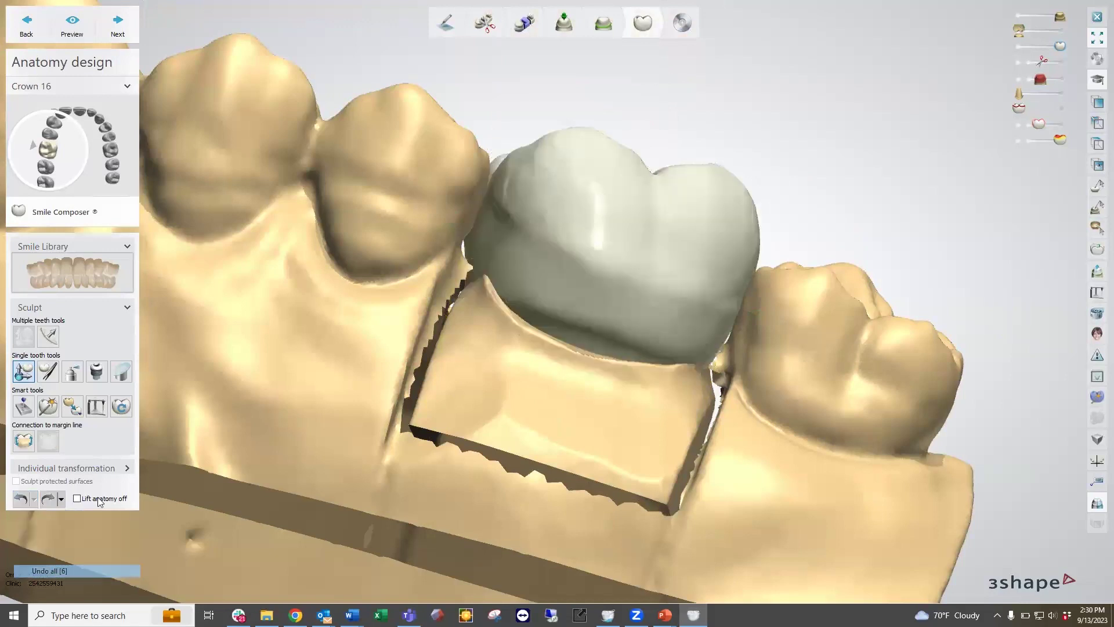
Try connecting crown 16 to its margin line and undo the connection.
right_click_drag(673, 370, 656, 409)
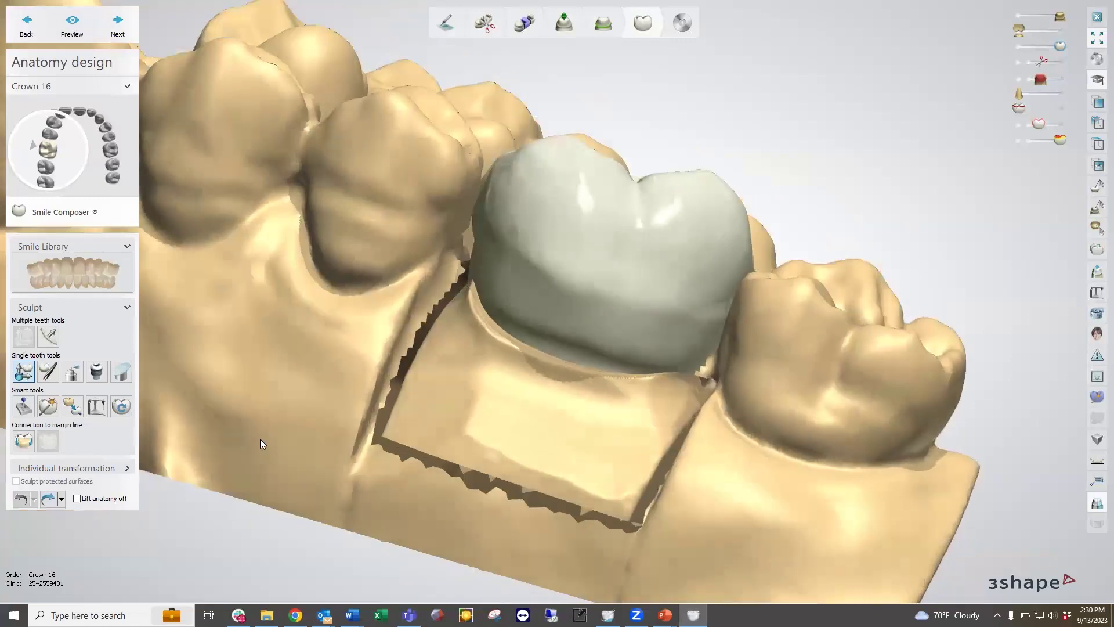
left_click(23, 440)
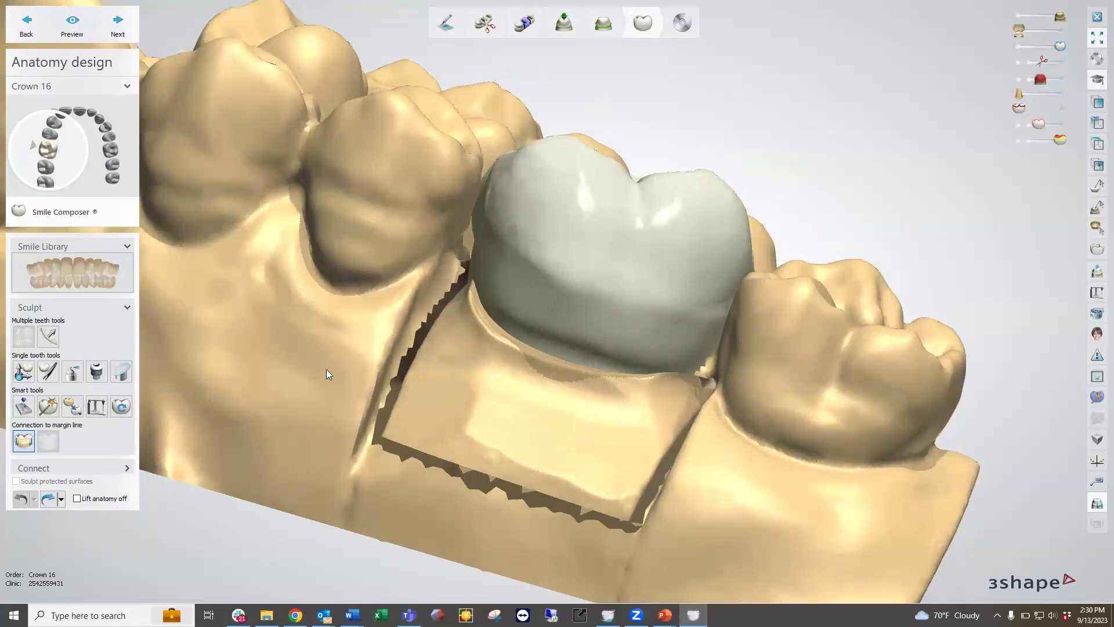
left_click(76, 466)
left_click(120, 545)
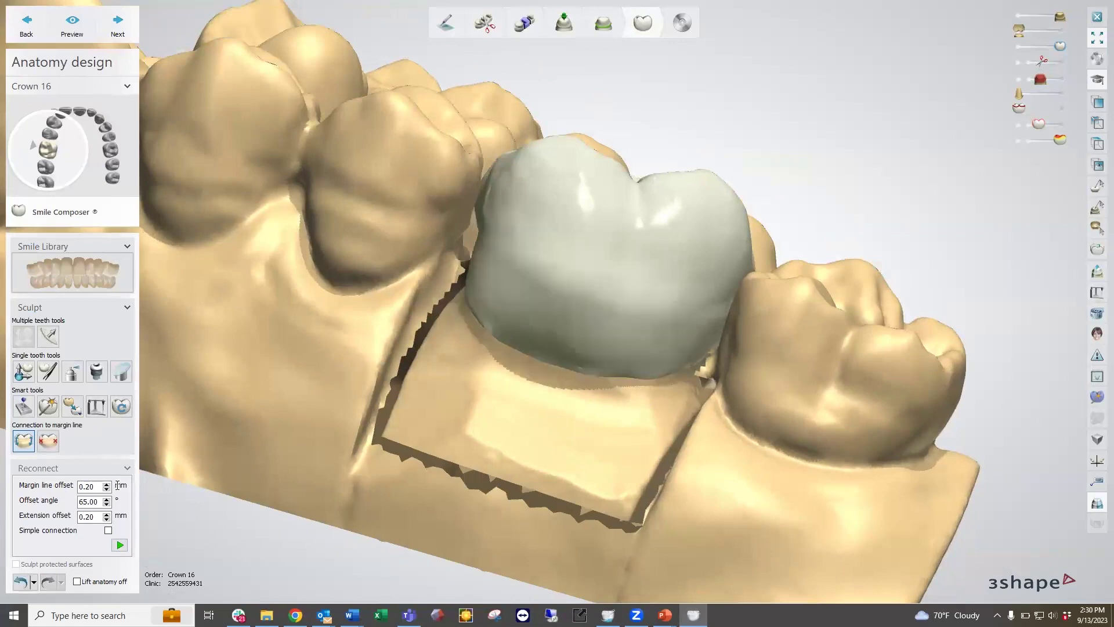
left_click(21, 581)
Rotate crown 16 slightly in the arch with individual transformation, try shifting it toward the preparation, and undo that shift.
right_click_drag(697, 442, 606, 467)
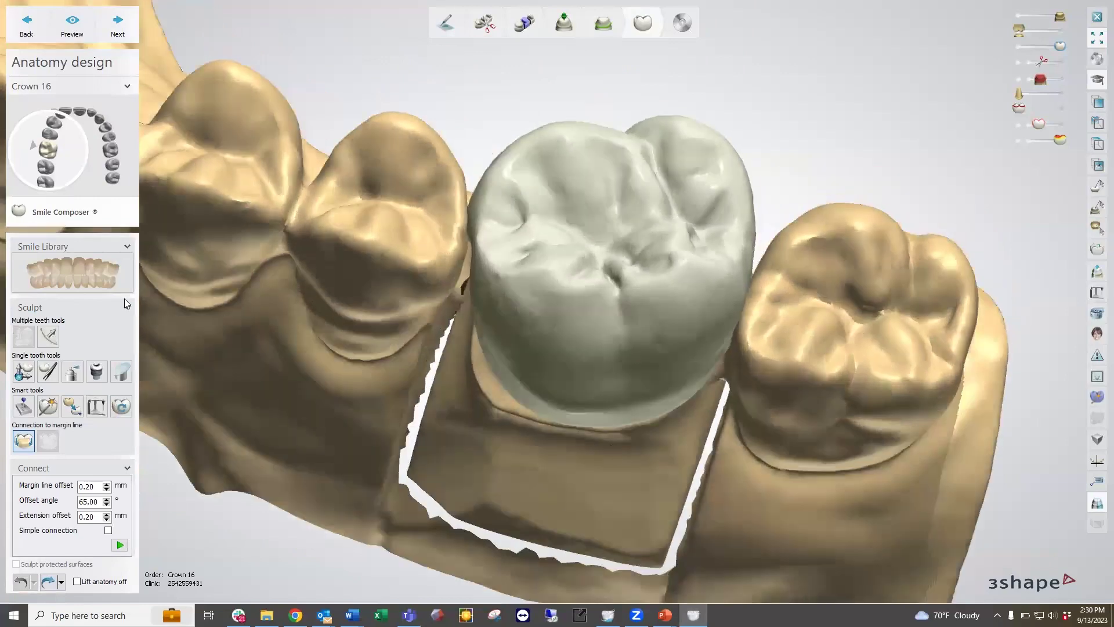
left_click(24, 371)
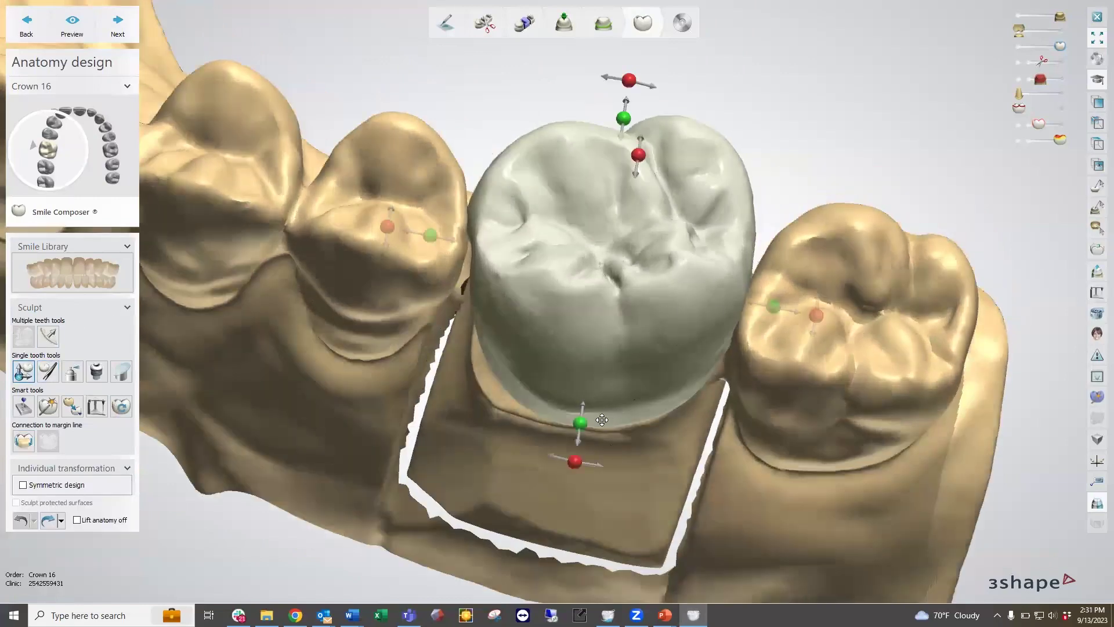
left_click_drag(574, 461, 526, 474)
left_click_drag(667, 357, 664, 370)
left_click(21, 520)
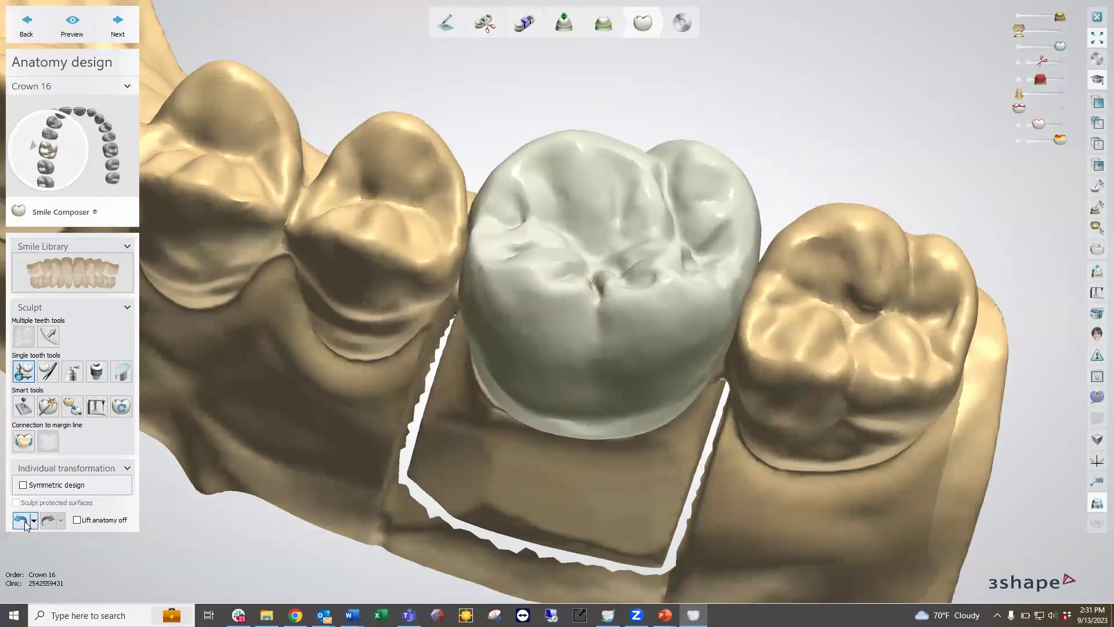
Try rotating crown 16 strongly after connecting it to the margin line, and undo both the rotation and the connection.
left_click(25, 441)
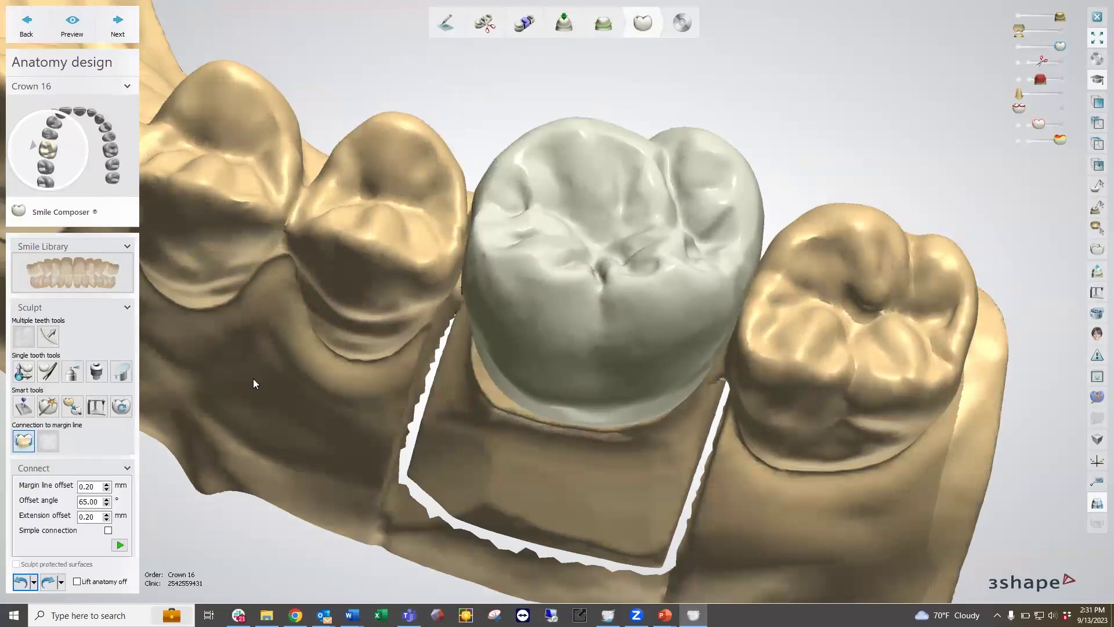
left_click(120, 544)
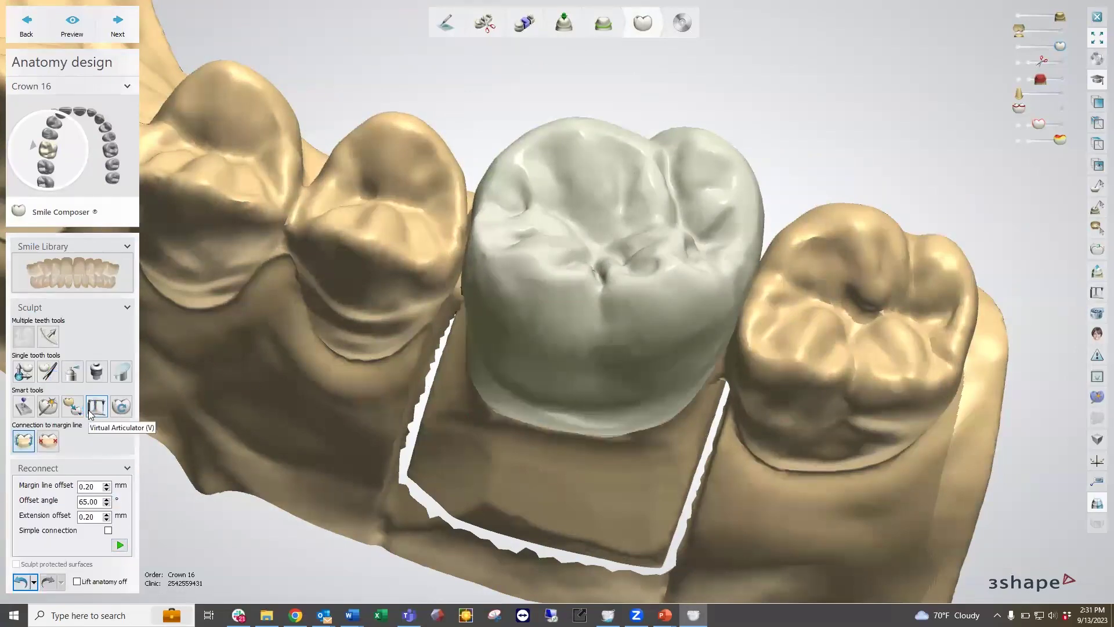
left_click(23, 371)
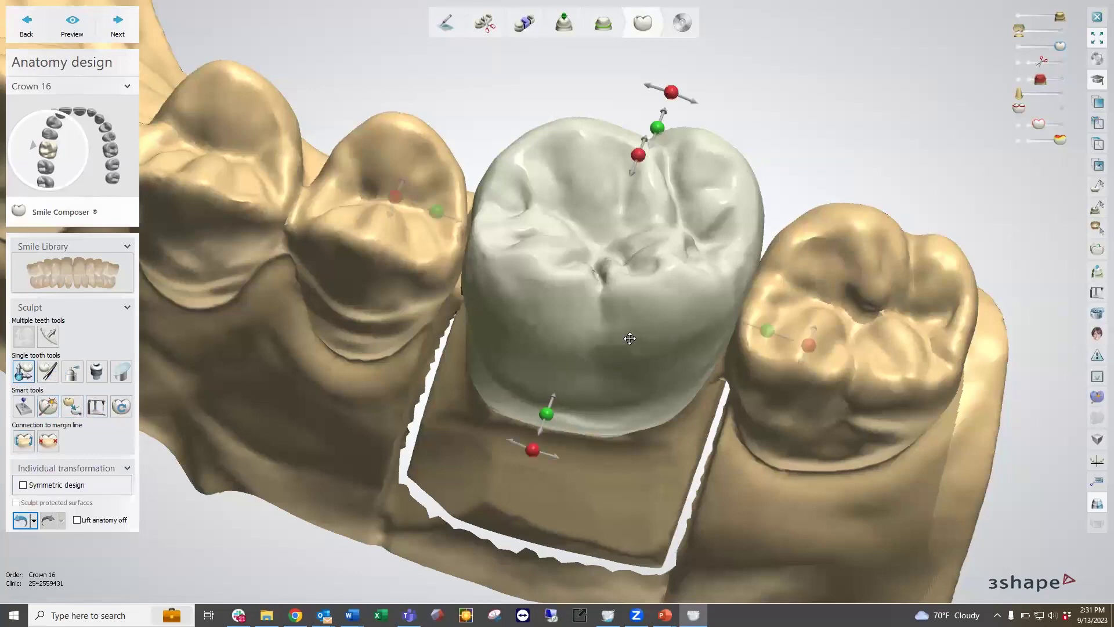
left_click_drag(532, 450, 406, 352)
right_click_drag(669, 382, 696, 333)
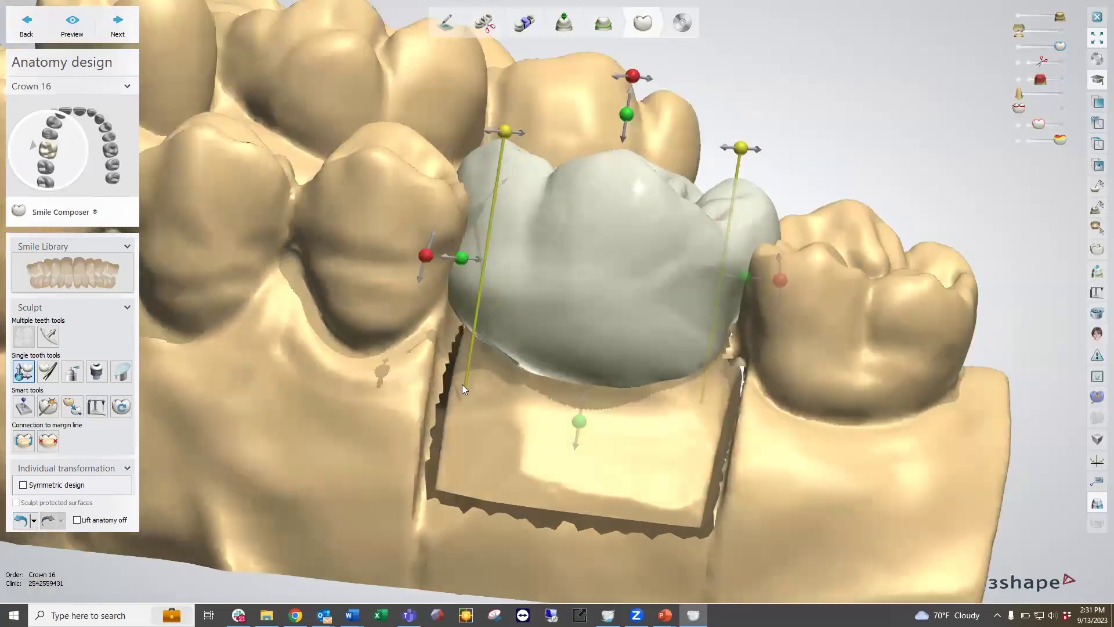
left_click(20, 523)
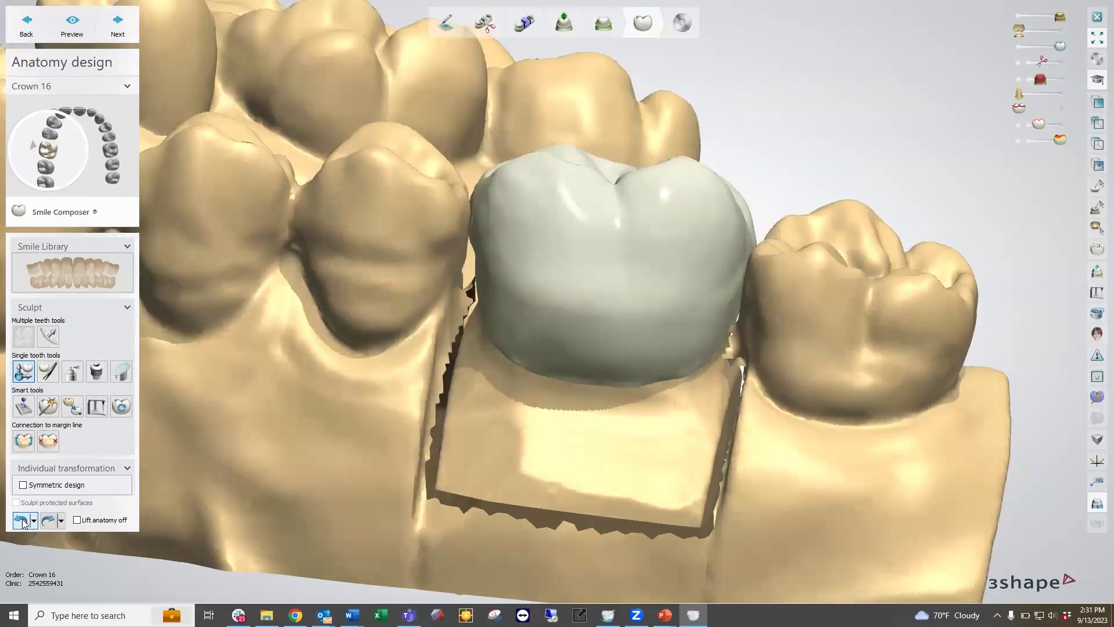
left_click(22, 524)
Rotate and tilt the unconnected crown 16, and shift it slightly down onto the preparation between the neighbouring teeth.
mouse_move(730, 343)
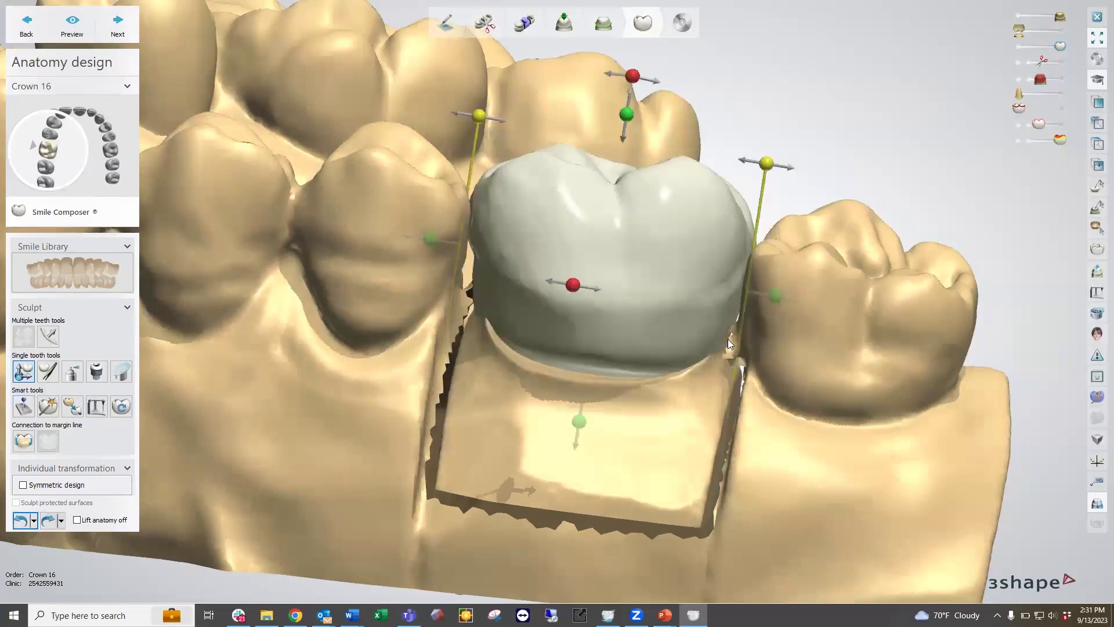
right_click_drag(630, 332, 582, 372)
left_click_drag(535, 406, 495, 399)
right_click_drag(654, 340, 647, 371)
left_click_drag(697, 104, 684, 137)
left_click_drag(572, 343, 570, 360)
mouse_move(654, 315)
right_mouse_down()
mouse_move(642, 323)
mouse_move(642, 311)
mouse_move(651, 319)
right_mouse_up()
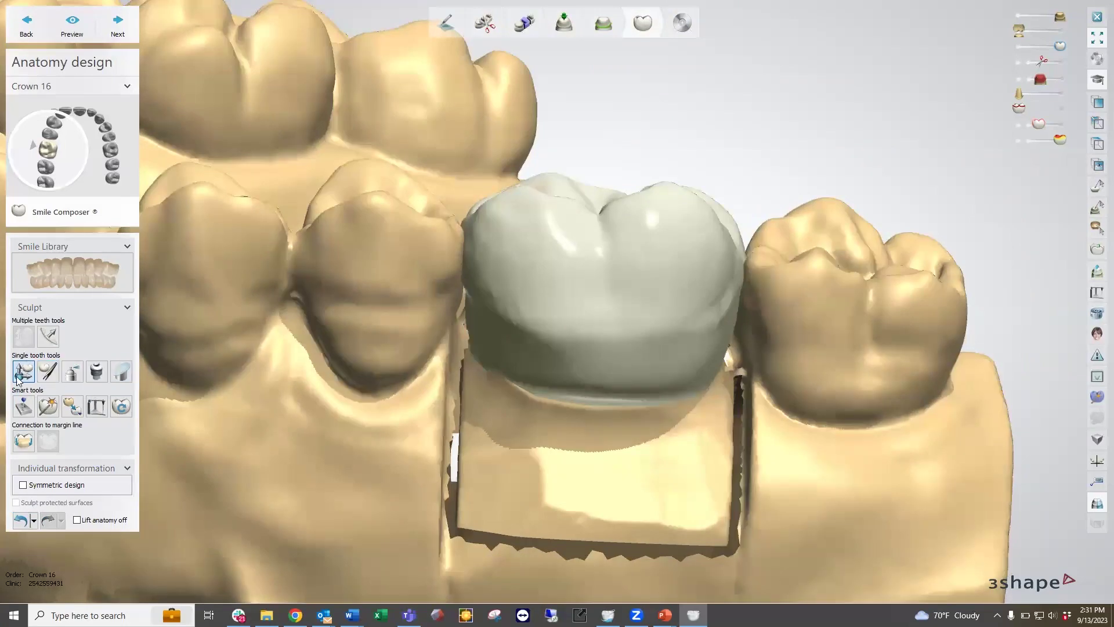
Reposition and rotate crown 16 in occlusal view to line it up with the arch, and adjust its width toward the premolar.
right_click_drag(562, 315, 574, 363)
left_click_drag(590, 276, 674, 316)
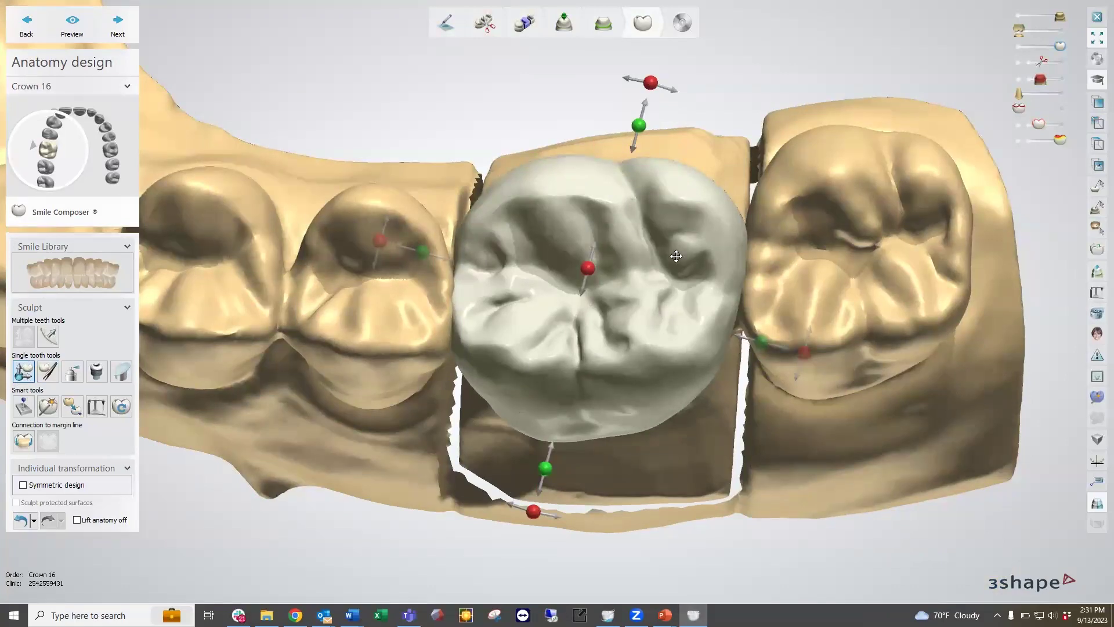
left_click_drag(676, 256, 677, 246)
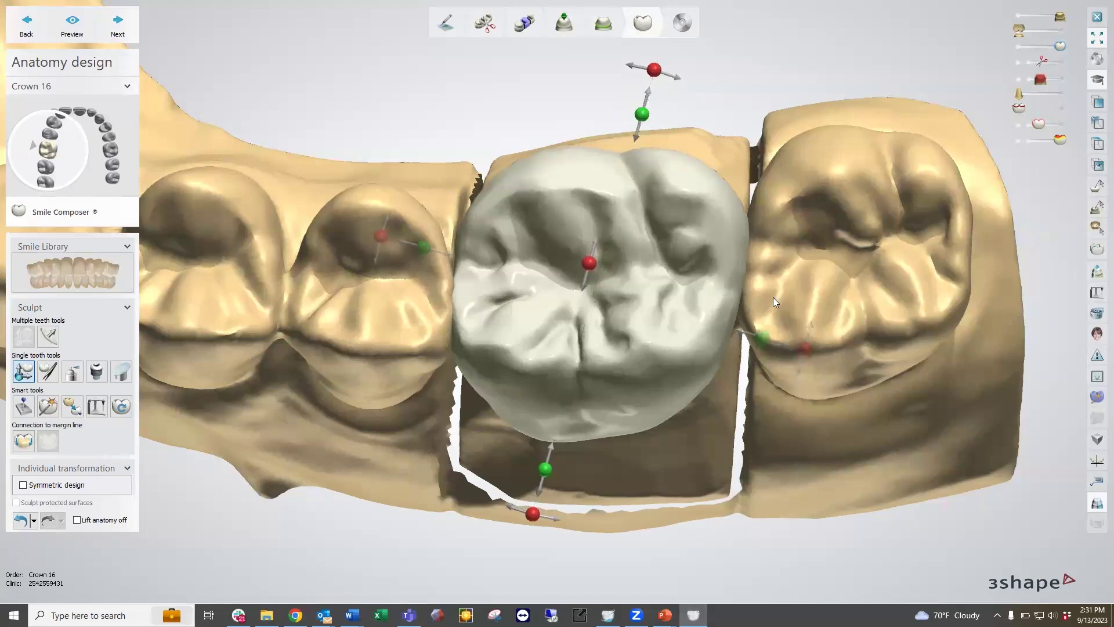
left_click_drag(800, 334, 778, 318)
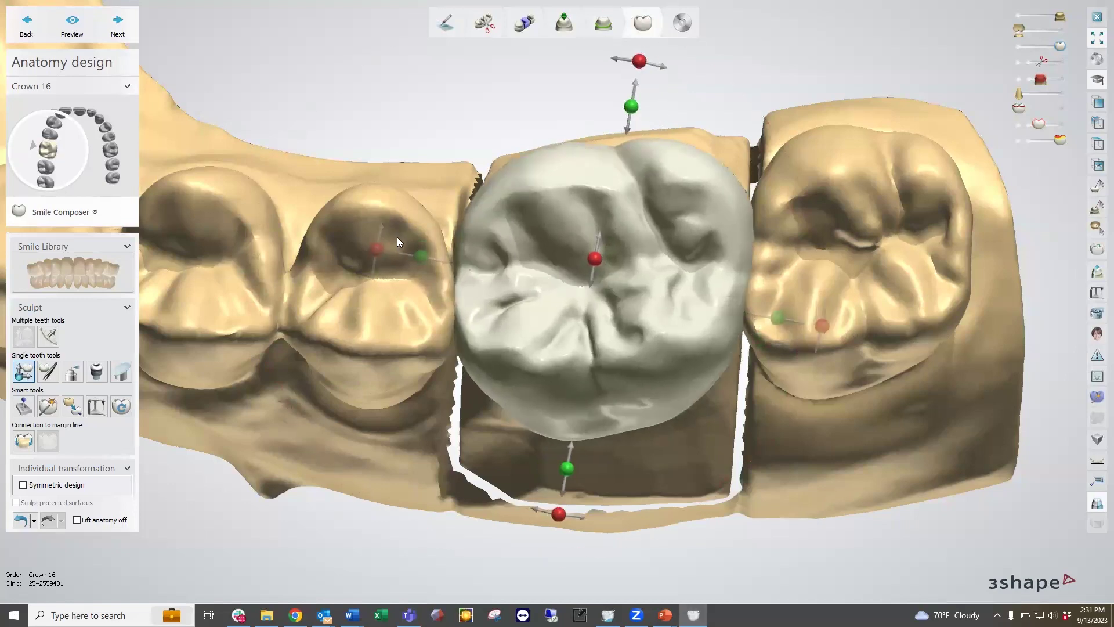
left_click_drag(422, 256, 429, 269)
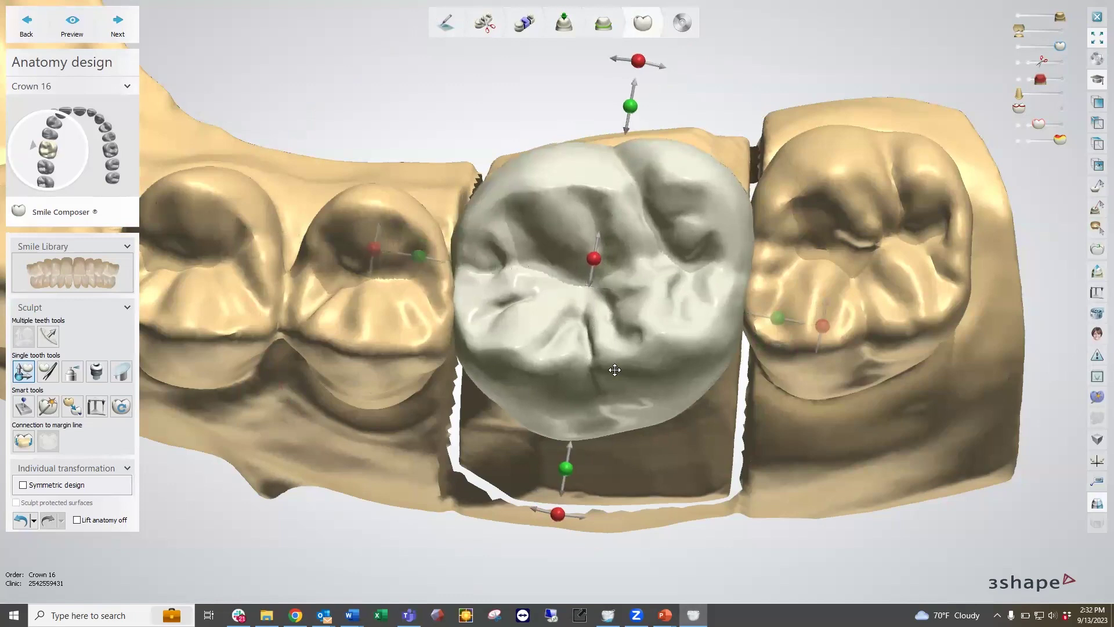
Tilt crown 16 about 2.6° in side view and lower it slightly toward the preparation.
right_click_drag(708, 391, 741, 250)
left_click_drag(617, 95, 629, 81)
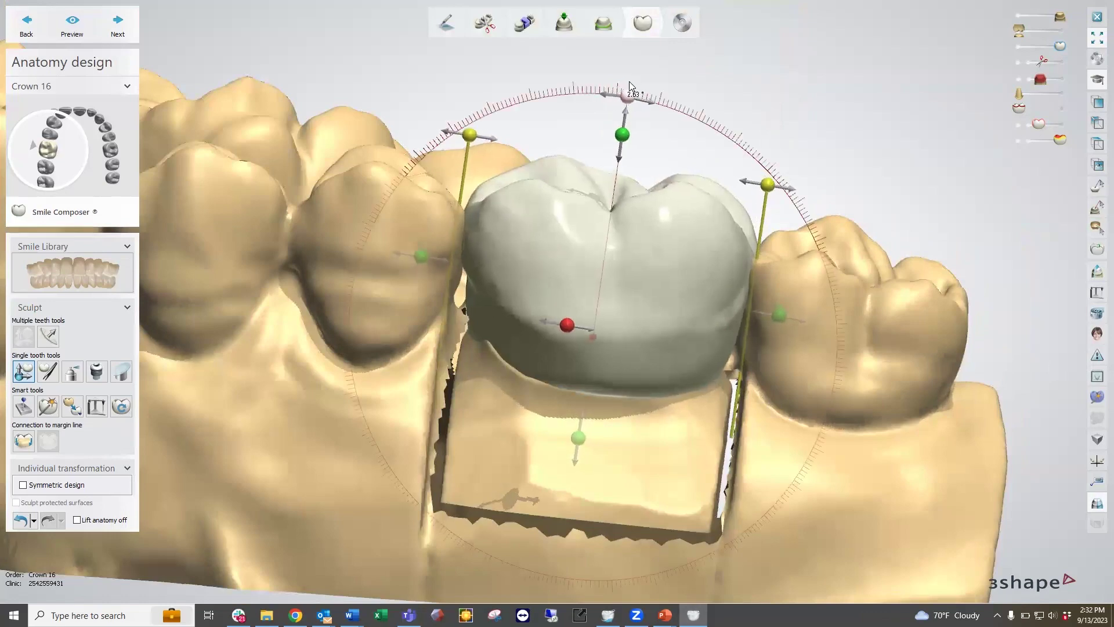
left_click_drag(634, 251, 633, 259)
Show the opposing jaw, rotate and nudge crown 16 slightly against it, and hide the opposing jaw again.
mouse_move(697, 349)
right_mouse_down()
mouse_move(611, 355)
mouse_move(715, 362)
right_mouse_up()
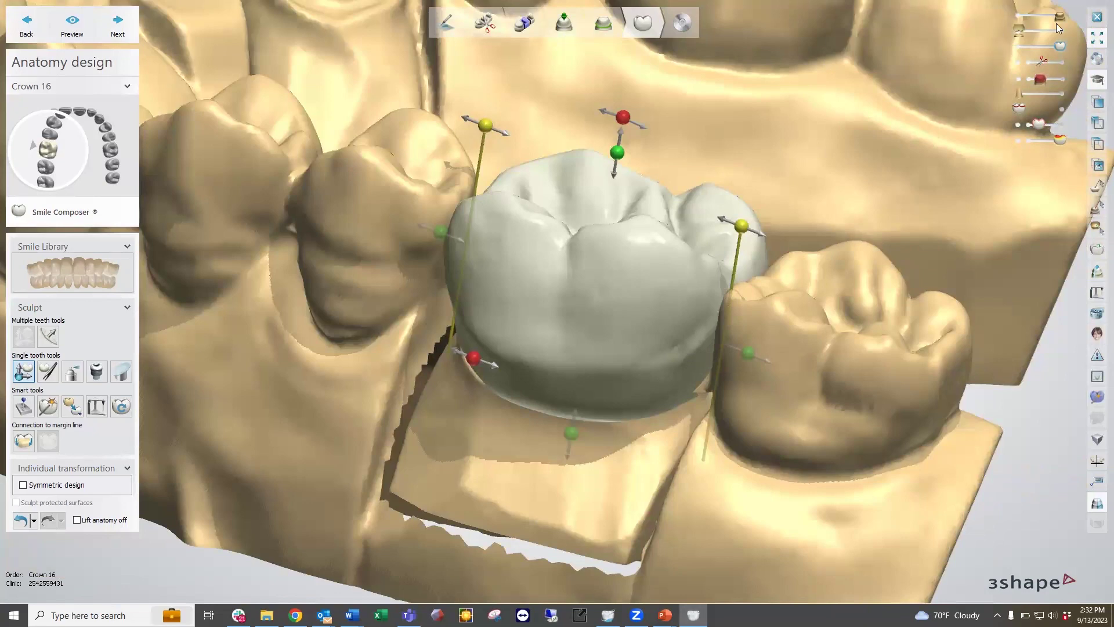
left_click_drag(1018, 28, 1058, 31)
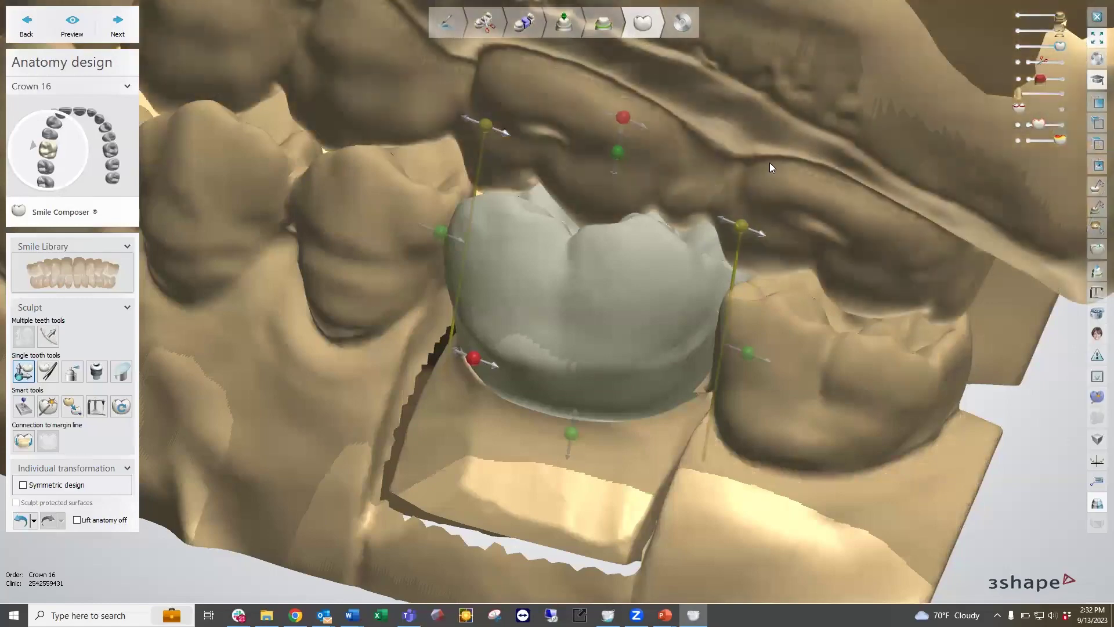
right_click_drag(675, 215, 788, 217)
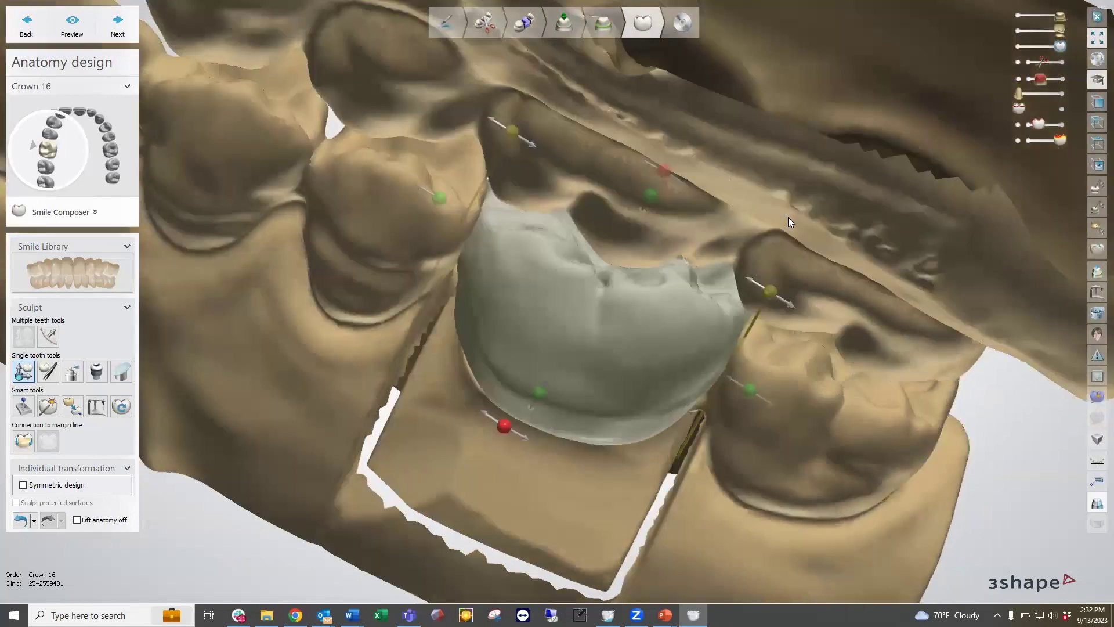
left_click_drag(504, 425, 494, 419)
left_click_drag(697, 361, 698, 363)
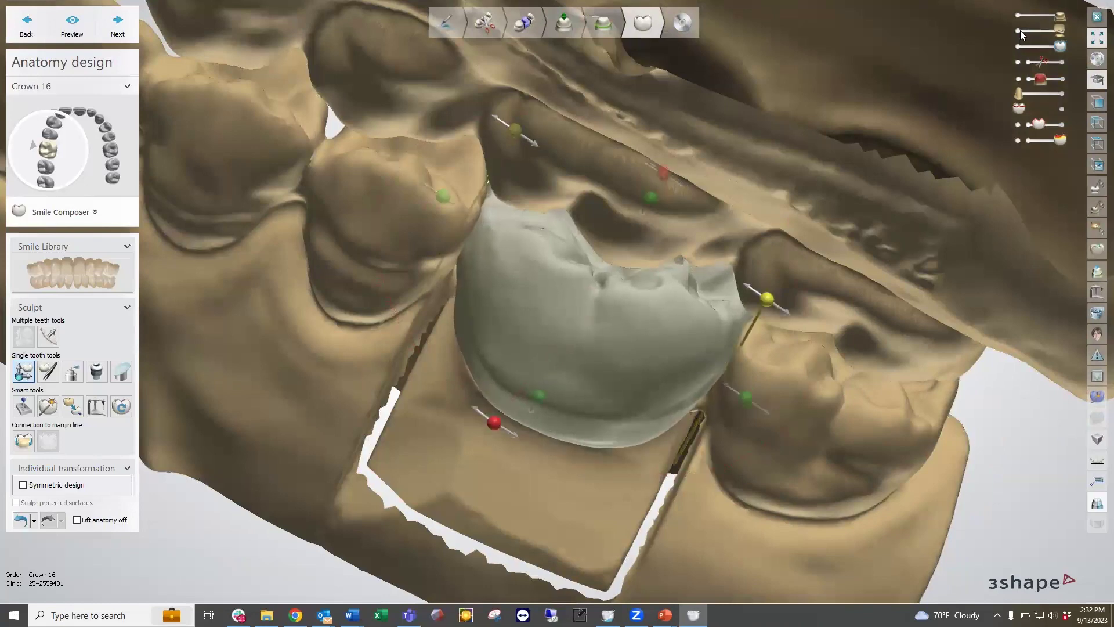
left_click(1020, 31)
Tilt crown 16 in side view to level it with the neighbouring teeth, and shift it slightly toward the preparation.
right_click_drag(614, 346, 639, 393)
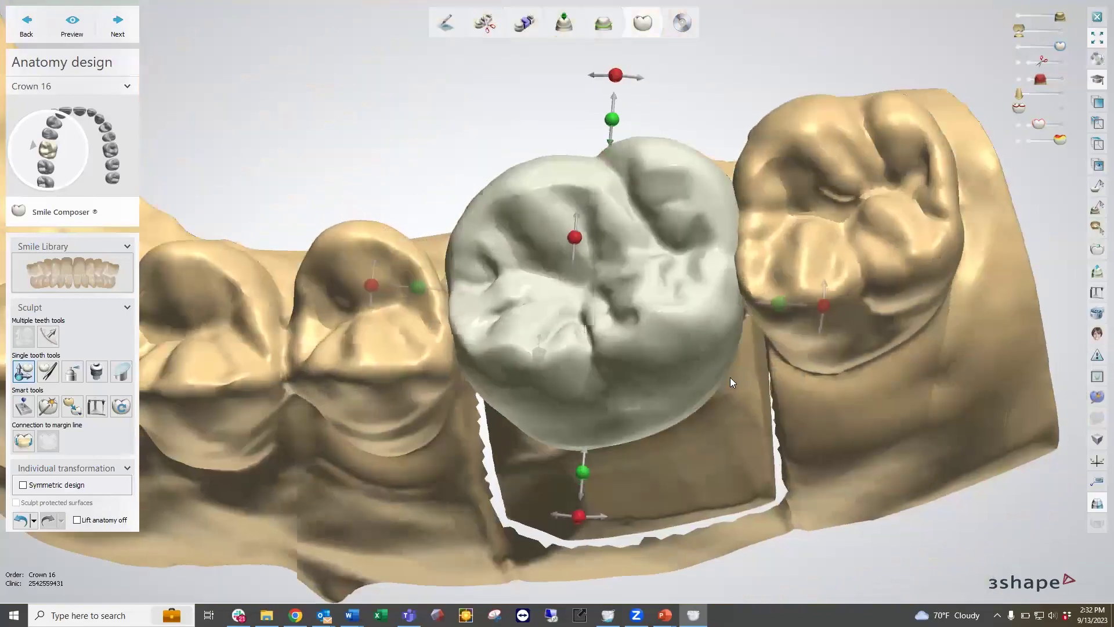
right_click_drag(730, 377, 709, 305)
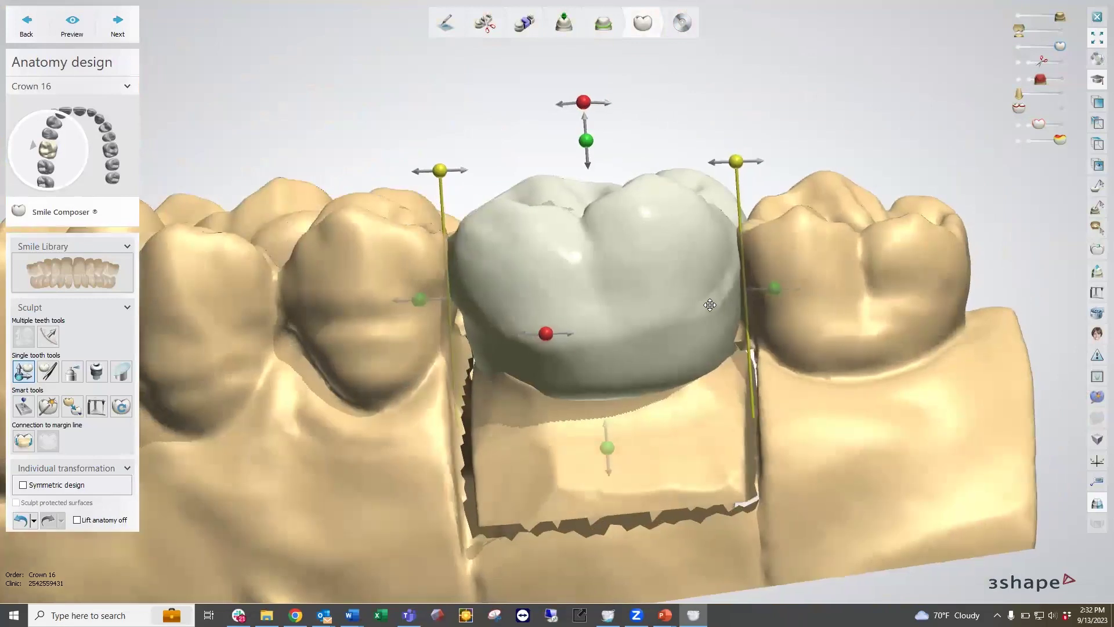
left_click_drag(584, 101, 610, 101)
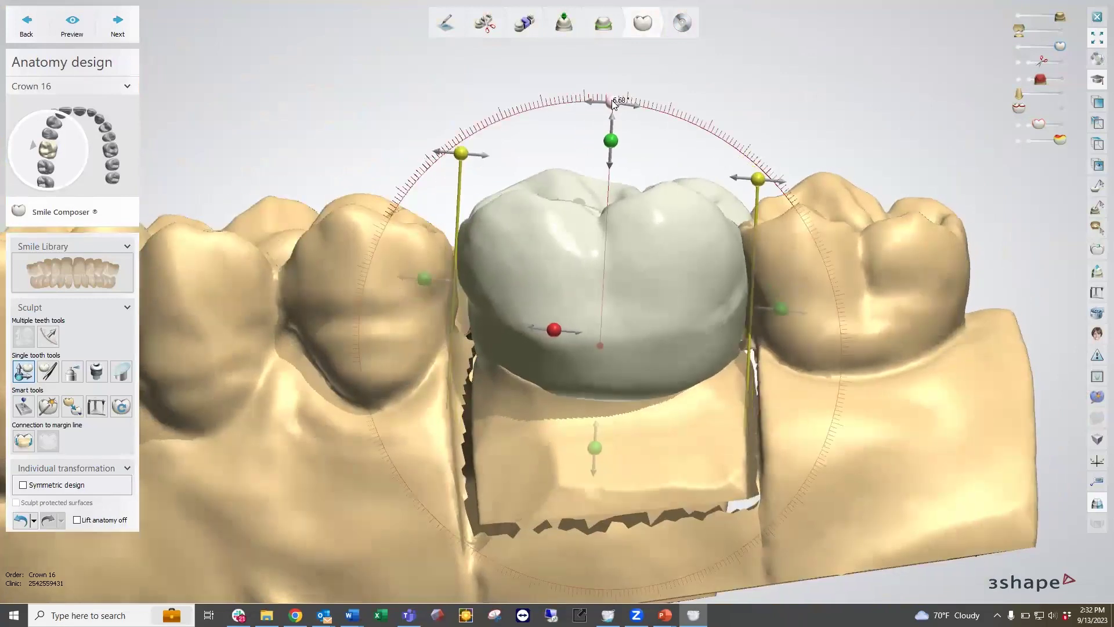
right_click_drag(651, 214, 647, 248)
mouse_move(597, 204)
left_mouse_down()
mouse_move(584, 199)
mouse_move(594, 217)
left_mouse_up()
right_click_drag(620, 250, 630, 319)
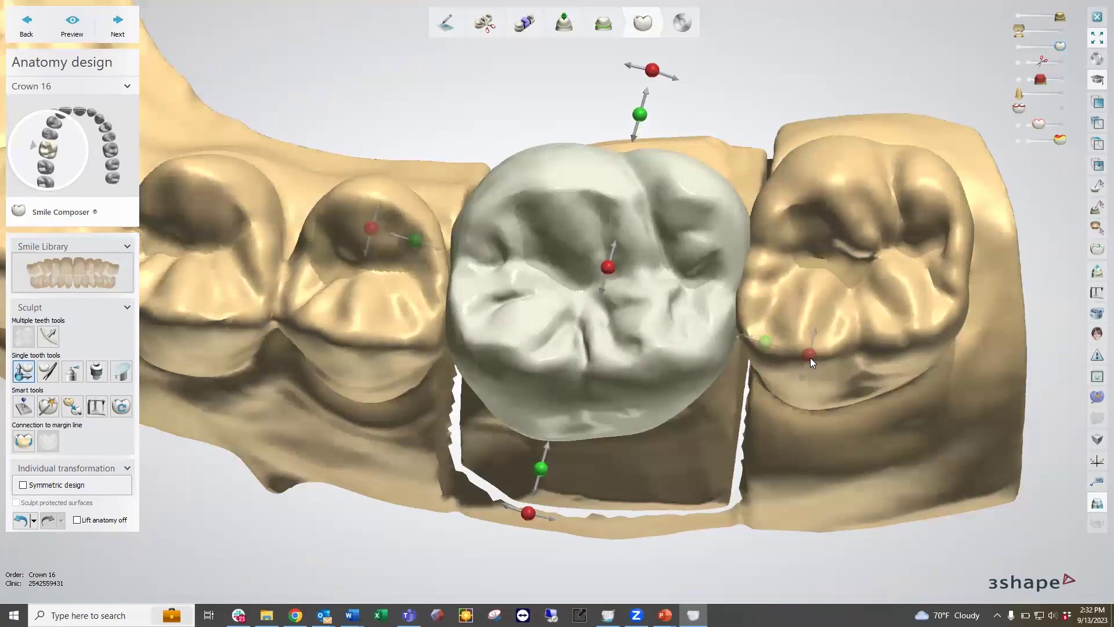
Use individual morphing to reshape the corner of crown 16 beside the orange cusp point, next to the premolar.
left_click(47, 370)
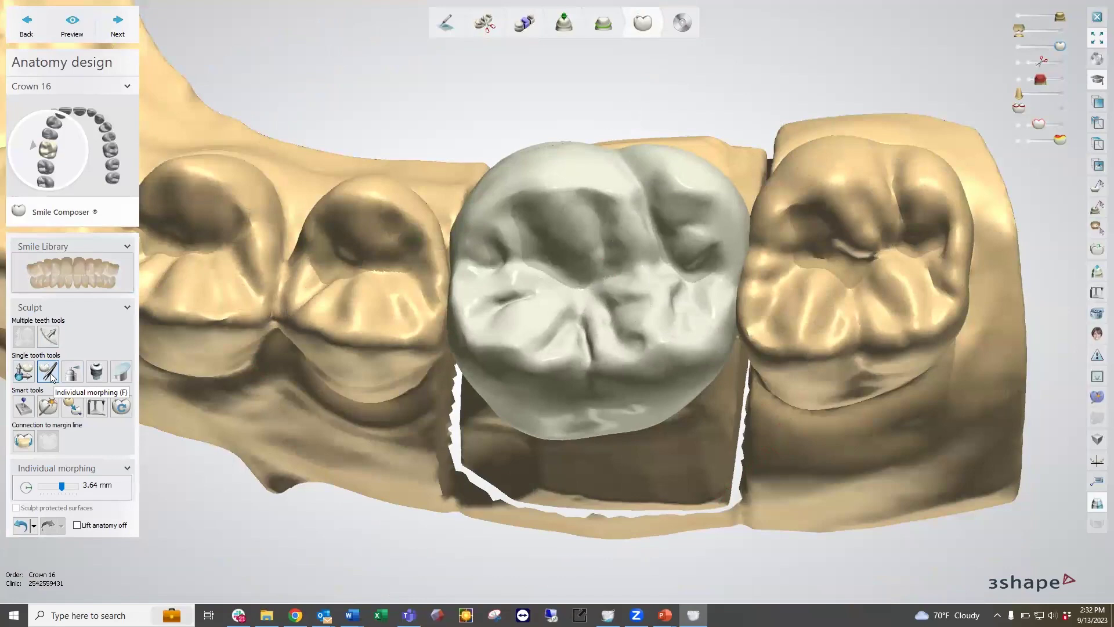
mouse_move(456, 267)
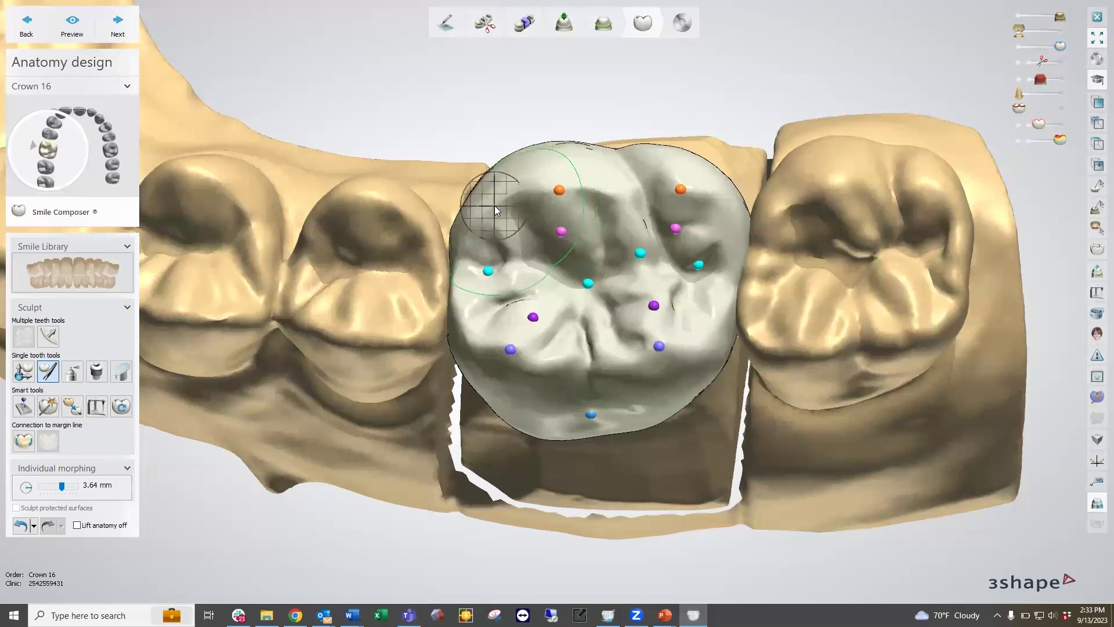
left_click_drag(494, 206, 493, 204)
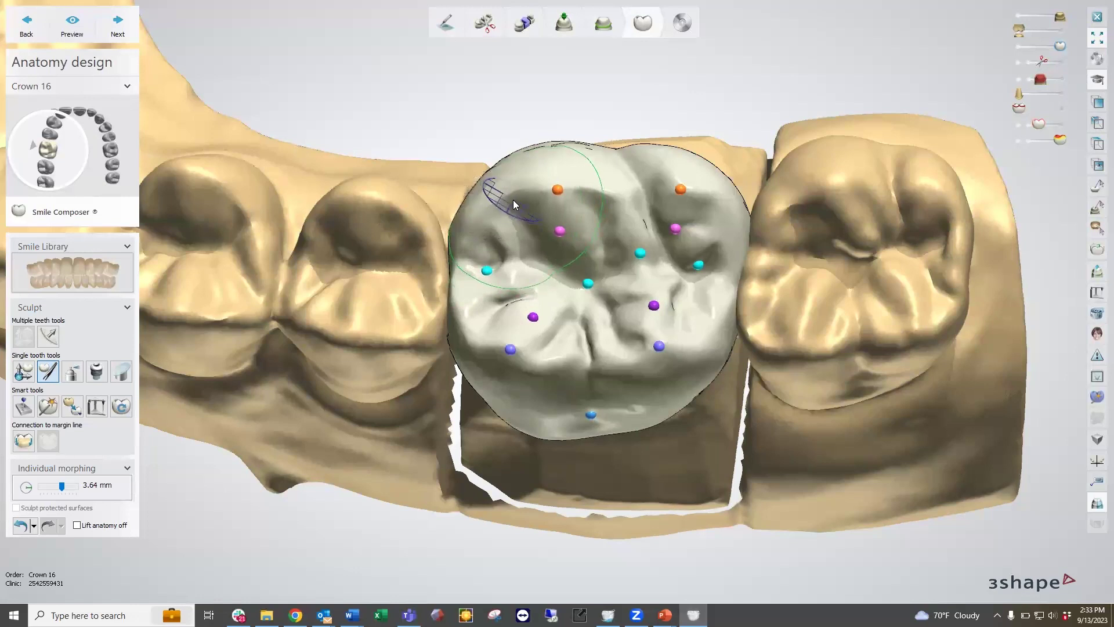
mouse_move(513, 200)
left_mouse_down()
mouse_move(482, 199)
mouse_move(490, 192)
mouse_move(488, 205)
left_mouse_up()
Morph down the outer ridges on crown 16's orange-point side, first next to the premolar and then next to the molar.
right_click_drag(524, 260, 520, 177)
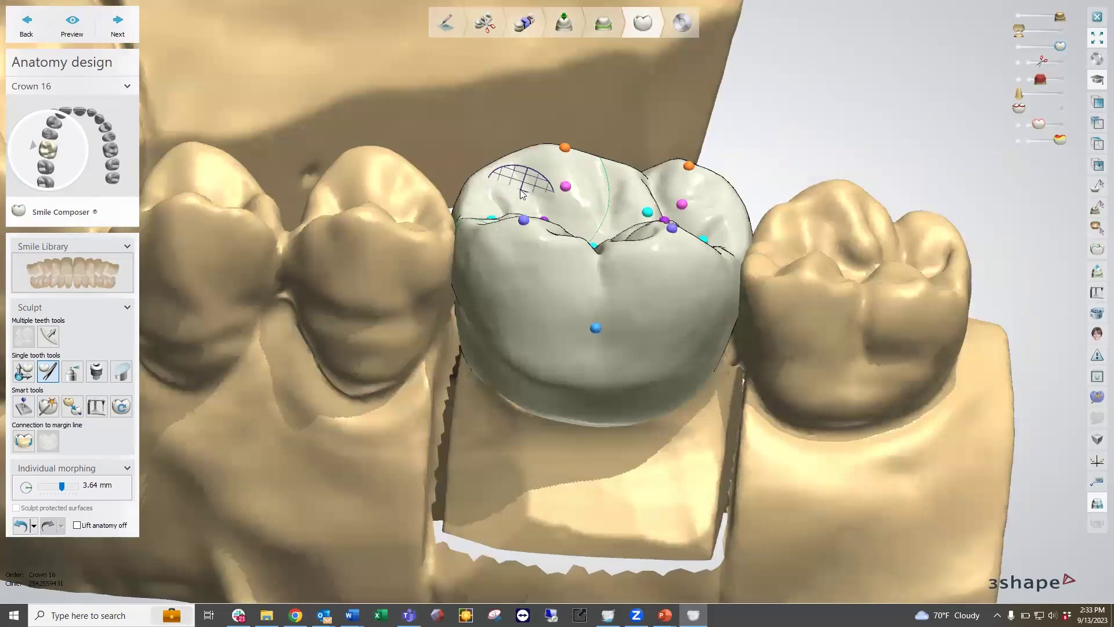
right_click_drag(518, 184, 496, 172)
scroll(497, 174, "up", 4)
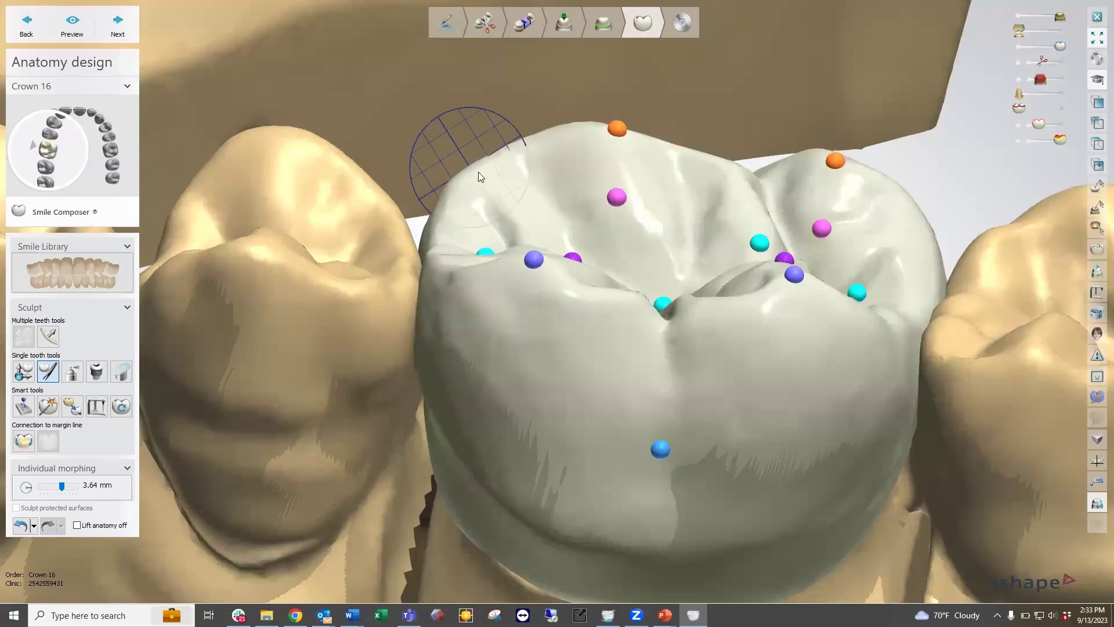
mouse_move(477, 171)
right_mouse_down()
mouse_move(499, 244)
mouse_move(473, 179)
mouse_move(473, 228)
right_mouse_up()
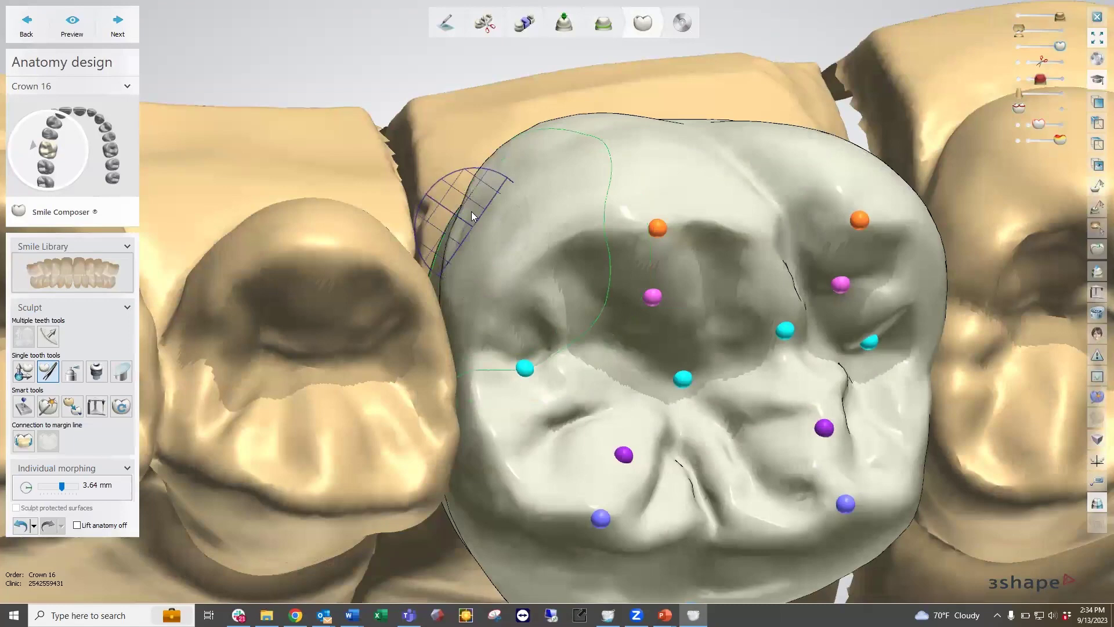
mouse_move(519, 288)
right_mouse_down()
mouse_move(505, 234)
mouse_move(529, 199)
mouse_move(520, 192)
right_mouse_up()
left_click_drag(477, 170, 465, 181)
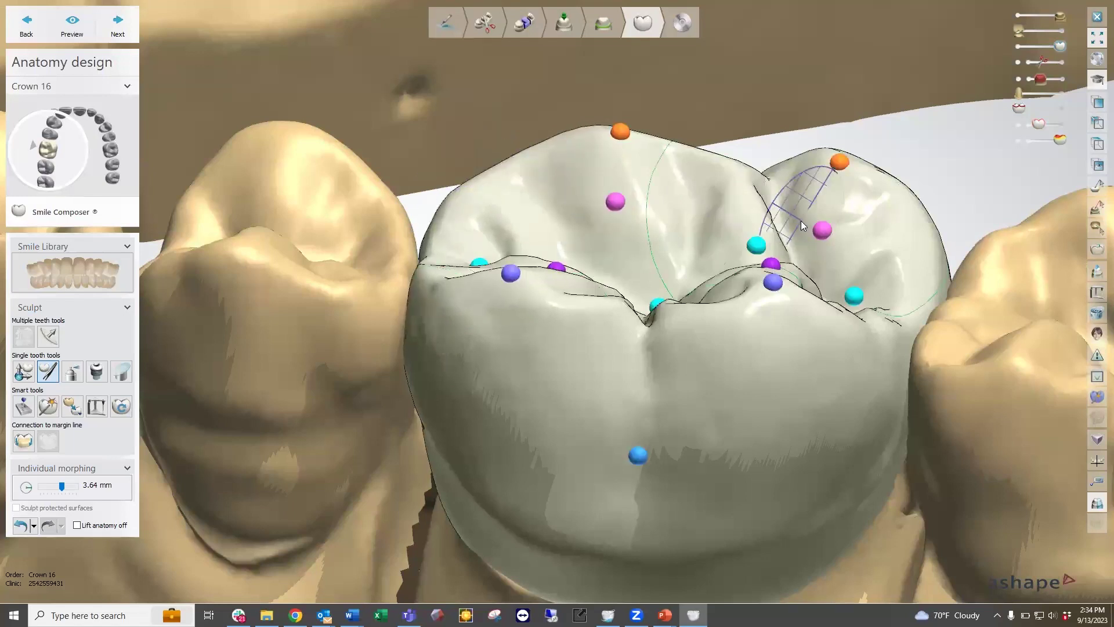
left_click_drag(906, 181, 908, 203)
Morph the ridges on the opposite cusp side of crown 16, next to the premolar and next to the molar.
right_click_drag(872, 344, 888, 473)
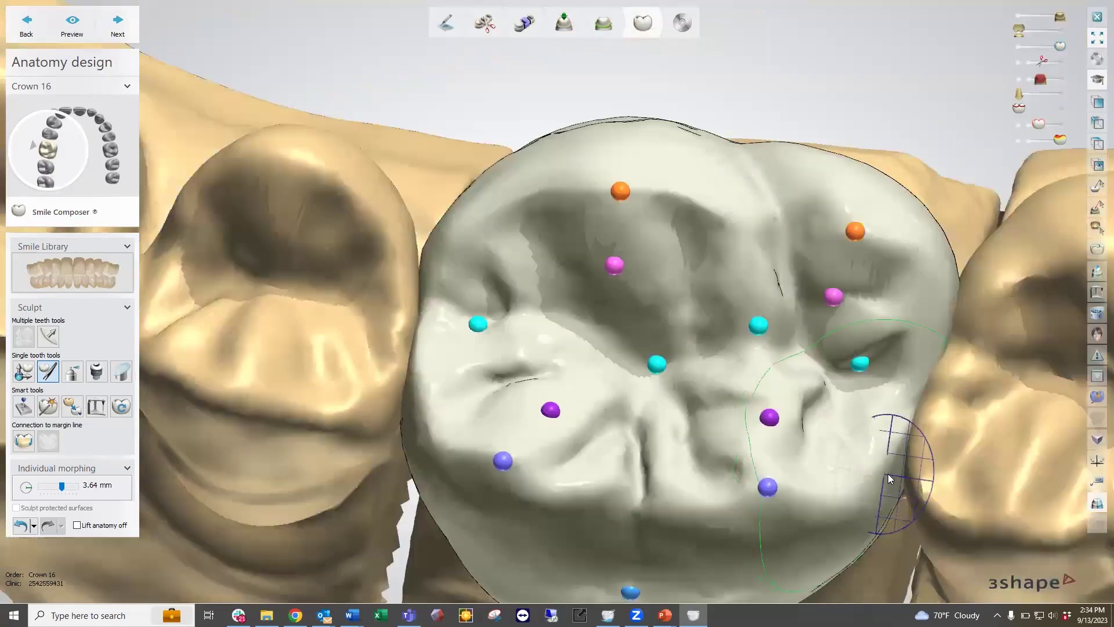
mouse_move(890, 483)
right_mouse_down()
mouse_move(783, 473)
mouse_move(789, 411)
mouse_move(673, 401)
mouse_move(567, 426)
mouse_move(625, 367)
right_mouse_up()
left_click_drag(820, 118, 821, 128)
mouse_move(484, 176)
left_mouse_down()
mouse_move(385, 217)
mouse_move(372, 240)
left_mouse_up()
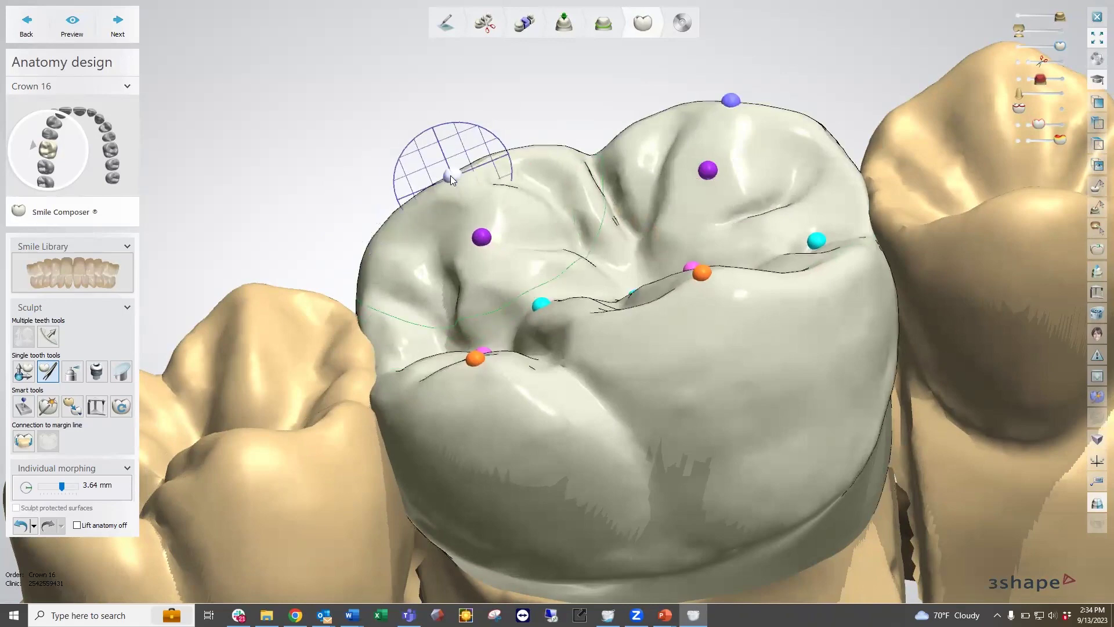
Raise the two blue-violet cusp points of crown 16 together slightly, using a 2.17 mm morphing radius.
scroll(451, 177, "down", 4, "ctrl")
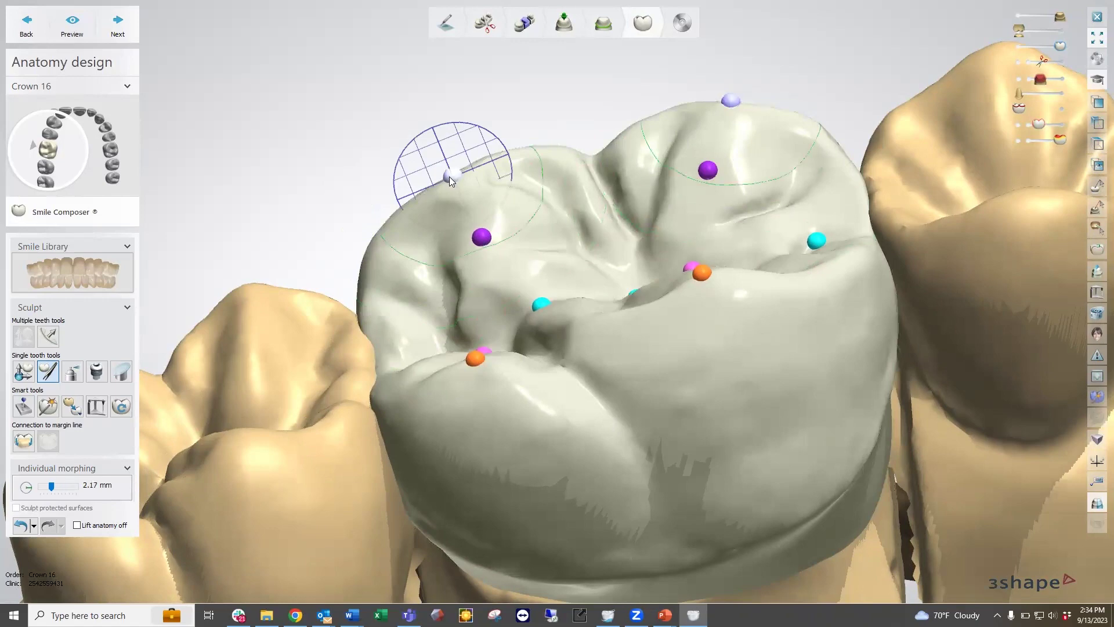
mouse_move(450, 180)
left_mouse_down()
mouse_move(446, 155)
mouse_move(445, 169)
left_mouse_up()
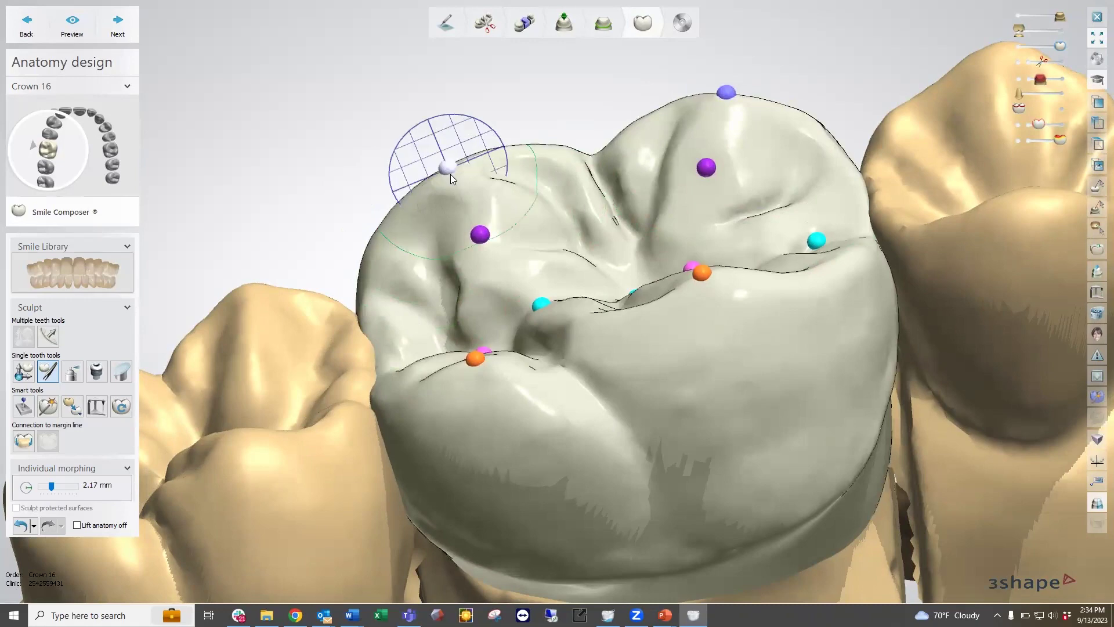
scroll(447, 169, "up", 5, "ctrl")
scroll(447, 168, "down", 5, "ctrl")
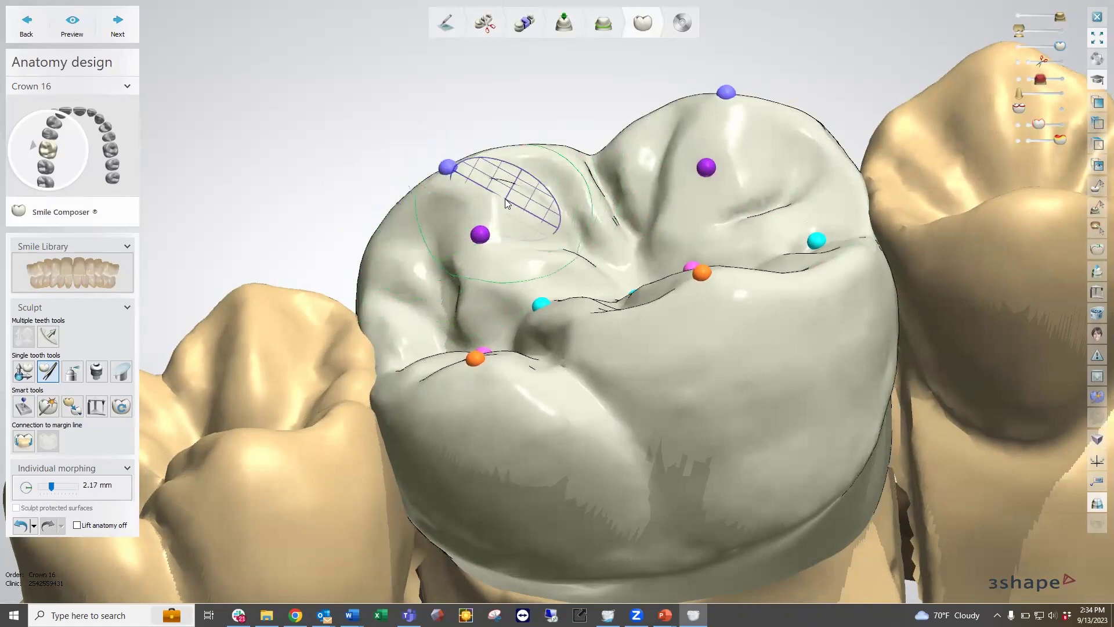
Narrow the morphing radius to 1.68 mm and raise both blue-violet cusp points further, declining to turn on Filter Keys.
scroll(506, 202, "up", 3, "ctrl")
scroll(506, 203, "down", 5, "ctrl")
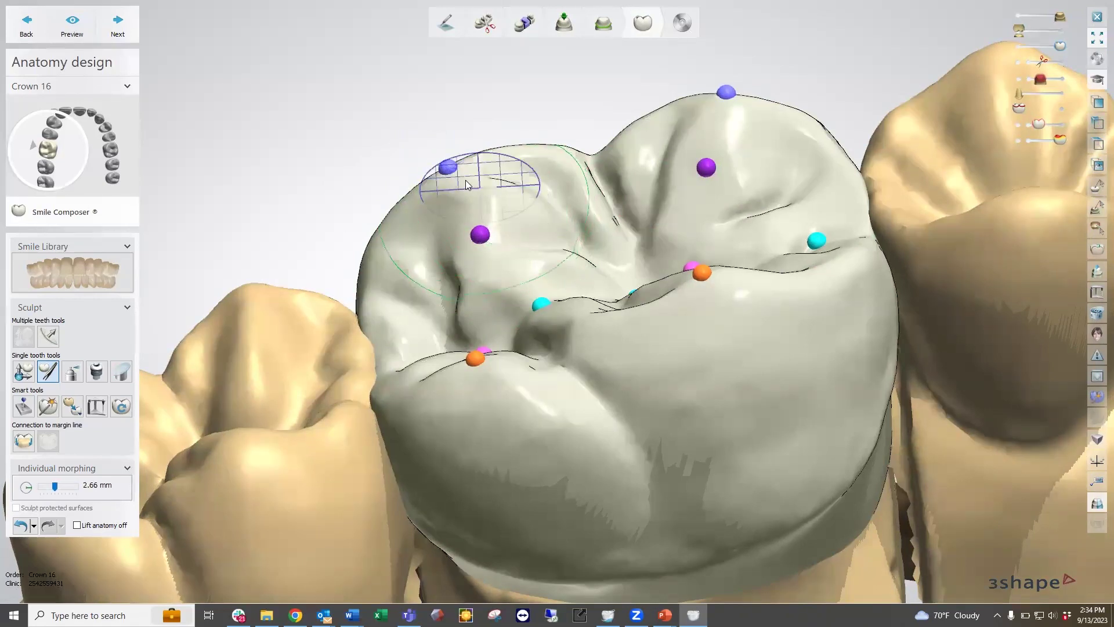
scroll(448, 172, "up", 2, "ctrl")
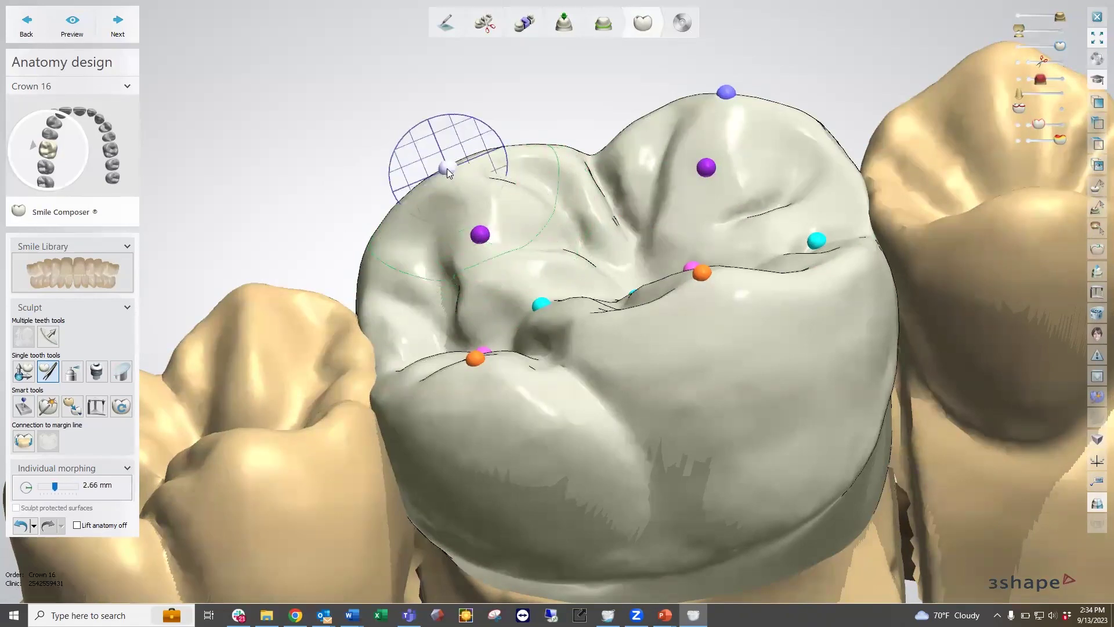
scroll(448, 173, "up", 2, "ctrl")
scroll(448, 172, "down", 4, "ctrl")
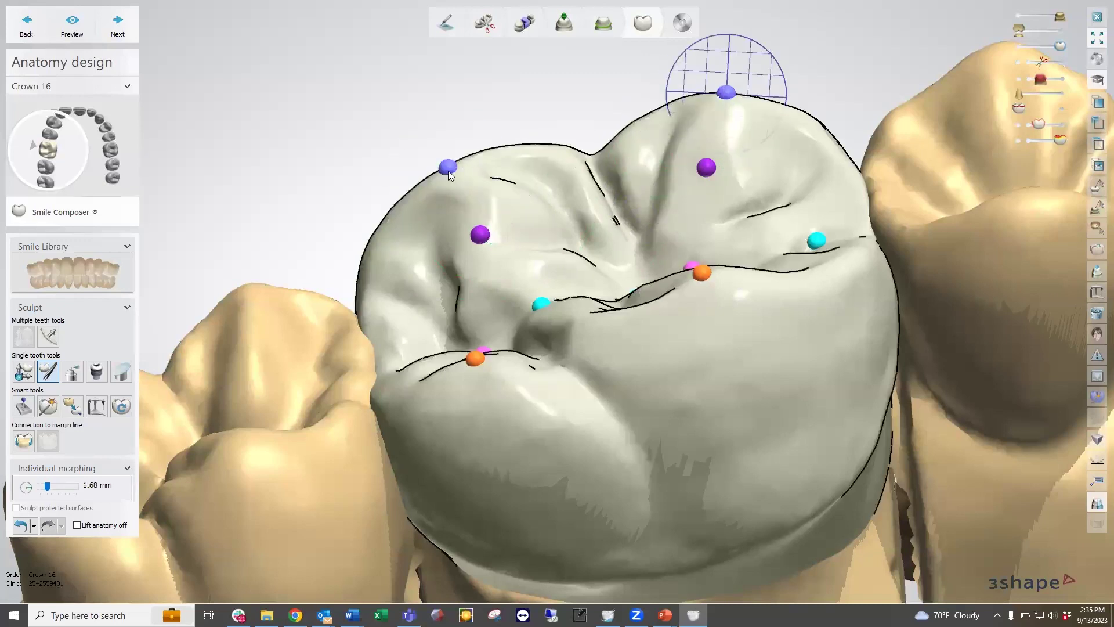
key("ctrl")
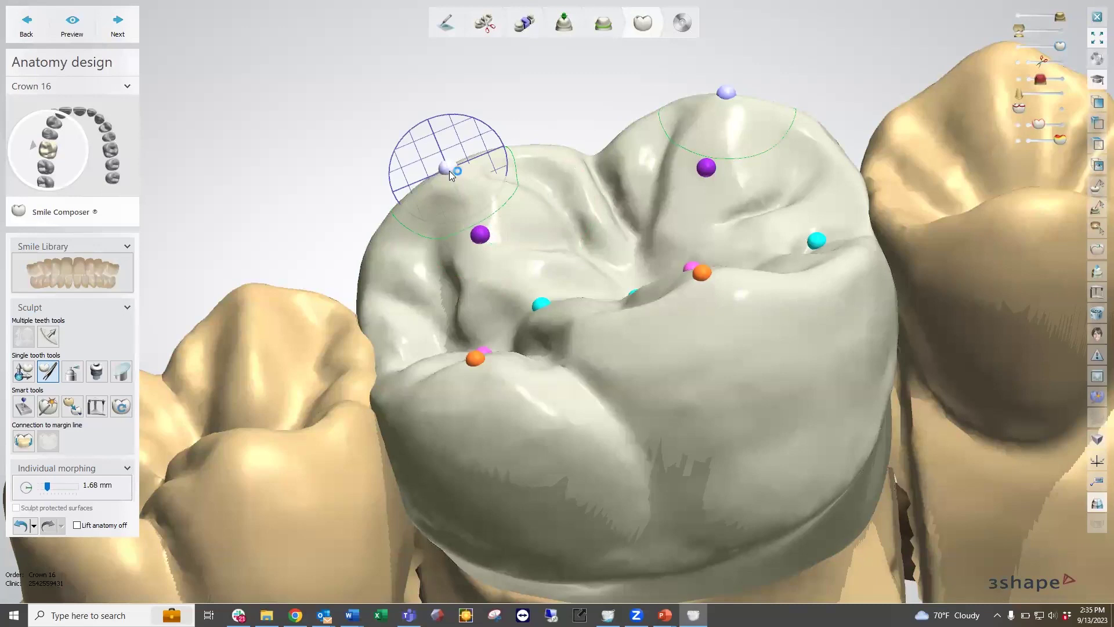
left_click(450, 173)
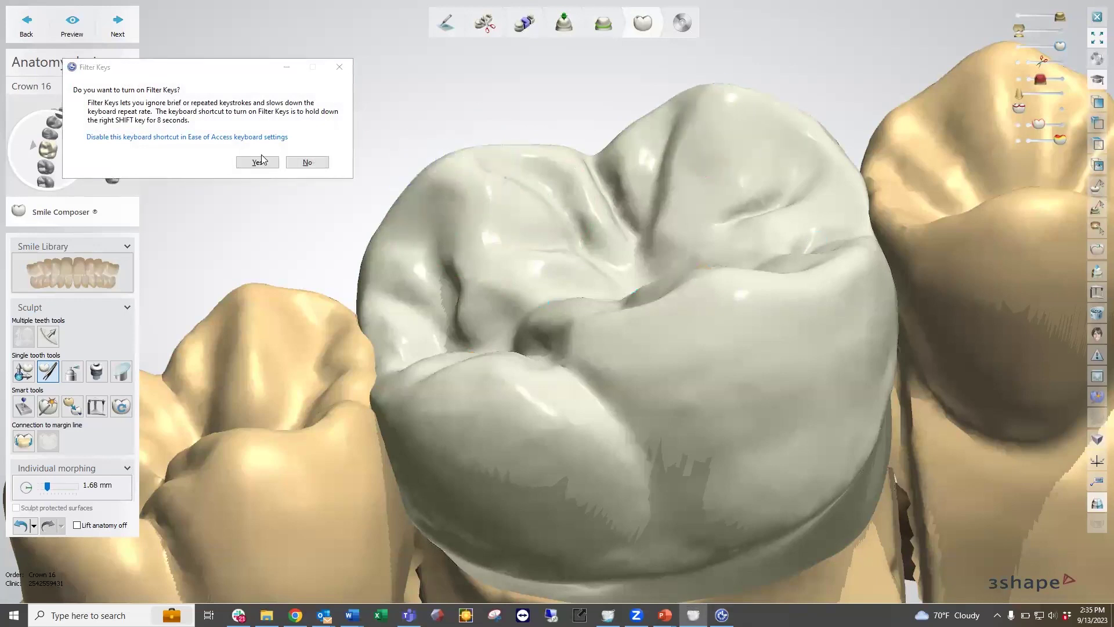
left_click(307, 161)
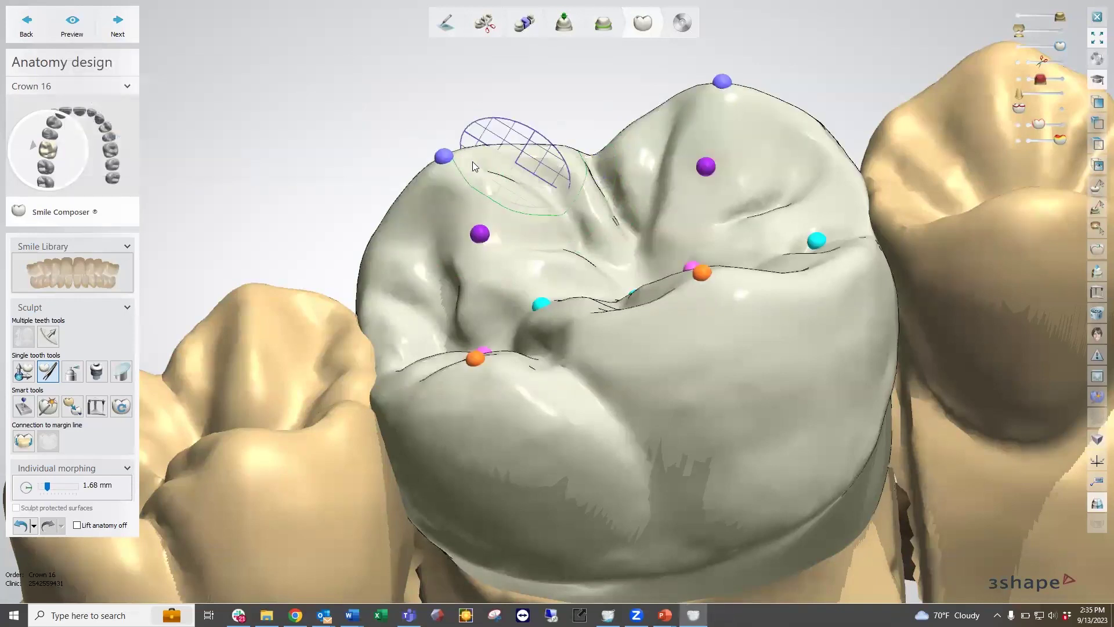
left_click_drag(451, 159, 452, 155)
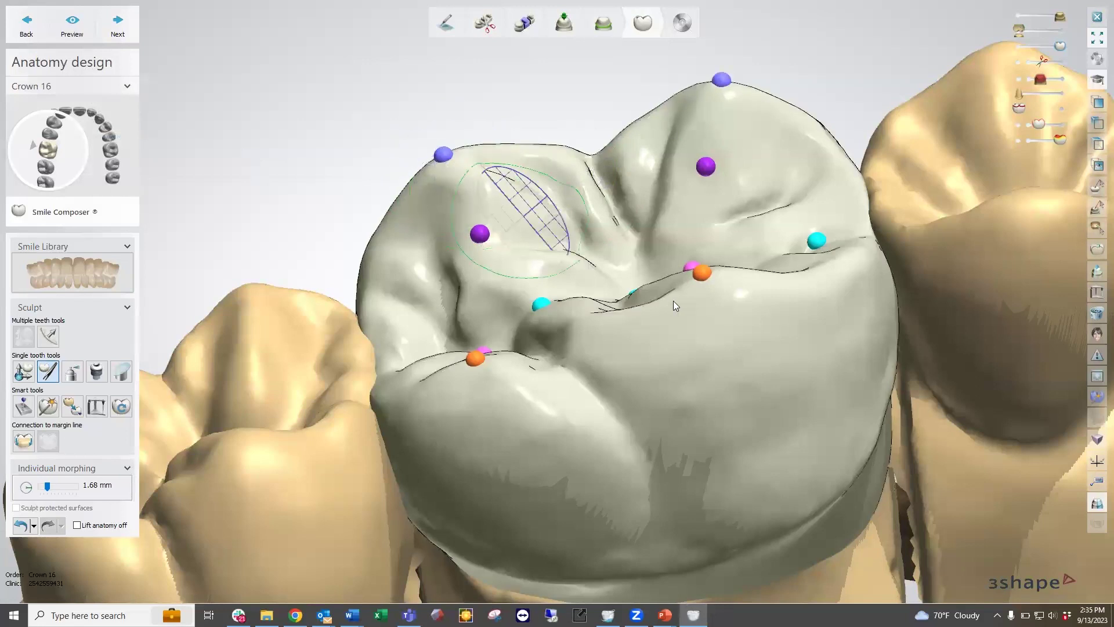
Morph the blue-violet cusp slopes from the molar side across to the premolar side, narrowing the morphing radius to 0.70 mm.
right_click_drag(690, 283, 687, 252)
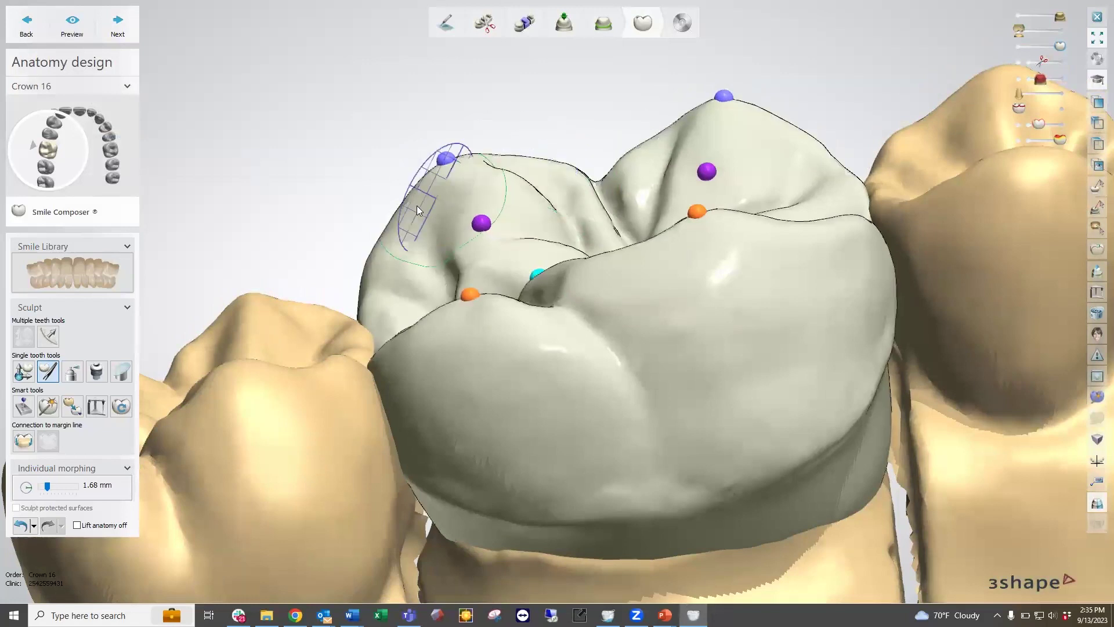
left_click_drag(391, 225, 398, 230)
left_click_drag(529, 161, 530, 167)
left_click_drag(675, 130, 666, 129)
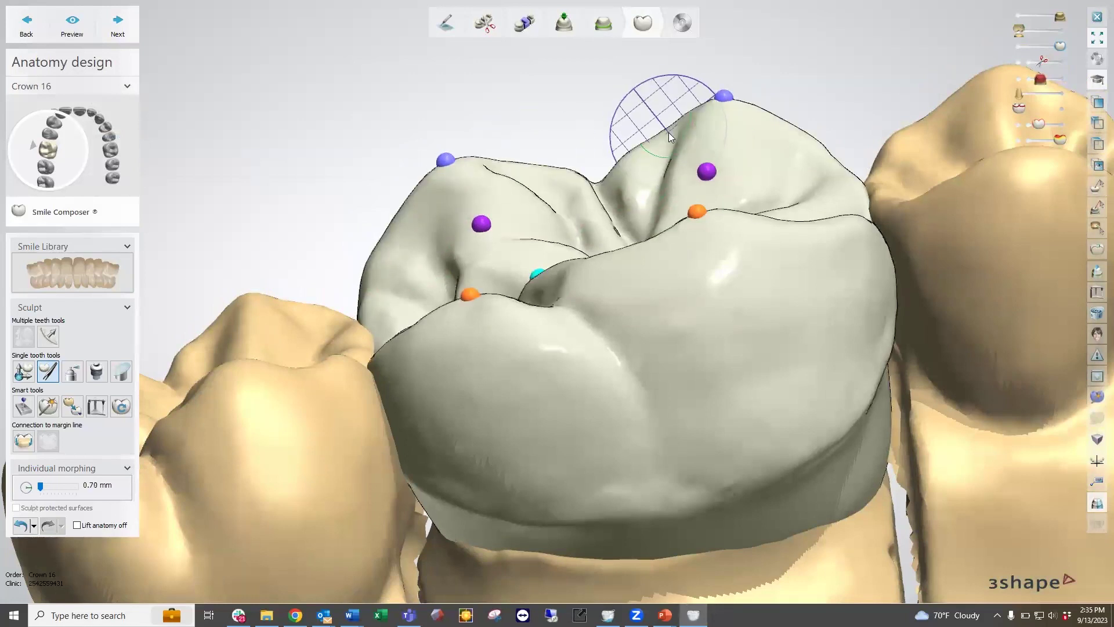
left_click_drag(671, 127, 673, 130)
left_click_drag(784, 124, 785, 130)
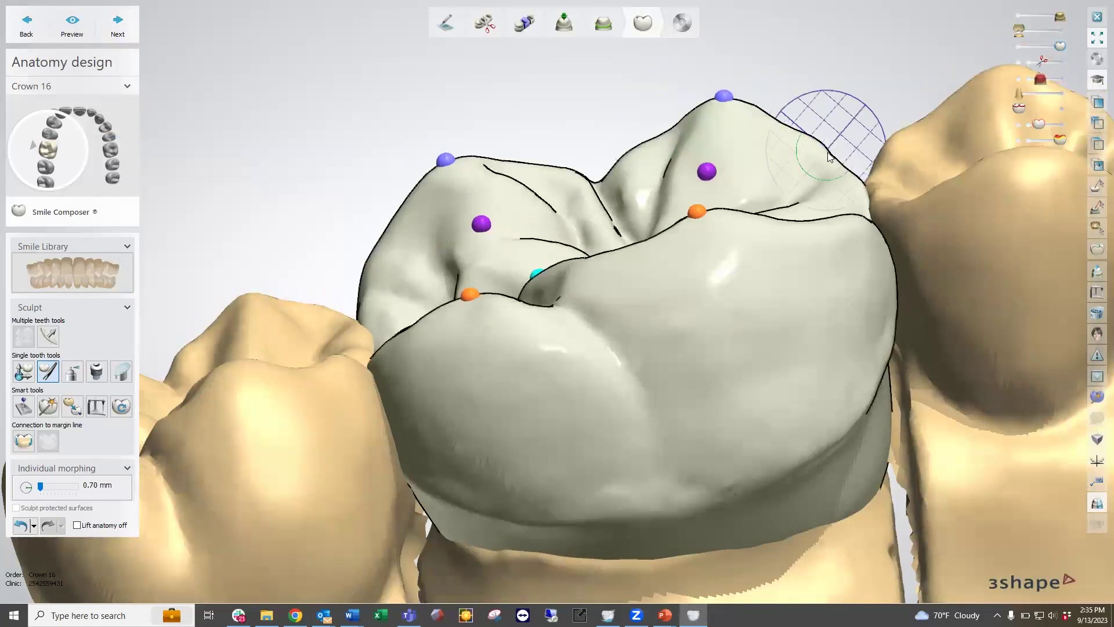
left_click_drag(843, 165, 847, 158)
Widen the morphing radius to 4.62 mm and lower both blue-violet cusp points together.
scroll(686, 110, "down", 2)
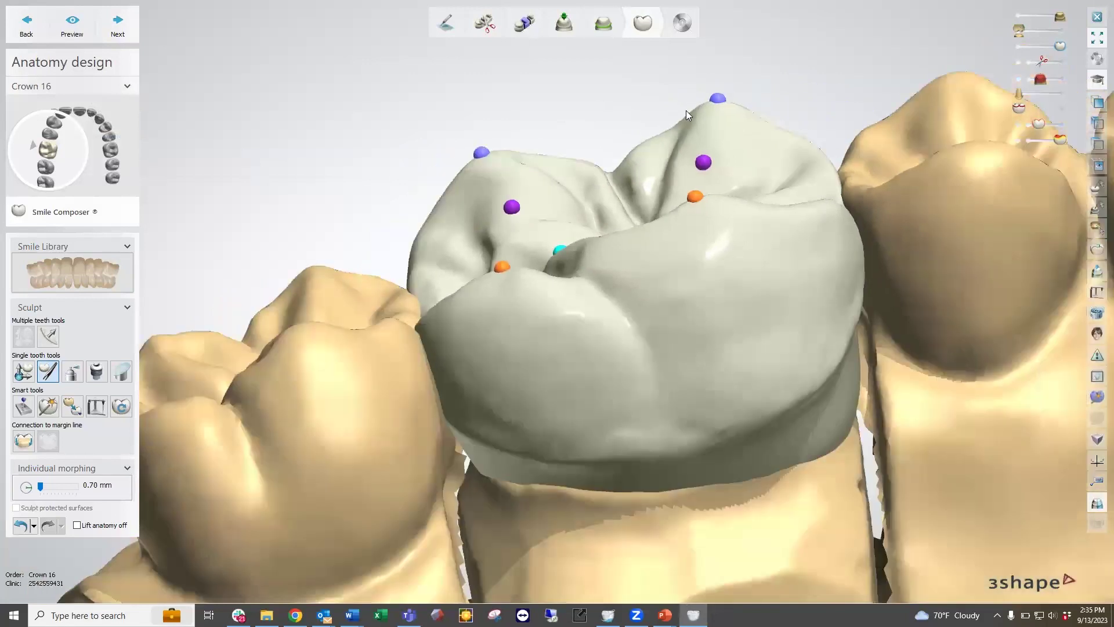
left_click(718, 102)
scroll(718, 102, "up", 6, "shift")
left_click_drag(718, 103, 718, 102)
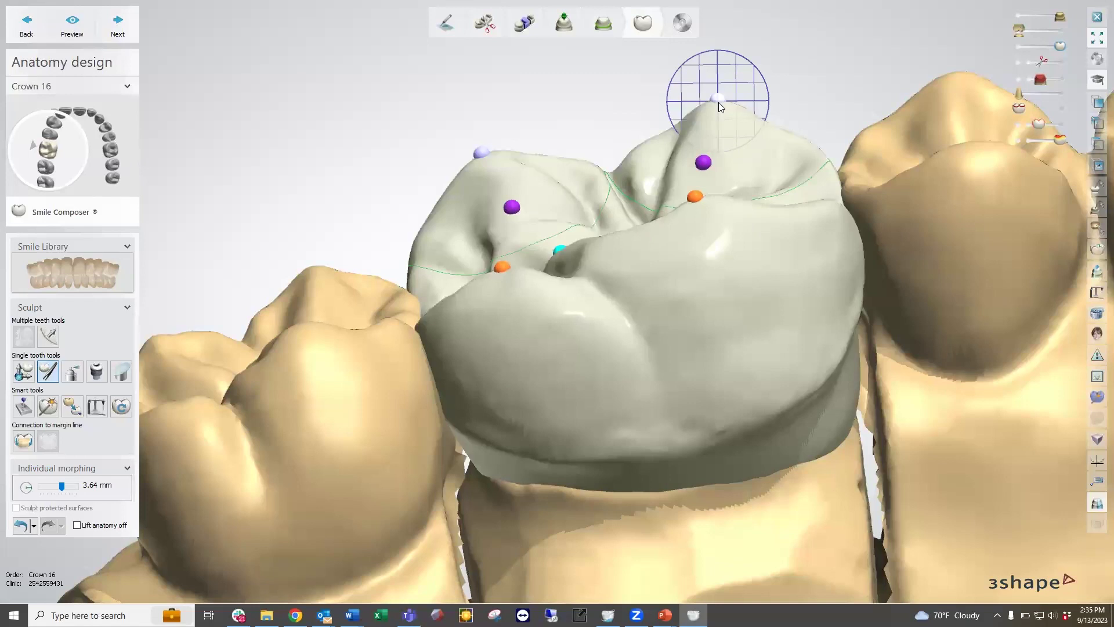
scroll(718, 102, "up", 2, "shift")
scroll(718, 102, "up", 2, "shift")
left_click_drag(719, 102, 718, 108)
left_click_drag(719, 115, 719, 122)
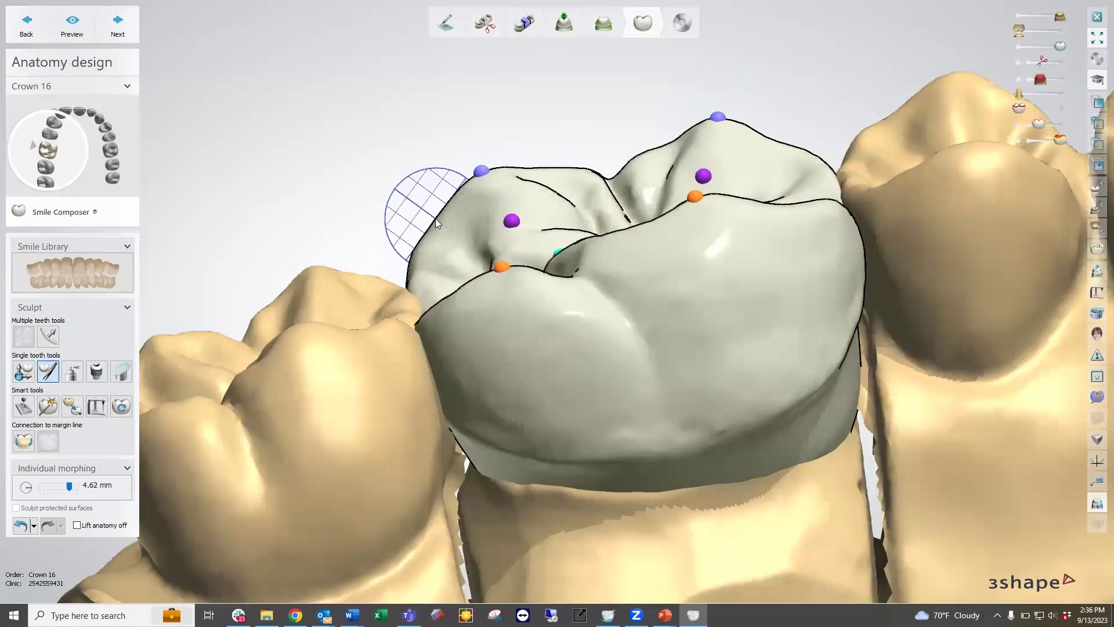
Adjust the central cyan fossa point with a 1.68 mm morphing radius and reshape the marginal ridge next to the premolar.
mouse_move(436, 218)
right_mouse_down()
mouse_move(650, 233)
mouse_move(723, 254)
mouse_move(697, 310)
mouse_move(637, 323)
right_mouse_up()
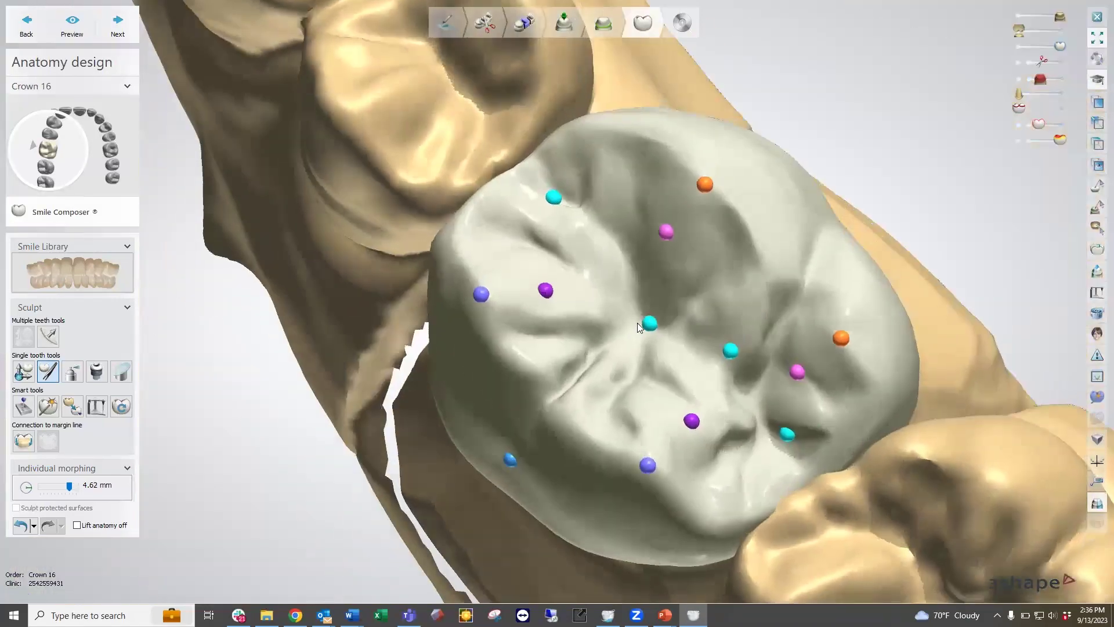
scroll(651, 324, "down", 5, "ctrl")
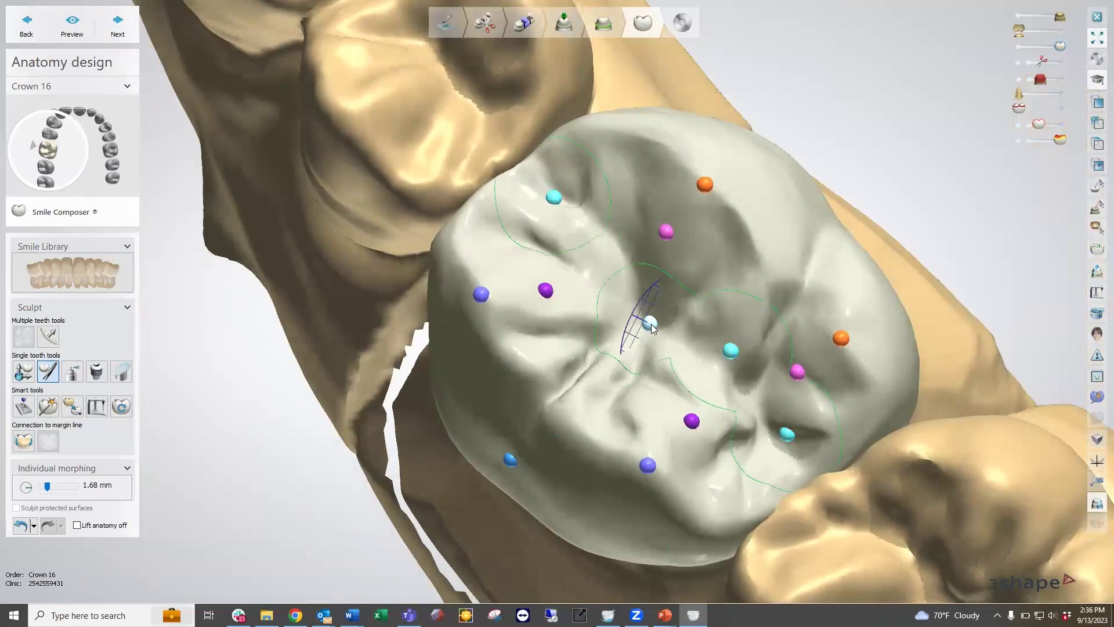
mouse_move(651, 324)
left_mouse_down()
mouse_move(640, 329)
mouse_move(650, 320)
left_mouse_up()
right_click_drag(657, 307, 637, 230)
left_click_drag(532, 150, 534, 145)
right_click_drag(590, 152, 593, 145)
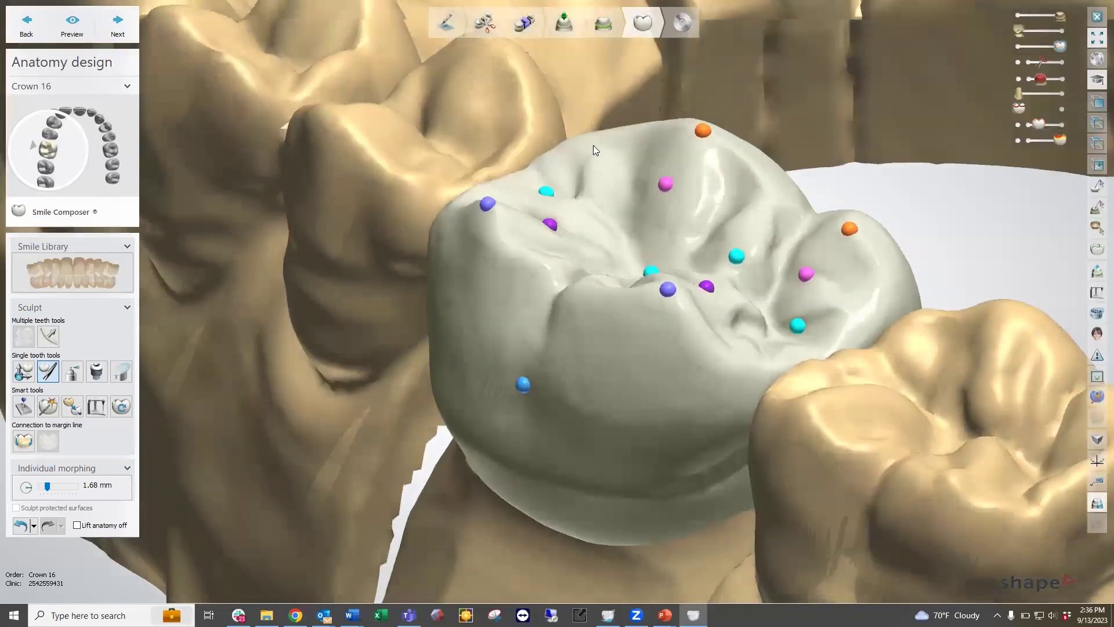
left_click_drag(531, 172, 550, 186)
Morph the inner slope of the large orange-point cusp, beside its premolar-side ridge and near the central fossa.
mouse_move(550, 185)
right_mouse_down()
mouse_move(630, 168)
mouse_move(624, 183)
mouse_move(721, 227)
right_mouse_up()
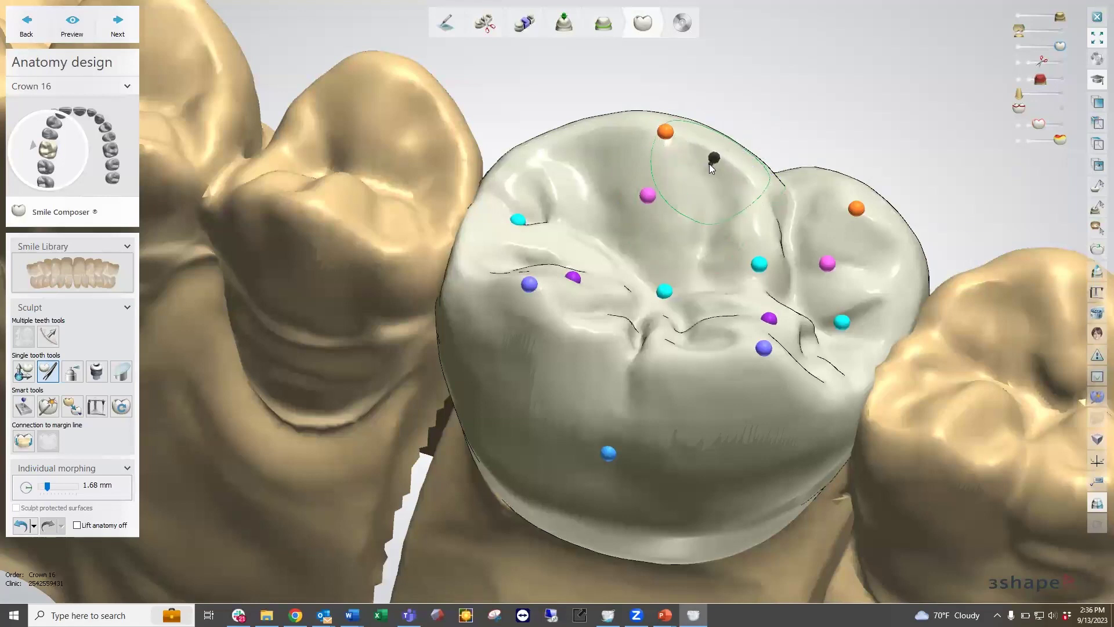
left_click_drag(593, 150, 593, 149)
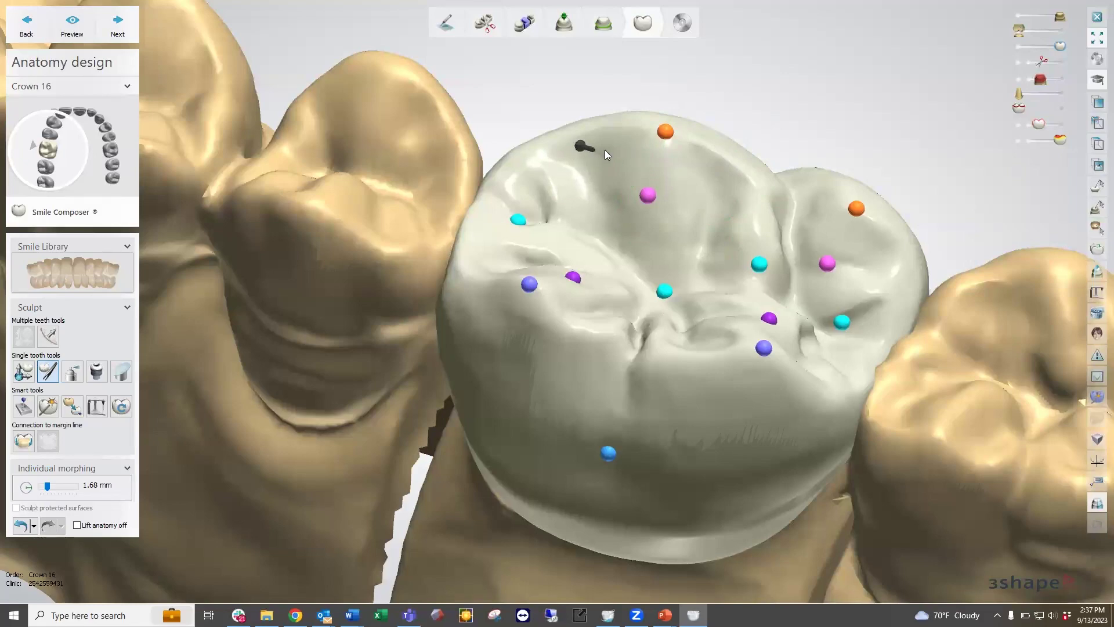
mouse_move(604, 149)
left_mouse_down()
mouse_move(609, 48)
mouse_move(609, 226)
mouse_move(613, 76)
mouse_move(613, 165)
mouse_move(614, 152)
left_mouse_up()
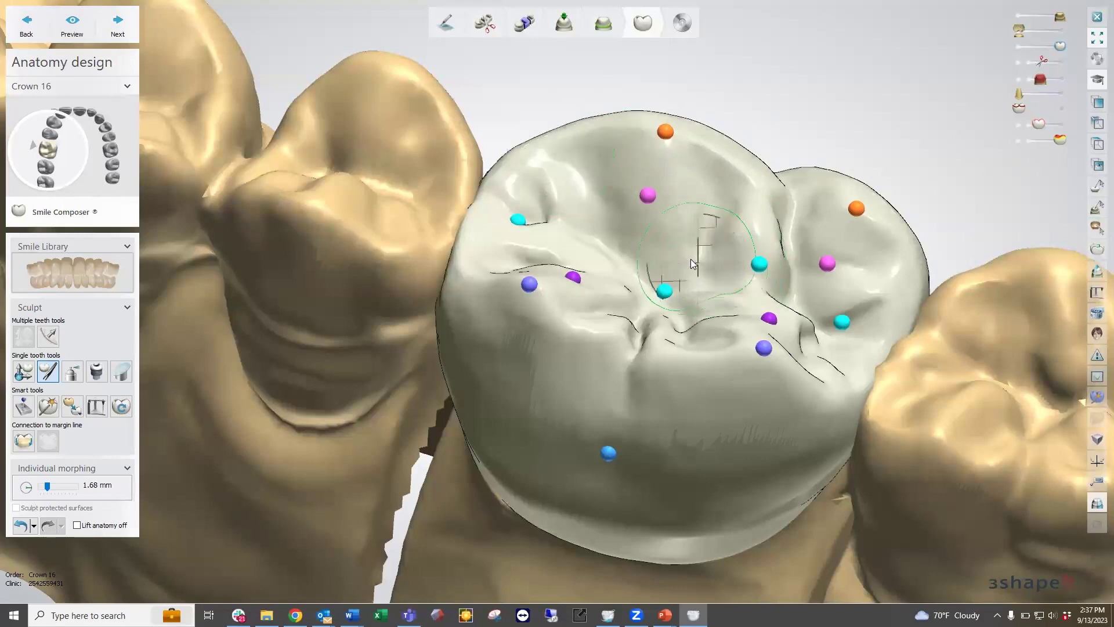
left_click_drag(658, 249, 665, 252)
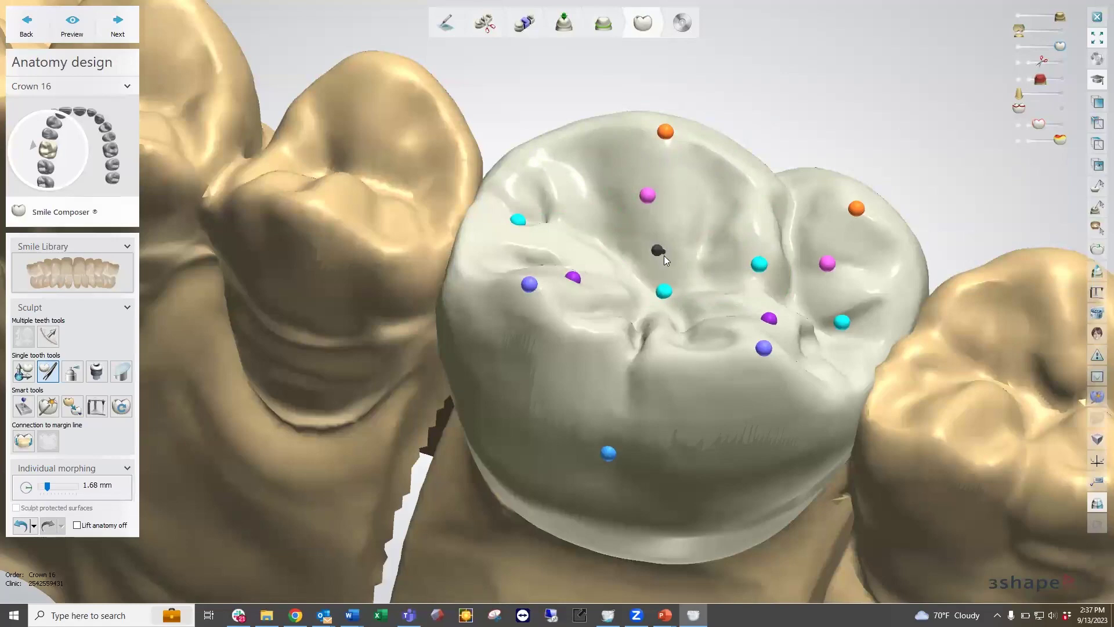
left_click_drag(662, 241, 664, 221)
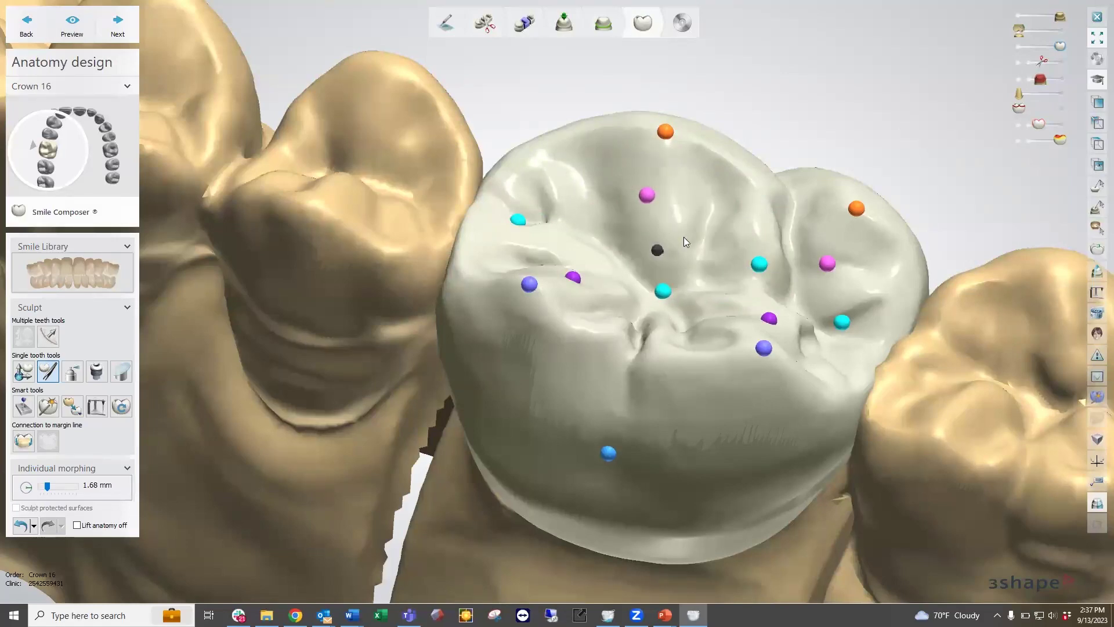
Morph the orange-side corner outward beside the premolar, and pull in the side facing the molar with a 3.15 mm radius.
right_click_drag(719, 284, 755, 326)
right_click_drag(875, 320, 875, 351)
right_click_drag(883, 389, 887, 381)
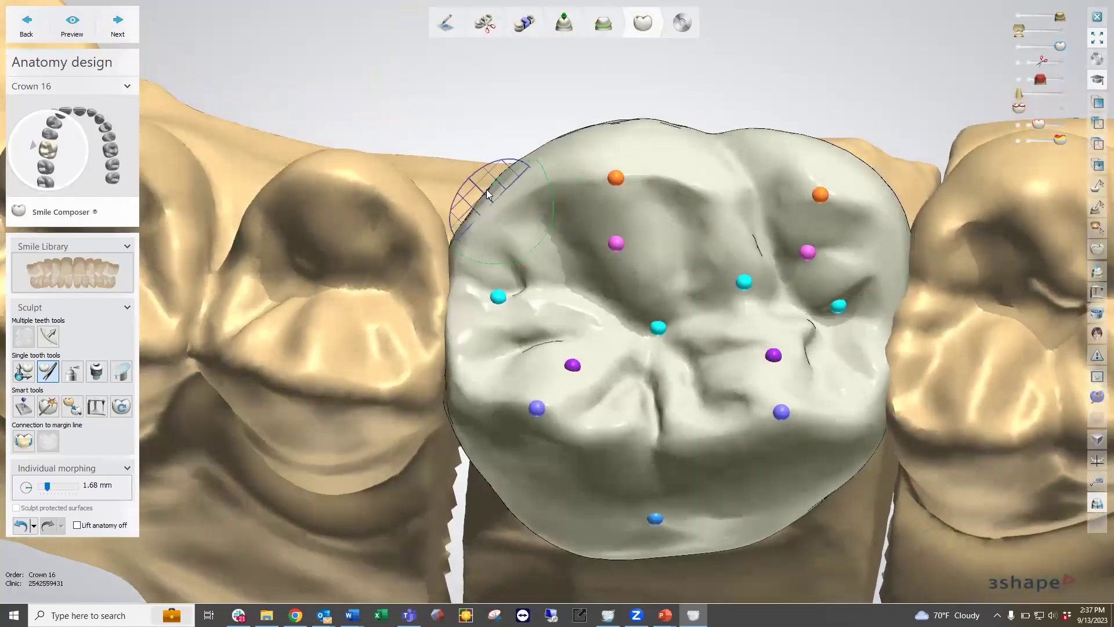
left_click_drag(486, 189, 480, 186)
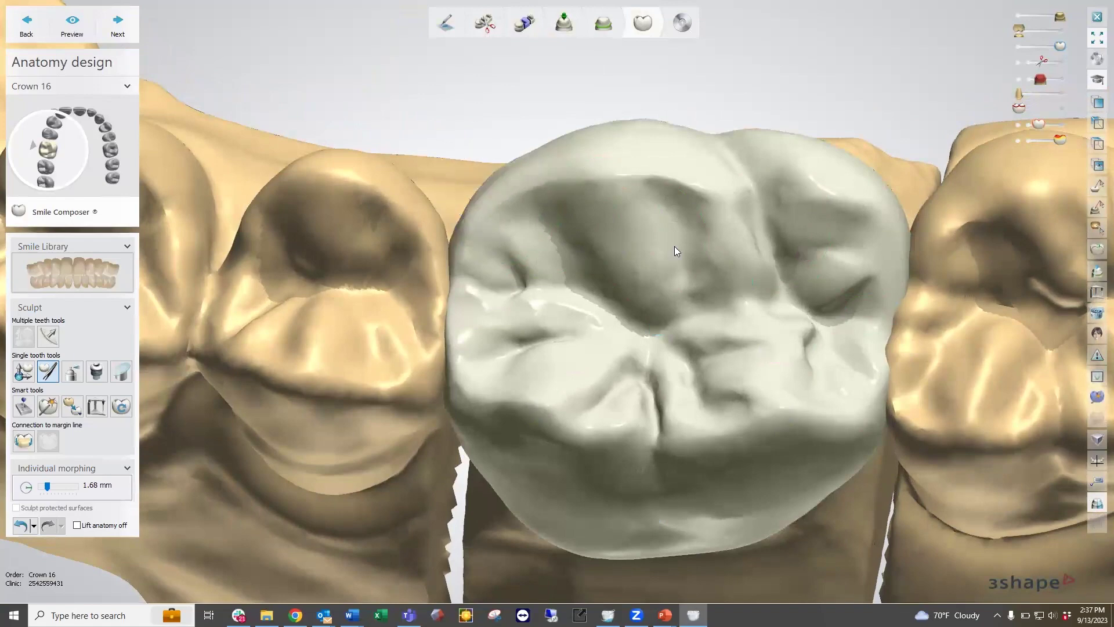
scroll(909, 235, "up", 7, "shift")
left_click_drag(909, 235, 897, 234)
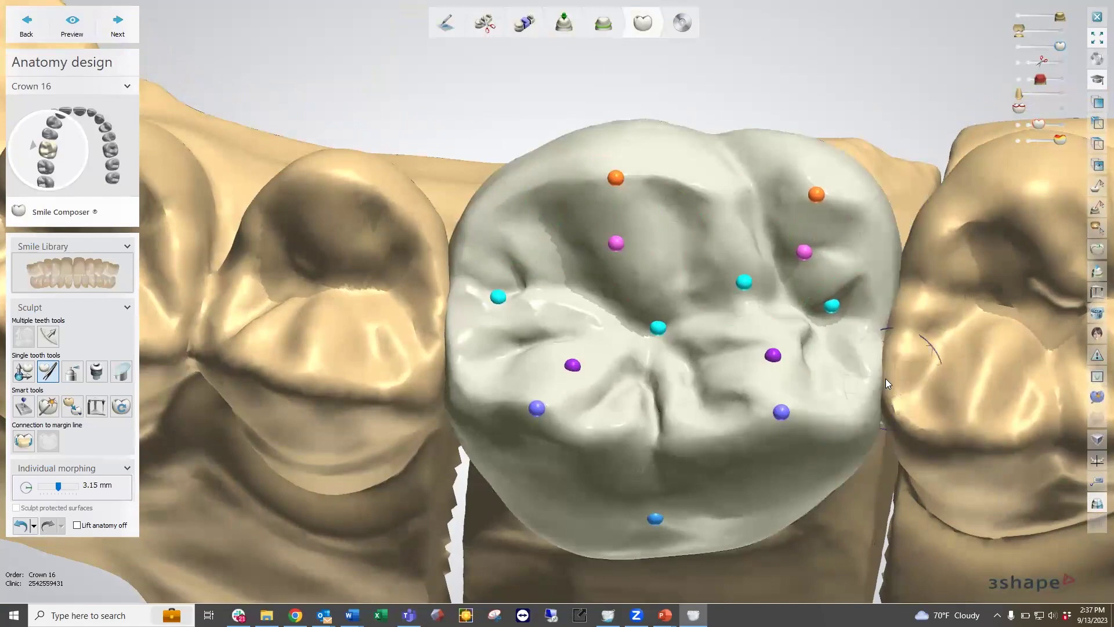
Push in the outer wall on the blue-violet side near the premolar, using a 2.17 mm morphing radius.
right_click_drag(886, 469, 875, 394)
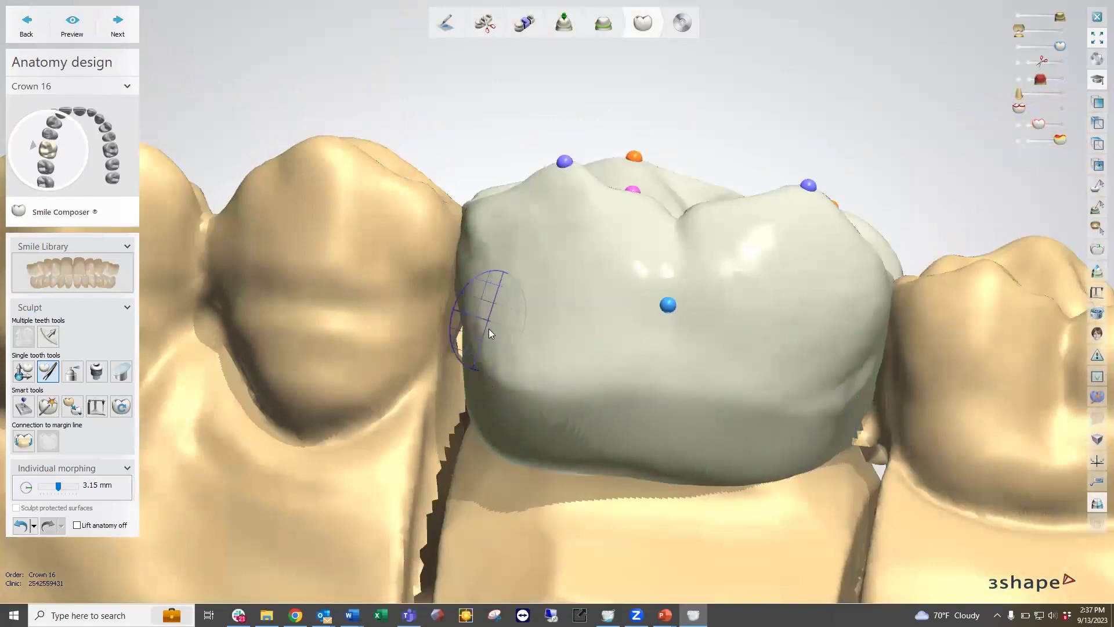
right_click_drag(510, 271, 524, 196)
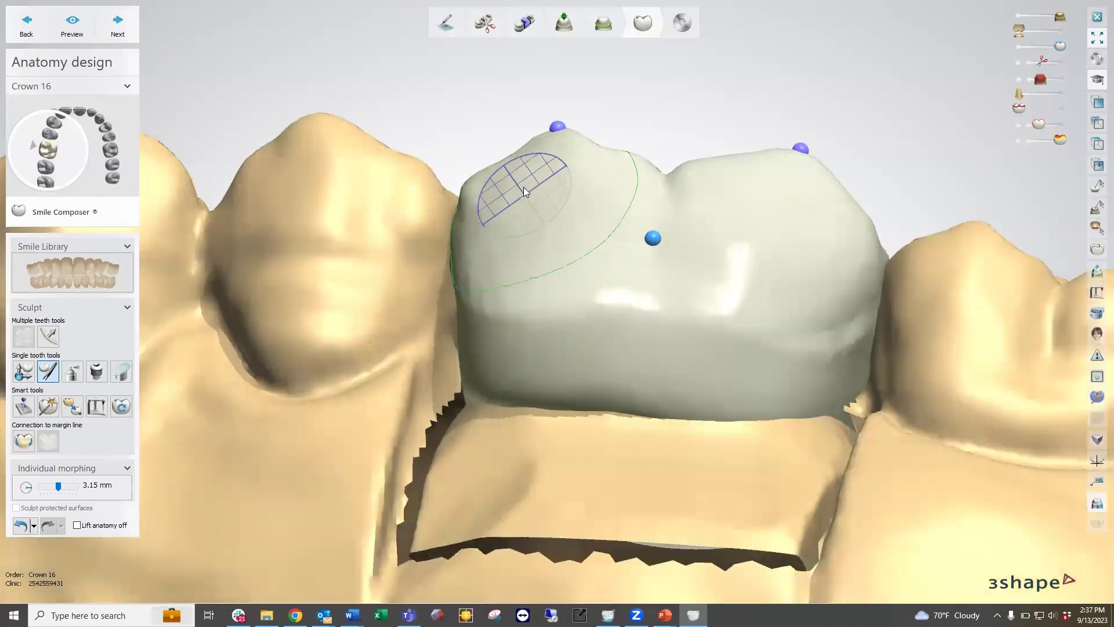
scroll(509, 165, "down", 7, "shift")
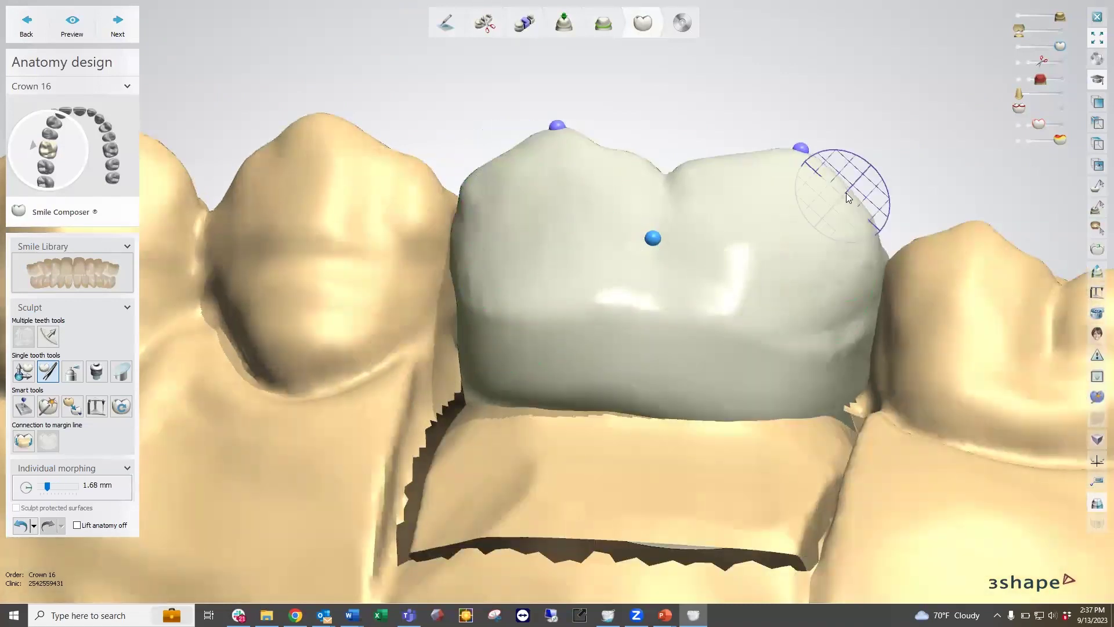
right_click_drag(838, 324, 648, 442)
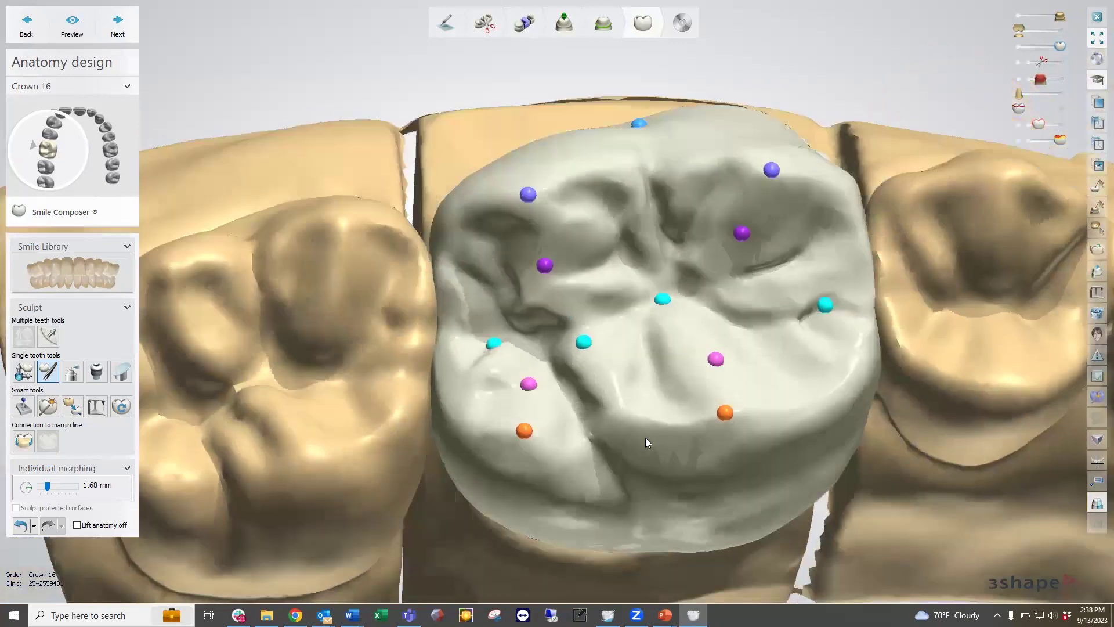
right_click_drag(805, 116, 766, 105)
scroll(765, 99, "up", 2, "shift")
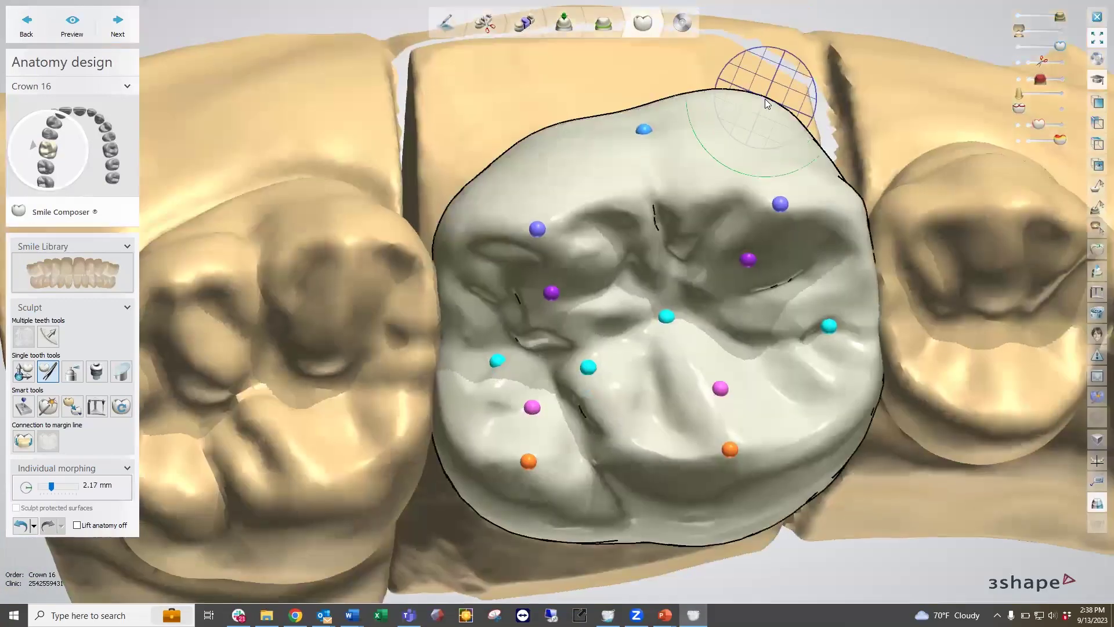
left_click_drag(764, 100, 764, 109)
Reduce the morphing radius to 1.68 mm and refine the outer contour of the blue-violet cusp beside the premolar.
right_click_drag(764, 109, 880, 173)
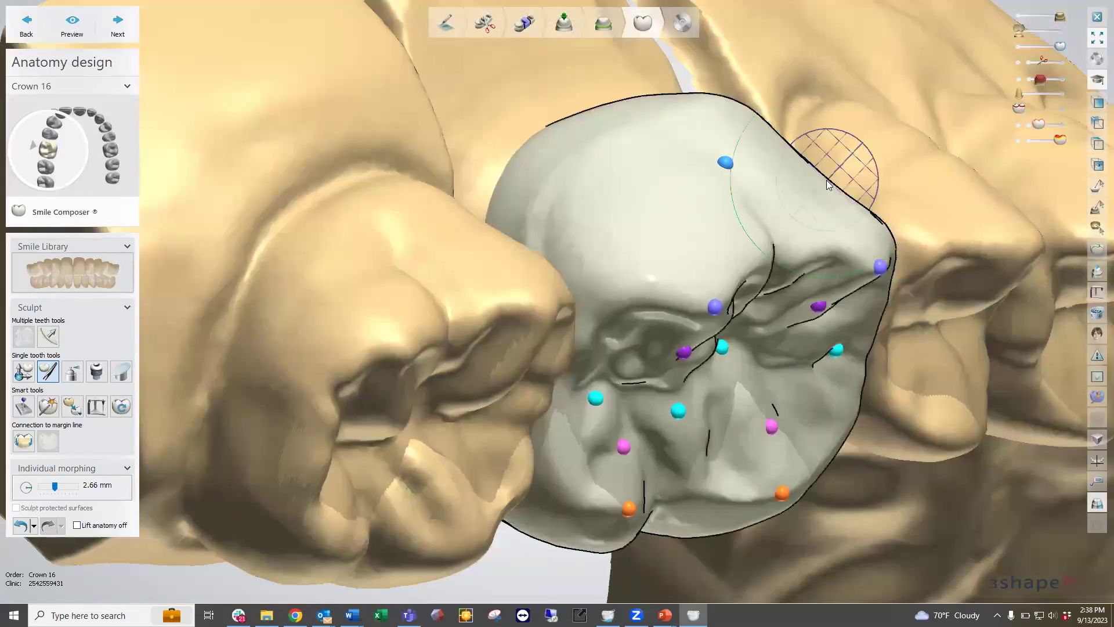
scroll(826, 180, "down", 4, "shift")
mouse_move(827, 180)
left_mouse_down()
mouse_move(782, 130)
mouse_move(790, 139)
left_mouse_up()
mouse_move(789, 137)
right_mouse_down()
mouse_move(740, 166)
mouse_move(744, 193)
right_mouse_up()
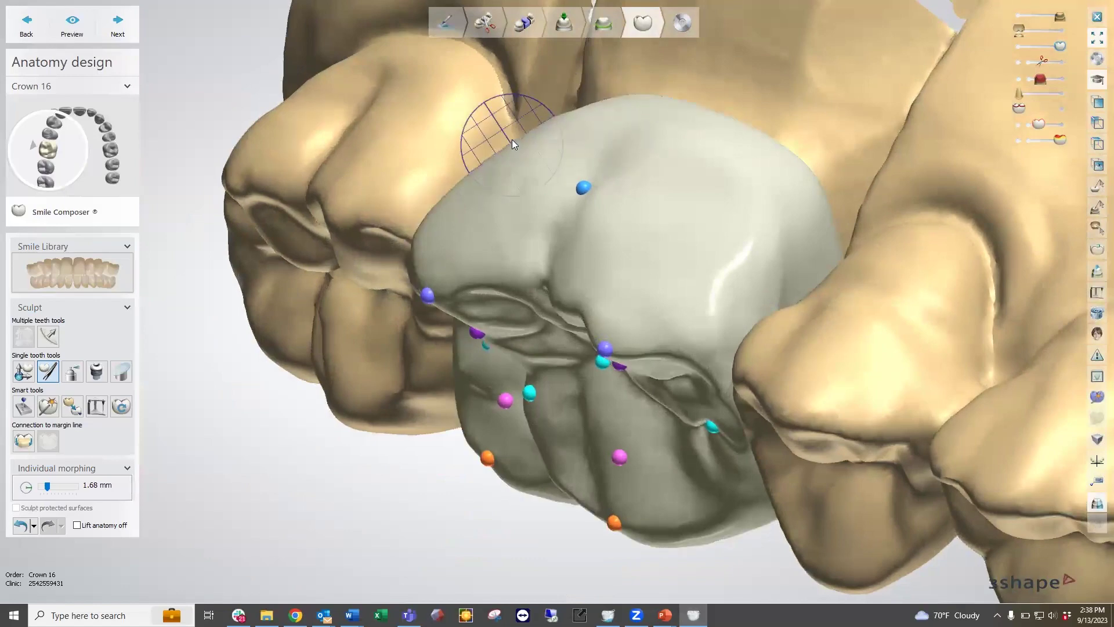
right_click_drag(710, 208, 752, 157)
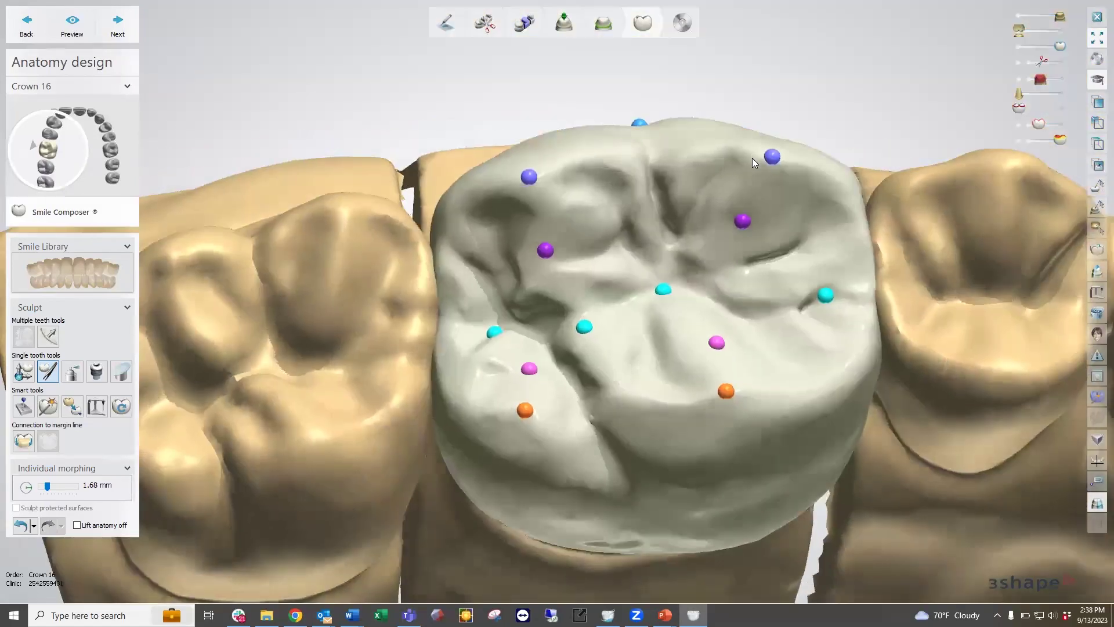
Morph the crown's blue-violet outer rim inward at the groove between the two cusps, and refine the adjoining cusp contours.
right_click_drag(856, 180, 793, 145)
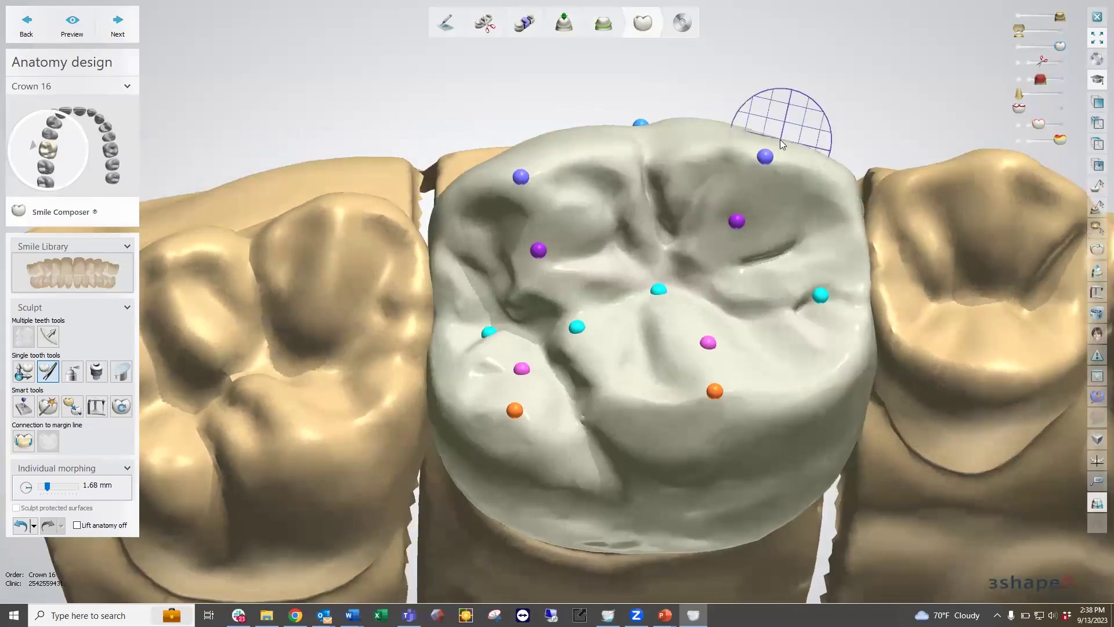
left_click_drag(781, 133, 652, 120)
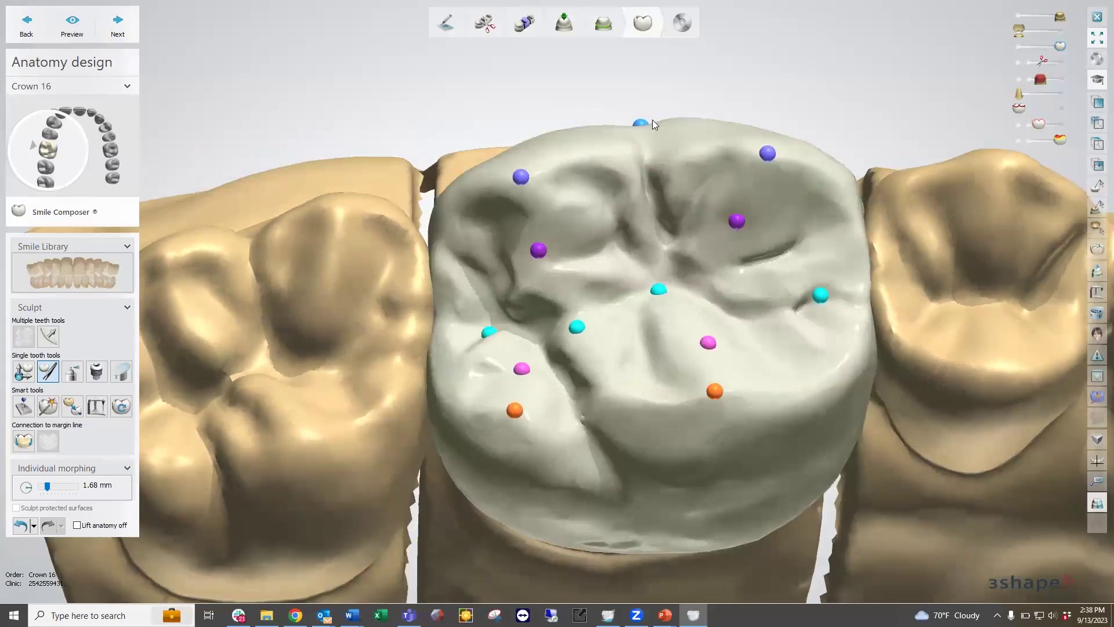
mouse_move(651, 135)
left_mouse_down()
mouse_move(603, 126)
mouse_move(623, 136)
left_mouse_up()
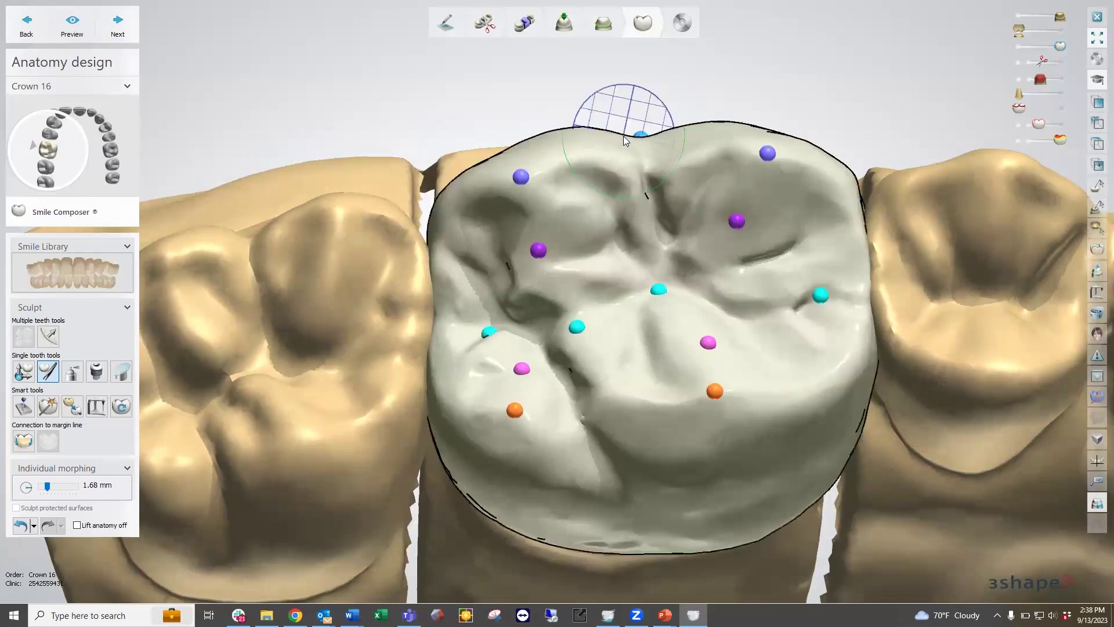
left_click_drag(690, 125, 650, 131)
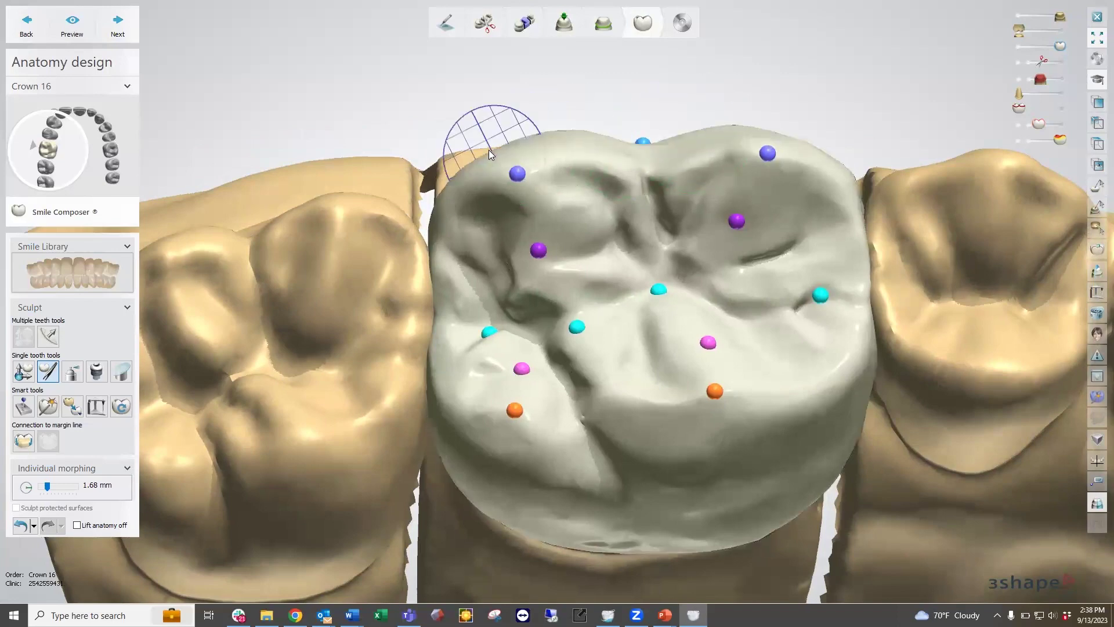
Make the crown partly transparent to check the preparation beneath it, and restore it to fully opaque.
mouse_move(766, 235)
right_mouse_down()
mouse_move(786, 209)
mouse_move(780, 194)
right_mouse_up()
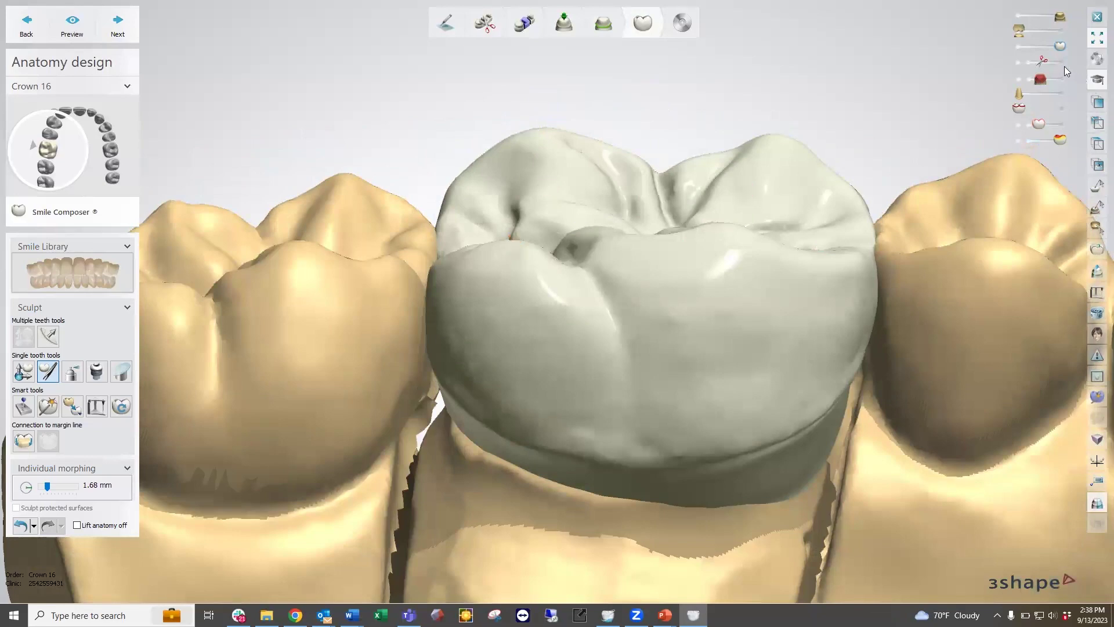
mouse_move(1064, 17)
left_mouse_down()
mouse_move(1008, 14)
mouse_move(1068, 15)
left_mouse_up()
left_click_drag(1028, 48, 1049, 48)
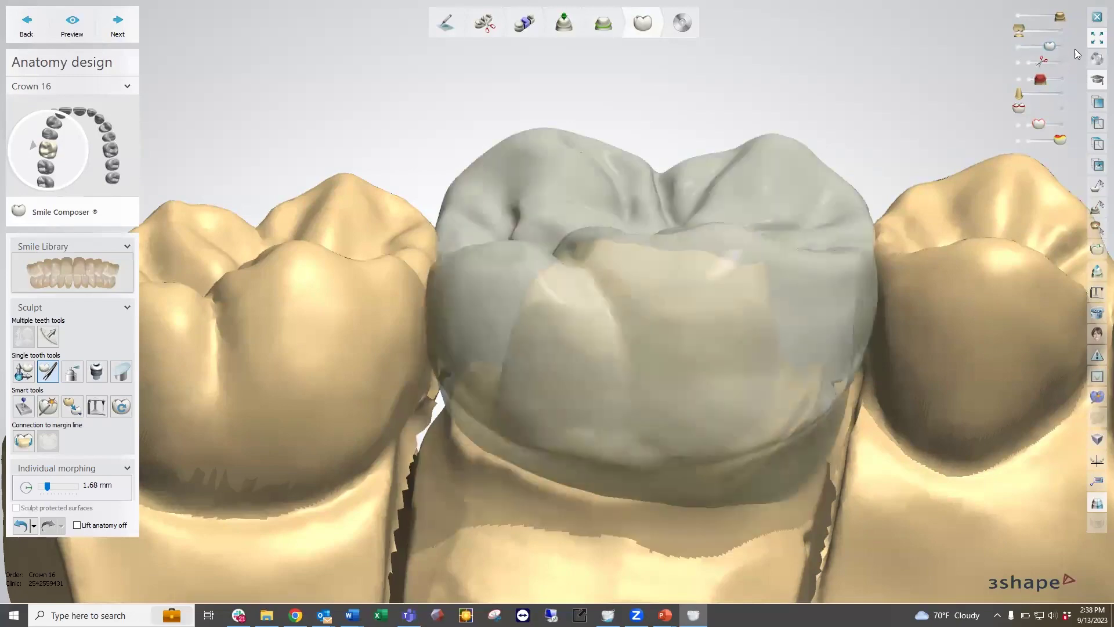
left_click(1060, 49)
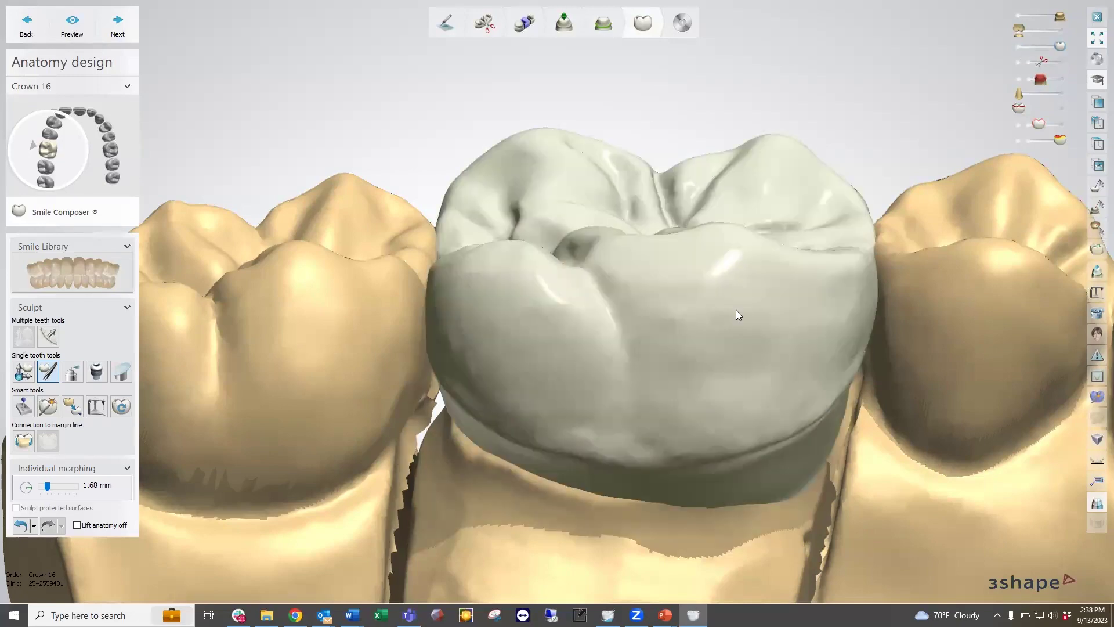
Enable the Cut neighbors display, set it to its maximum, and view the crown from the premolar side.
left_click(1019, 62)
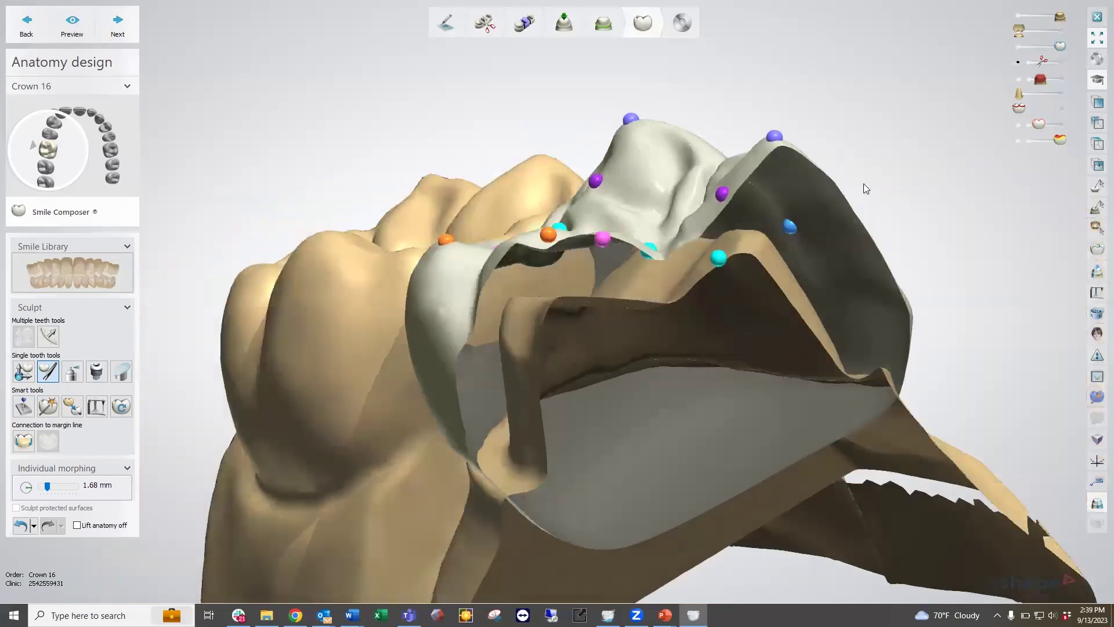
right_click_drag(837, 188, 862, 183)
left_click_drag(1043, 61, 1063, 57)
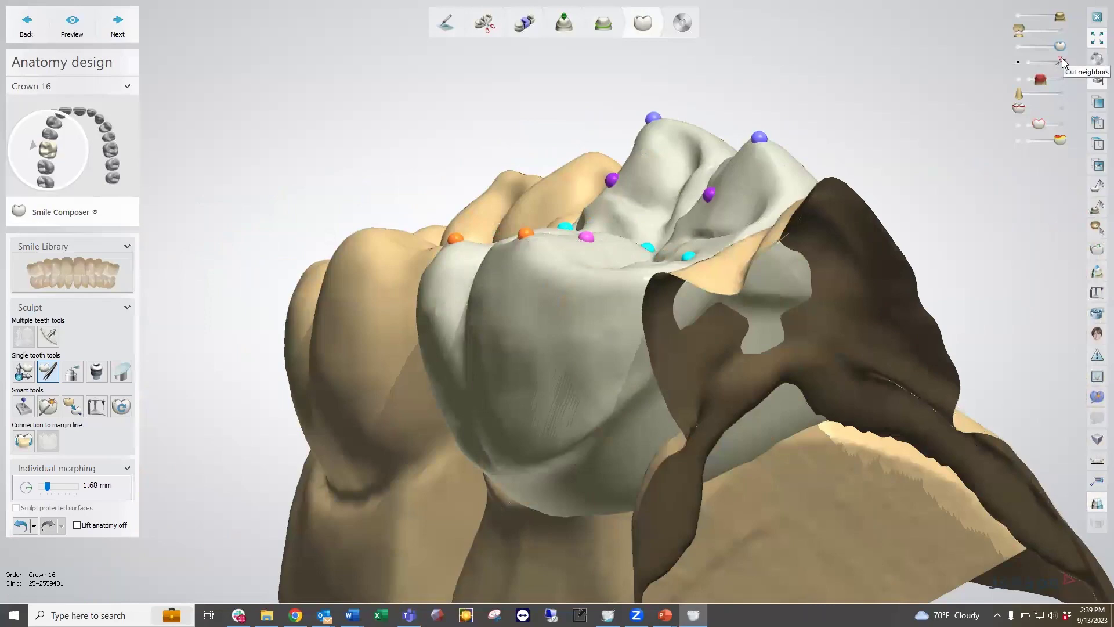
mouse_move(868, 226)
right_mouse_down()
mouse_move(733, 266)
mouse_move(641, 279)
mouse_move(730, 305)
mouse_move(1022, 172)
right_mouse_up()
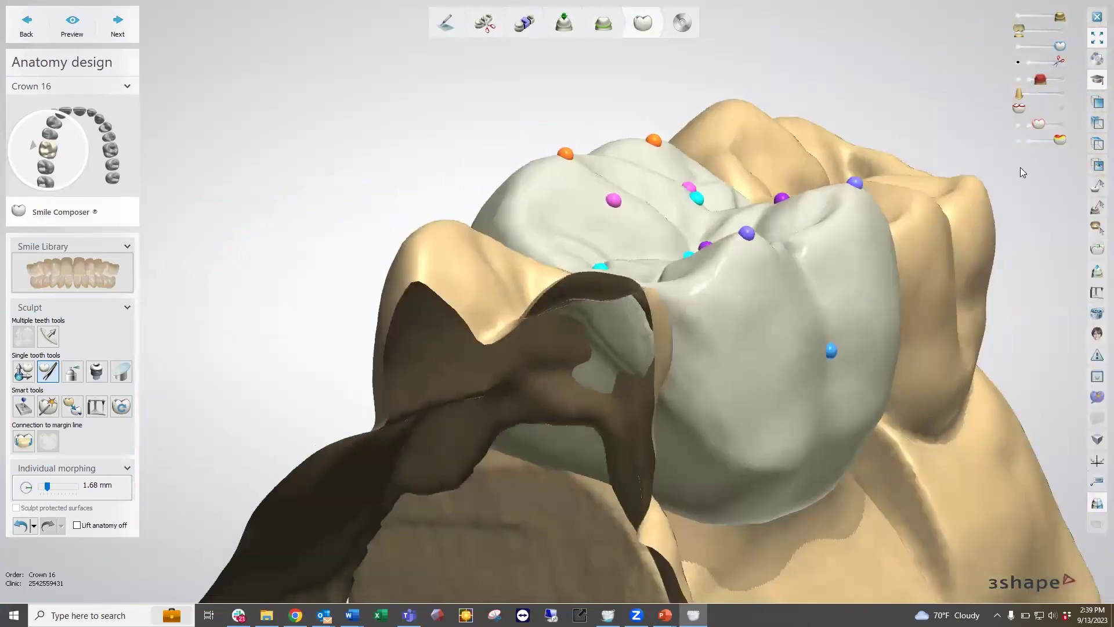
Display the red layer beneath the crown and raise the groove between the blue-violet cusps where that layer pokes through.
left_click(1017, 80)
right_click_drag(657, 129, 742, 120)
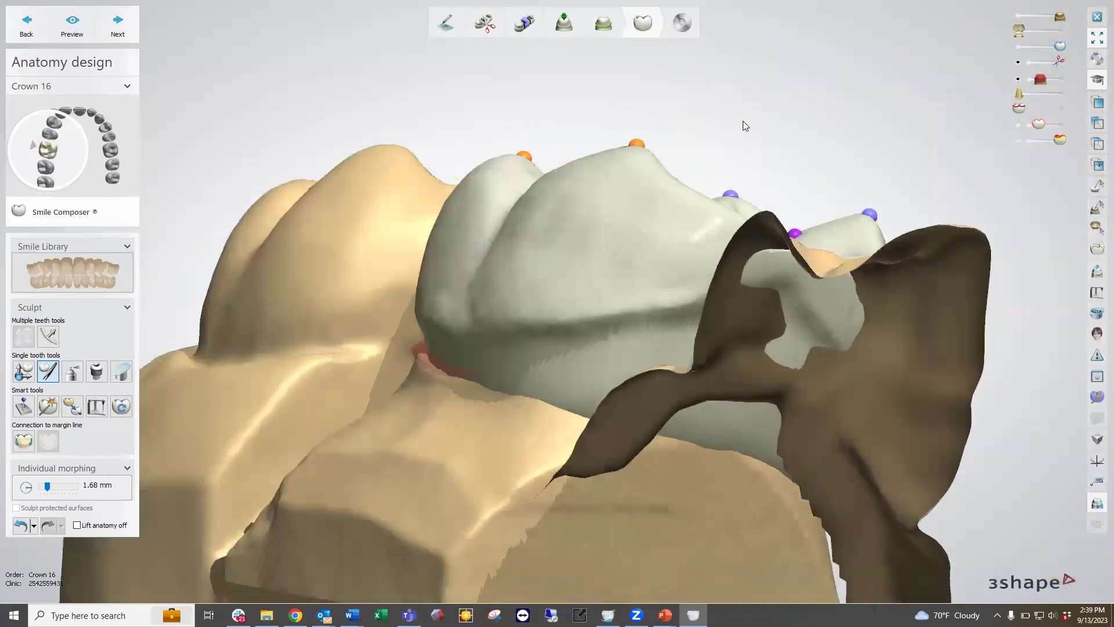
right_click_drag(775, 177, 781, 206)
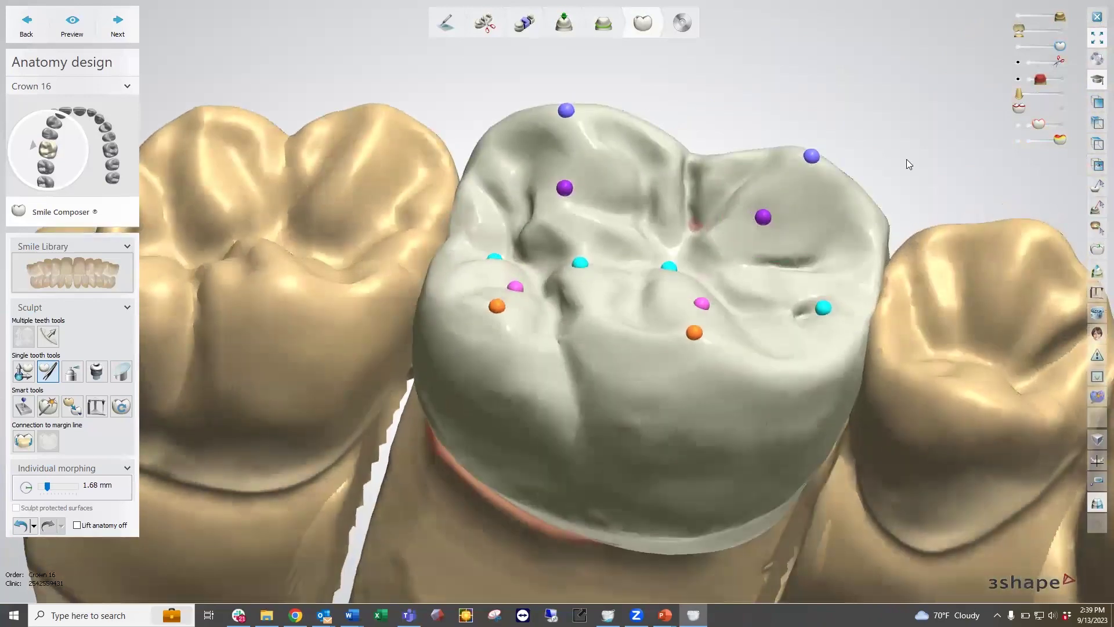
left_click(1018, 80)
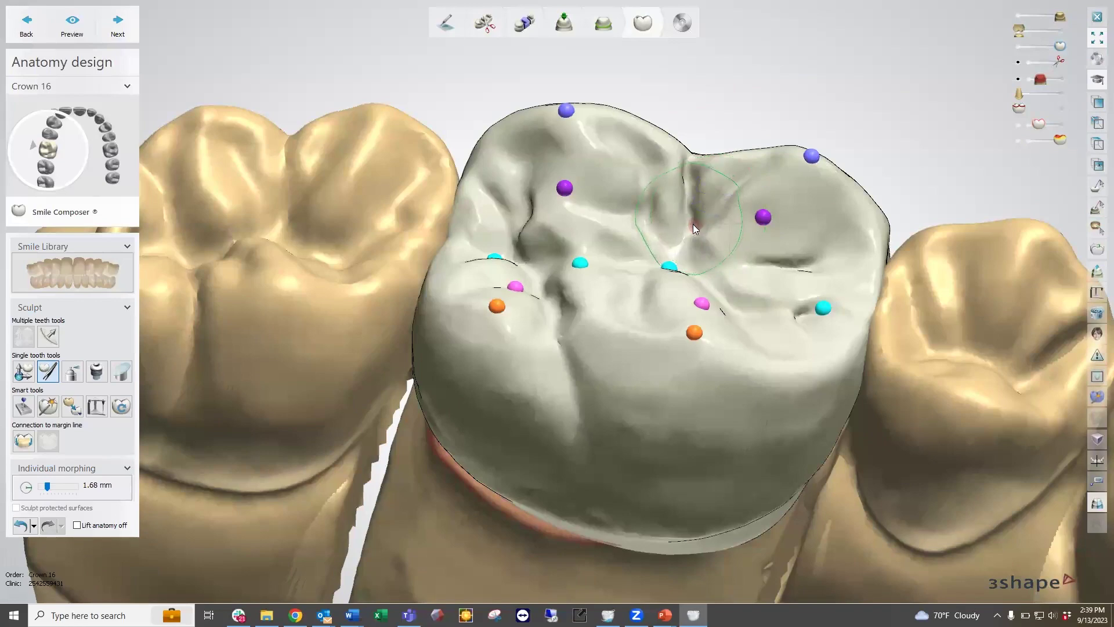
key("super")
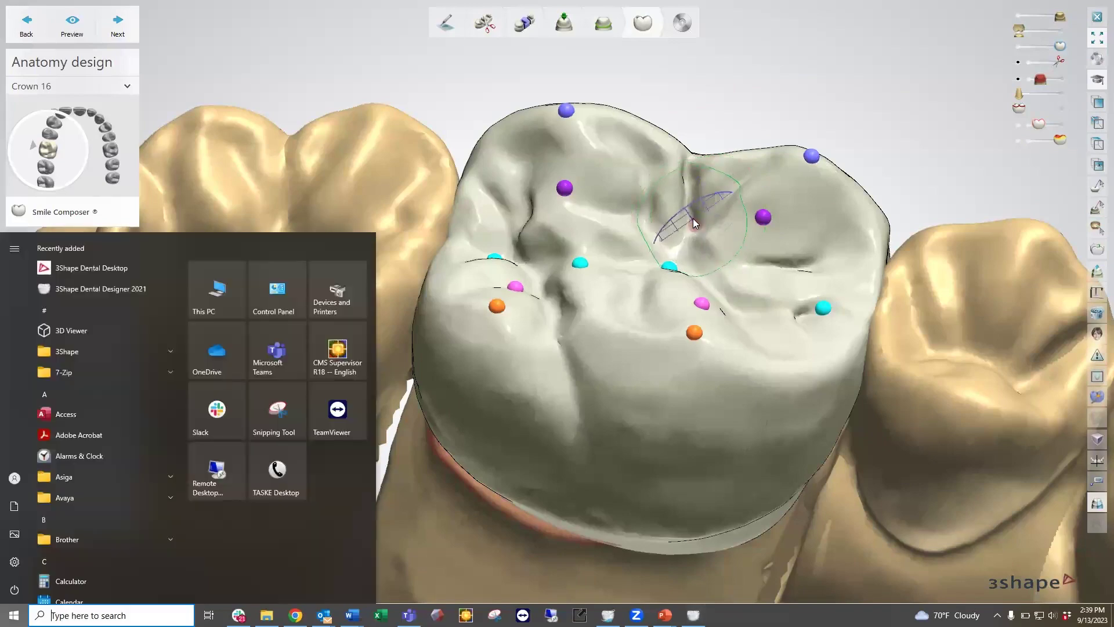
key("super")
left_click_drag(694, 222, 697, 204)
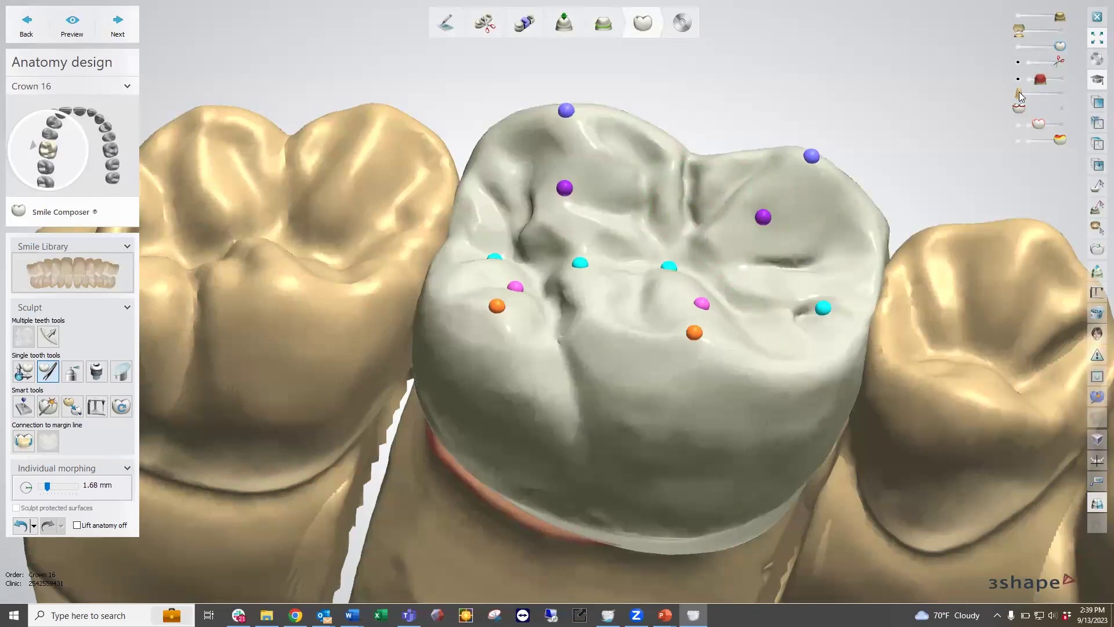
Display the red intersection outlines and examine them on the crown's orange-side cusps, neighbouring contacts and margin.
left_click(1061, 93)
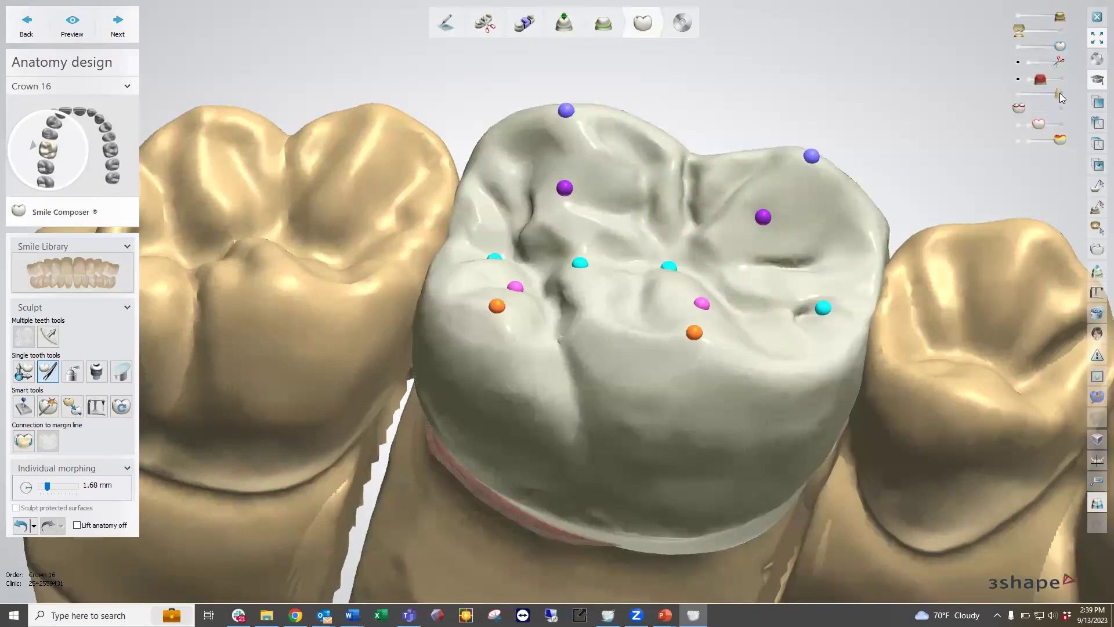
left_click_drag(1011, 92, 1010, 93)
left_click(1059, 108)
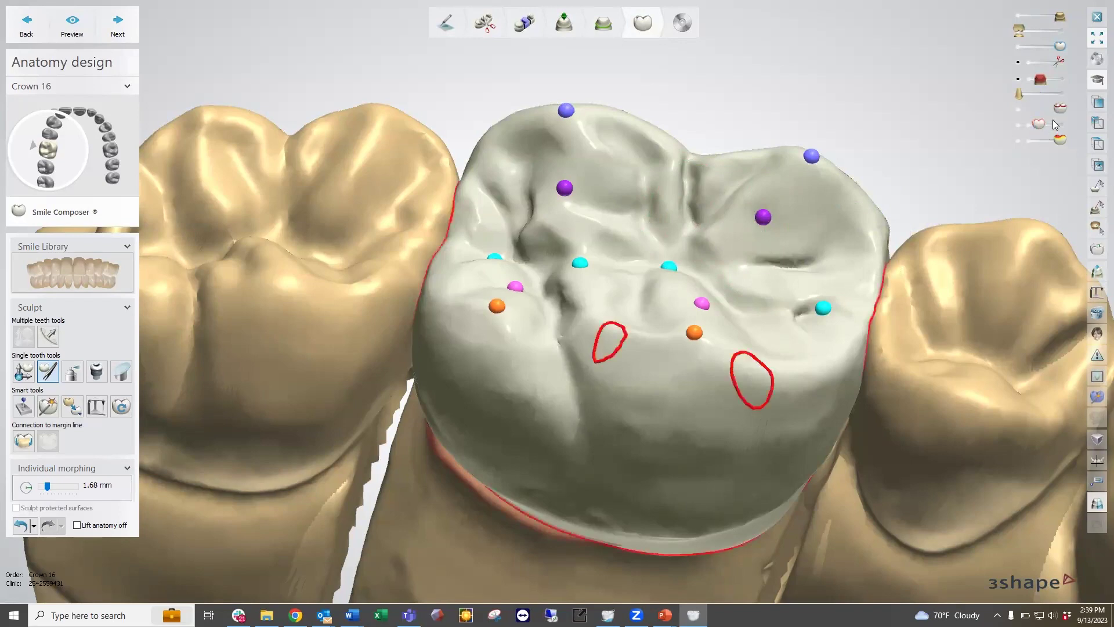
right_click_drag(911, 307, 869, 260)
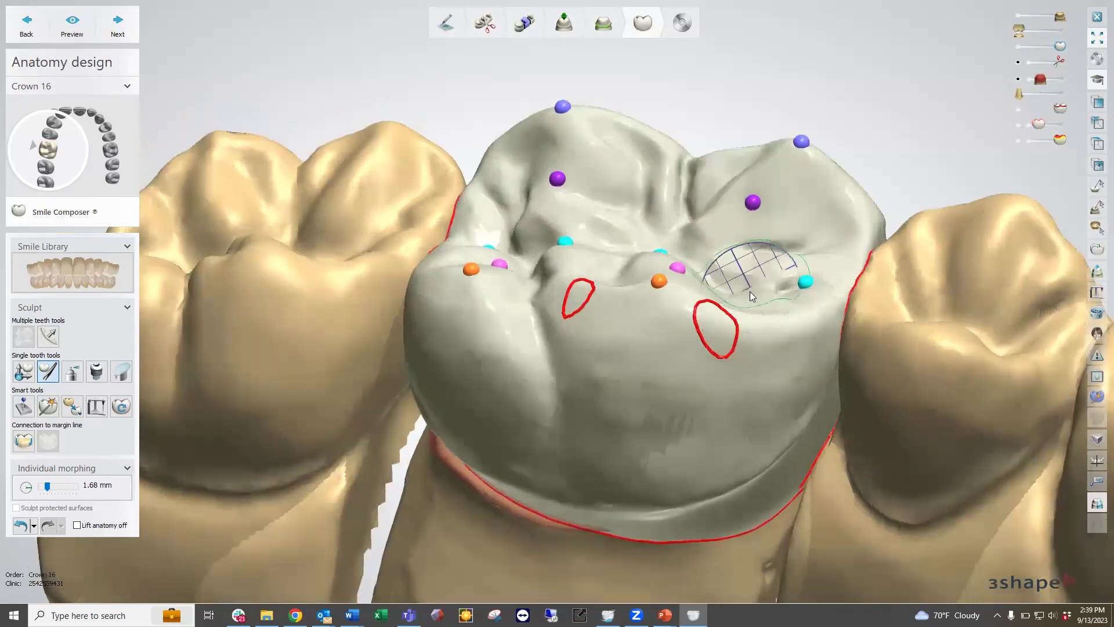
right_click_drag(750, 291, 754, 321)
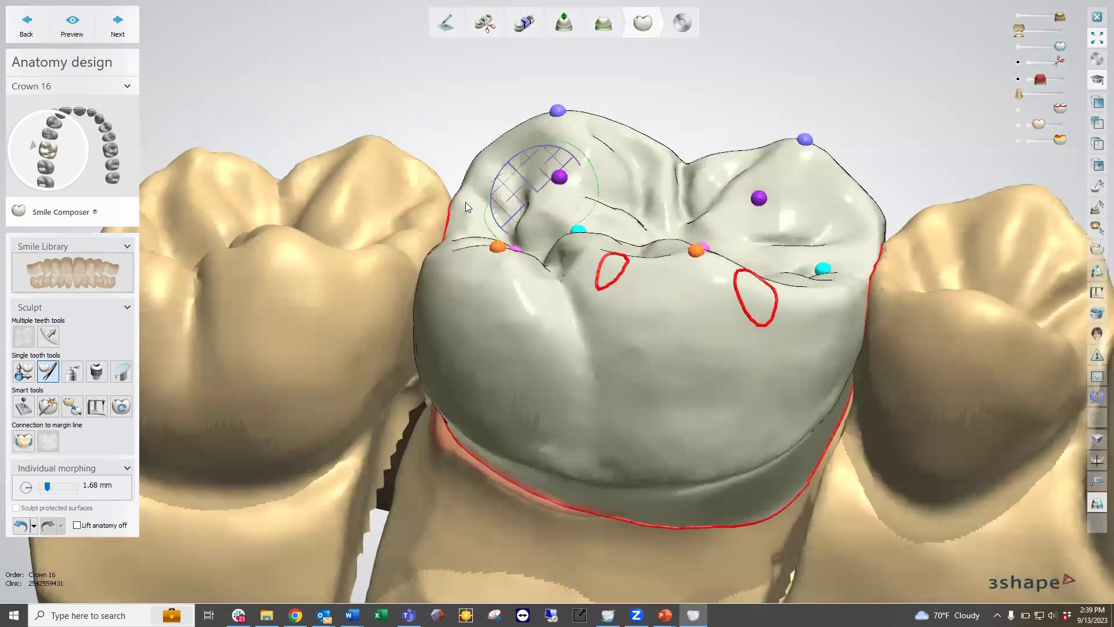
right_click_drag(583, 274, 593, 227)
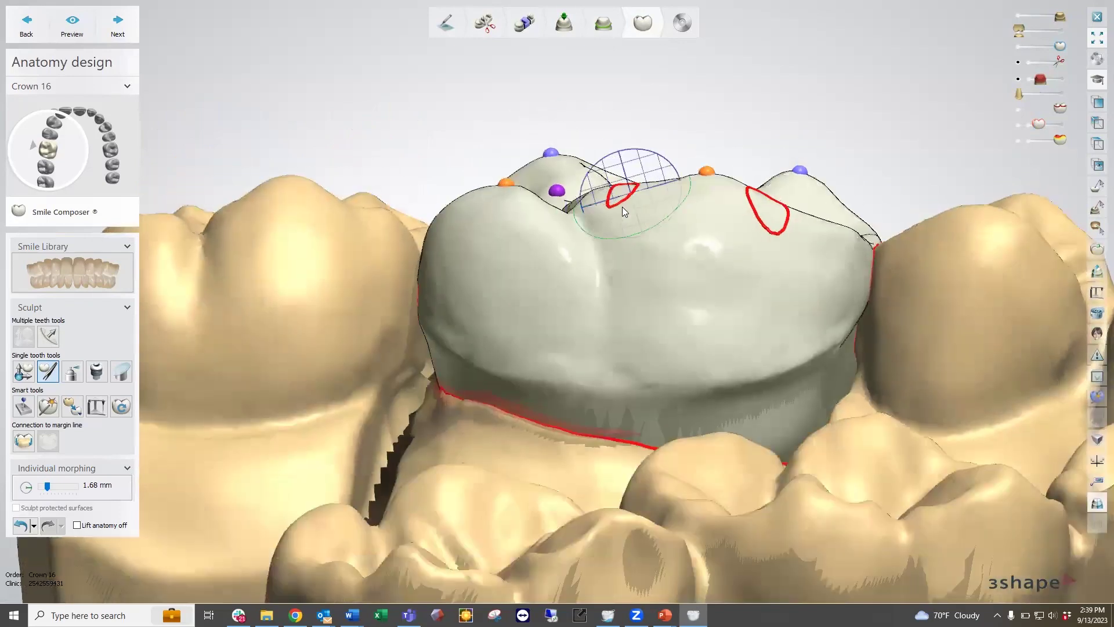
right_click_drag(643, 266, 637, 285)
mouse_move(731, 300)
right_mouse_down()
mouse_move(694, 310)
mouse_move(662, 356)
mouse_move(710, 299)
mouse_move(738, 315)
mouse_move(718, 311)
right_mouse_up()
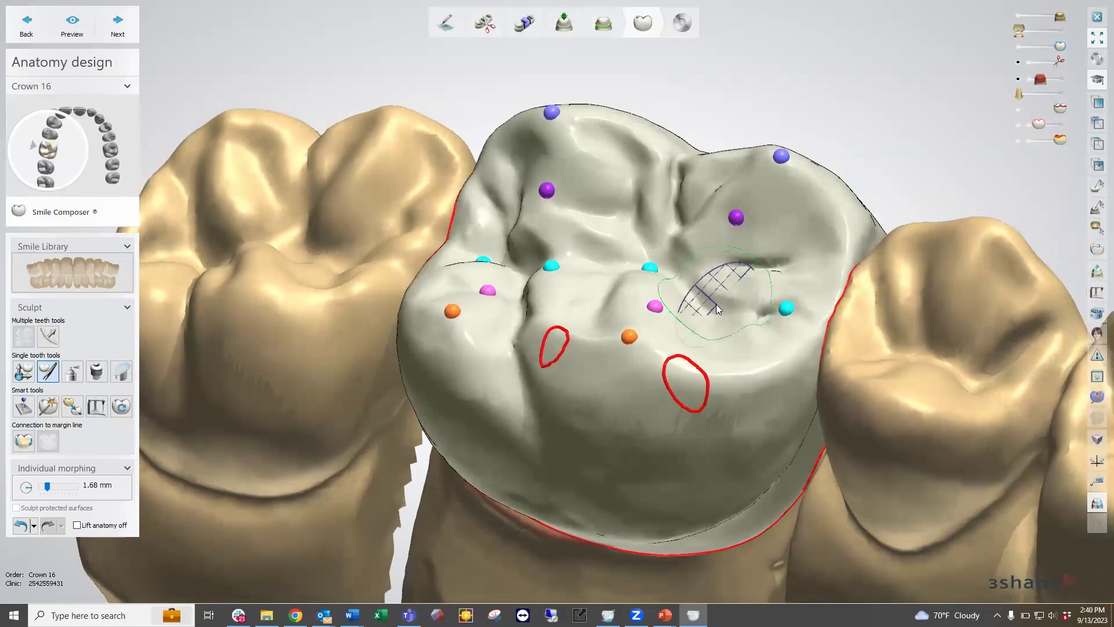
Morph the occlusal surface at the premolar-side fossa, the molar-side ridge and the slope beside the central cyan point with a 1.68 mm radius.
left_click_drag(717, 306, 719, 296)
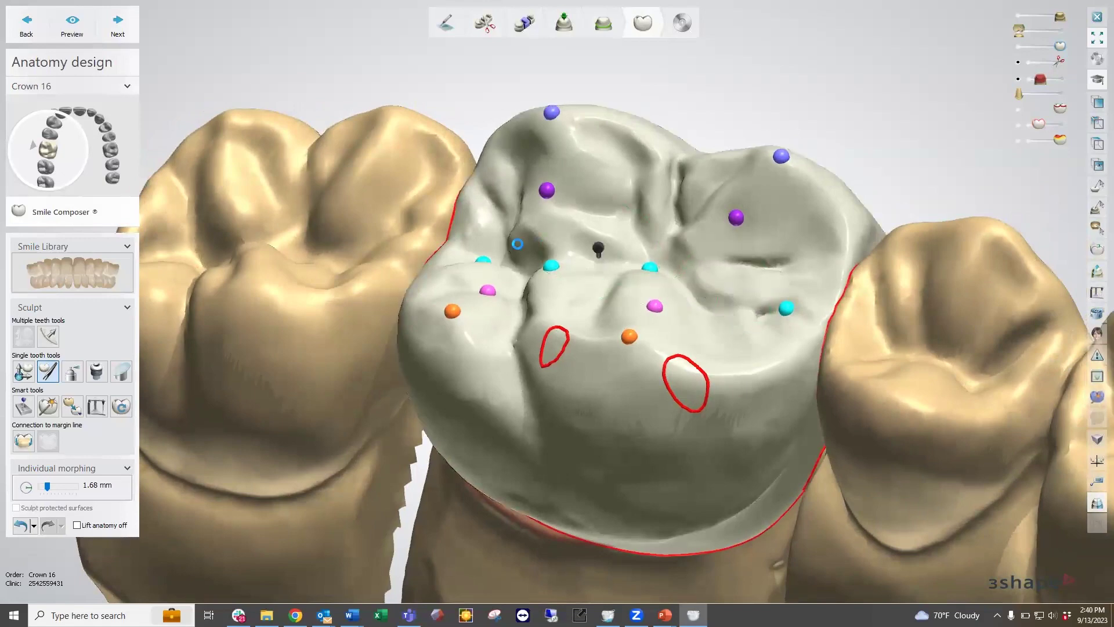
left_click_drag(495, 252, 495, 248)
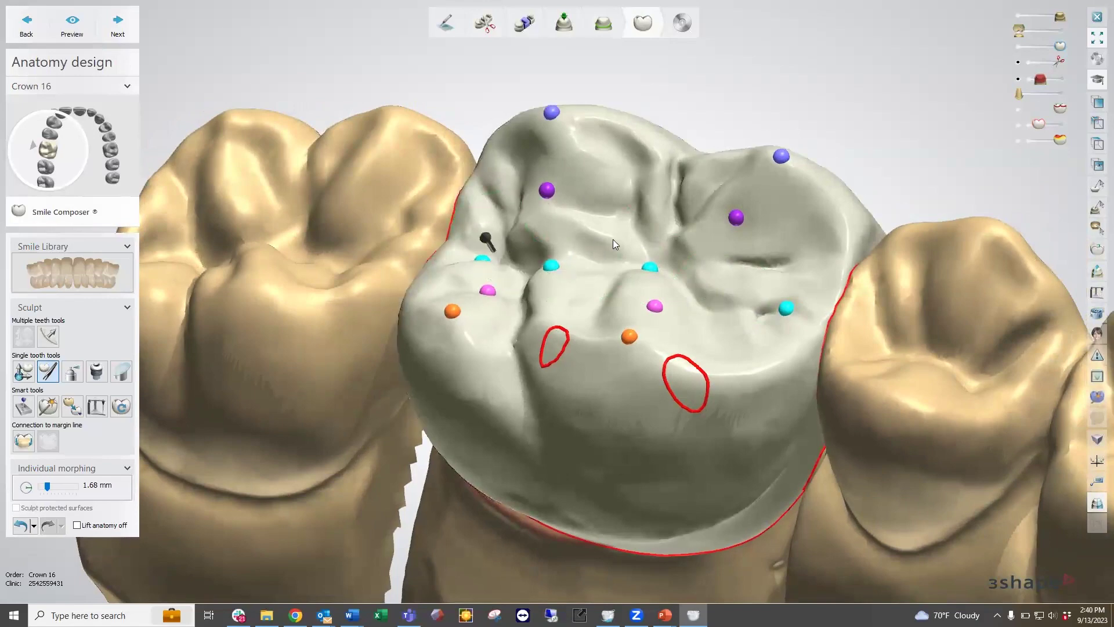
left_click_drag(638, 219, 648, 256)
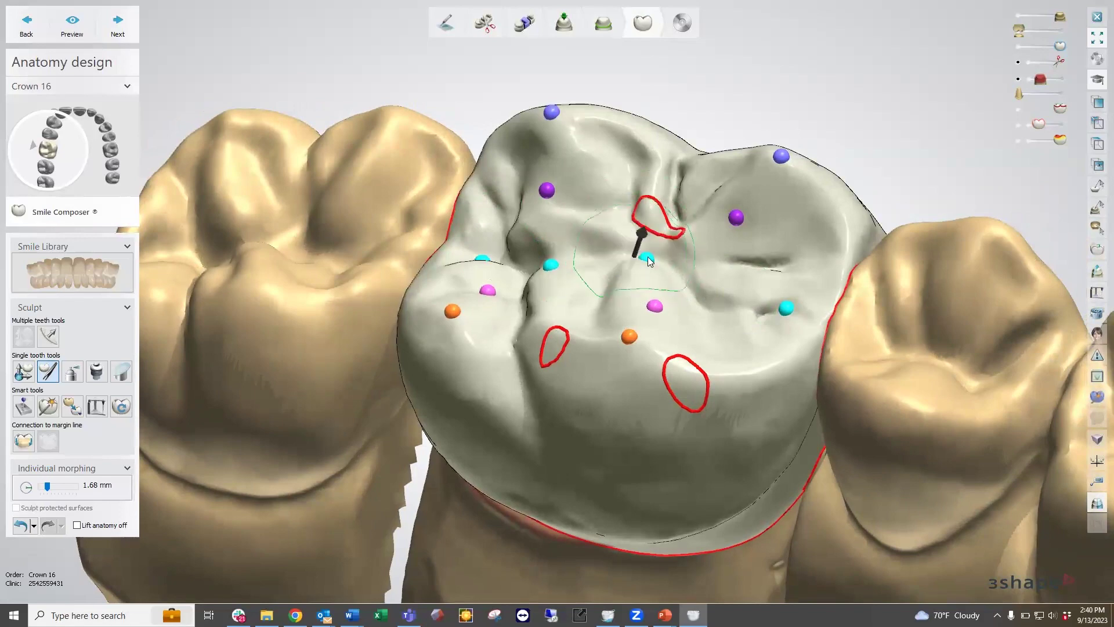
right_click_drag(647, 256, 775, 292)
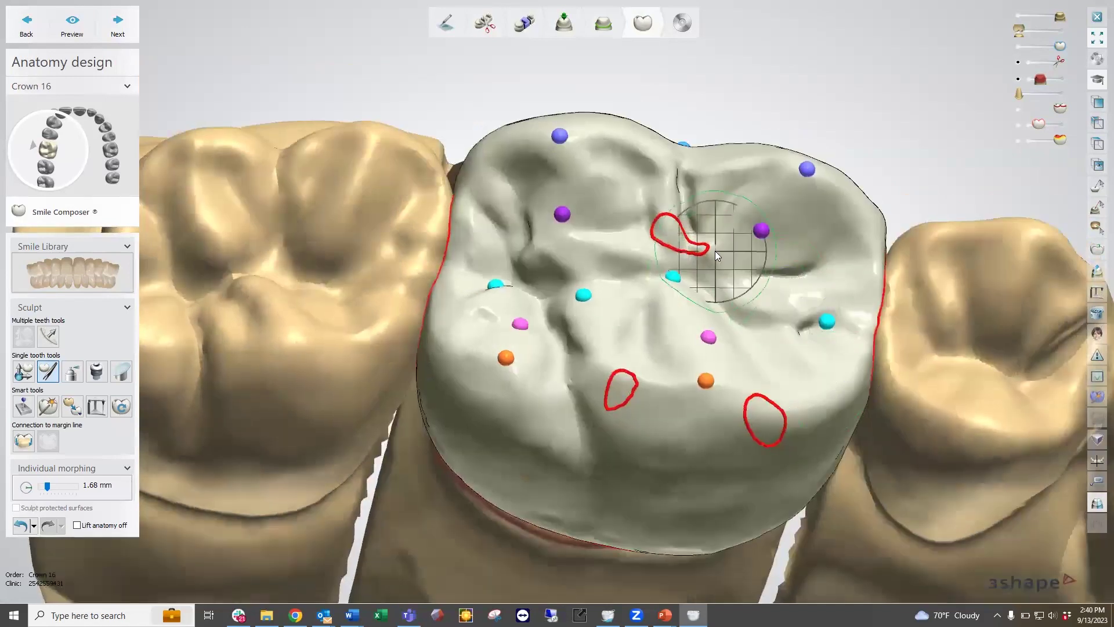
Work over the crown's orange-side outer wall with the wax knife, using a 2.44 mm radius and a 5.0 µm level.
left_click(74, 375)
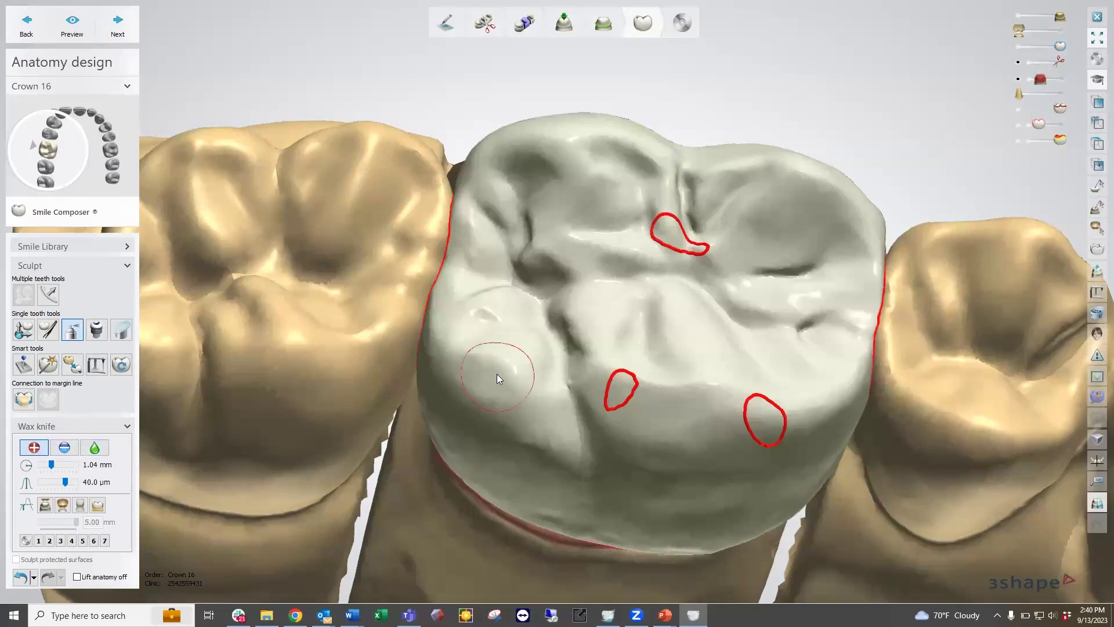
scroll(497, 378, "up", 5, "ctrl")
scroll(496, 378, "up", 10, "ctrl")
scroll(496, 375, "down", 5, "ctrl")
scroll(497, 375, "up", 5, "ctrl")
scroll(504, 365, "down", 2, "ctrl")
scroll(505, 366, "down", 2, "ctrl")
mouse_move(505, 370)
left_mouse_down()
mouse_move(491, 352)
mouse_move(484, 369)
mouse_move(511, 460)
left_mouse_up()
right_click_drag(512, 460, 478, 328)
right_click_drag(528, 413, 539, 389)
mouse_move(621, 427)
left_mouse_down()
mouse_move(659, 323)
mouse_move(741, 323)
mouse_move(761, 368)
mouse_move(639, 306)
left_mouse_up()
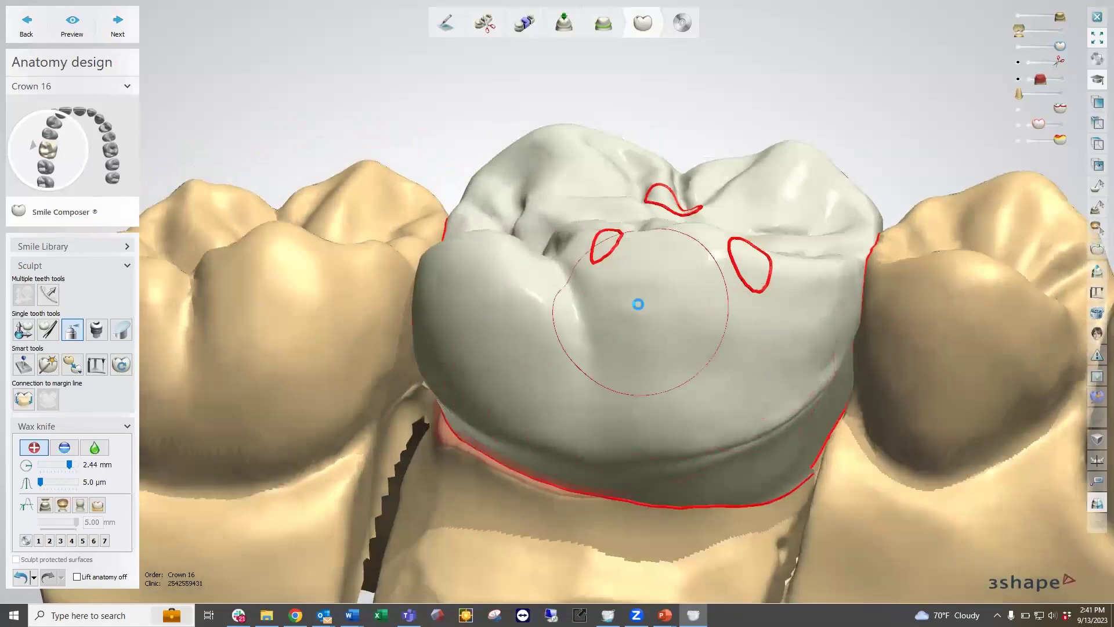
left_click_drag(811, 343, 791, 375)
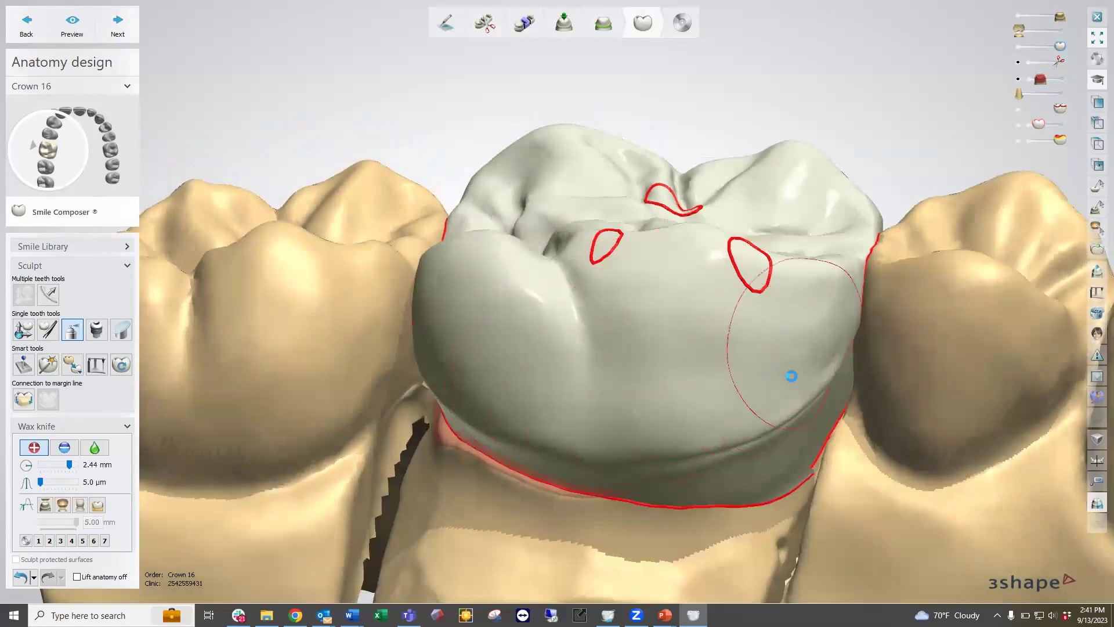
Raise the wax knife level to 55.0 µm and build up the orange-side outer wall, undoing the first application.
scroll(680, 399, "up", 5, "shift")
left_click(480, 337)
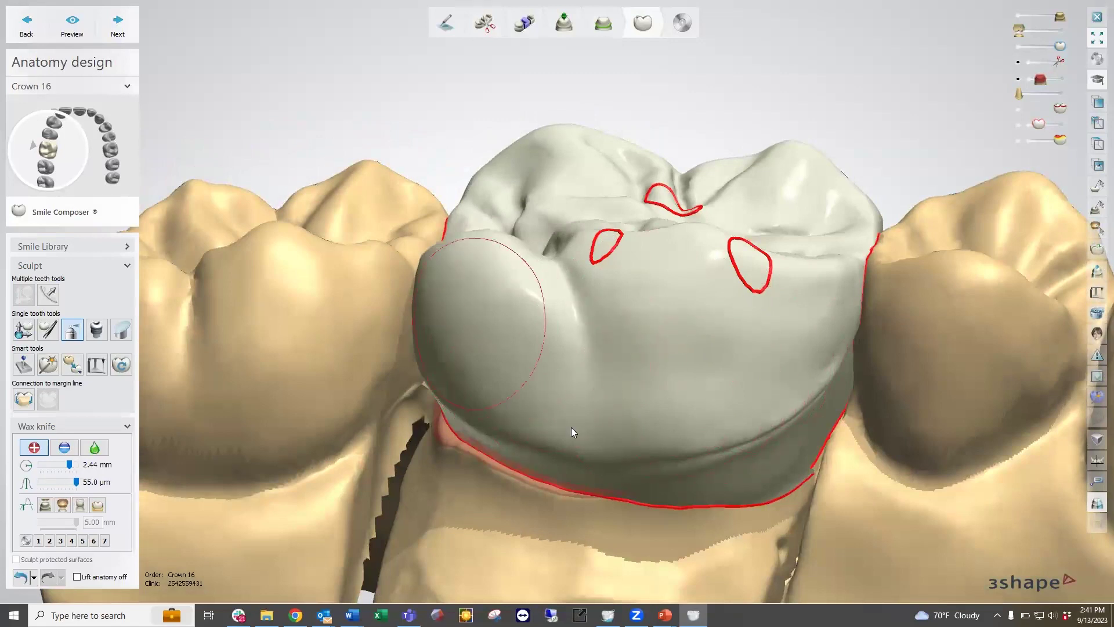
left_click(21, 576)
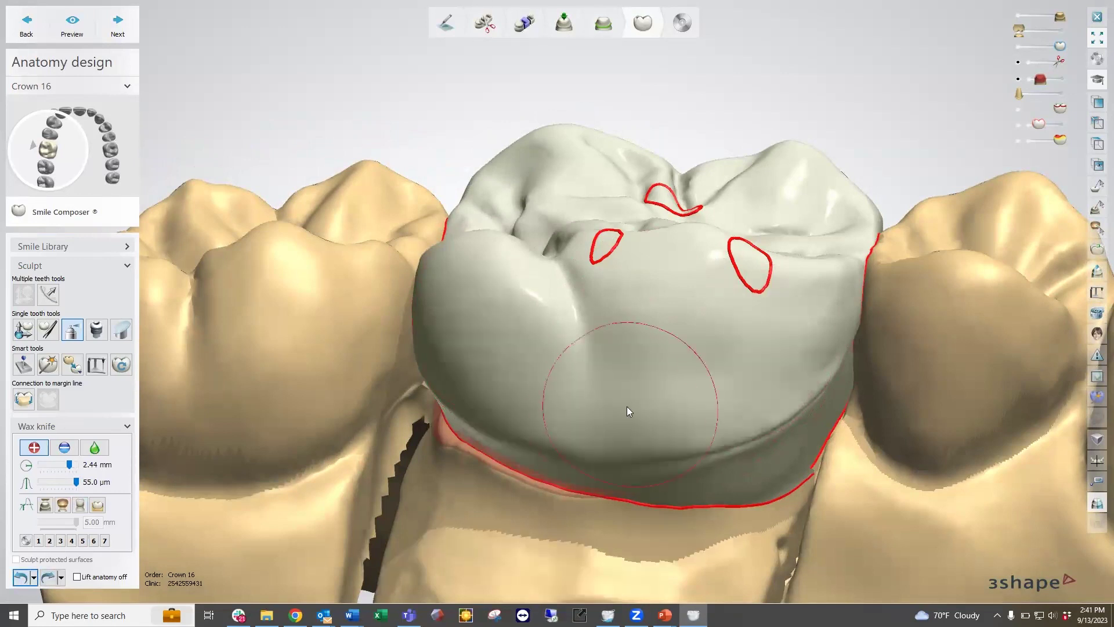
left_click(487, 334)
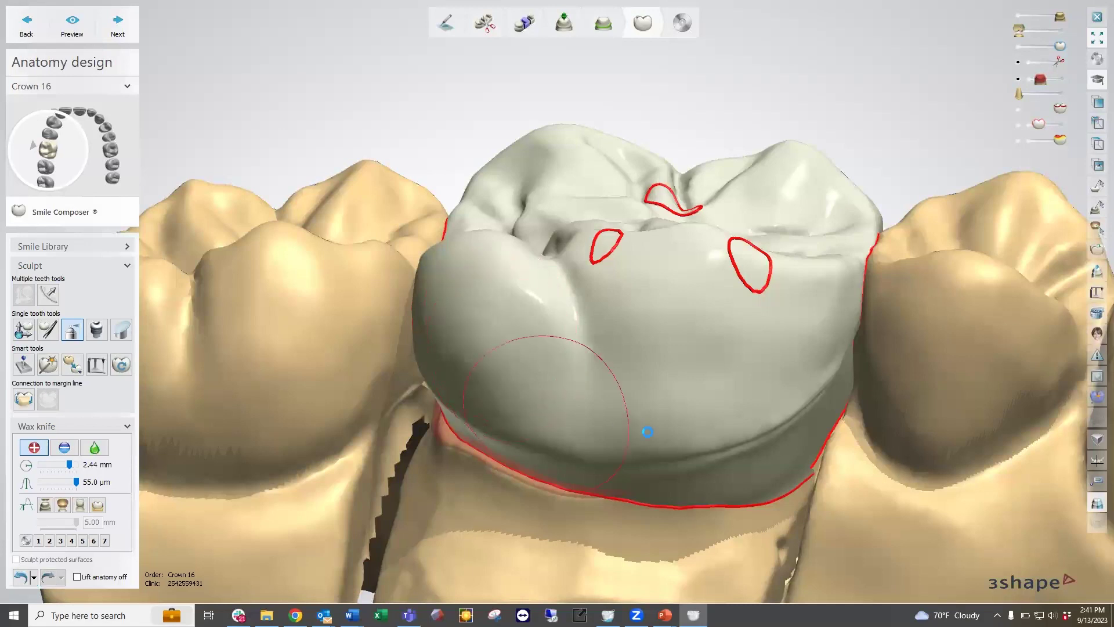
left_click(781, 372)
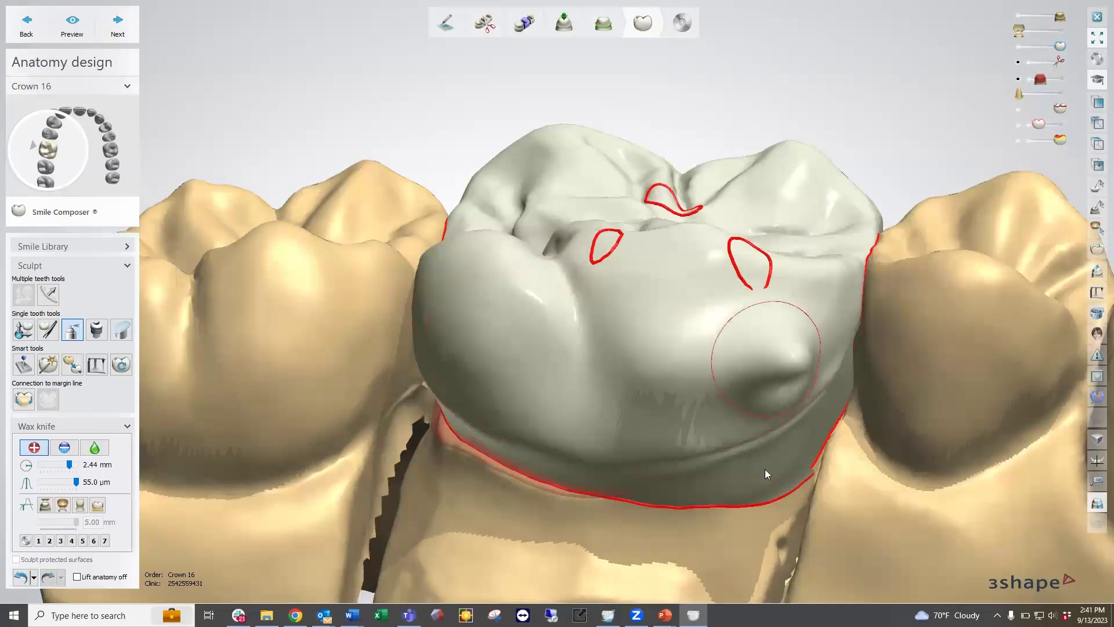
Add wax low on the orange-side wall, just above the margin near the premolar, with a 2.44 mm radius.
right_click_drag(716, 405, 679, 382)
mouse_move(676, 382)
left_mouse_down()
mouse_move(597, 391)
mouse_move(707, 361)
mouse_move(659, 374)
left_mouse_up()
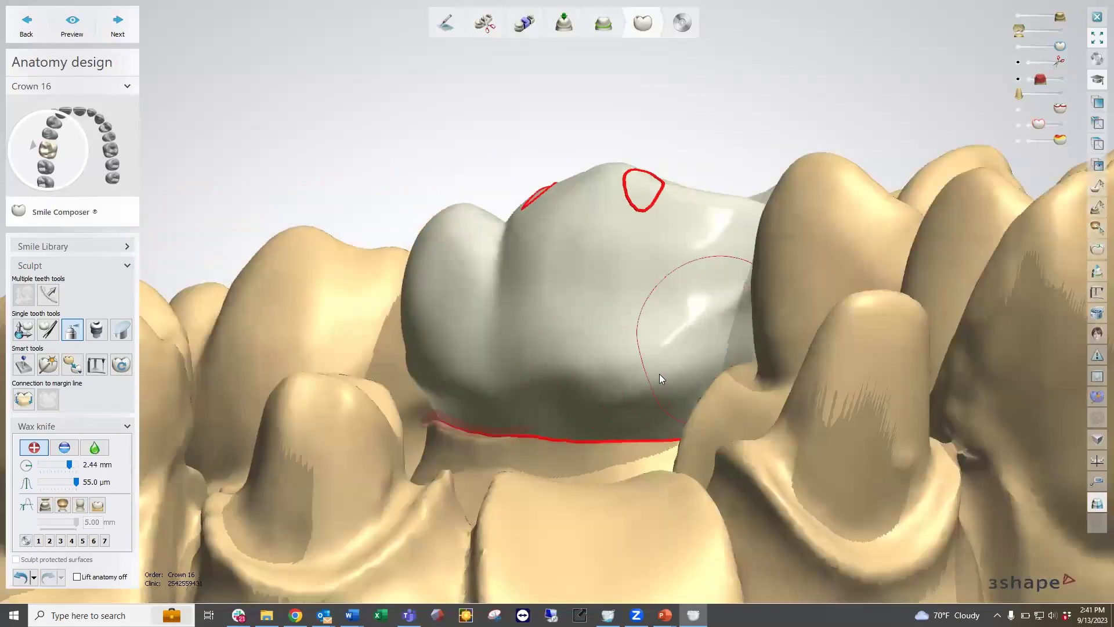
right_click_drag(659, 374, 721, 429)
mouse_move(721, 429)
left_mouse_down()
mouse_move(534, 415)
mouse_move(504, 398)
mouse_move(481, 406)
left_mouse_up()
Even out the bulge above the premolar-side margin and set the wax knife to smoothing with a 2.44 mm radius and strength 2.00.
left_click(64, 447)
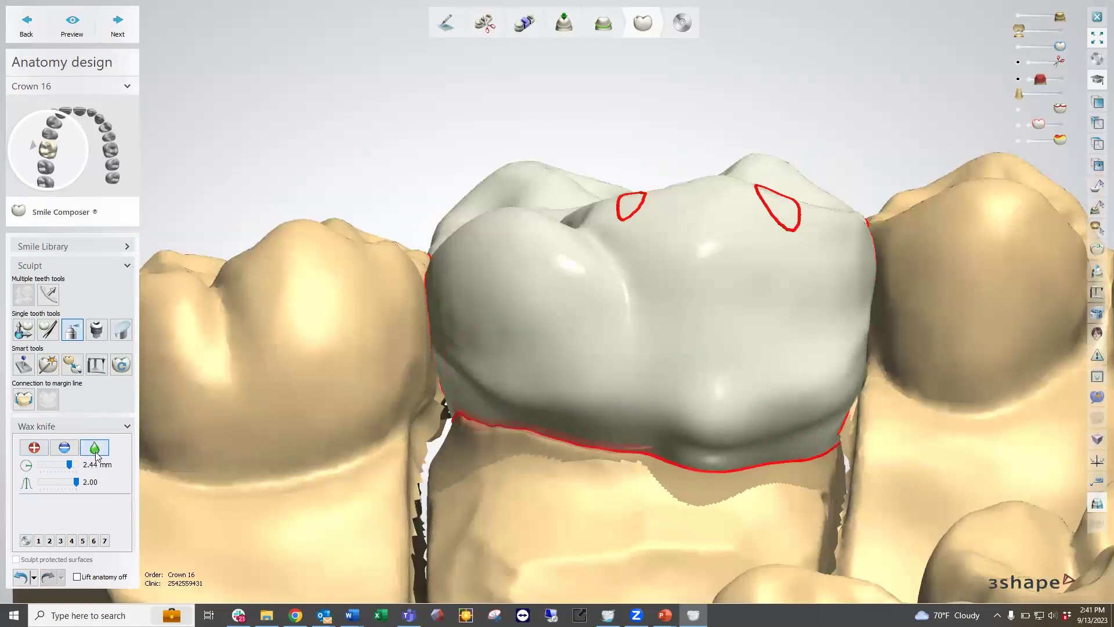
mouse_move(700, 436)
left_mouse_down()
mouse_move(801, 407)
mouse_move(840, 380)
mouse_move(835, 370)
mouse_move(786, 413)
left_mouse_up()
left_click(95, 447)
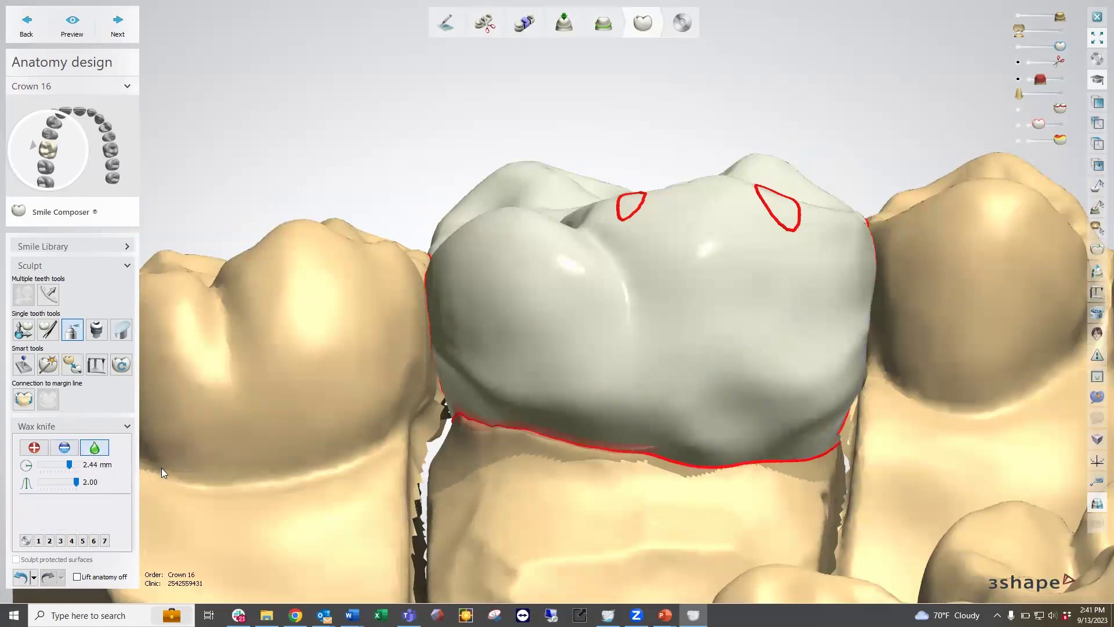
Smooth the crown's outer walls on both sides down to the margin with a 2.44 mm radius and strength 2.00.
mouse_move(781, 422)
left_mouse_down()
mouse_move(810, 375)
mouse_move(846, 366)
mouse_move(744, 417)
mouse_move(592, 413)
mouse_move(502, 392)
mouse_move(498, 377)
mouse_move(461, 367)
mouse_move(463, 393)
mouse_move(545, 445)
left_mouse_up()
mouse_move(751, 432)
right_mouse_down()
mouse_move(783, 437)
mouse_move(604, 403)
right_mouse_up()
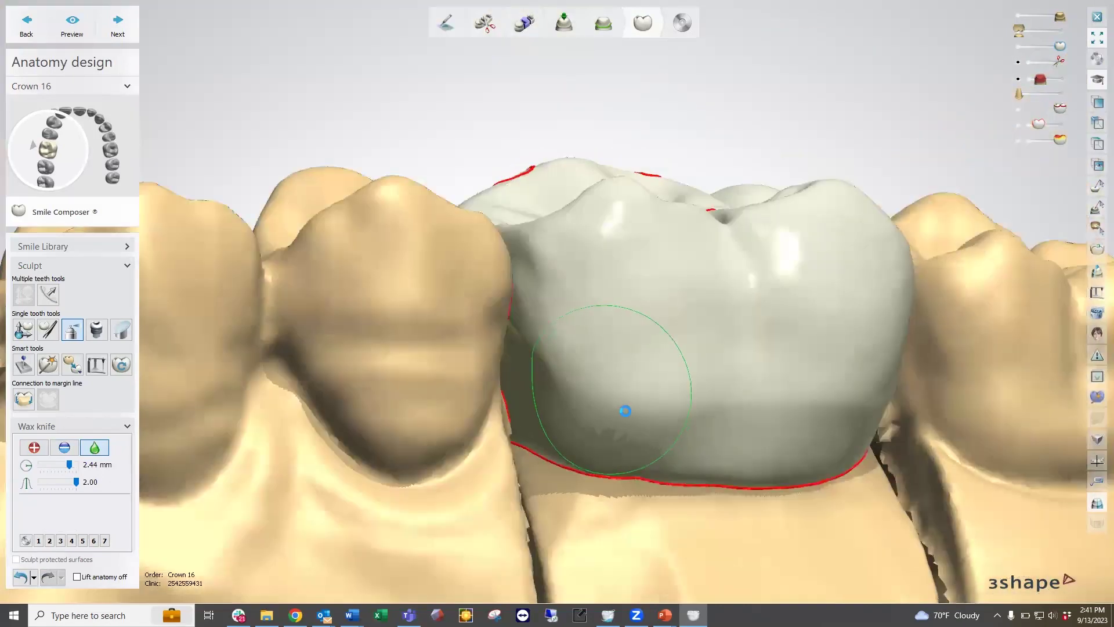
mouse_move(561, 313)
left_mouse_down()
mouse_move(533, 351)
mouse_move(540, 427)
mouse_move(692, 427)
mouse_move(791, 463)
mouse_move(875, 410)
mouse_move(847, 503)
left_mouse_up()
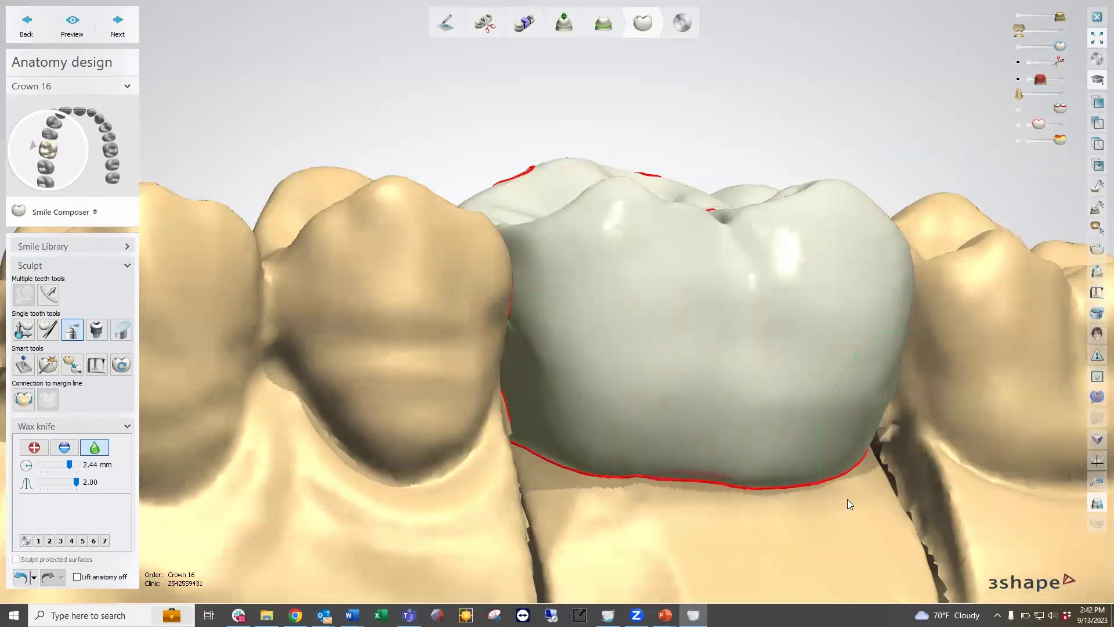
mouse_move(847, 504)
right_mouse_down()
mouse_move(756, 427)
mouse_move(739, 427)
right_mouse_up()
left_click_drag(492, 373, 486, 375)
left_click_drag(579, 302, 572, 268)
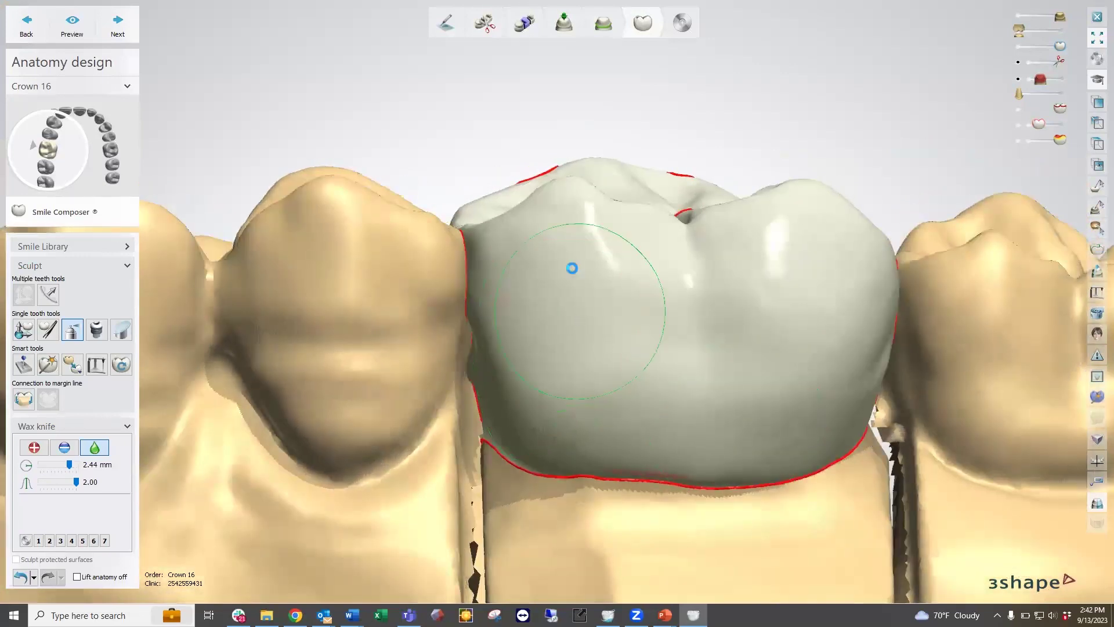
Add wax to the near outer wall with a 2.44 mm radius and 55.0 µm level, and smooth it at strength 2.00.
right_click_drag(659, 301, 632, 420)
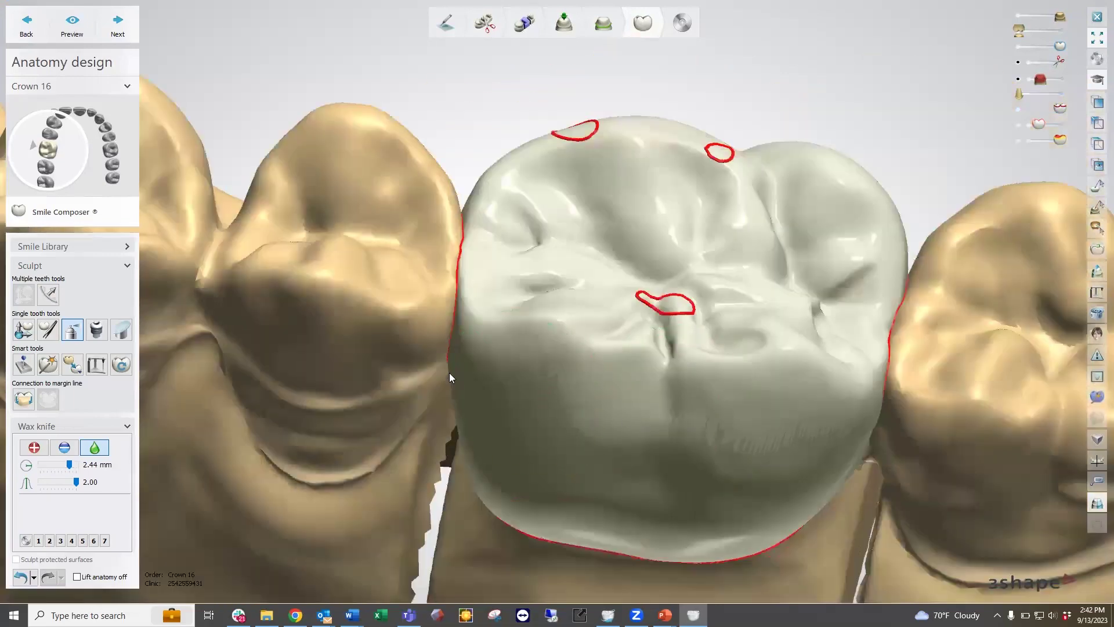
left_click(34, 447)
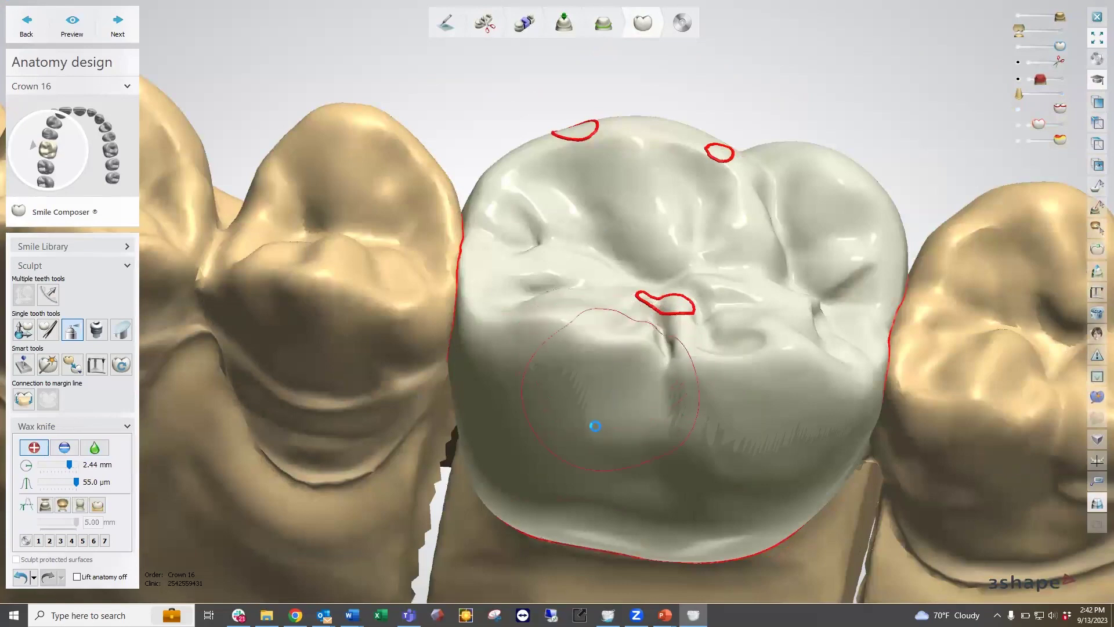
left_click(569, 492)
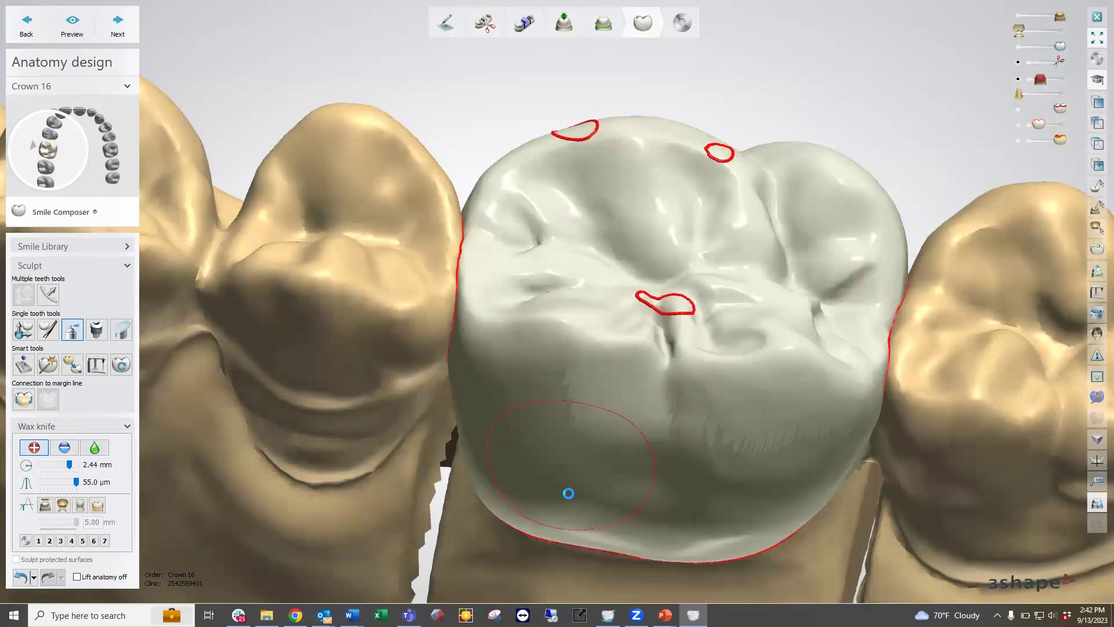
left_click(88, 448)
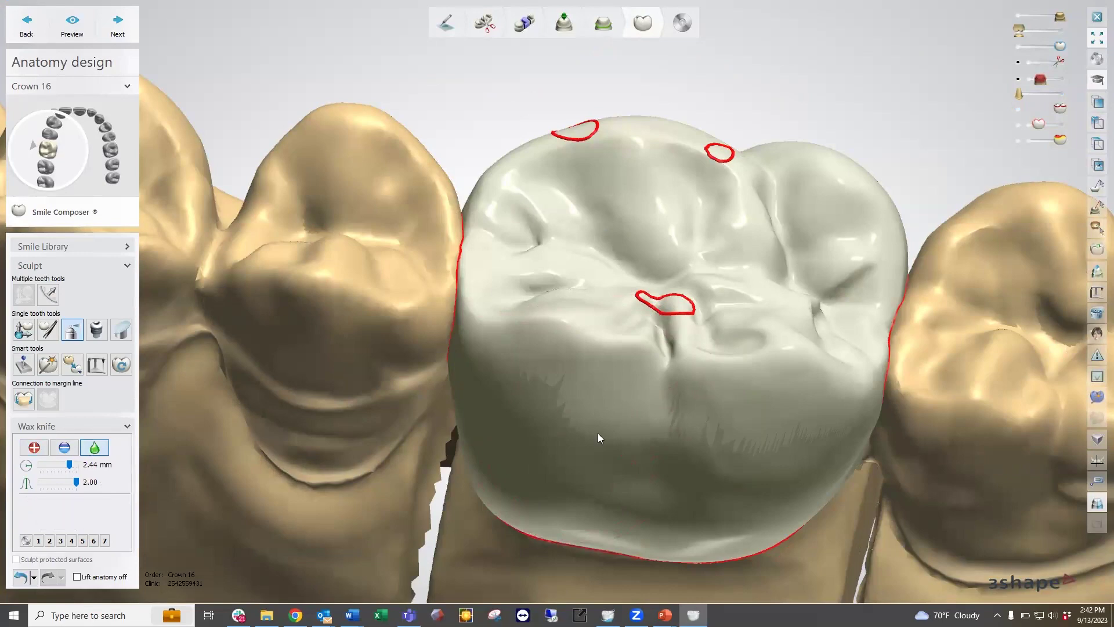
right_click_drag(808, 471, 721, 228)
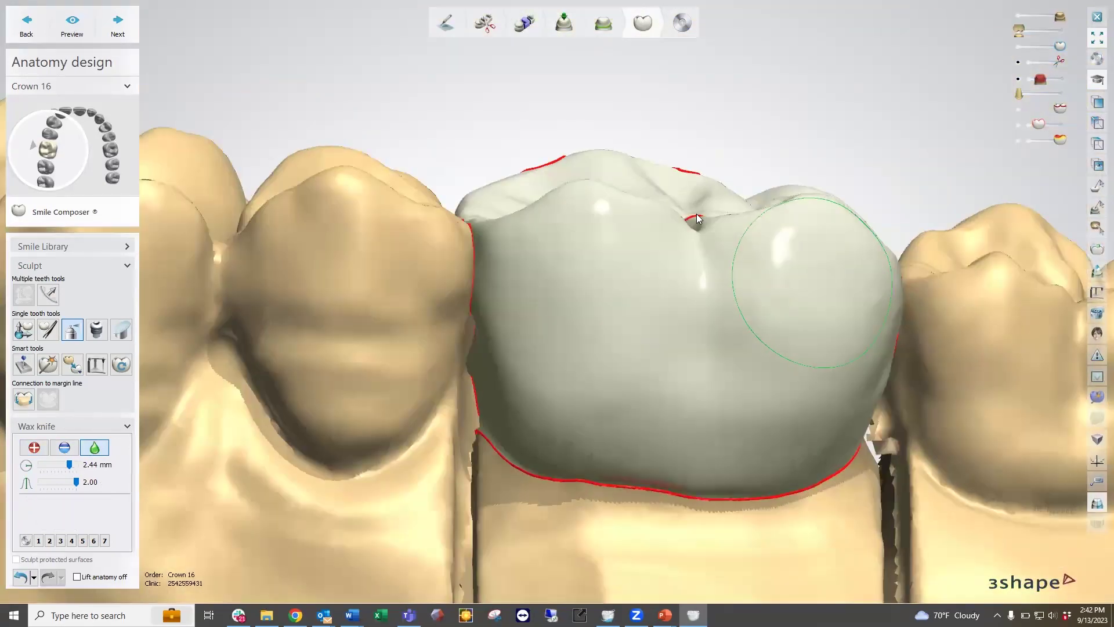
Smooth the far cusp near its contact mark, then reduce the smoothing strength to 0.80 and even out the central contact.
right_click_drag(625, 183, 576, 198)
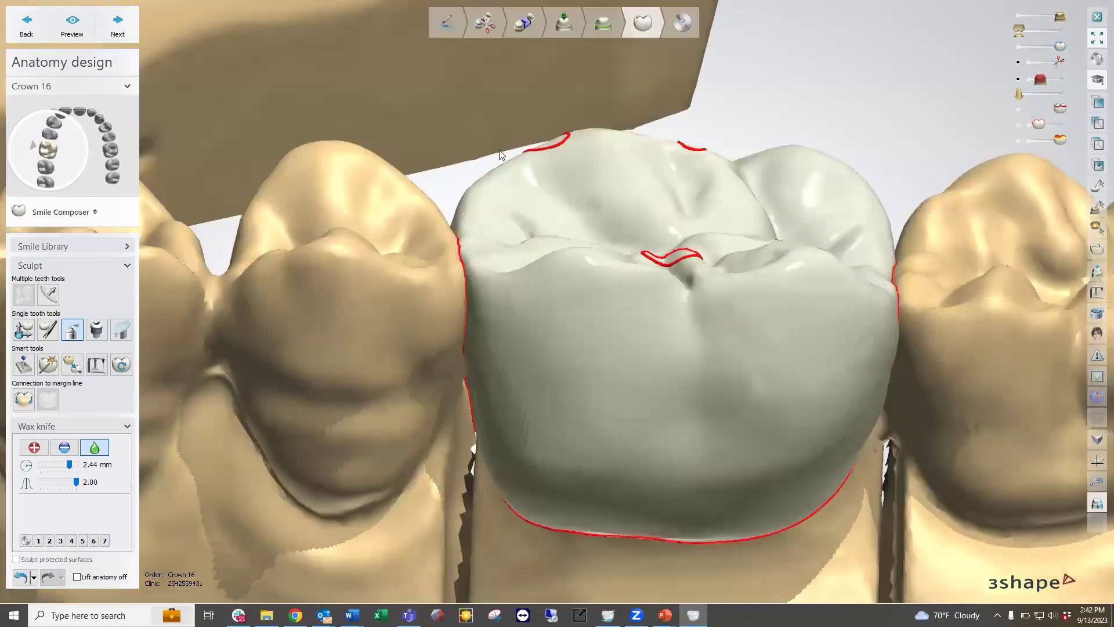
left_click_drag(556, 137, 551, 146)
right_click_drag(686, 176, 667, 184)
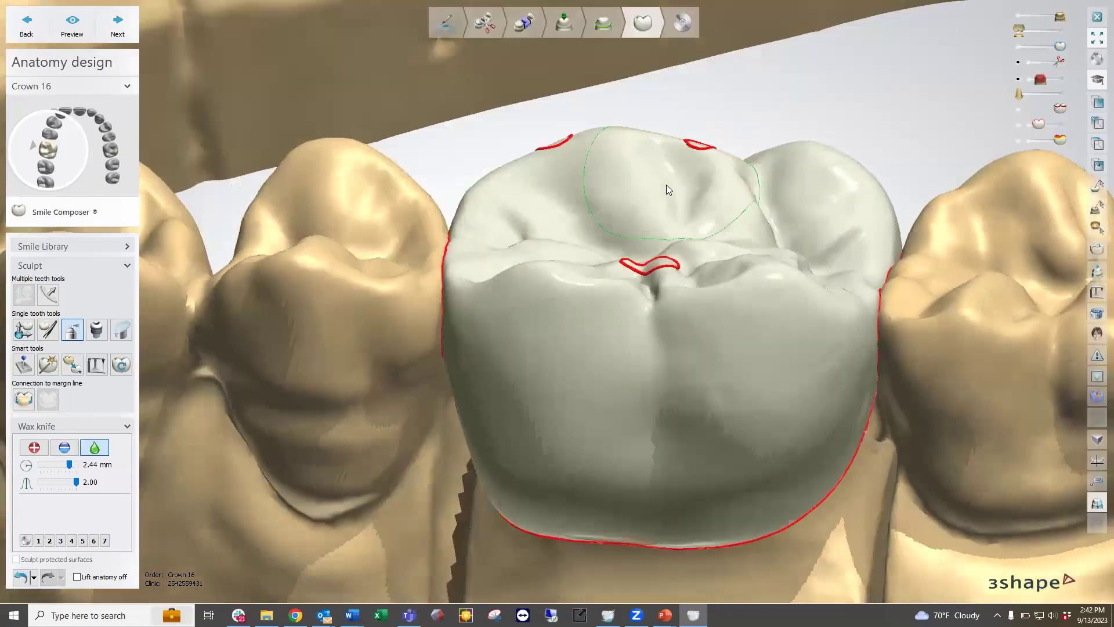
right_click_drag(703, 153, 700, 159)
scroll(698, 162, "down", 4, "ctrl")
scroll(700, 167, "down", 2, "ctrl")
mouse_move(701, 168)
right_mouse_down()
mouse_move(700, 239)
mouse_move(638, 339)
right_mouse_up()
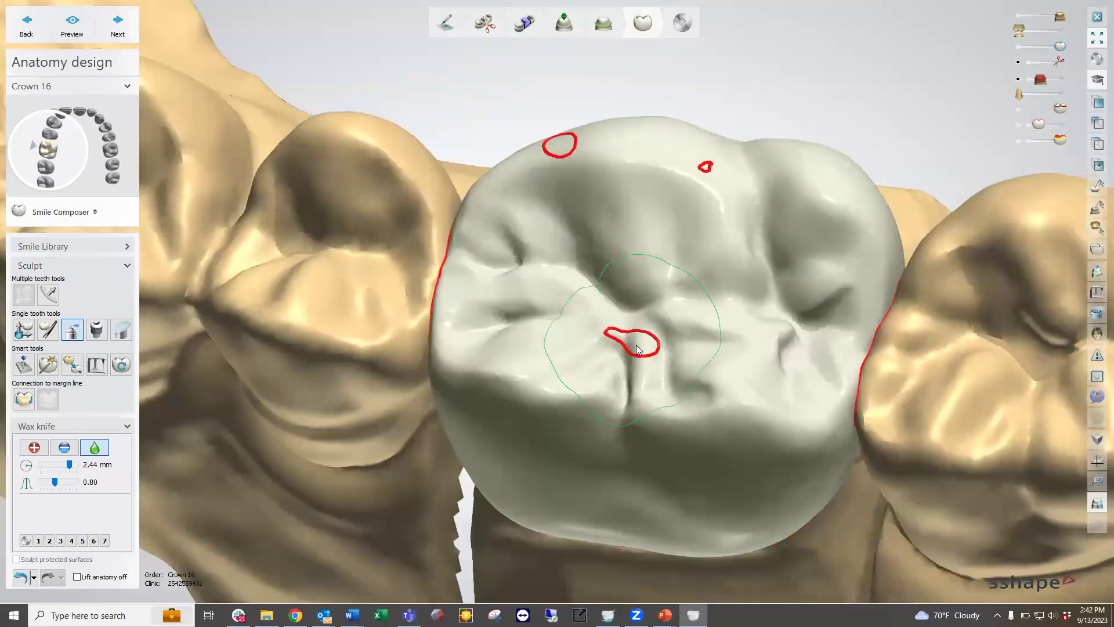
left_click(634, 341)
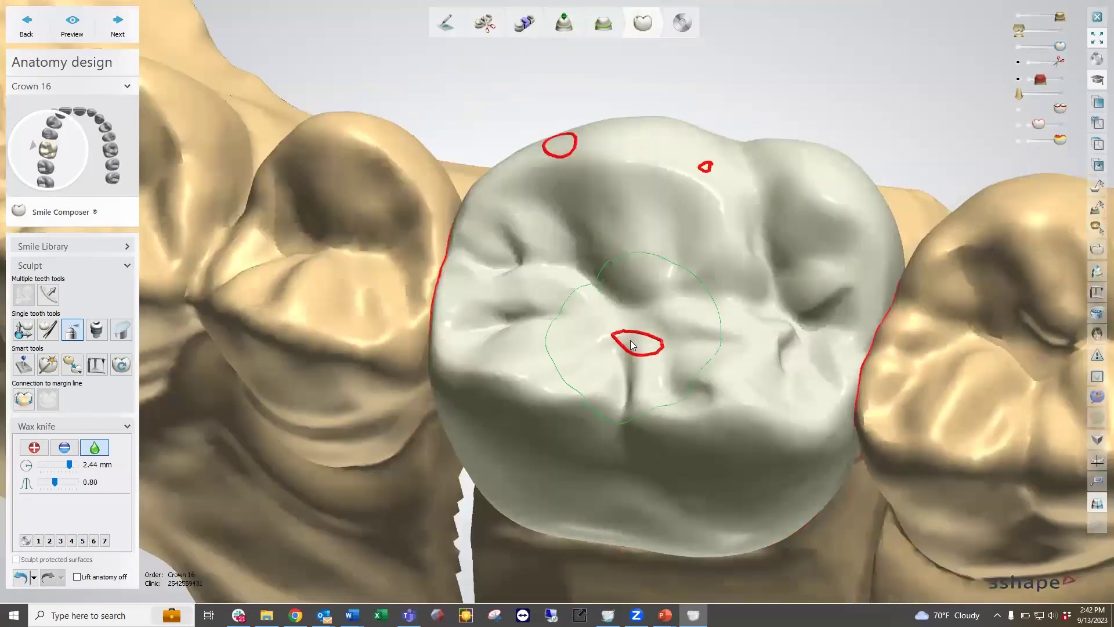
Remove wax from the central occlusal contact with a 0.76 mm radius and a 25.0 µm level.
left_click(64, 447)
scroll(638, 347, "down", 5, "ctrl")
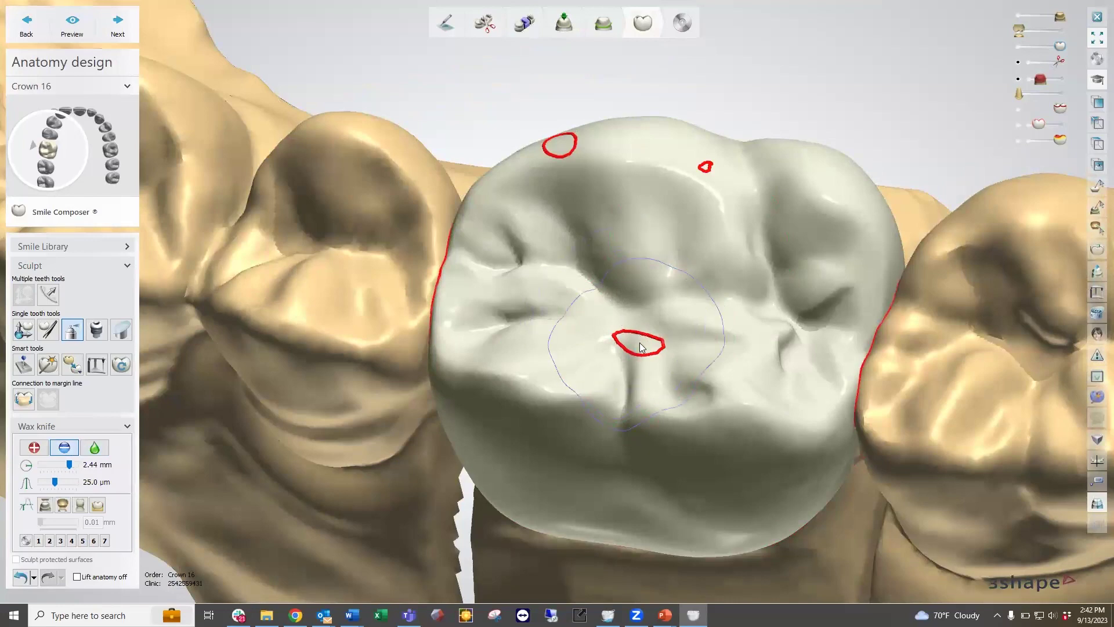
scroll(640, 346, "down", 3, "ctrl")
mouse_move(630, 339)
left_mouse_down()
mouse_move(653, 348)
mouse_move(635, 342)
left_mouse_up()
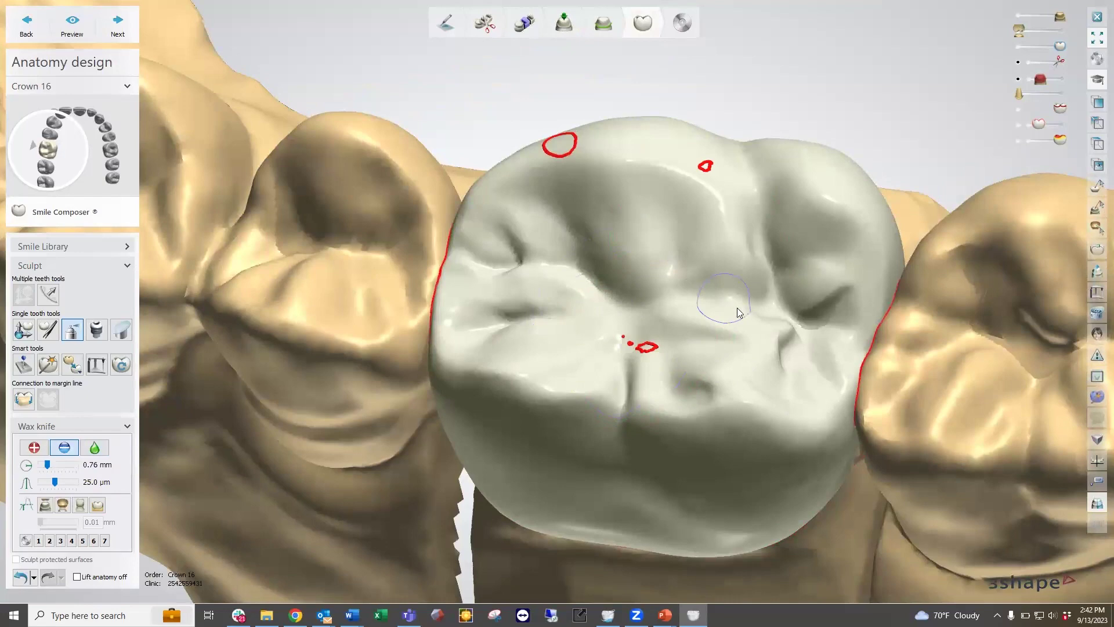
Carve fine primary and secondary grooves across the occlusal surface by removing wax with a 0.20 mm radius and 55.0 µm level.
right_click_drag(735, 308, 733, 314)
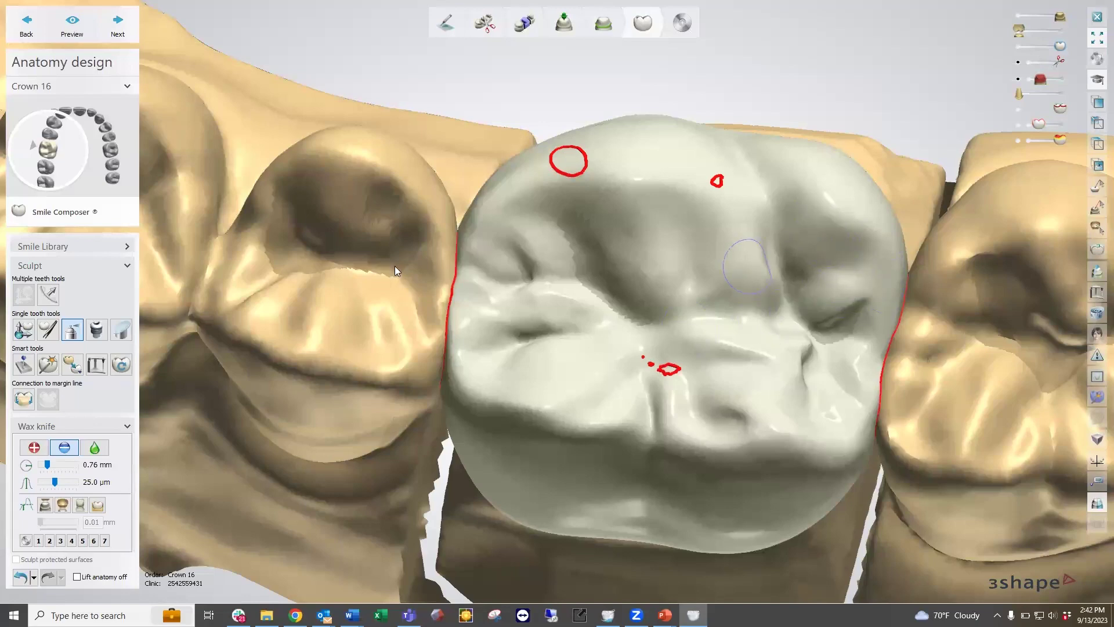
left_click(88, 445)
key("1")
scroll(791, 216, "up", 3, "shift")
left_click_drag(776, 226, 773, 231)
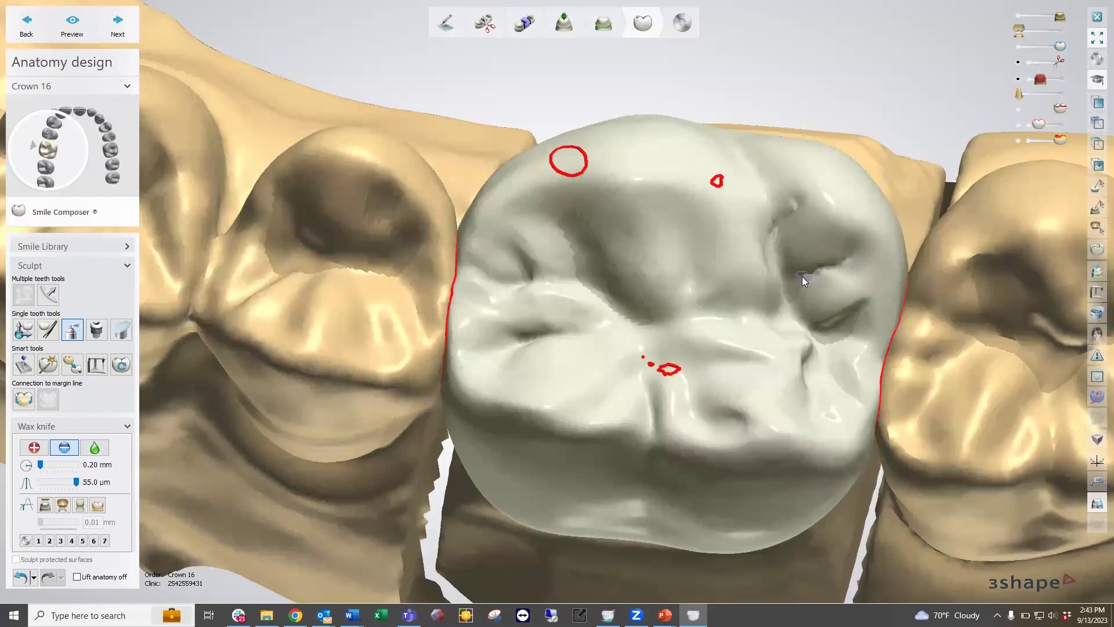
left_click_drag(852, 271, 866, 273)
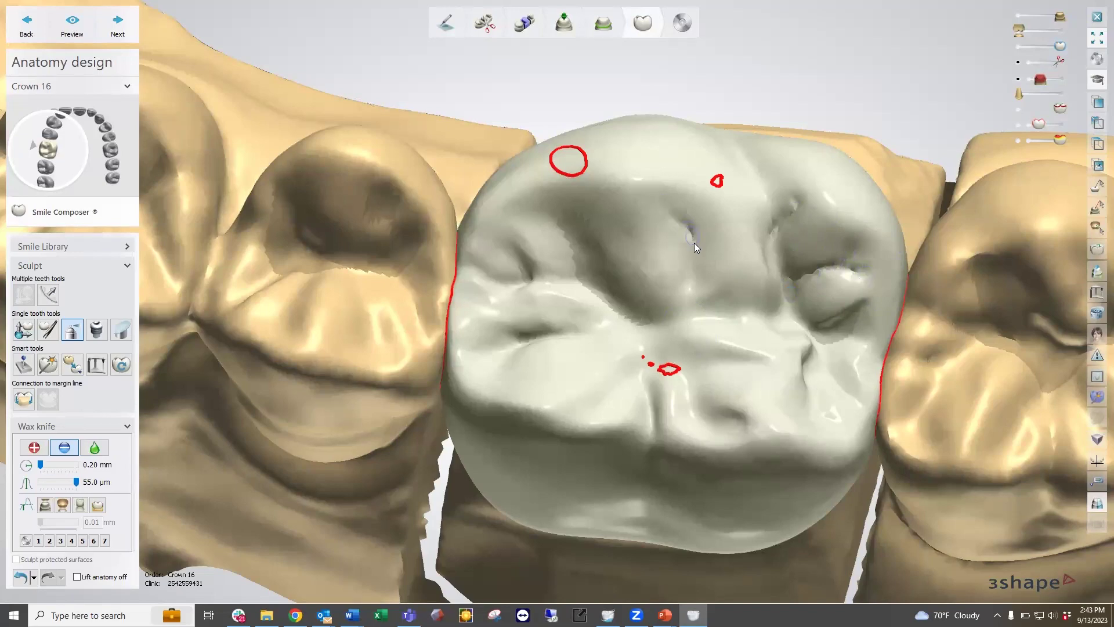
left_click_drag(697, 300, 684, 308)
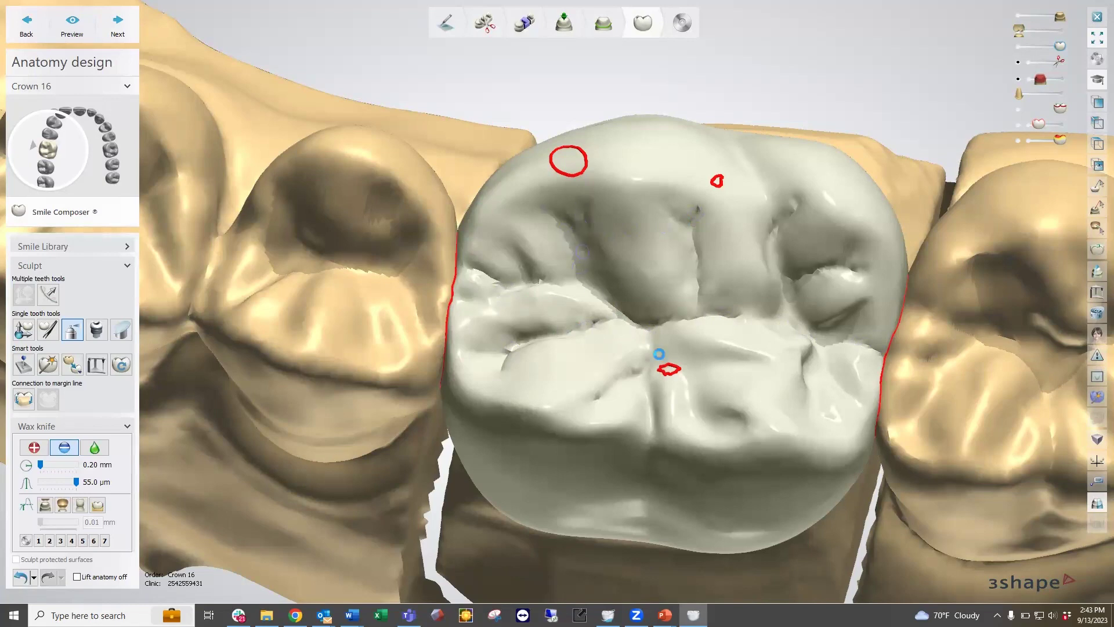
left_click_drag(666, 355, 754, 372)
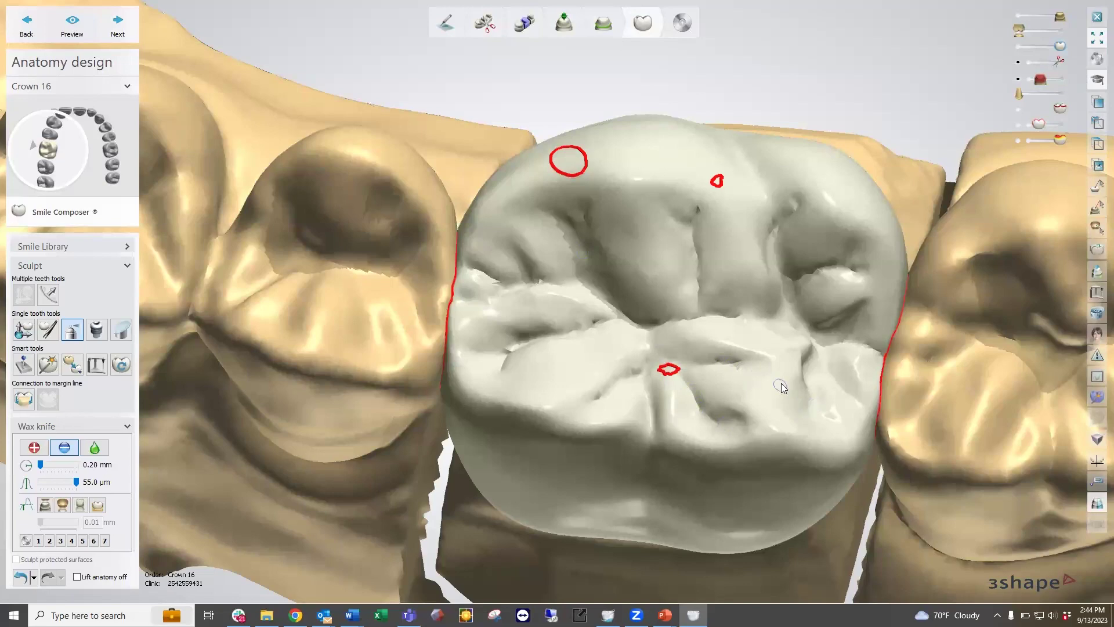
Widen the grooves around the central contact by removing wax at 0.48 mm radius and 25.0 µm level, undoing the stroke at 55.0 µm.
scroll(785, 372, "up", 3, "ctrl")
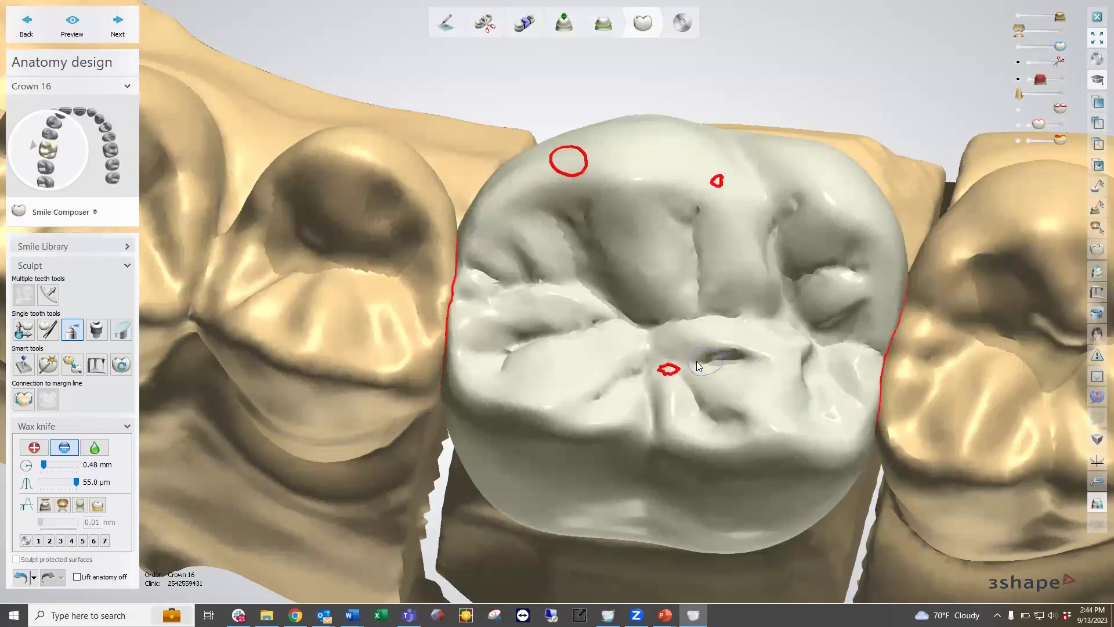
key("ctrl+z")
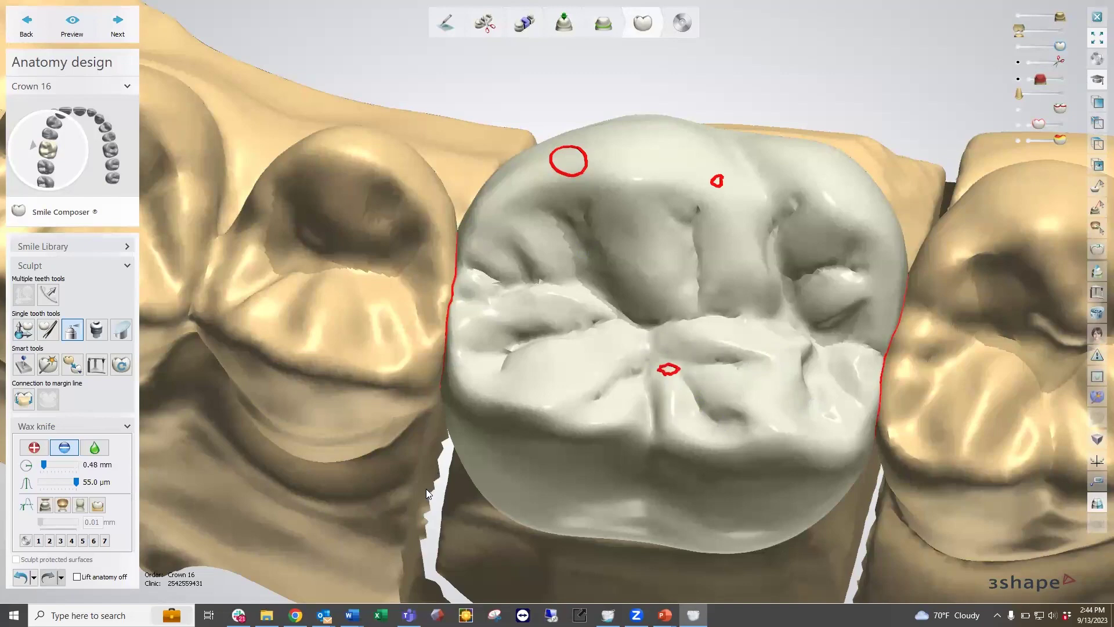
scroll(717, 345, "down", 2, "shift")
scroll(718, 345, "down", 1, "shift")
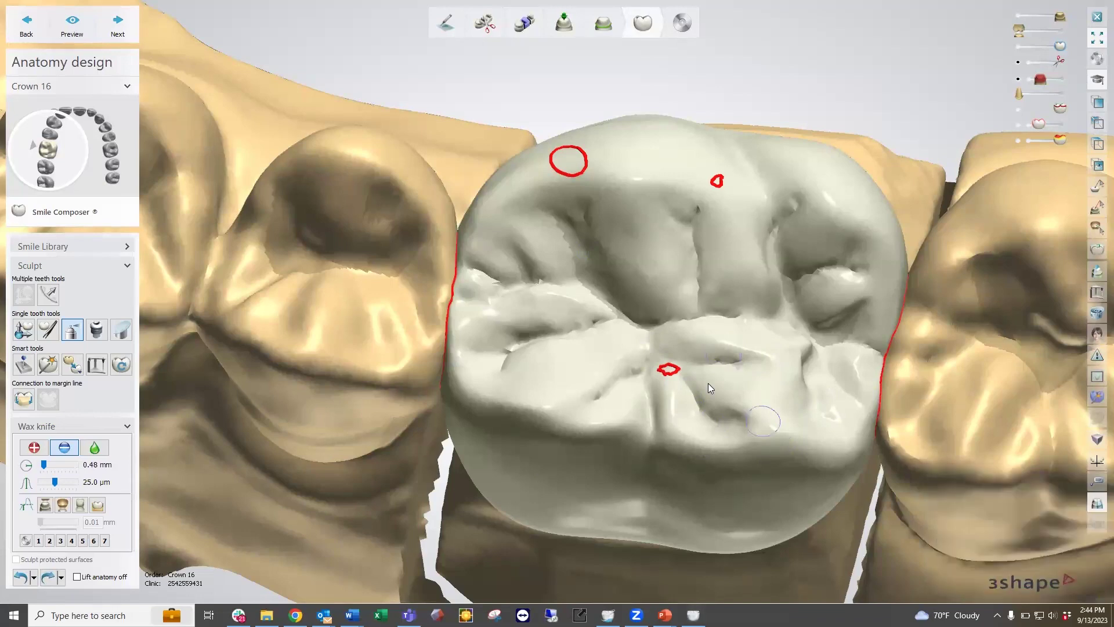
mouse_move(726, 367)
left_mouse_down()
mouse_move(527, 329)
mouse_move(497, 345)
left_mouse_up()
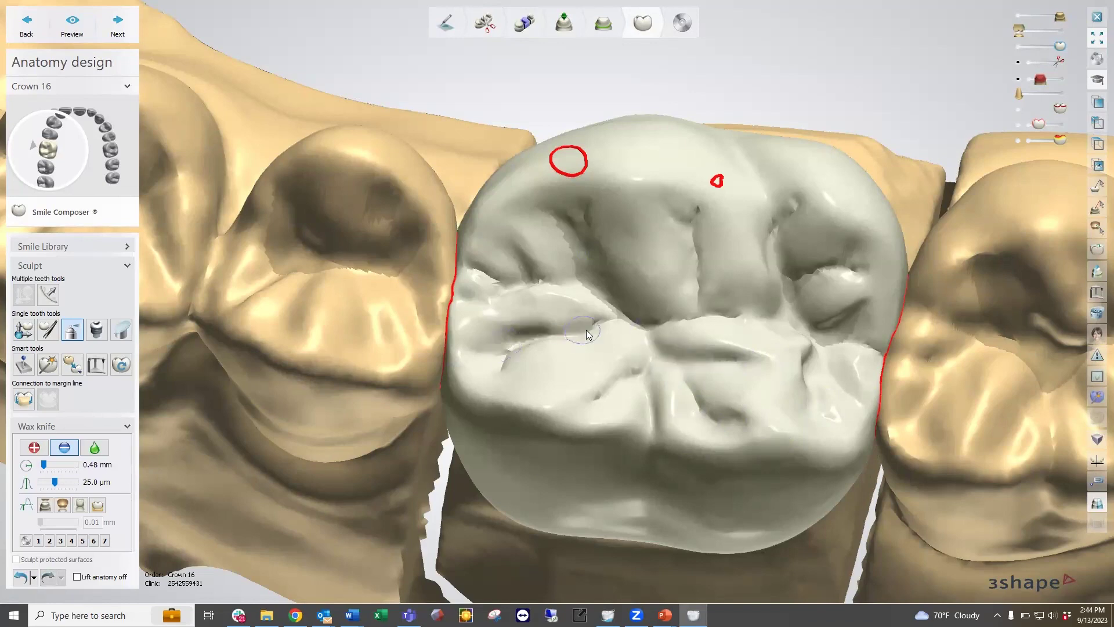
Broaden the grooves at the premolar-side fossa and on the far cusp slopes with a 0.48 mm radius and 25.0 µm level.
left_click_drag(518, 259, 536, 278)
left_click_drag(471, 259, 498, 281)
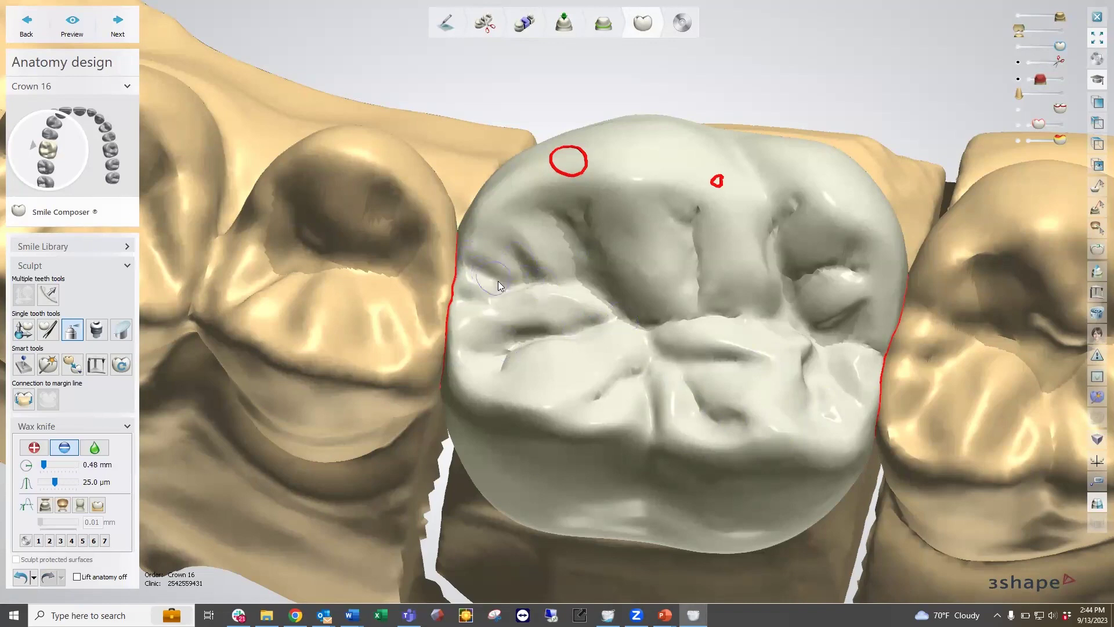
left_click_drag(568, 282, 587, 284)
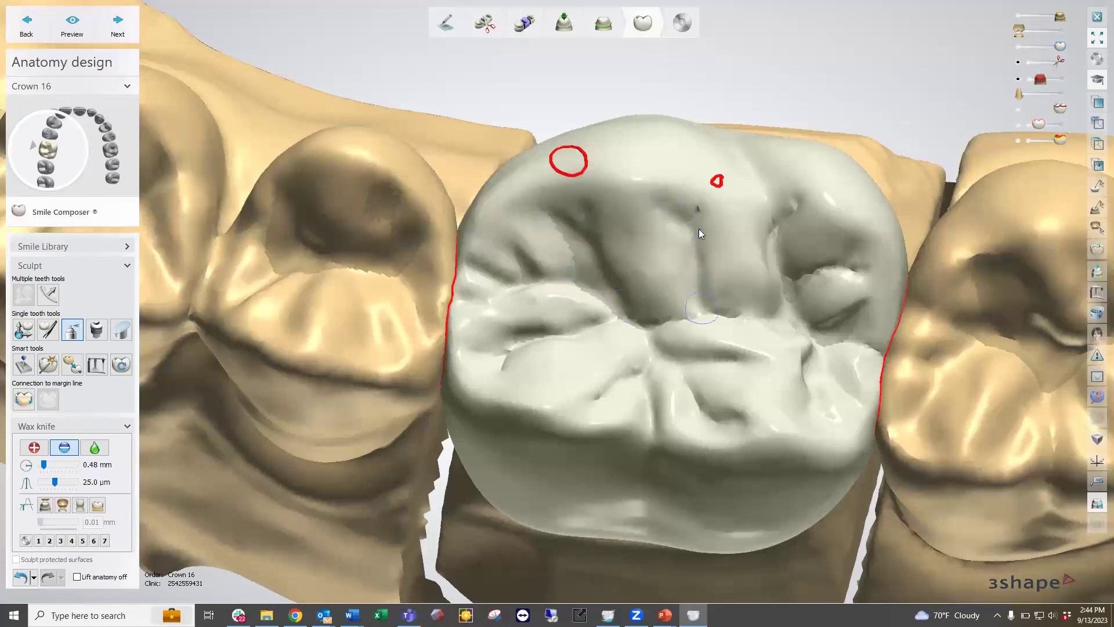
left_click_drag(704, 223, 706, 300)
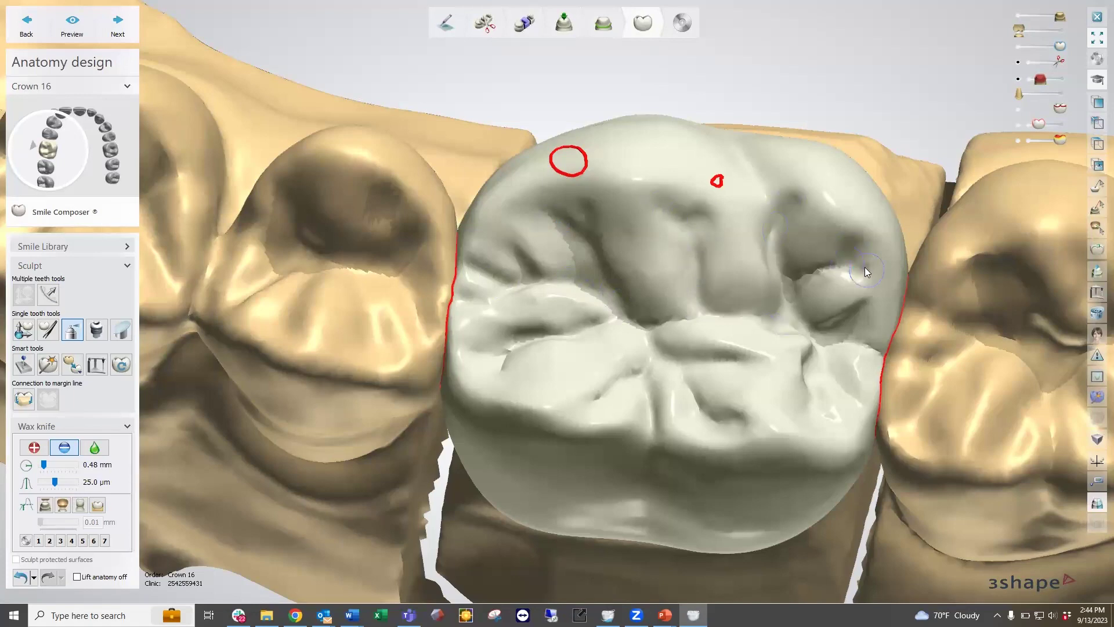
Smooth the pit beside the crown's marginal ridge with the Wax knife and check the two occlusal contact spots.
mouse_move(818, 336)
left_mouse_down()
mouse_move(850, 326)
mouse_move(865, 349)
left_mouse_up()
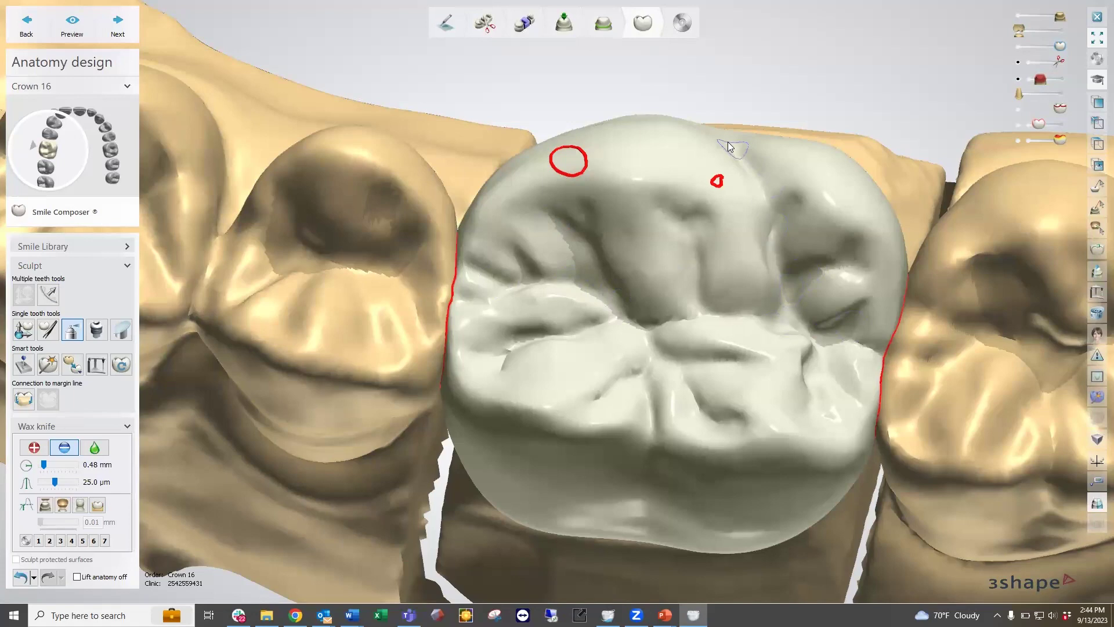
right_click_drag(676, 373, 672, 361)
mouse_move(672, 272)
right_mouse_down()
mouse_move(473, 358)
mouse_move(536, 378)
mouse_move(539, 363)
right_mouse_up()
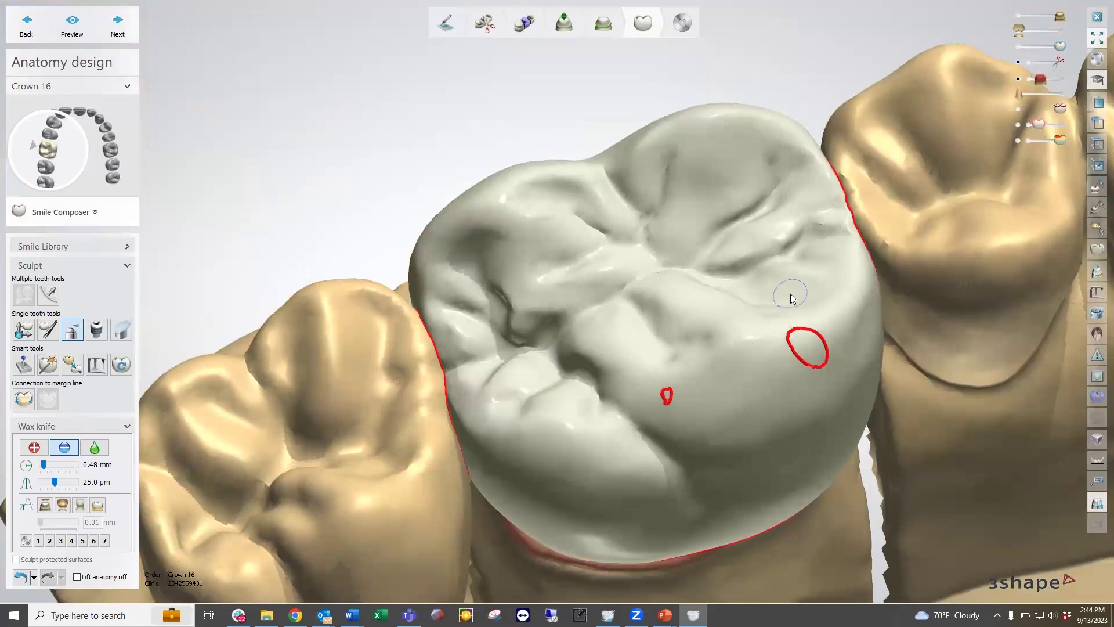
right_click_drag(835, 241, 751, 336)
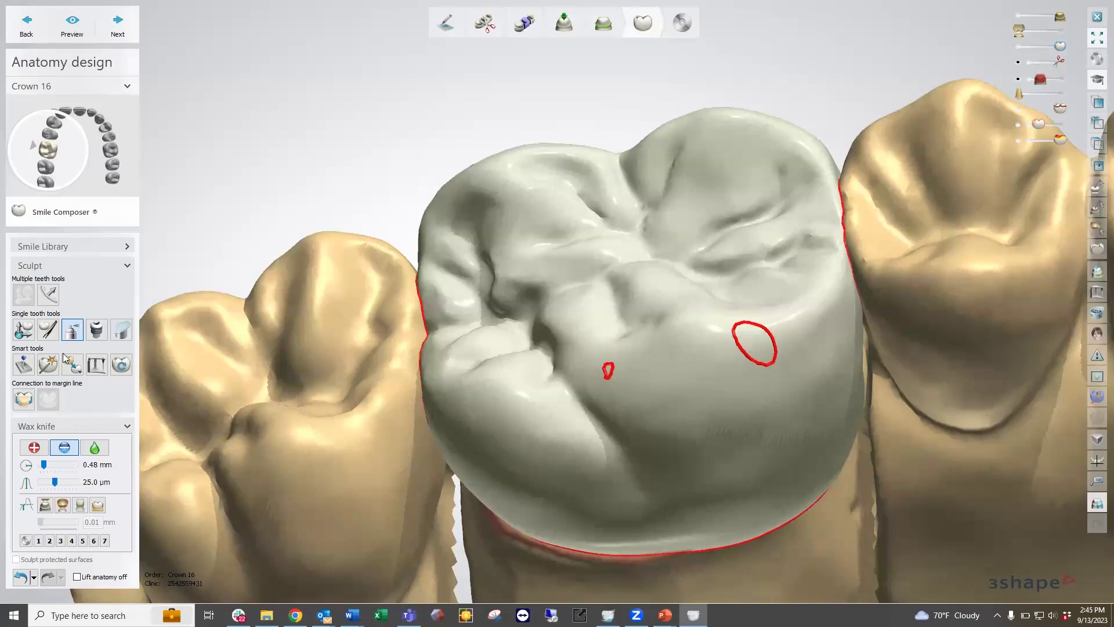
Try cutting the crown's occlusal contact spots flat at 0.05 mm, undo it, and adapt the occlusal surface to the antagonist at 0.05 mm instead.
left_click(25, 367)
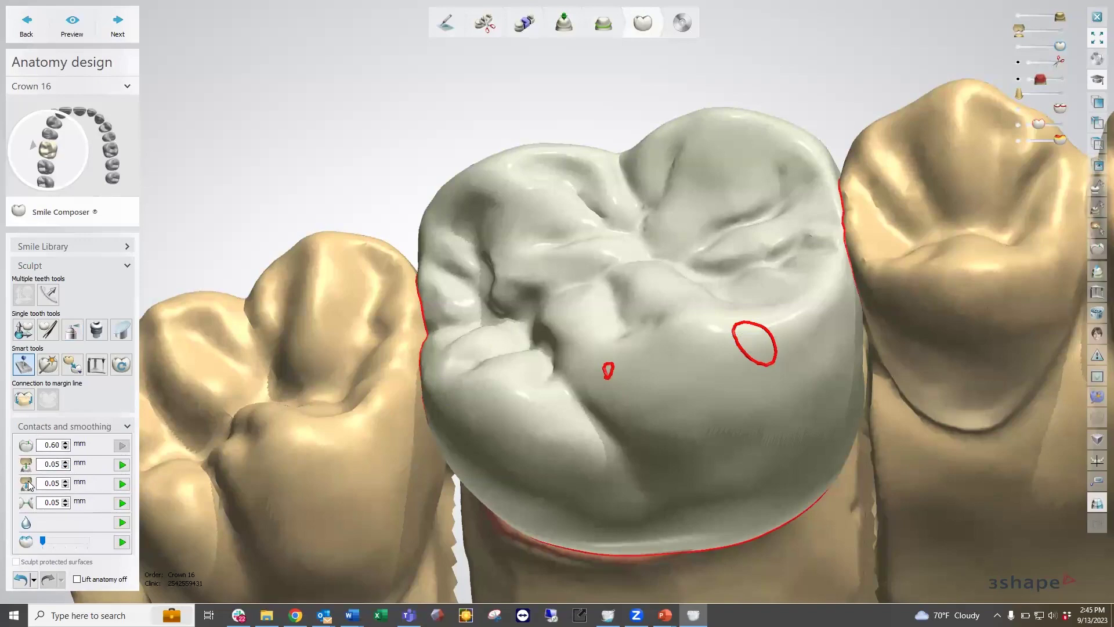
left_click(122, 484)
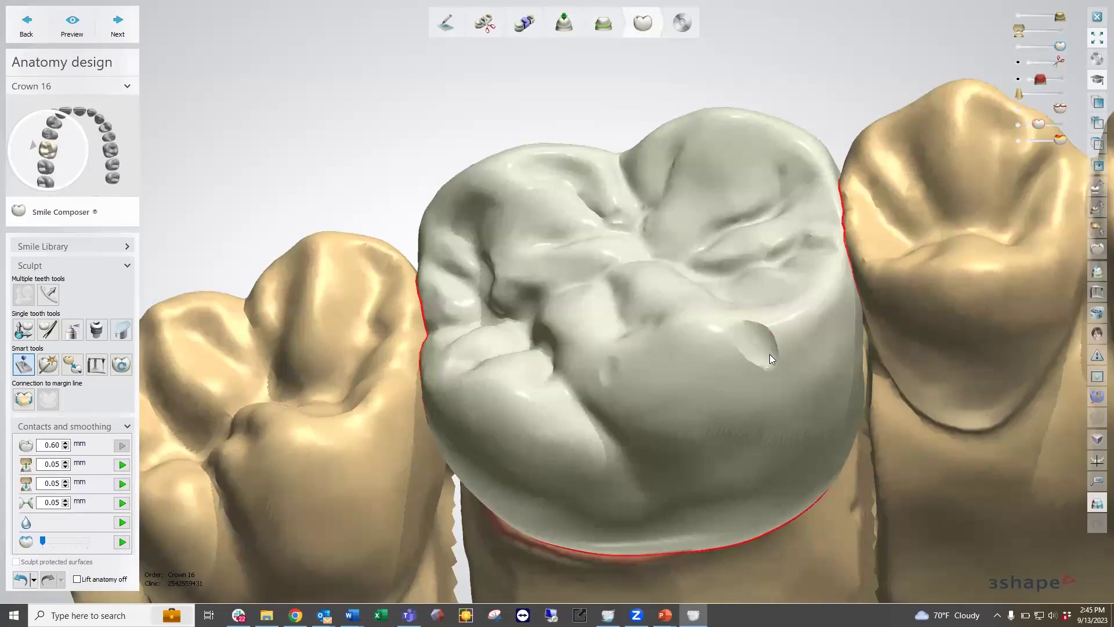
left_click(20, 579)
left_click(122, 464)
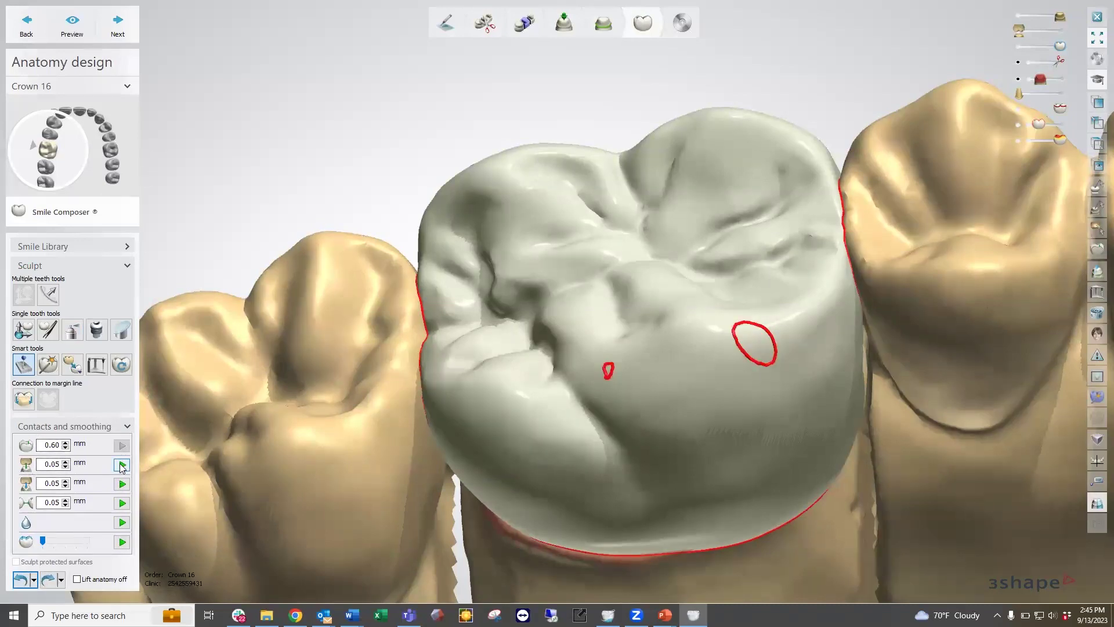
right_click_drag(715, 379, 733, 336)
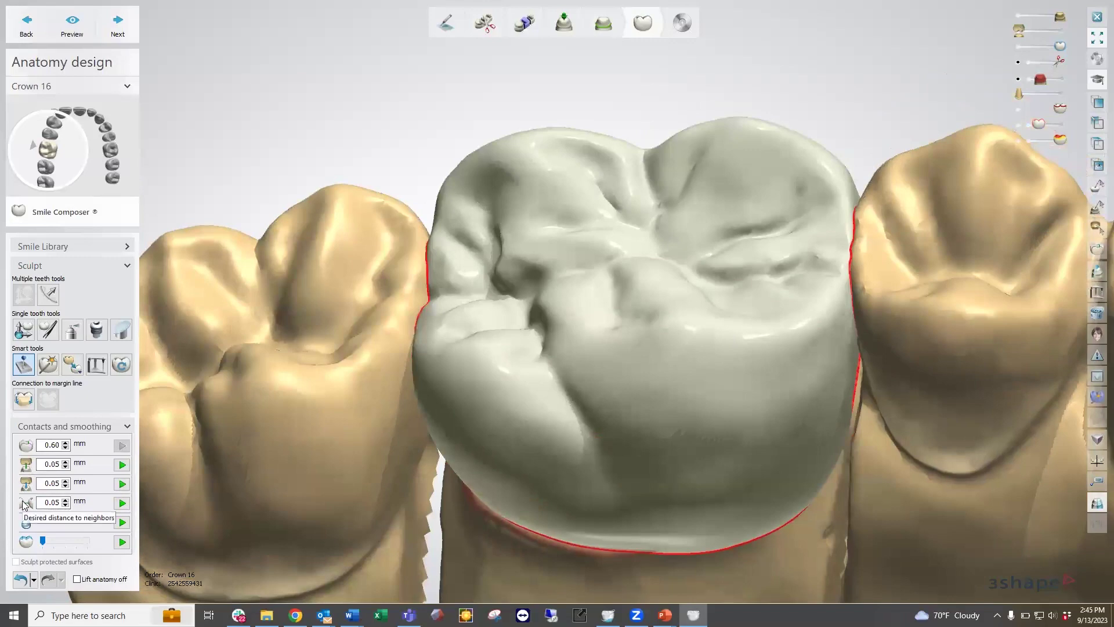
Set the crown's desired distance to neighbors to -0.05 mm, apply it, and inspect the proximal contact through the adjacent tooth.
right_click_drag(891, 424, 865, 313)
left_click(42, 504)
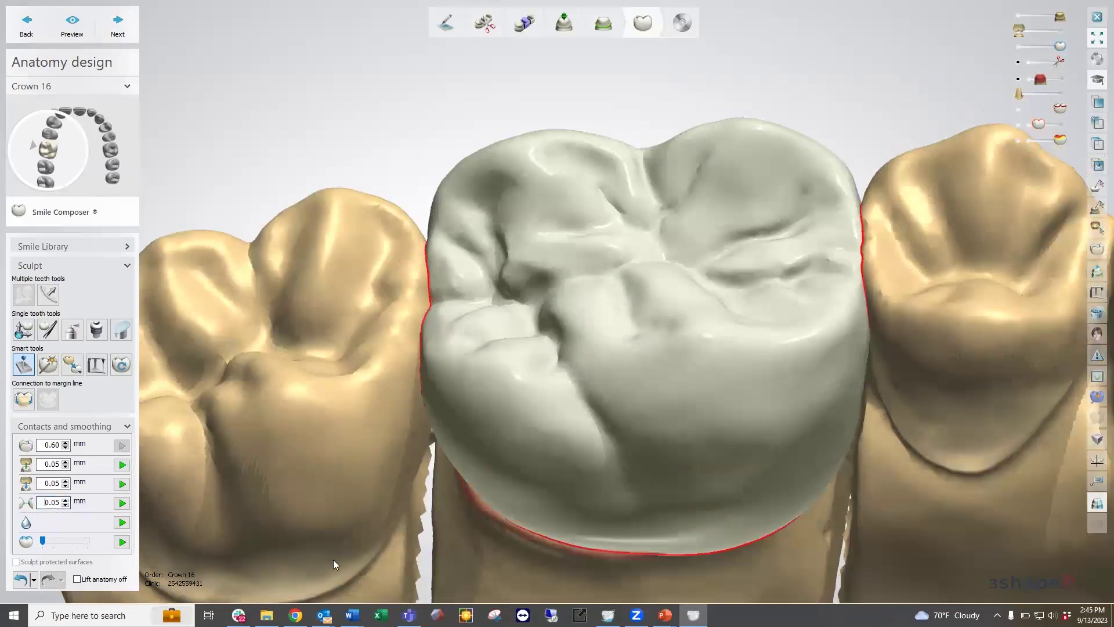
left_click(122, 503)
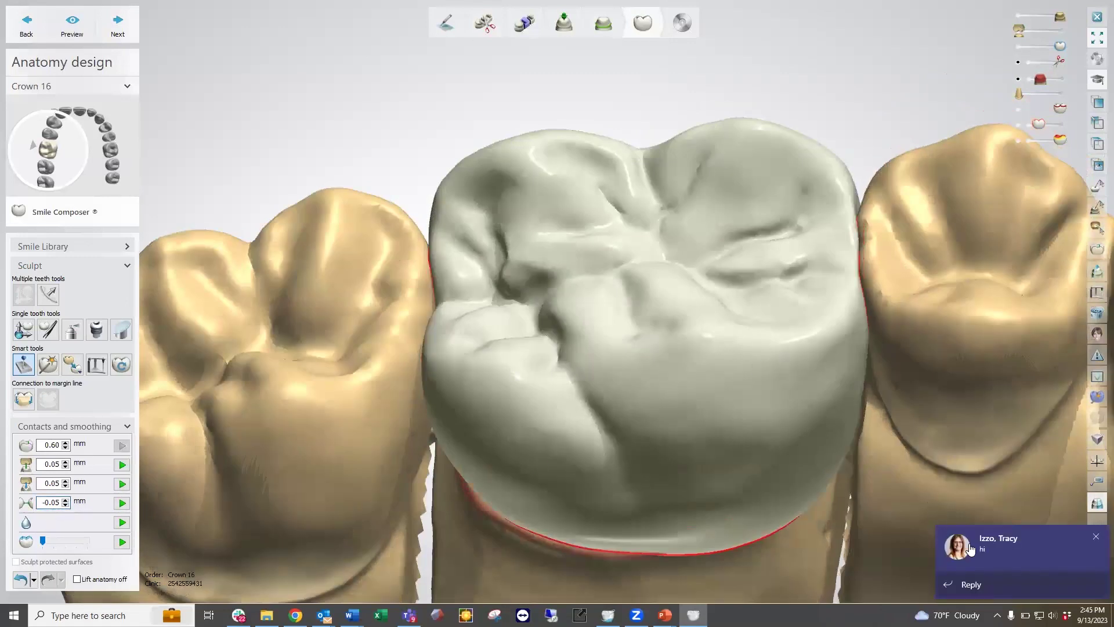
left_click(1096, 537)
right_click_drag(920, 365, 767, 275)
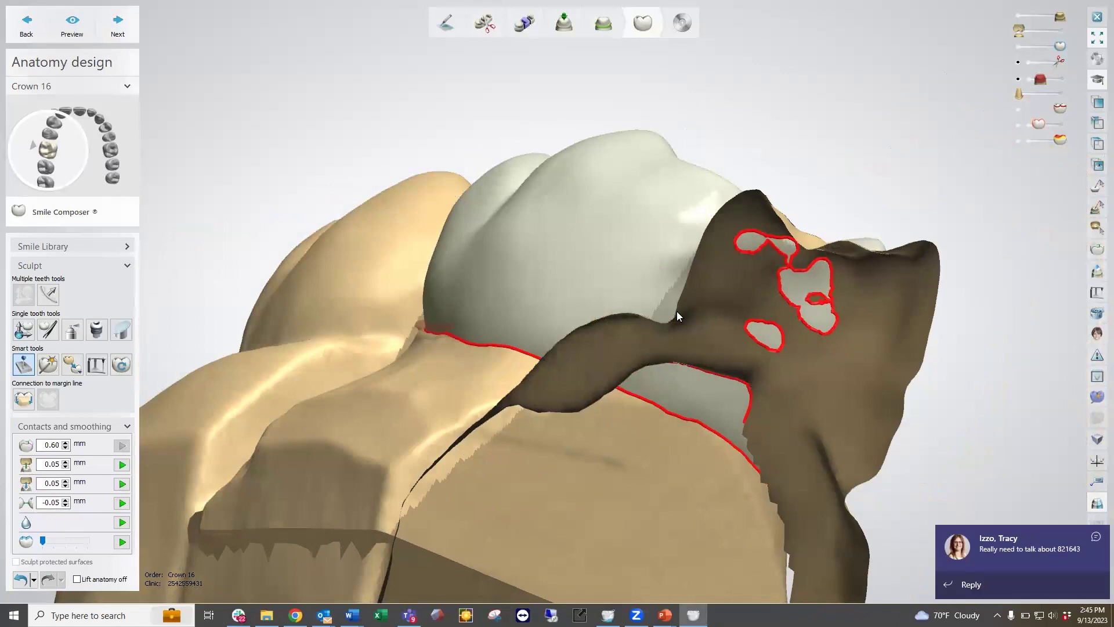
left_click(1094, 536)
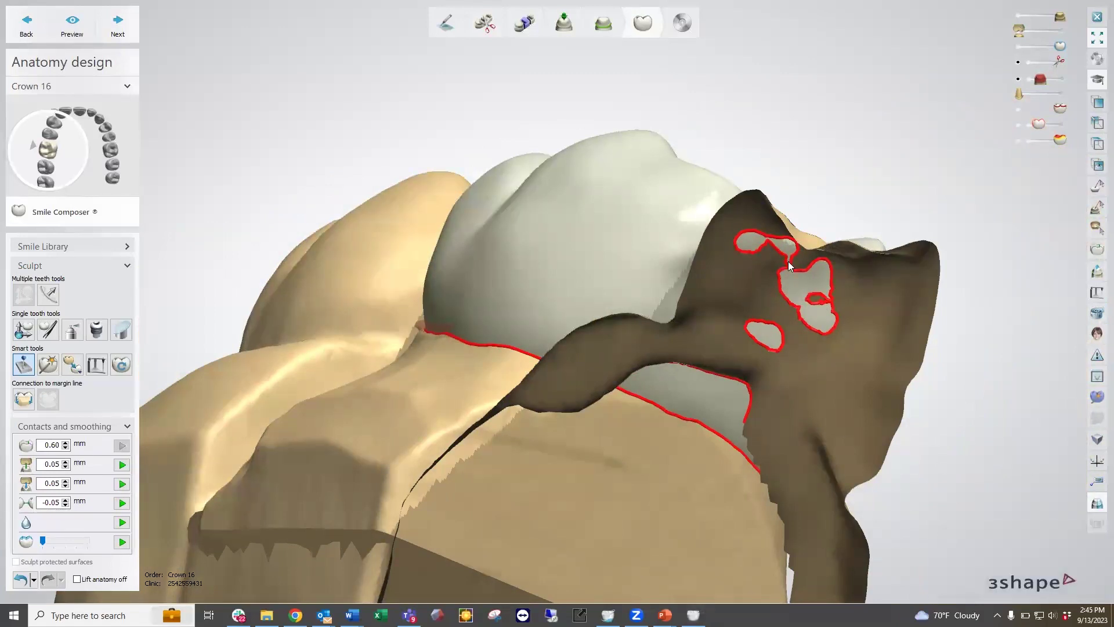
right_click_drag(815, 326, 827, 329)
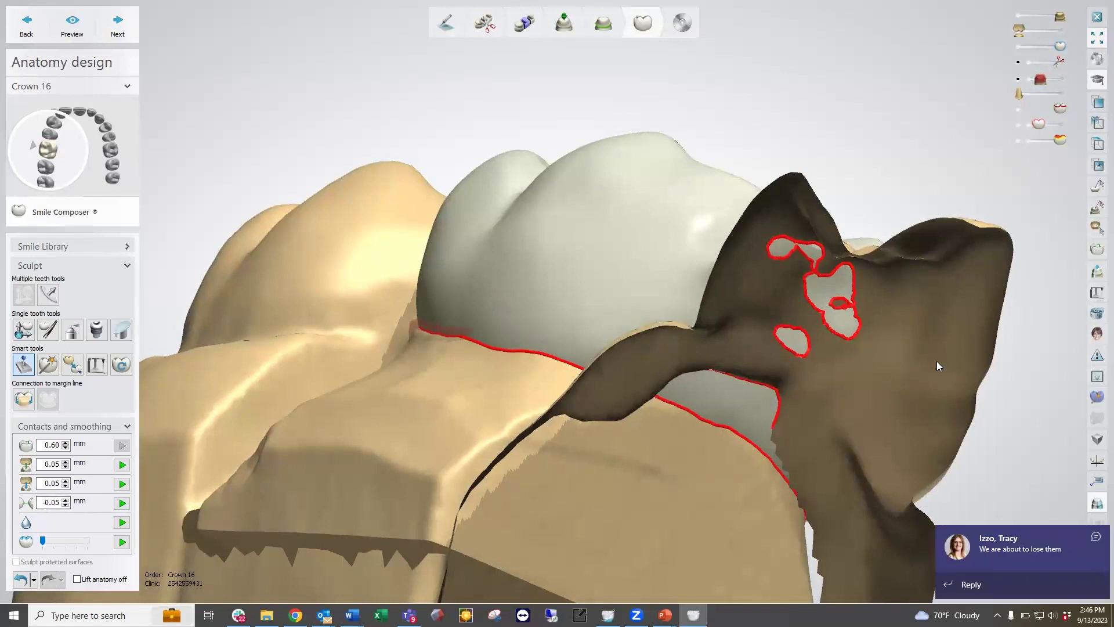
right_click_drag(860, 292, 1039, 473)
left_click(1096, 537)
right_click_drag(921, 386, 522, 378)
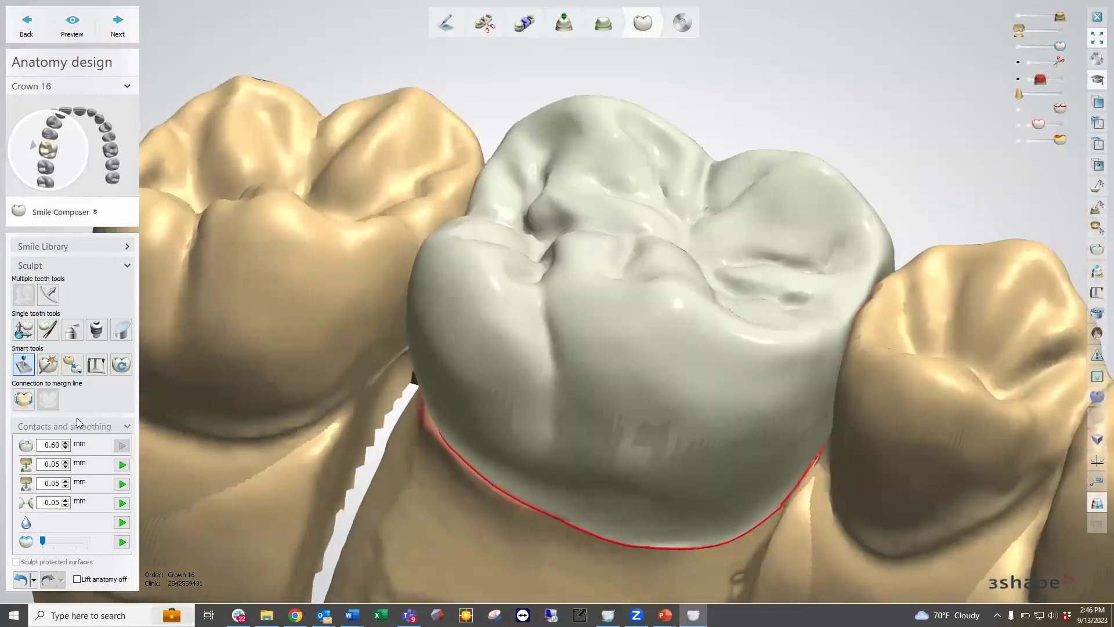
Select the Wax knife and enable its neighbor distance limit, comparing the adjacent teeth with the limit on and off.
left_click(72, 329)
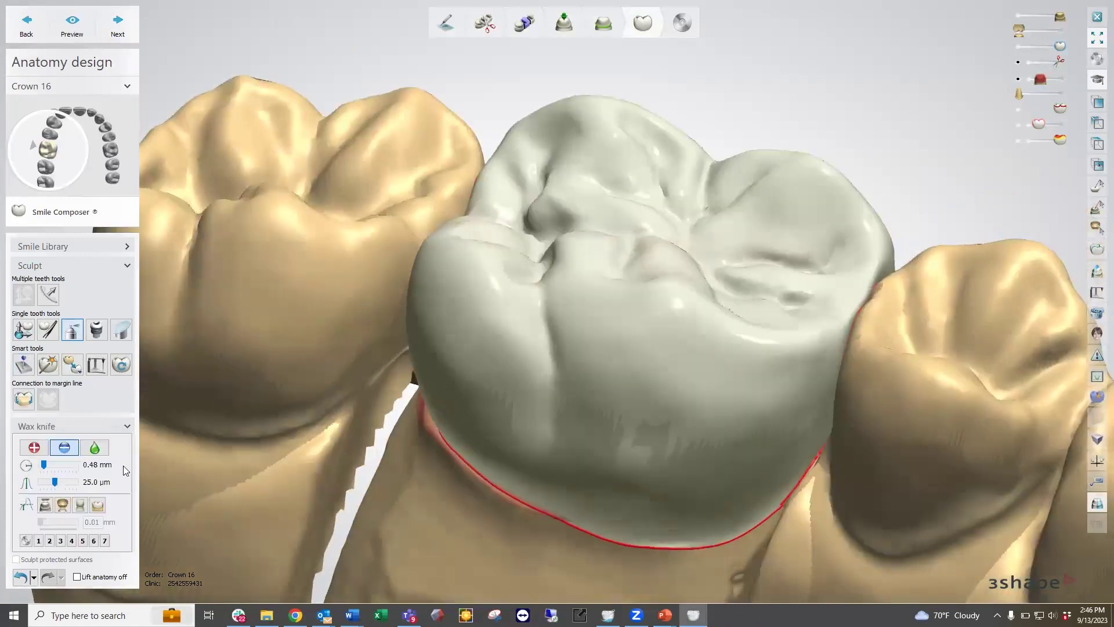
left_click(98, 510)
mouse_move(421, 418)
right_mouse_down()
mouse_move(422, 392)
mouse_move(453, 378)
mouse_move(458, 395)
right_mouse_up()
right_click_drag(866, 412, 903, 427)
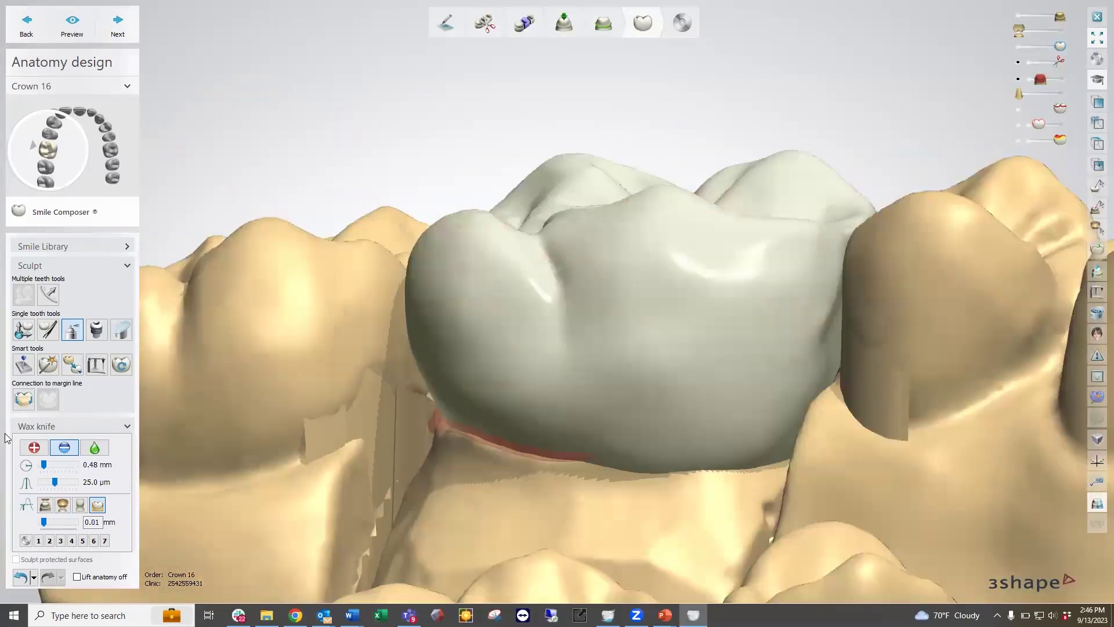
left_click(99, 505)
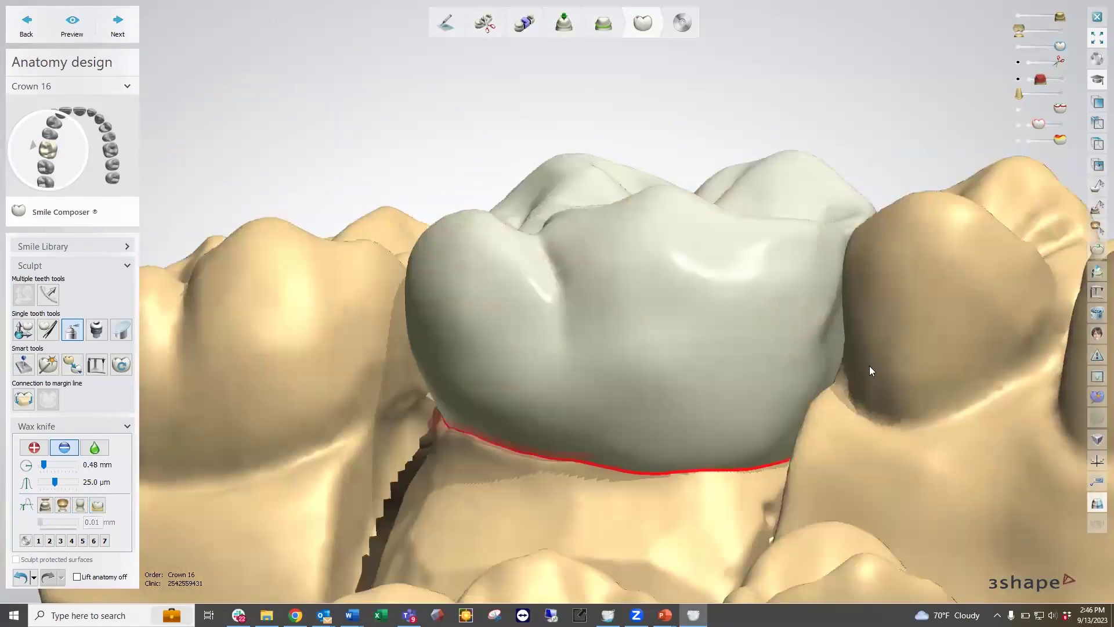
left_click(97, 504)
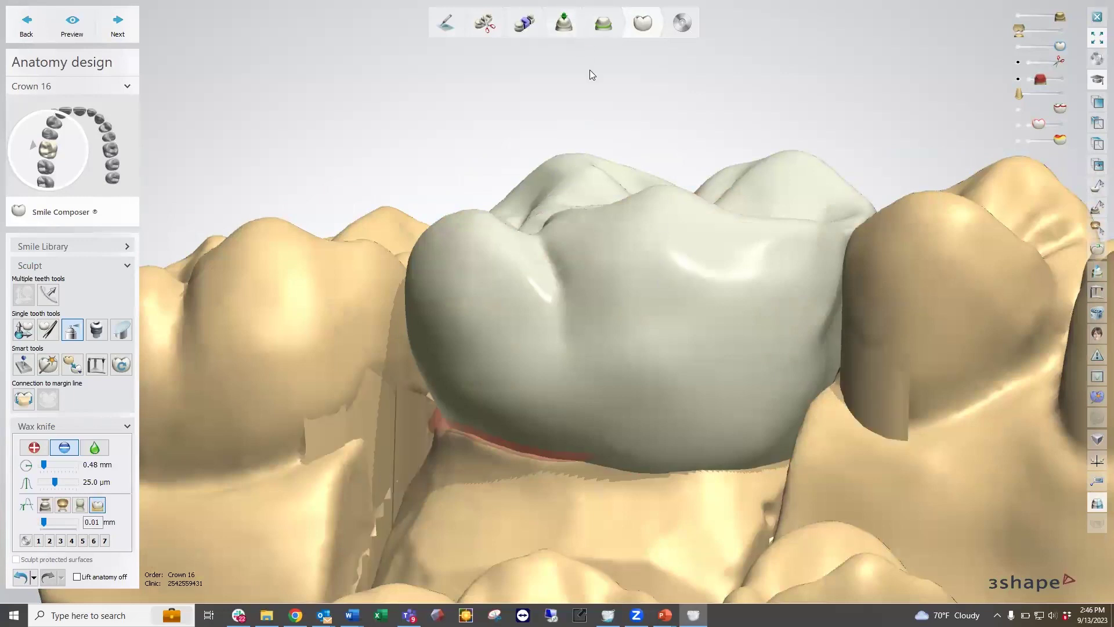
Hide the preparation scan and examine the crown's proximal contact area through the neighboring tooth.
right_click_drag(589, 75, 646, 259)
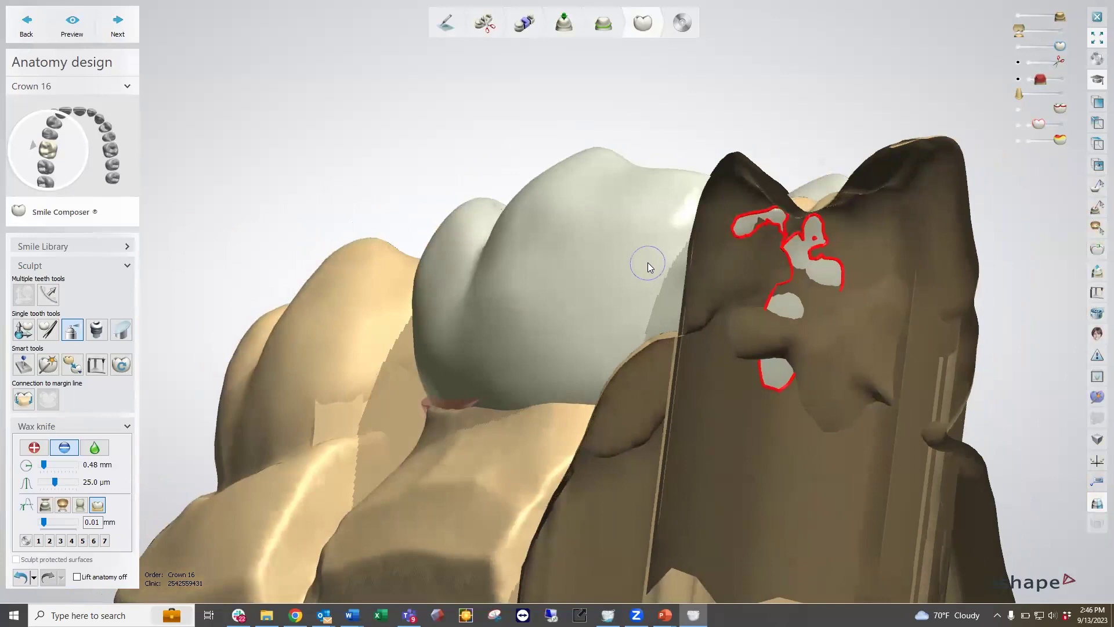
right_click_drag(792, 296, 774, 292)
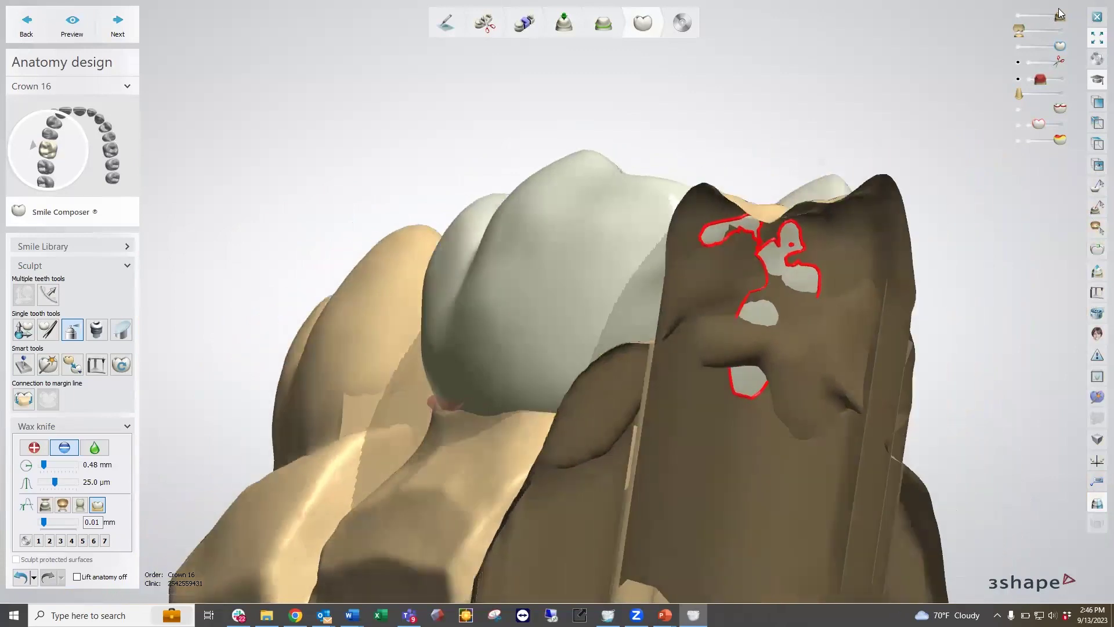
left_click(1022, 16)
left_click(1027, 15)
left_click(1017, 17)
right_click_drag(777, 274, 674, 275)
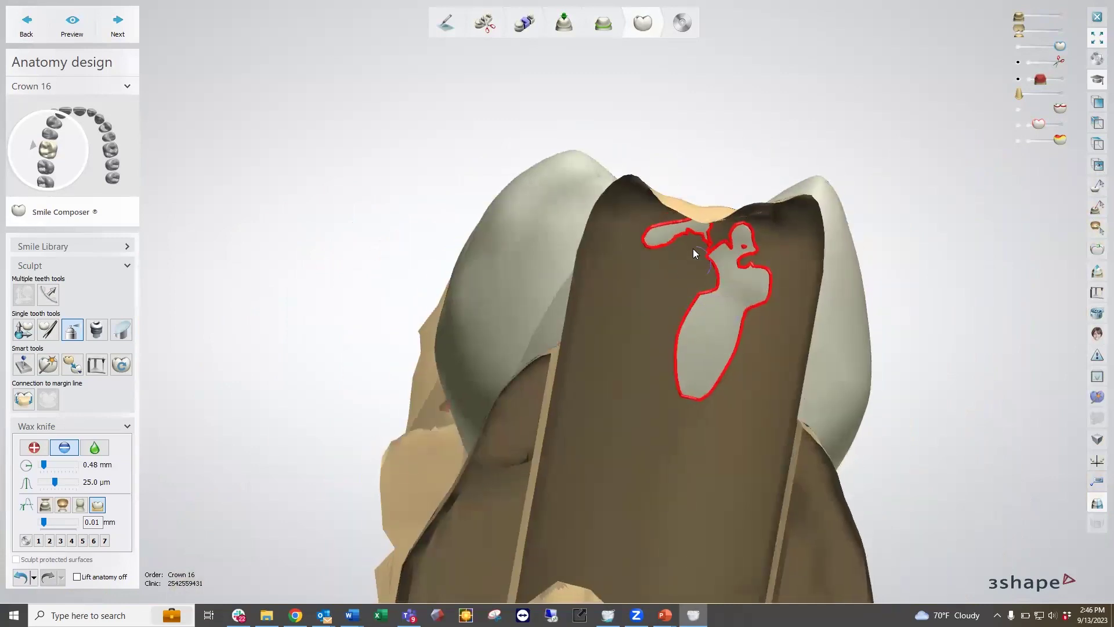
Set the Wax knife to add wax with a neighbor distance limit of -0.05 mm, and advance the crown design by one stage.
left_click(42, 452)
double_click(96, 522)
left_click_drag(100, 521, 118, 523)
type("-0.05")
left_click(118, 27)
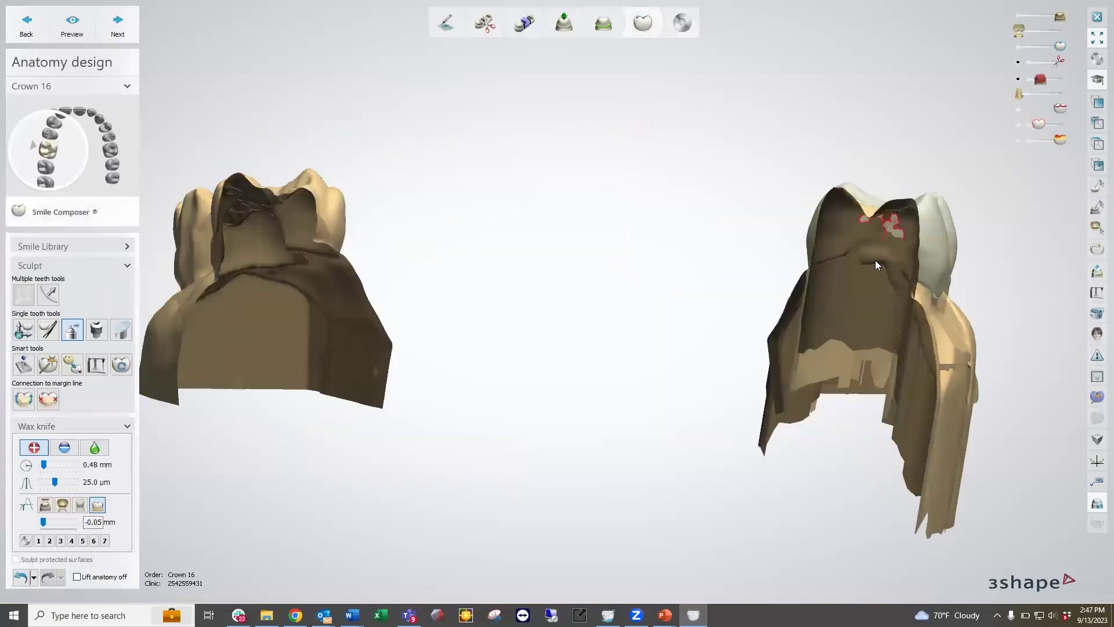
Add wax on the crown's proximal surface to merge the scattered contact spots into one continuous contact area.
scroll(882, 243, "up", 5)
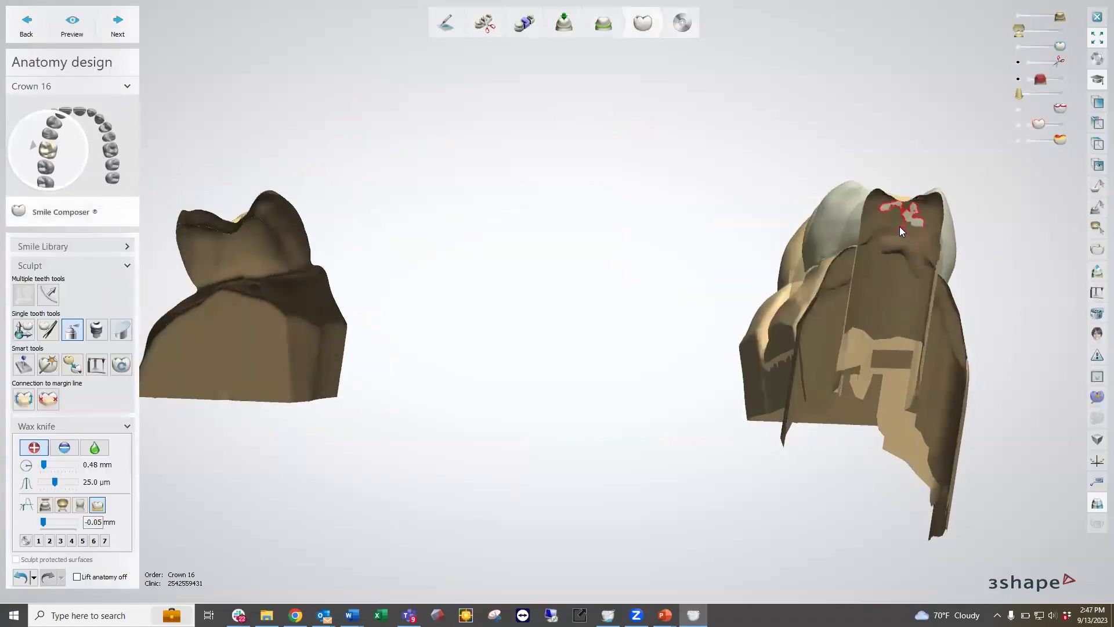
scroll(903, 226, "up", 3)
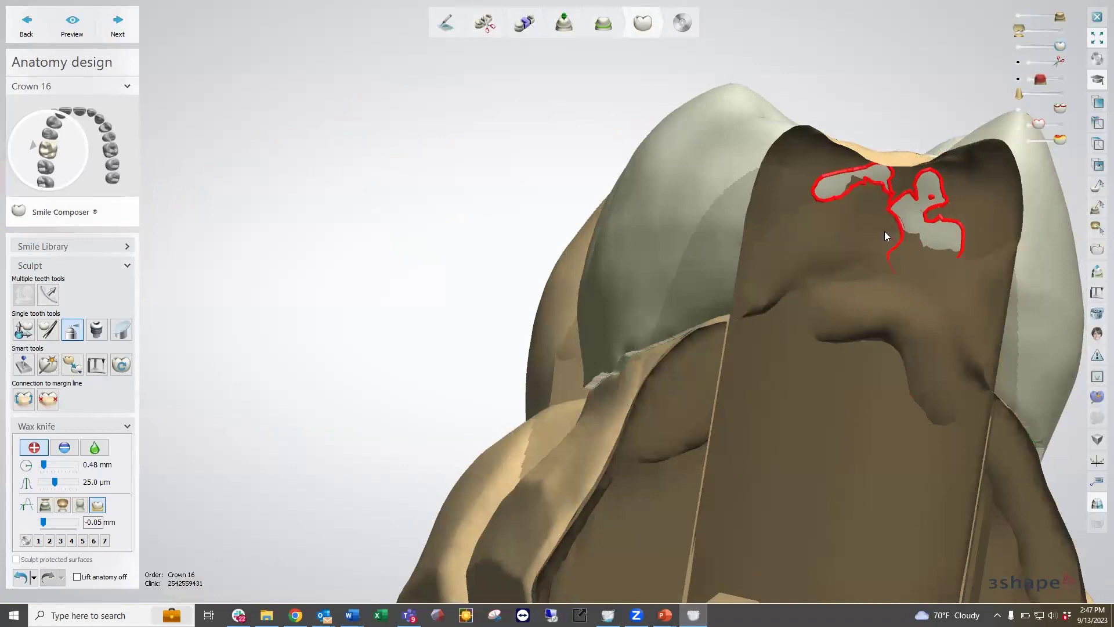
mouse_move(887, 240)
left_mouse_down()
mouse_move(870, 197)
mouse_move(918, 186)
mouse_move(948, 254)
mouse_move(934, 189)
mouse_move(826, 173)
left_mouse_up()
mouse_move(994, 238)
right_mouse_down()
mouse_move(1068, 269)
mouse_move(925, 271)
mouse_move(956, 268)
mouse_move(827, 222)
mouse_move(827, 239)
mouse_move(854, 226)
mouse_move(762, 165)
mouse_move(801, 246)
mouse_move(663, 257)
mouse_move(652, 243)
mouse_move(924, 254)
right_mouse_up()
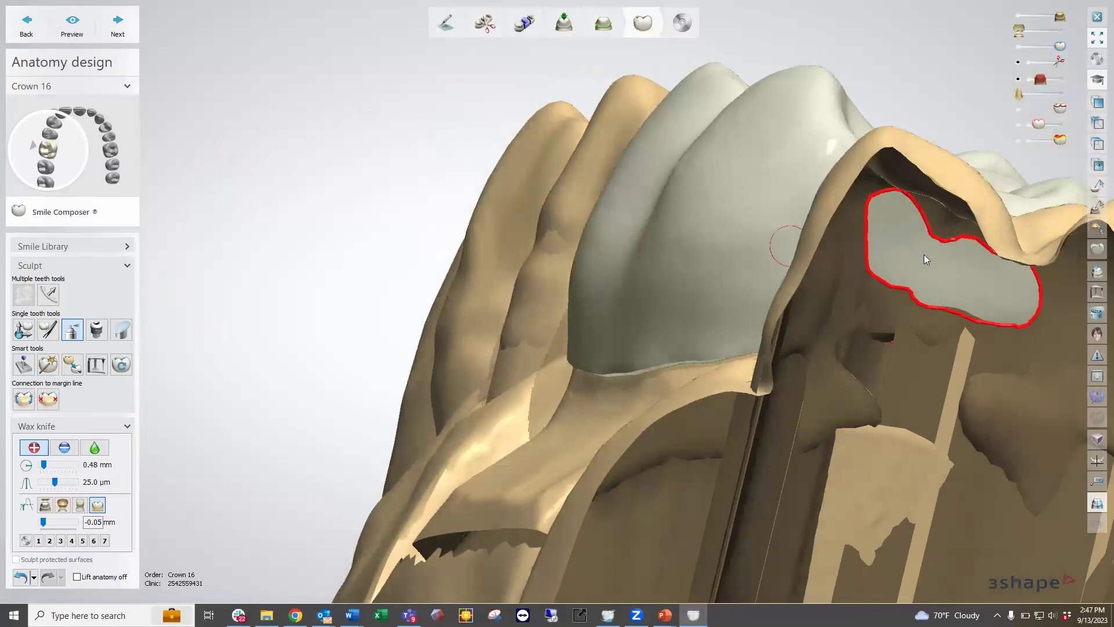
left_click_drag(925, 226, 973, 248)
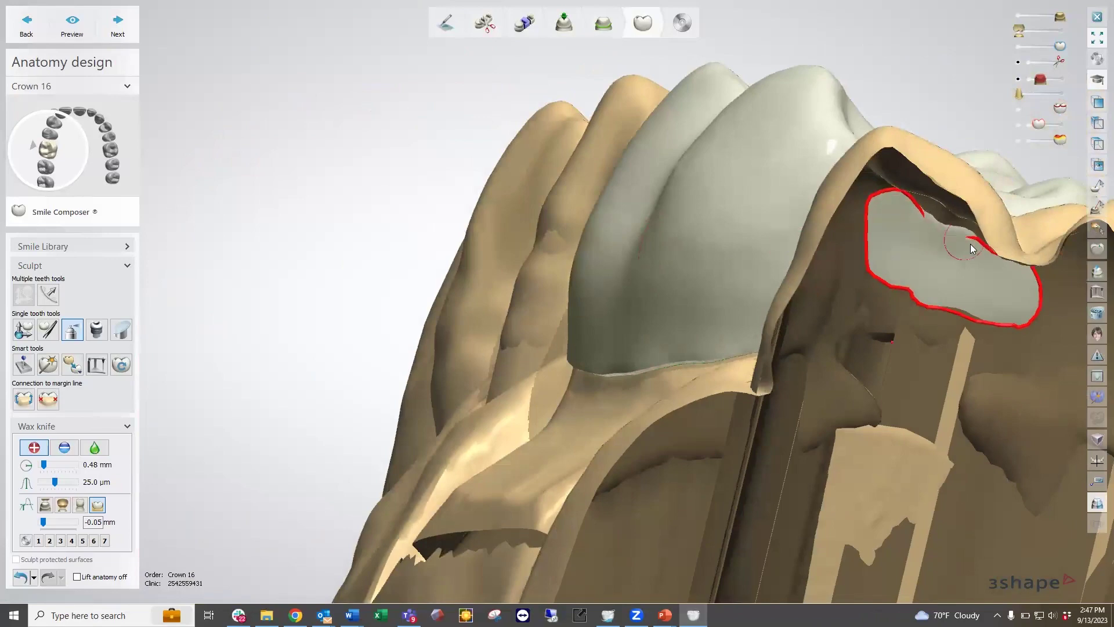
right_click_drag(970, 244, 964, 256)
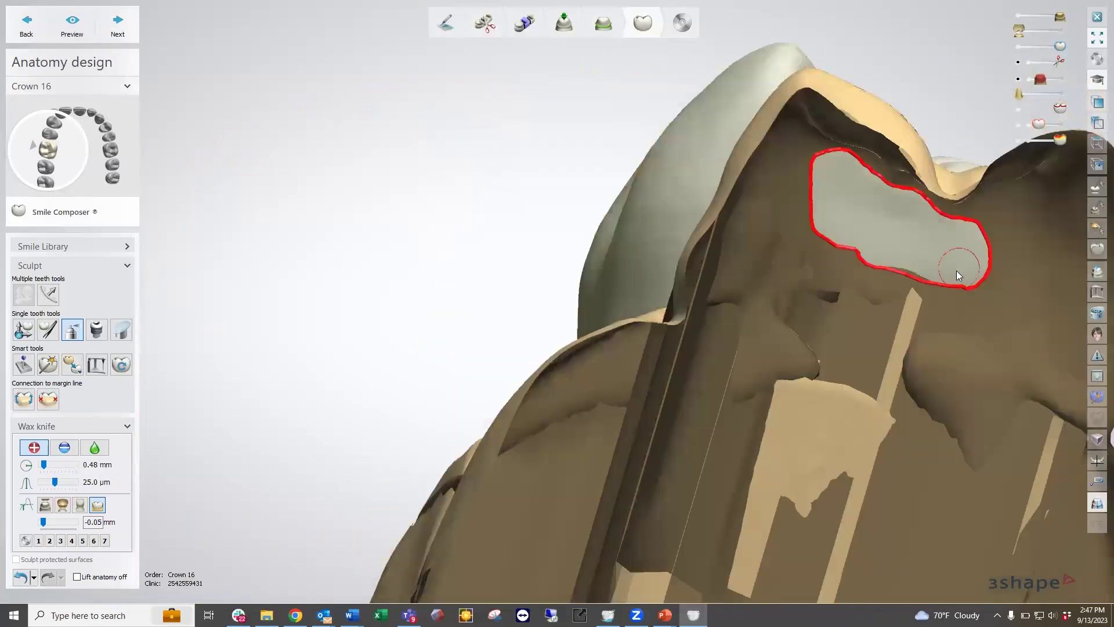
Hide the preparation scan and examine the crown's proximal contact and margin edge from several angles.
right_click_drag(859, 266, 902, 287)
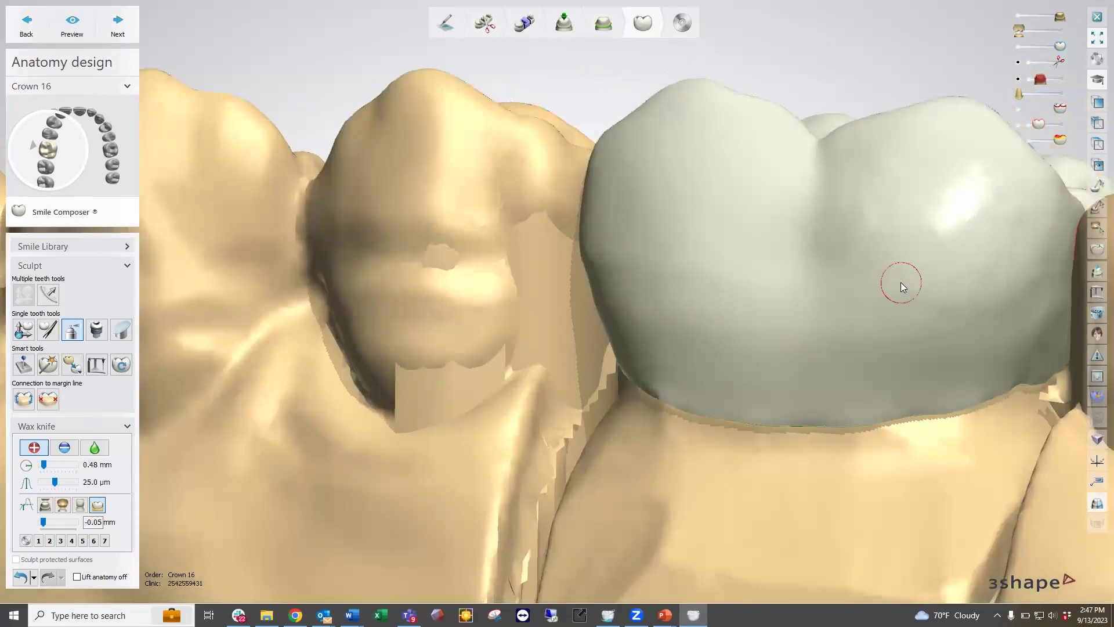
scroll(644, 231, "down", 4)
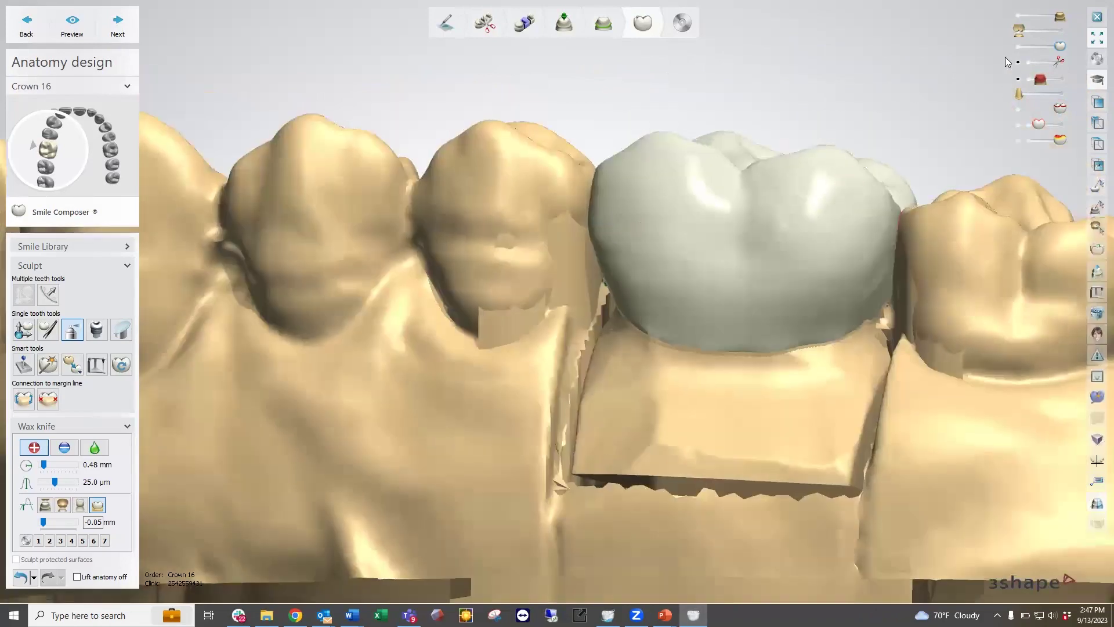
right_click_drag(1018, 23, 747, 234)
scroll(746, 231, "up", 3)
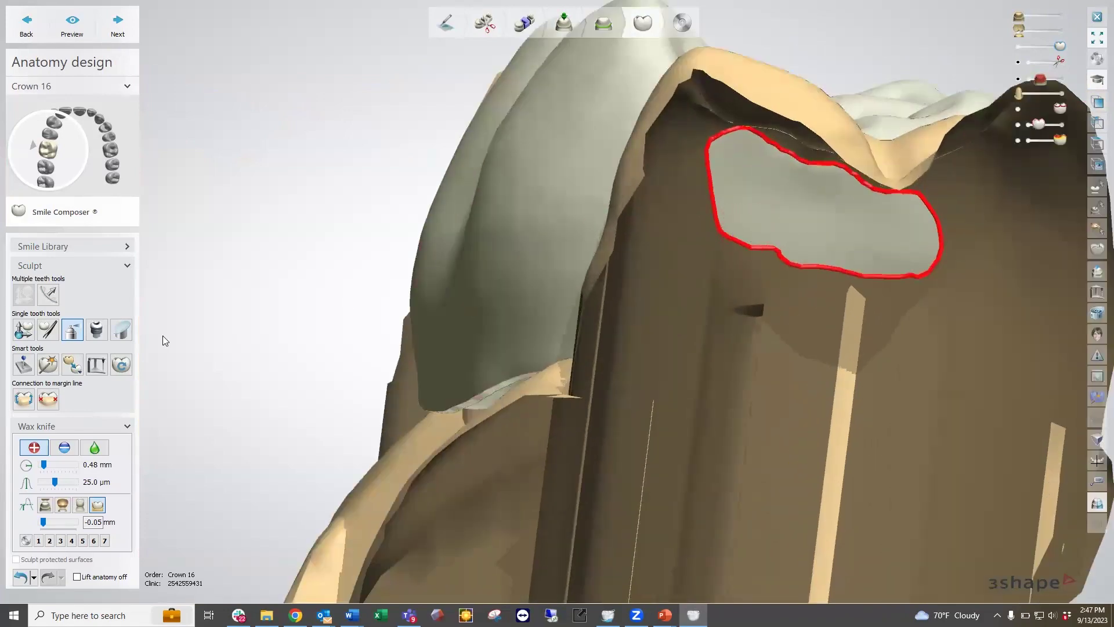
right_click_drag(604, 271, 665, 252)
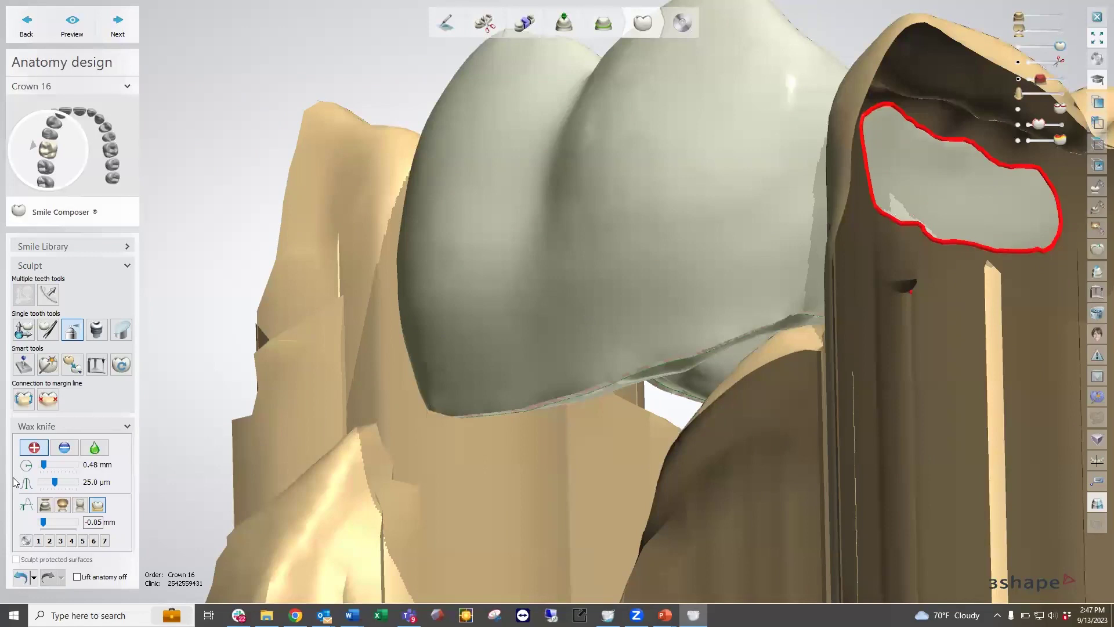
Switch the Wax knife to smoothing around the crown's proximal contact and turn off its neighbor distance limit.
left_click(63, 447)
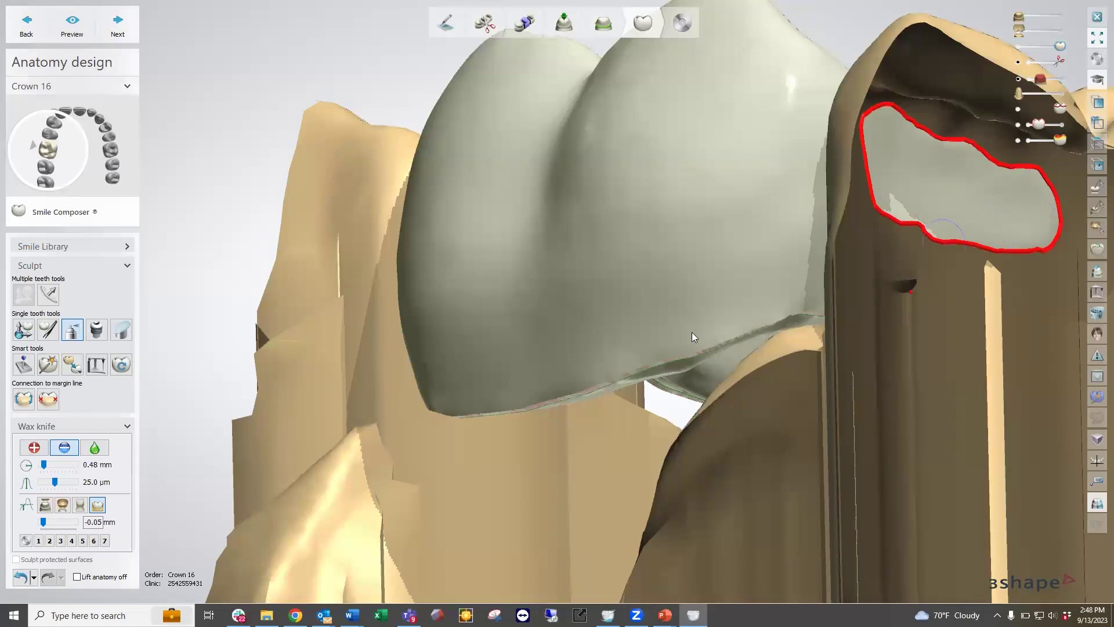
mouse_move(705, 300)
right_mouse_down()
mouse_move(856, 302)
mouse_move(807, 224)
right_mouse_up()
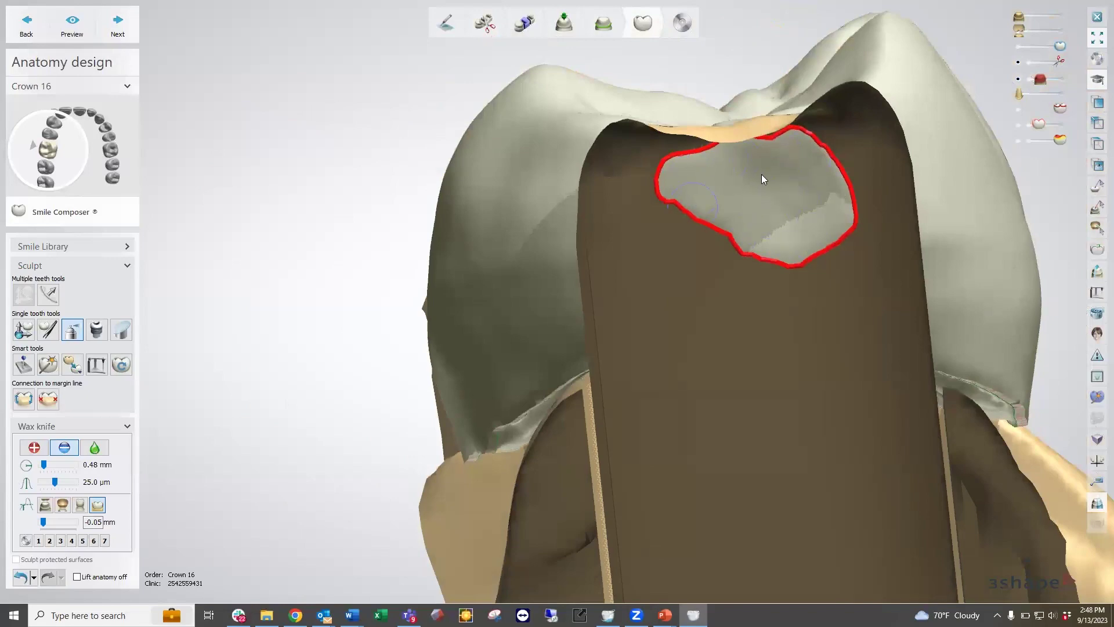
mouse_move(582, 436)
right_mouse_down()
mouse_move(785, 346)
mouse_move(739, 343)
right_mouse_up()
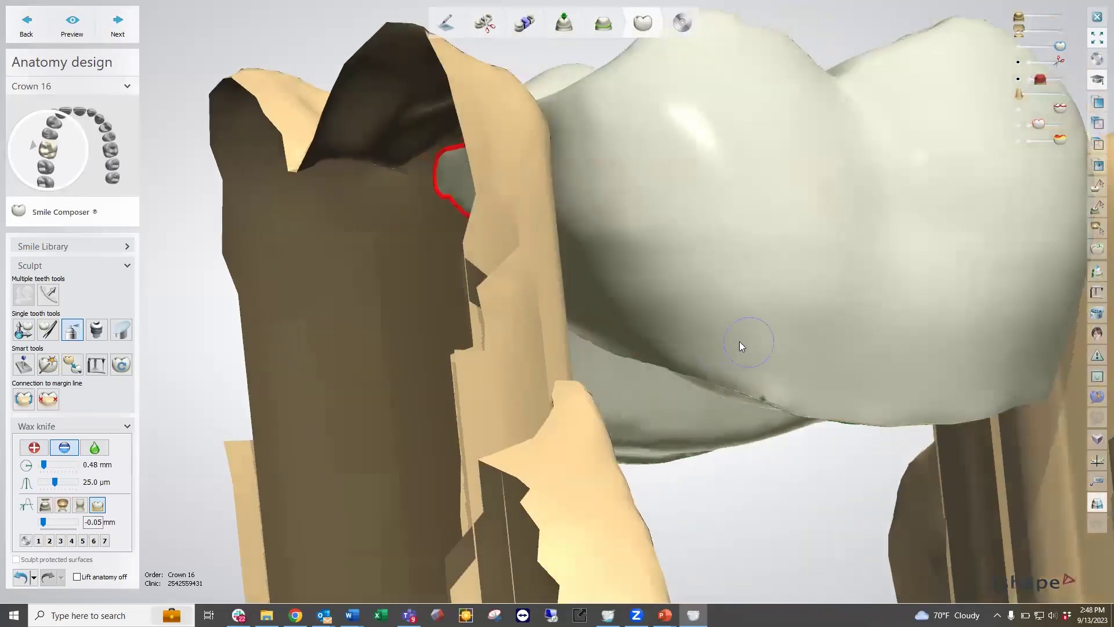
scroll(643, 272, "down", 2)
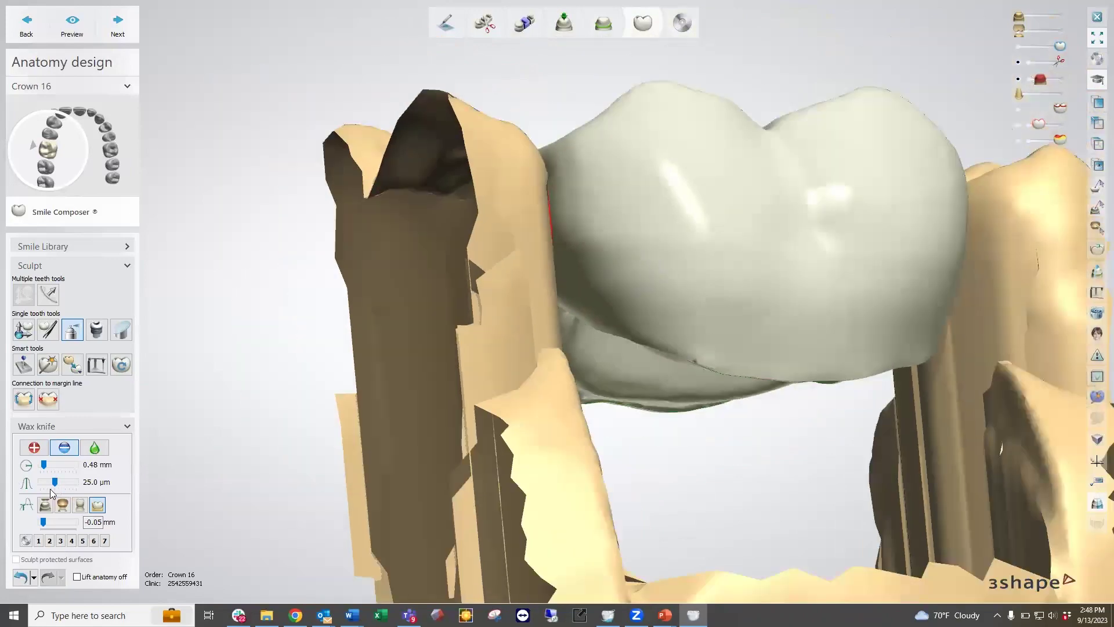
left_click(96, 507)
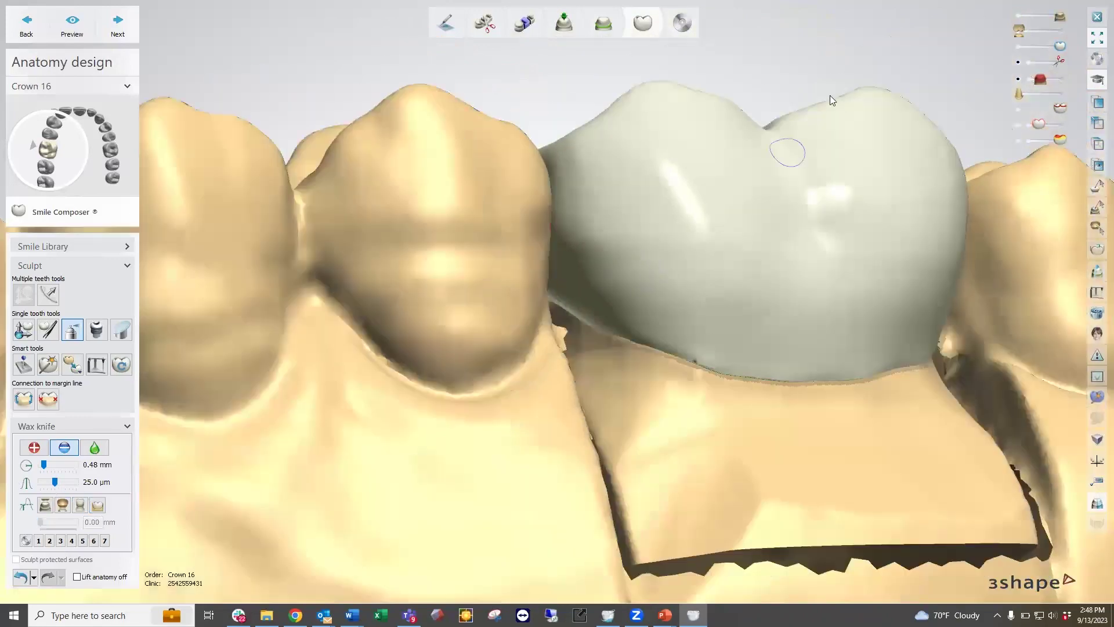
Hide the preparation scan, set the Wax knife to smoothing, and hide the contact outline on the crown's proximal surface.
left_click(1018, 16)
right_click_drag(863, 154, 797, 255)
scroll(812, 209, "up", 2)
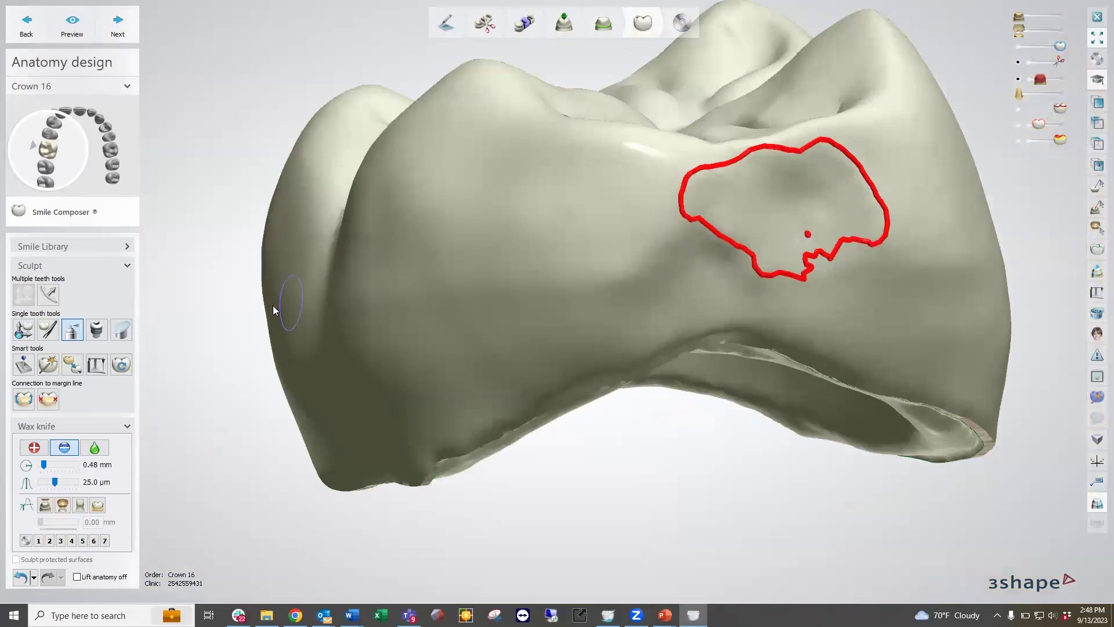
left_click(96, 451)
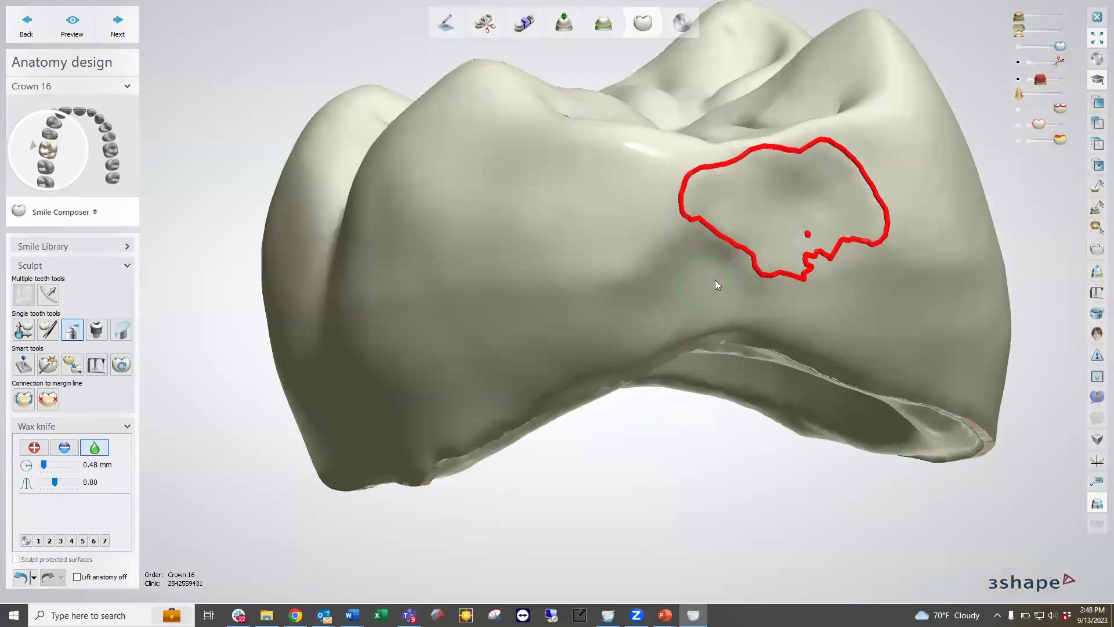
left_click(1018, 111)
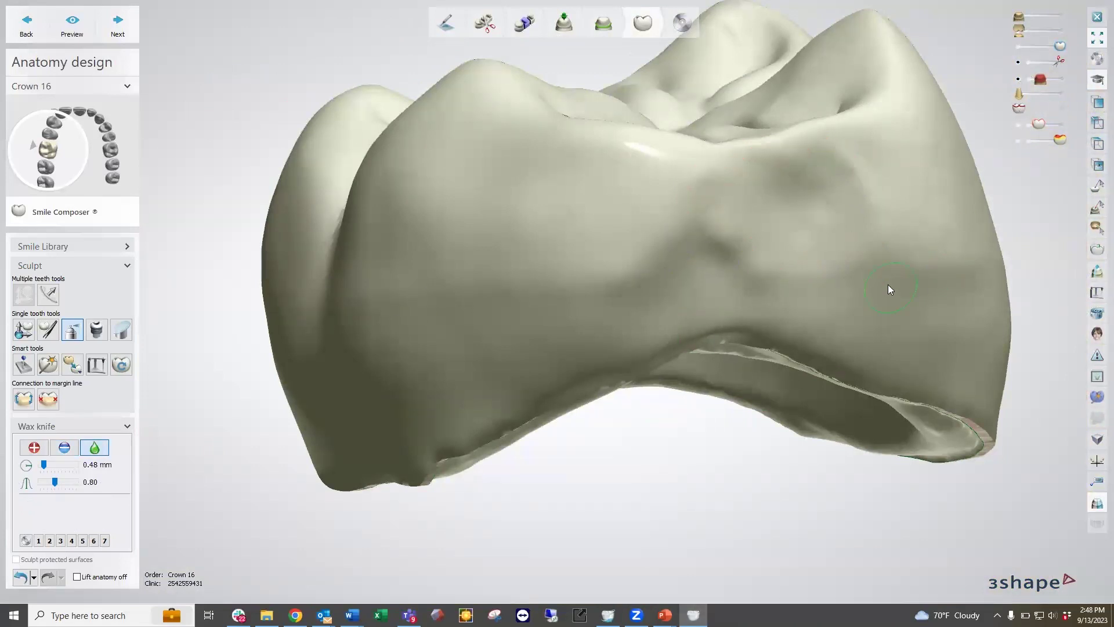
Smooth the dent and ridge around the crown's proximal contact, using a 1.32 mm Wax knife radius followed by a smaller one.
mouse_move(889, 286)
right_mouse_down()
mouse_move(763, 167)
mouse_move(775, 168)
right_mouse_up()
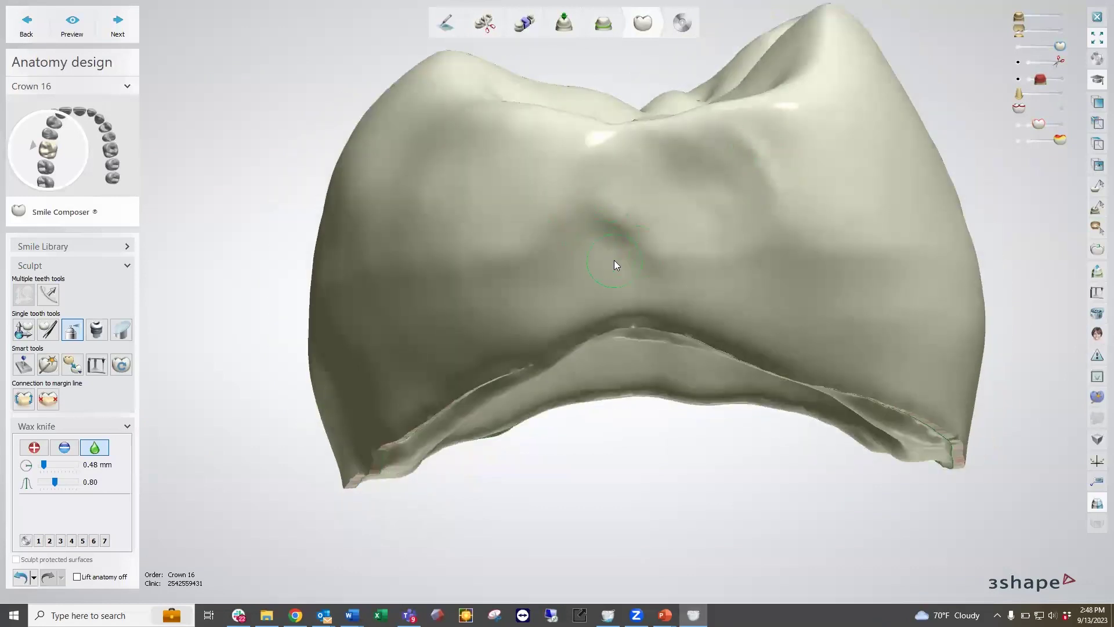
scroll(619, 262, "up", 8, "ctrl")
mouse_move(602, 253)
left_mouse_down()
mouse_move(585, 241)
mouse_move(604, 259)
mouse_move(751, 296)
mouse_move(786, 264)
left_mouse_up()
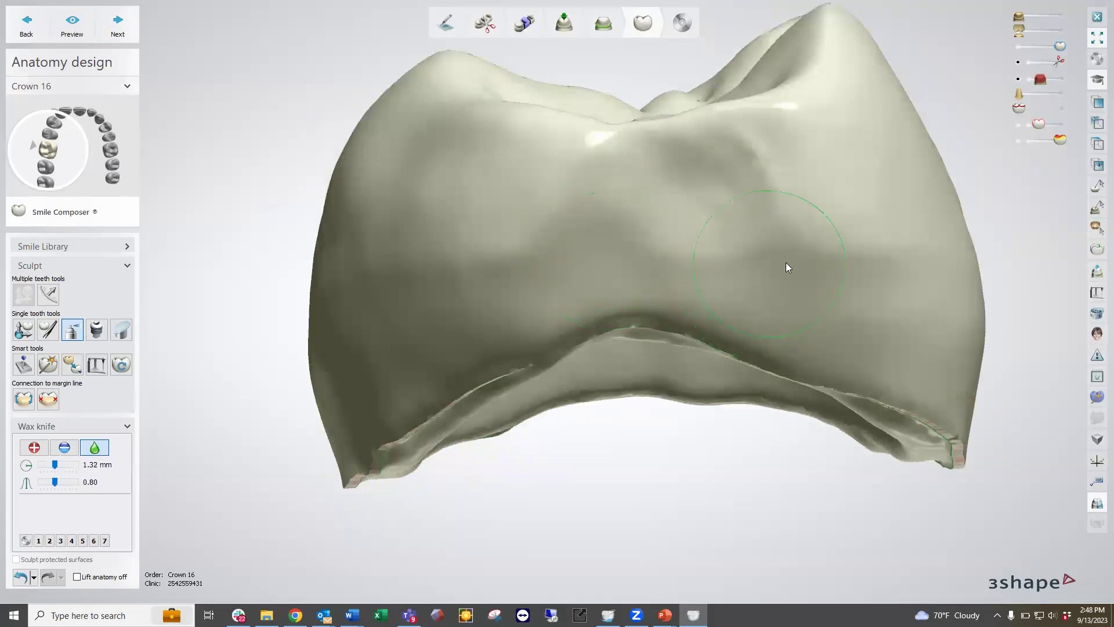
scroll(810, 179, "down", 8, "ctrl")
mouse_move(795, 171)
left_mouse_down()
mouse_move(758, 137)
mouse_move(772, 164)
mouse_move(669, 168)
mouse_move(696, 207)
left_mouse_up()
key("7")
Smooth the crown's other proximal surface down toward the margin with the Wax knife at 0.76 mm radius and 0.80 strength.
right_click_drag(504, 323, 841, 324)
scroll(858, 260, "down", 8, "shift")
scroll(858, 260, "up", 1, "shift")
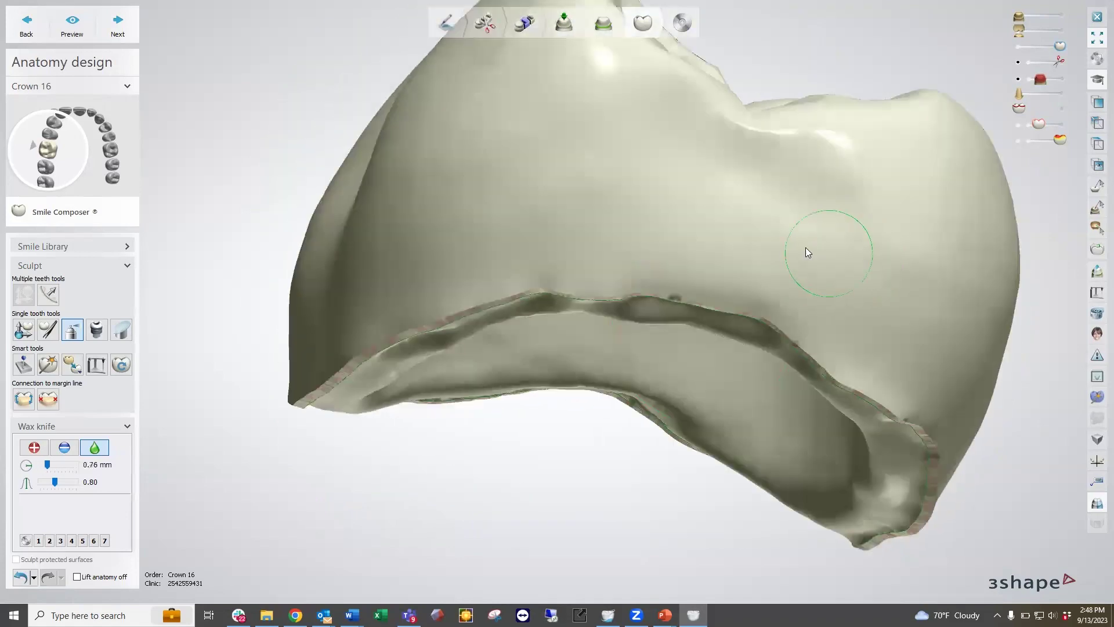
scroll(749, 222, "up", 2, "shift")
mouse_move(746, 124)
left_mouse_down()
mouse_move(615, 71)
mouse_move(605, 134)
mouse_move(801, 168)
mouse_move(703, 135)
mouse_move(726, 179)
mouse_move(573, 126)
mouse_move(646, 255)
left_mouse_up()
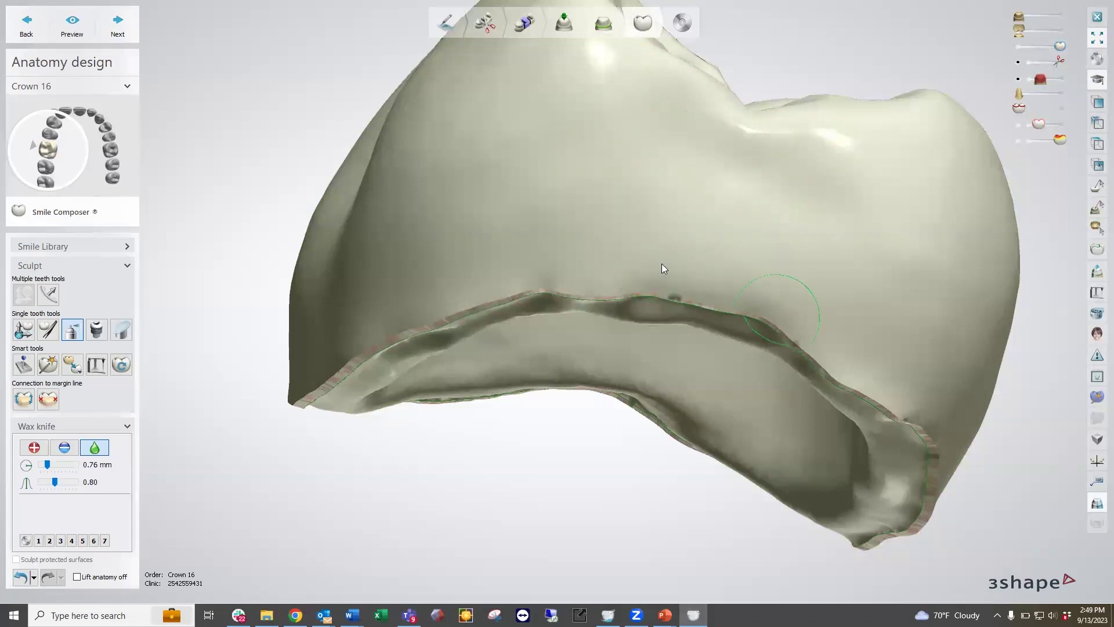
right_click_drag(930, 351, 851, 345)
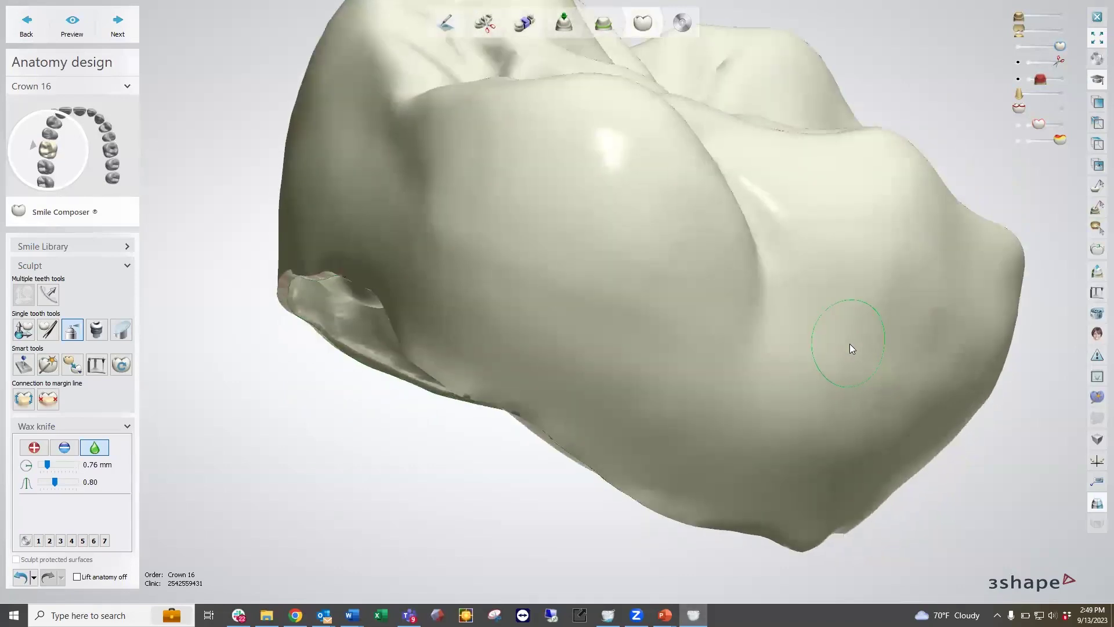
Open the margin line Reconnect settings, examine the crown's margin edge from several angles, and return to the Wax knife.
left_click(28, 402)
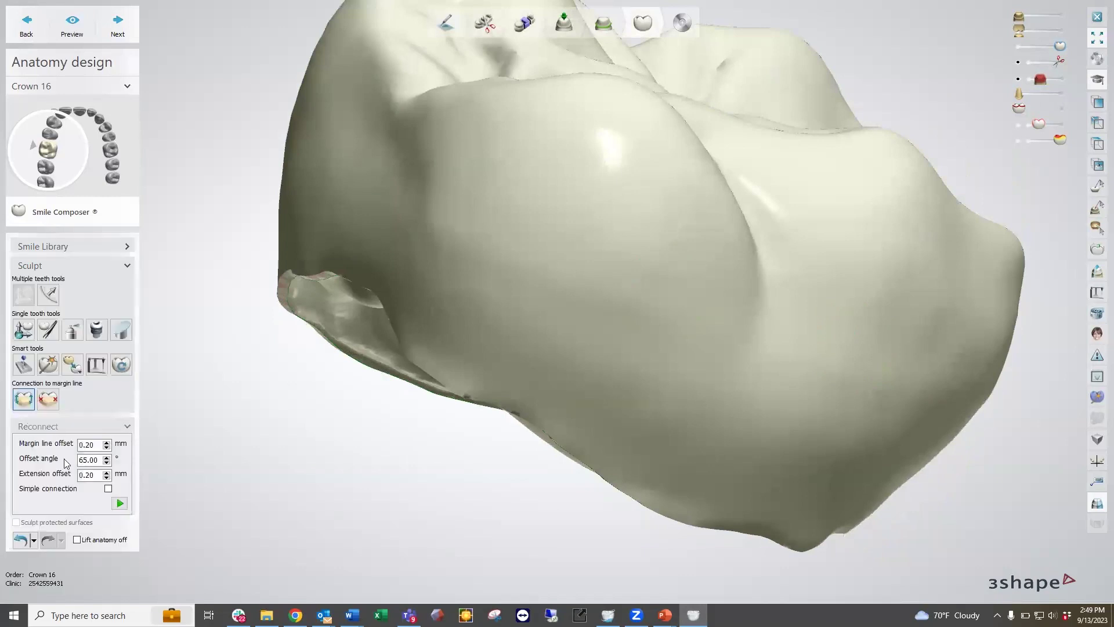
right_click_drag(517, 320, 525, 298)
left_click(1065, 581)
right_click_drag(840, 432, 772, 444)
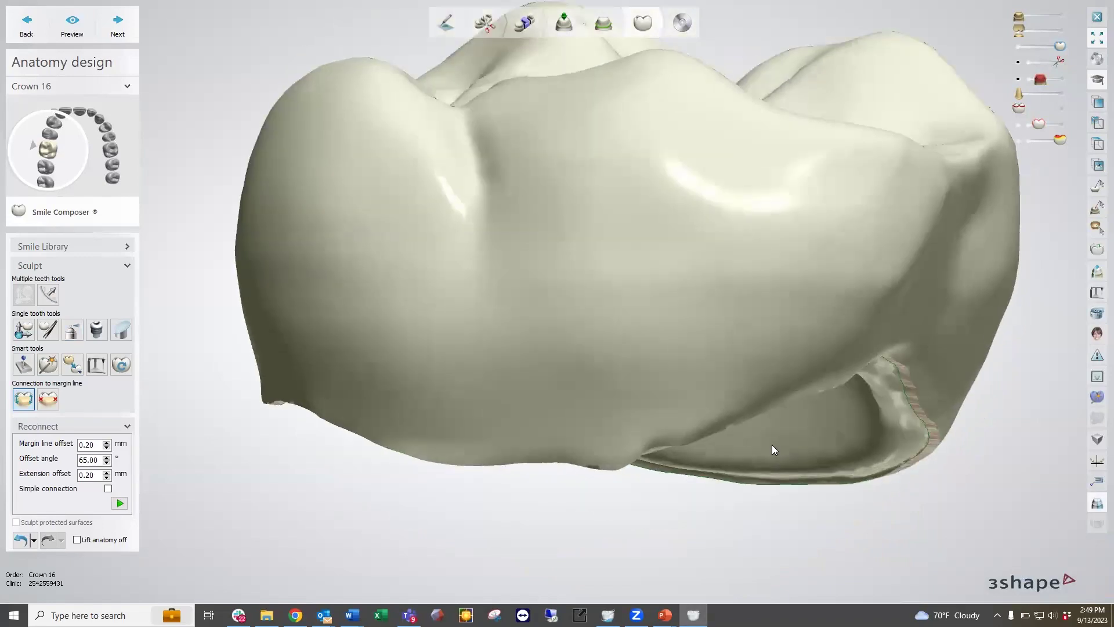
right_click_drag(609, 369, 619, 398)
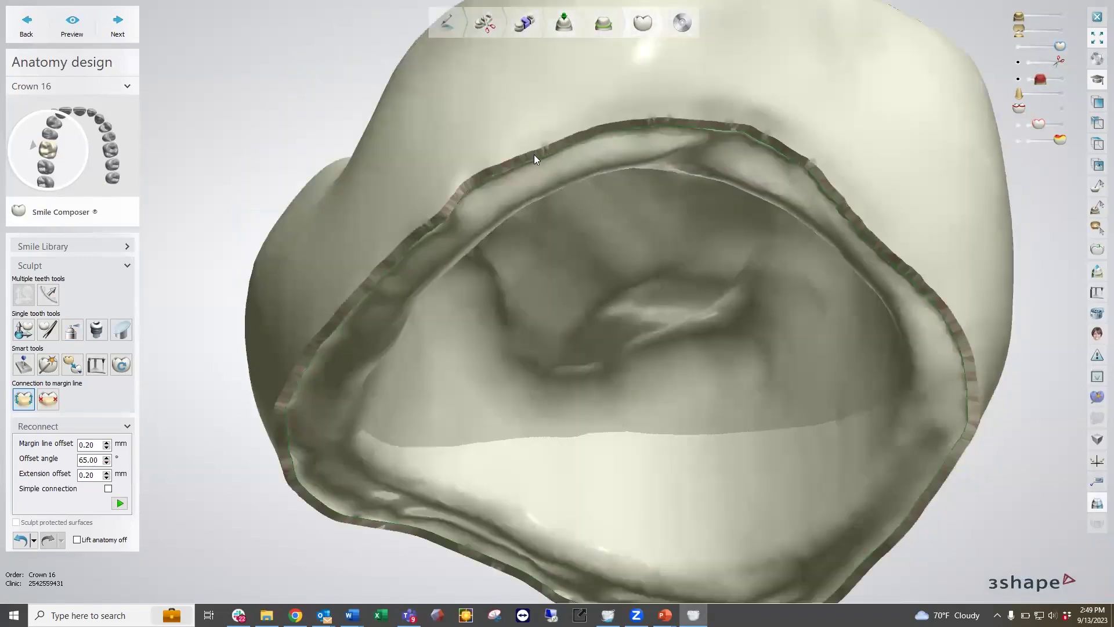
right_click_drag(642, 133, 589, 155)
right_click_drag(690, 189, 702, 226)
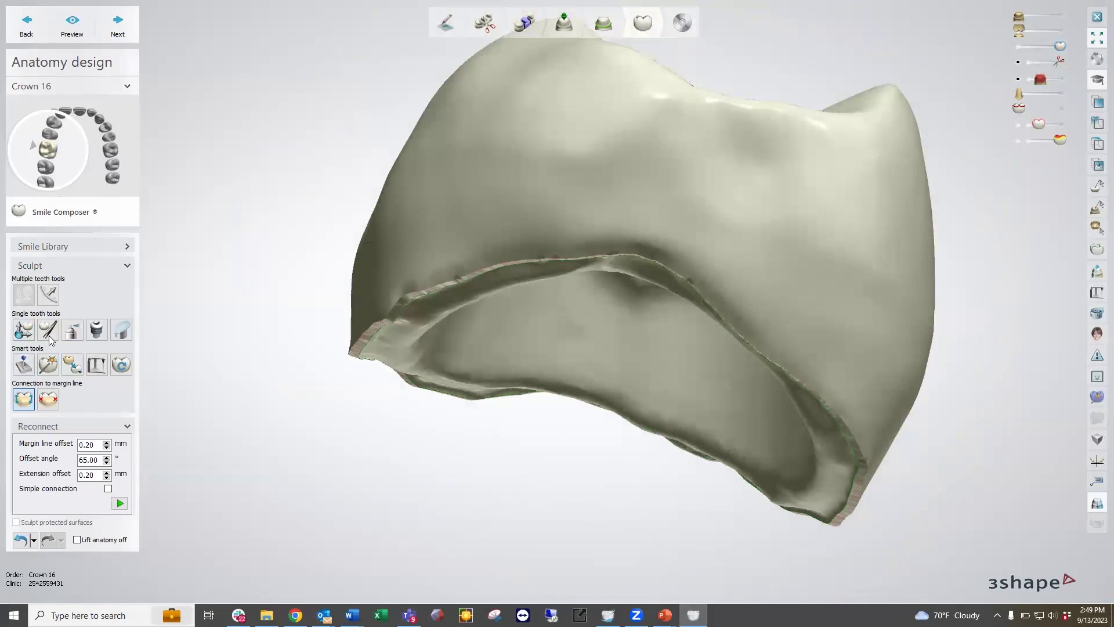
left_click(72, 330)
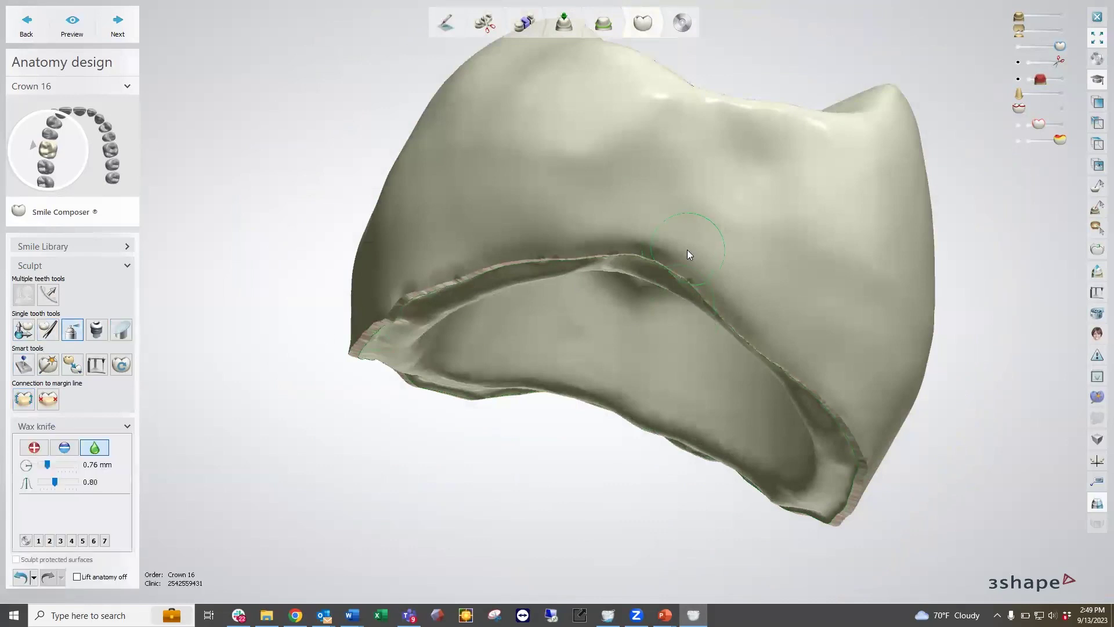
right_click_drag(803, 358, 649, 336)
mouse_move(621, 403)
right_mouse_down()
mouse_move(672, 406)
mouse_move(650, 383)
right_mouse_up()
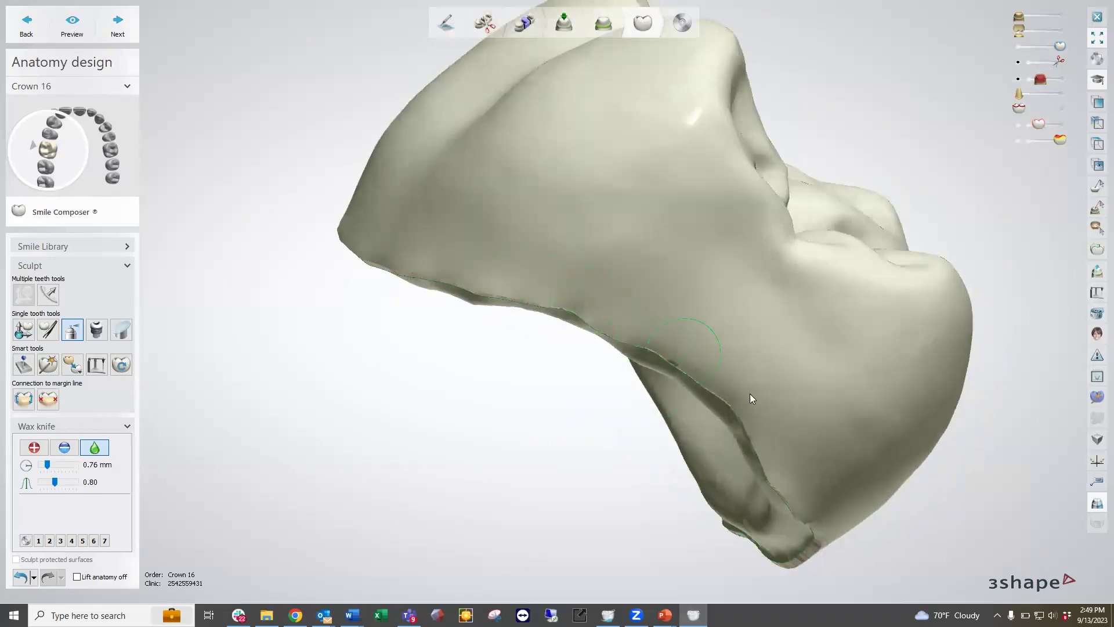
Show the preparation and antagonist scans and examine how the crown sits between its neighbors and against the opposing teeth.
left_click(1098, 143)
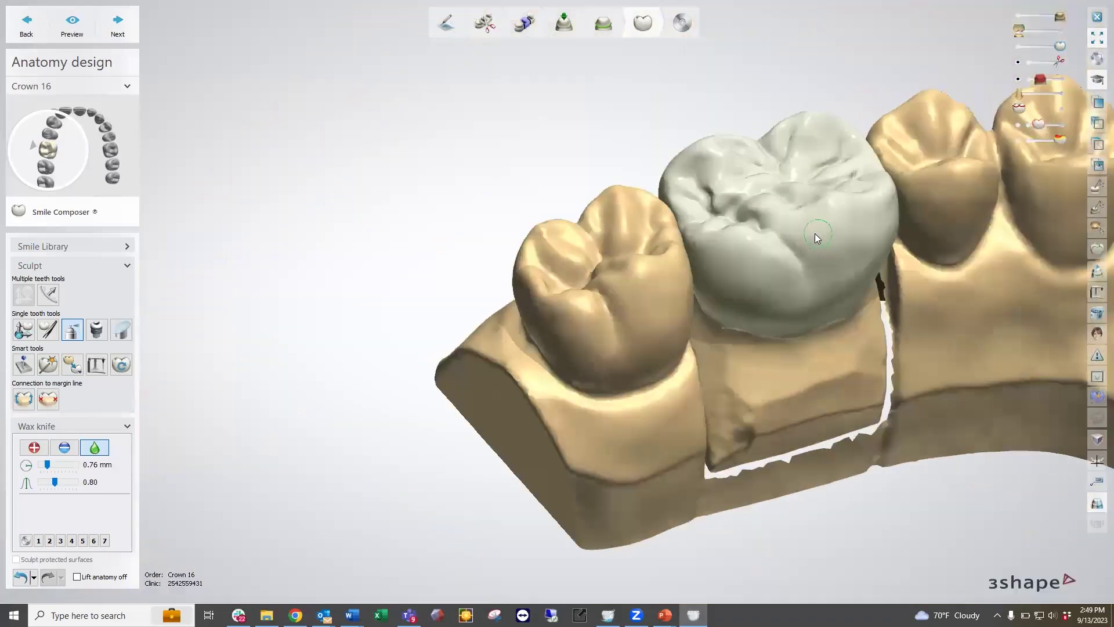
scroll(809, 278, "up", 5)
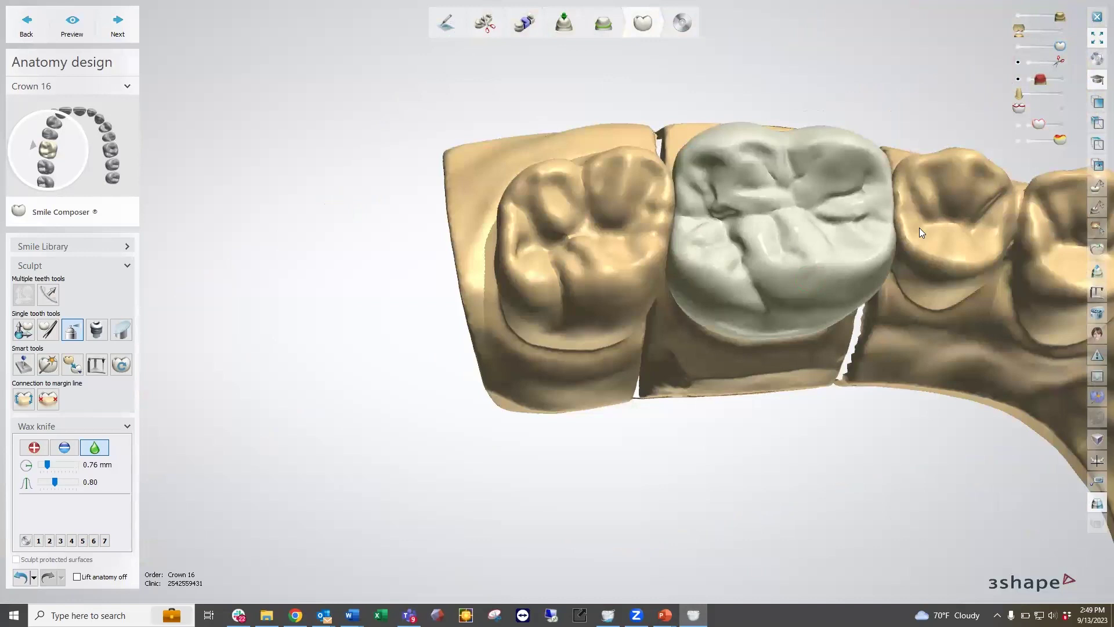
scroll(821, 192, "up", 5)
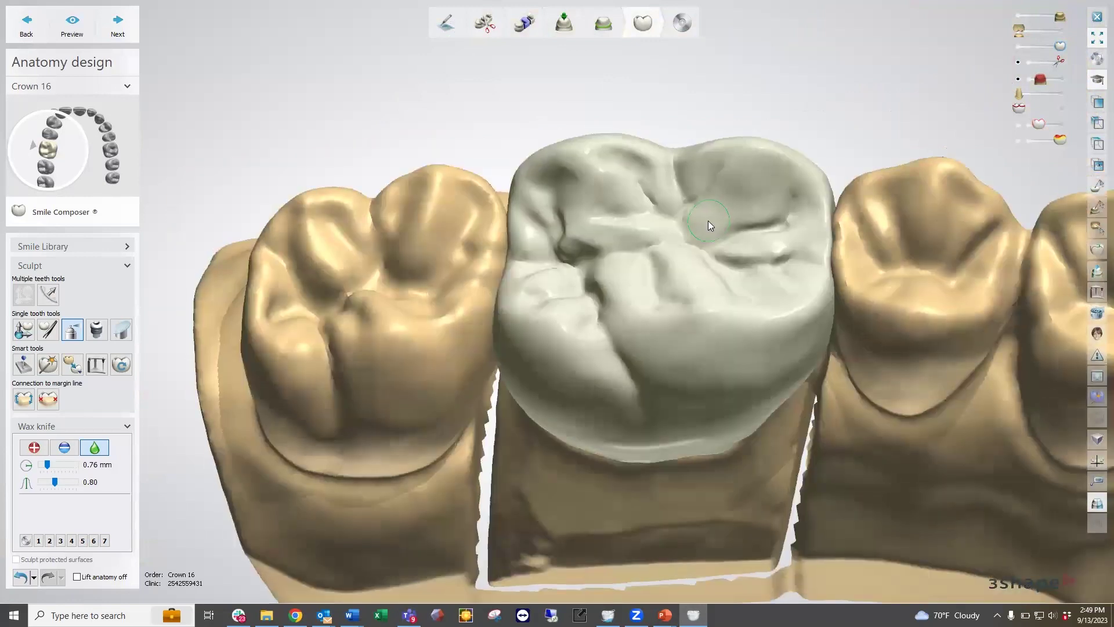
left_click(1063, 31)
right_click_drag(790, 312, 929, 271)
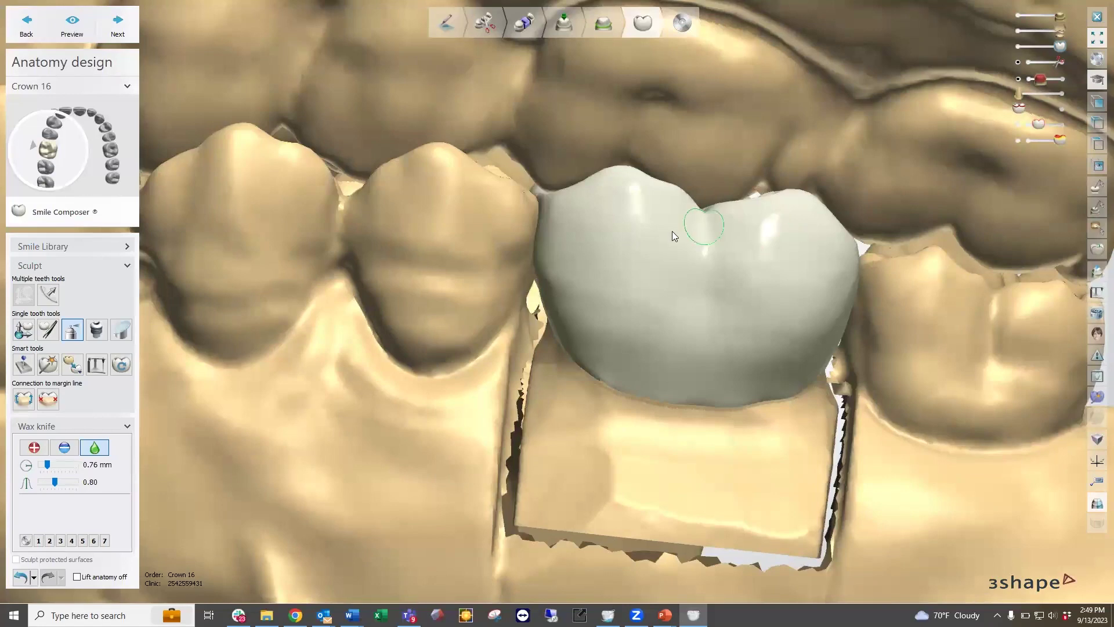
right_click_drag(672, 231, 529, 216)
right_click_drag(516, 283, 517, 283)
right_click_drag(845, 373, 846, 355)
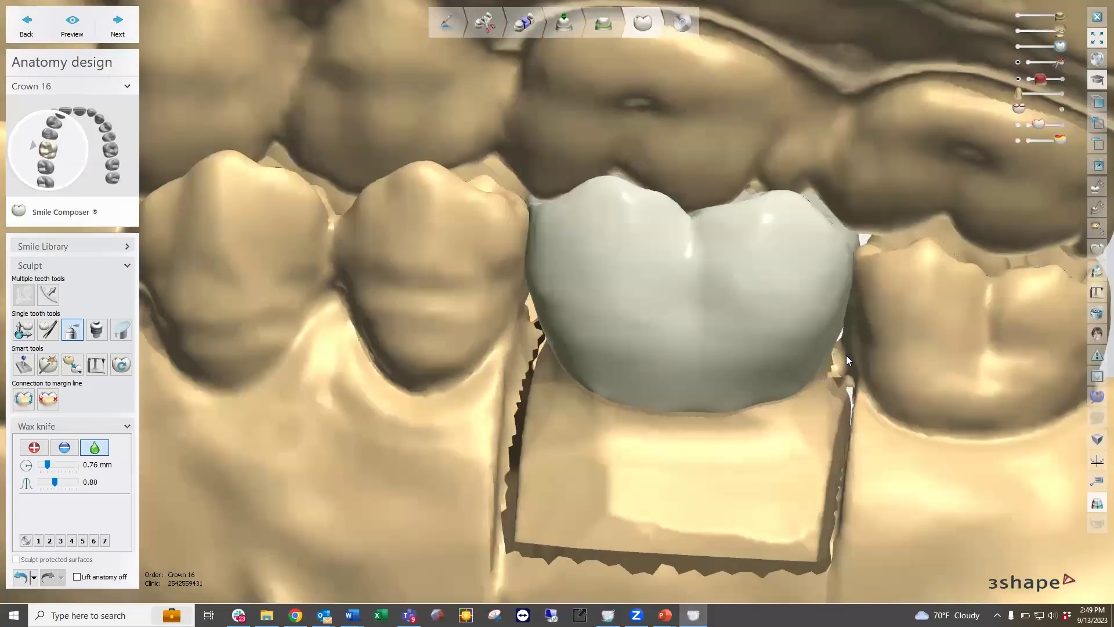
Try a neighbor distance limit of -0.05 mm on the Wax knife and turn the limit off again.
left_click(64, 446)
left_click(98, 504)
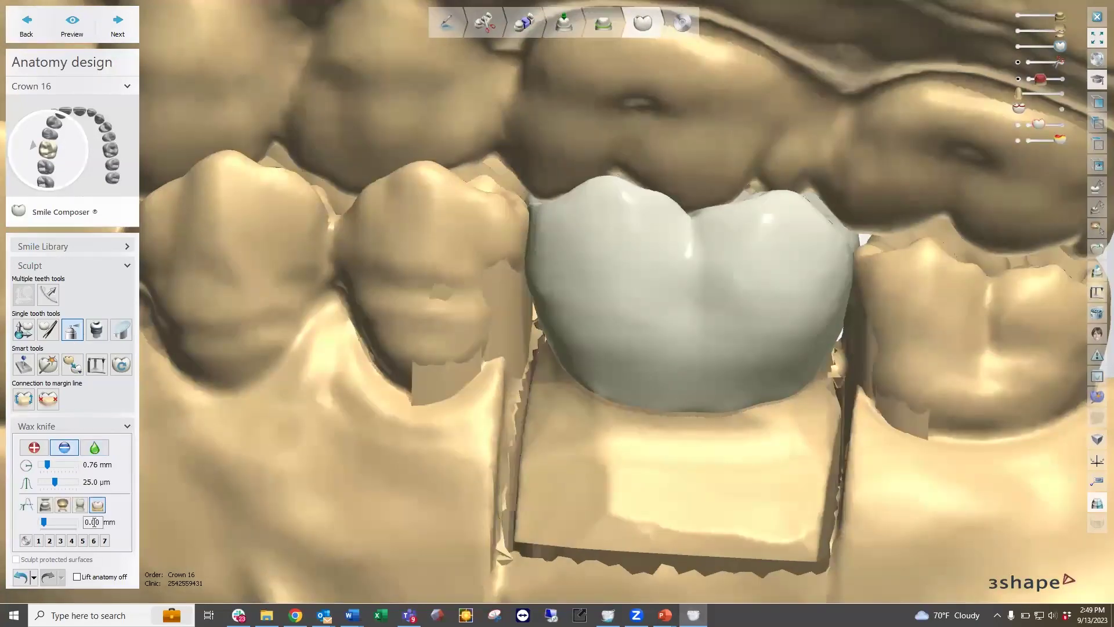
left_click(86, 524)
type("-0.05")
right_click_drag(222, 95, 590, 336)
left_click(95, 509)
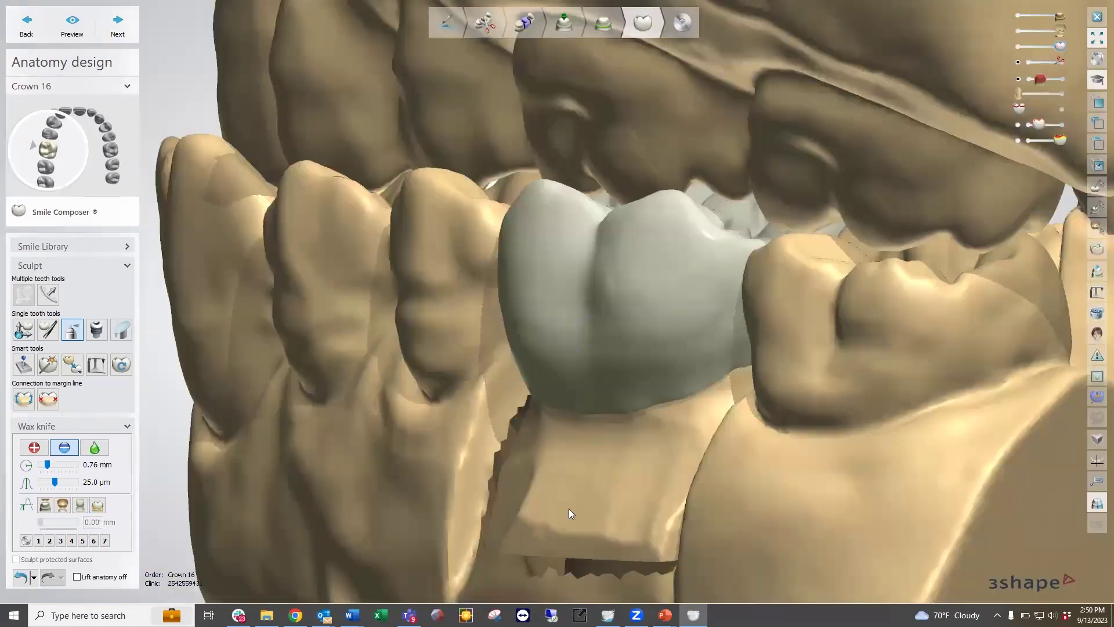
Check the crown's proximal contact and occlusal surface, save the completed Crown 16 design, and close the order.
right_click_drag(569, 509, 690, 460)
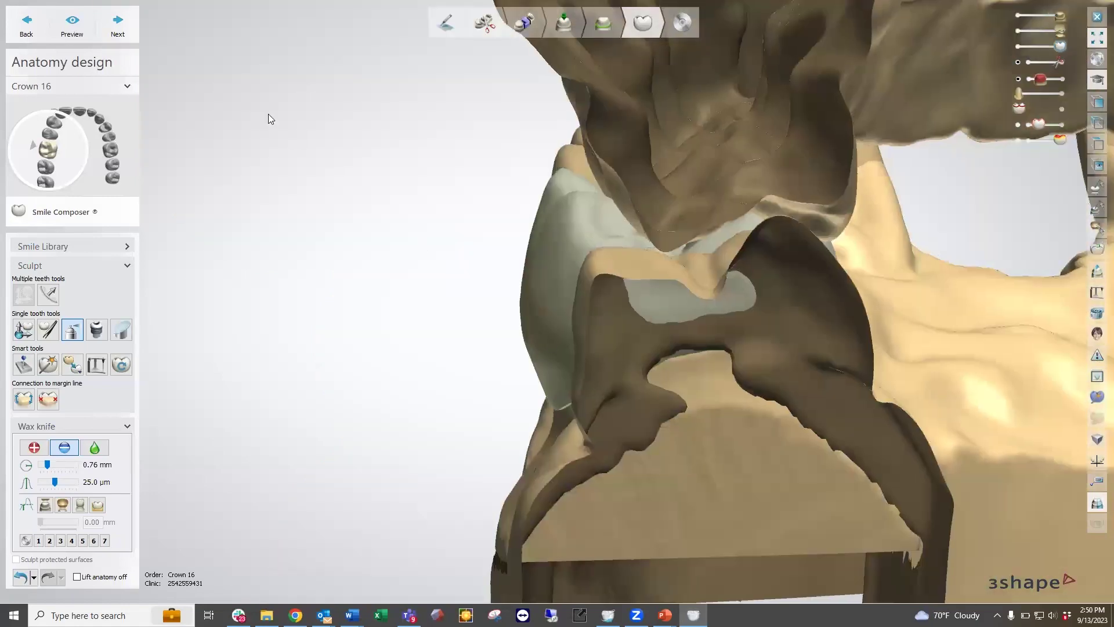
left_click(117, 24)
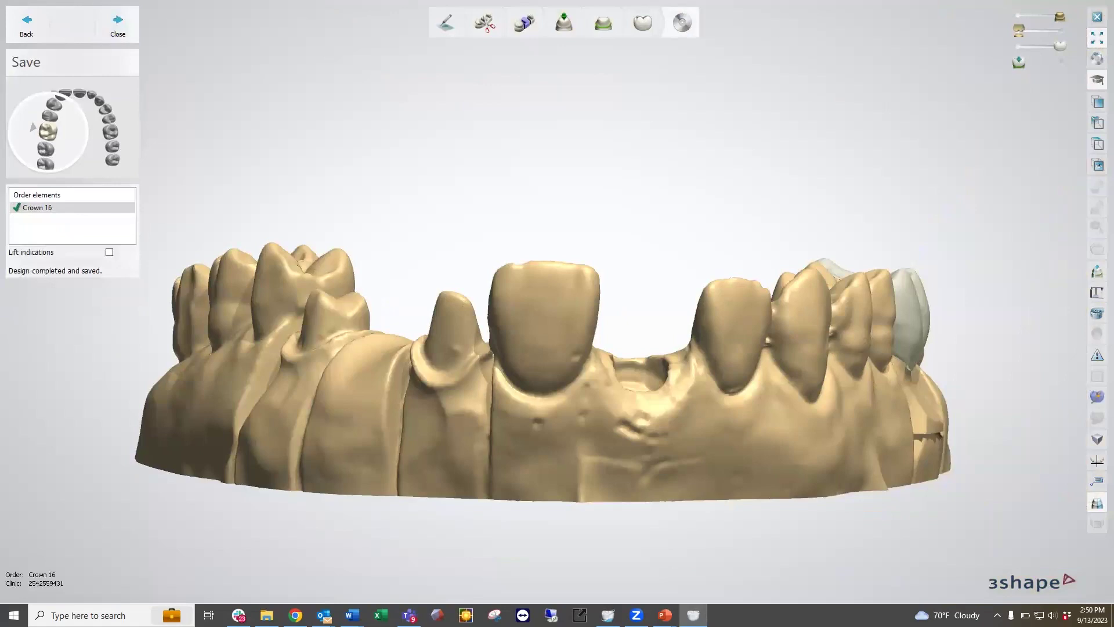
right_click_drag(985, 195, 960, 267)
mouse_move(874, 313)
right_mouse_down()
mouse_move(870, 335)
mouse_move(858, 301)
right_mouse_up()
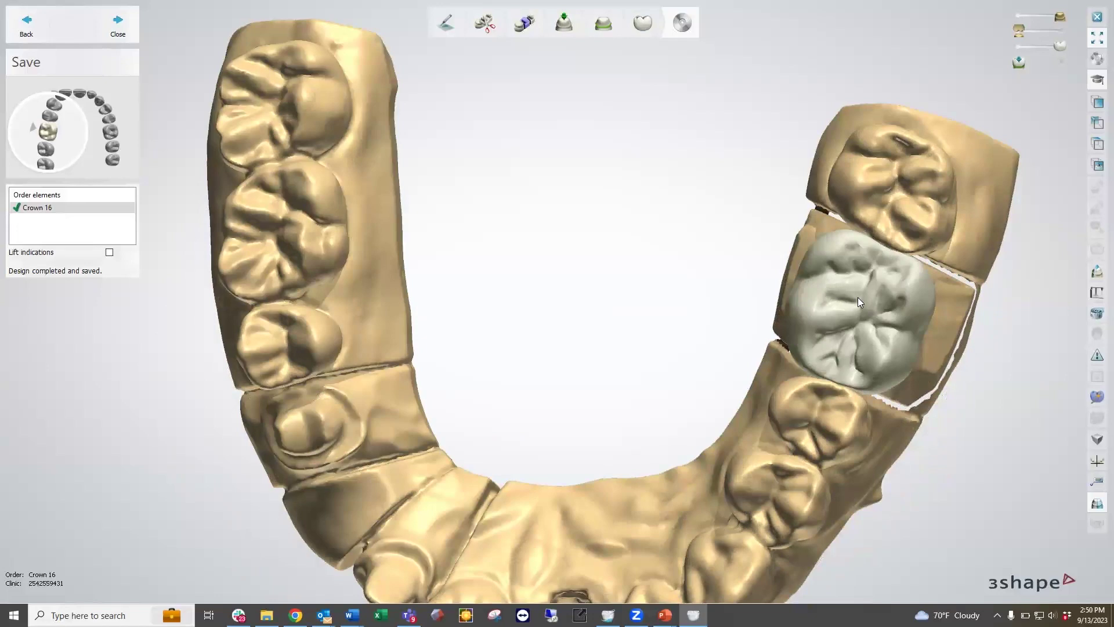
left_click(117, 27)
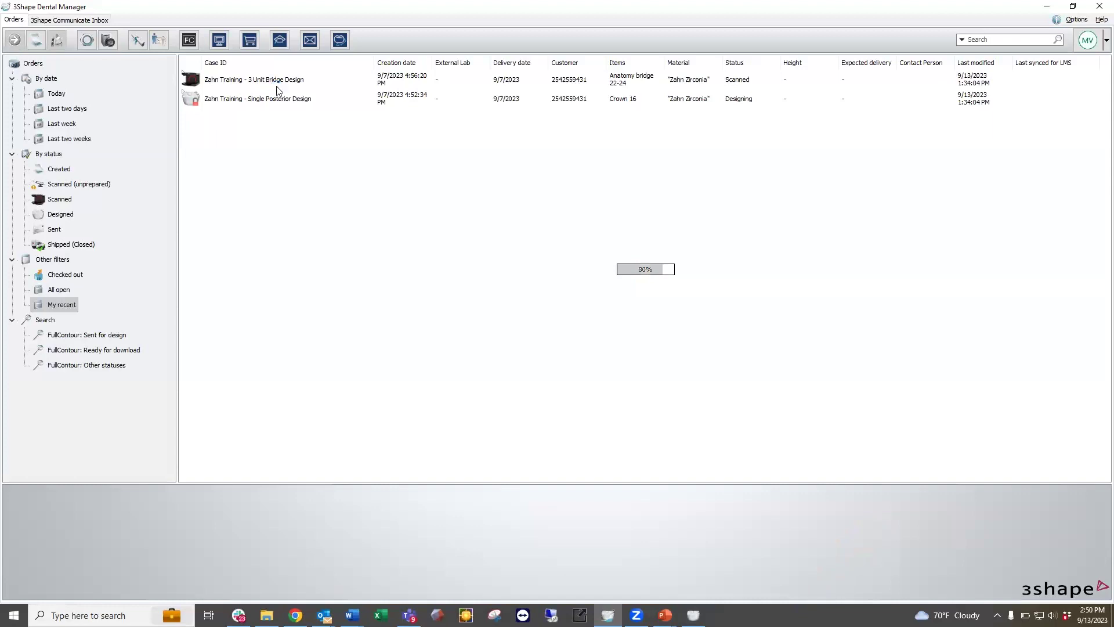
Open the "Zahn Training - 3 Unit Bridge Design" order for design and go to its Segmentation stage.
left_click(279, 102)
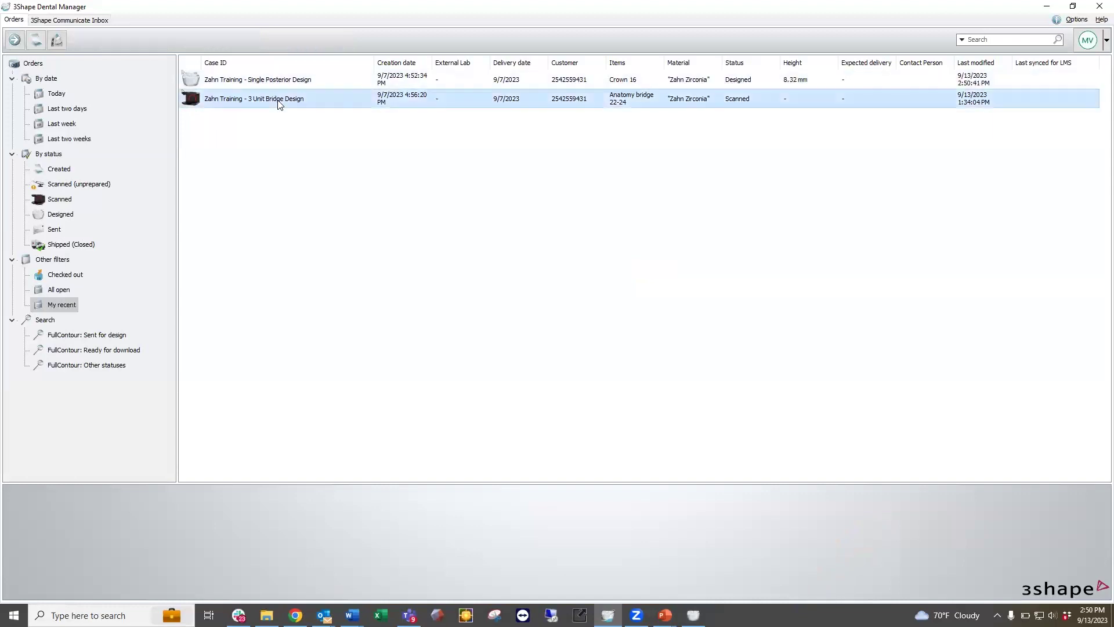
double_click(279, 102)
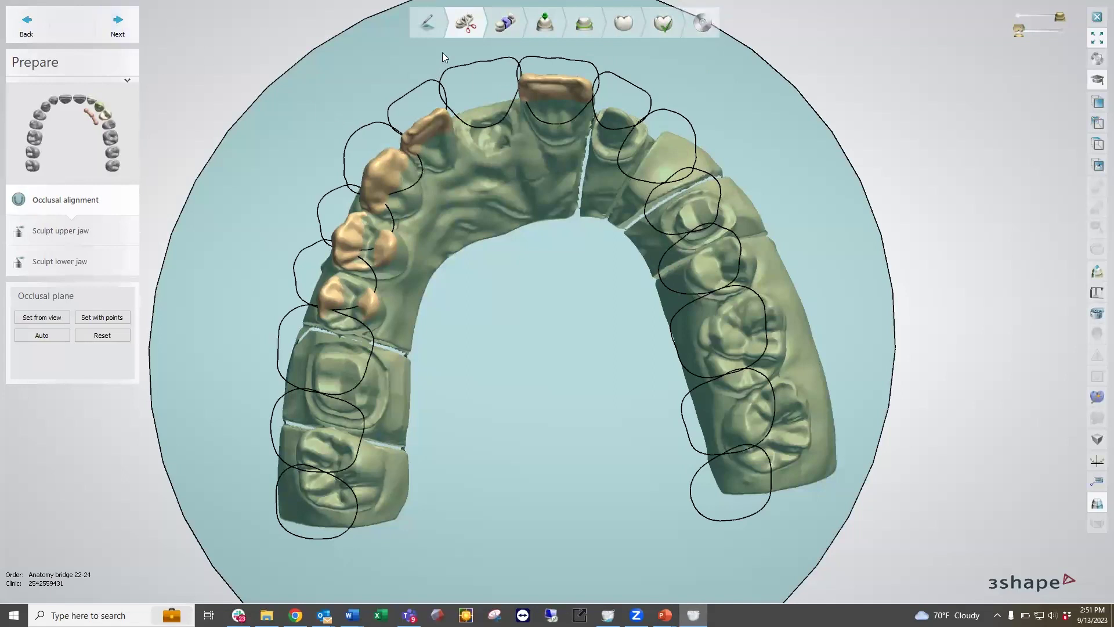
left_click(492, 27)
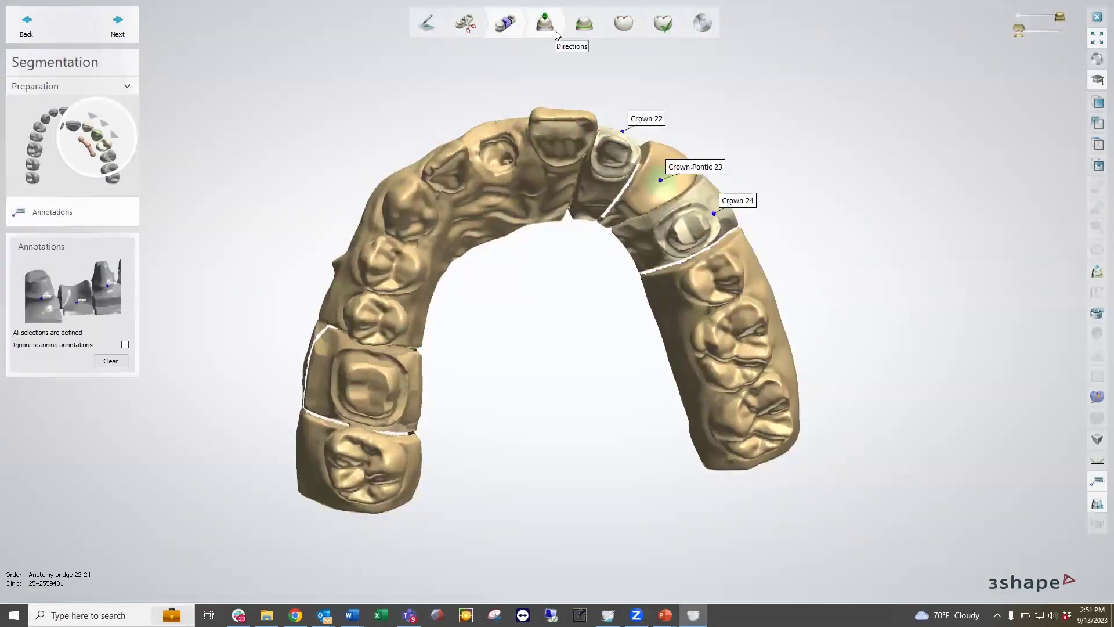
Check the annotations for crowns 22 and 24 and pontic 23, and advance to the bridge's insertion direction stage.
right_click_drag(623, 206, 525, 243)
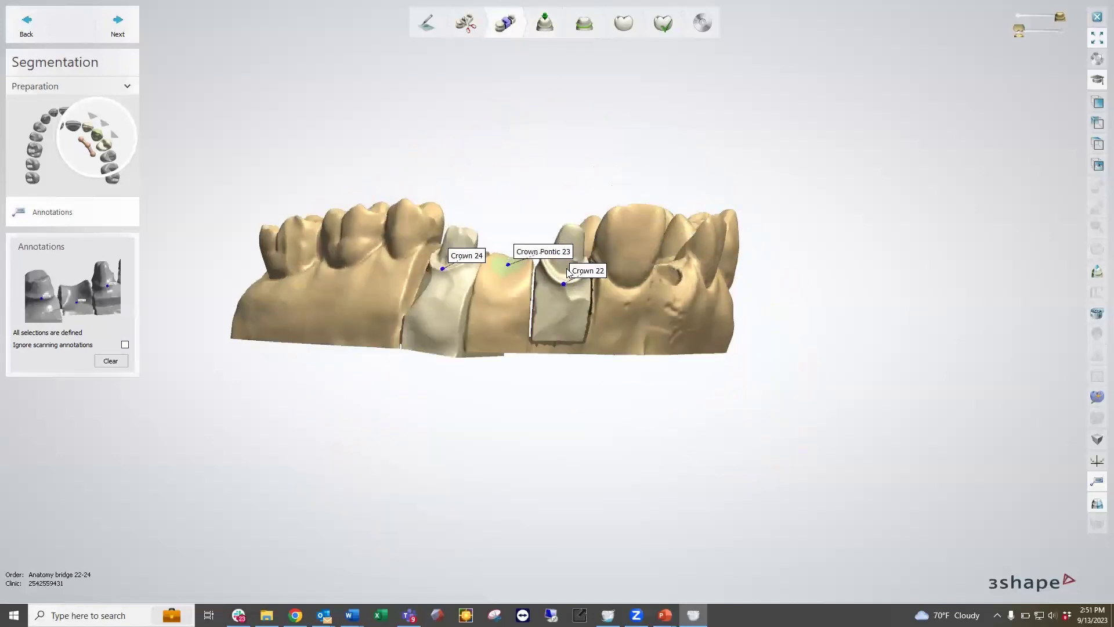
right_click_drag(590, 297, 573, 330)
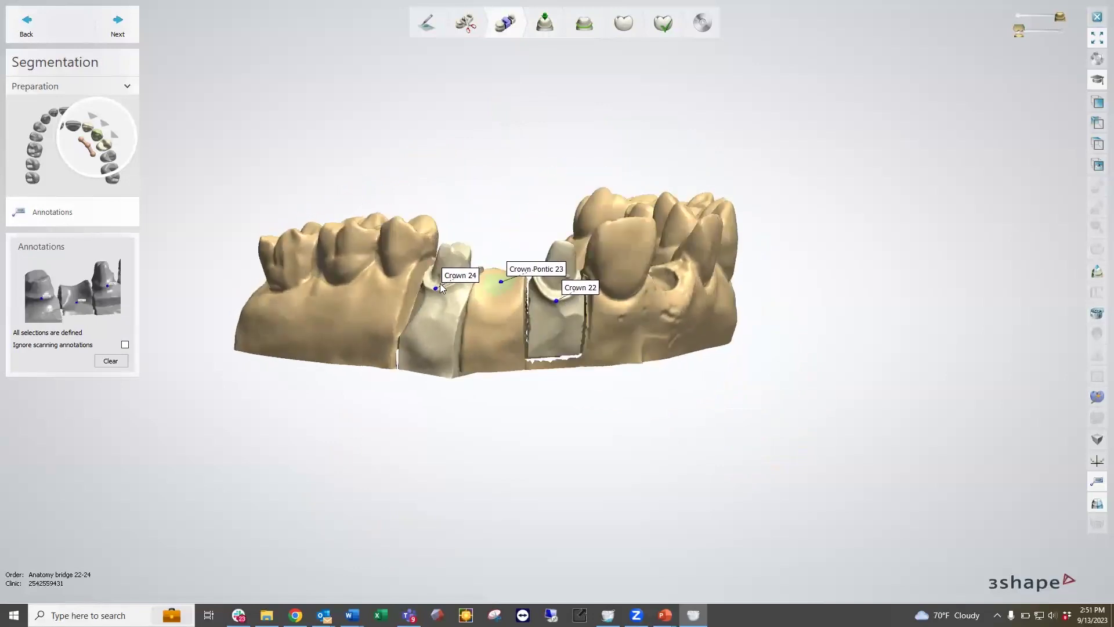
left_click(118, 23)
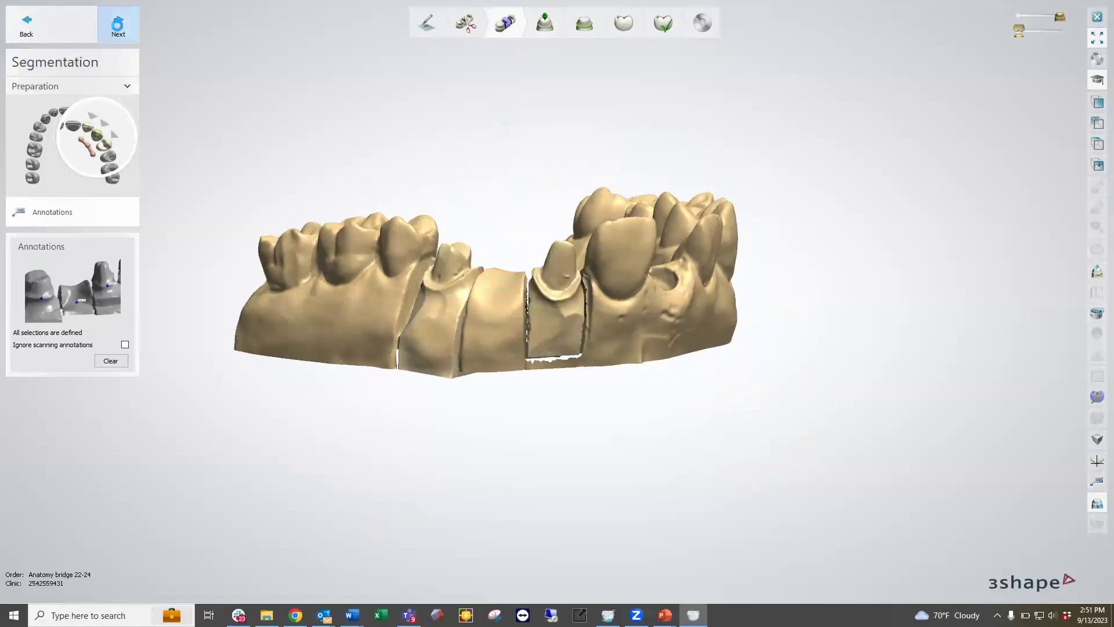
left_click(118, 23)
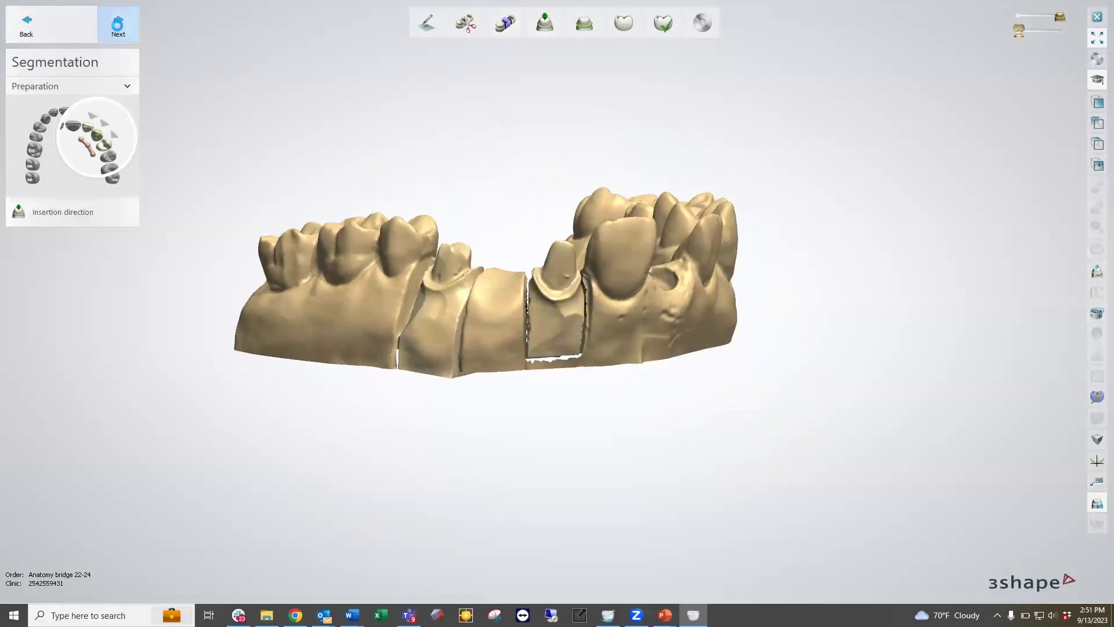
left_click(118, 26)
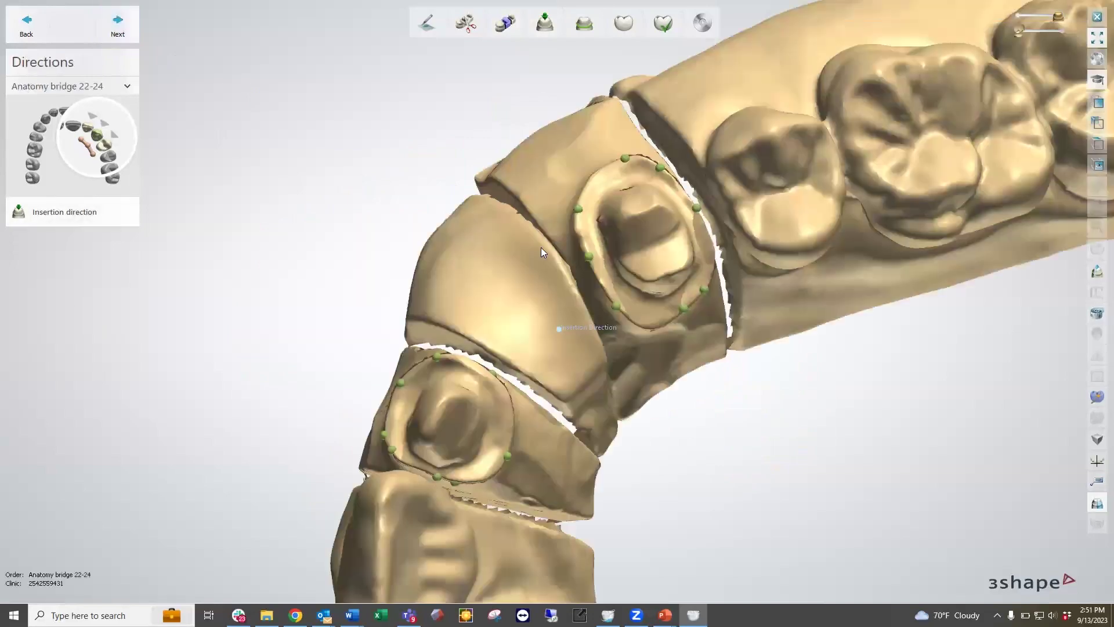
Tilt the bridge's insertion direction sideways in 2° steps while comparing the undercut areas on both preparations.
right_click_drag(525, 353, 486, 278)
right_click_drag(429, 307, 552, 199)
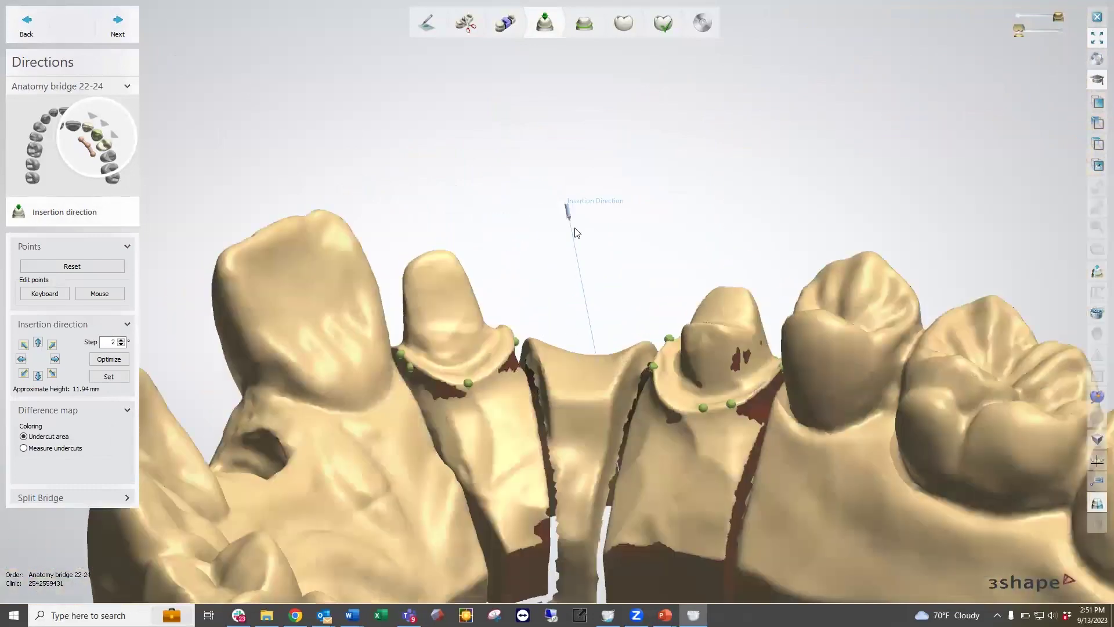
right_click_drag(480, 274, 577, 229)
left_click(21, 359)
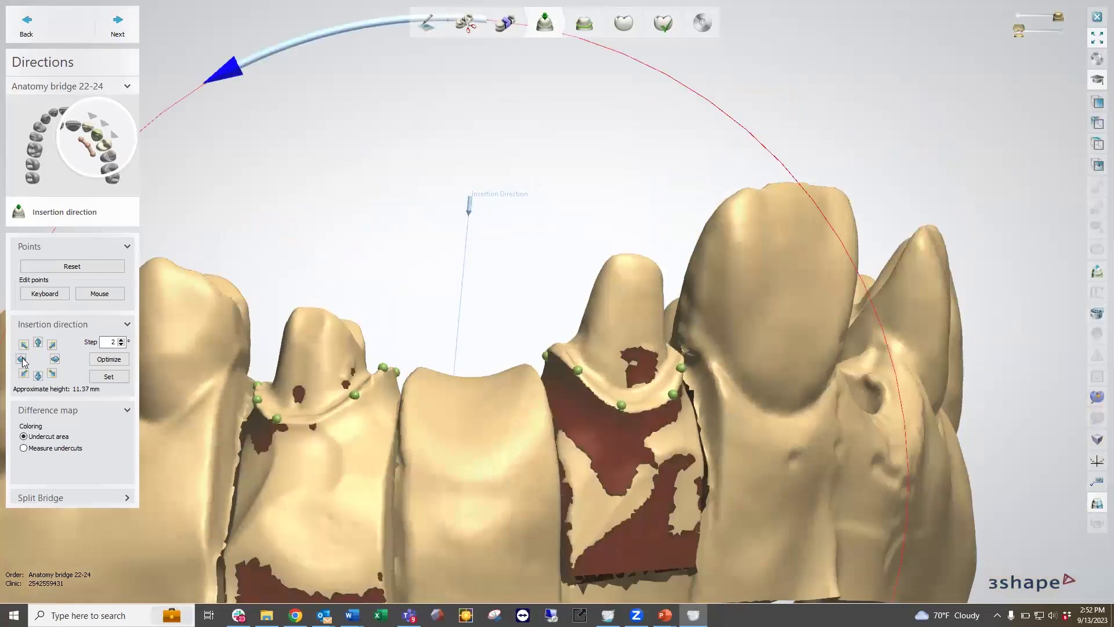
left_click(21, 358)
mouse_move(456, 392)
right_mouse_down()
mouse_move(405, 401)
mouse_move(504, 399)
mouse_move(463, 401)
mouse_move(472, 397)
right_mouse_up()
left_click(56, 359)
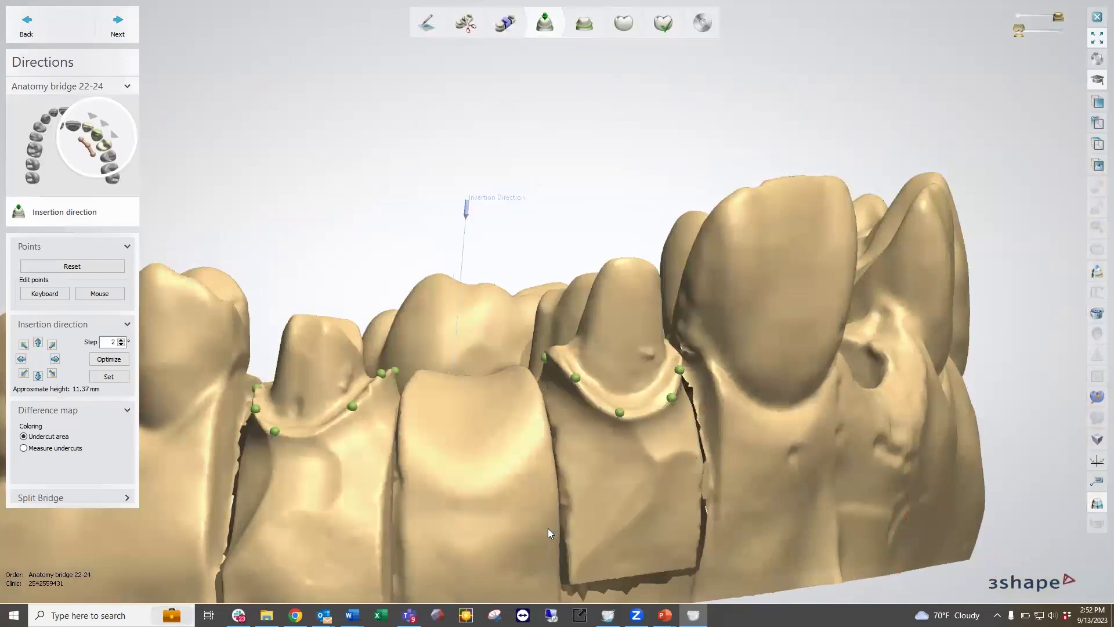
Tilt the insertion direction toward the facial side in 2° steps to reduce the undercuts, and advance to crown 22's margin line.
left_click(38, 376)
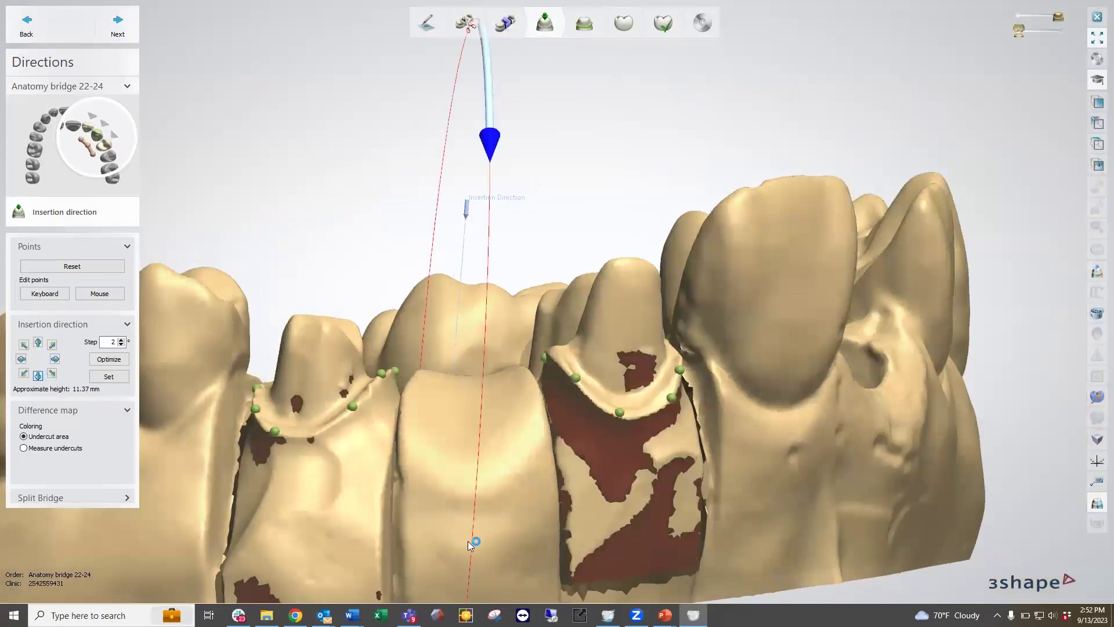
right_click_drag(548, 441, 540, 520)
left_click(38, 376)
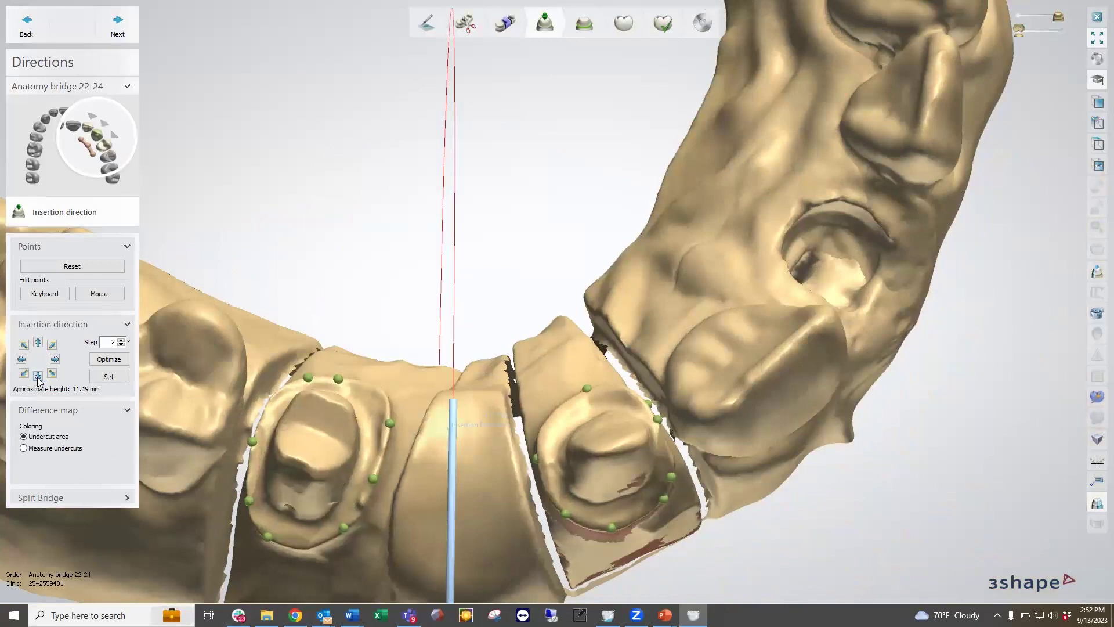
right_click_drag(673, 528, 674, 444)
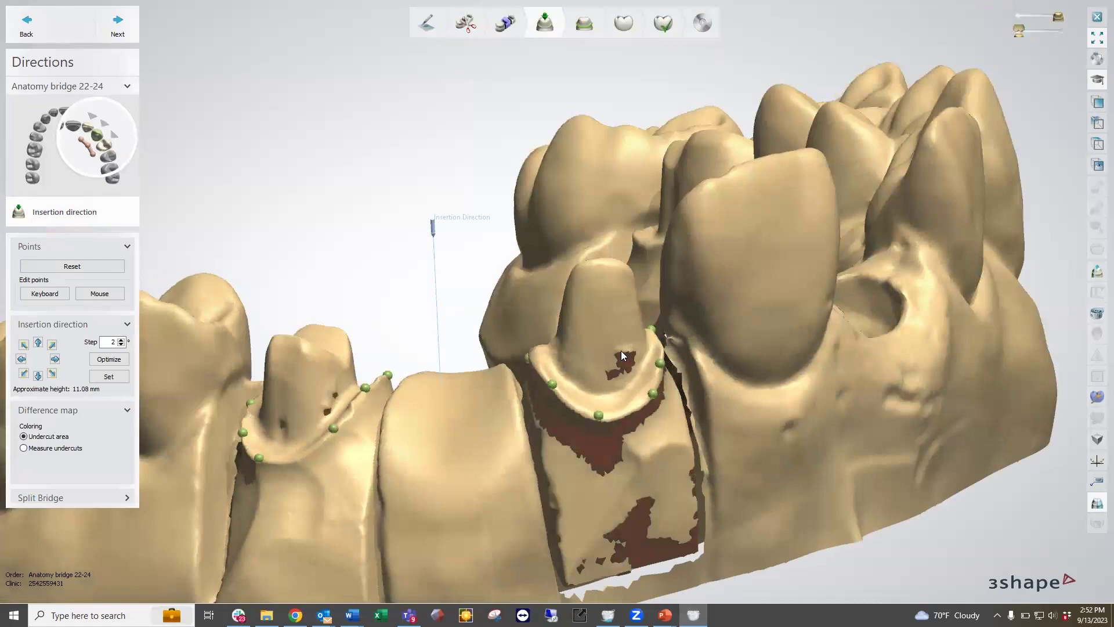
right_click_drag(631, 363, 689, 314)
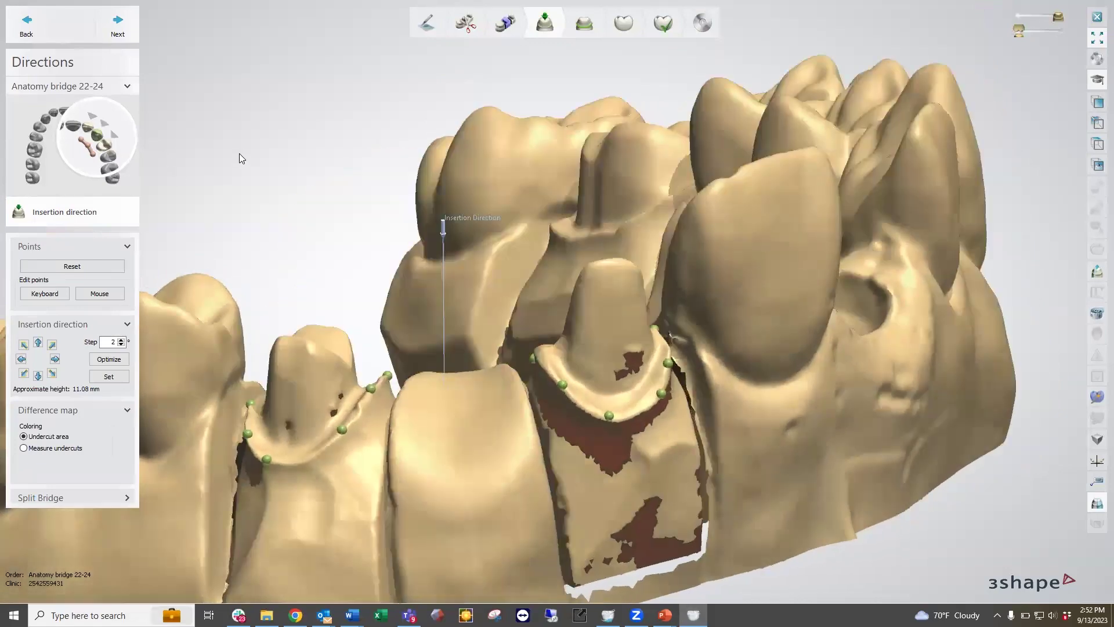
mouse_move(239, 154)
right_mouse_down()
mouse_move(246, 133)
mouse_move(366, 156)
mouse_move(251, 155)
right_mouse_up()
scroll(246, 134, "down", 5)
left_click(124, 32)
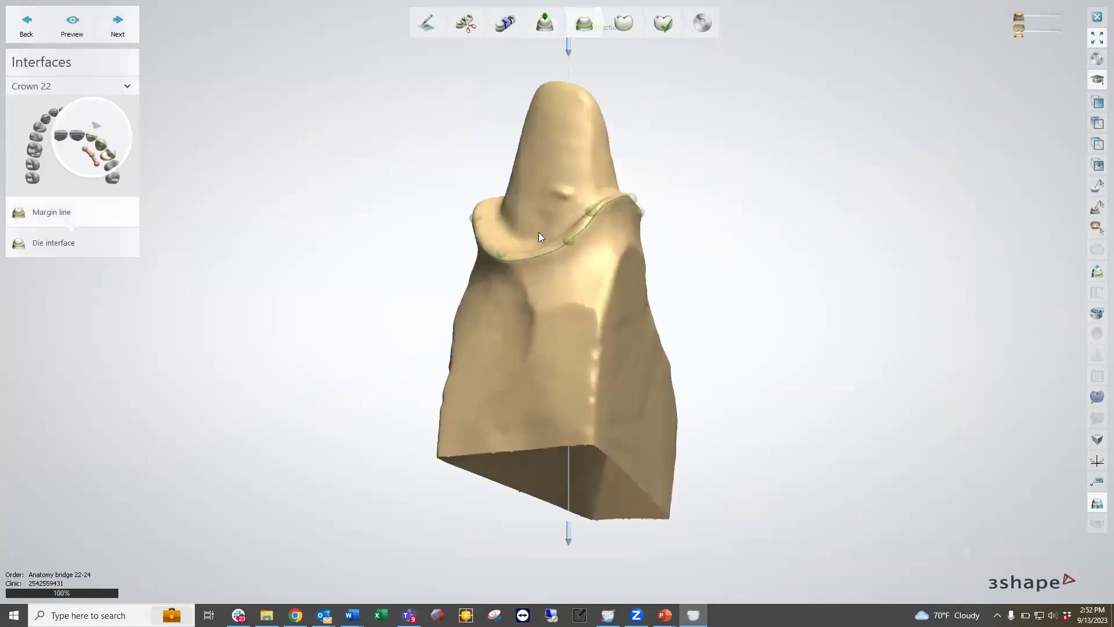
Hide the local cross-section and correct crown 22's margin line where it rises toward the high side of the preparation.
scroll(559, 229, "up", 5)
right_click(627, 213)
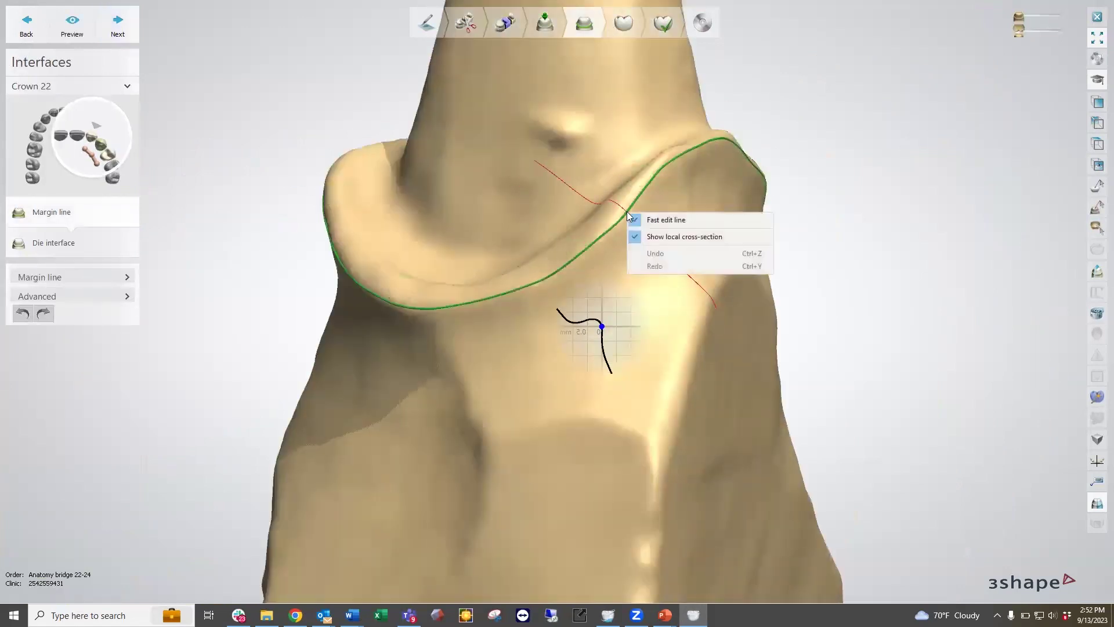
left_click(685, 237)
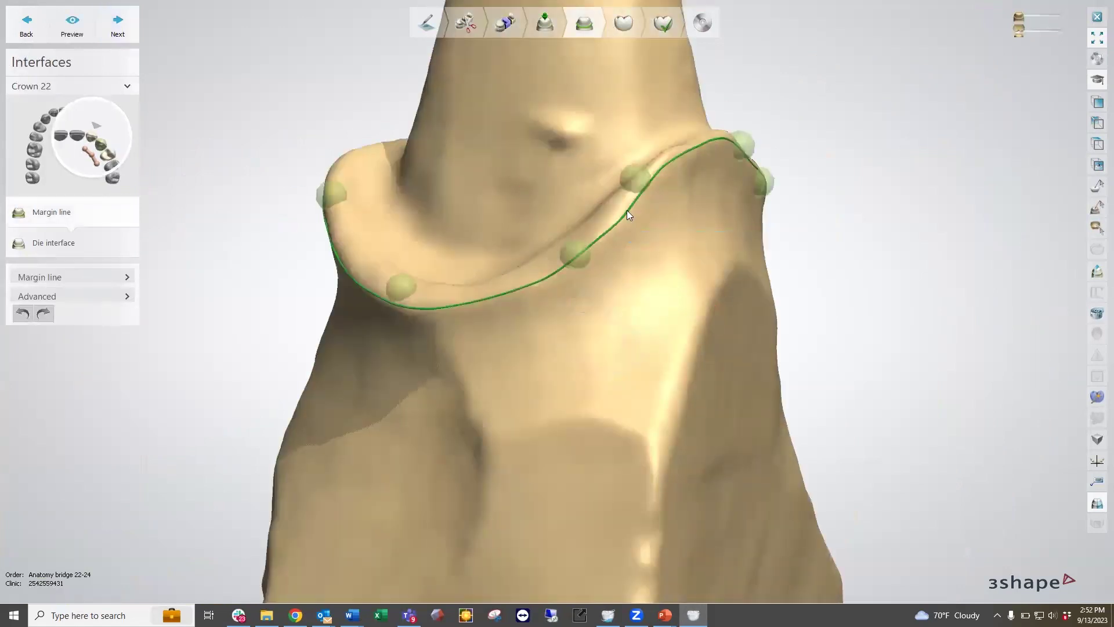
left_click(653, 167)
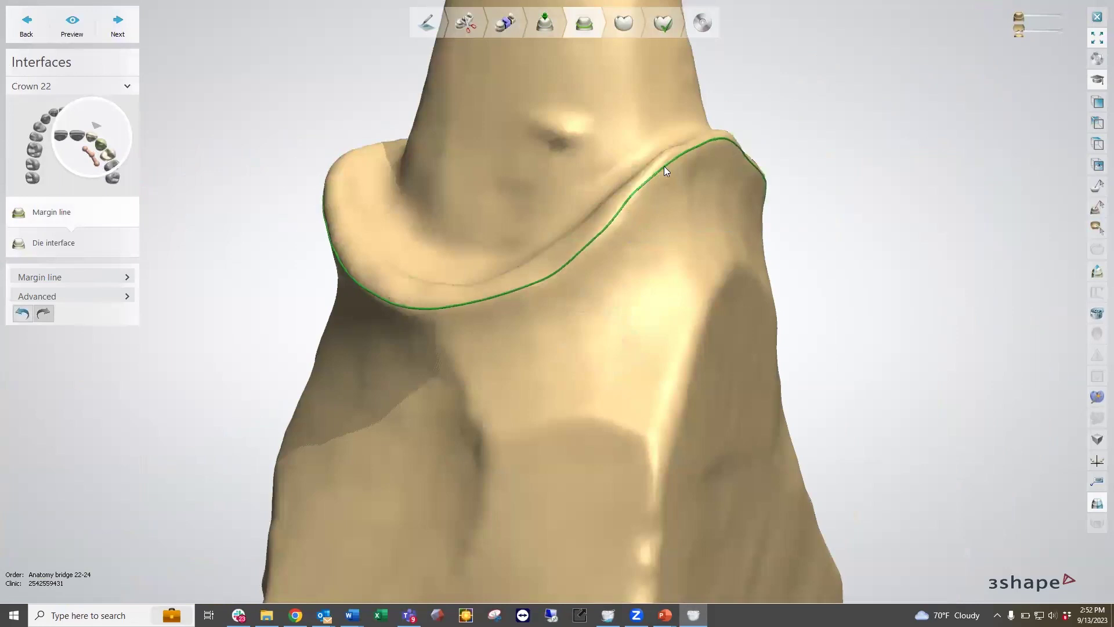
Refine crown 22's margin line along the upper edge just beyond the rising stretch.
right_click_drag(703, 168, 585, 187)
scroll(571, 194, "up", 3)
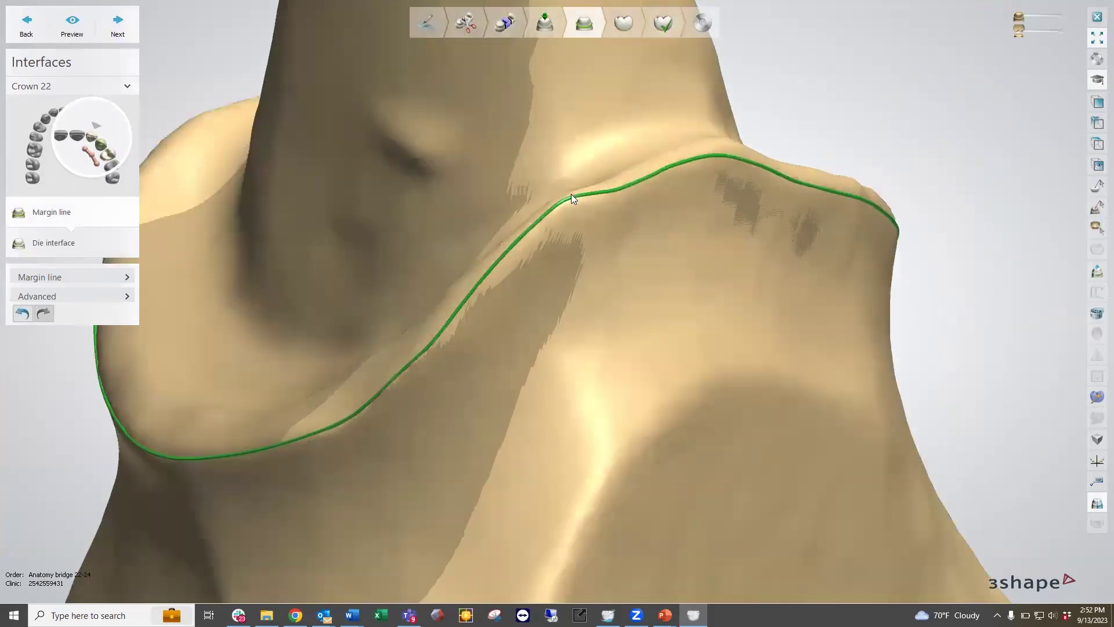
scroll(759, 131, "up", 2)
left_click(779, 126)
left_click(788, 118)
Redraw the neighbouring stretch of crown 22's margin line so it follows the shoulder edge around the die.
scroll(814, 158, "down", 3)
right_click_drag(815, 158, 603, 232)
left_click_drag(629, 254, 746, 263)
left_click_drag(586, 250, 594, 256)
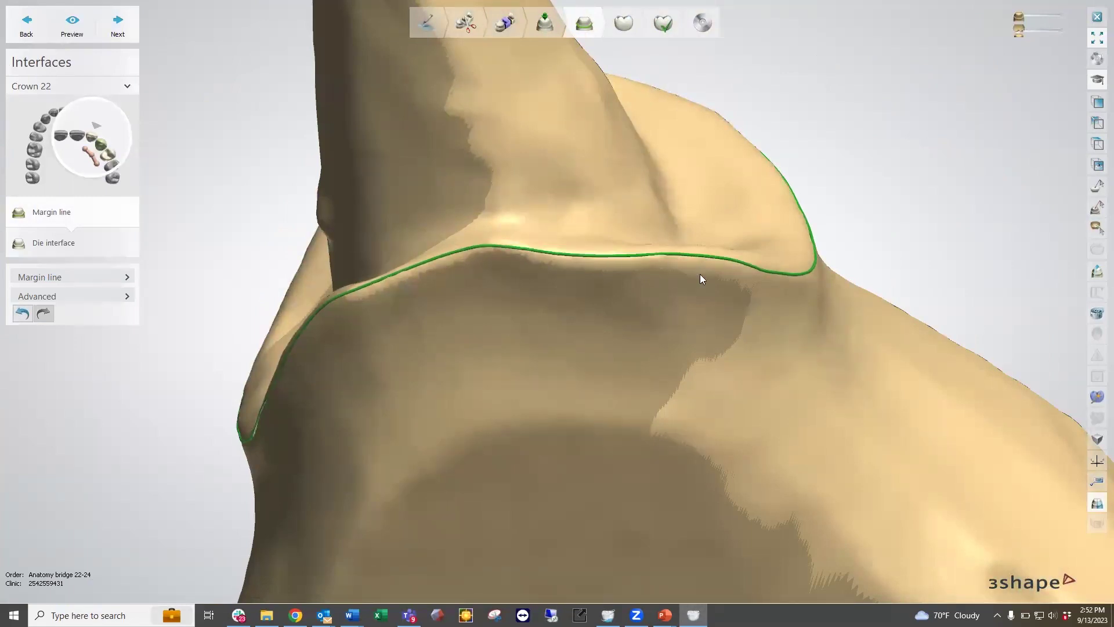
right_click_drag(745, 264, 692, 281)
left_click(434, 295)
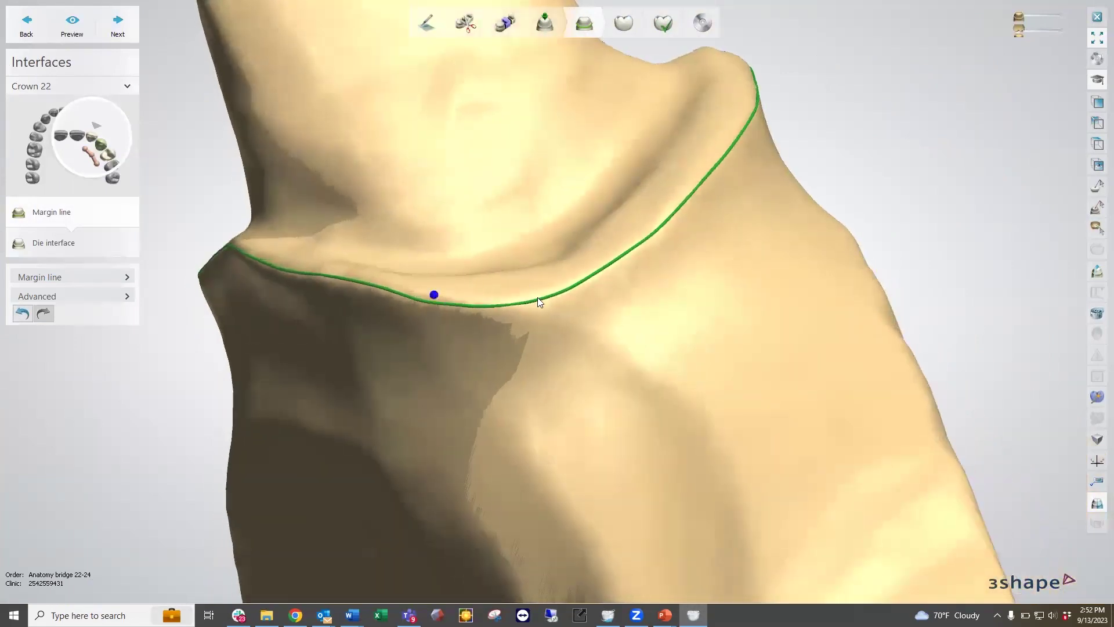
Raise the remaining low stretch of crown 22's margin line onto the shoulder edge and advance to crown 24's margin line.
scroll(607, 265, "down", 2)
right_click_drag(605, 261, 682, 200)
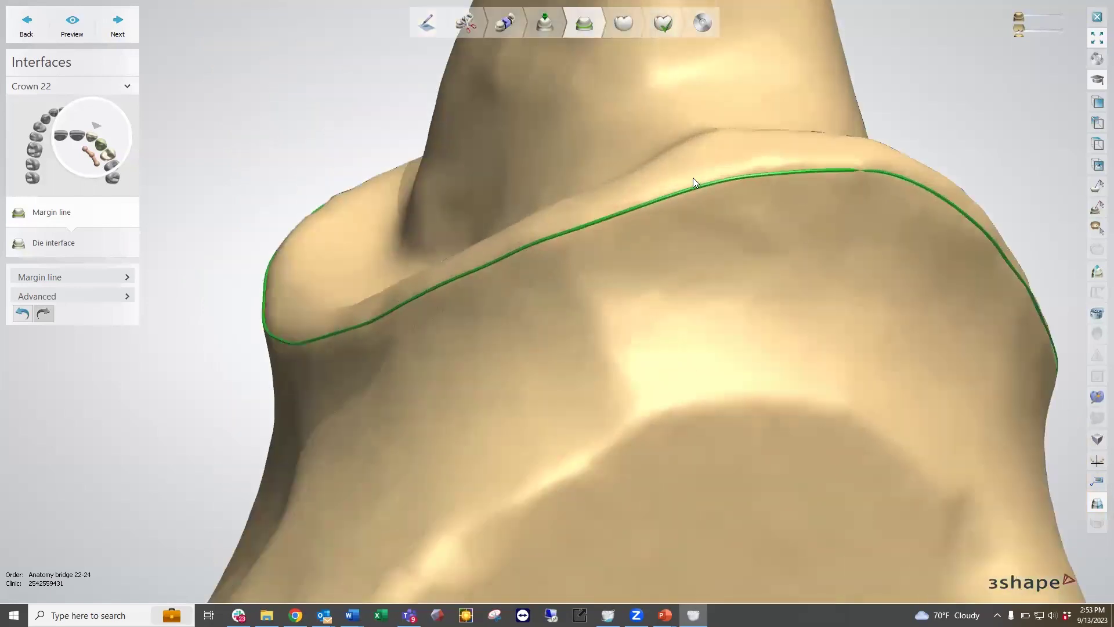
left_click(763, 164)
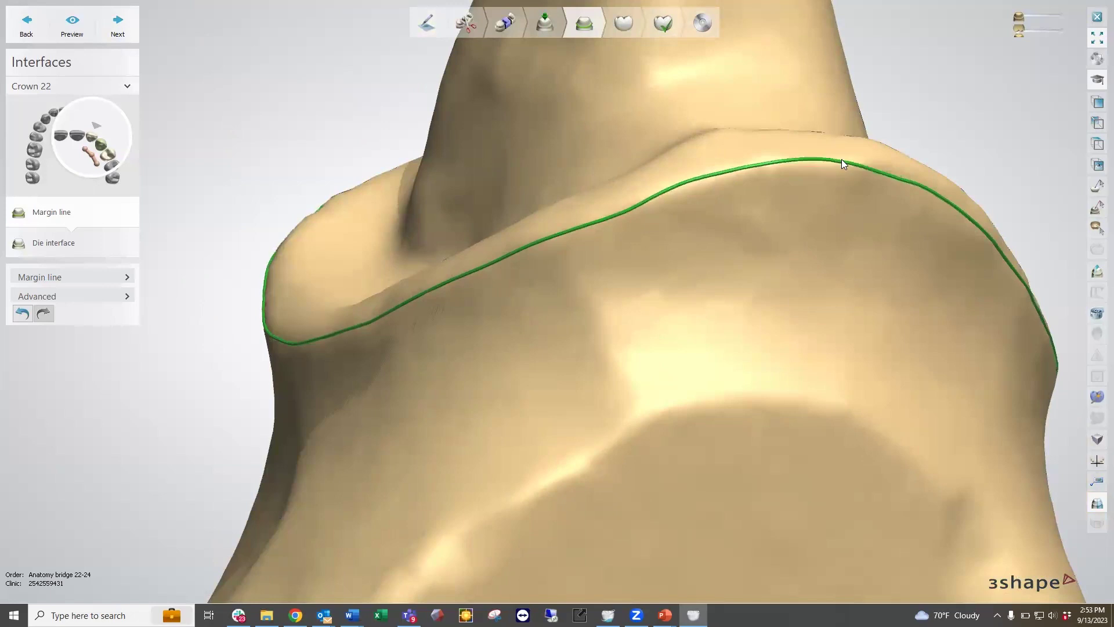
right_click_drag(668, 242, 681, 156)
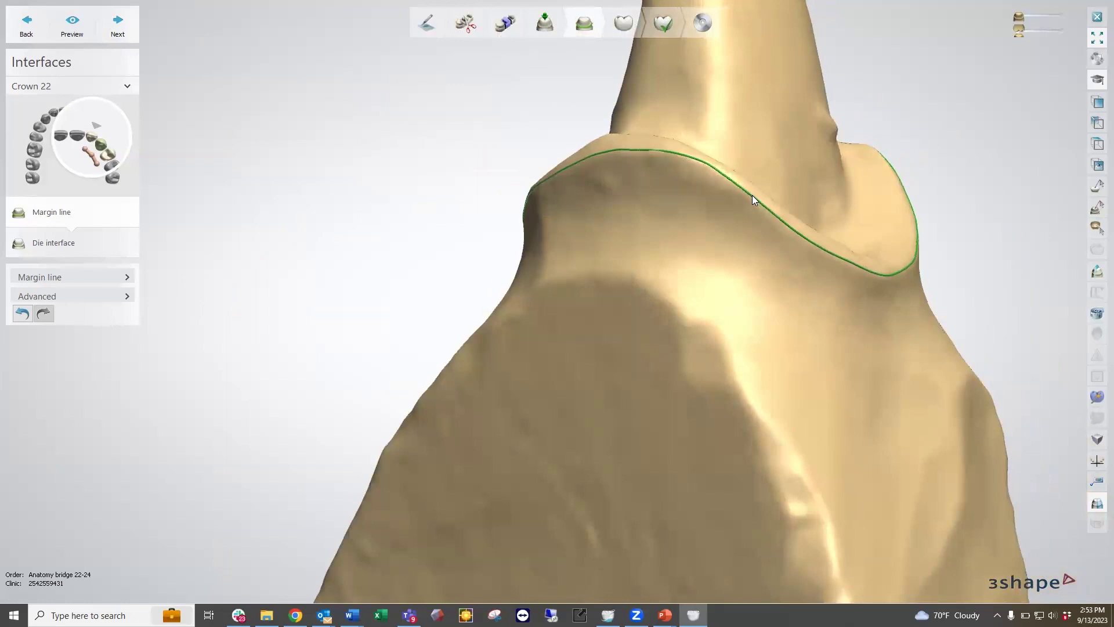
left_click(117, 24)
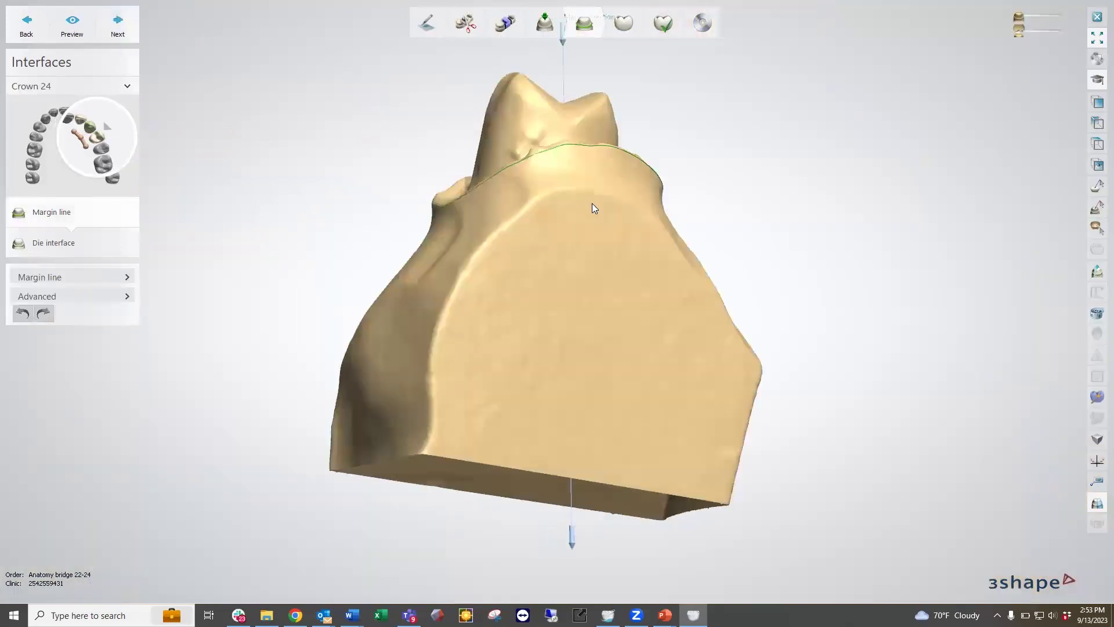
Redraw crown 24's margin line along the uneven shoulder ridge, passing over its bump.
scroll(571, 225, "up", 4)
scroll(540, 176, "up", 5)
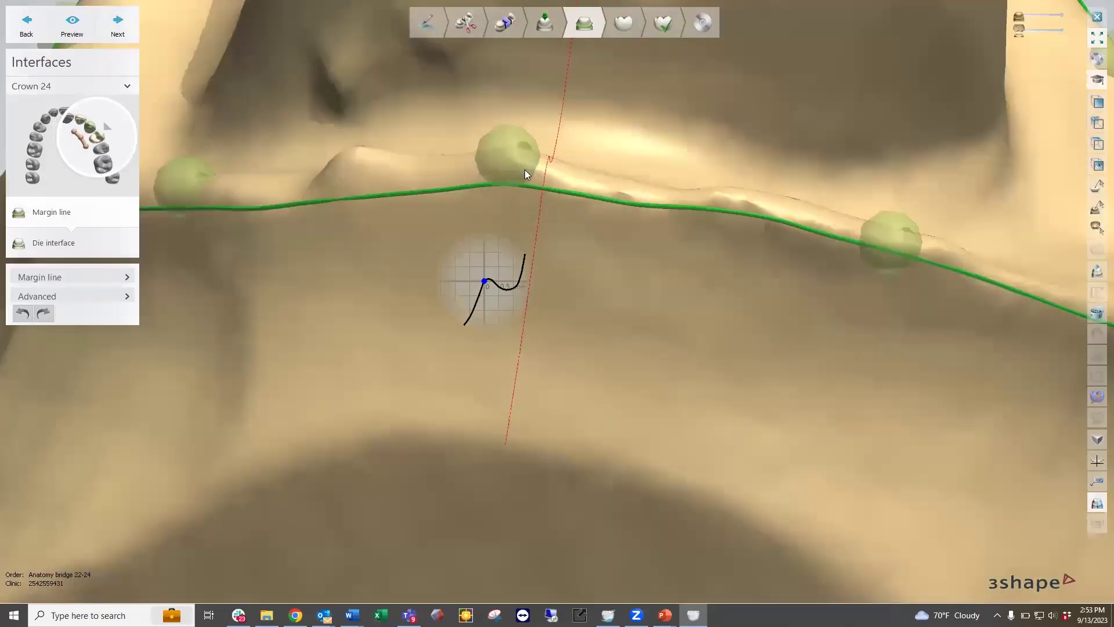
left_click_drag(471, 172, 355, 158)
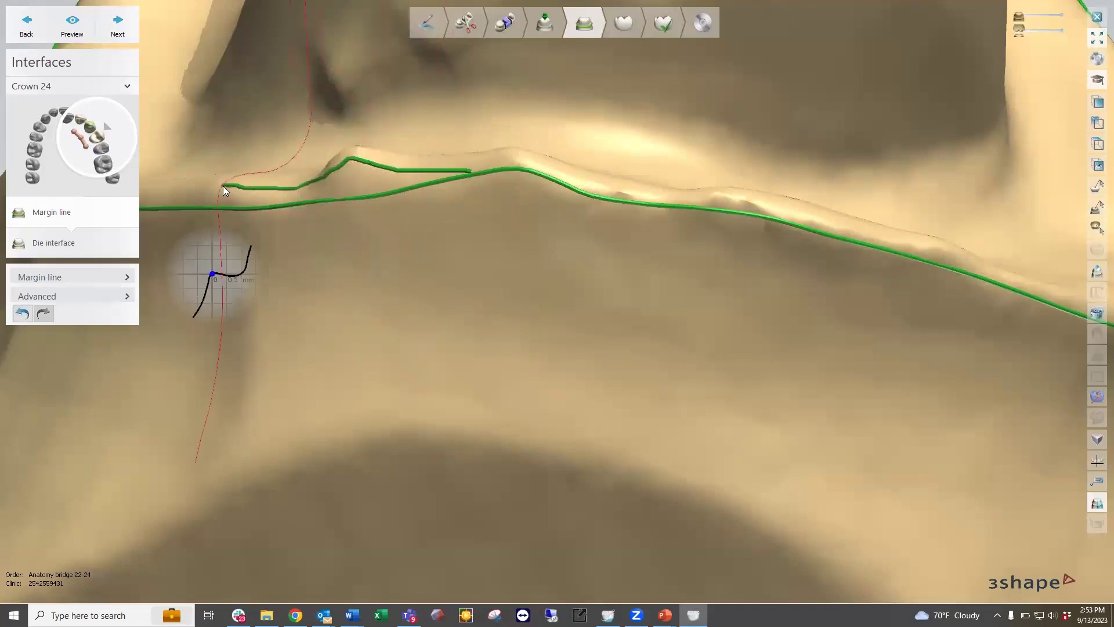
left_click(224, 186)
Smooth crown 24's margin line along the flatter shoulder stretch beside the ridge bump.
right_click_drag(374, 187, 427, 195)
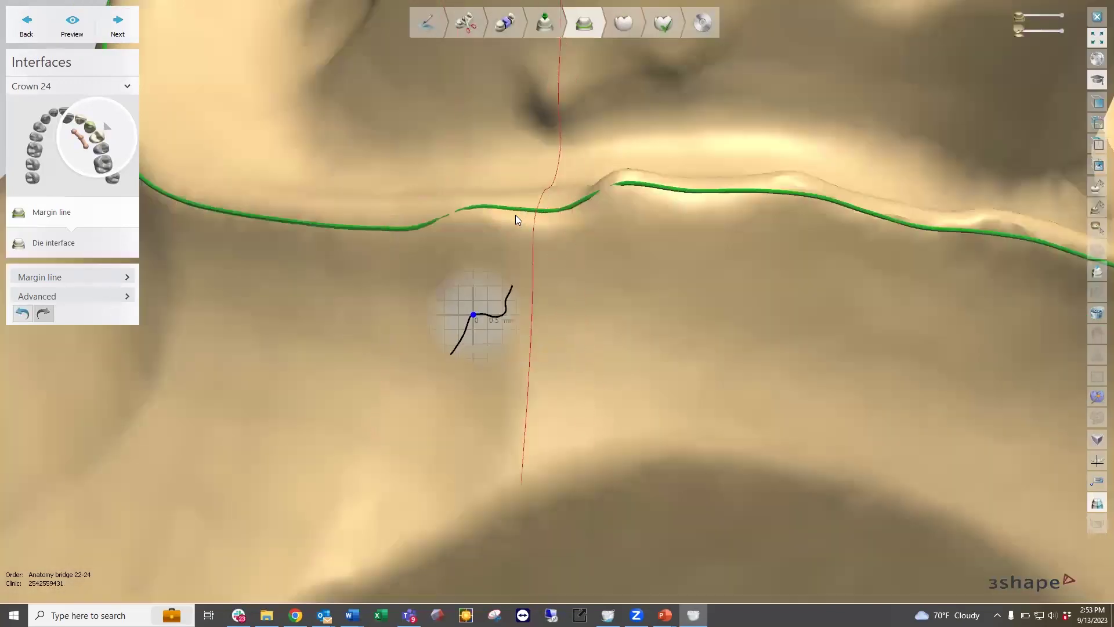
left_click_drag(516, 212, 514, 221)
left_click(406, 208)
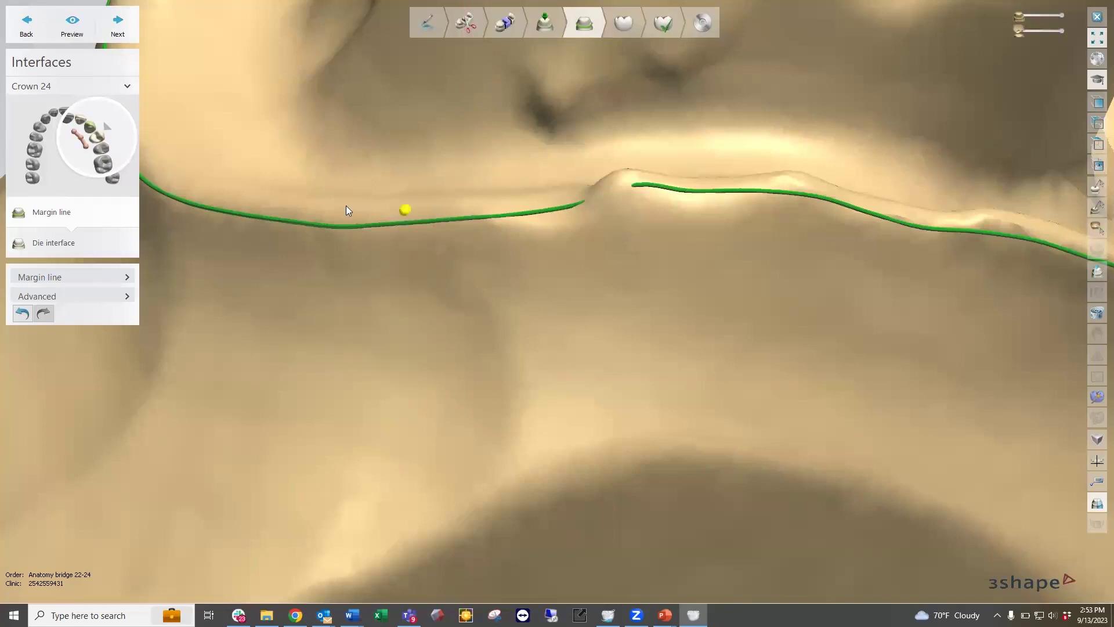
left_click(314, 206)
left_click(268, 201)
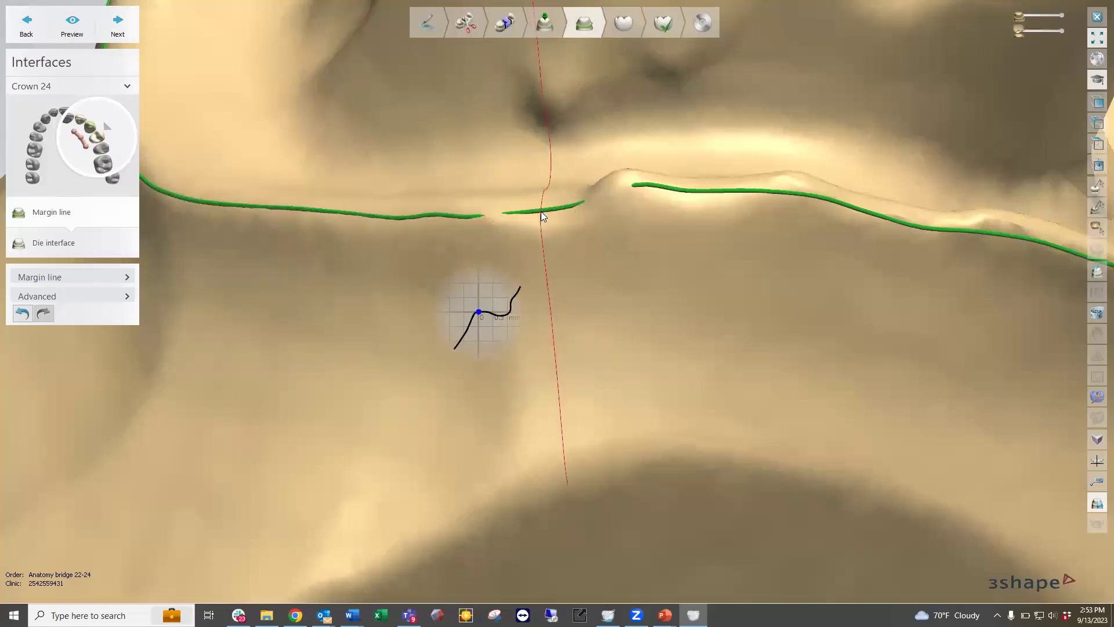
Turn off the local cross-section and fast line editing for crown 24's margin, and reposition the control points around the ridge bump.
right_click(541, 211)
left_click(577, 237)
right_click(537, 211)
left_click(558, 219)
left_click_drag(522, 213, 570, 216)
left_click_drag(636, 184, 677, 197)
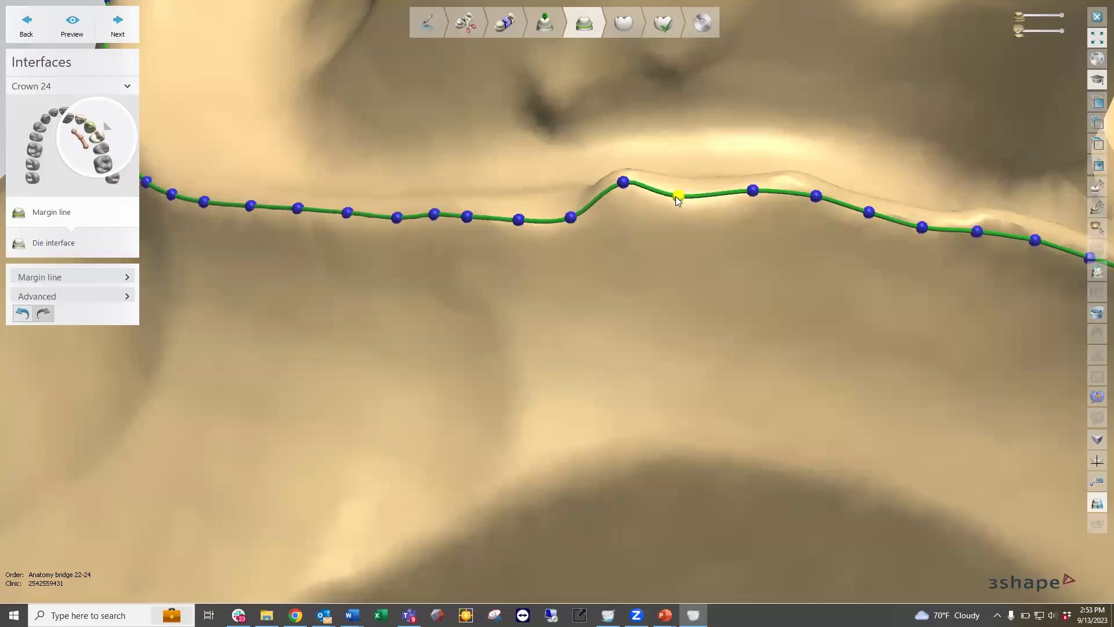
Add a control point to crown 24's margin line beyond the bump and move neighbouring points up to the shoulder edge.
right_click_drag(717, 193, 717, 203)
right_click(718, 213)
left_click(730, 220)
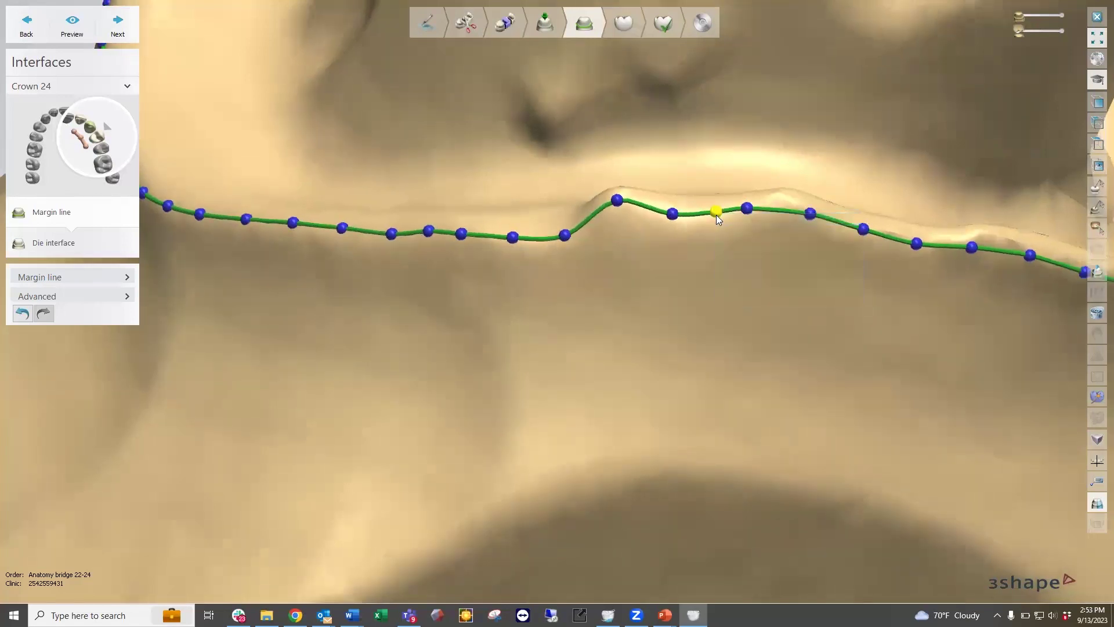
left_click_drag(748, 208, 771, 203)
left_click_drag(972, 248, 977, 235)
scroll(889, 271, "down", 5)
right_click_drag(901, 282, 863, 274)
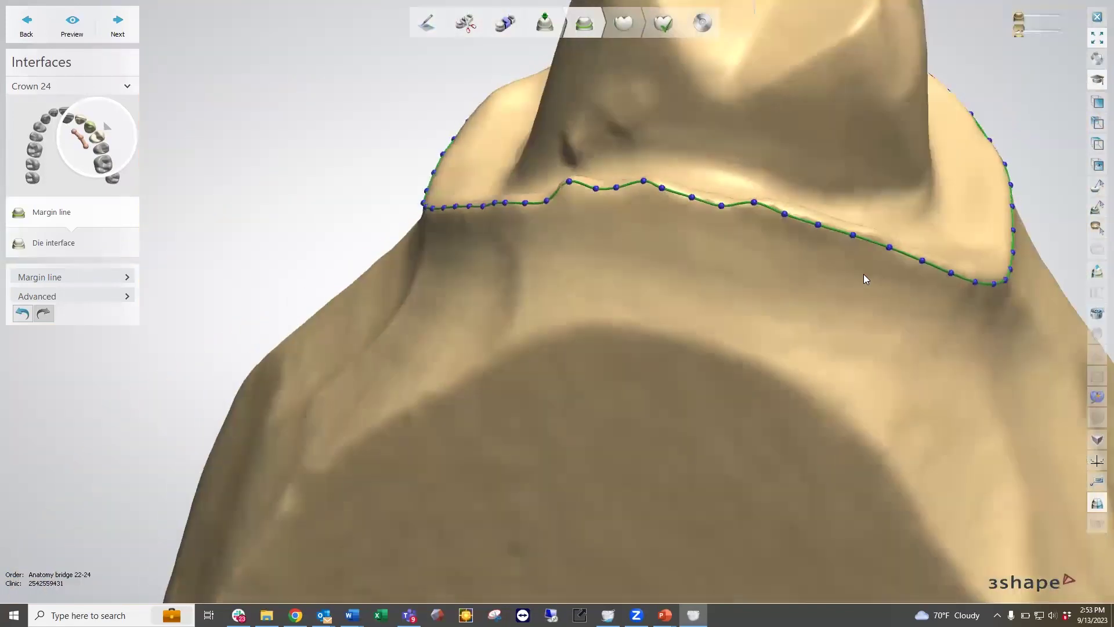
Shift two more control points on the descending stretch of crown 24's margin line onto the shoulder edge, and inspect the adjacent side.
scroll(747, 228, "up", 4)
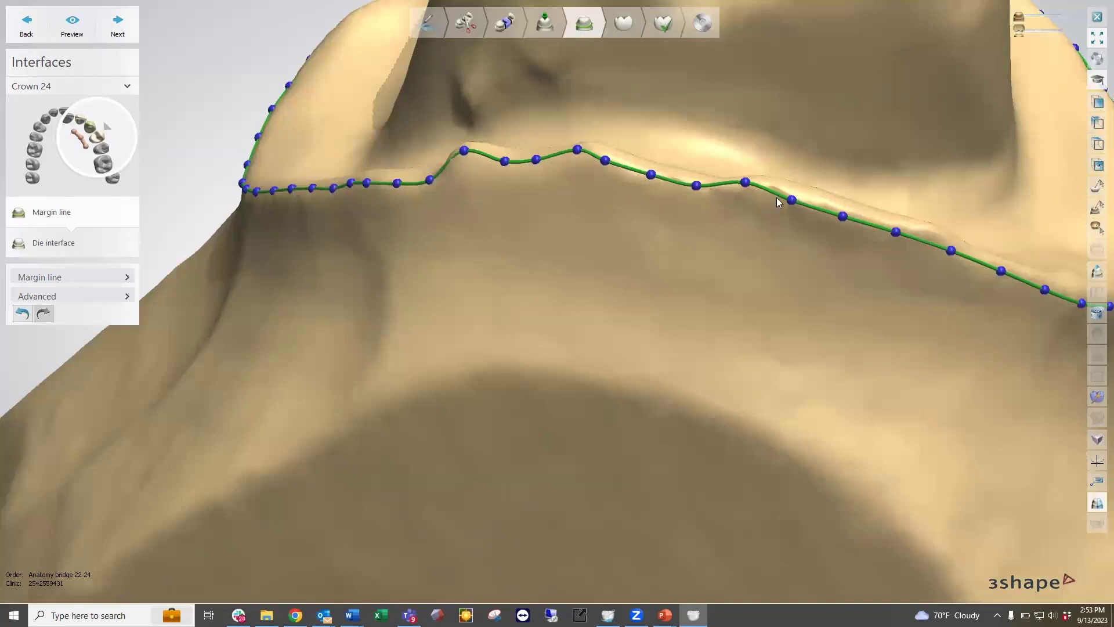
left_click_drag(795, 196, 797, 193)
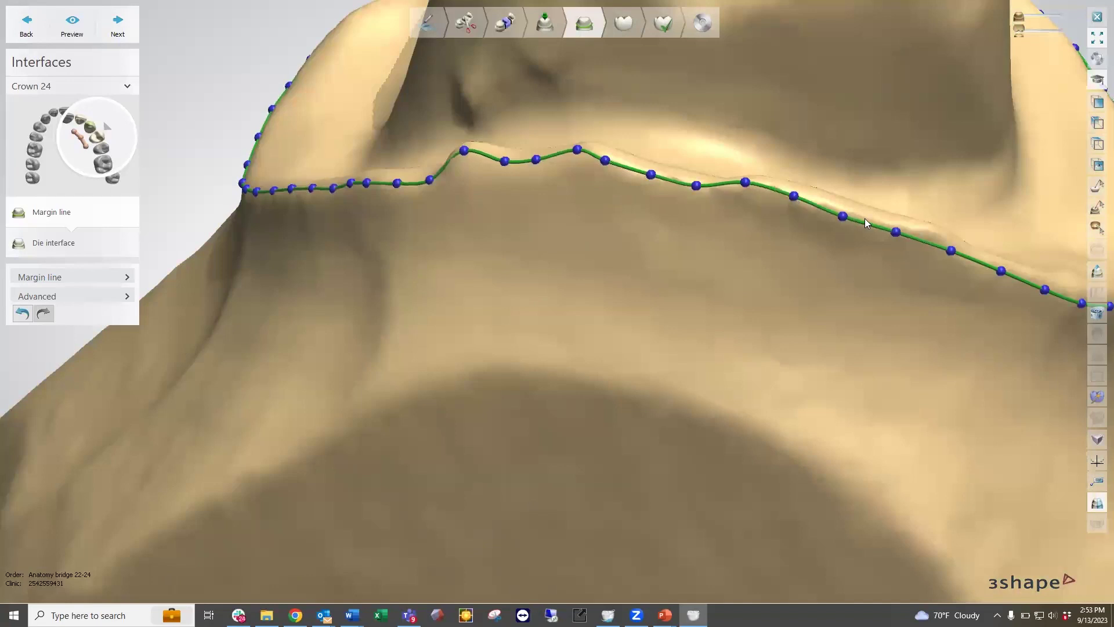
left_click_drag(898, 234, 938, 236)
right_click_drag(960, 262, 891, 245)
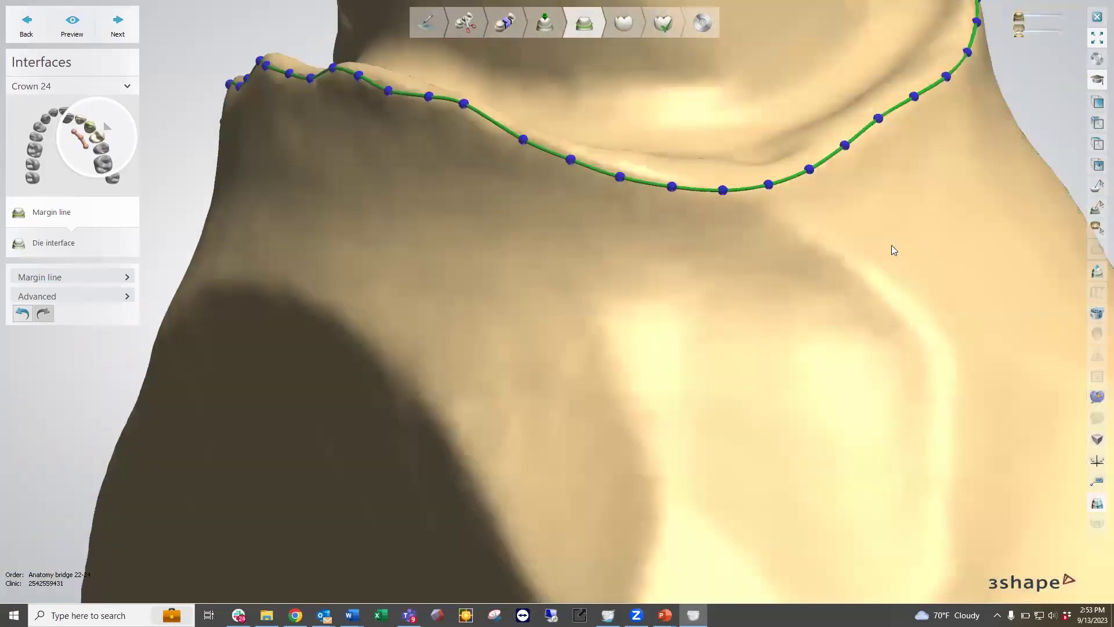
right_click_drag(650, 238, 633, 281)
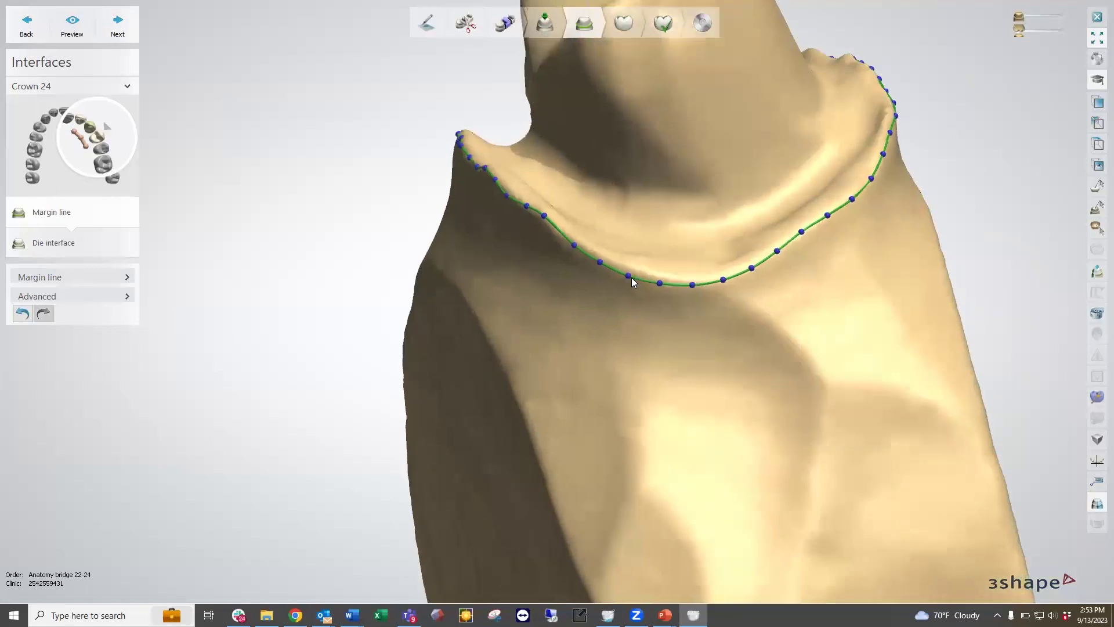
Turn on fast line editing and redraw crown 24's margin line along the lower shoulder edge toward the adjacent raised corner.
right_click(642, 279)
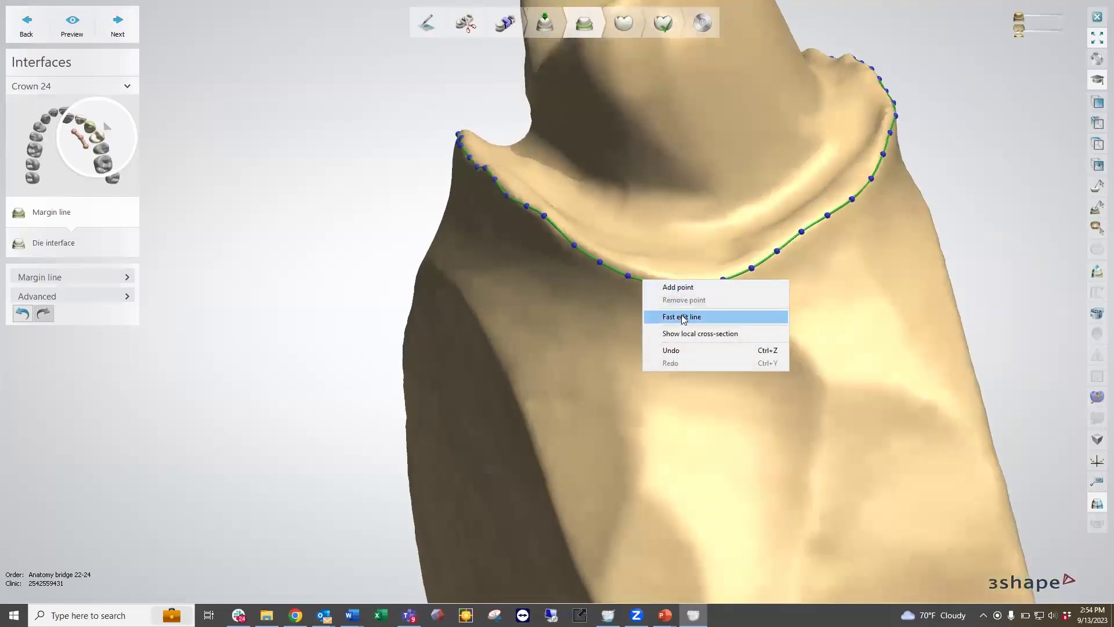
left_click(683, 318)
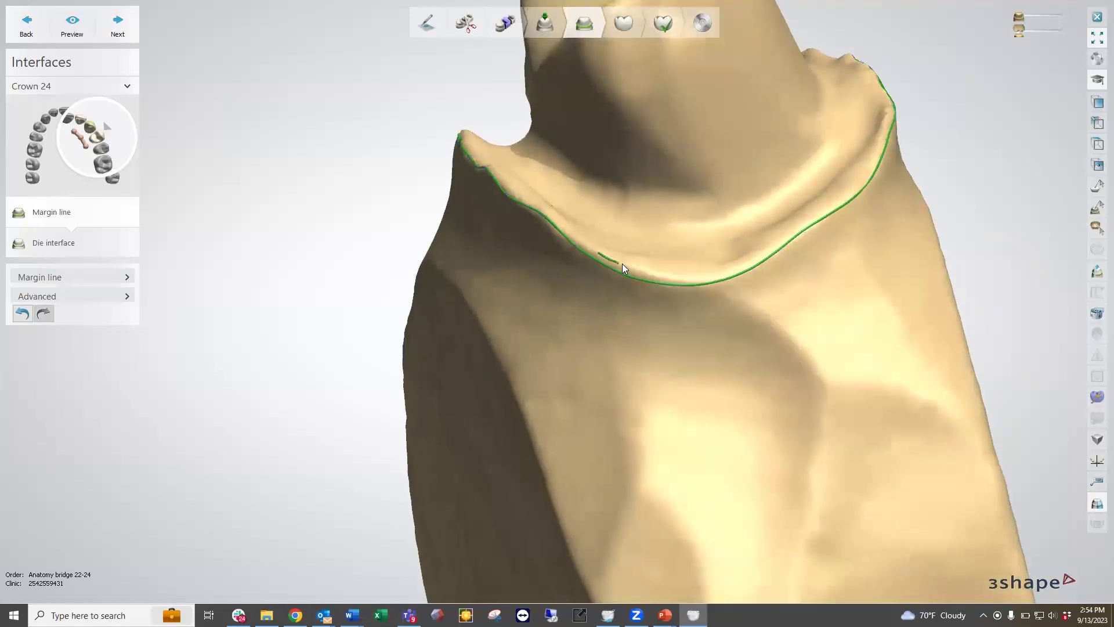
left_click_drag(713, 285, 735, 273)
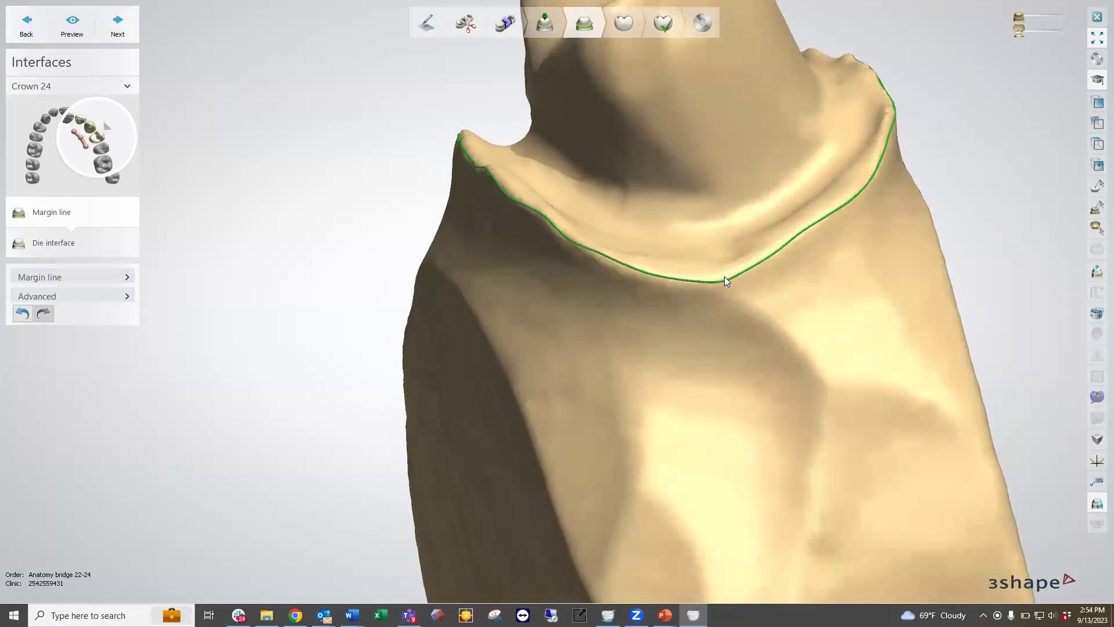
left_click(748, 265)
left_click(766, 253)
left_click_drag(865, 177, 885, 120)
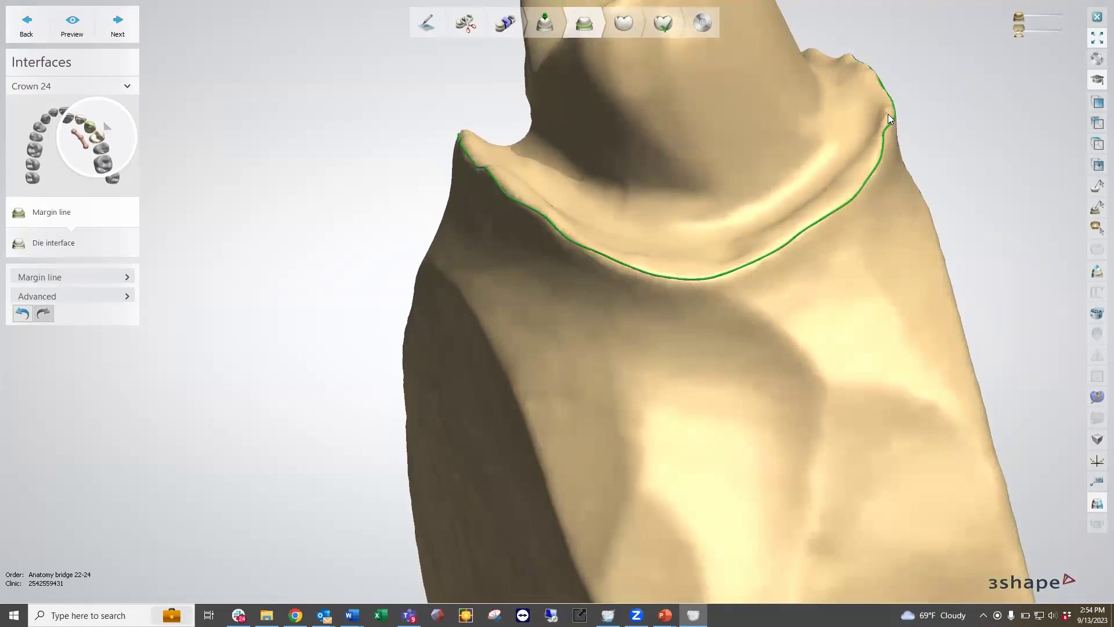
Turn off fast line editing and smooth the kink in crown 24's margin line just below the raised corner.
right_click_drag(853, 220, 803, 225)
scroll(832, 139, "up", 5)
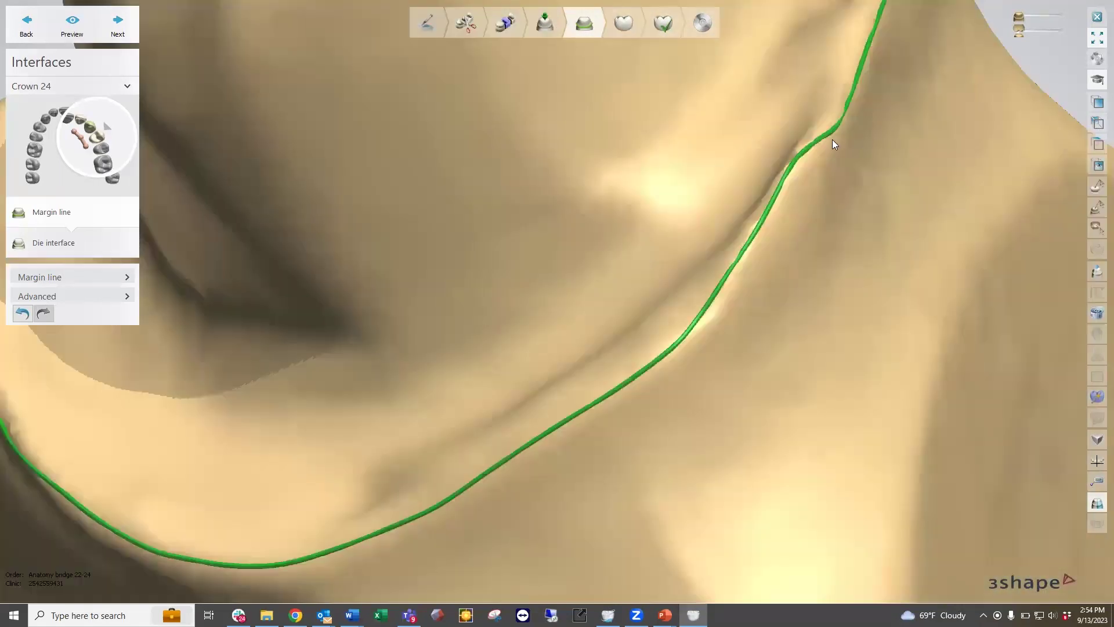
right_click(847, 101)
left_click(860, 108)
left_click_drag(843, 98, 829, 122)
scroll(823, 116, "down", 5)
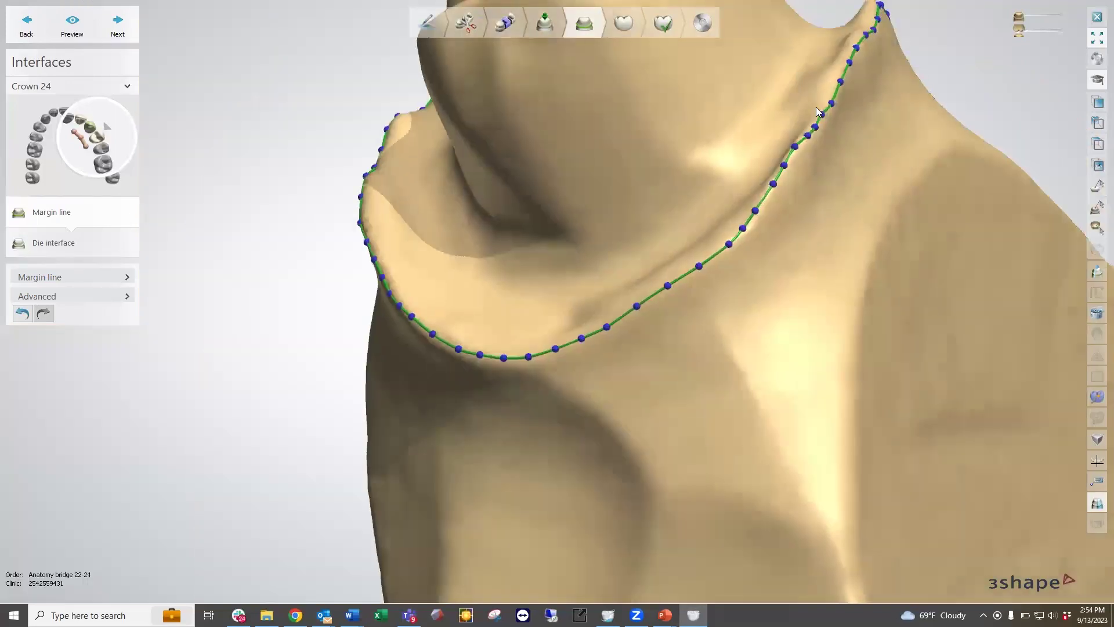
Move the control points along the wavy stretch on the other side of crown 24 up to the shoulder edge.
right_click_drag(816, 107, 788, 113)
right_click_drag(748, 178, 670, 346)
scroll(670, 346, "up", 3)
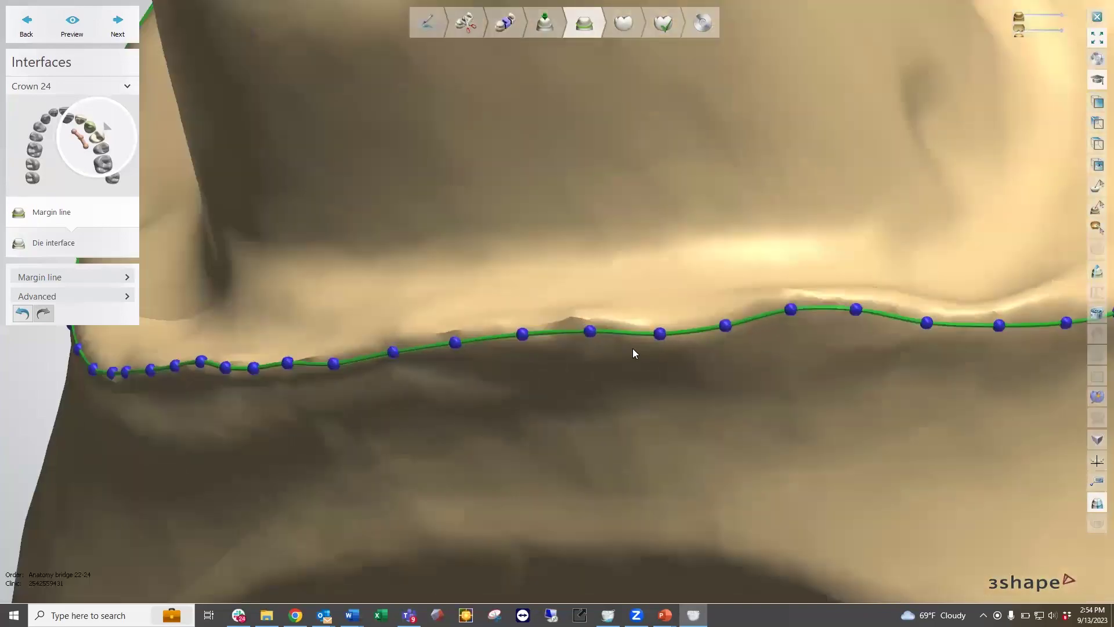
scroll(594, 342, "up", 2)
left_click_drag(593, 320, 593, 311)
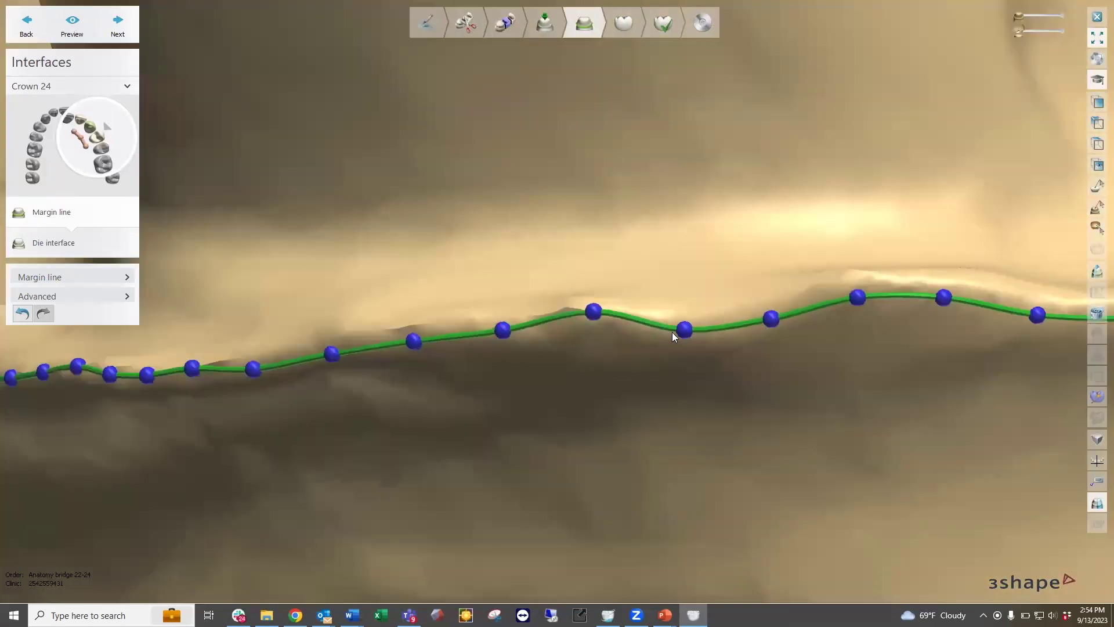
left_click_drag(684, 330, 686, 325)
left_click_drag(858, 298, 860, 281)
left_click_drag(945, 290, 947, 278)
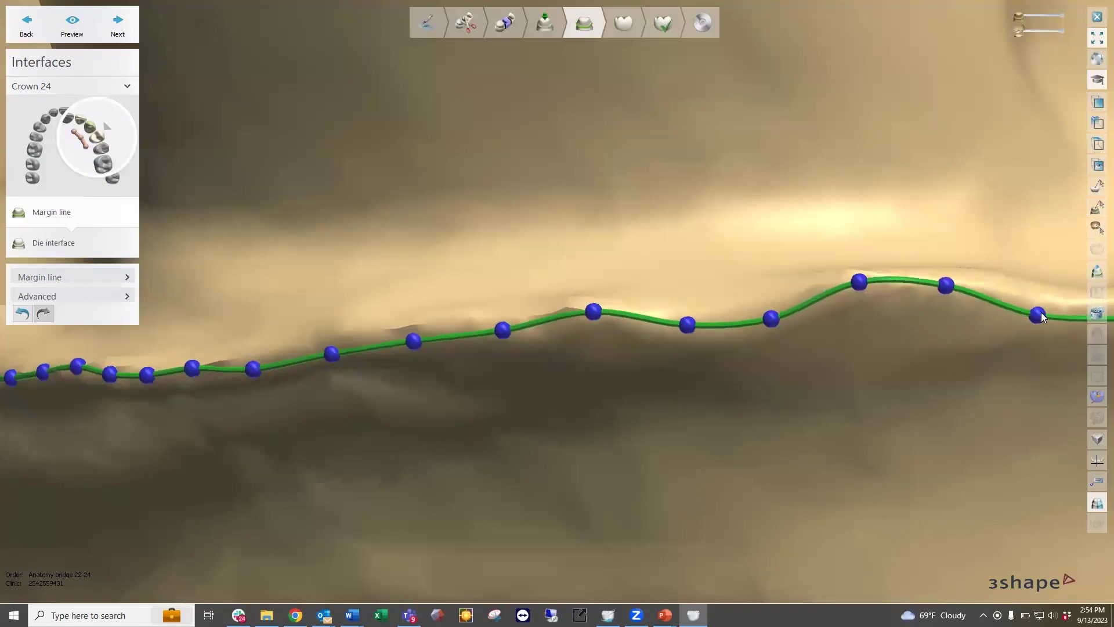
left_click_drag(1043, 303, 1046, 288)
Raise the remaining low control points on both parts of this stretch of crown 24's margin line to the shoulder edge.
scroll(969, 294, "down", 3)
scroll(972, 289, "up", 2)
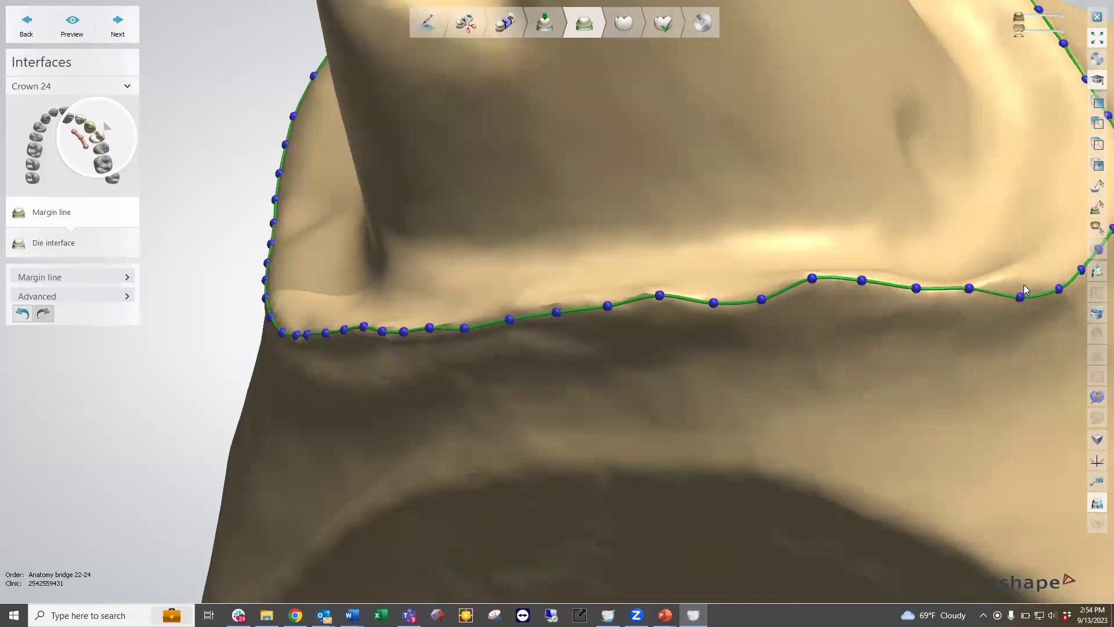
left_click_drag(1022, 289, 1055, 283)
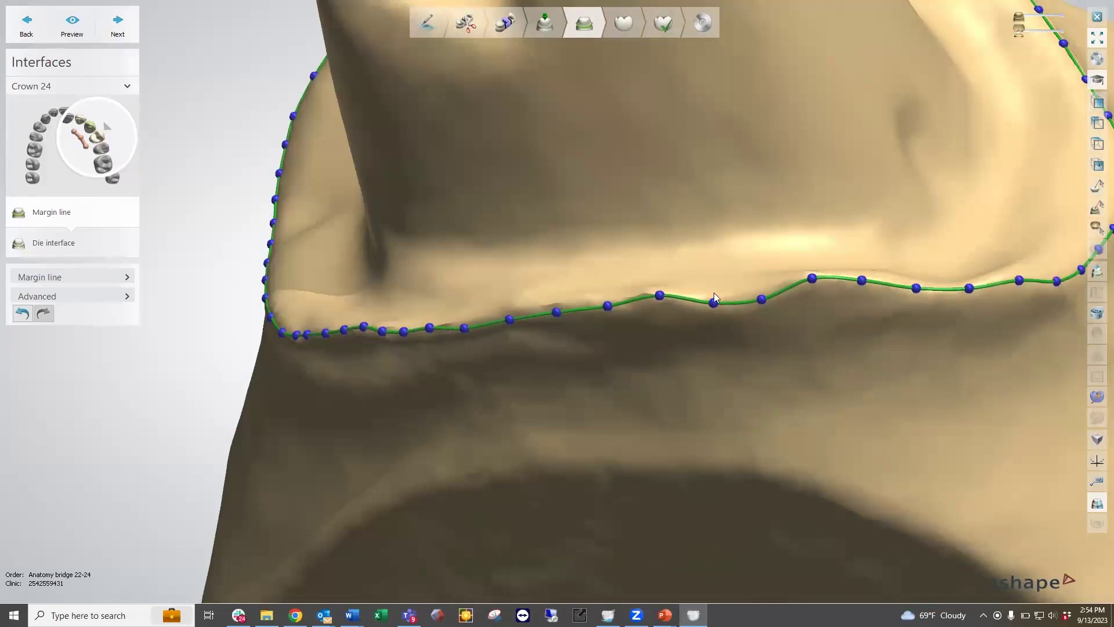
left_click(554, 306)
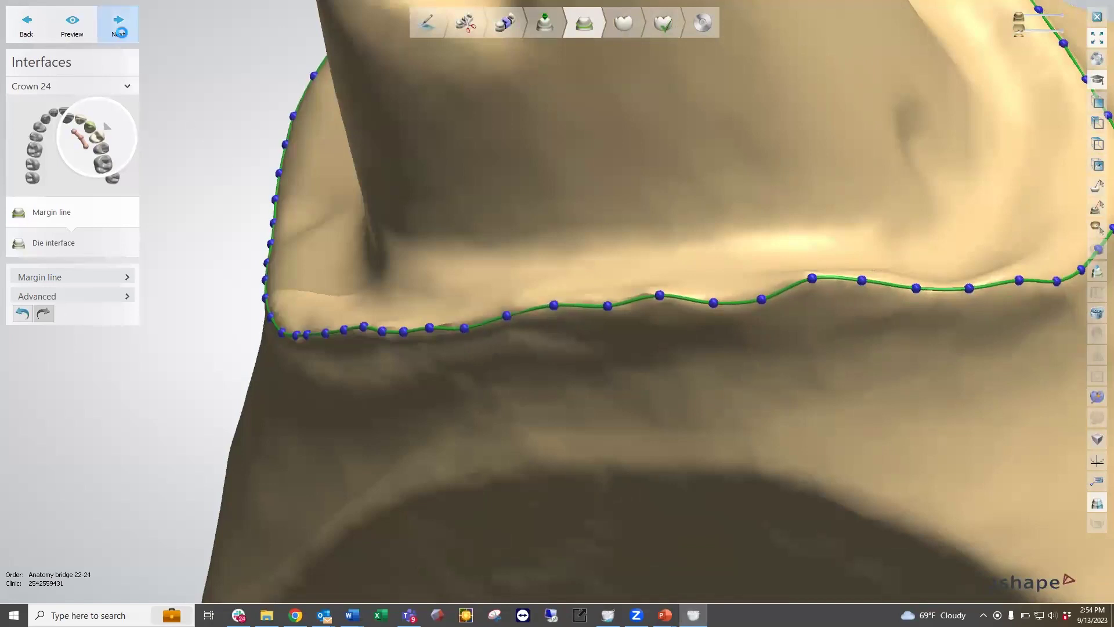
Continue to the die interface, set crown 22's extra cement gap to 0.070 mm, and preview the interface.
left_click(121, 35)
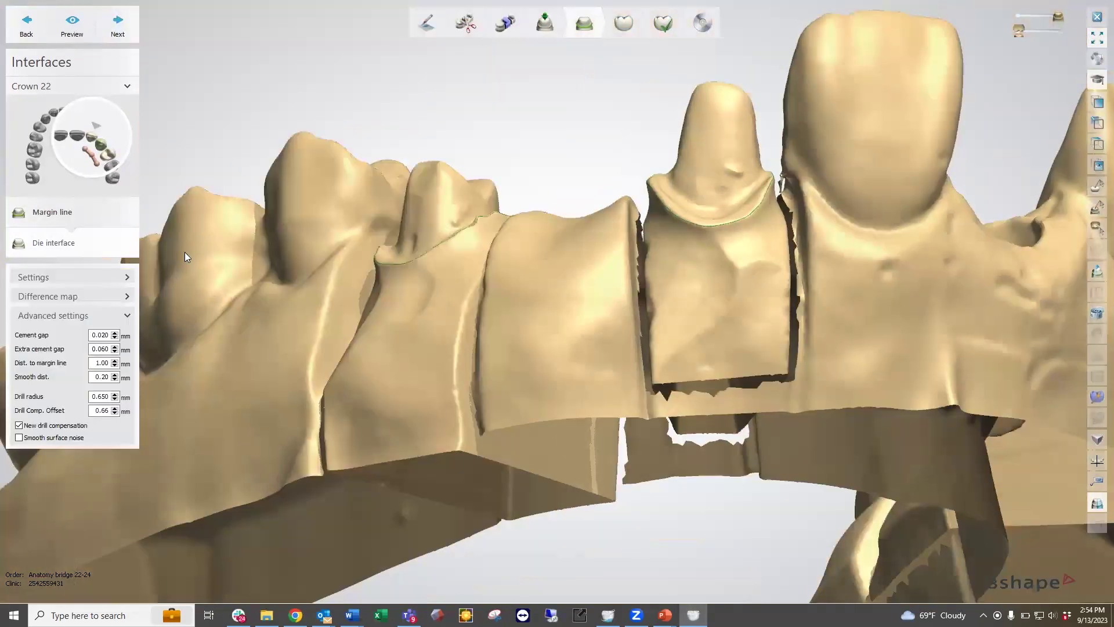
left_click(105, 349)
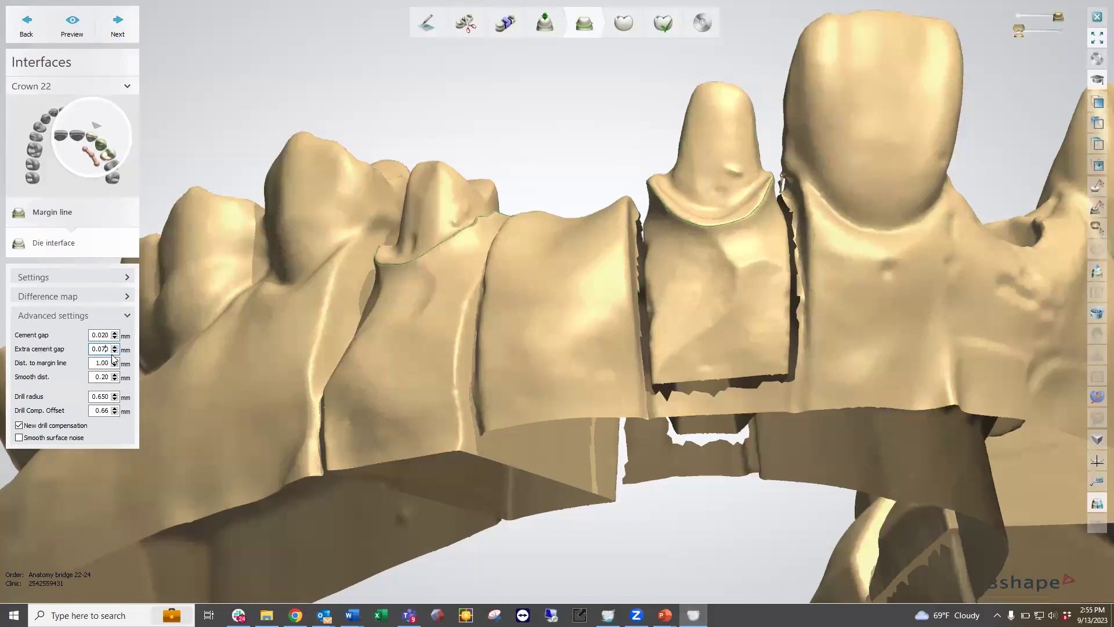
left_click(73, 27)
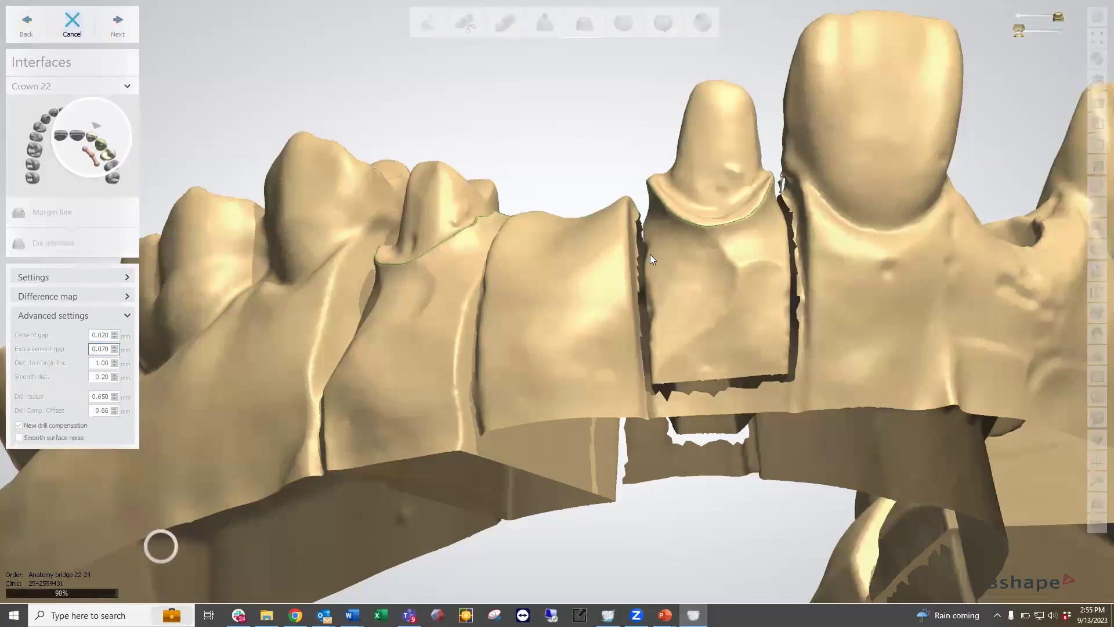
right_click_drag(620, 215, 644, 239)
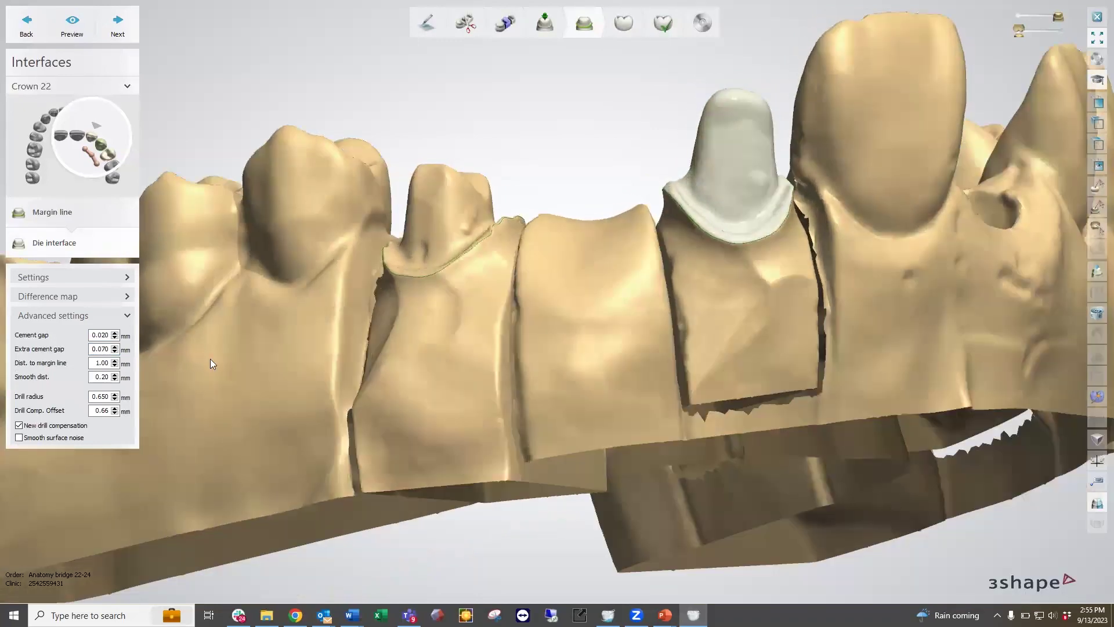
left_click(105, 348)
right_click_drag(506, 260, 464, 243)
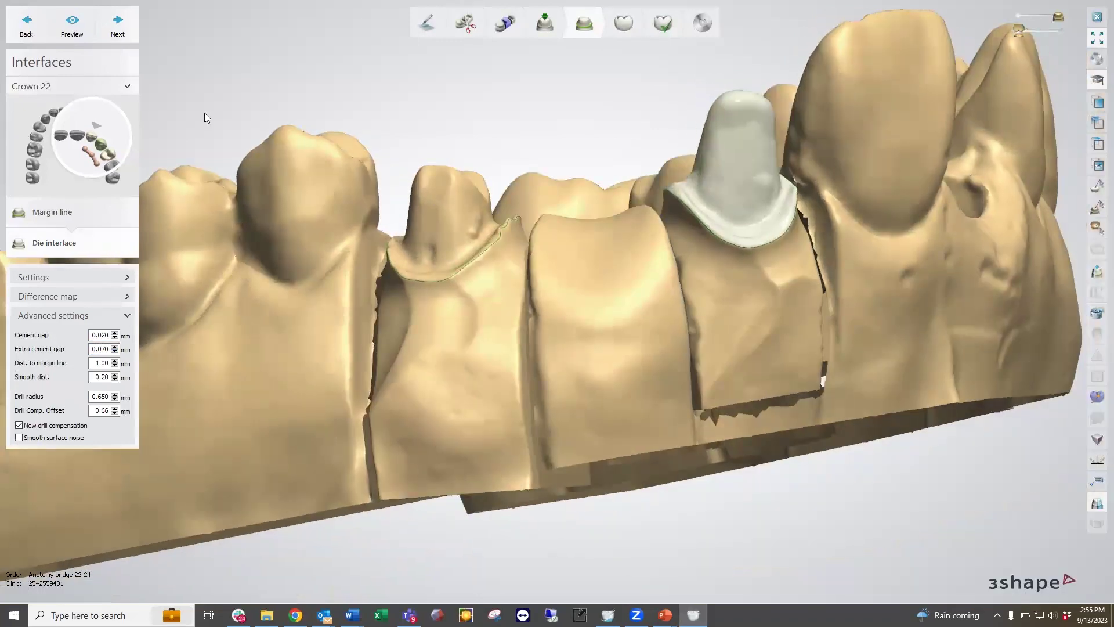
Set crown 24's extra cement gap to 0.07 mm and continue to the anatomy design.
left_click(119, 23)
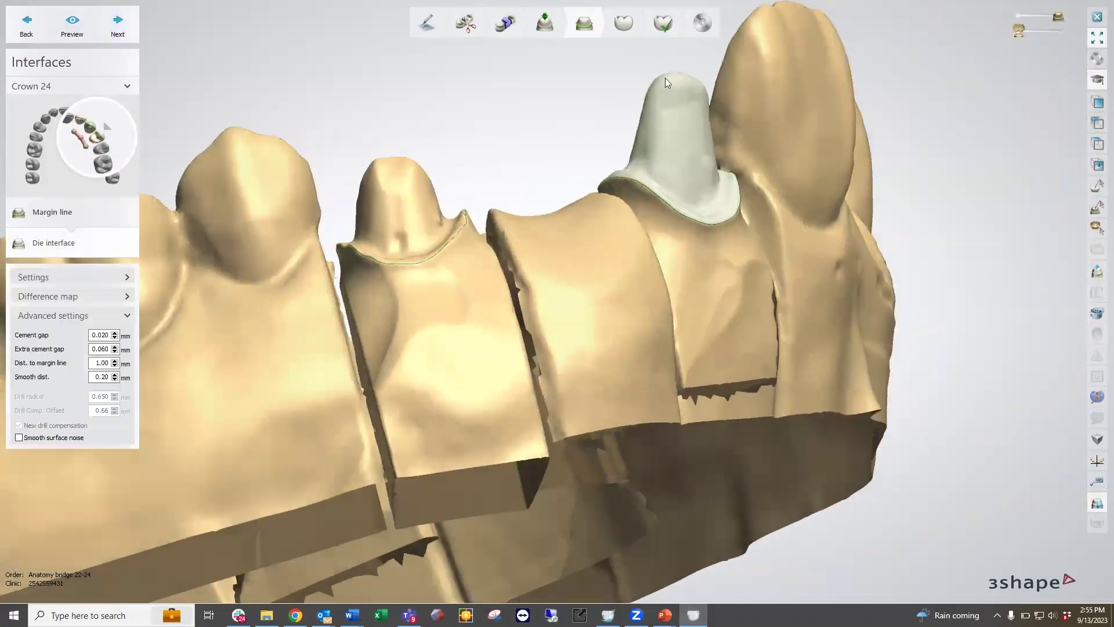
double_click(95, 348)
type("0.07")
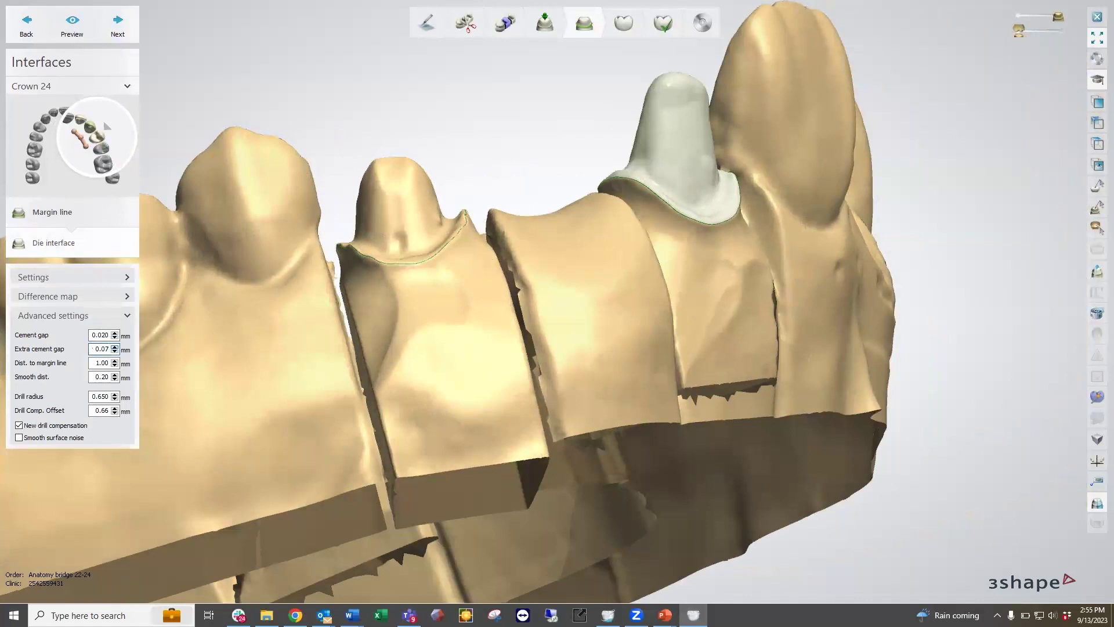
left_click(117, 23)
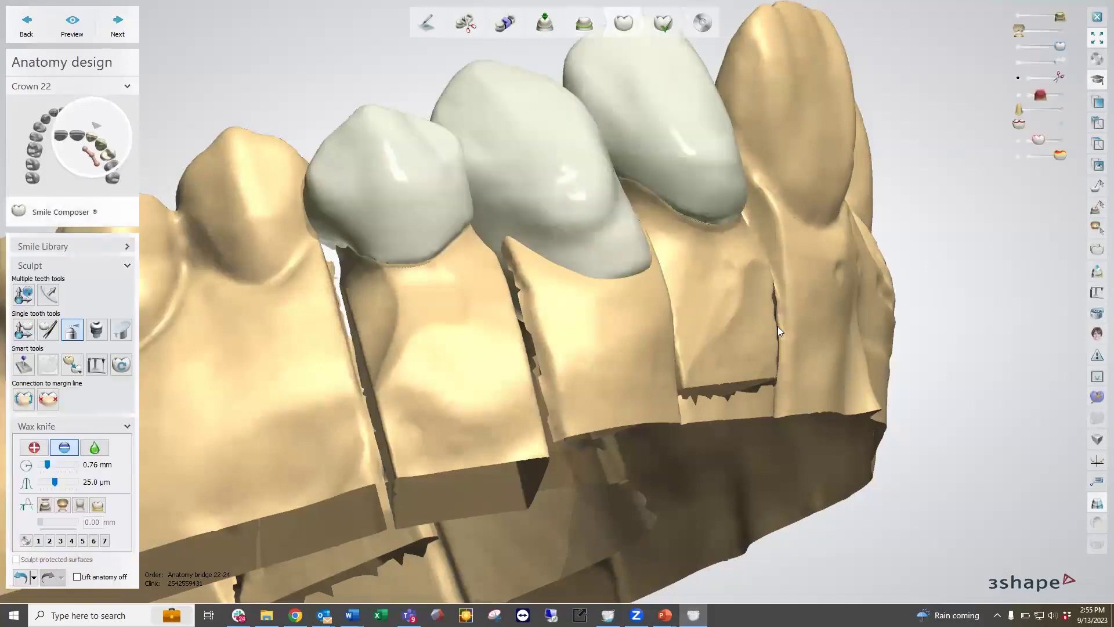
Undo the automatic connection of the proposed bridge teeth to the margin lines.
right_click_drag(769, 274, 713, 308)
scroll(711, 310, "down", 4)
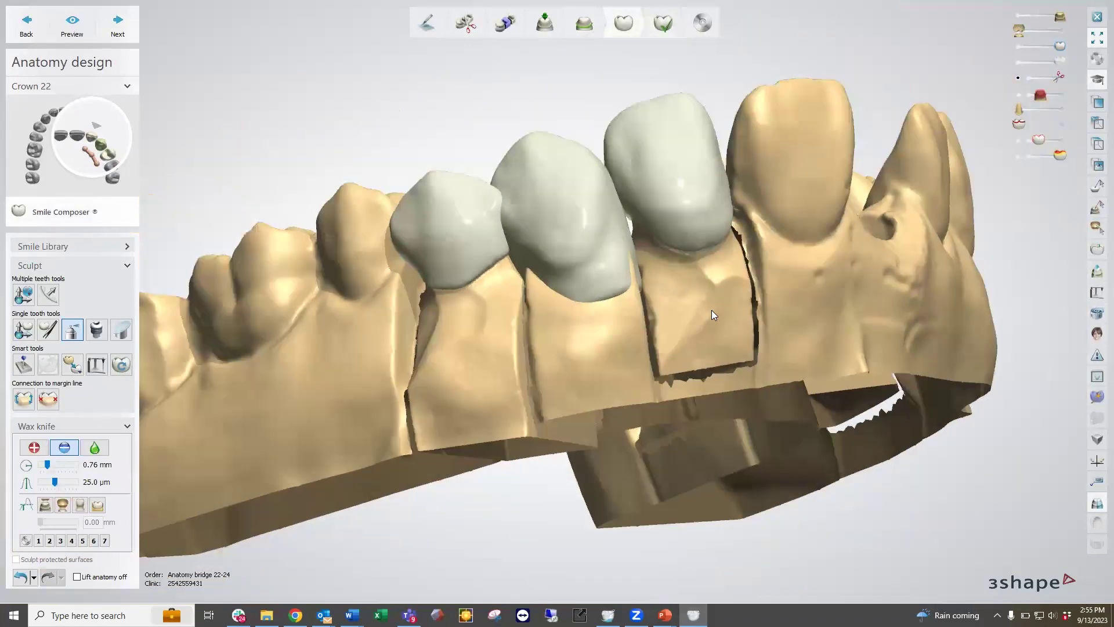
left_click(33, 576)
left_click(45, 566)
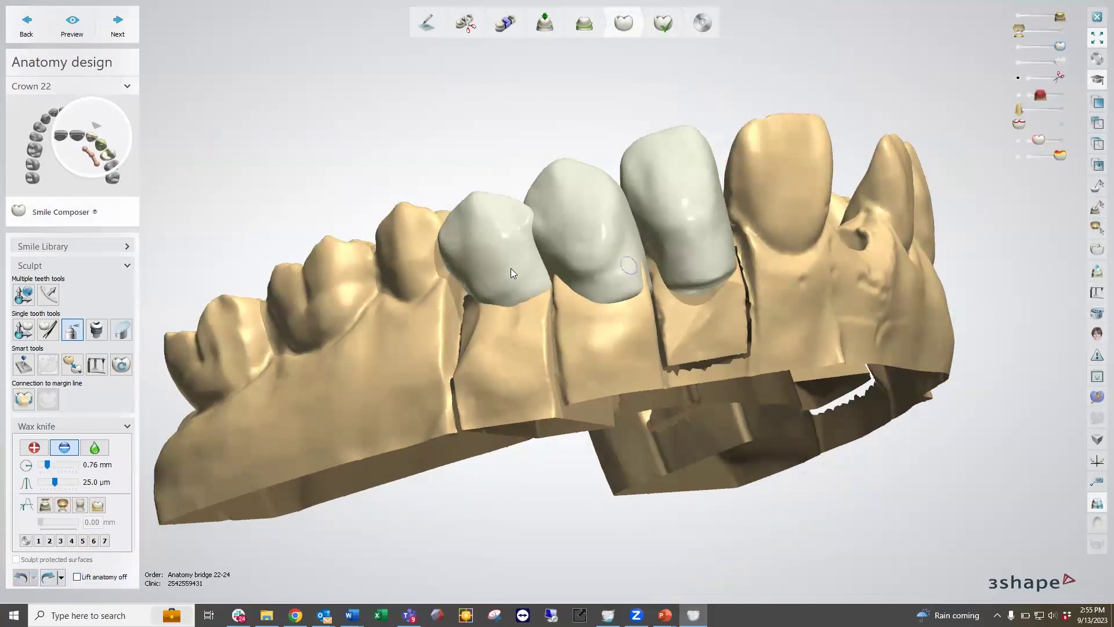
right_click_drag(708, 326, 607, 316)
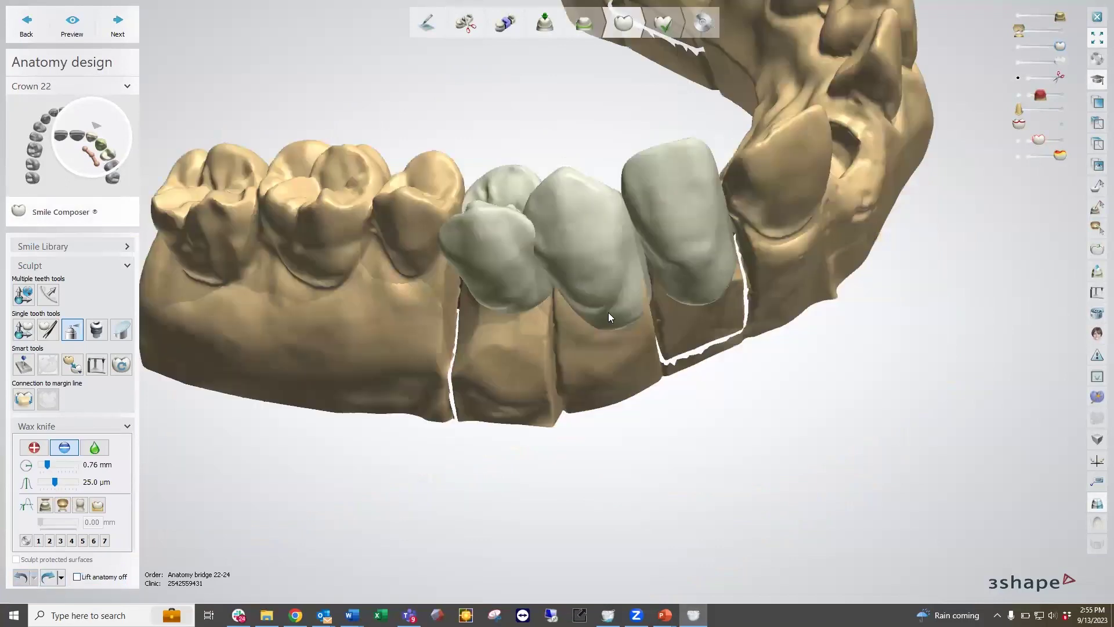
Expand the Smile Library and Sculpt options and activate Group Transformation for the three bridge teeth.
left_click(51, 266)
left_click(54, 247)
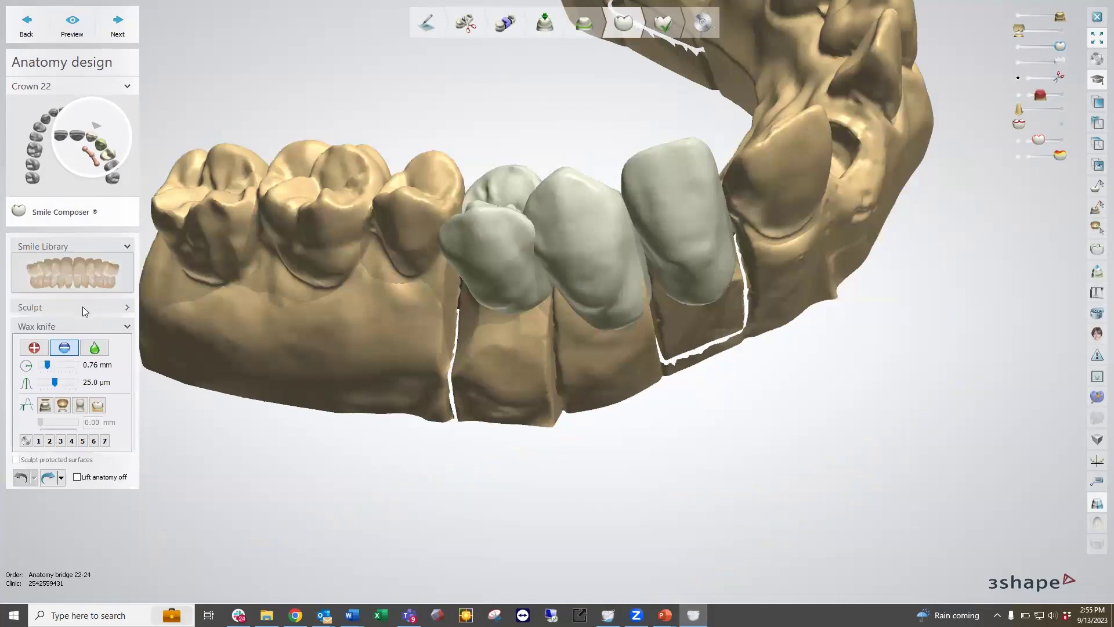
left_click(83, 307)
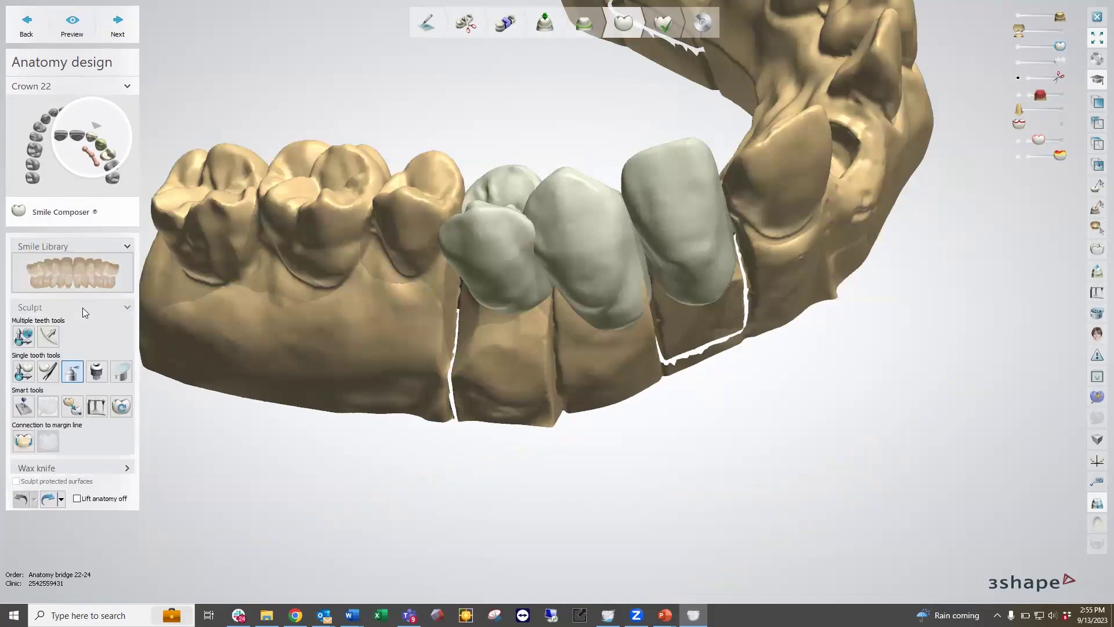
left_click(24, 336)
right_click_drag(575, 345, 604, 340)
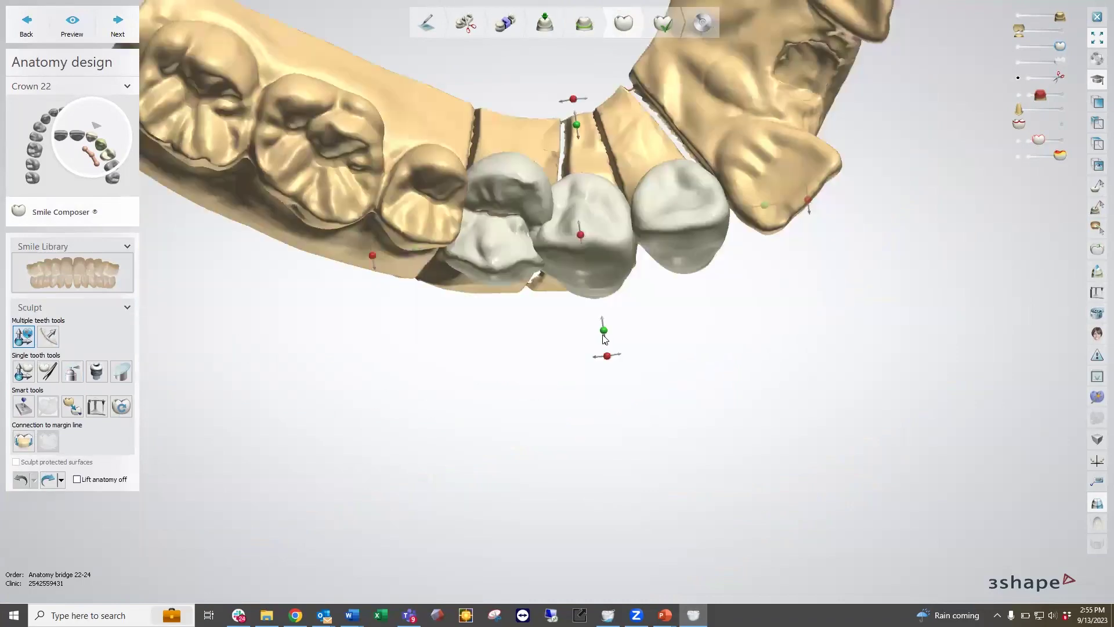
left_click_drag(594, 267, 600, 405)
right_click_drag(600, 405, 598, 349)
Replace the bridge teeth with the anterior RAW by Florin Cofar set from the Smile Library.
left_click(37, 260)
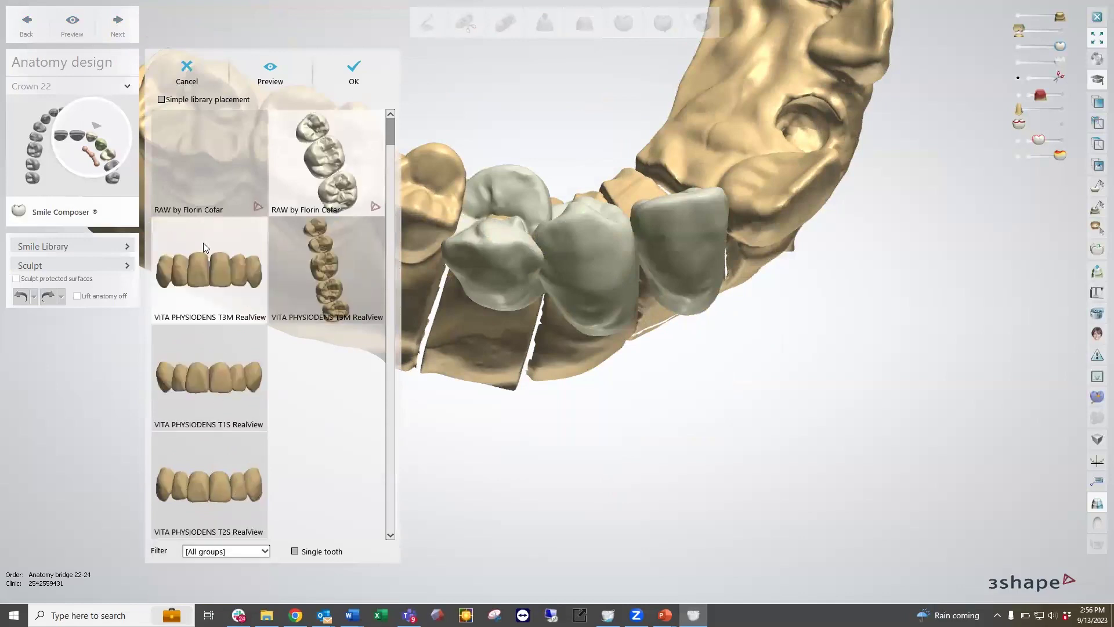
left_click(225, 170)
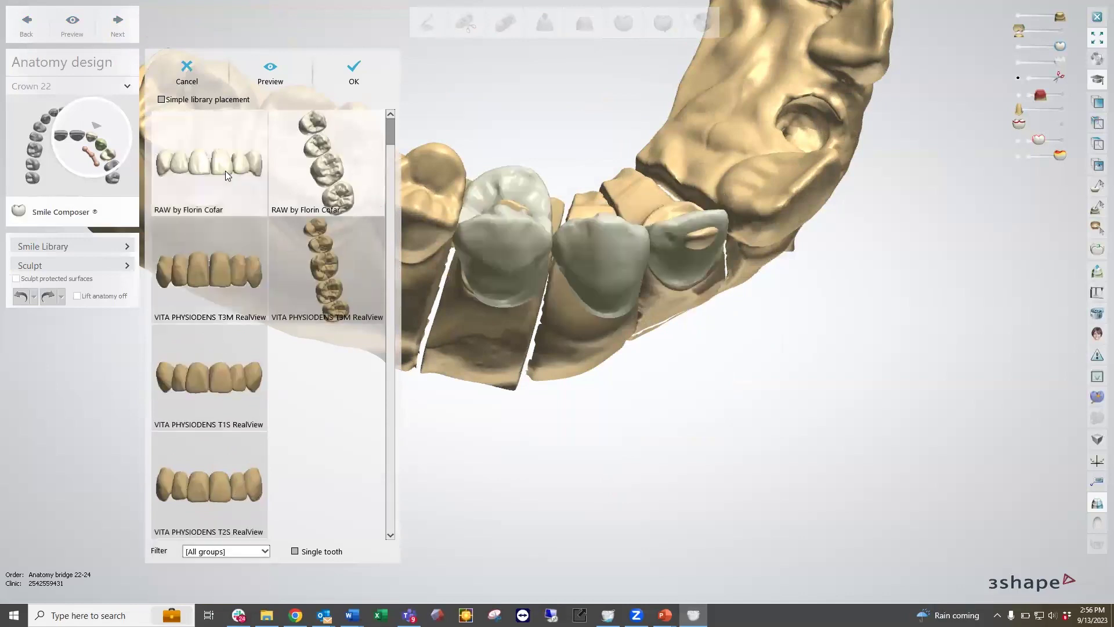
left_click(359, 77)
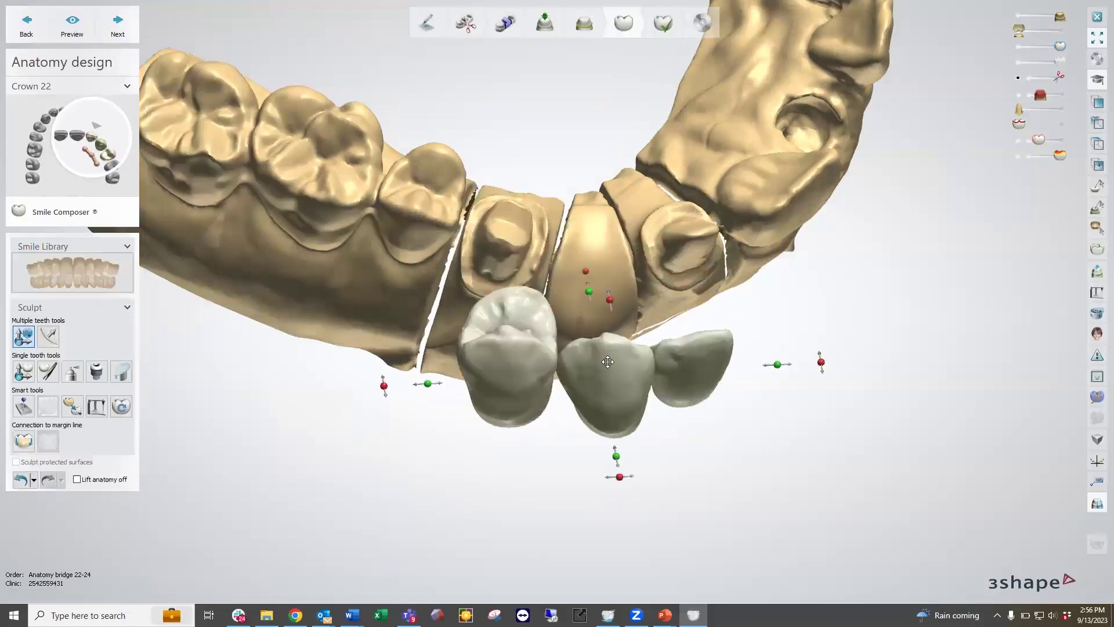
Move the three-tooth group about 11 mm back onto the arch over the preparations and inspect its seating from the side.
right_click_drag(609, 415, 604, 360)
right_click_drag(598, 401, 599, 401)
left_click_drag(623, 380, 658, 242)
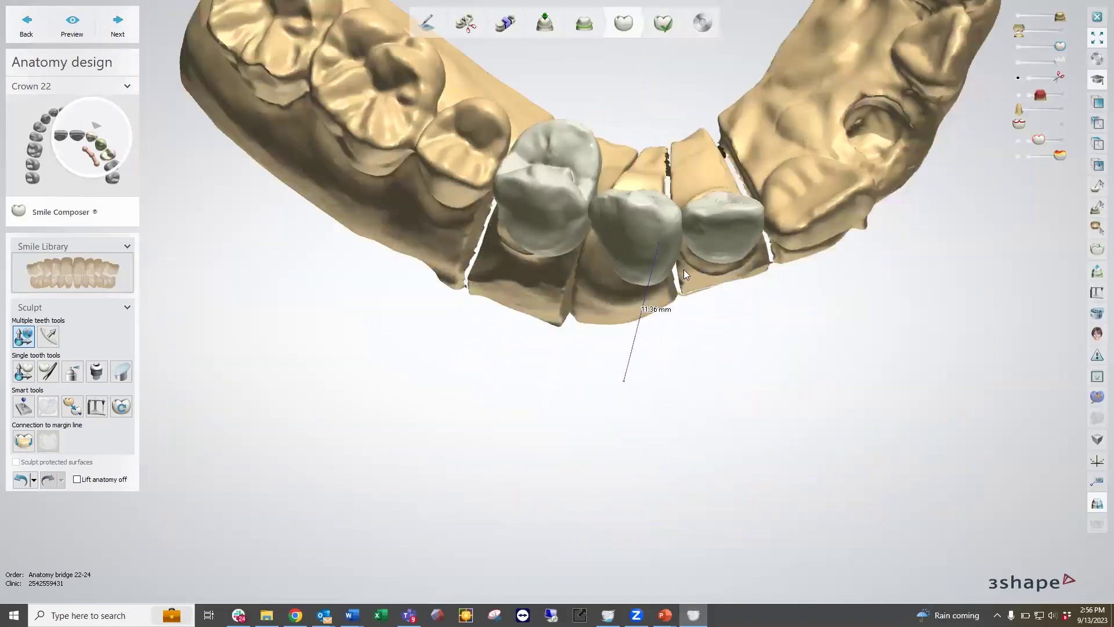
right_click_drag(684, 269, 687, 245)
right_click_drag(706, 287, 772, 315)
right_click_drag(1084, 61, 1020, 75)
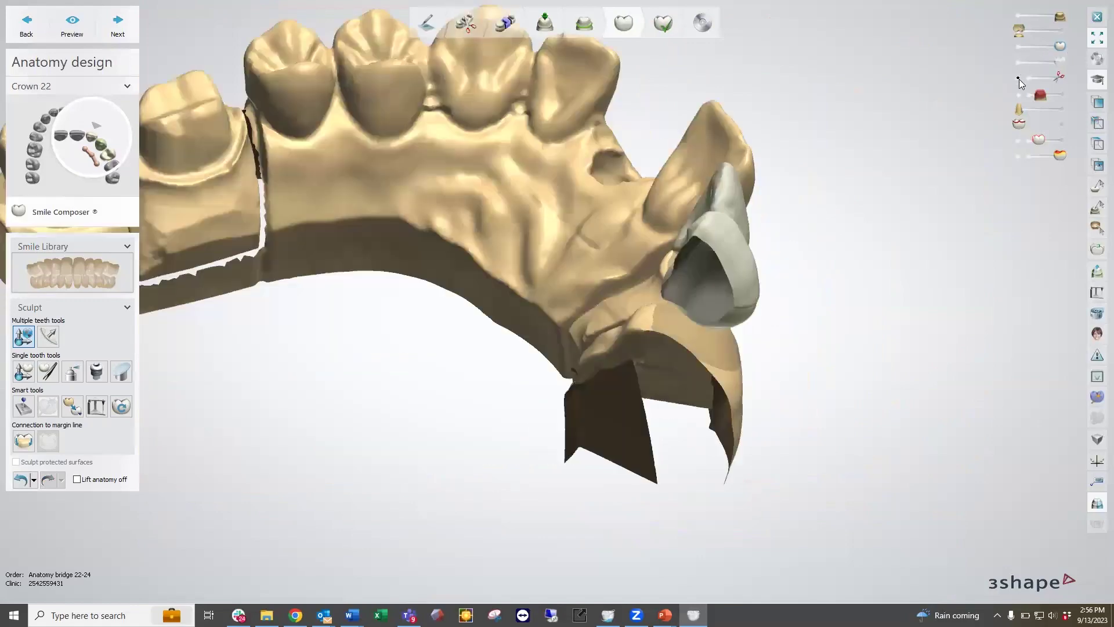
Adjust the scan layer's visibility and shift the tooth group outward and down over the preparations.
left_click(1019, 79)
right_click_drag(735, 280, 705, 234)
left_click_drag(704, 234, 756, 247)
left_click_drag(751, 288, 757, 316)
right_click_drag(765, 356, 4, 363)
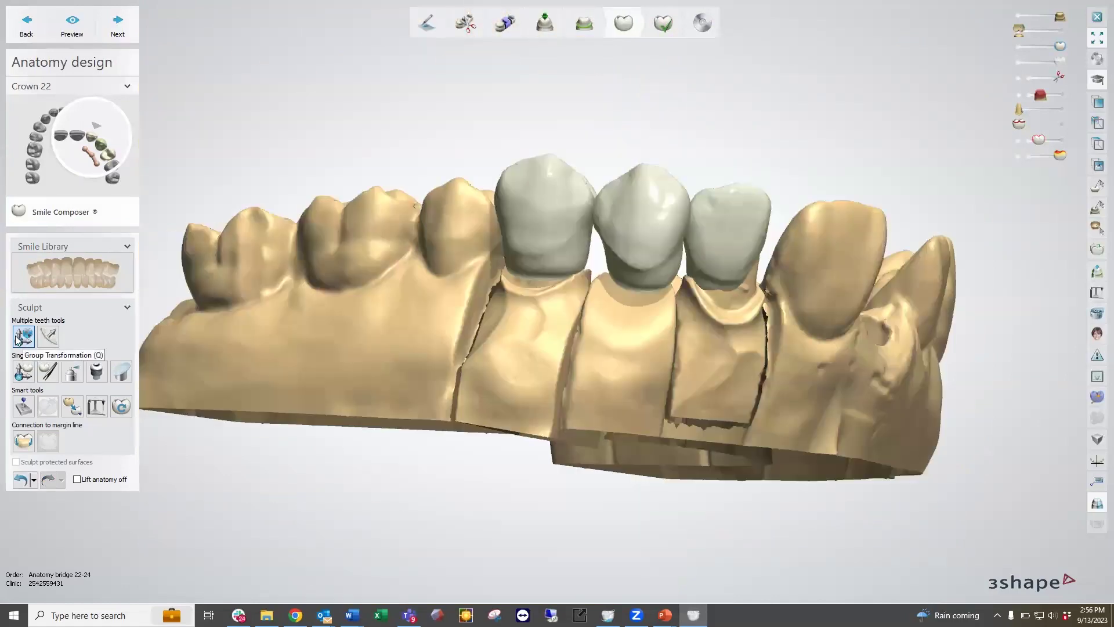
Lower the tooth group closer to the preparation margins and stretch it slightly along the arch.
left_click_drag(729, 231, 727, 250)
right_click_drag(757, 297, 857, 296)
left_click_drag(815, 275, 828, 276)
right_click_drag(731, 291, 757, 291)
Nudge the tooth group slightly toward the molars and check its alignment from the chewing side.
right_click_drag(620, 275, 644, 272)
left_click_drag(647, 256, 639, 256)
right_click_drag(639, 256, 658, 362)
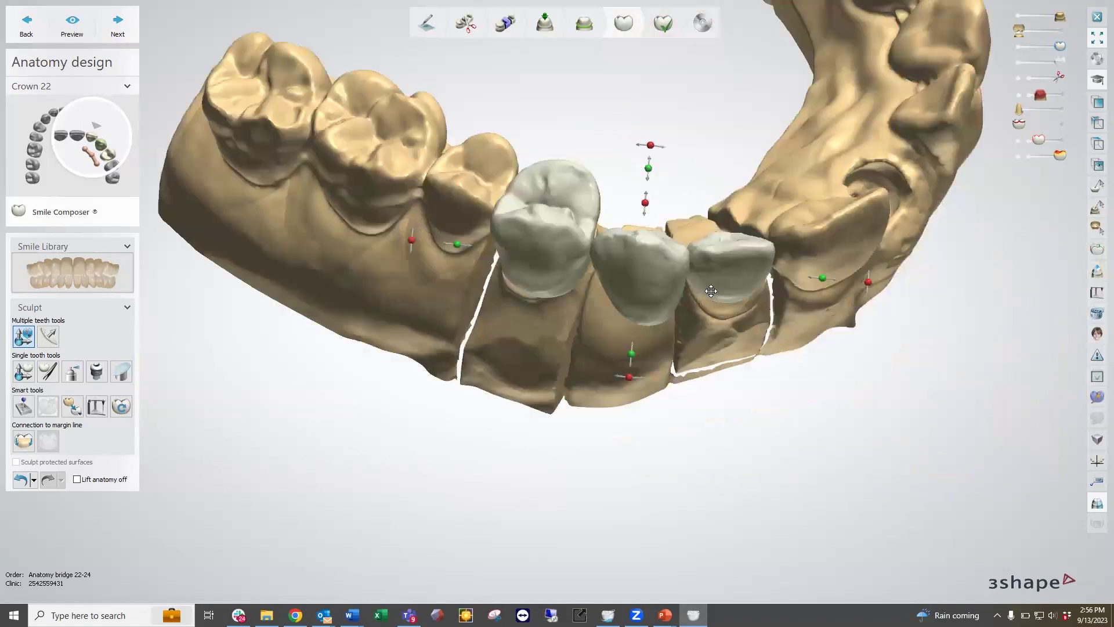
right_click_drag(709, 310, 710, 342)
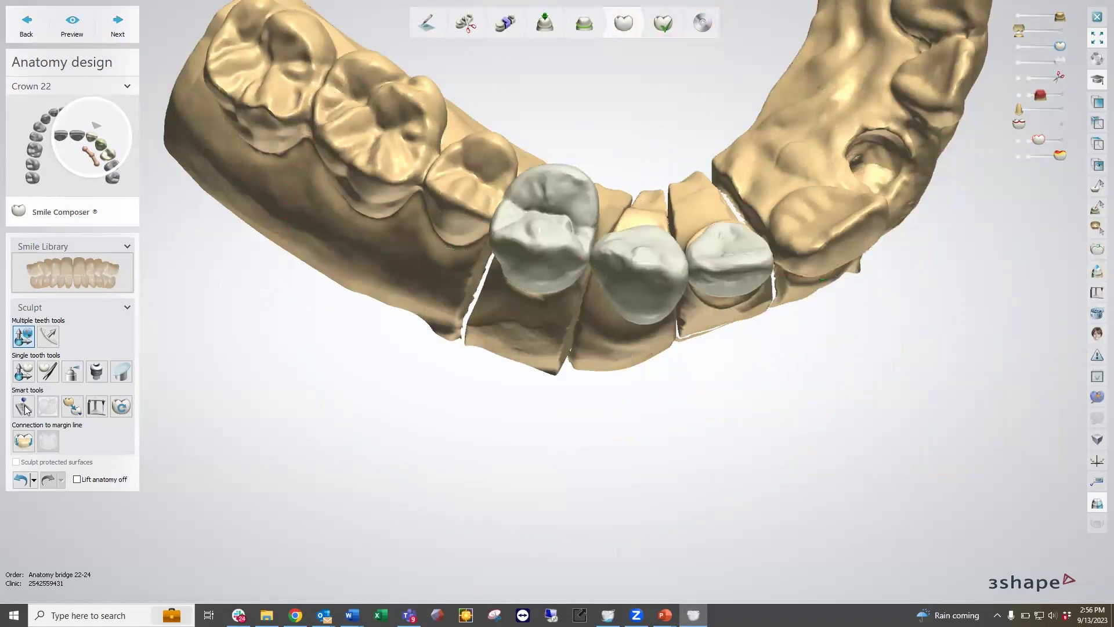
Narrow crown 24 from its distal side and rotate it slightly to follow the curve of the arch.
left_click(23, 371)
left_click(560, 237)
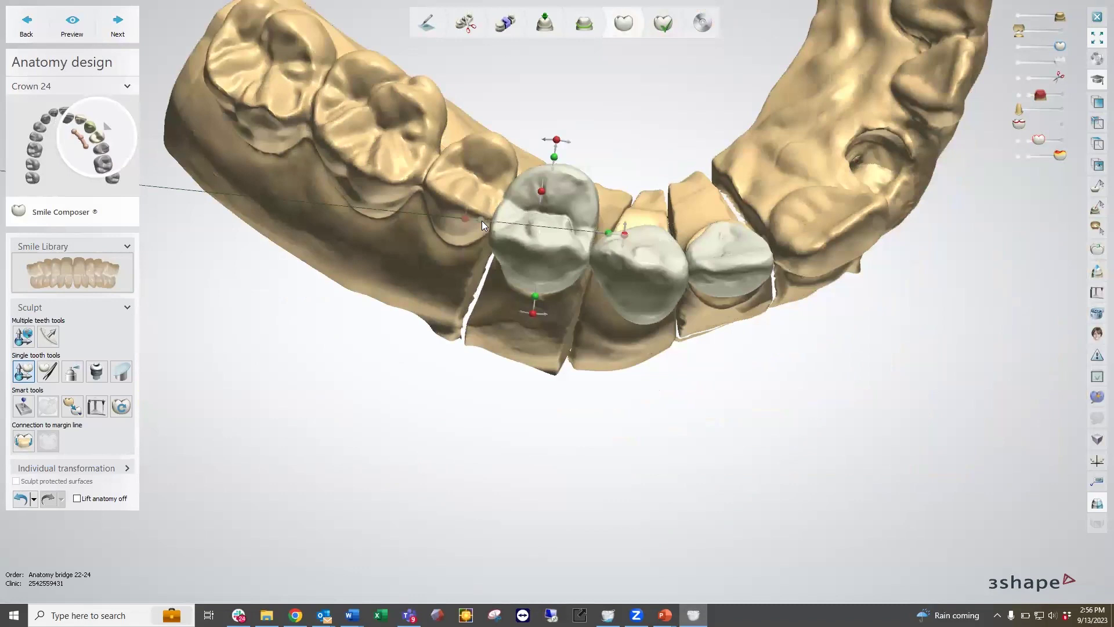
mouse_move(482, 220)
left_mouse_down()
mouse_move(521, 228)
mouse_move(500, 223)
left_mouse_up()
right_click_drag(577, 299, 589, 244)
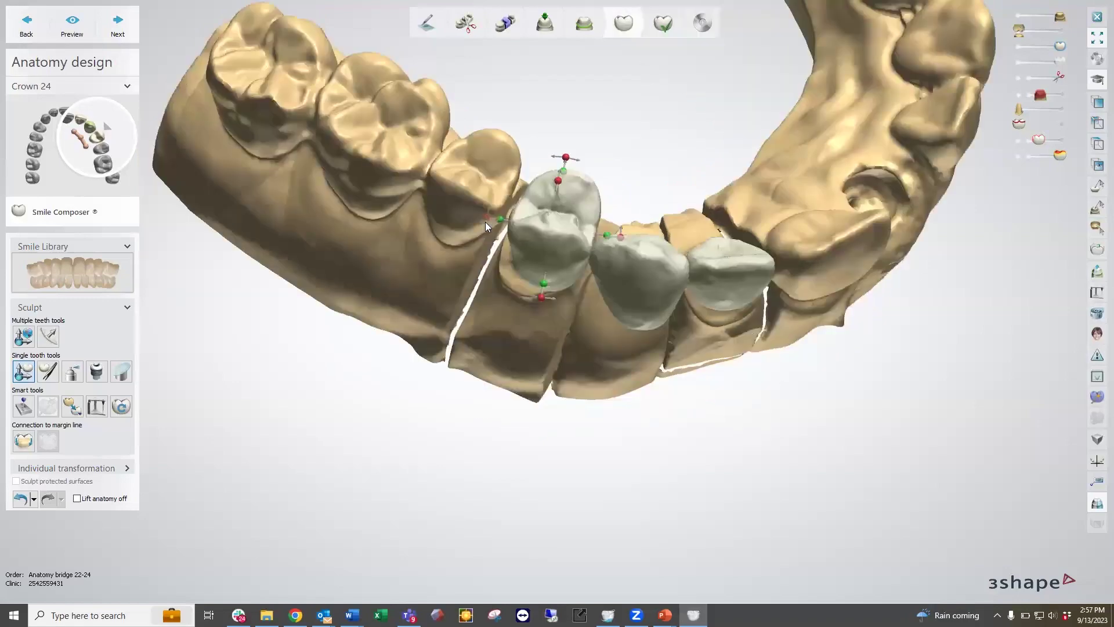
left_click_drag(486, 217, 492, 206)
right_click_drag(526, 256, 534, 309)
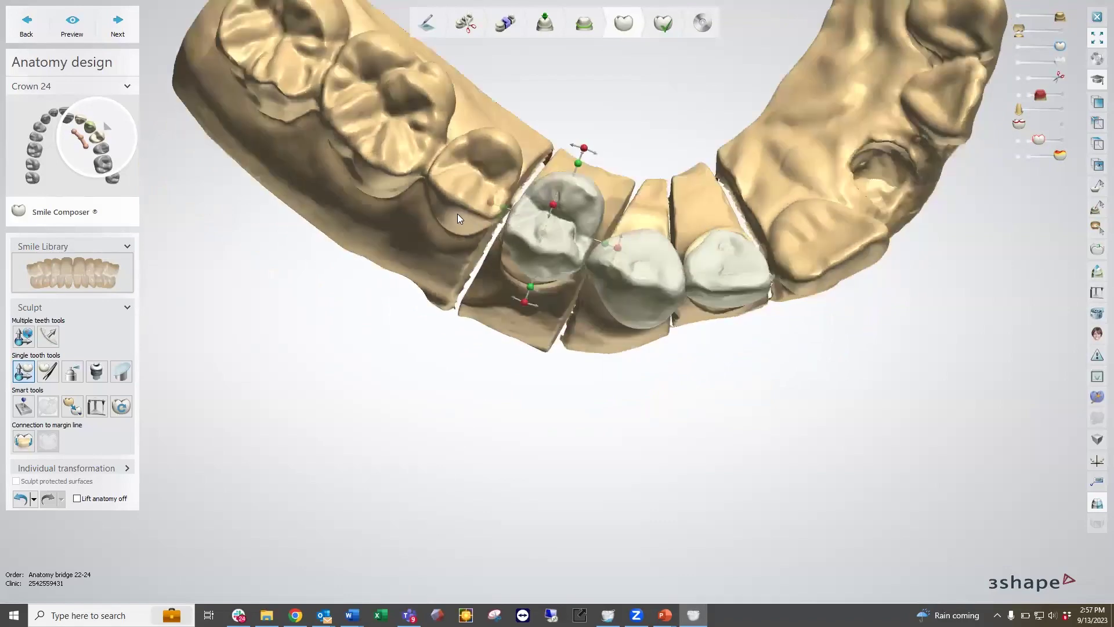
Fine-tune the rotation of pontic 23 over its site and lengthen its neck toward the gum.
left_click(645, 312)
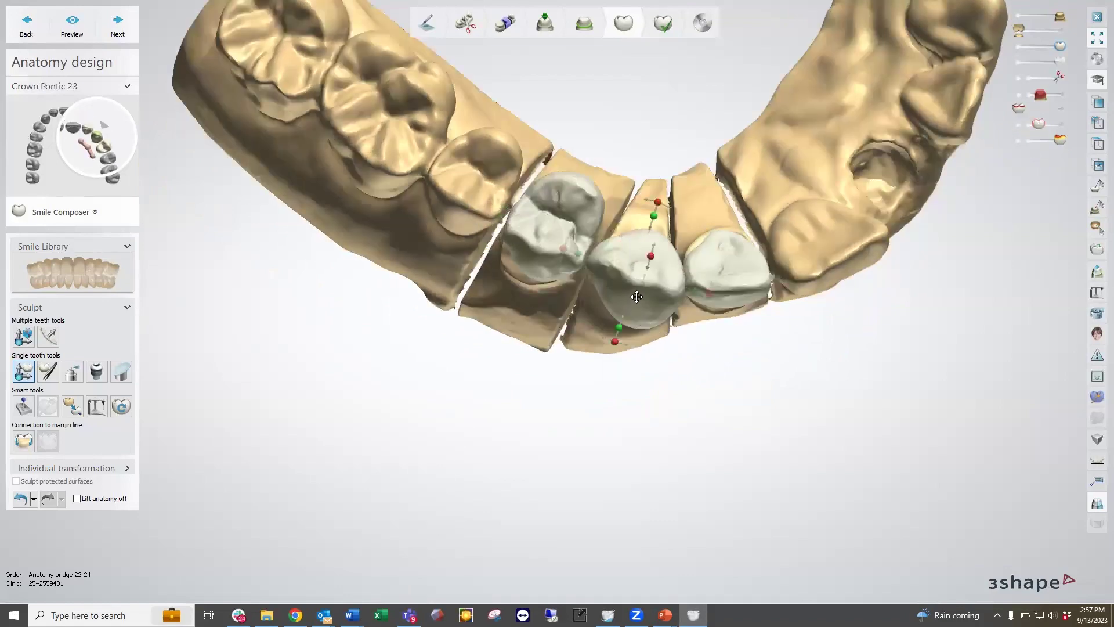
left_click_drag(627, 262, 621, 269)
left_click_drag(557, 255, 555, 257)
right_click_drag(711, 304, 725, 237)
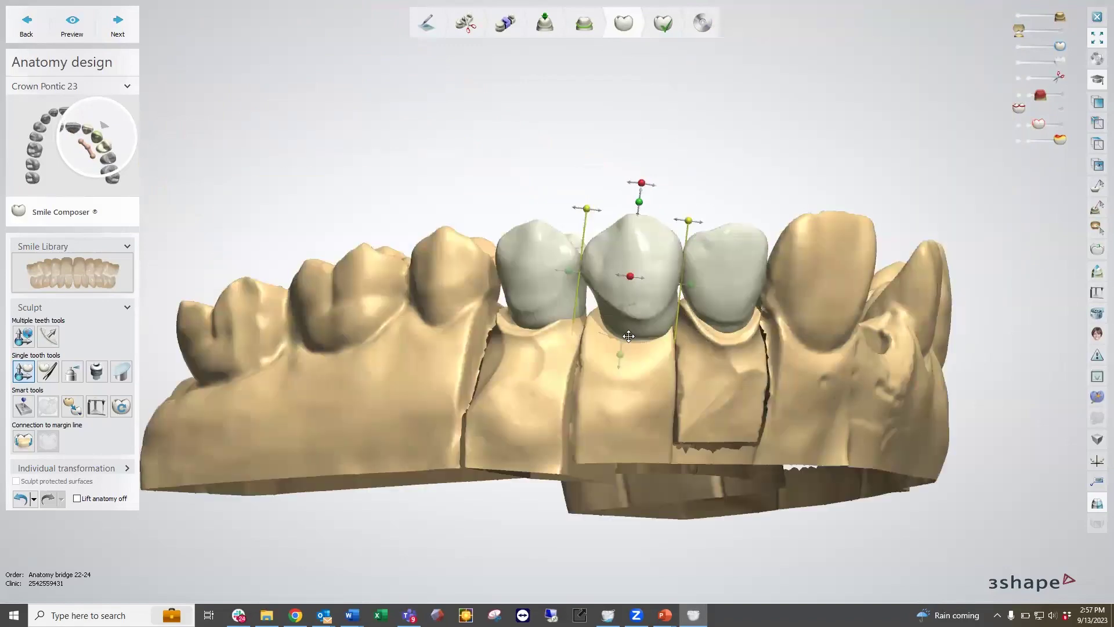
left_click_drag(619, 352, 619, 394)
right_click_drag(729, 375, 675, 264)
Shift all three bridge teeth together slightly toward the preparation margins and inspect them from the chewing side.
left_click(725, 309)
right_click_drag(757, 306, 604, 293)
left_click(23, 336)
right_click_drag(654, 391, 691, 297)
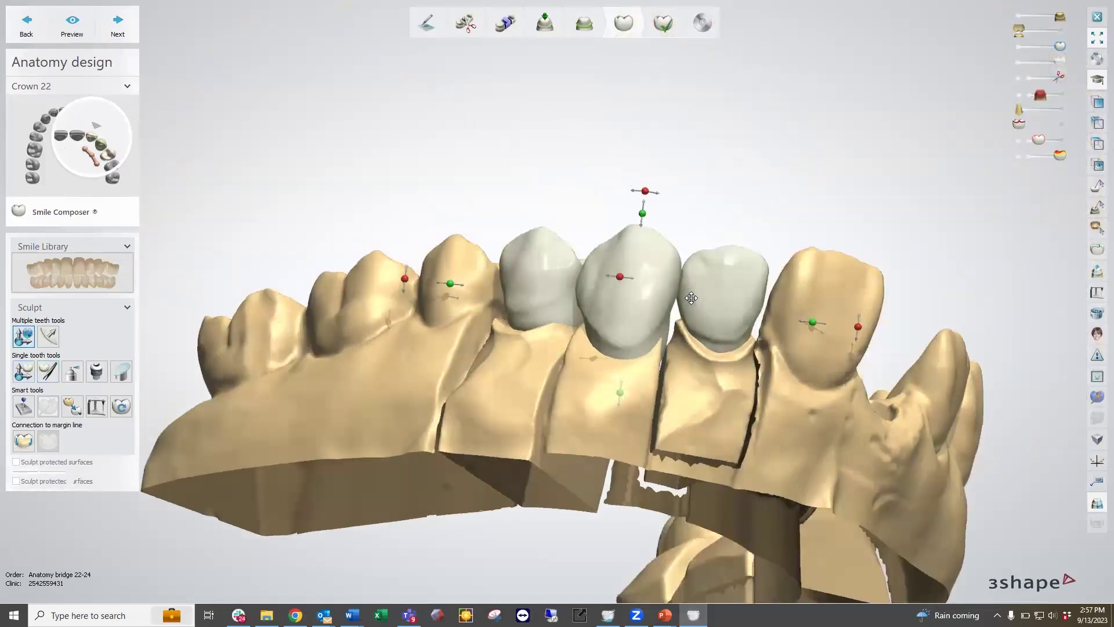
left_click_drag(709, 296, 712, 334)
right_click_drag(712, 334, 697, 376)
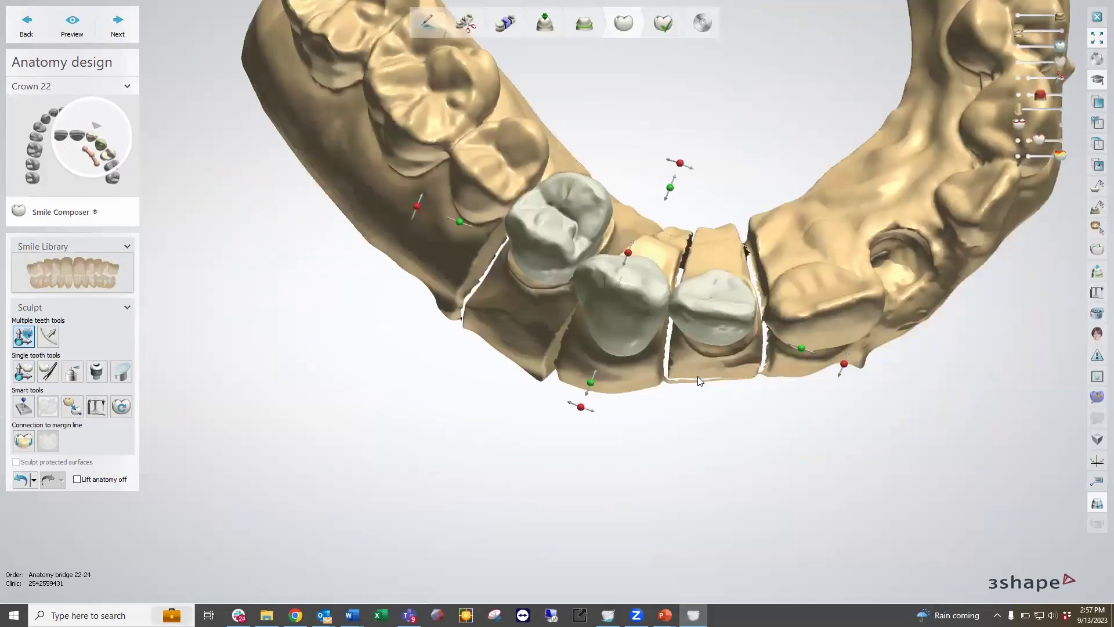
Rotate crown 22 slightly and thicken it outward on its facial side.
left_click(19, 370)
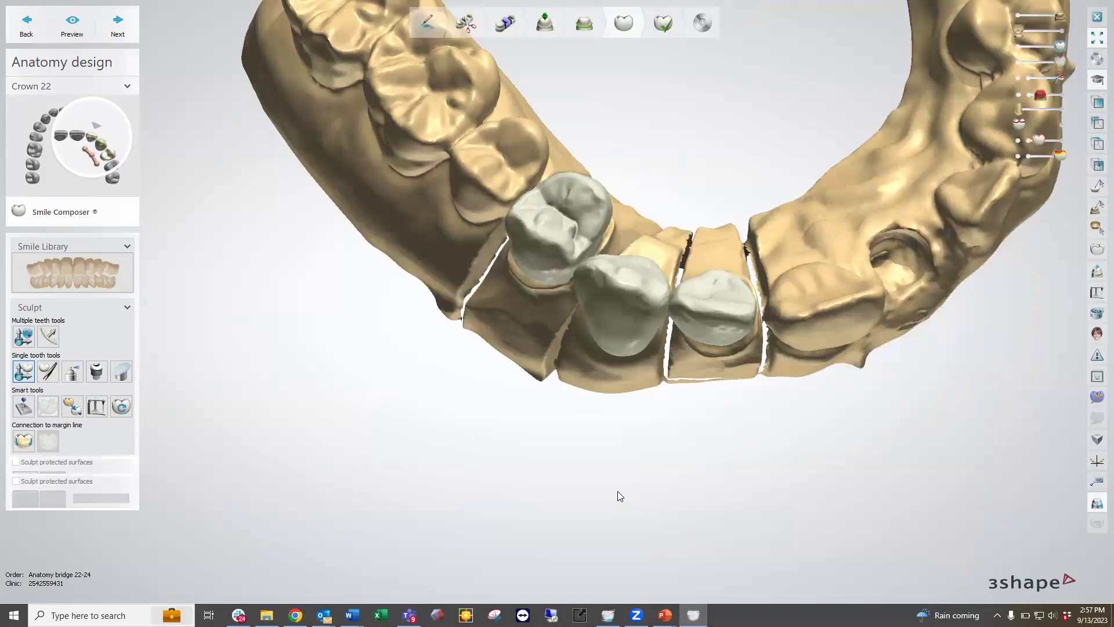
scroll(714, 330, "up", 2)
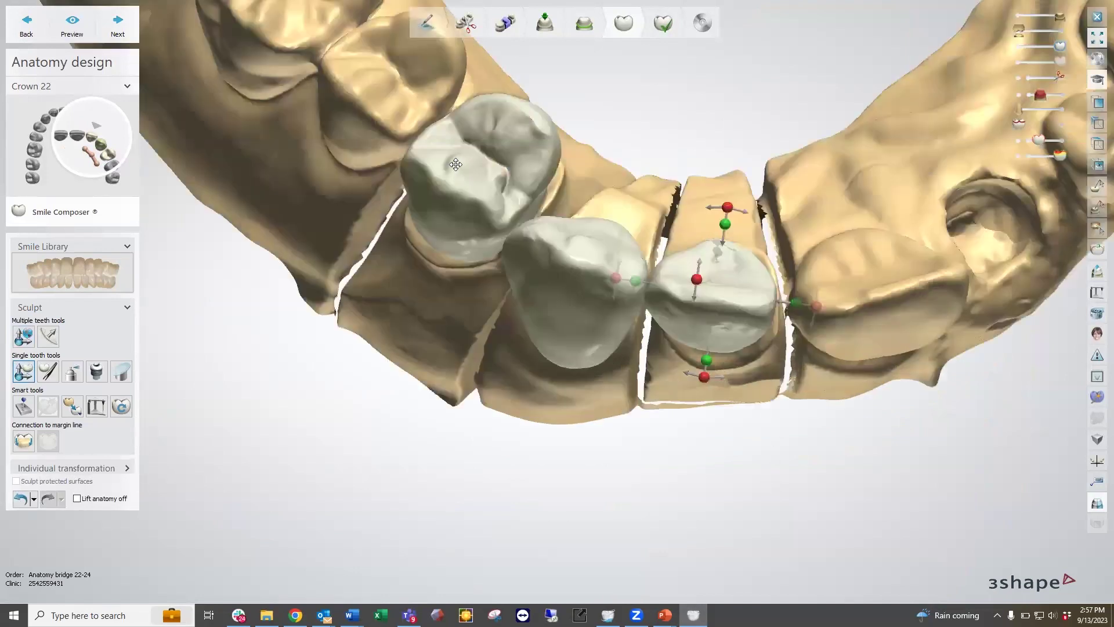
mouse_move(816, 306)
left_mouse_down()
mouse_move(800, 303)
mouse_move(811, 304)
left_mouse_up()
left_click_drag(713, 360, 711, 380)
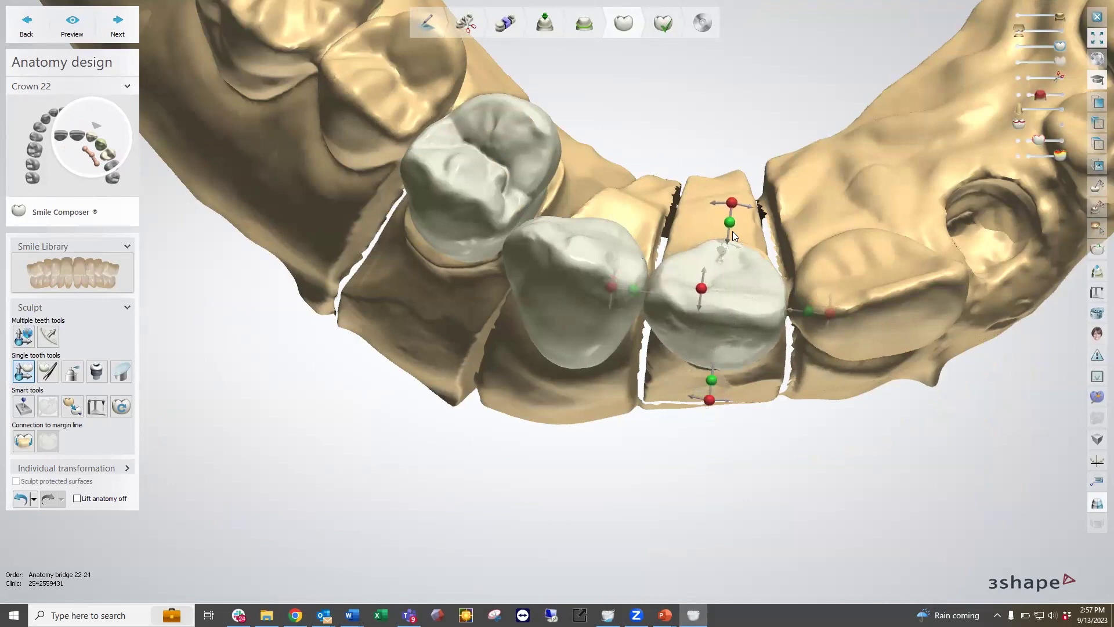
right_click_drag(735, 253, 745, 203)
right_click_drag(753, 252, 935, 330)
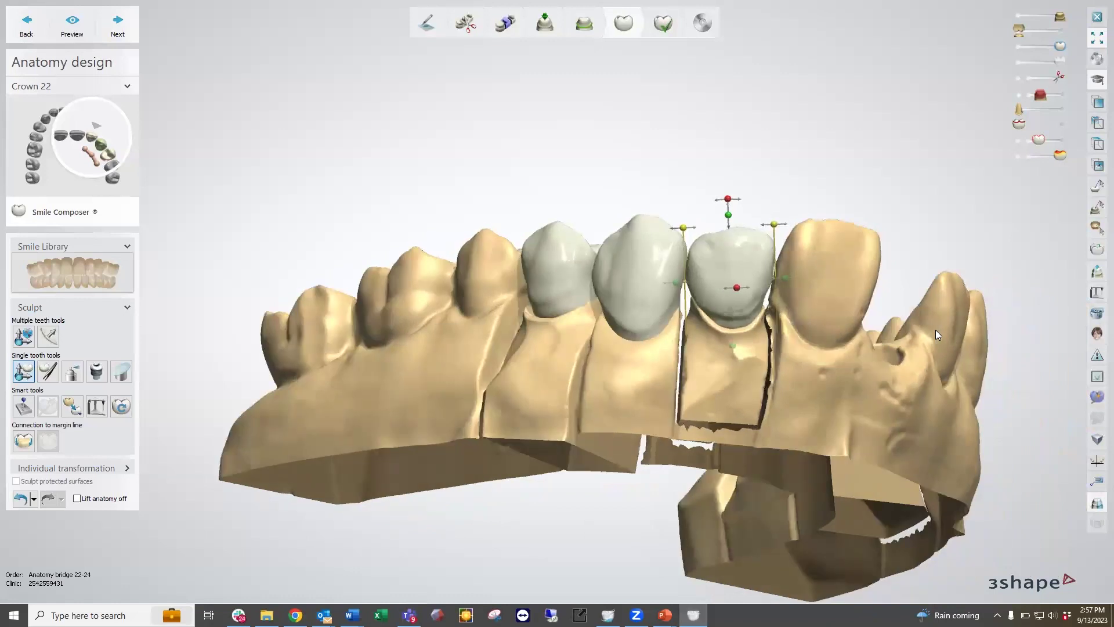
Trim crown 22's distal width, then lengthen its incisal edge and broaden both of its incisal corners.
left_click_drag(676, 282, 685, 282)
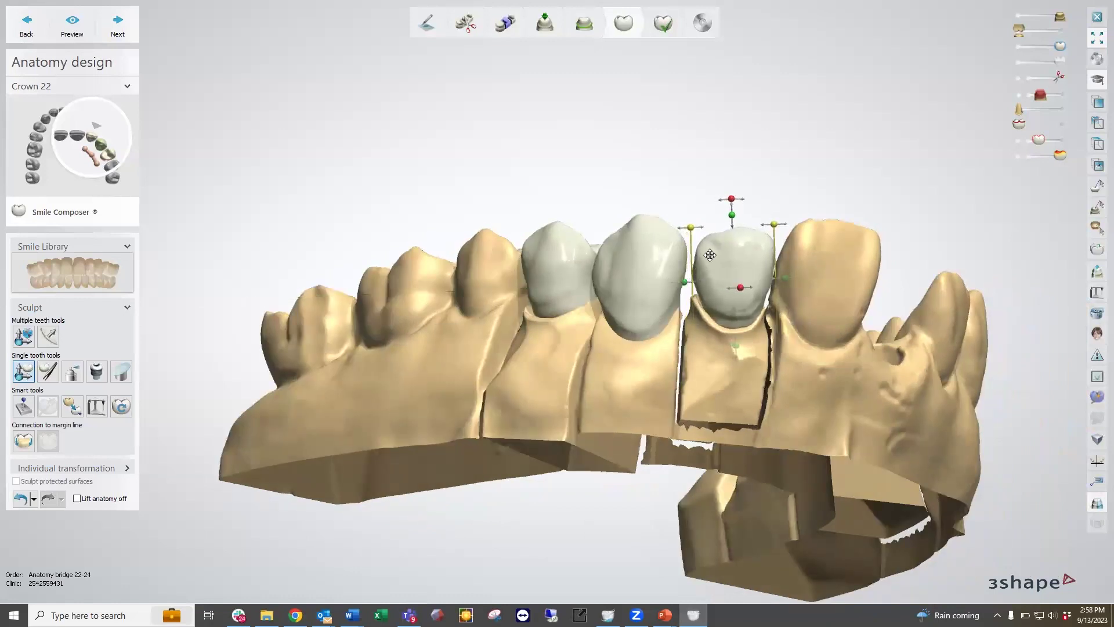
left_click_drag(733, 220, 783, 214)
left_click_drag(688, 217, 682, 218)
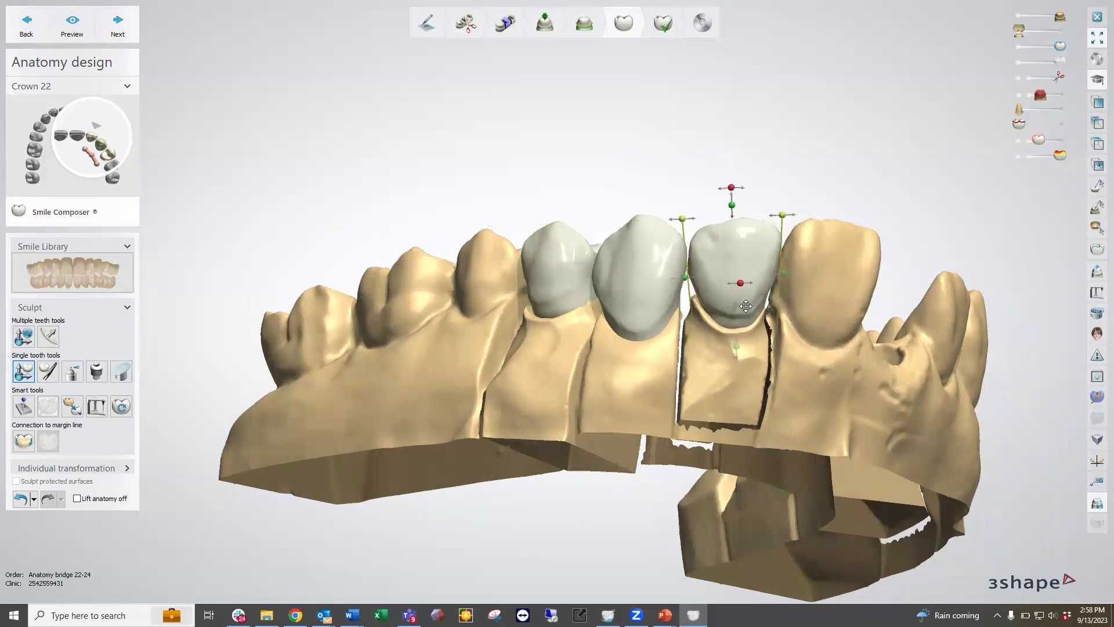
right_click_drag(732, 369, 716, 438)
right_click_drag(640, 270, 688, 299)
Thicken pontic 23 on its palatal side and widen it mesially toward crown 22.
scroll(688, 298, "up", 3)
right_click_drag(733, 345, 740, 379)
left_click(554, 167)
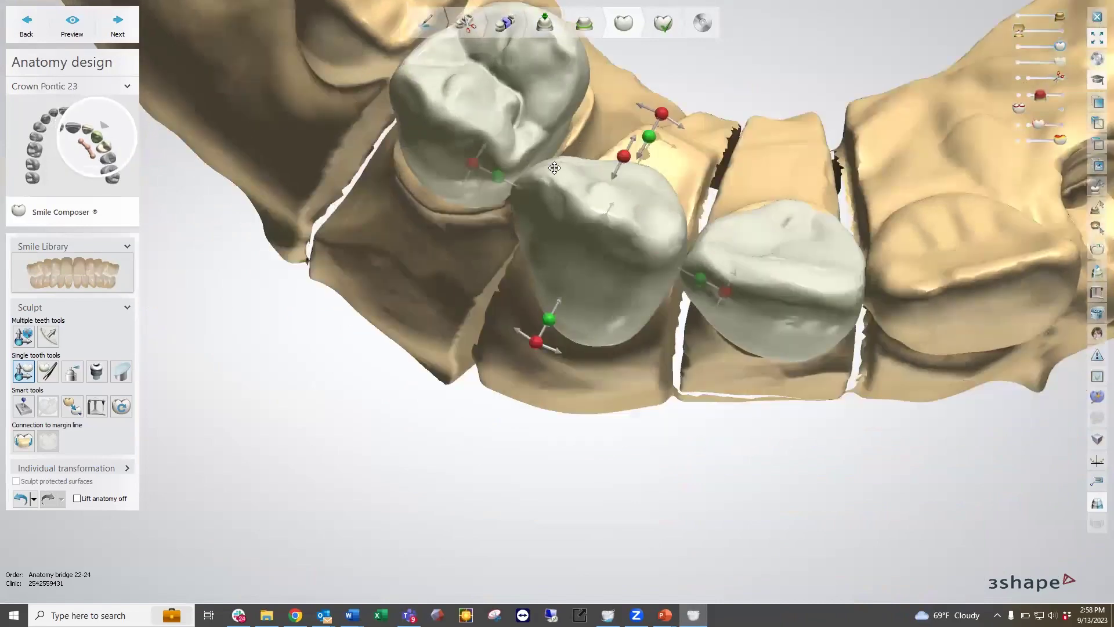
left_click_drag(649, 137, 656, 128)
left_click_drag(705, 273, 713, 275)
right_click_drag(677, 270, 573, 183)
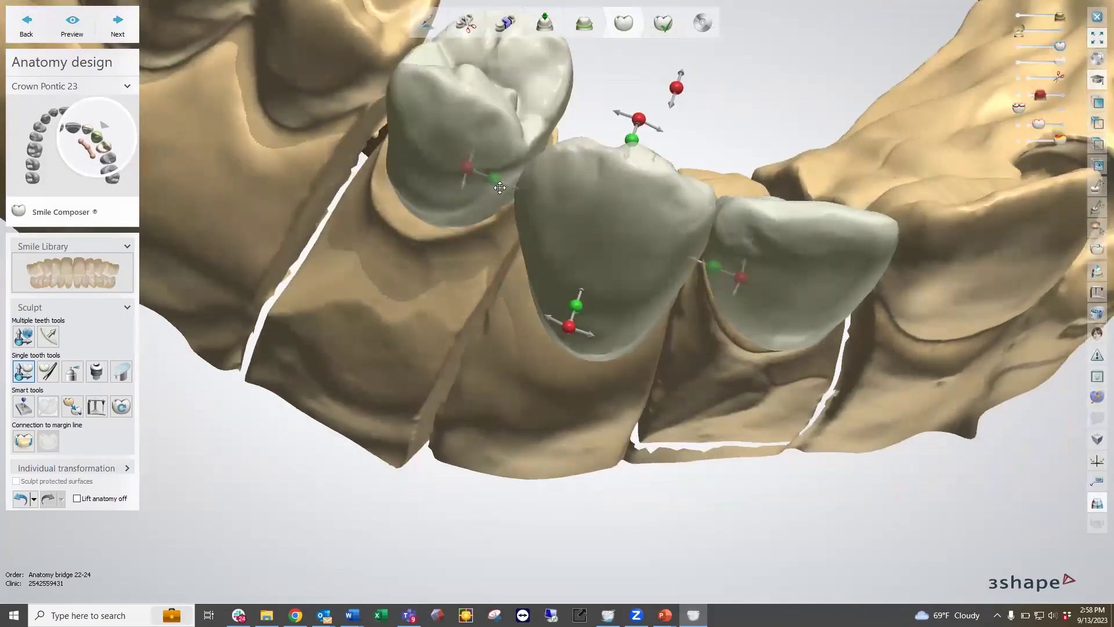
Pull in the distal side of pontic 23 and widen crown 24 mesially to meet it.
right_click_drag(494, 182, 562, 158)
right_click_drag(591, 203, 602, 203)
scroll(603, 203, "down", 3)
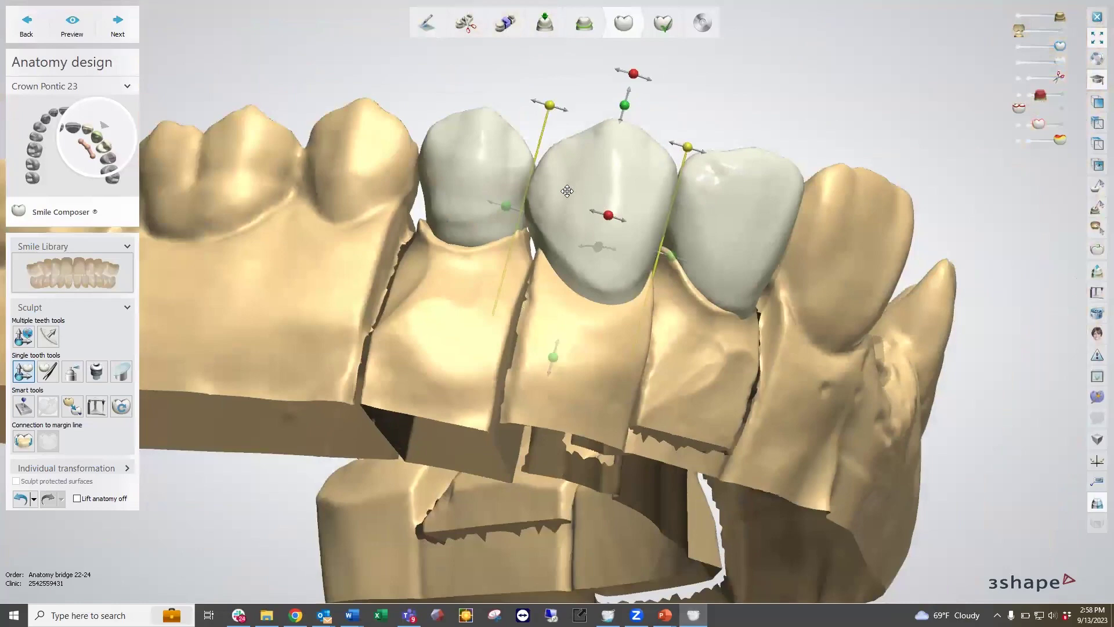
right_click_drag(522, 208, 528, 212)
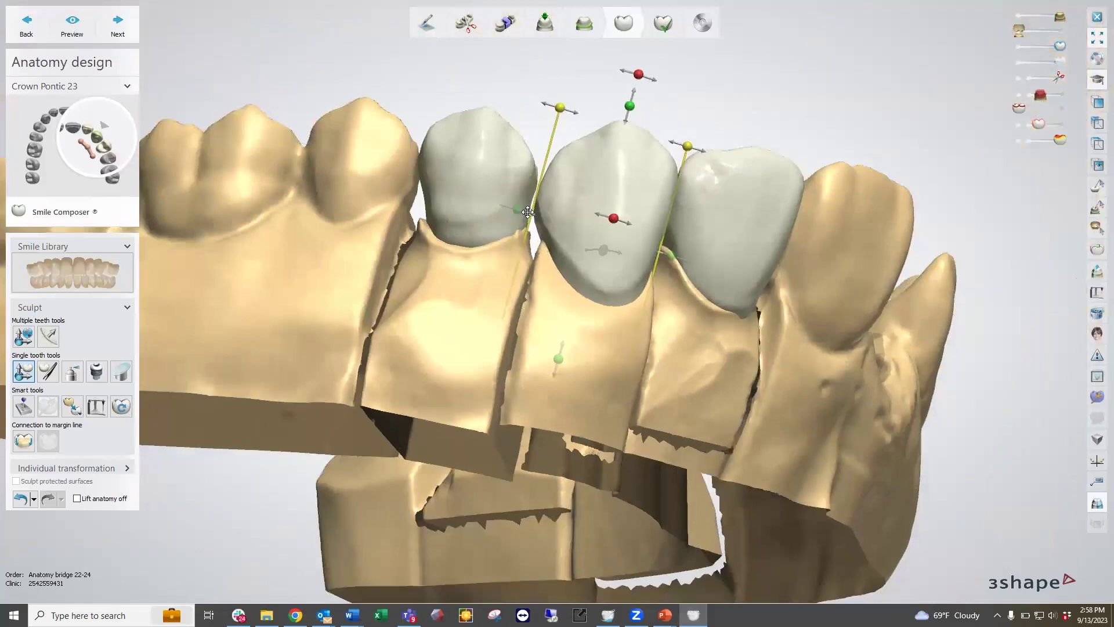
scroll(522, 194, "up", 5)
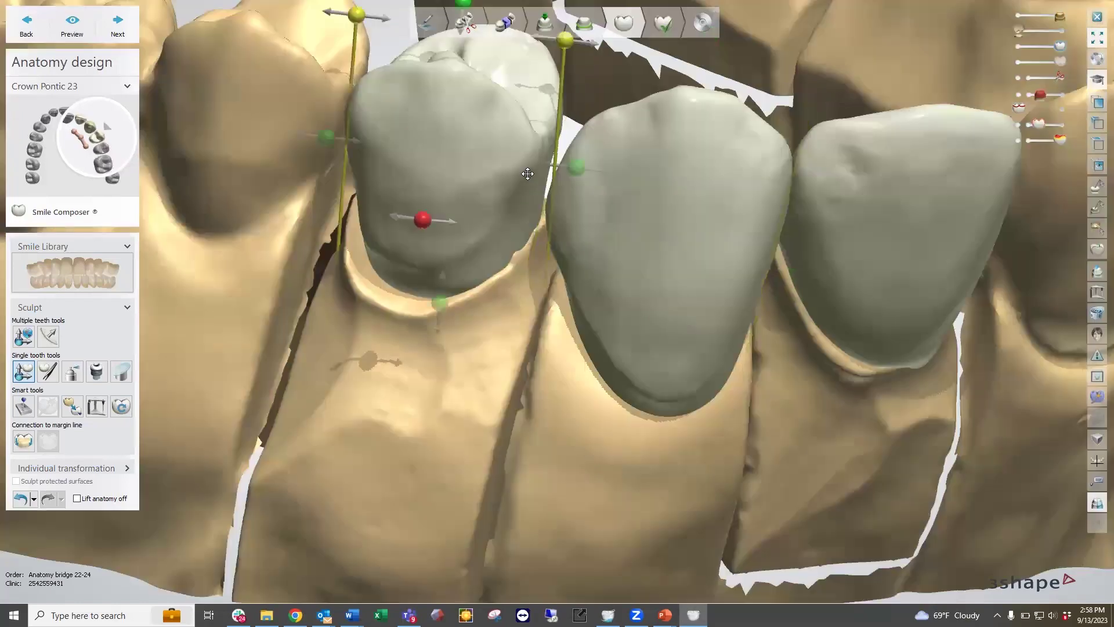
left_click(577, 175)
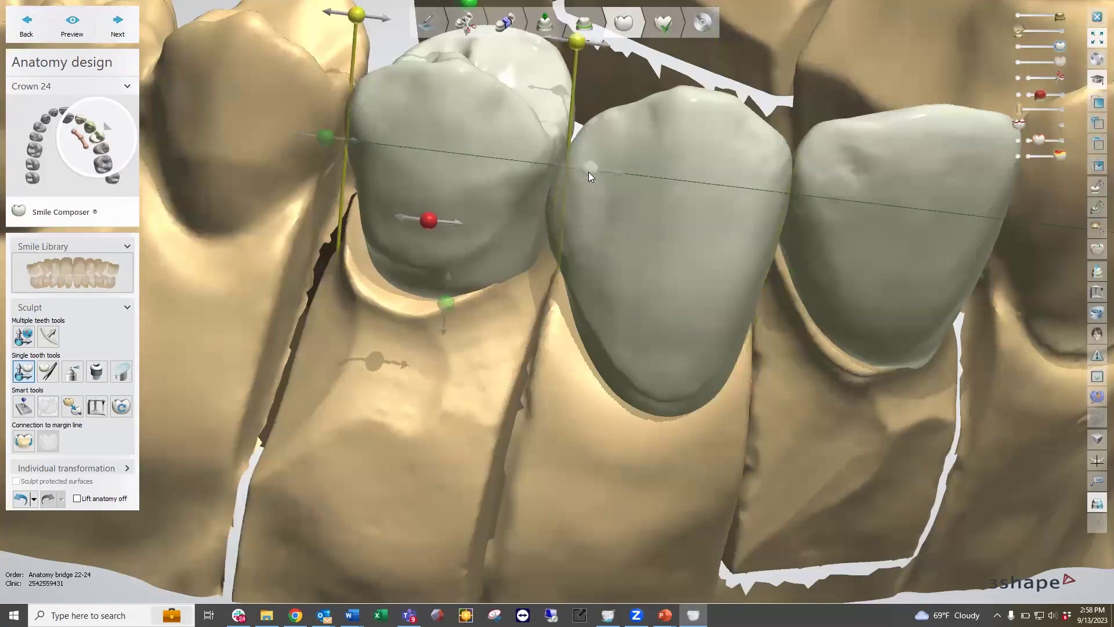
mouse_move(588, 172)
right_mouse_down()
mouse_move(534, 244)
mouse_move(552, 236)
mouse_move(576, 161)
right_mouse_up()
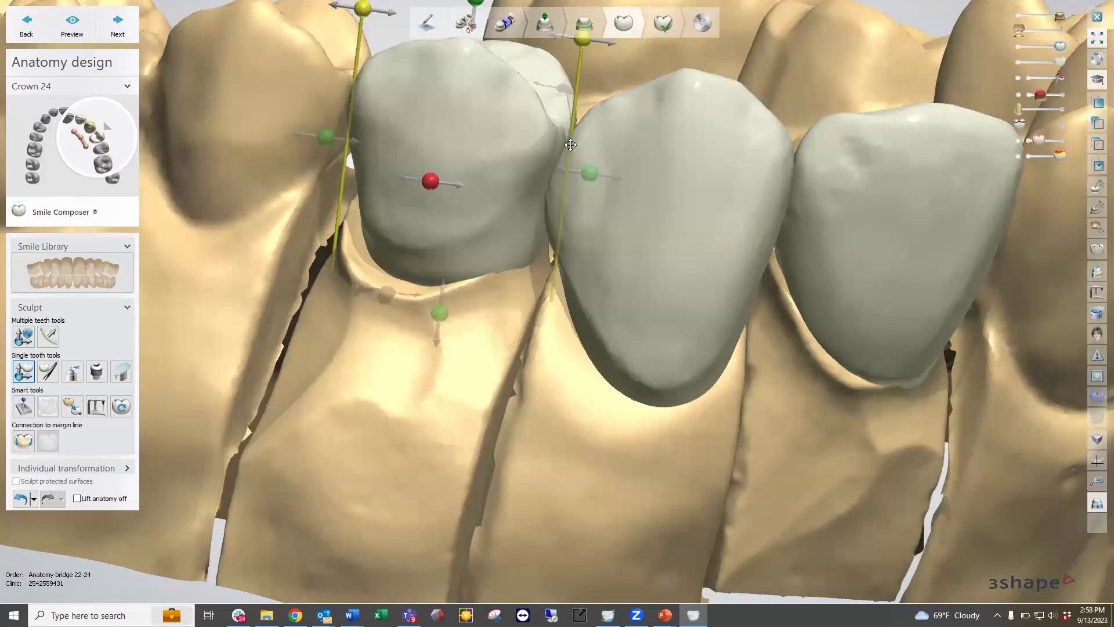
scroll(572, 205, "down", 3)
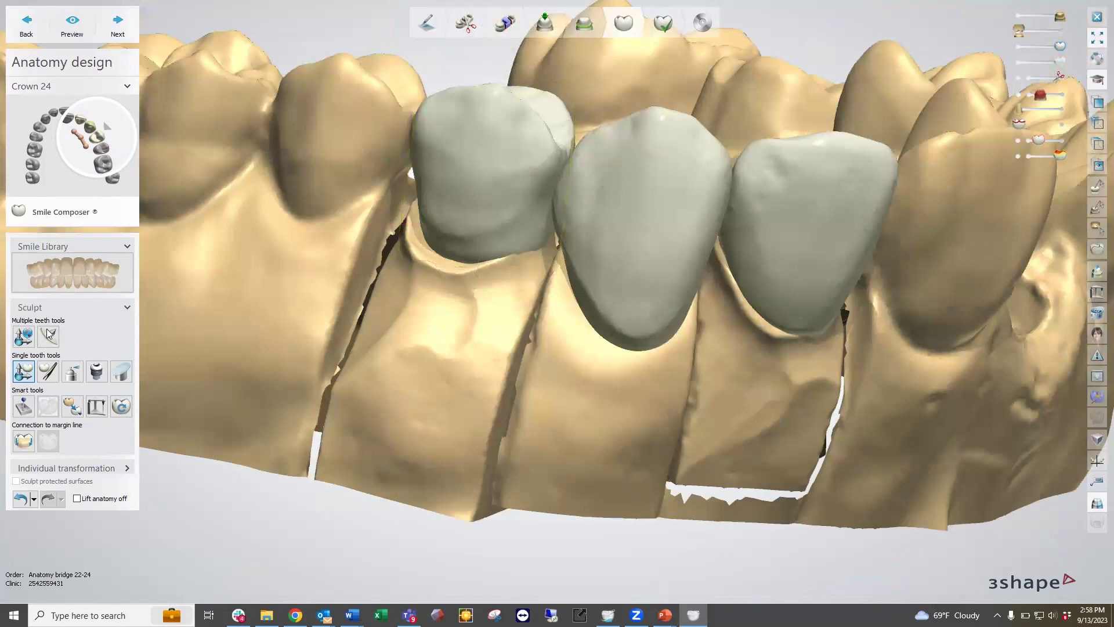
Morph the distal surface of pontic 23 and the mesial surface of crown 24 to refine their contact.
left_click(48, 371)
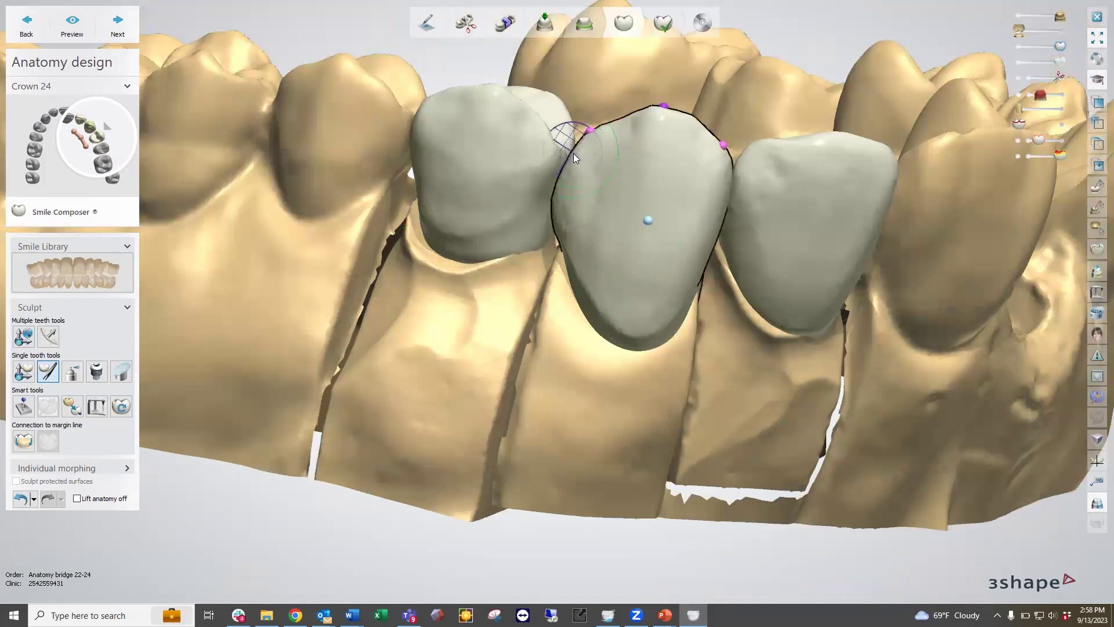
left_click(573, 152)
left_click_drag(572, 147, 570, 149)
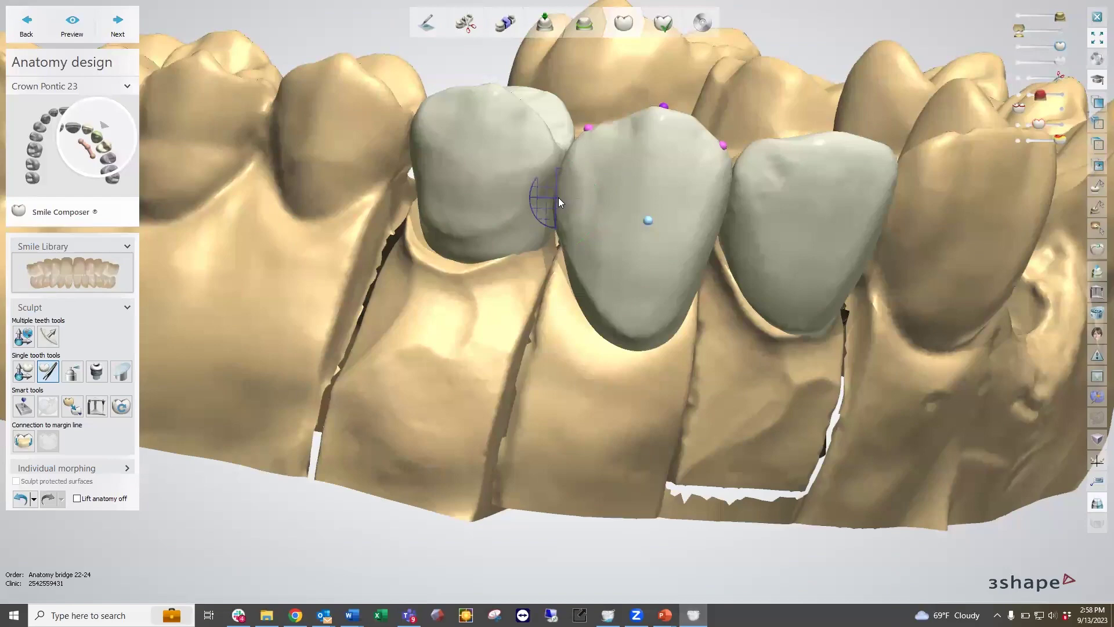
left_click(547, 216)
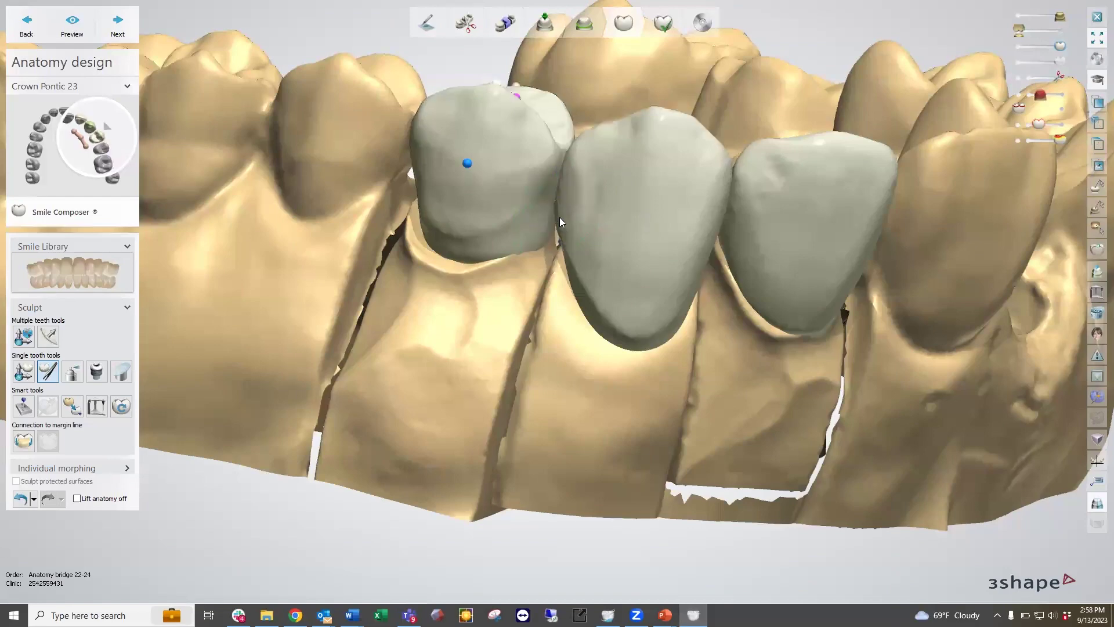
left_click_drag(555, 193, 562, 195)
mouse_move(539, 239)
left_mouse_down()
mouse_move(475, 249)
mouse_move(415, 194)
left_mouse_up()
Morph the distal surface of crown 22 near its neck slightly outward and check the tooth from the chewing side.
right_click_drag(452, 236, 390, 229)
scroll(562, 270, "up", 2, "shift")
left_click_drag(563, 270, 559, 275)
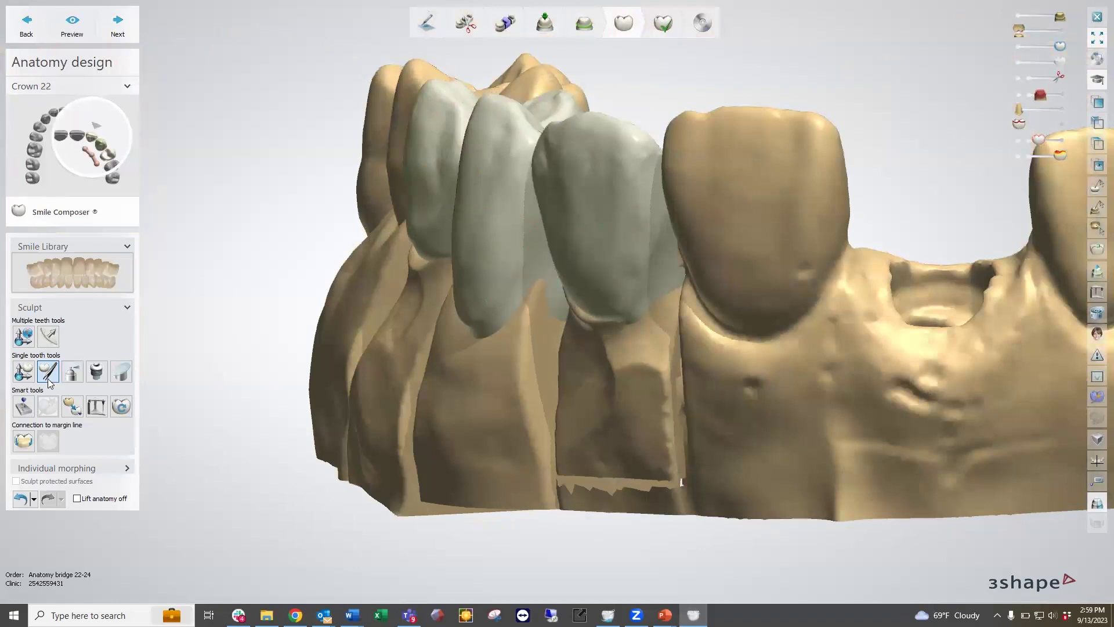
right_click_drag(605, 208, 707, 250)
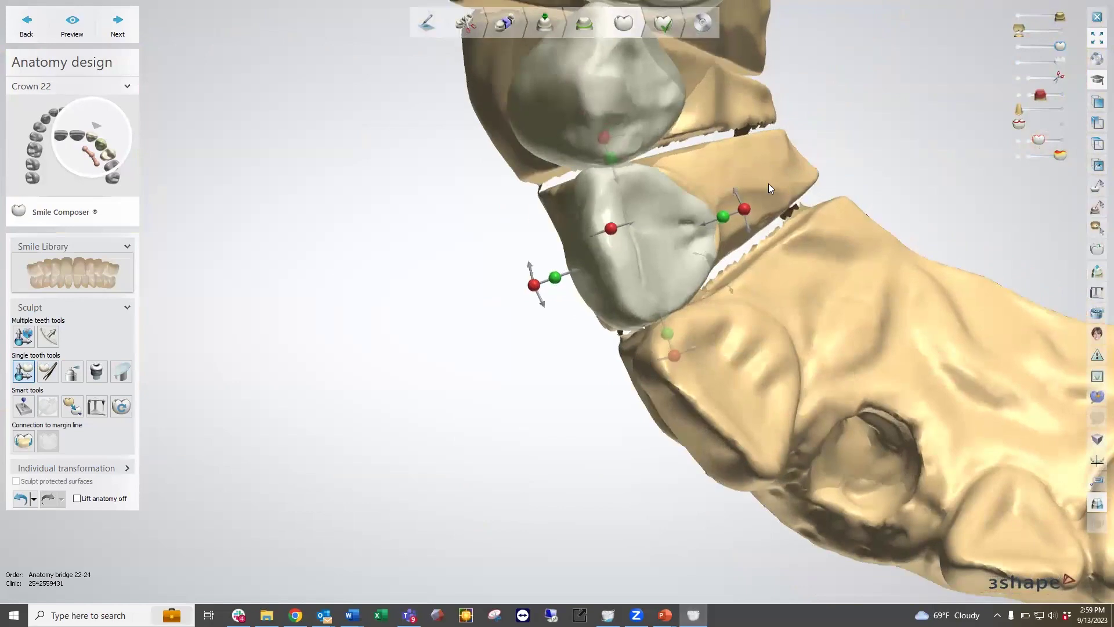
scroll(750, 255, "up", 1)
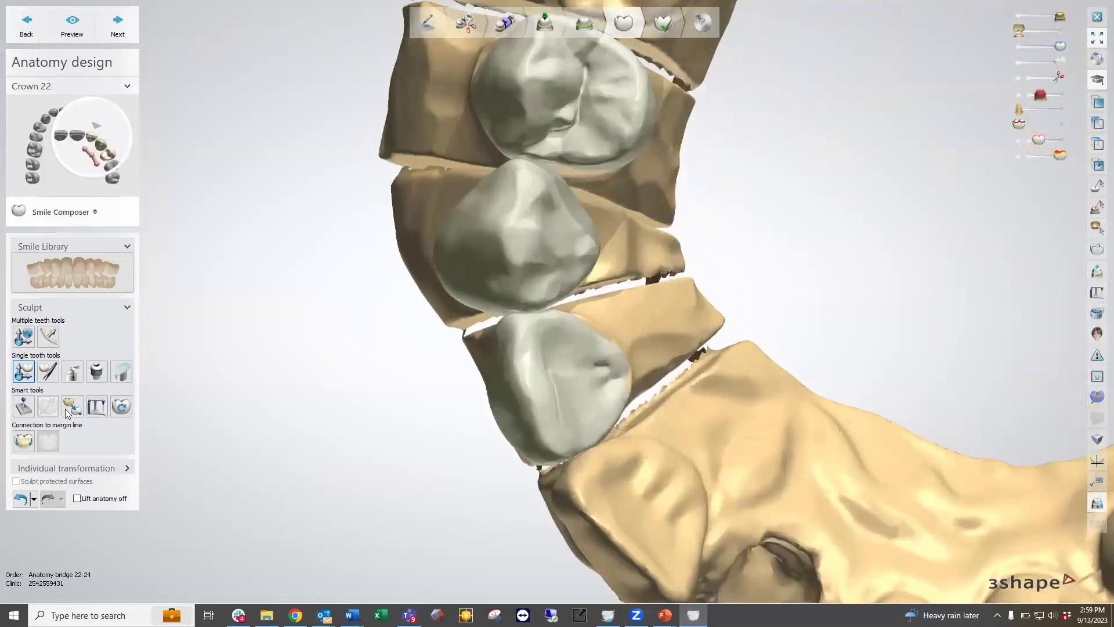
Try to shift all three bridge teeth slightly outward toward the facial side, then undo the move.
left_click(48, 372)
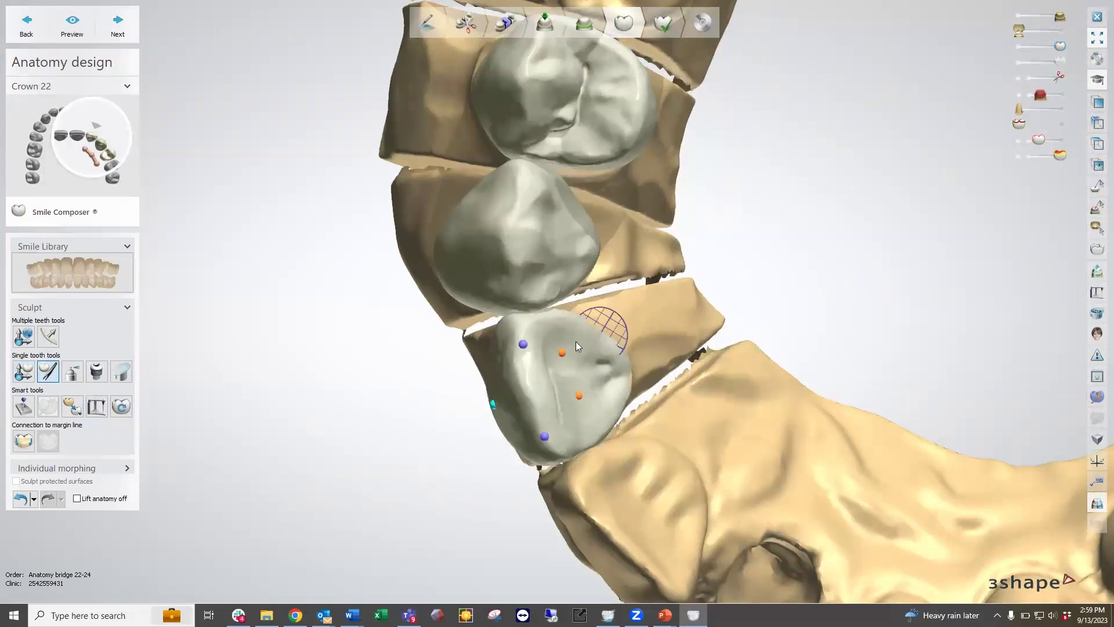
left_click(26, 336)
mouse_move(538, 265)
left_mouse_down()
mouse_move(478, 266)
mouse_move(531, 264)
left_mouse_up()
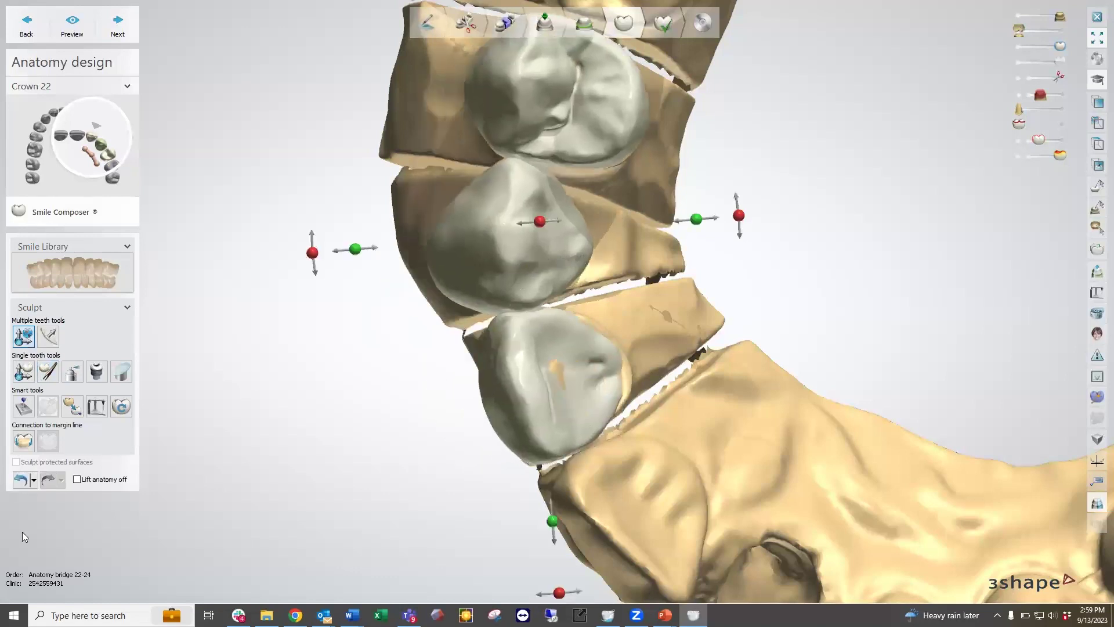
left_click(22, 480)
Morph crown 24, drawing its distal surface out toward the neighbouring premolar and its palatal surface inward.
right_click_drag(439, 405, 461, 272)
right_click_drag(512, 325, 534, 390)
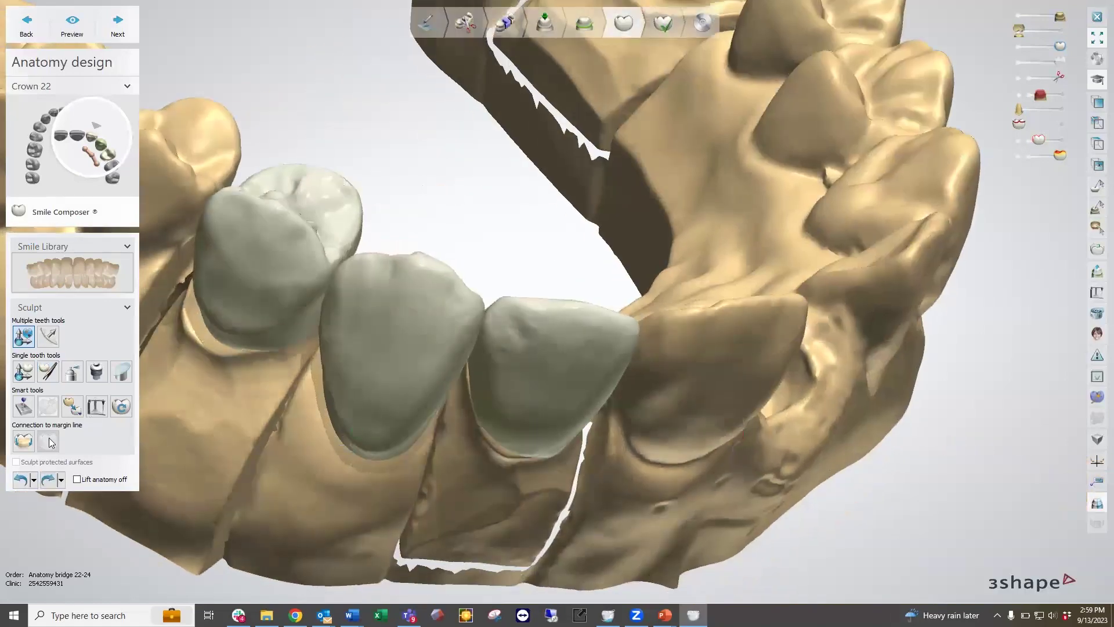
left_click(23, 439)
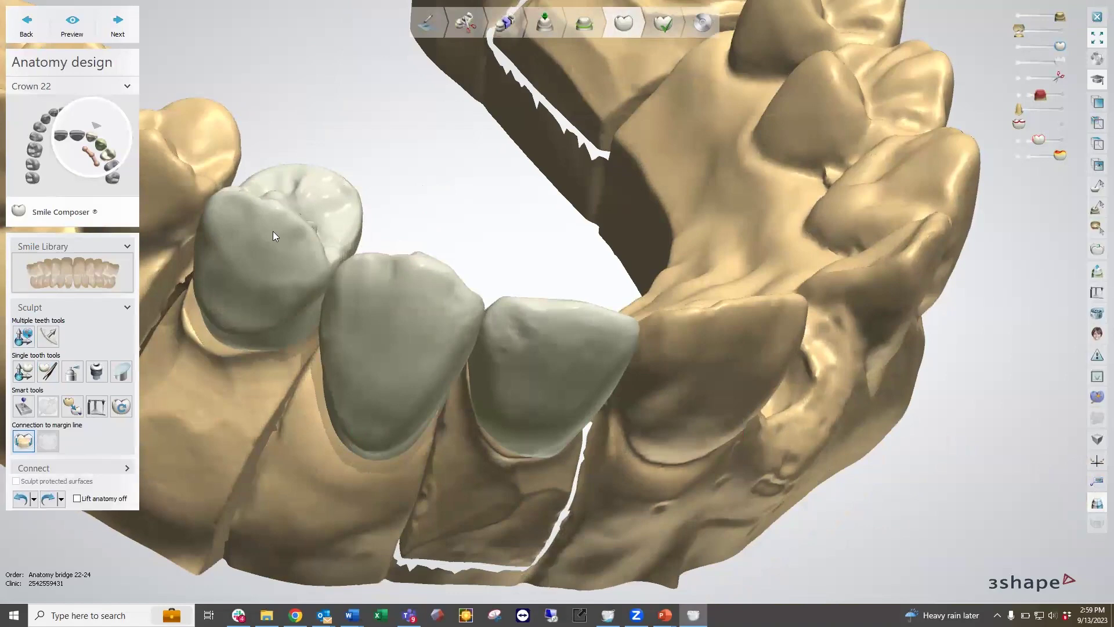
left_click(48, 371)
right_click_drag(291, 259, 275, 283)
left_click(225, 194)
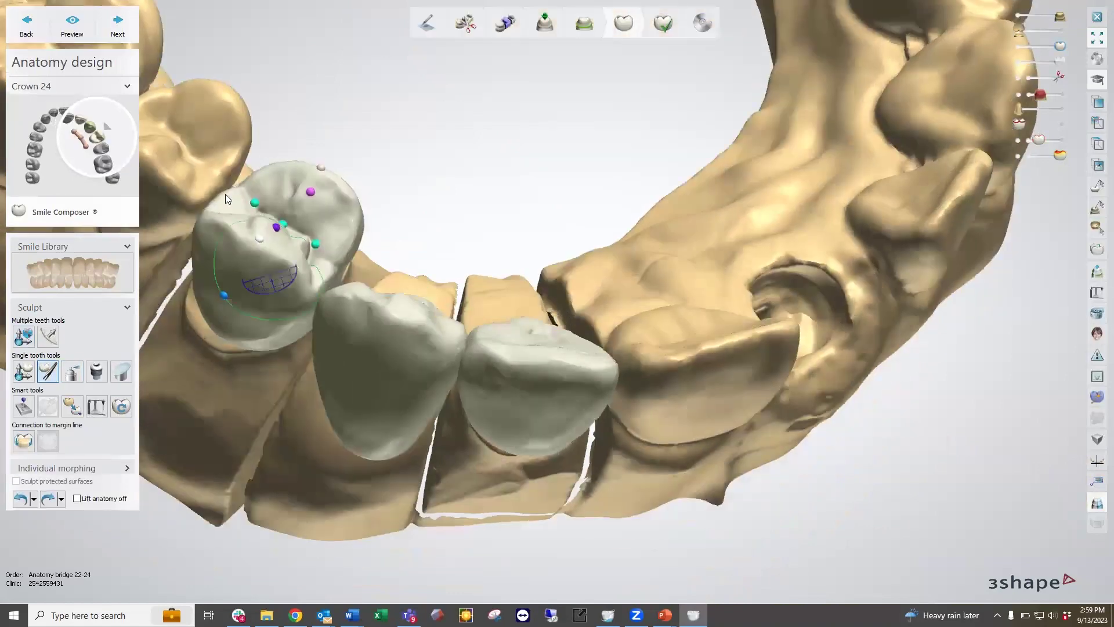
scroll(226, 194, "up", 3)
left_click_drag(272, 194, 259, 179)
left_click_drag(470, 245, 448, 239)
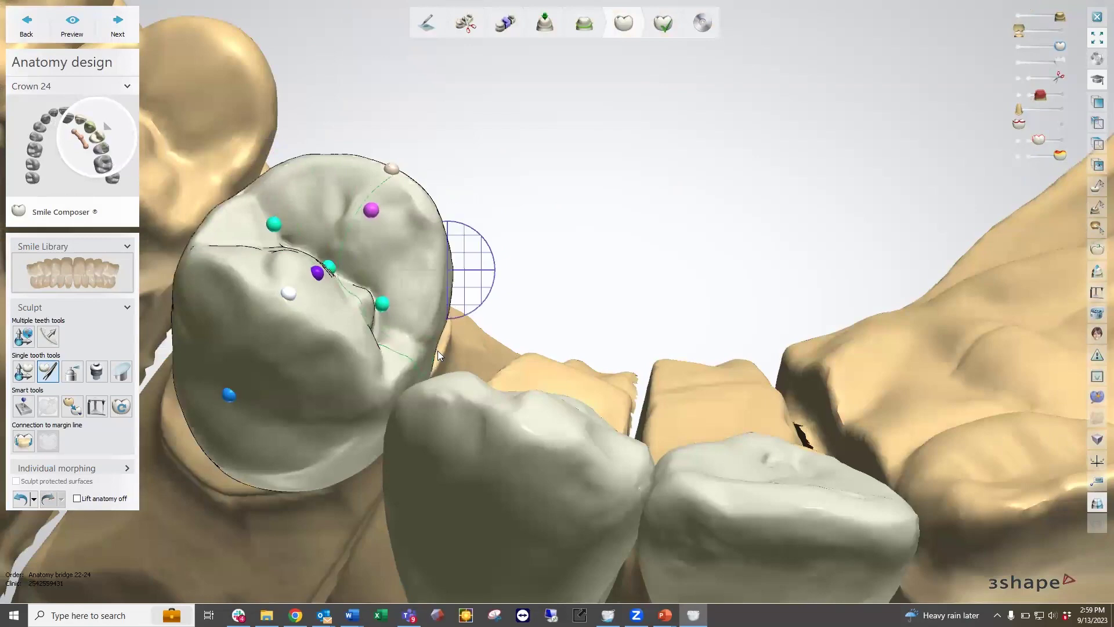
Morph the mesial surface of crown 24 and the distal palatal surface of pontic 23 to refine their contact.
left_click_drag(434, 353, 447, 355)
right_click_drag(440, 423, 389, 434)
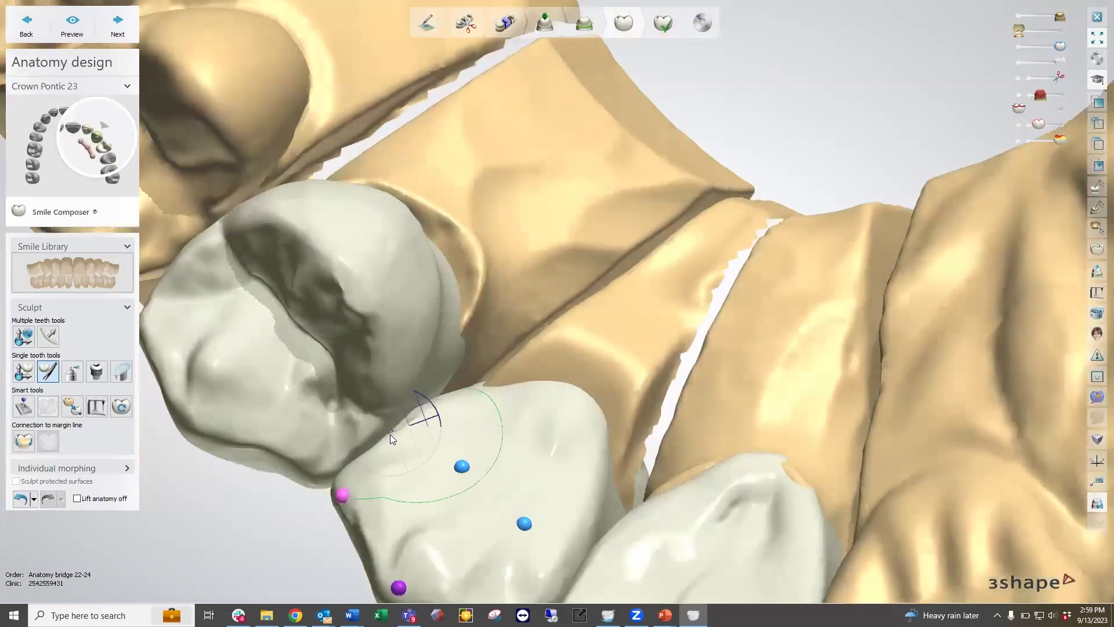
left_click_drag(391, 437, 393, 414)
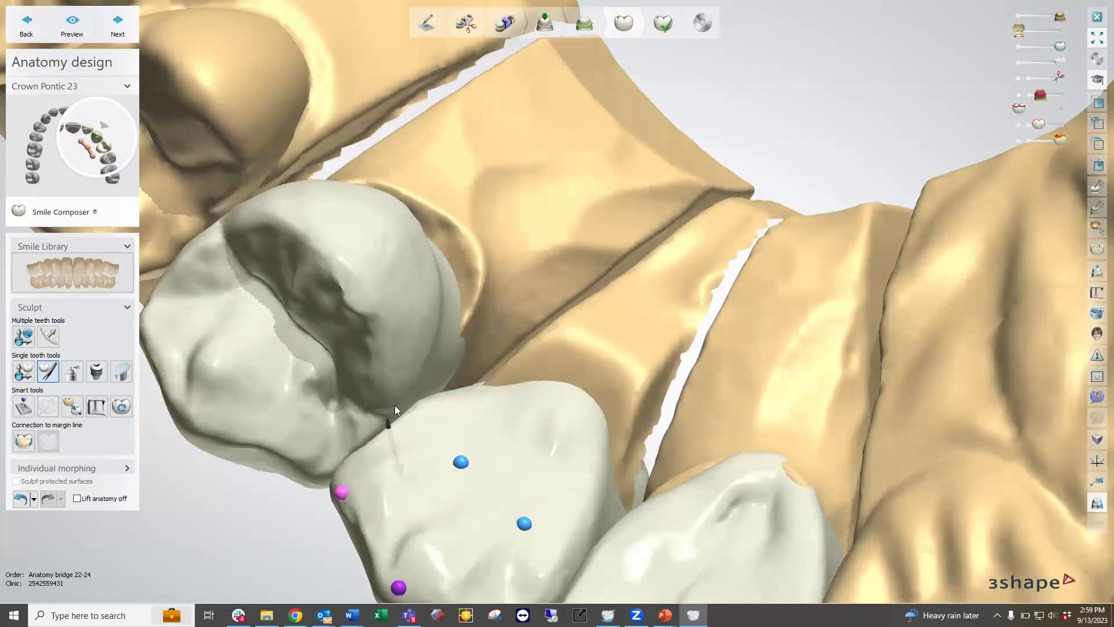
mouse_move(462, 350)
right_mouse_down()
mouse_move(503, 395)
mouse_move(521, 393)
right_mouse_up()
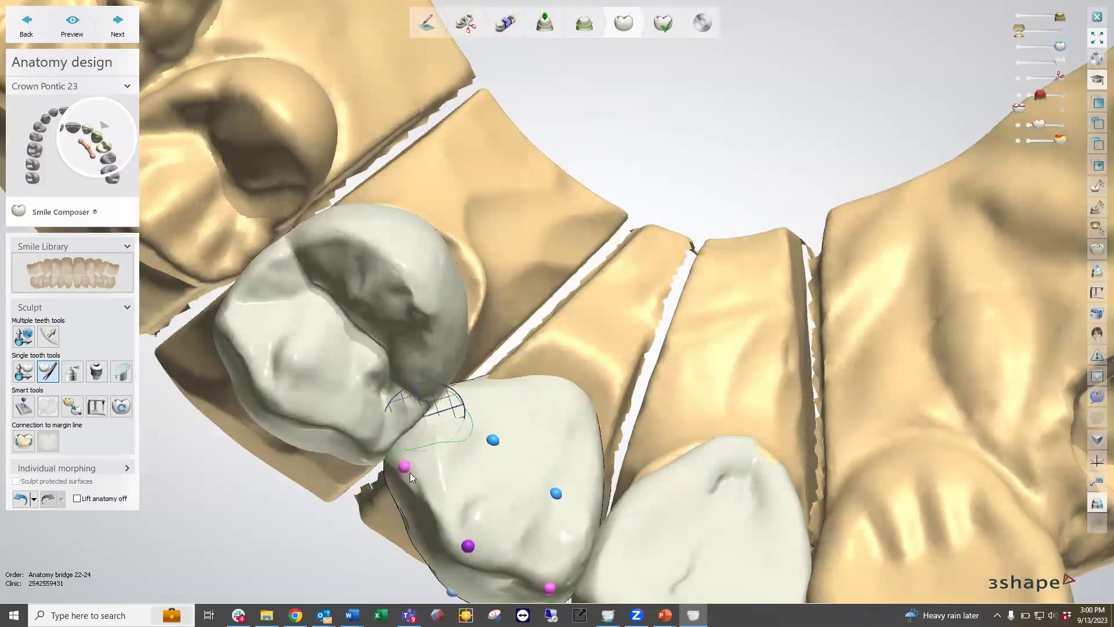
right_click_drag(399, 456, 434, 482)
Morph the palatal contact between pontic 23 and crown 22, drawing the pontic's mesial surface toward crown 22's distal surface.
scroll(572, 390, "down", 5)
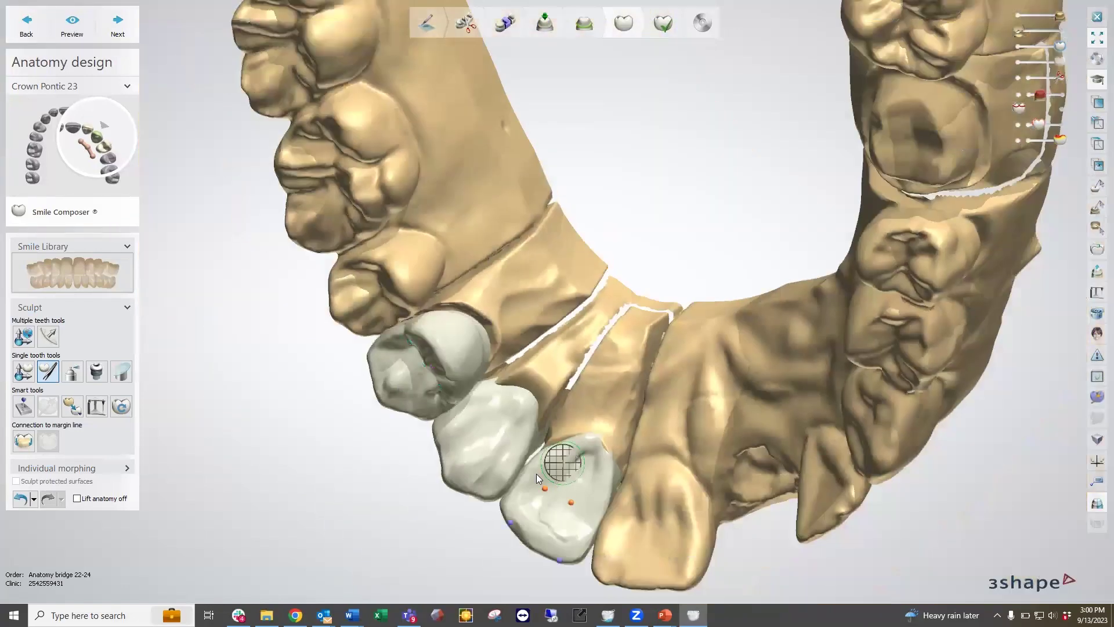
scroll(536, 474, "up", 5)
right_click_drag(511, 438, 496, 427)
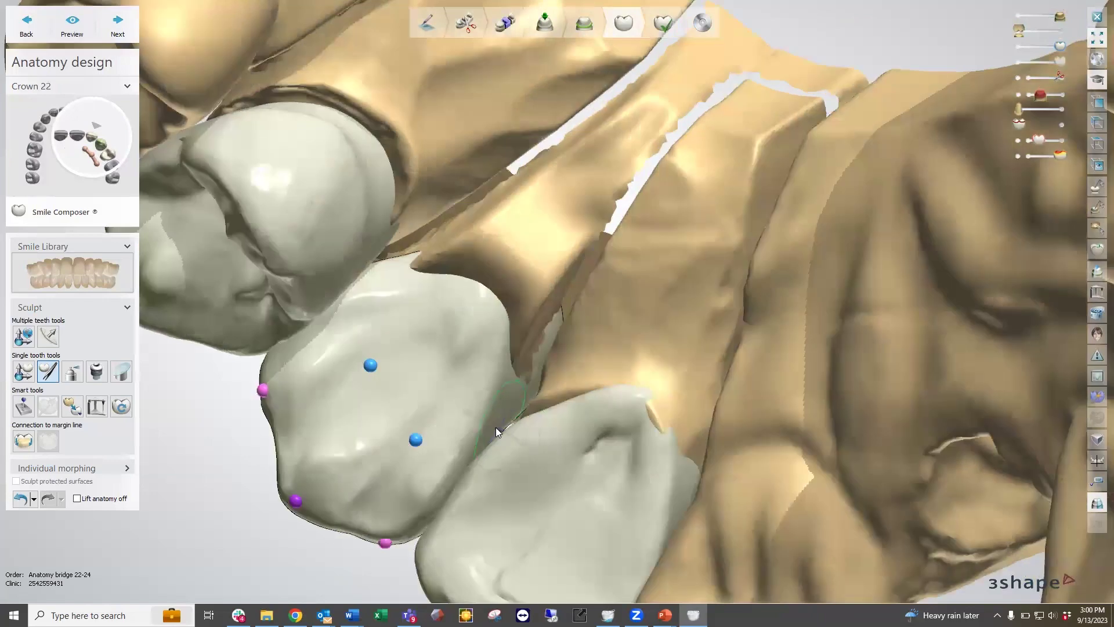
left_click(496, 427)
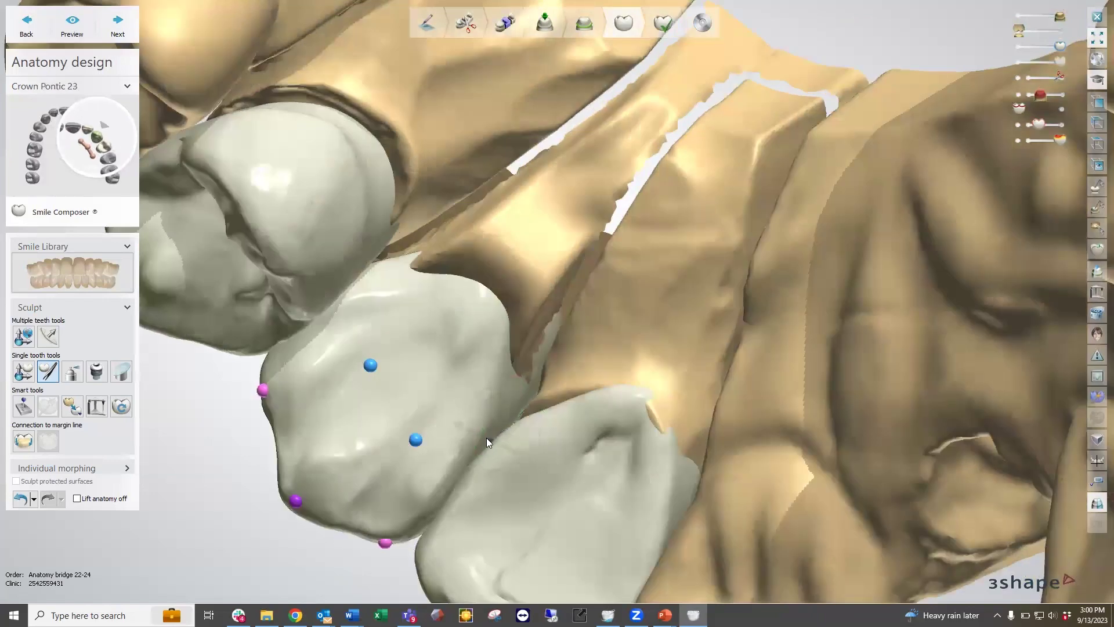
left_click(545, 439)
right_click_drag(552, 445, 526, 444)
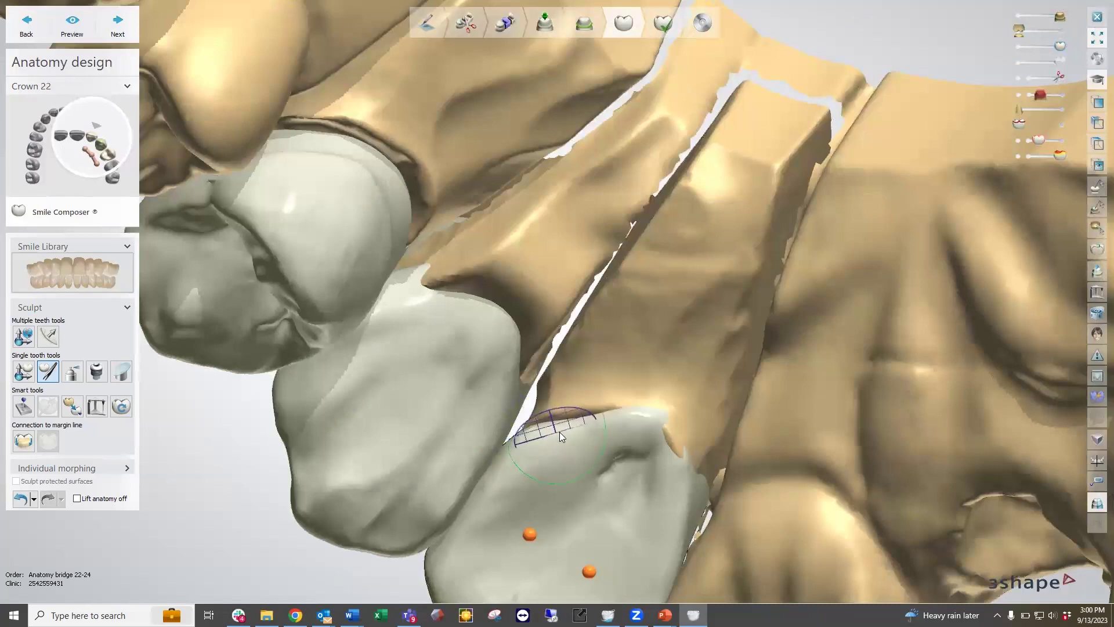
mouse_move(575, 424)
right_mouse_down()
mouse_move(589, 392)
mouse_move(608, 385)
right_mouse_up()
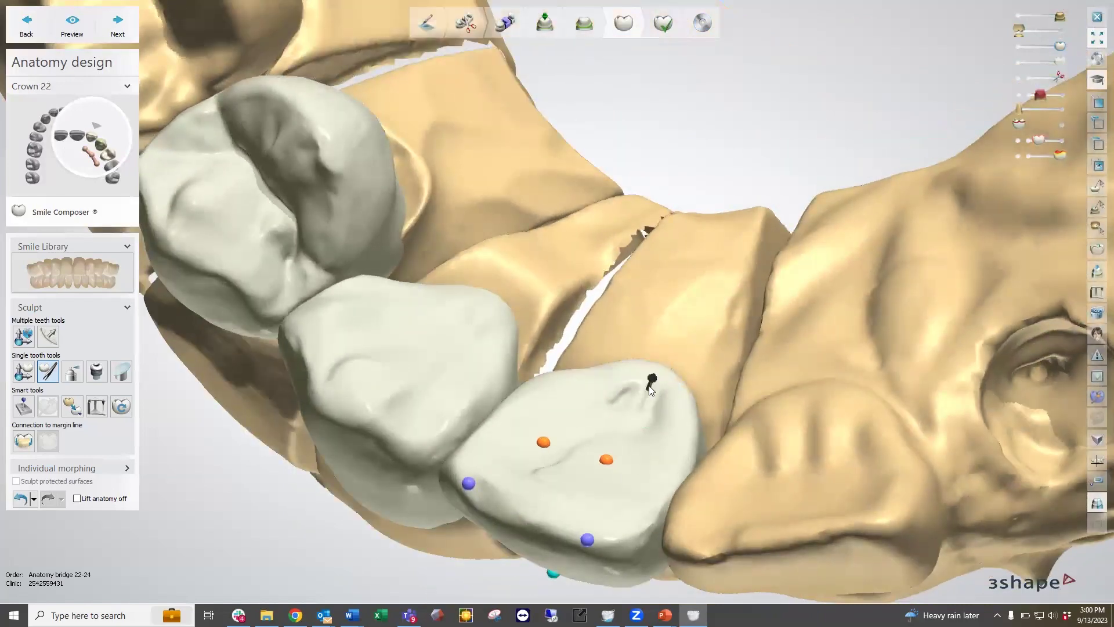
mouse_move(632, 371)
right_mouse_down()
mouse_move(616, 297)
mouse_move(610, 387)
right_mouse_up()
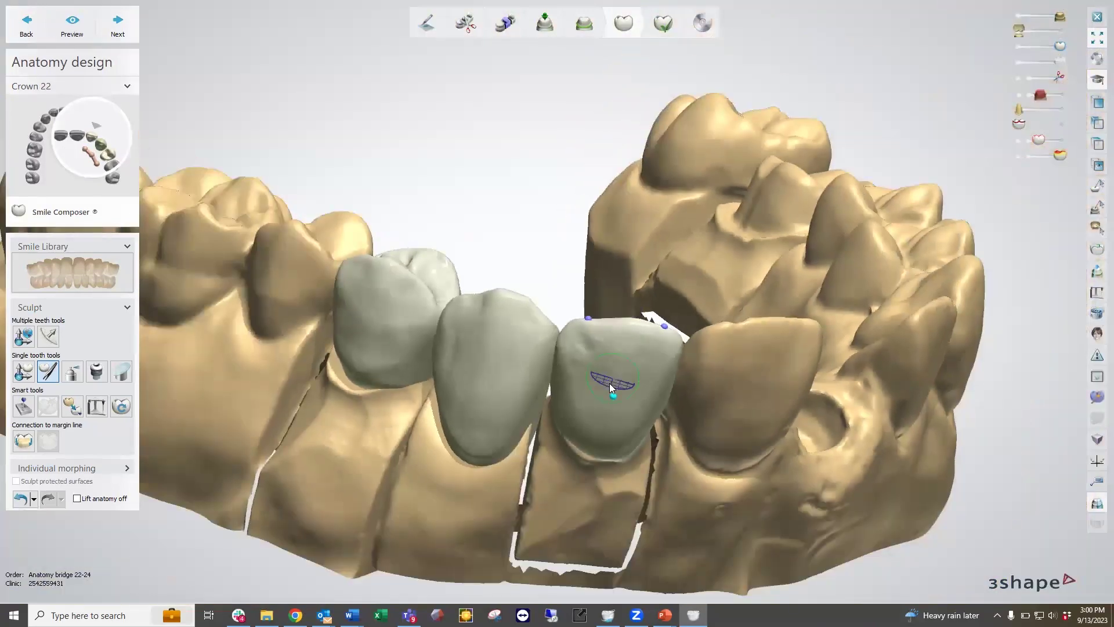
Connect all the bridge crowns to their margin lines.
right_click_drag(338, 358, 354, 375)
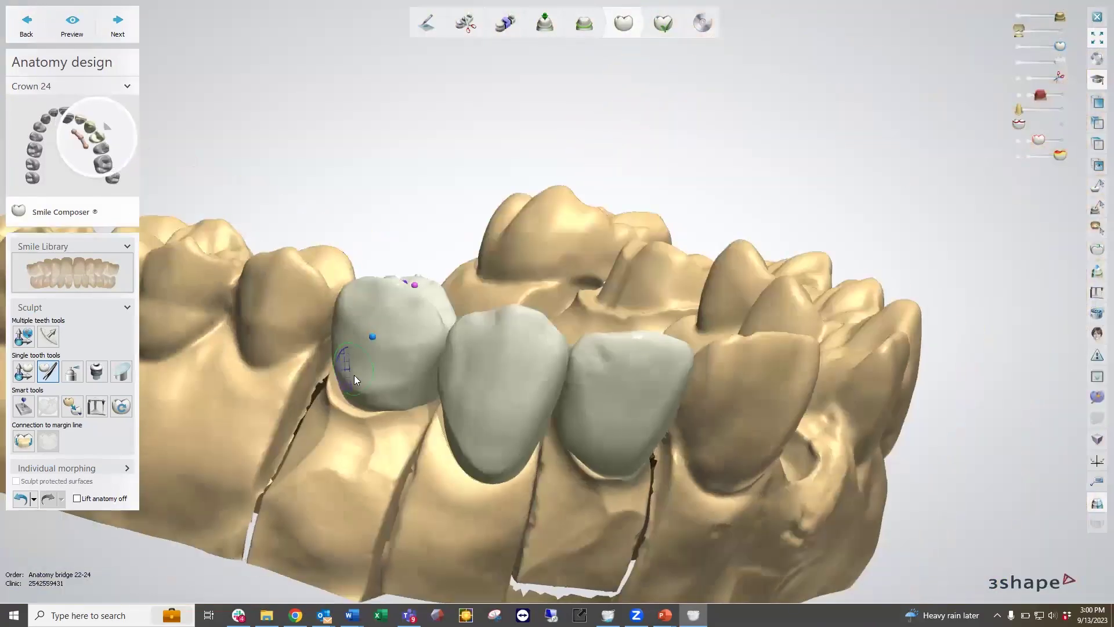
left_click(22, 443)
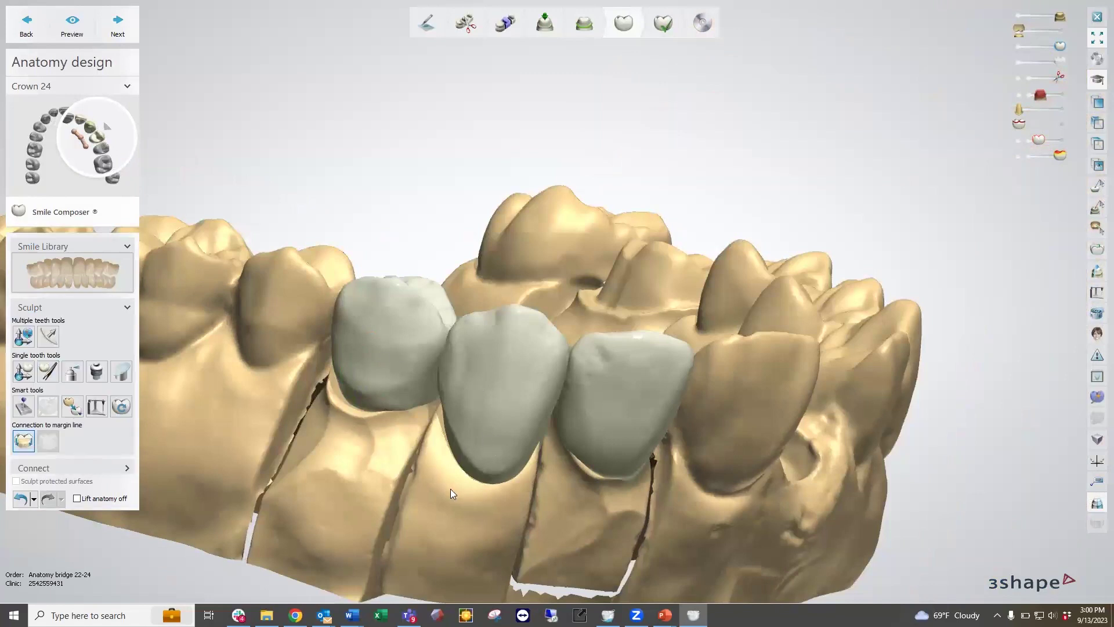
left_click(105, 468)
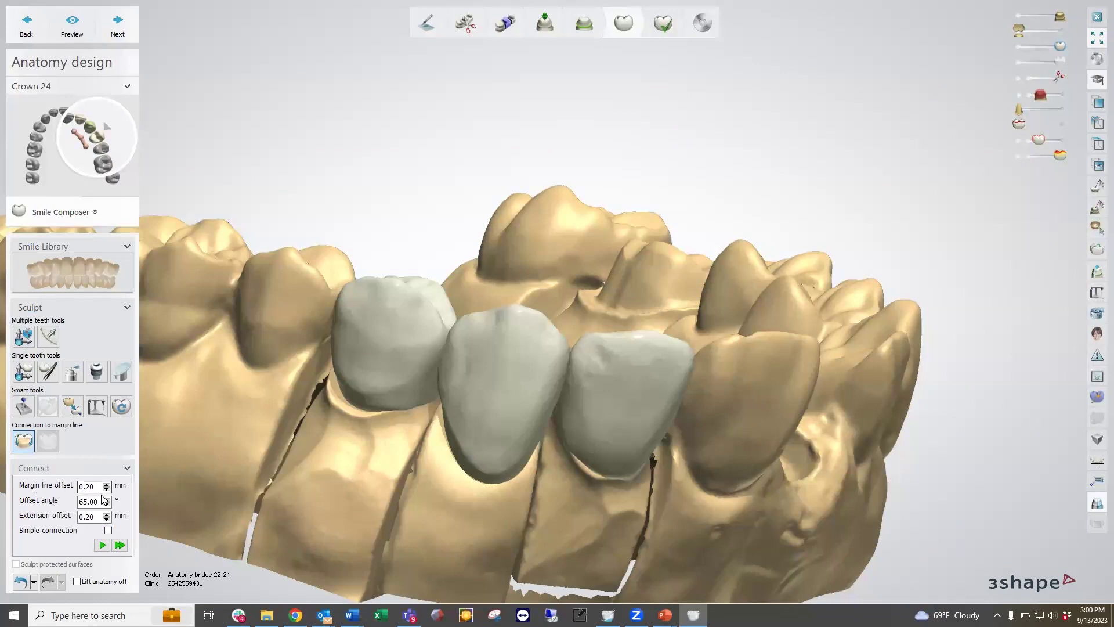
left_click(119, 544)
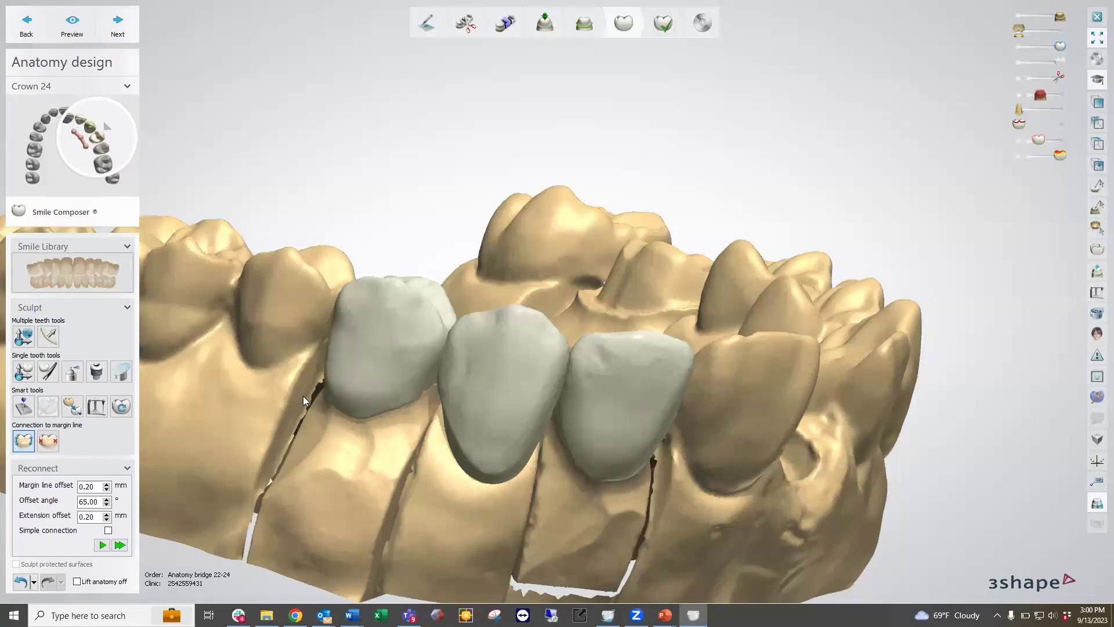
Examine the connected teeth's facial contours and necks from the front and side, focusing on crown 24.
left_click(48, 371)
mouse_move(345, 433)
right_mouse_down()
mouse_move(394, 410)
mouse_move(329, 322)
right_mouse_up()
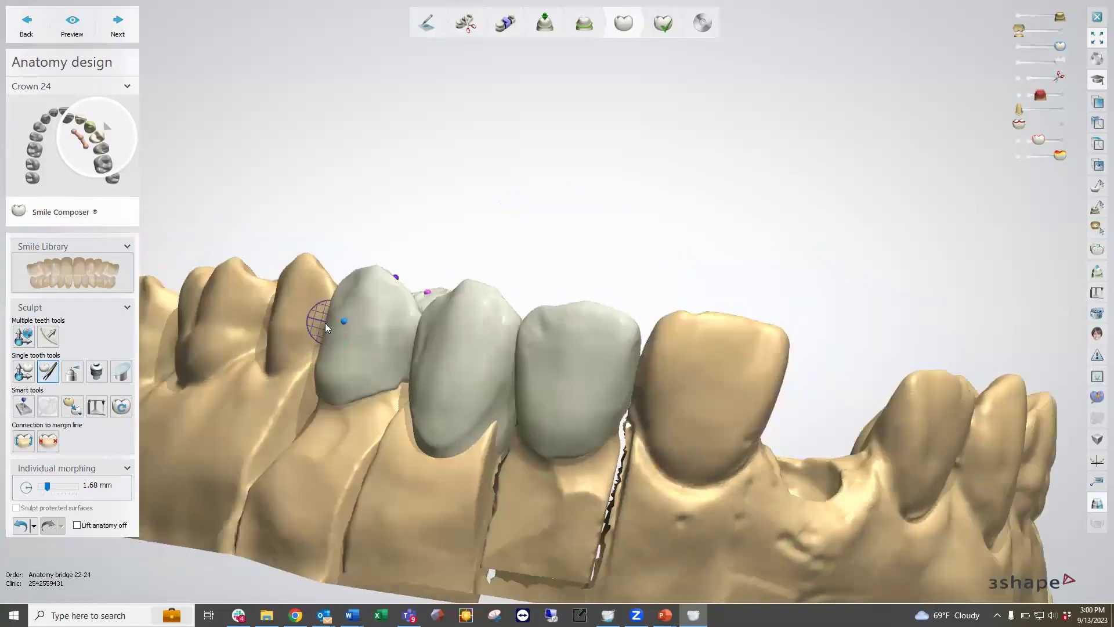
right_click_drag(319, 347, 301, 363)
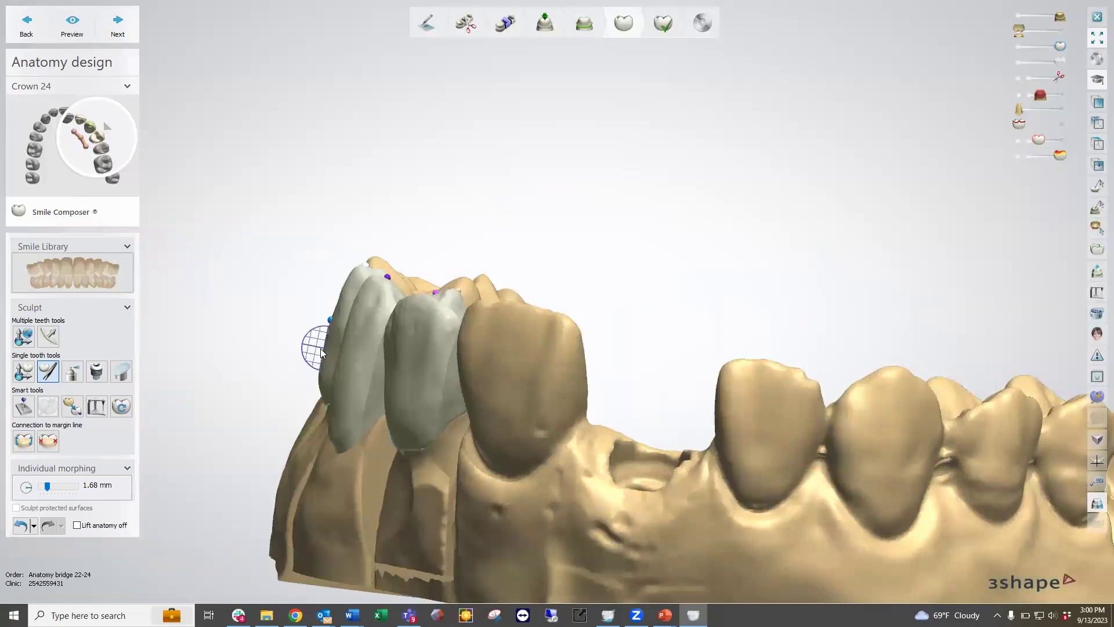
mouse_move(321, 359)
right_mouse_down()
mouse_move(334, 382)
mouse_move(489, 396)
mouse_move(505, 447)
mouse_move(427, 423)
mouse_move(514, 326)
mouse_move(510, 356)
right_mouse_up()
scroll(540, 354, "up", 5)
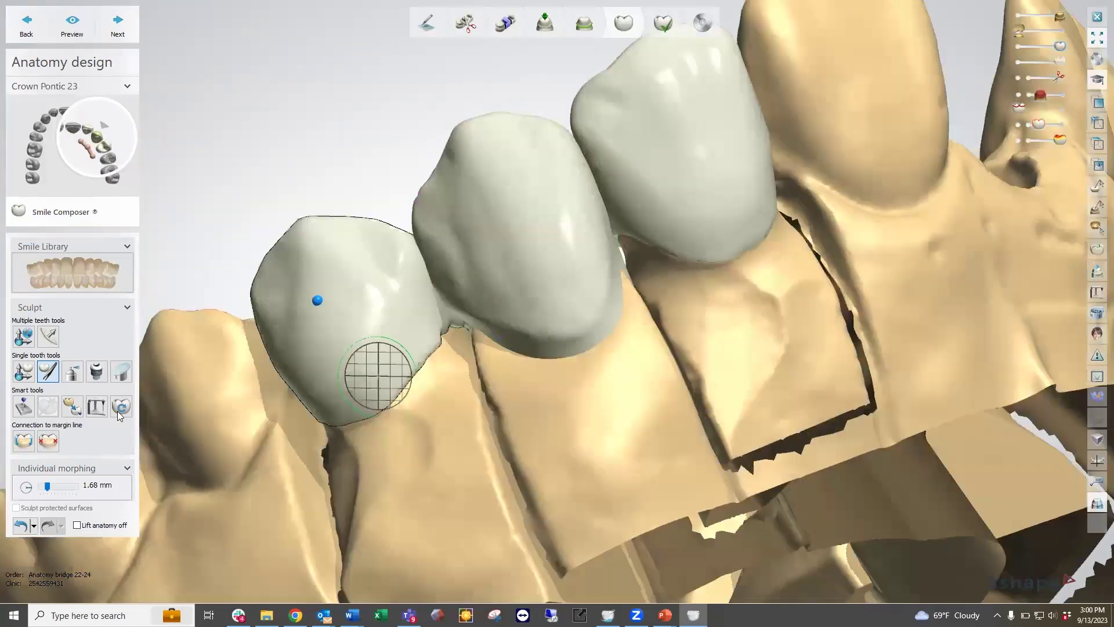
Smooth the facial and palatal surfaces of pontic 23 and crown 24 with the Wax knife at a 3.00 mm radius.
left_click(71, 374)
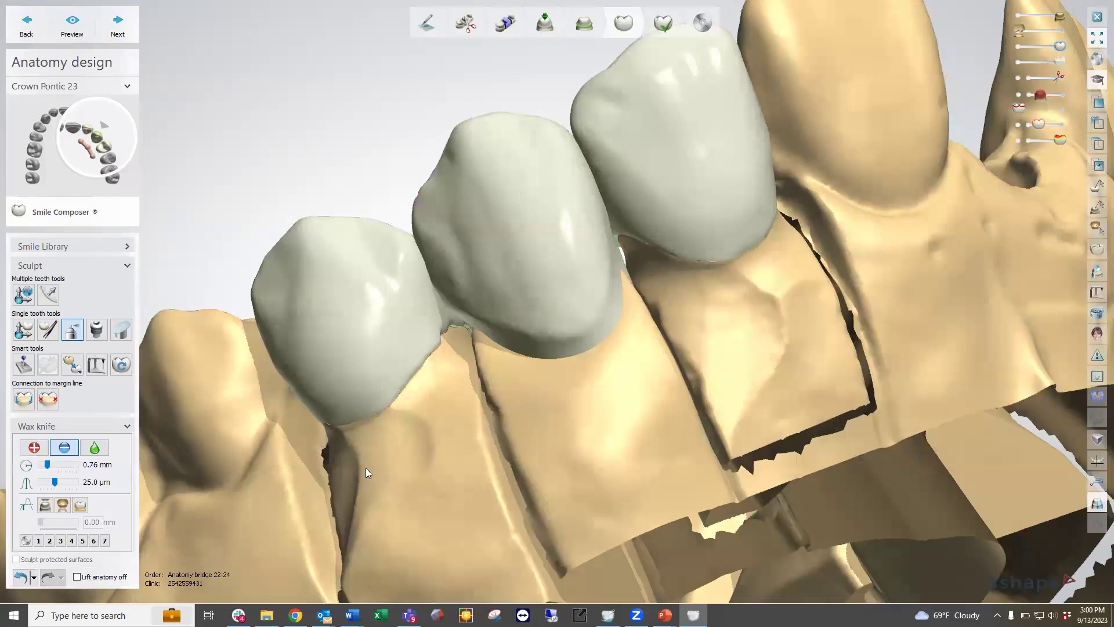
left_click(29, 370)
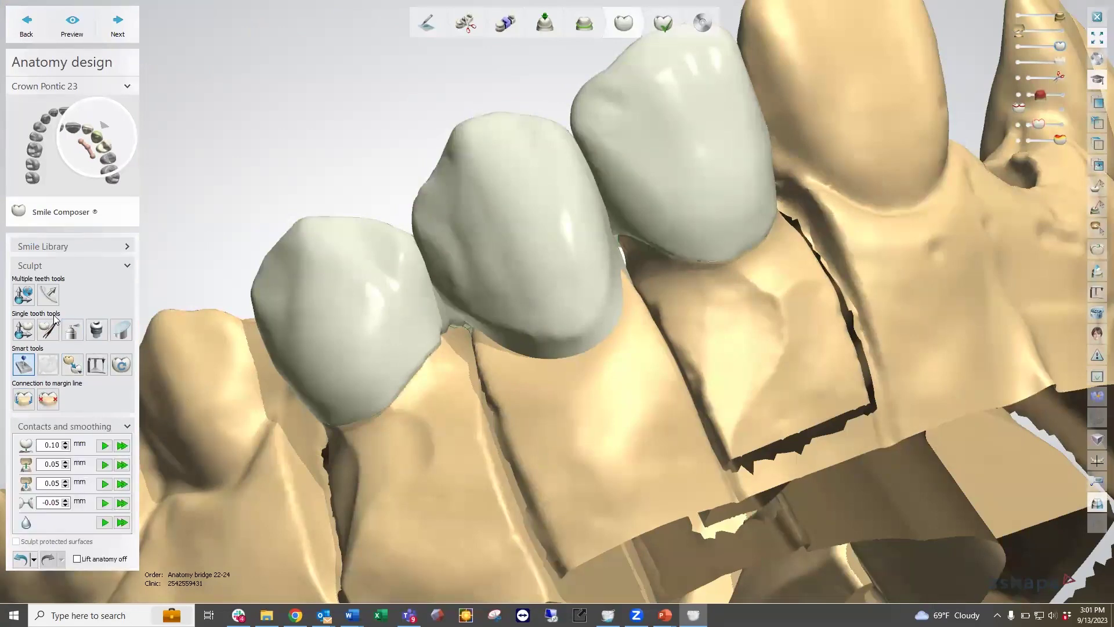
left_click(72, 330)
left_click(95, 448)
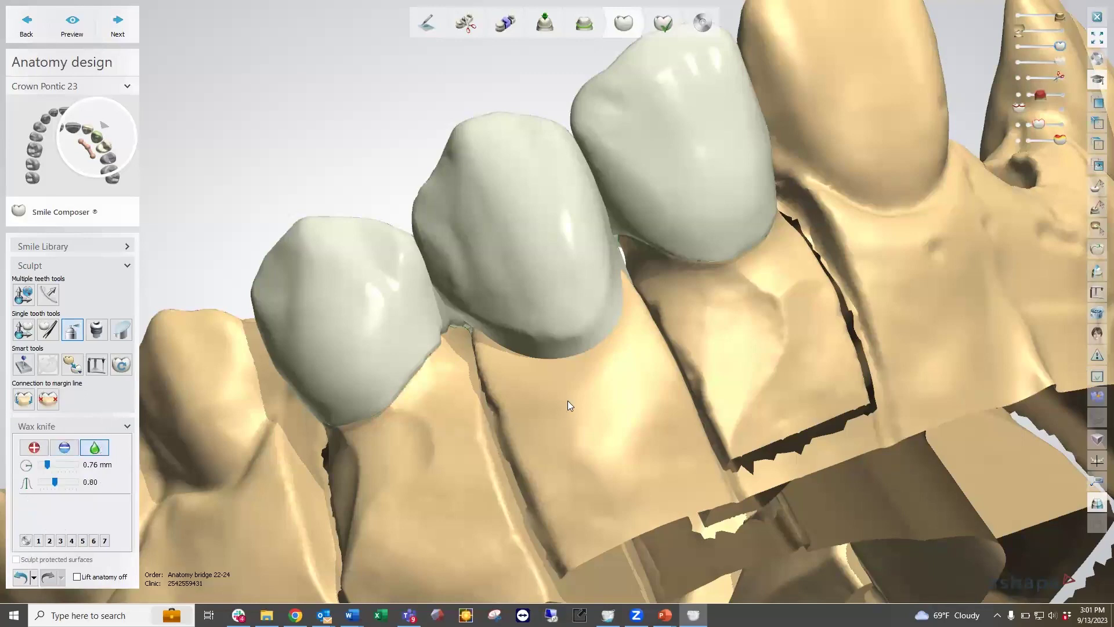
scroll(589, 322, "up", 9, "ctrl")
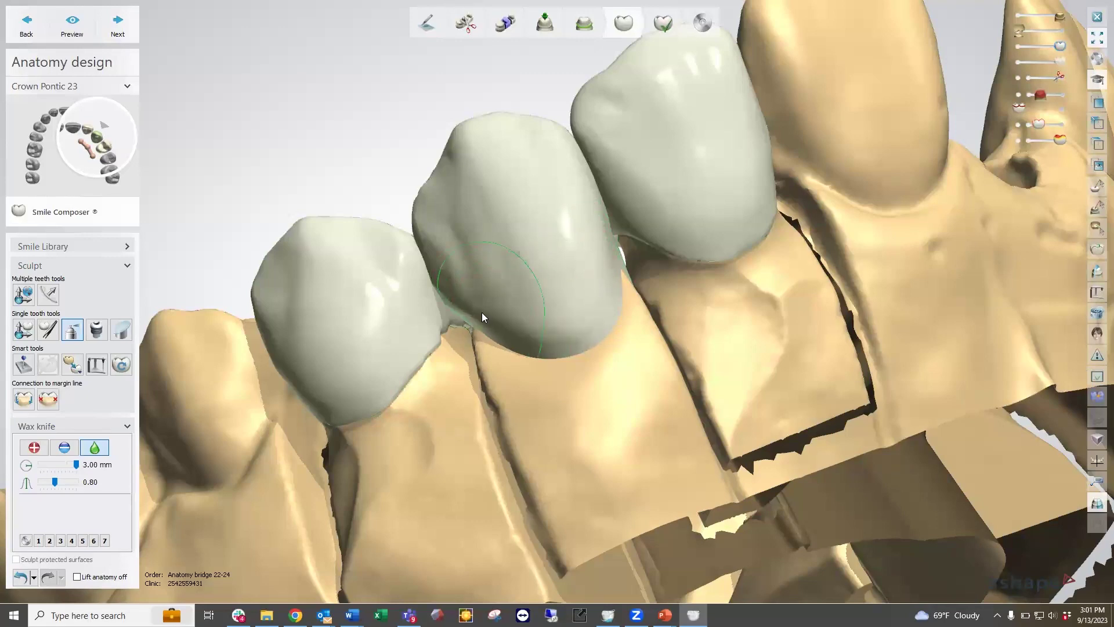
right_click_drag(559, 348, 720, 359)
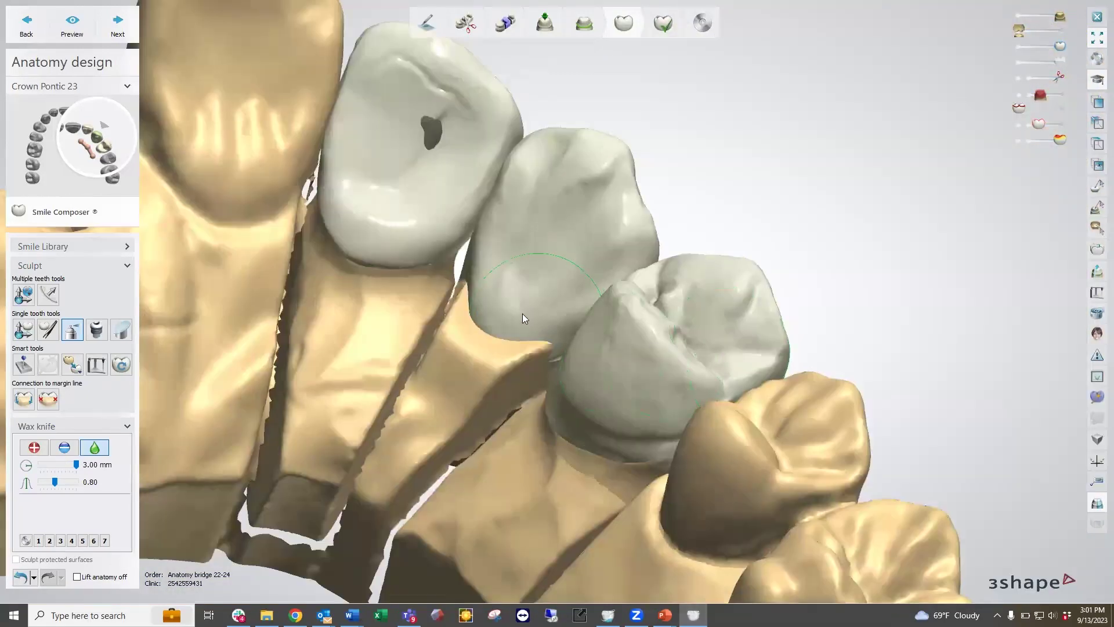
right_click_drag(546, 360, 569, 323)
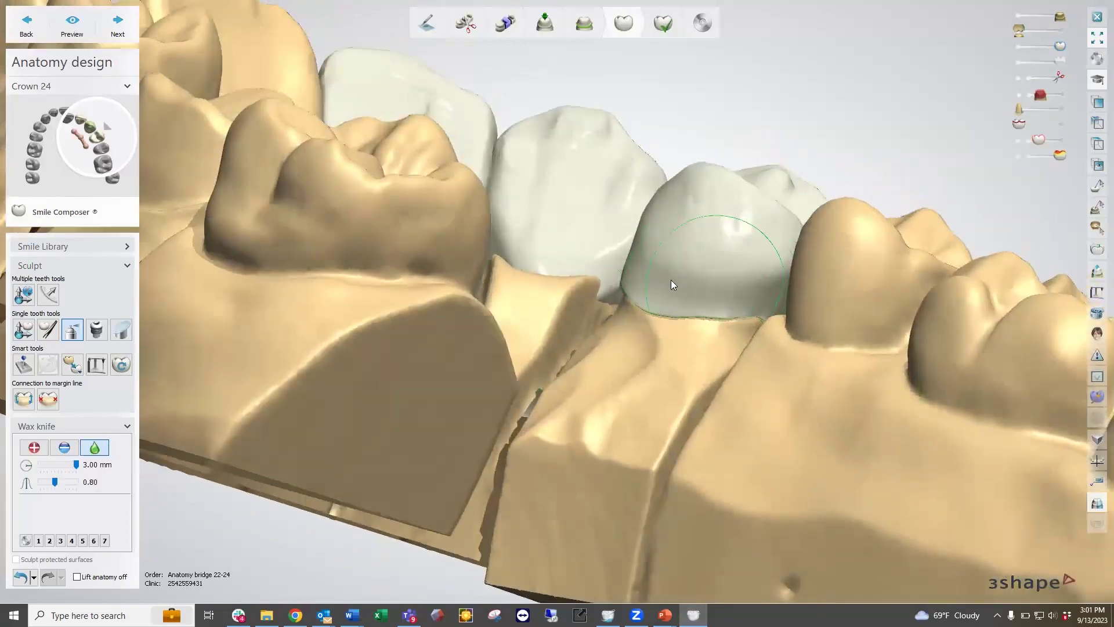
right_click_drag(709, 315, 618, 333)
right_click_drag(652, 272, 644, 363)
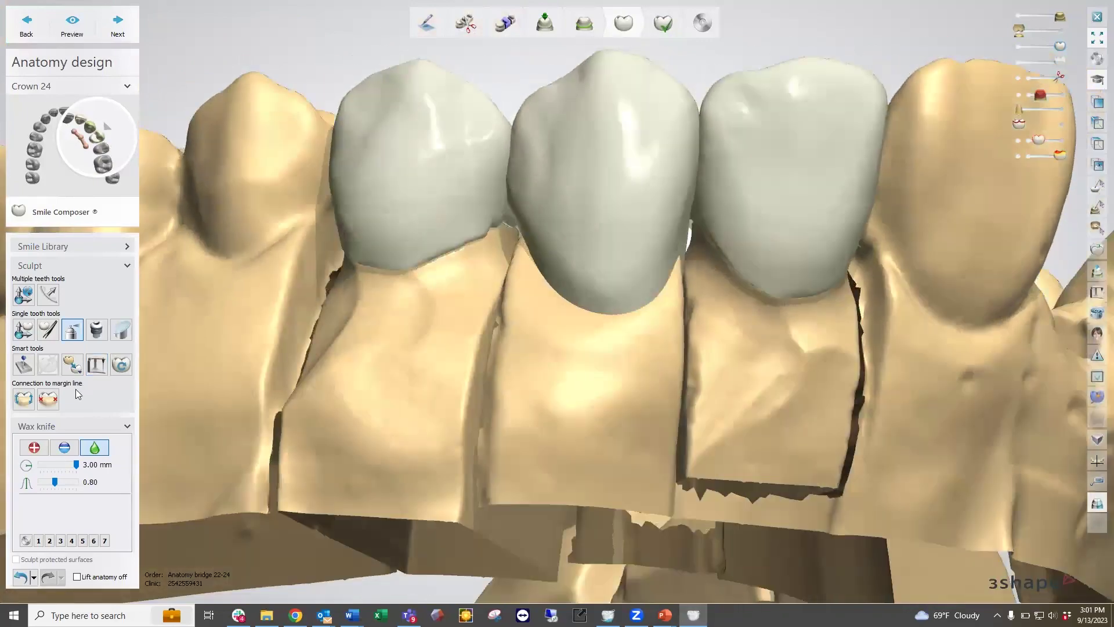
Adapt the base of pontic 23 to the gingiva with a 0.10 mm setting and check it from below.
left_click(25, 364)
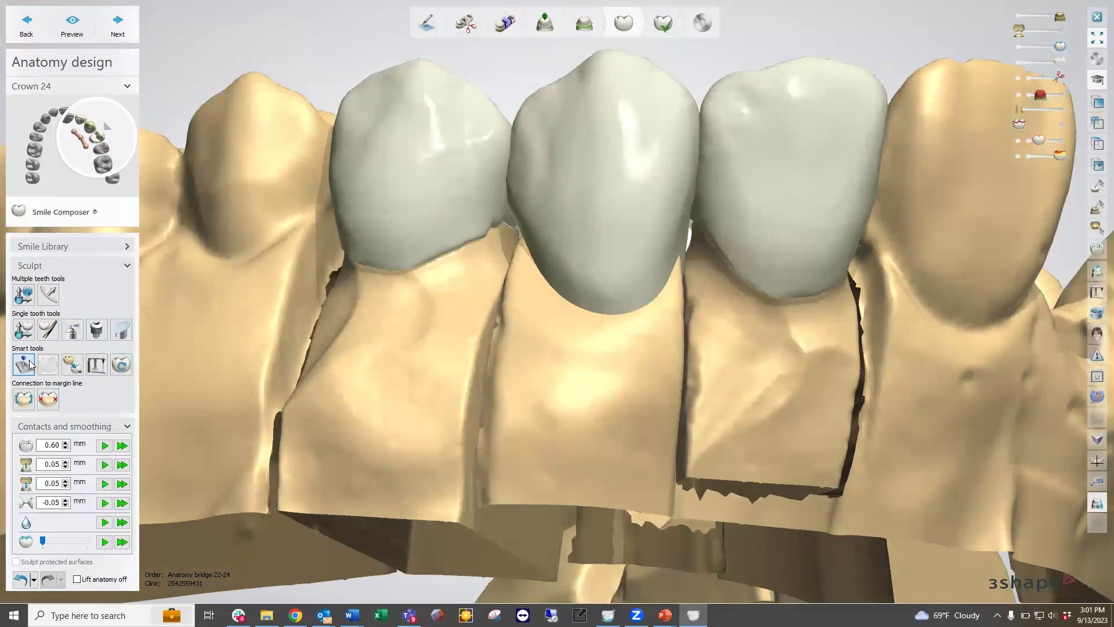
left_click(626, 154)
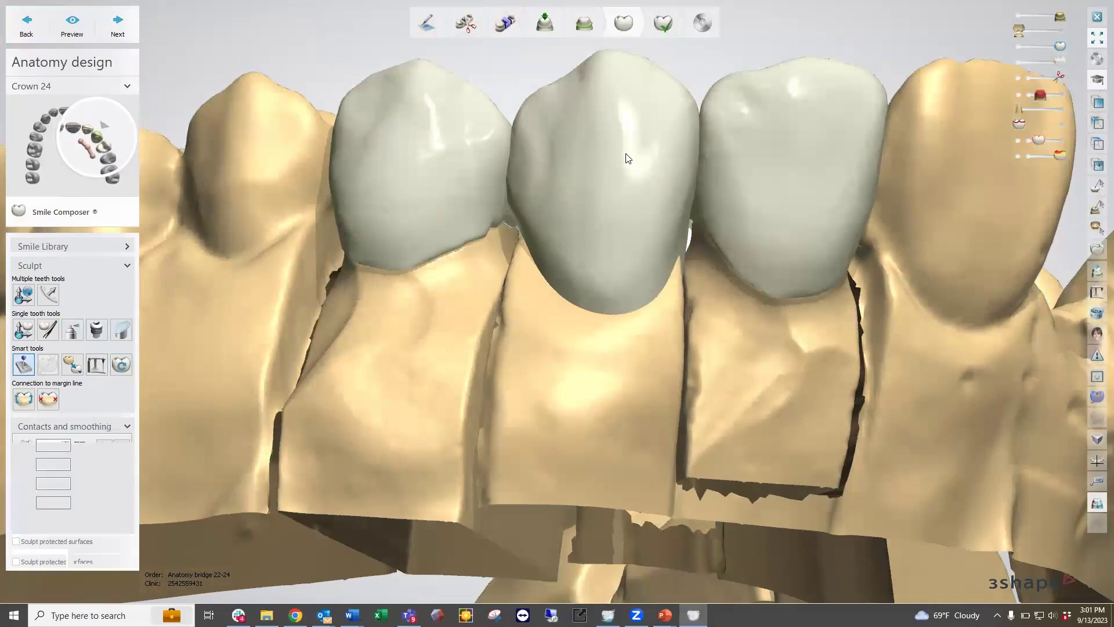
left_click(453, 122)
left_click(797, 140)
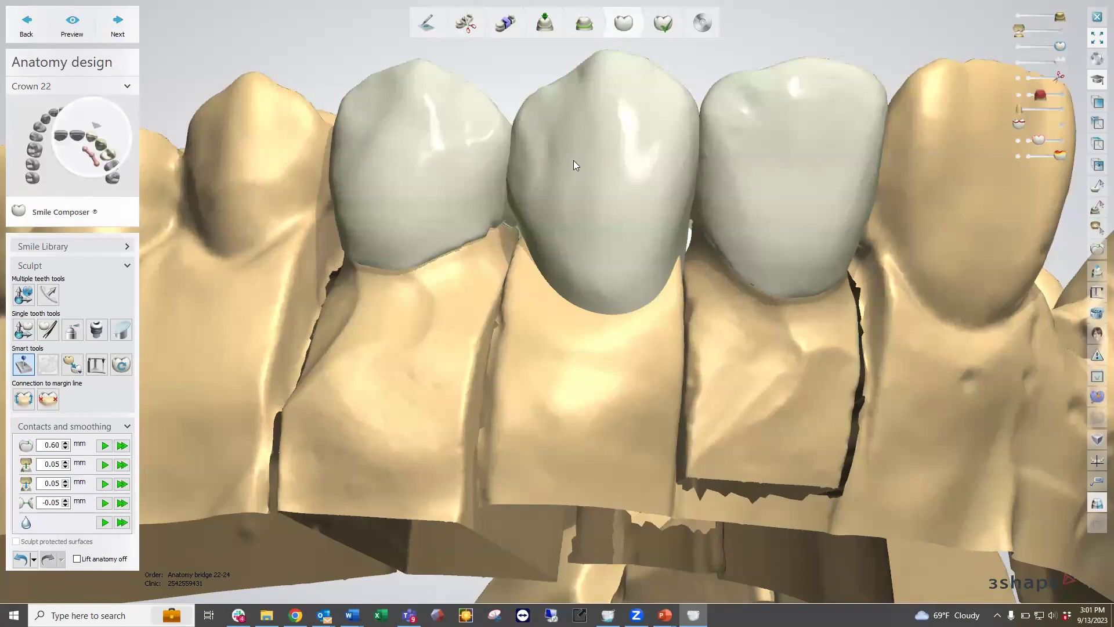
left_click(100, 121)
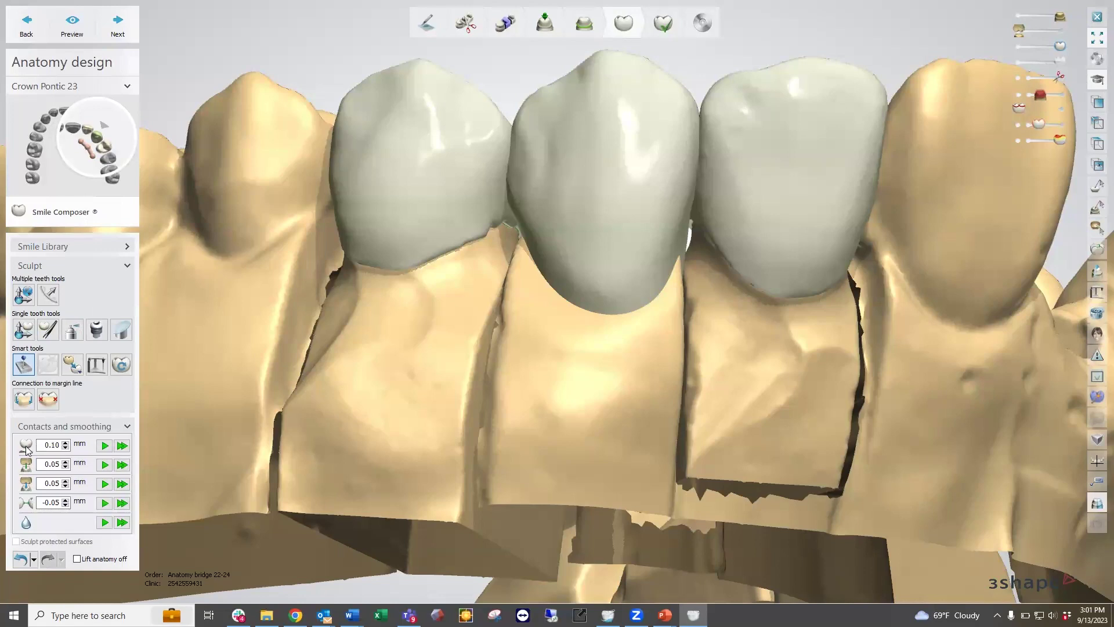
left_click(105, 446)
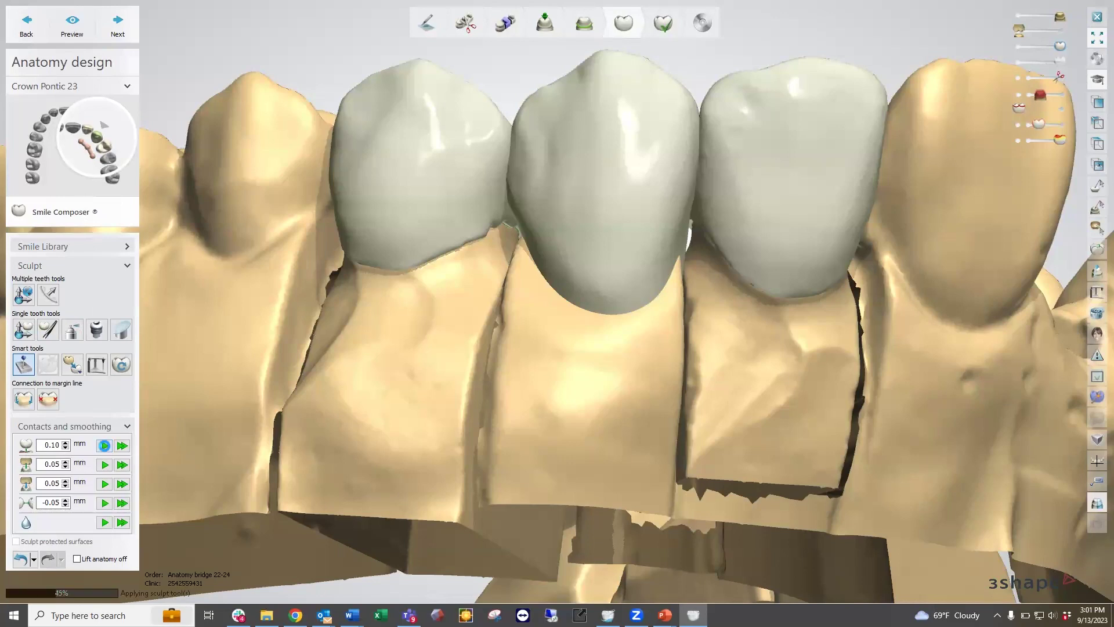
right_click_drag(573, 272, 615, 245)
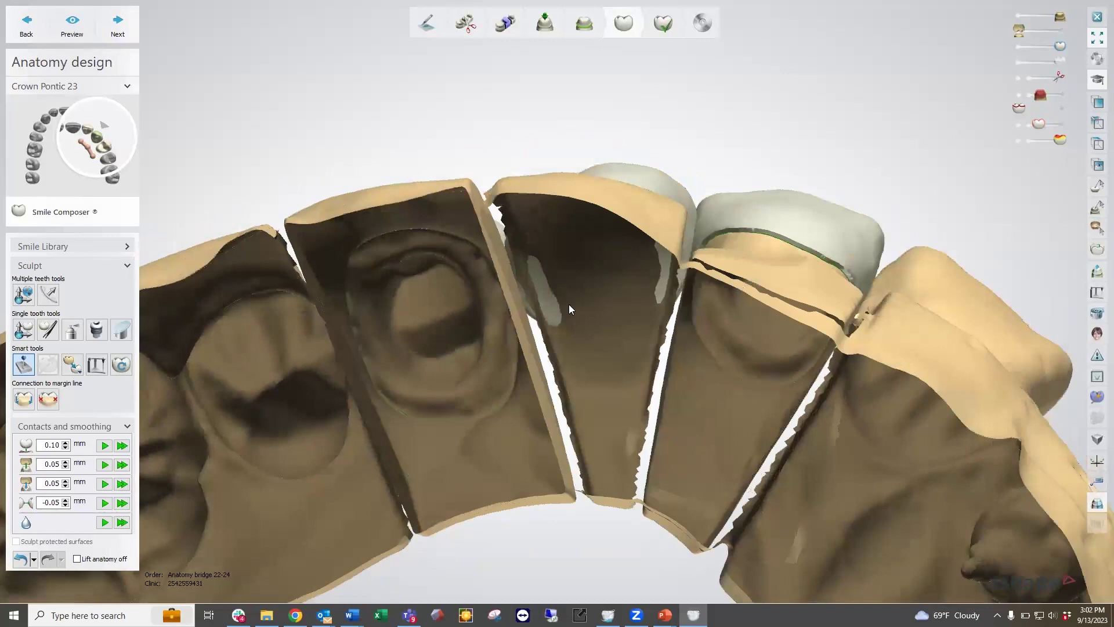
right_click_drag(640, 284, 630, 342)
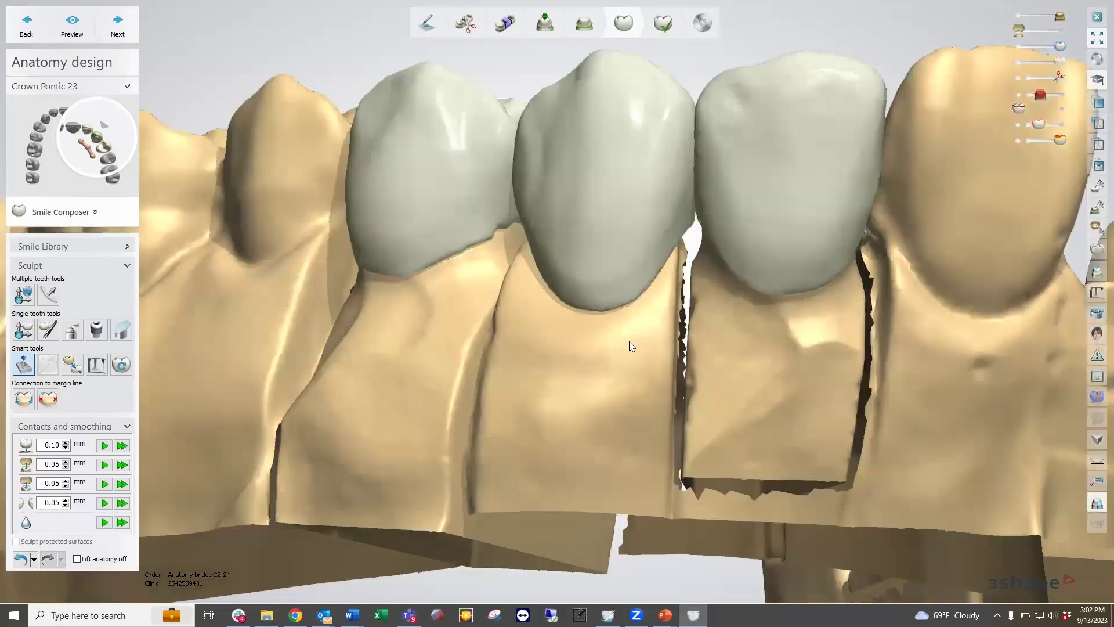
Hide the jaw model and turn the bridge to expose the underside of pontic 23.
left_click(1019, 18)
right_click_drag(721, 273, 736, 141)
right_click_drag(676, 294, 525, 254)
right_click_drag(671, 279, 452, 302)
Smooth the palatal edge of pontic 23's base with the Wax knife at a 1.88 mm radius.
left_click(72, 329)
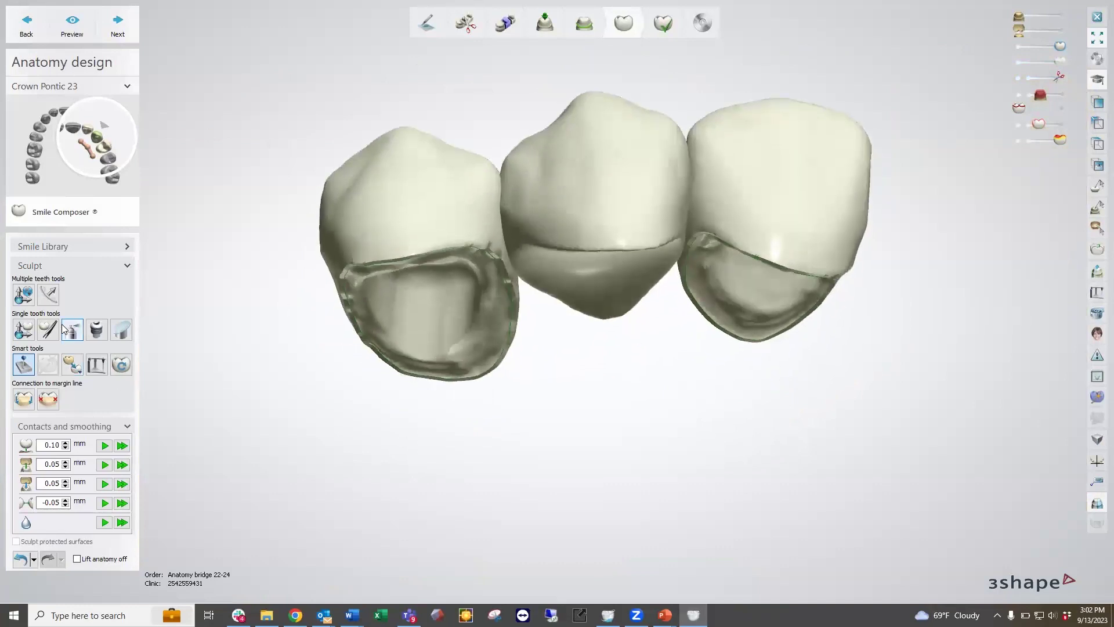
mouse_move(633, 355)
right_mouse_down()
mouse_move(651, 358)
mouse_move(624, 337)
right_mouse_up()
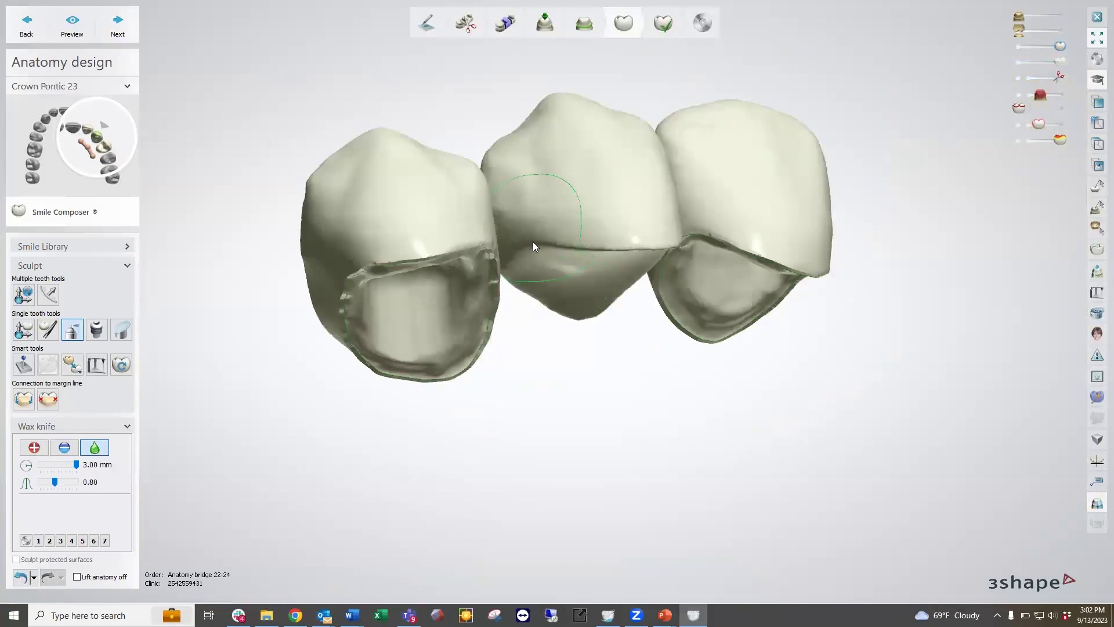
scroll(544, 243, "down", 3, "shift")
scroll(544, 242, "down", 1, "shift")
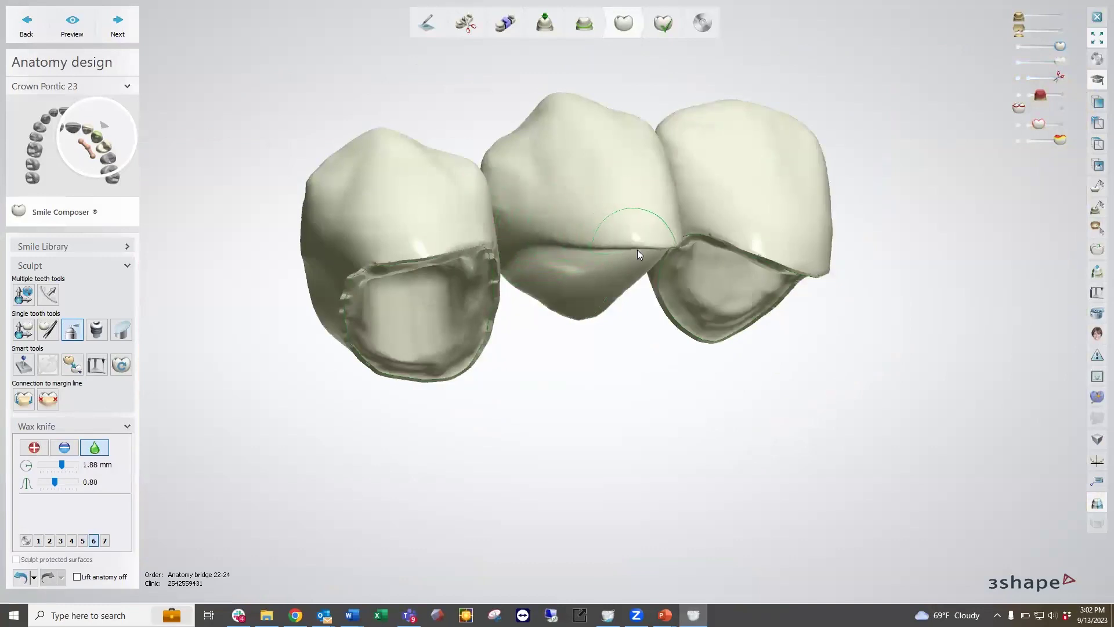
right_click_drag(637, 249, 591, 251)
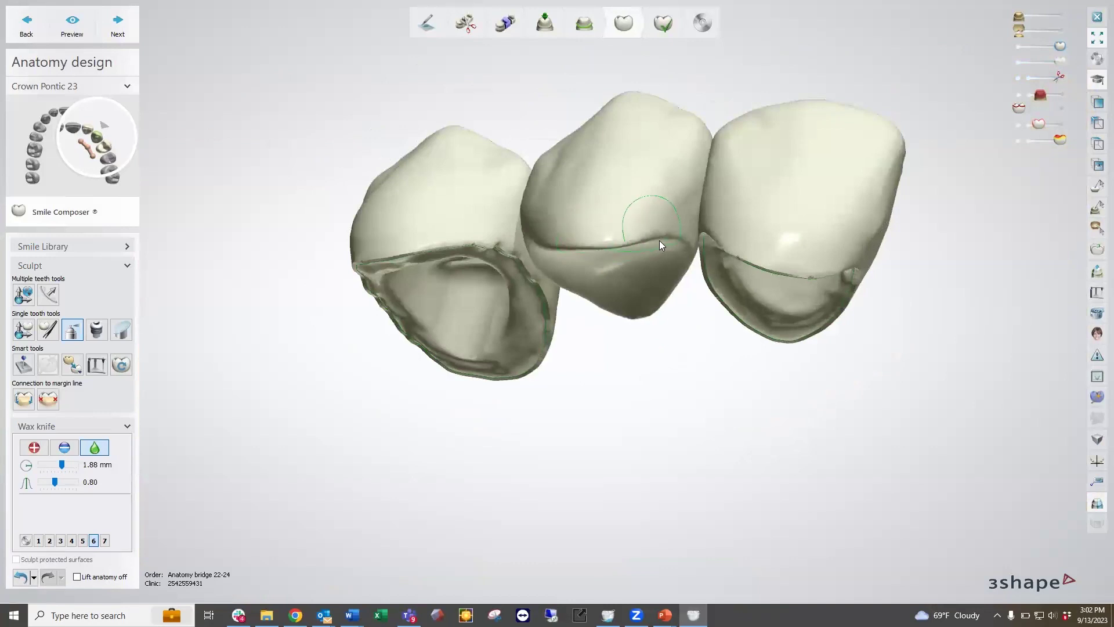
right_click_drag(668, 255, 664, 207)
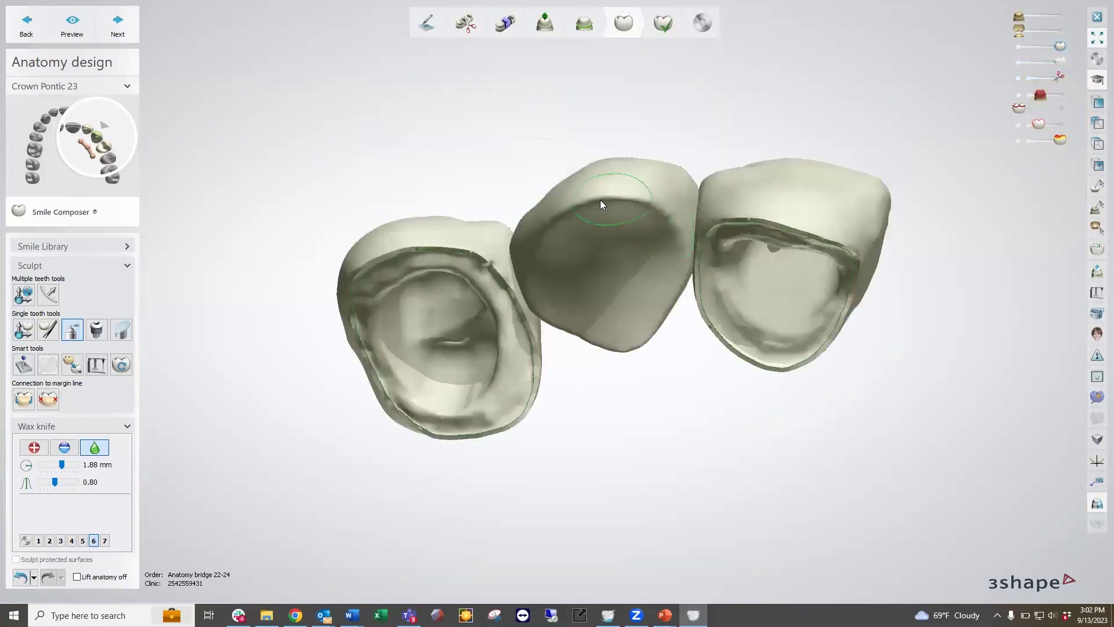
right_click_drag(531, 231, 579, 140)
right_click_drag(519, 196, 527, 209)
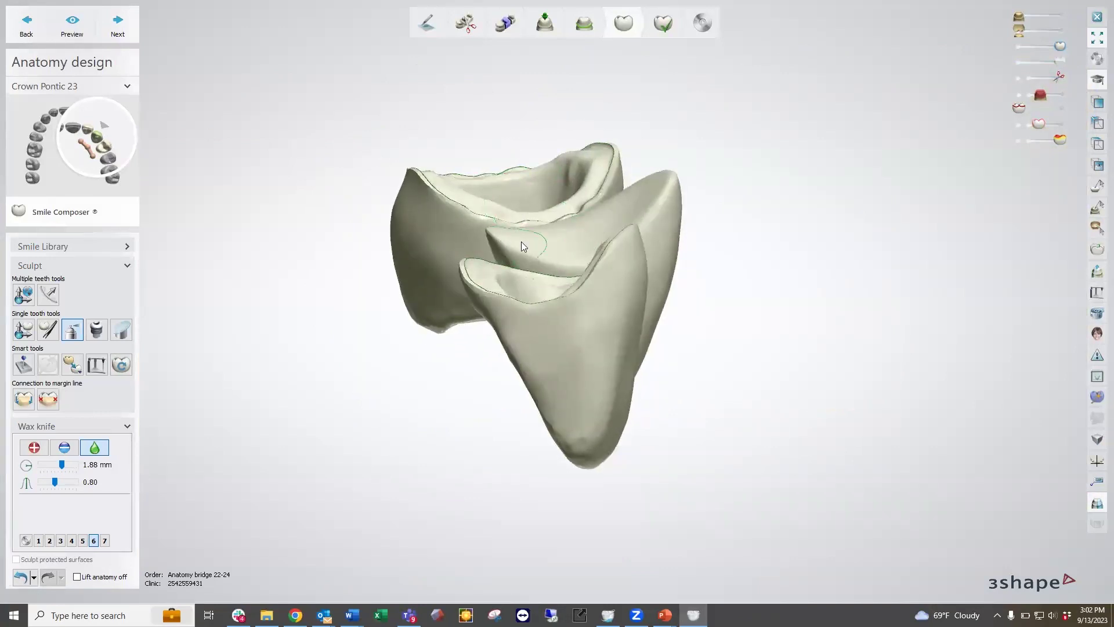
Smooth the narrow pointed edge of pontic 23's base with the Wax knife at a 0.48 mm radius.
scroll(503, 241, "up", 5)
scroll(502, 241, "up", 2)
scroll(497, 232, "down", 7, "ctrl")
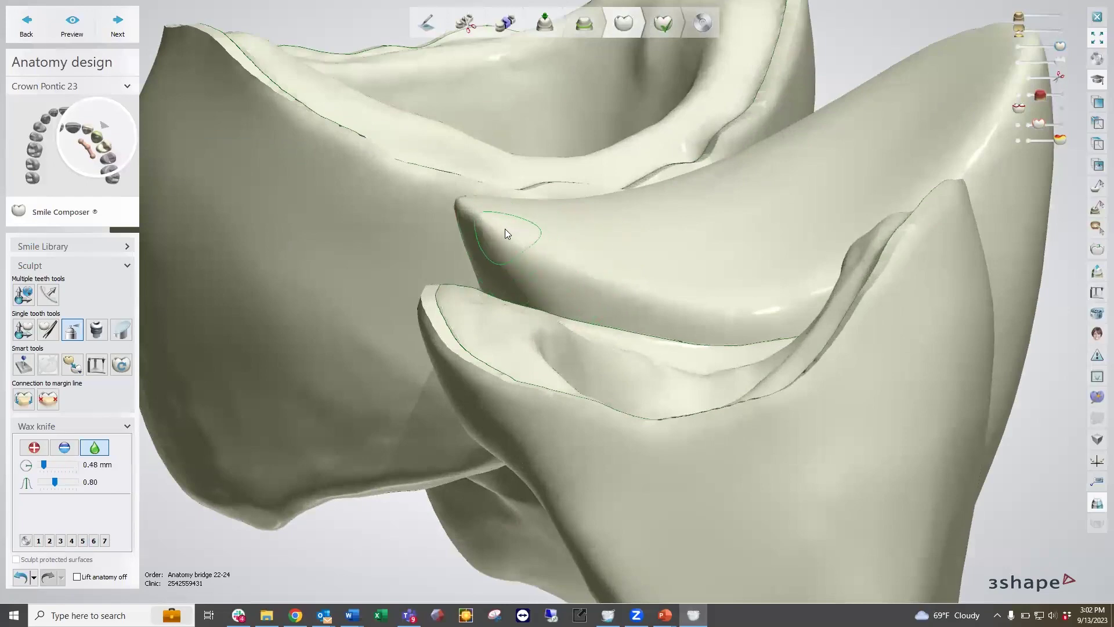
right_click_drag(495, 223, 566, 249)
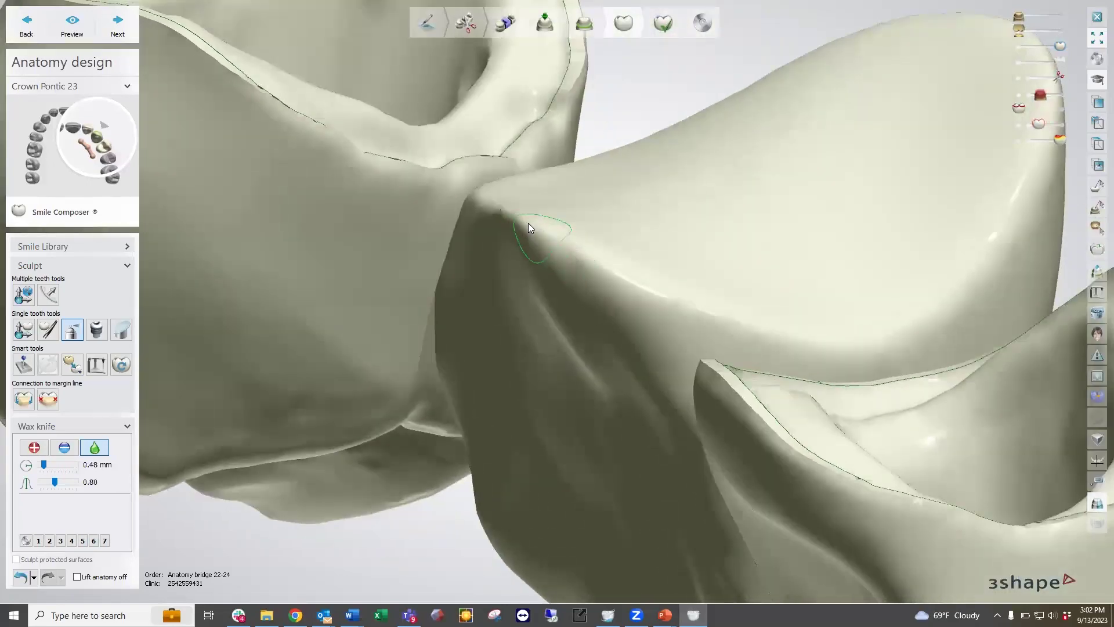
mouse_move(517, 214)
left_mouse_down()
mouse_move(484, 198)
mouse_move(622, 279)
left_mouse_up()
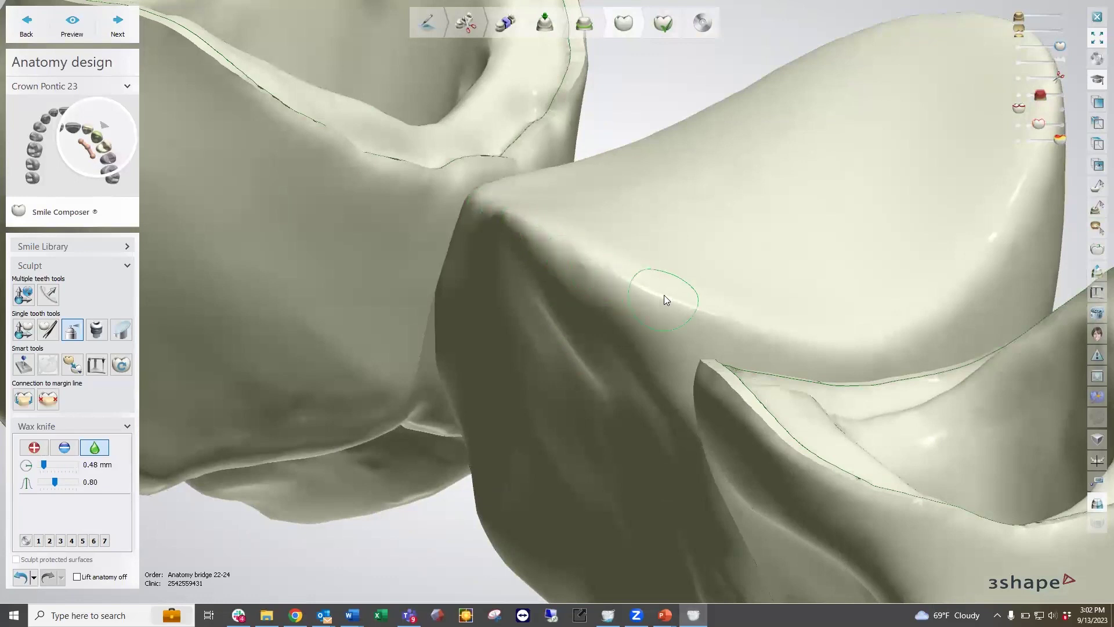
Blend the edge of pontic 23's base with the Wax knife at a 1.04 mm radius and check its outline all around.
scroll(663, 295, "up", 5, "ctrl")
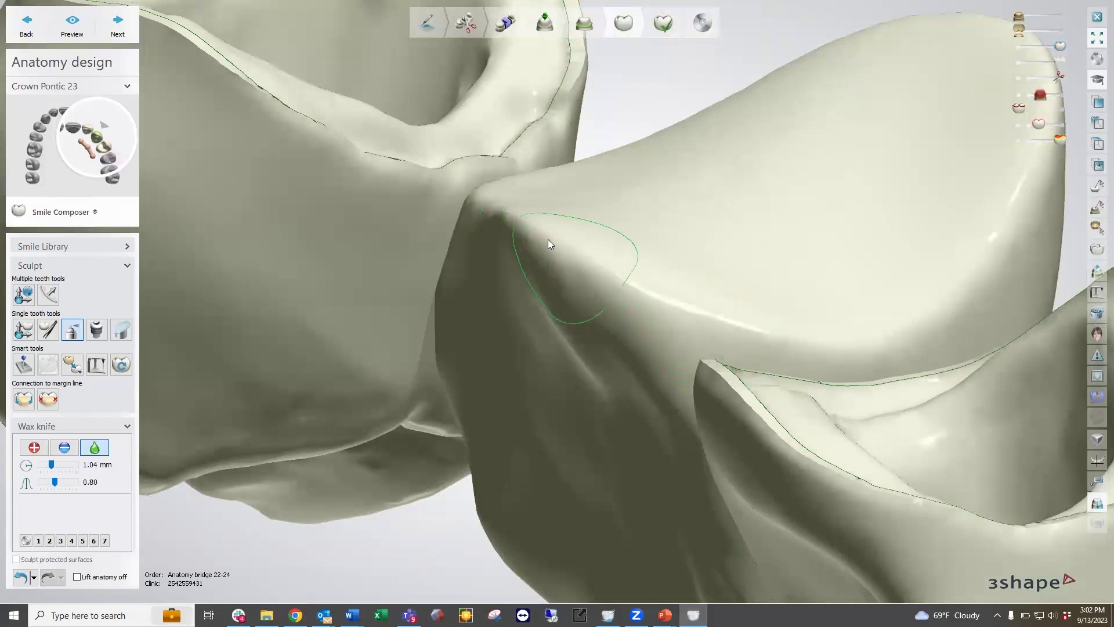
right_click_drag(582, 263, 639, 263)
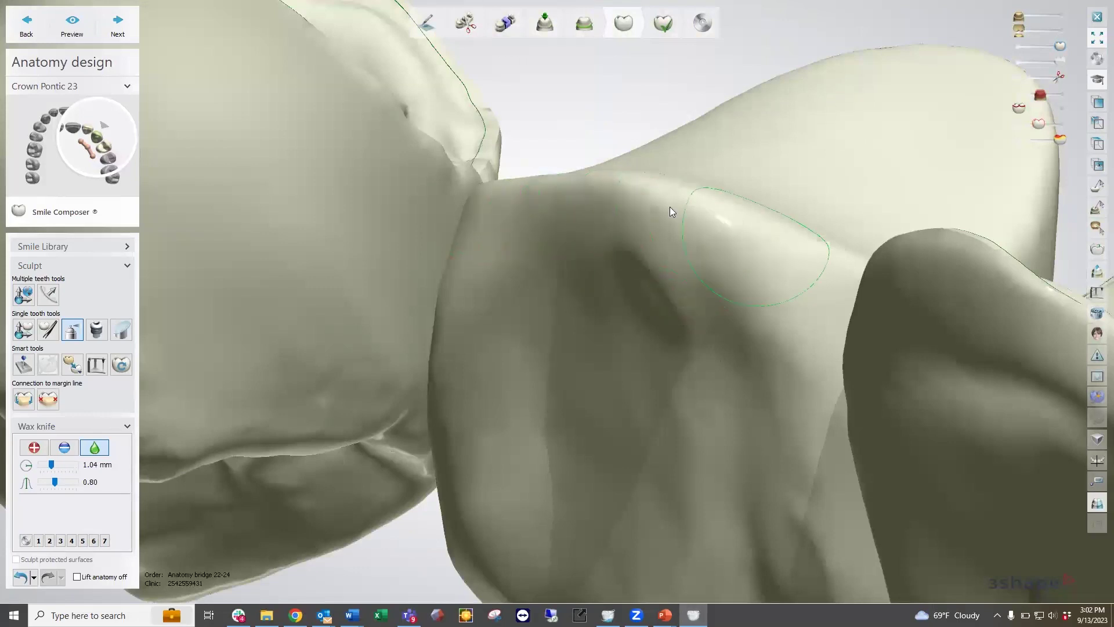
scroll(700, 244, "down", 5)
right_click_drag(700, 244, 653, 324)
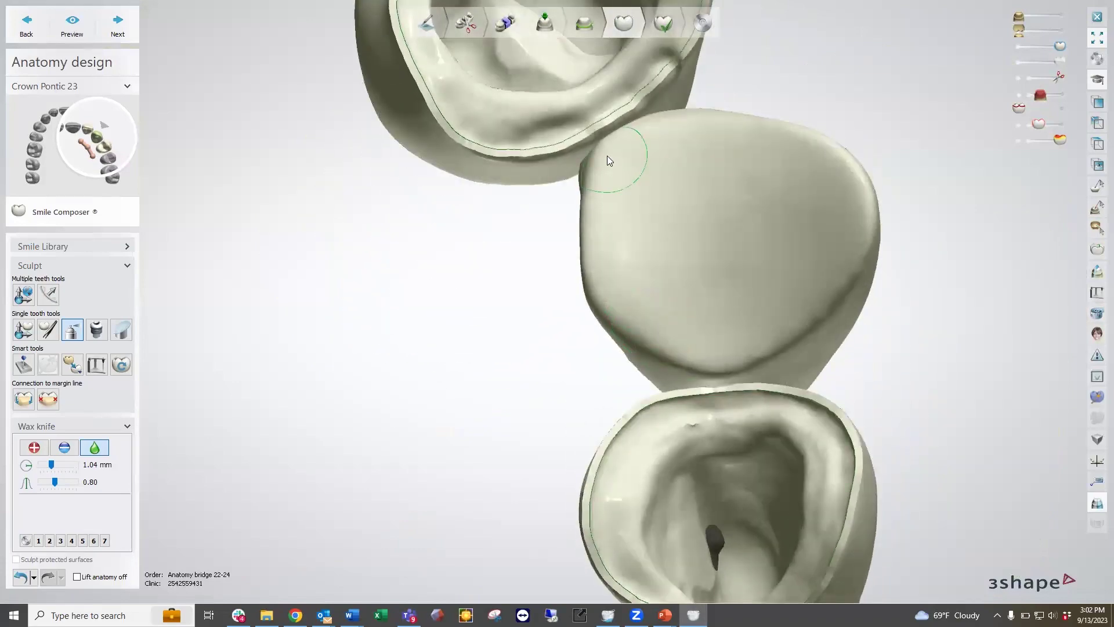
scroll(713, 144, "down", 3)
right_click_drag(713, 144, 796, 306)
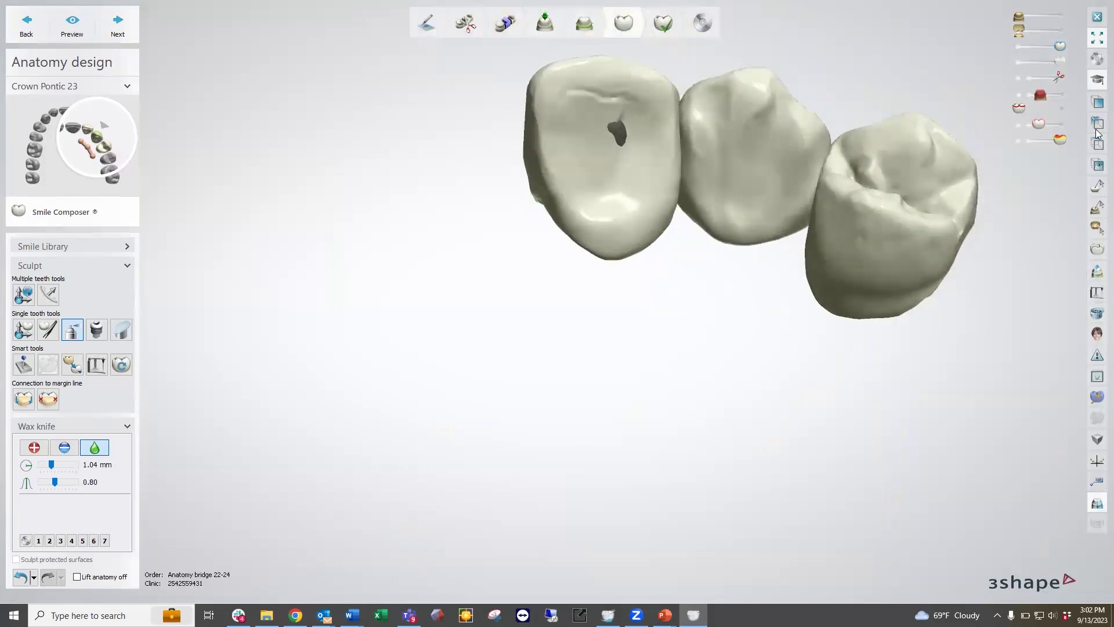
Morph crown 22's palatal surface outward at 3.15 mm to cover the red minimum-thickness area, and smooth it at a 2.16 mm radius.
left_click(1018, 95)
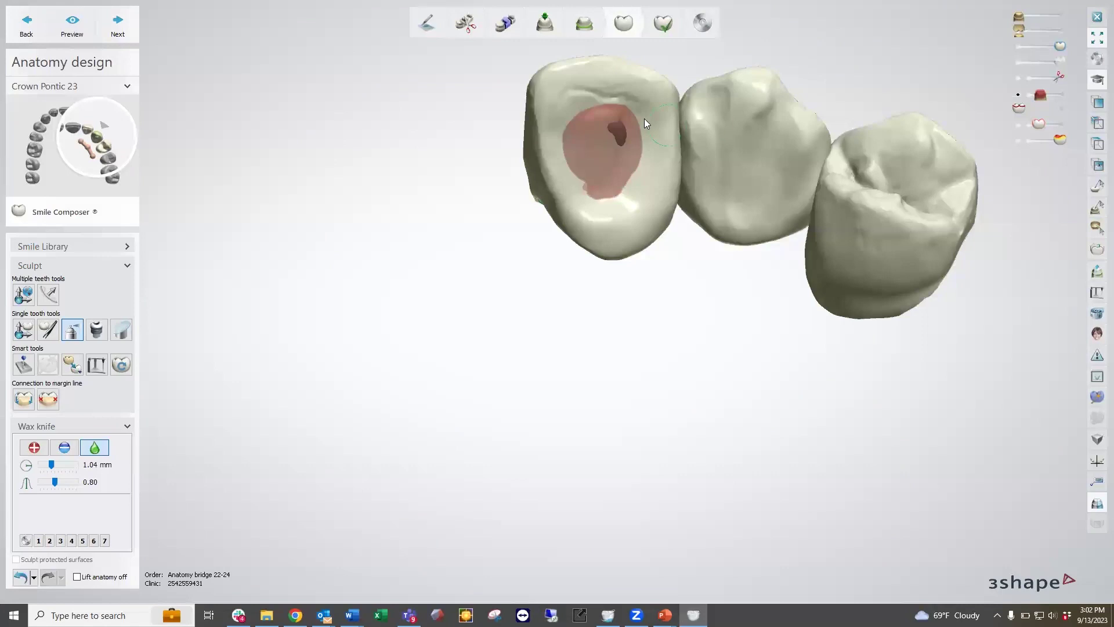
left_click(48, 329)
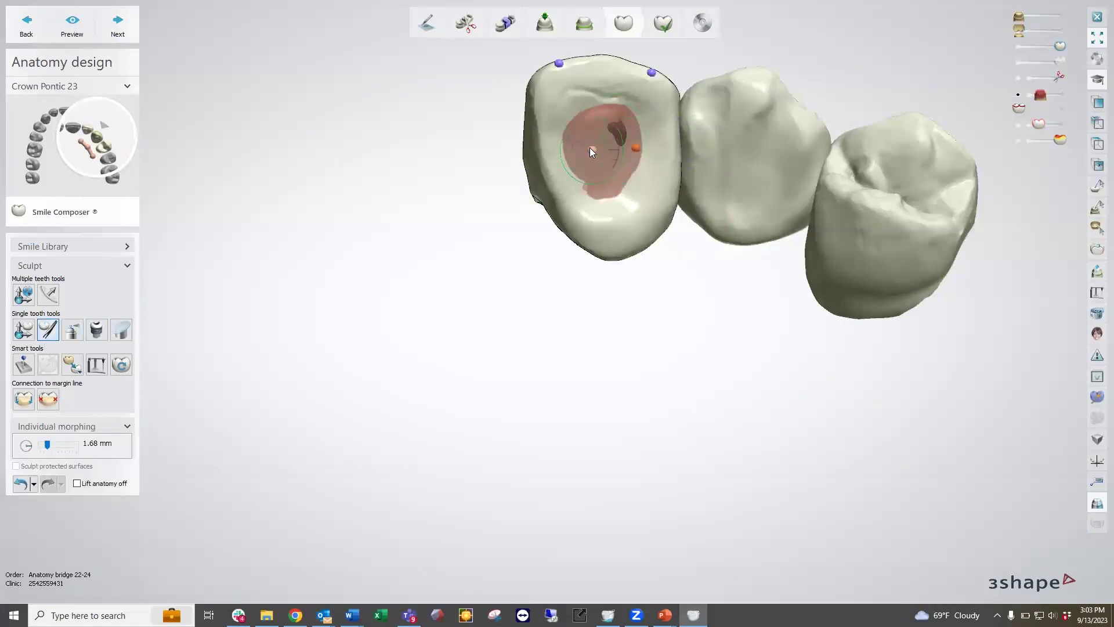
scroll(598, 148, "up", 7, "shift")
mouse_move(608, 151)
left_mouse_down()
mouse_move(601, 118)
mouse_move(627, 140)
left_mouse_up()
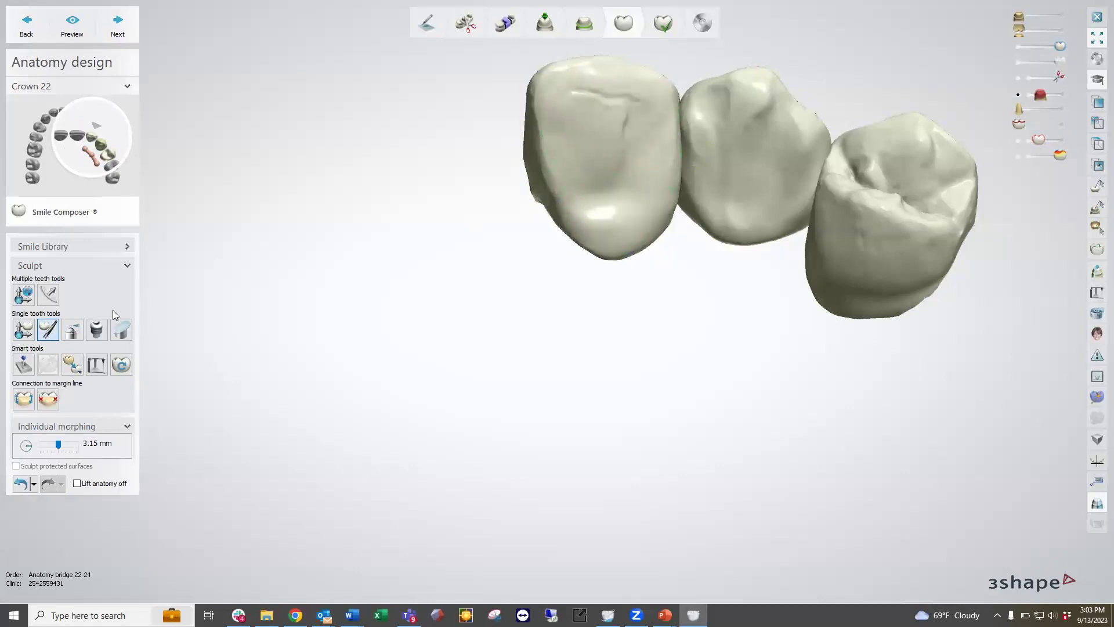
left_click(72, 330)
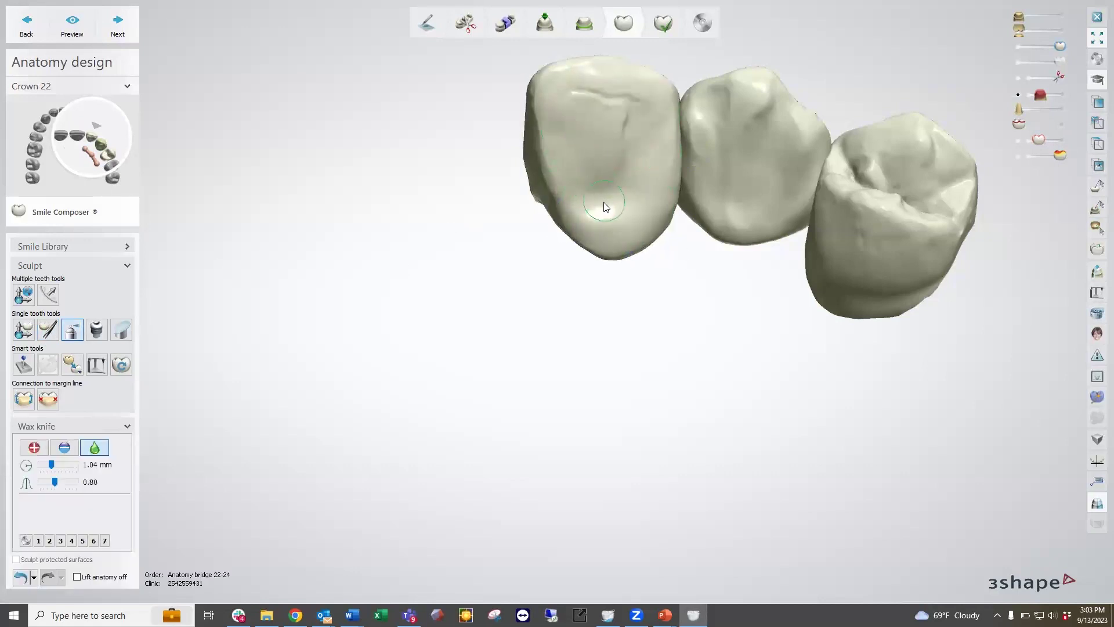
left_click_drag(603, 153, 648, 141)
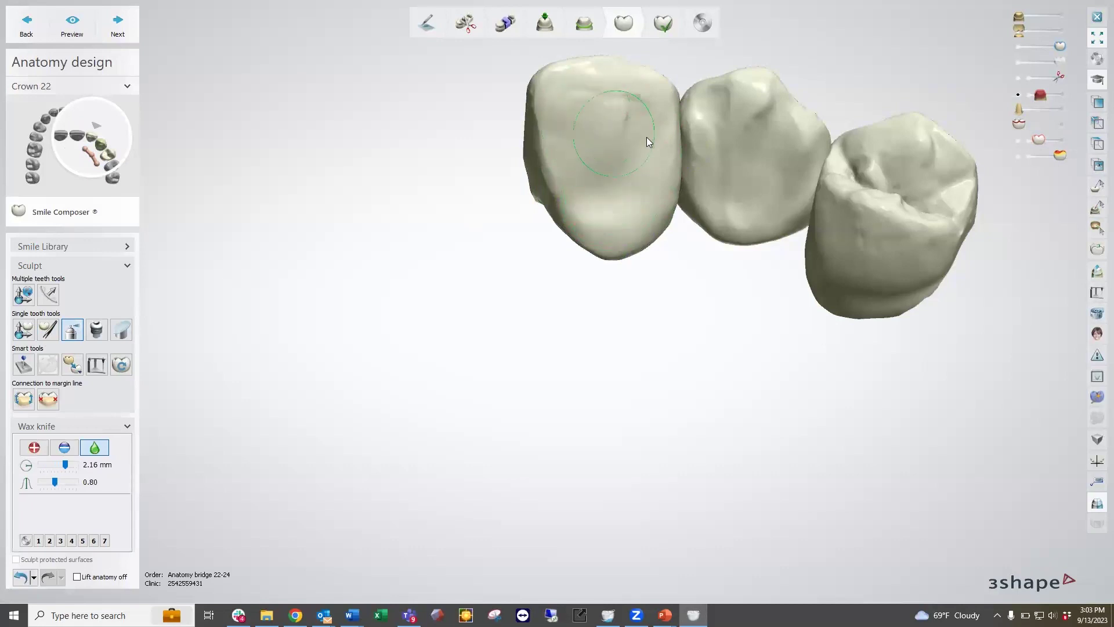
Sculpt crown 22's palatal surface around the central concavity with the Wax knife at a 0.76 mm radius and 55.0 µm.
left_click(48, 329)
left_click(80, 335)
left_click(65, 447)
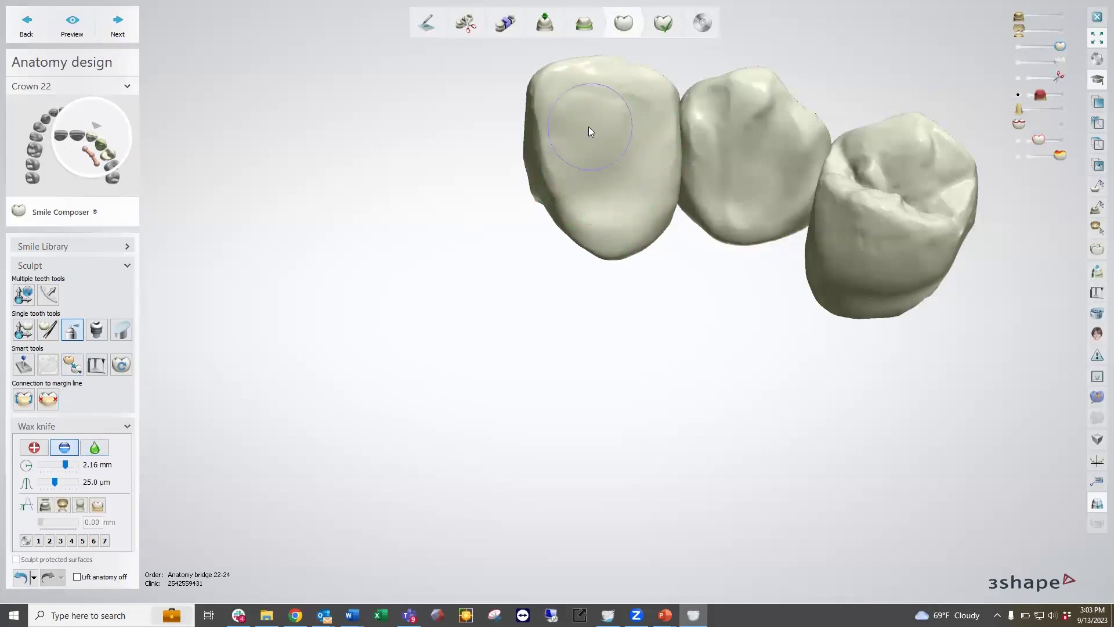
scroll(578, 120, "down", 7, "ctrl")
scroll(559, 102, "up", 6, "shift")
scroll(641, 158, "up", 2, "shift")
left_click_drag(648, 155, 670, 132)
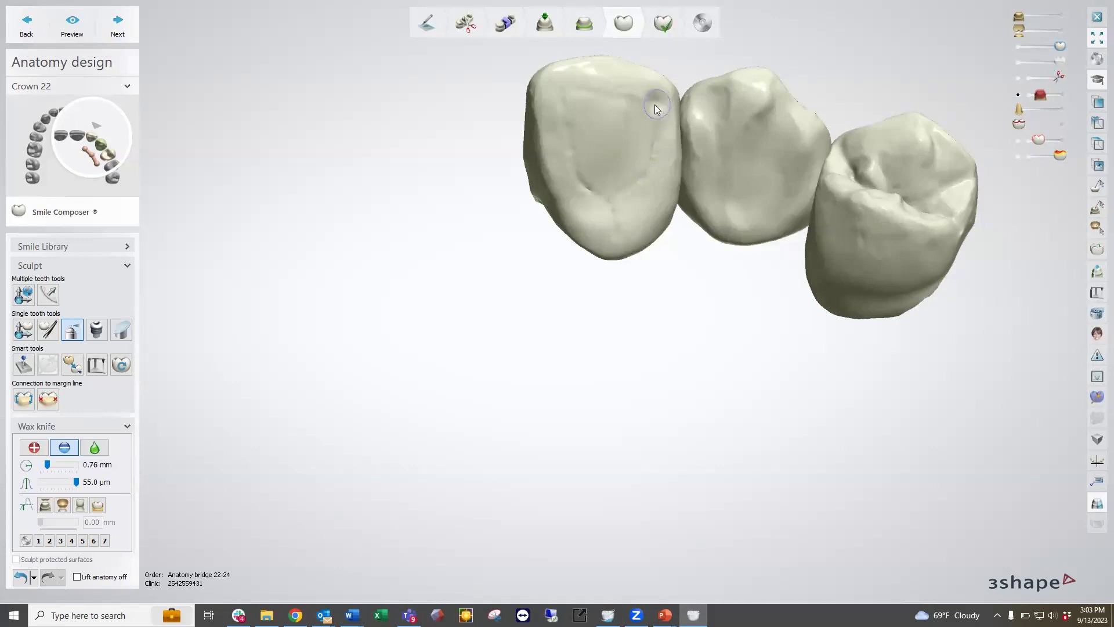
Undo the last palatal stroke on crown 22, try another at 35.0 µm and undo that one too.
key("ctrl+z")
scroll(649, 119, "down", 2, "ctrl")
left_click_drag(652, 149, 652, 161)
key("ctrl+z")
scroll(672, 140, "down", 1)
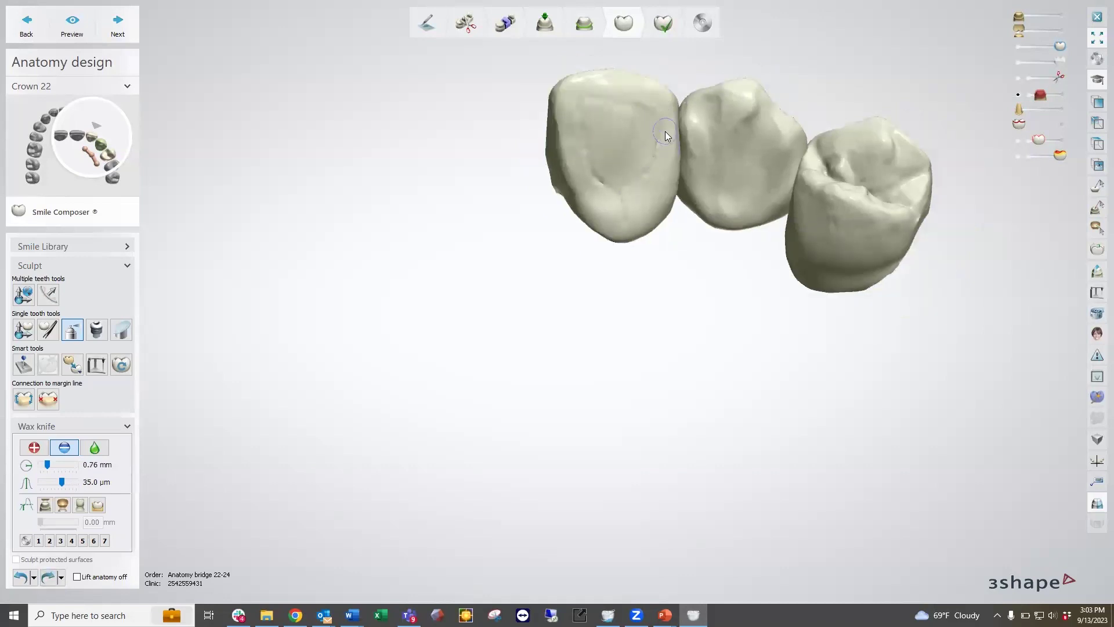
Refine the lower palatal contour of crown 22 with light Wax knife strokes at 5.0 and 10.0 µm, using a 0.76 mm radius.
scroll(665, 131, "up", 2)
scroll(658, 114, "down", 1, "ctrl")
scroll(658, 114, "down", 2, "ctrl")
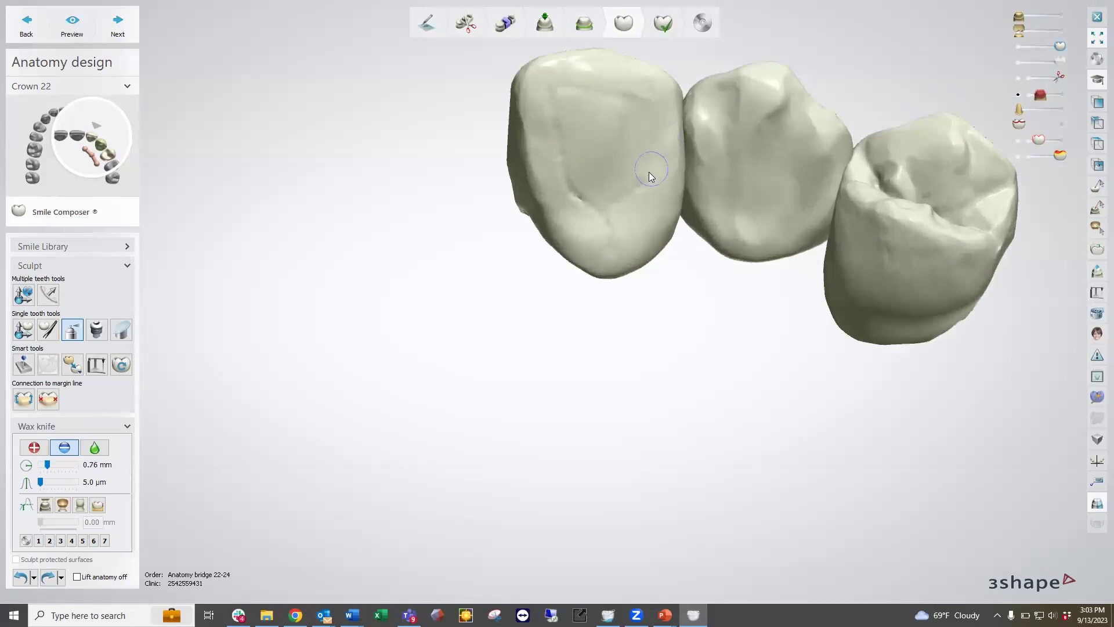
left_click_drag(631, 189, 610, 239)
scroll(629, 232, "up", 1, "ctrl")
mouse_move(645, 176)
left_mouse_down()
mouse_move(609, 212)
mouse_move(608, 232)
left_mouse_up()
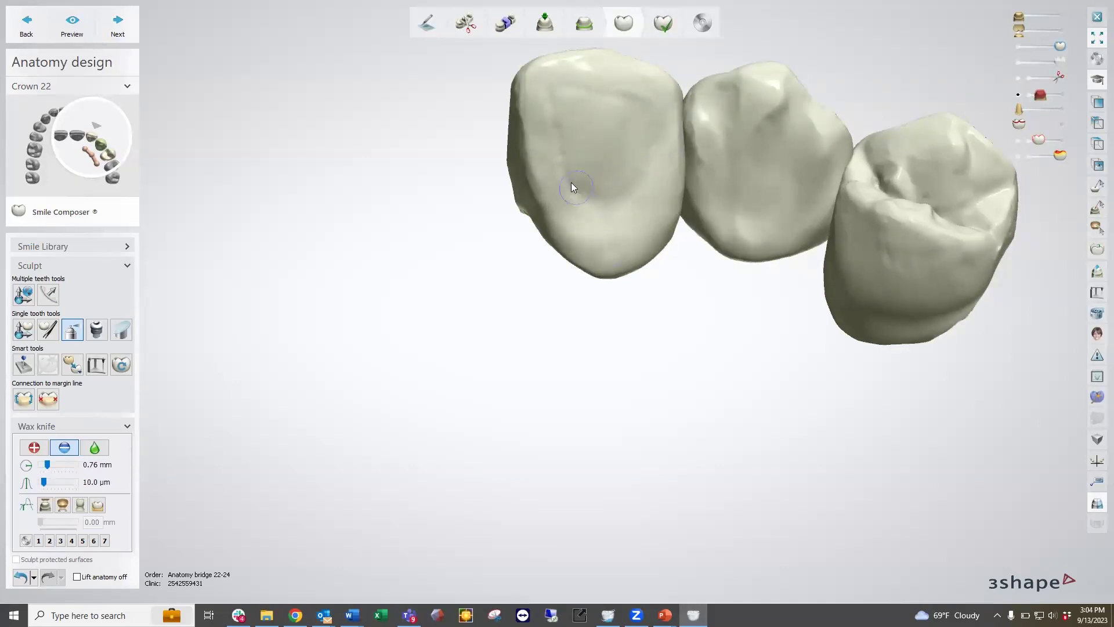
Examine the palatal and biting surfaces of crown 22, pontic 23 and crown 24 from several angles.
right_click_drag(553, 92, 801, 237)
scroll(801, 235, "up", 5)
middle_click_drag(801, 236, 603, 276)
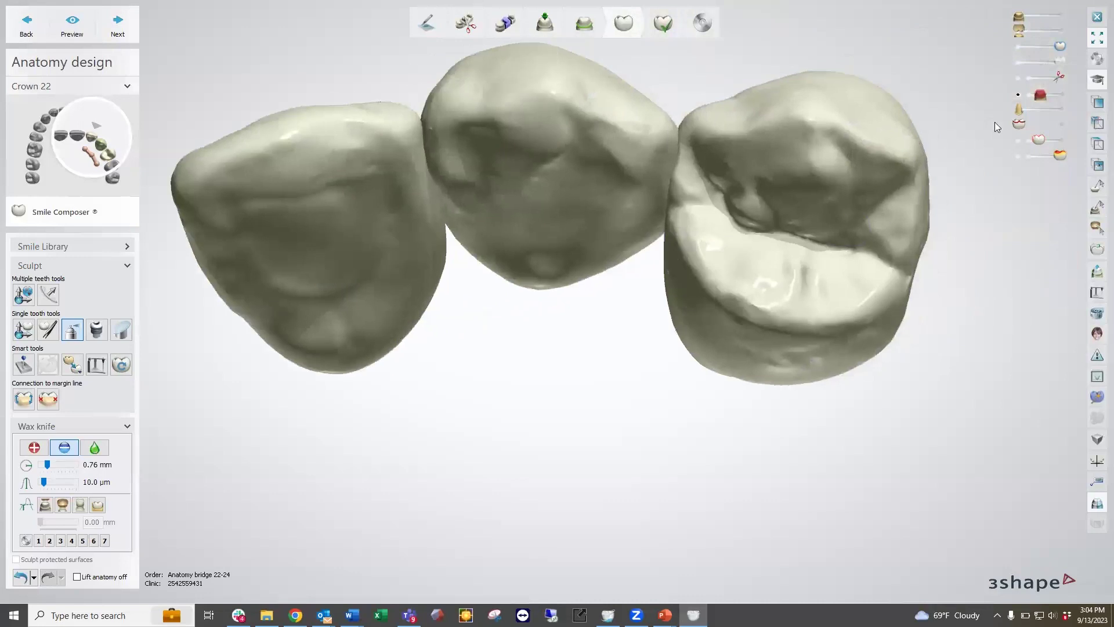
right_click_drag(993, 79, 865, 157)
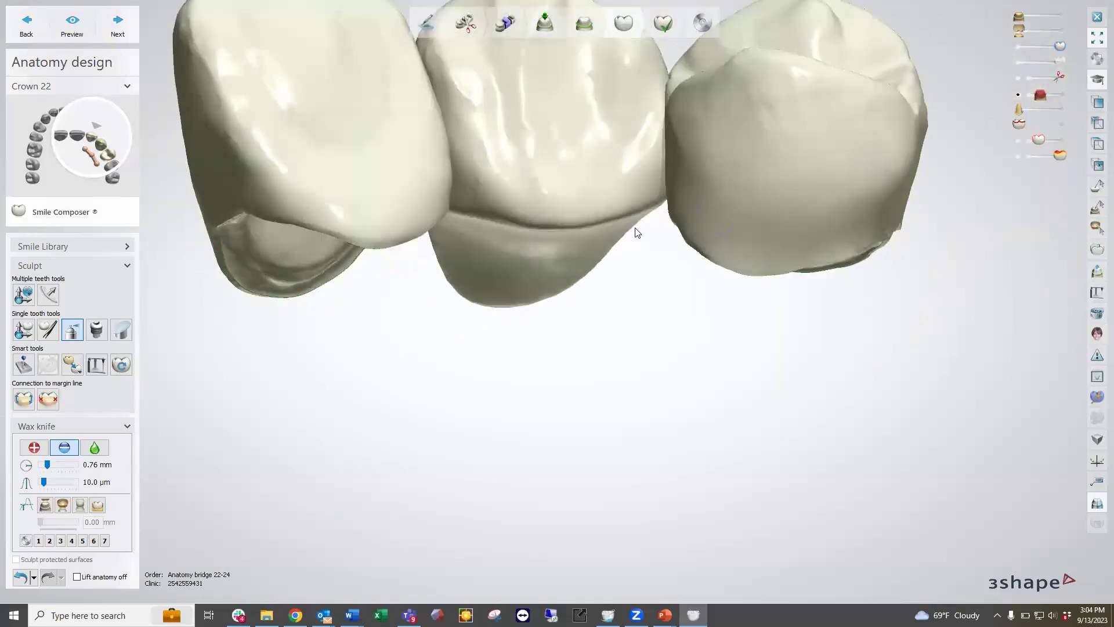
scroll(635, 228, "down", 2)
right_click_drag(618, 214, 603, 242)
scroll(480, 141, "up", 3)
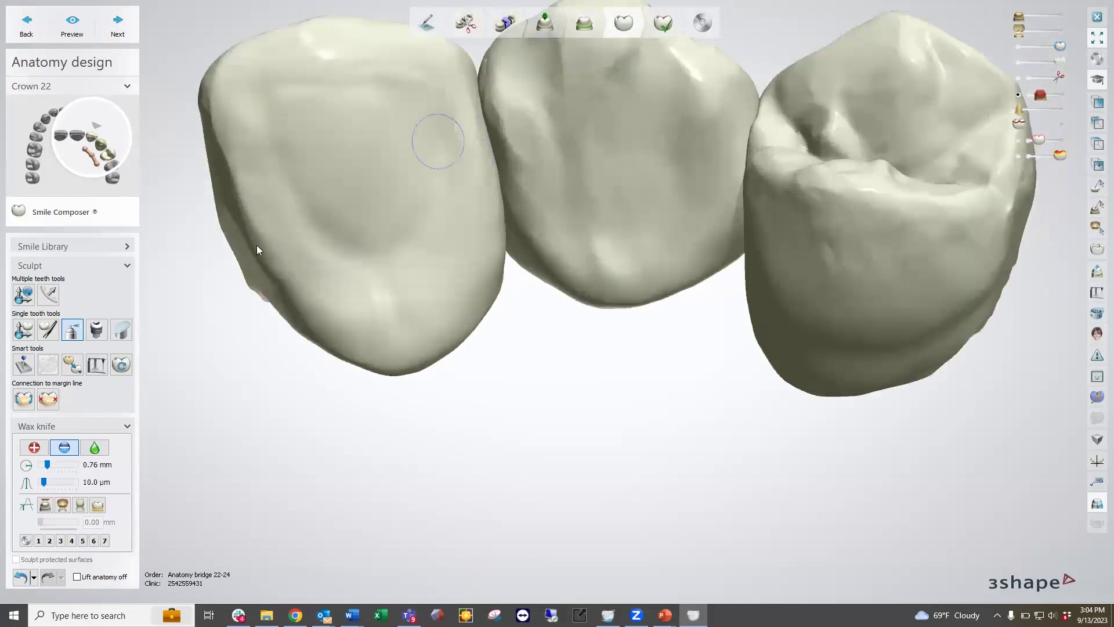
Smooth the palatal edge of pontic 23 beside crown 22 with the Wax knife at a 1.60 mm radius and 0.20 strength.
left_click(95, 448)
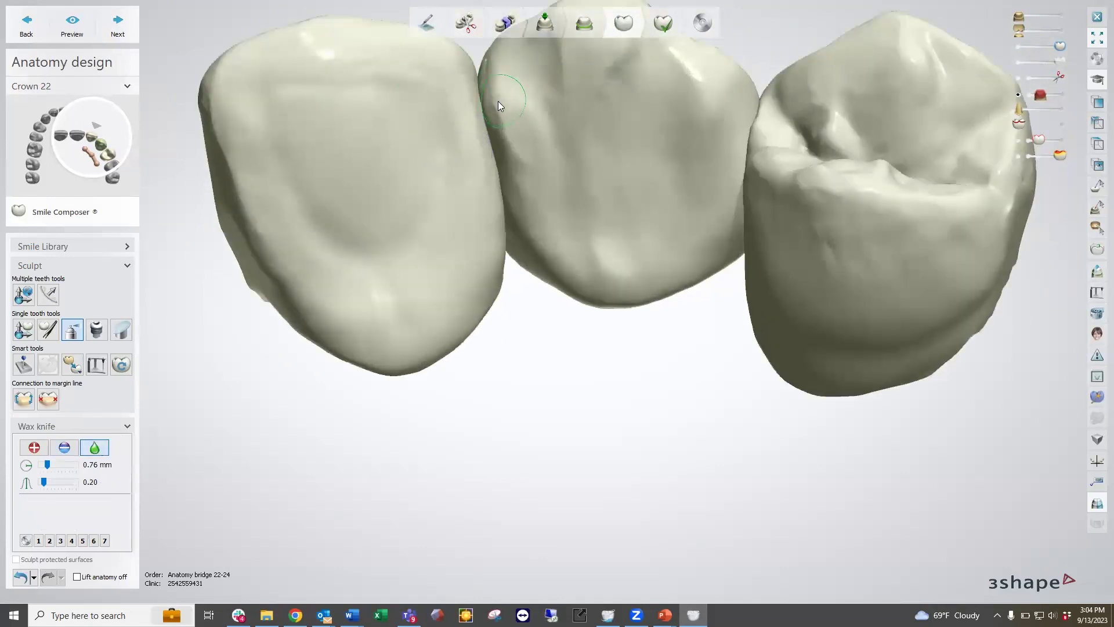
scroll(497, 100, "up", 4, "shift")
mouse_move(501, 113)
left_mouse_down()
mouse_move(525, 203)
mouse_move(500, 100)
left_mouse_up()
right_click_drag(500, 100, 587, 88)
mouse_move(669, 171)
right_mouse_down()
mouse_move(783, 185)
mouse_move(806, 290)
mouse_move(724, 196)
mouse_move(756, 126)
mouse_move(492, 93)
mouse_move(498, 85)
right_mouse_up()
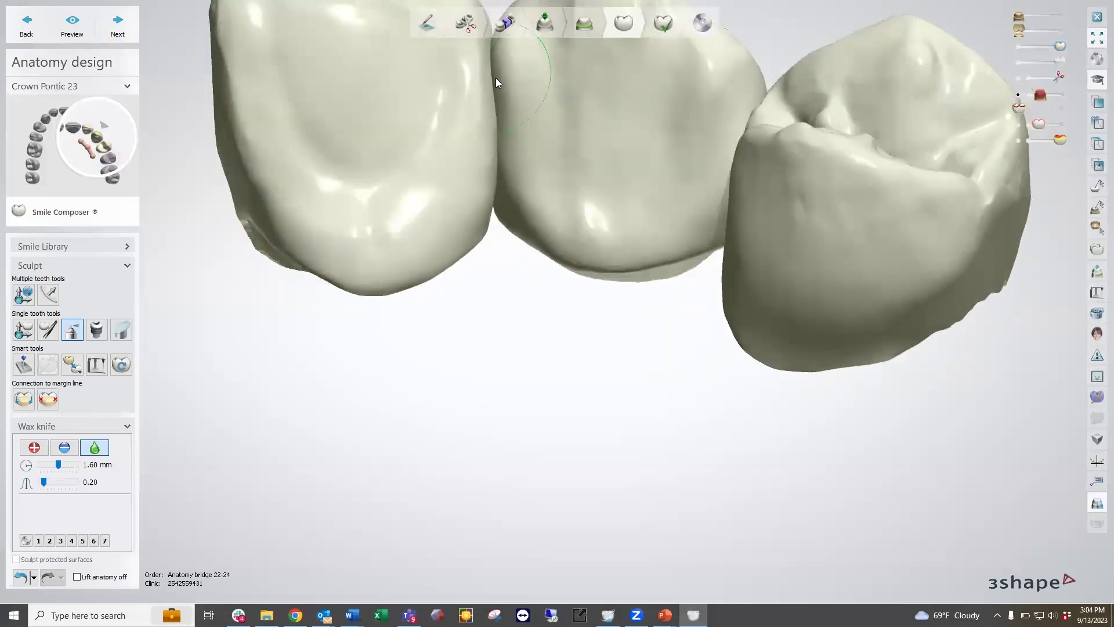
right_click_drag(541, 137, 506, 227)
right_click_drag(725, 281, 736, 197)
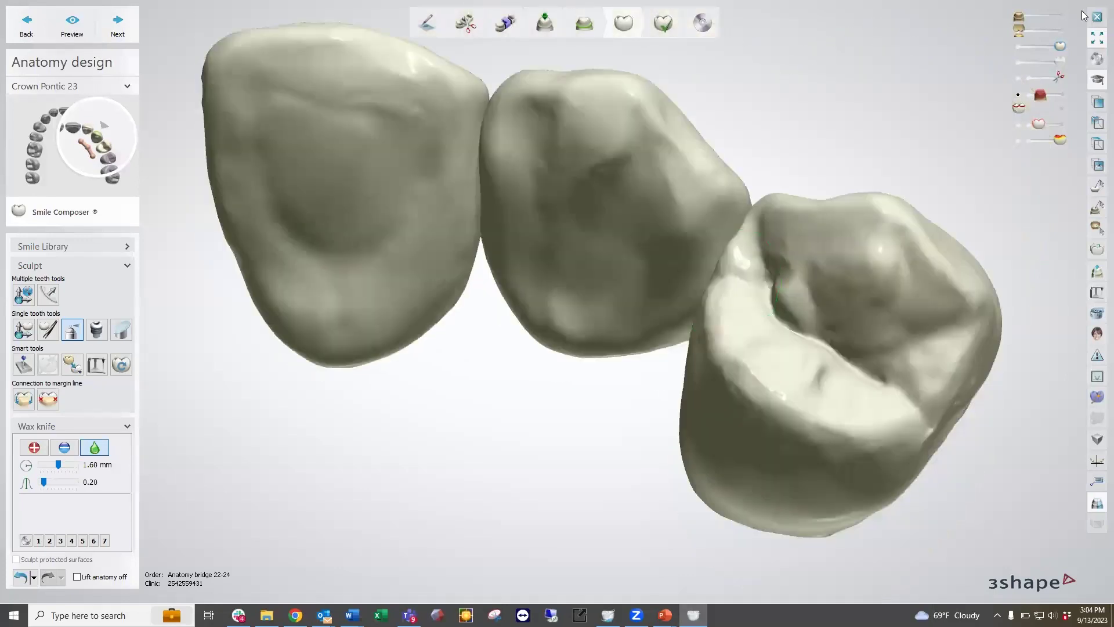
scroll(422, 133, "down", 3)
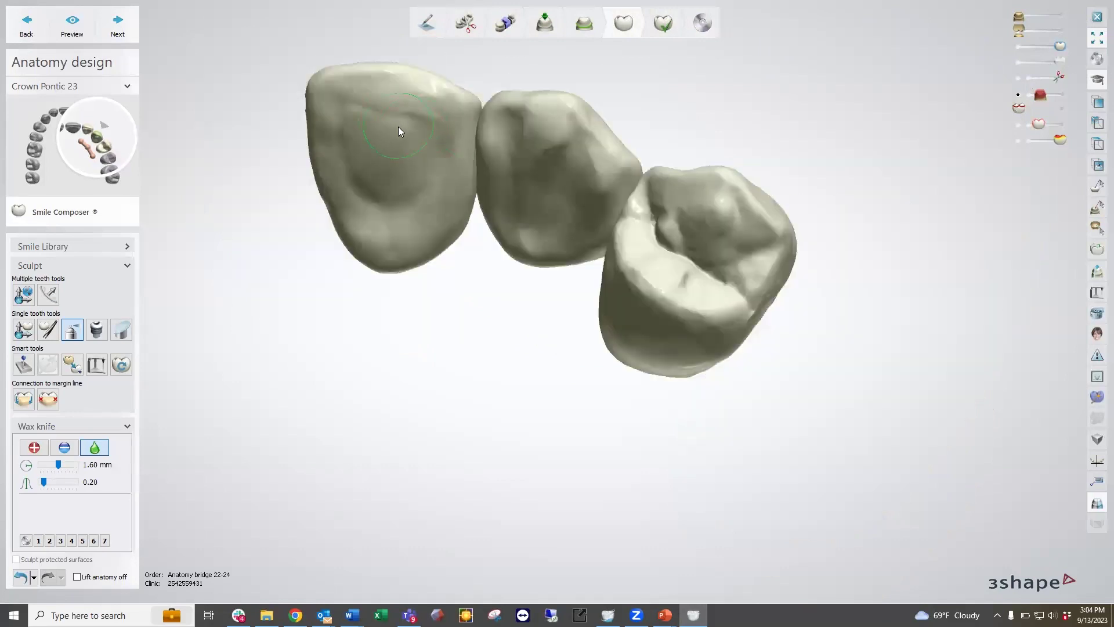
Make crown 22 active, leave the Wax knife's smoothing mode for the 10.0 µm sculpting mode, and enter a negative offset for its model-distance option.
left_click(99, 132)
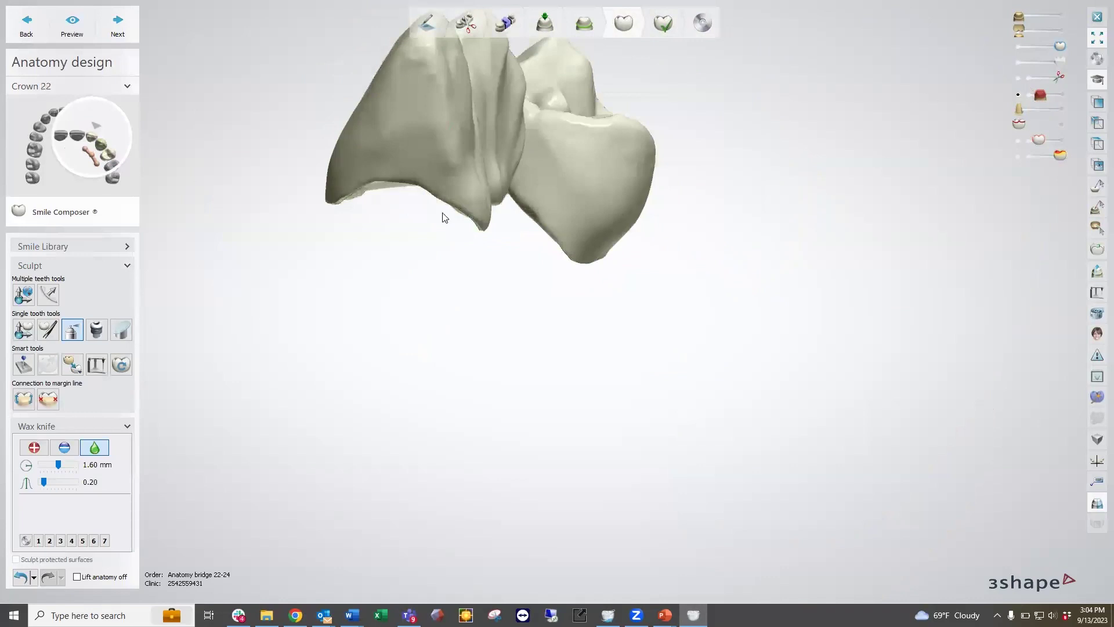
left_click(74, 332)
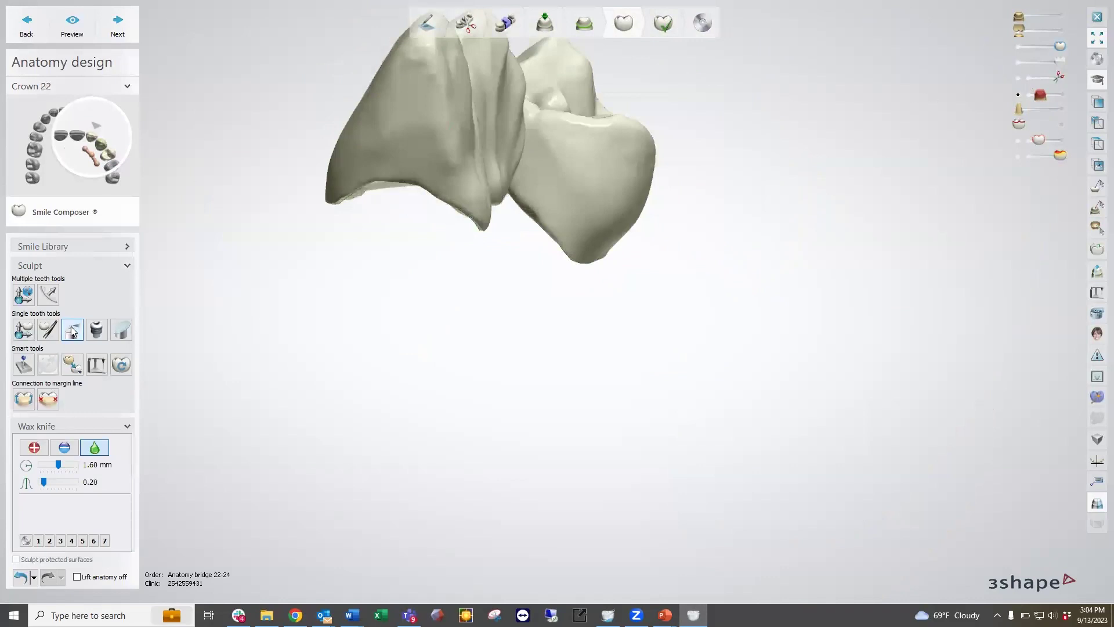
left_click(65, 448)
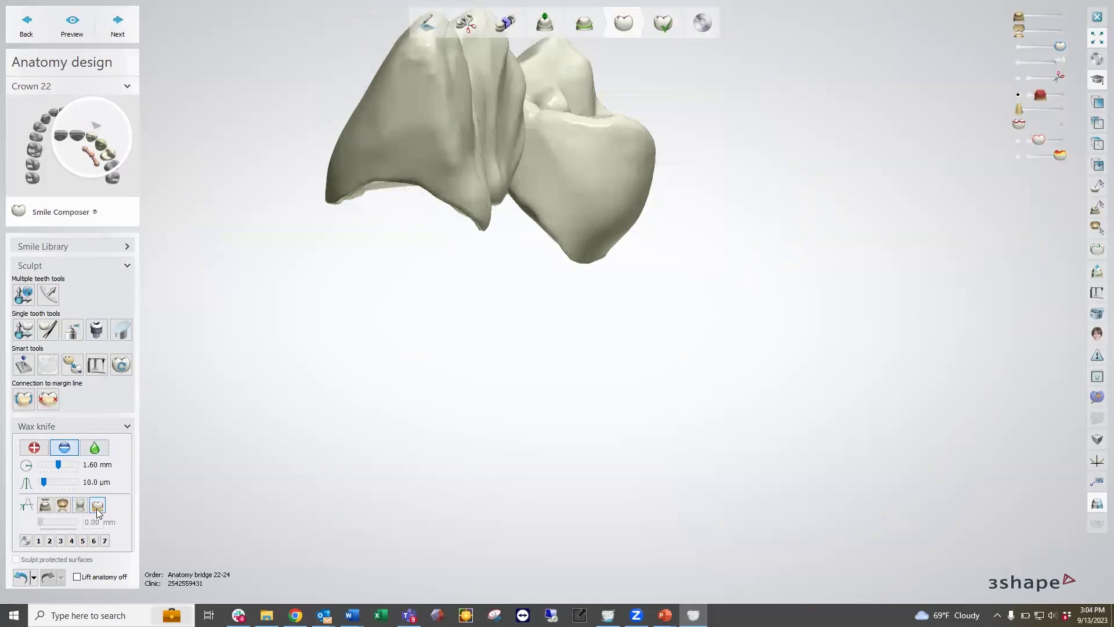
left_click(98, 506)
left_click(86, 522)
type("-")
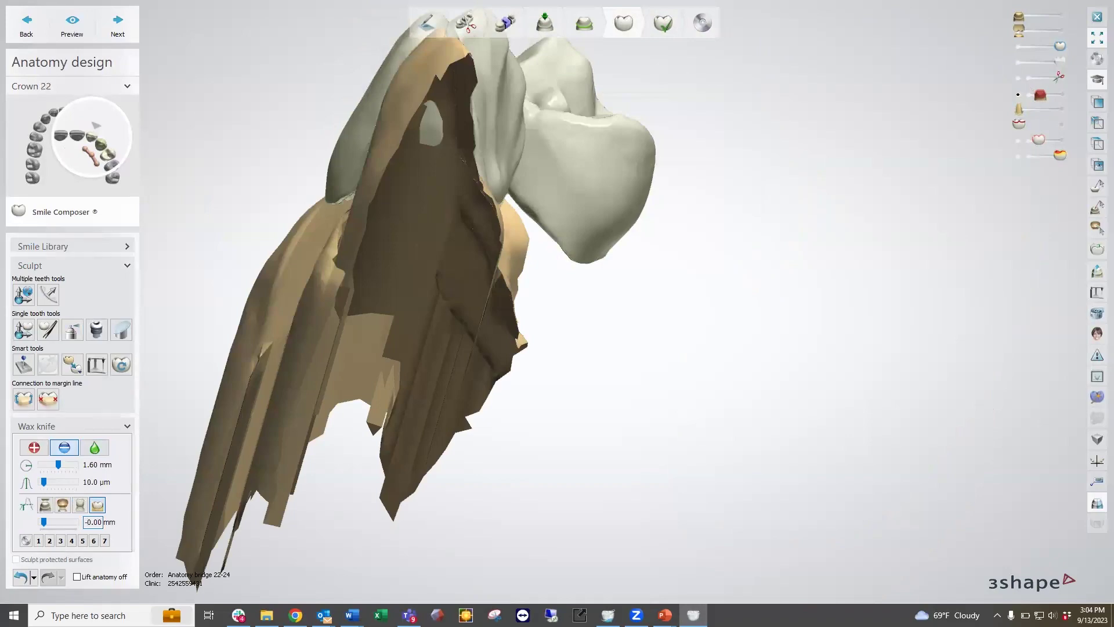
type("5")
key("Return")
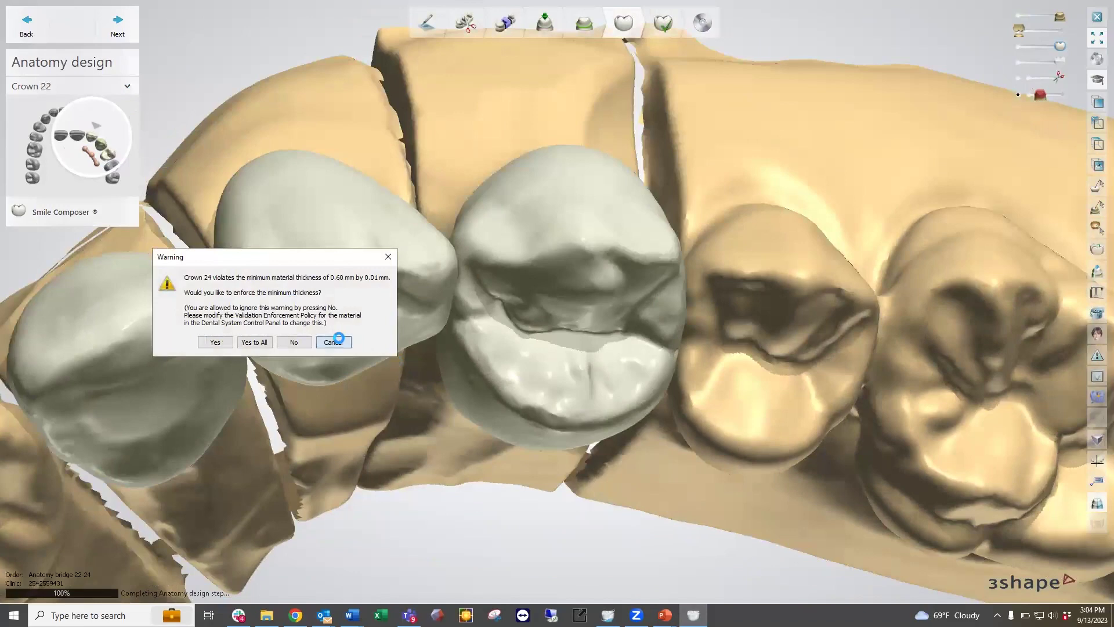
Cancel the minimum-thickness enforcement for crown 24, dismiss the error, and return to sculpting crown 22.
left_click(336, 341)
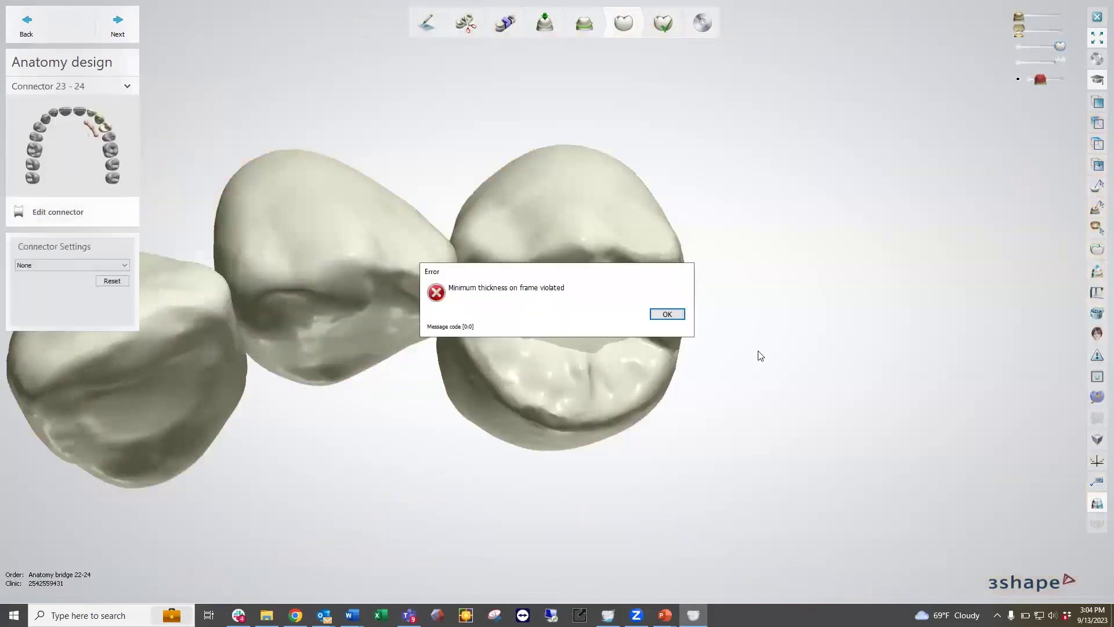
left_click(667, 314)
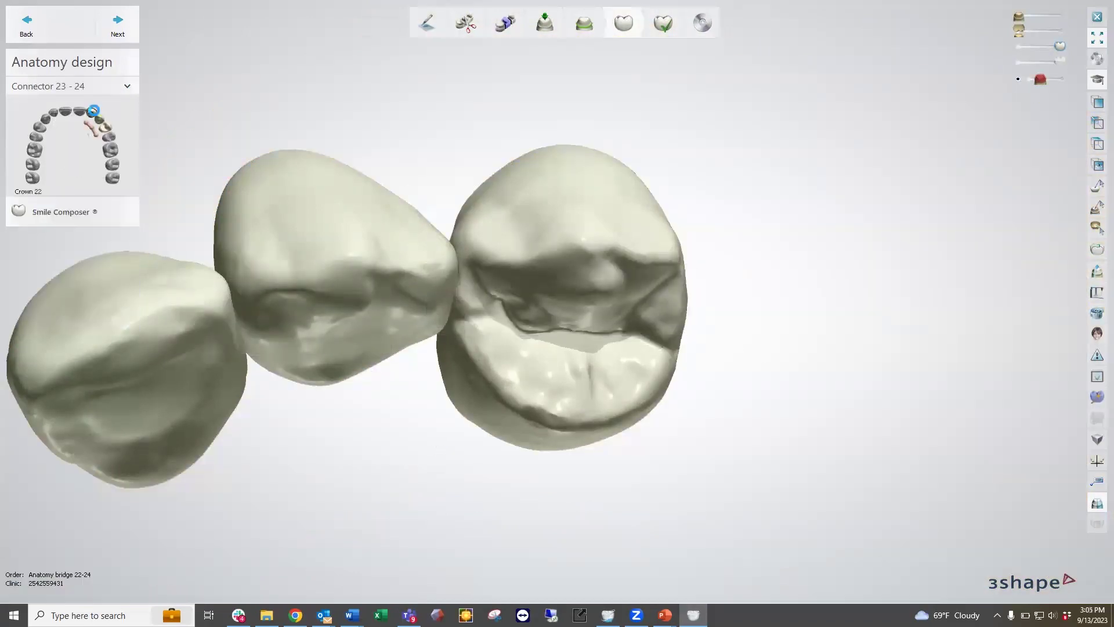
right_click_drag(390, 350, 389, 262)
mouse_move(551, 295)
right_mouse_down()
mouse_move(474, 299)
mouse_move(719, 331)
right_mouse_up()
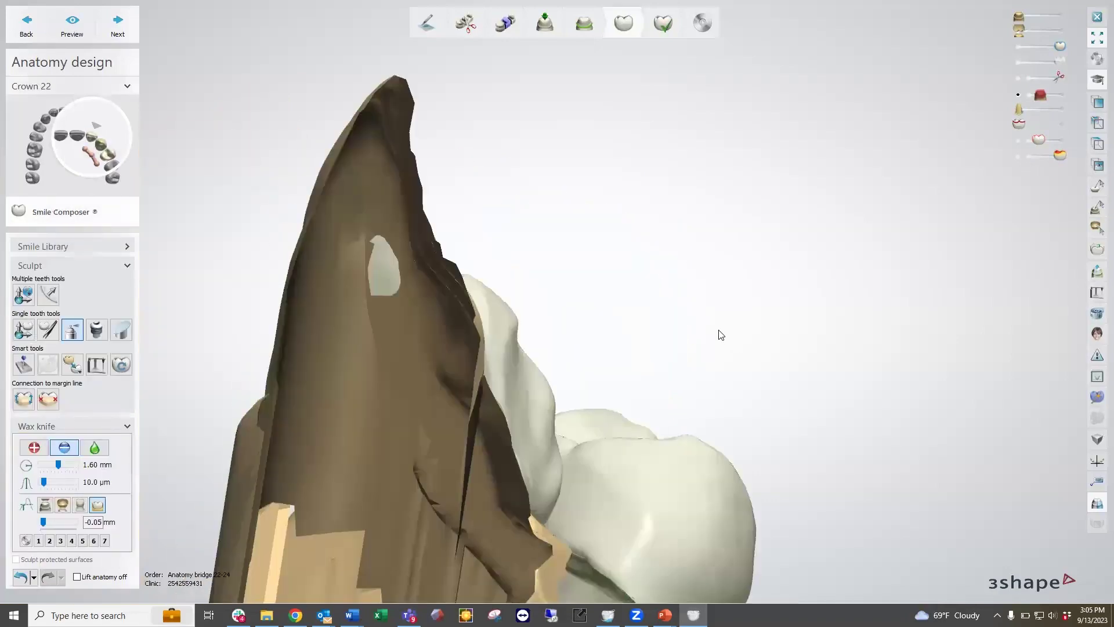
Shape crown 22's contact with the neighbouring model tooth using the Wax knife at 1.60 mm, 10.0 µm and a -0.05 mm model distance.
right_click_drag(360, 376, 482, 373)
left_click(34, 447)
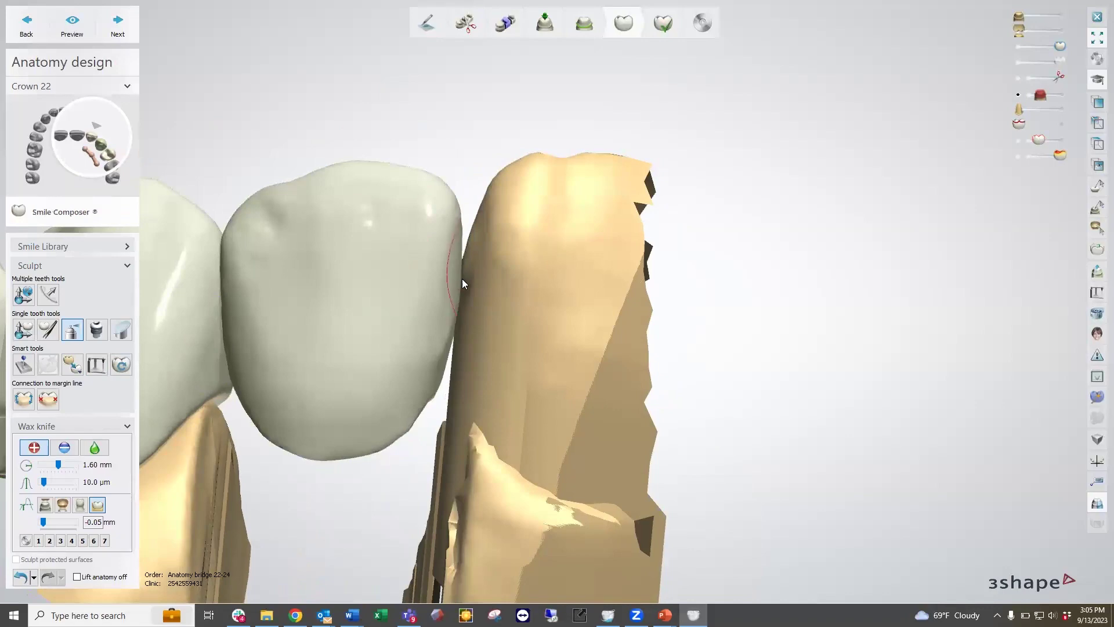
right_click_drag(410, 341, 387, 326)
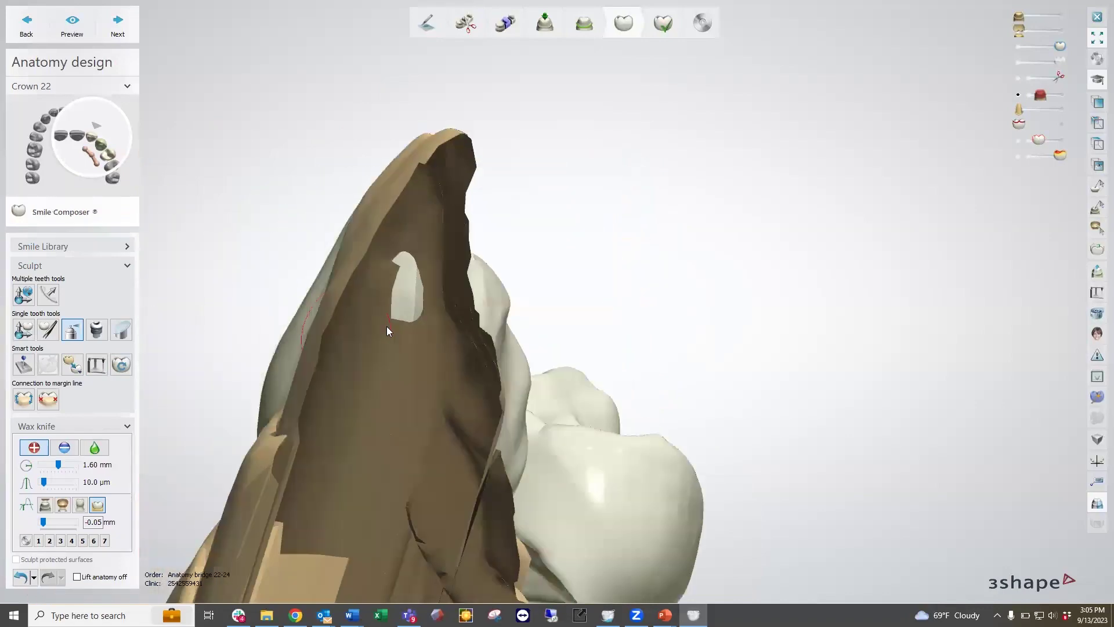
left_click(65, 448)
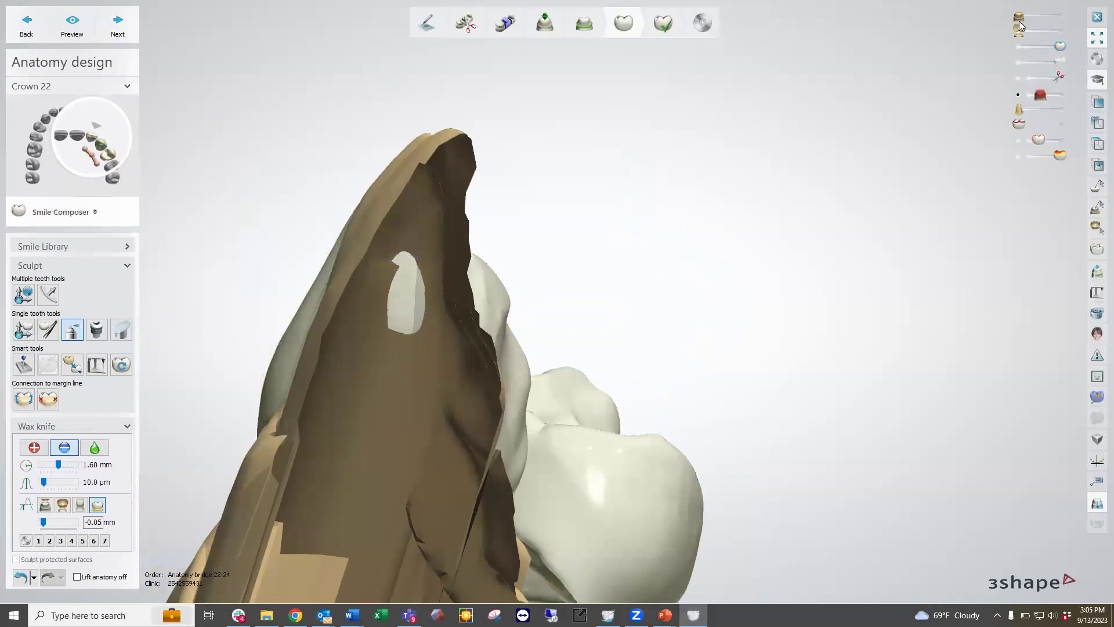
left_click(98, 505)
Smooth the contact side of crown 22 with the Wax knife at a 0.48 mm radius and 0.20 strength.
mouse_move(384, 400)
right_mouse_down()
mouse_move(420, 400)
mouse_move(364, 391)
mouse_move(388, 391)
right_mouse_up()
scroll(410, 283, "up", 3)
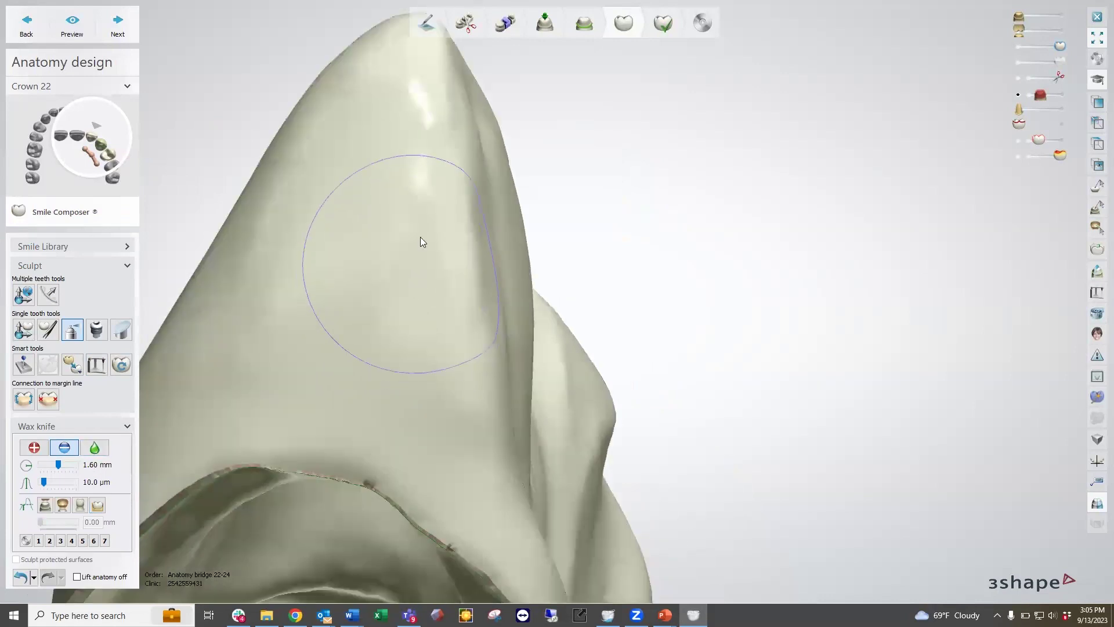
scroll(440, 308, "down", 6, "ctrl")
left_click(95, 447)
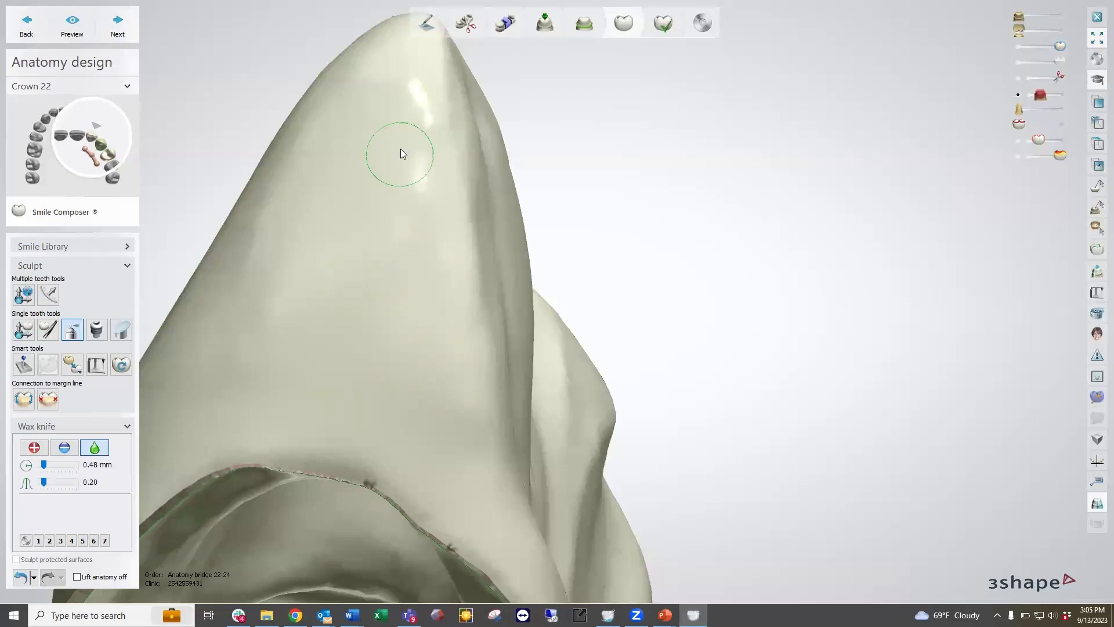
Make crown 24 active and sculpt its contact with the neighbouring model tooth at 1.60 mm, 10.0 µm and a -0.05 mm model distance.
scroll(445, 375, "down", 2)
right_click_drag(541, 349, 443, 374)
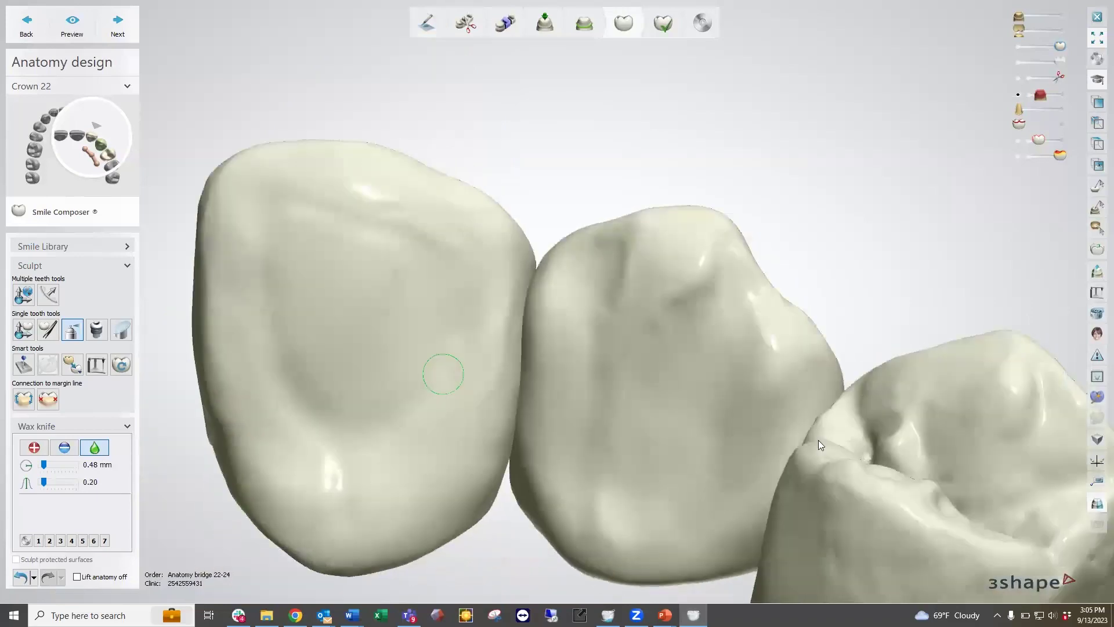
scroll(443, 374, "down", 4)
scroll(801, 433, "up", 3)
scroll(801, 433, "up", 1)
left_click(709, 396)
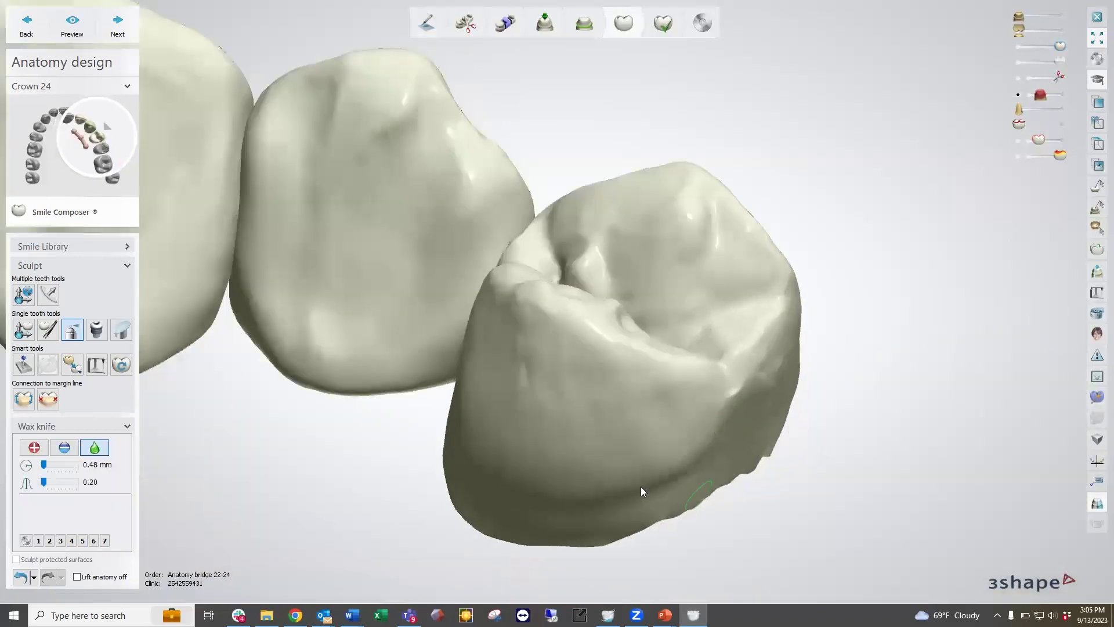
left_click(65, 447)
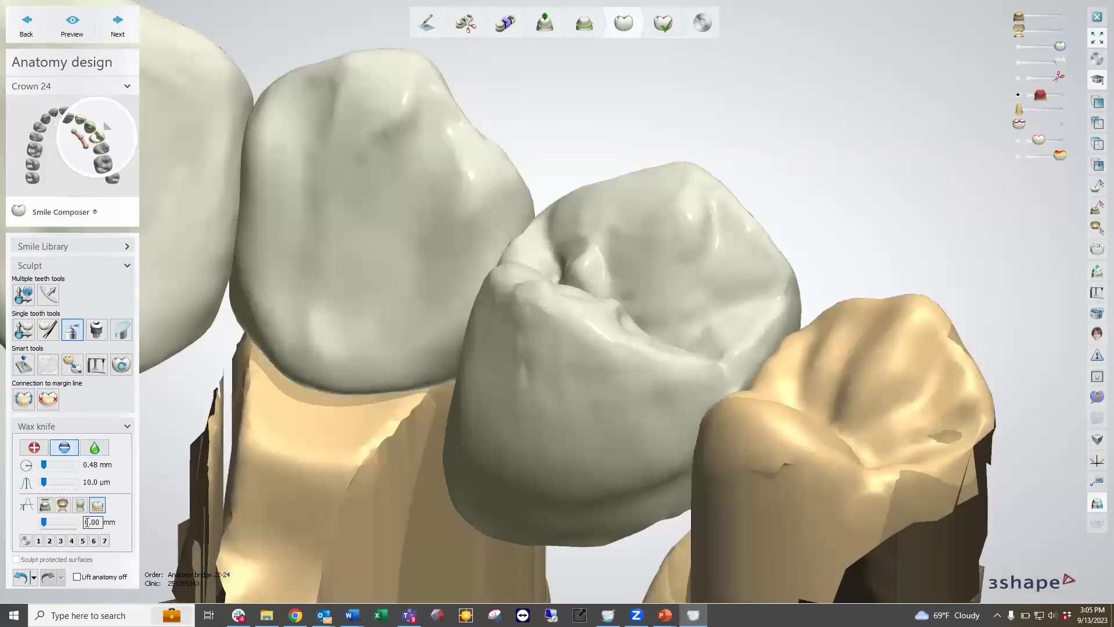
type("-0.05")
right_click_drag(871, 347, 870, 348)
scroll(706, 268, "up", 5, "ctrl")
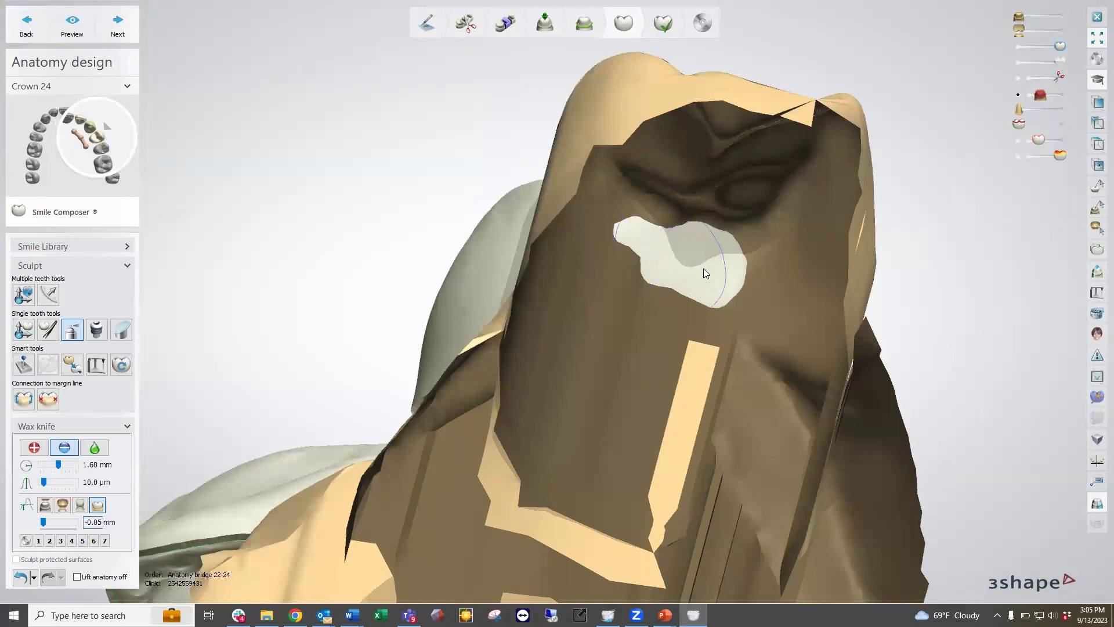
Display the contact outlines, hide the model, and smooth around crown 24's contact with the Wax knife at 0.48 mm and 0.20.
left_click(1016, 123)
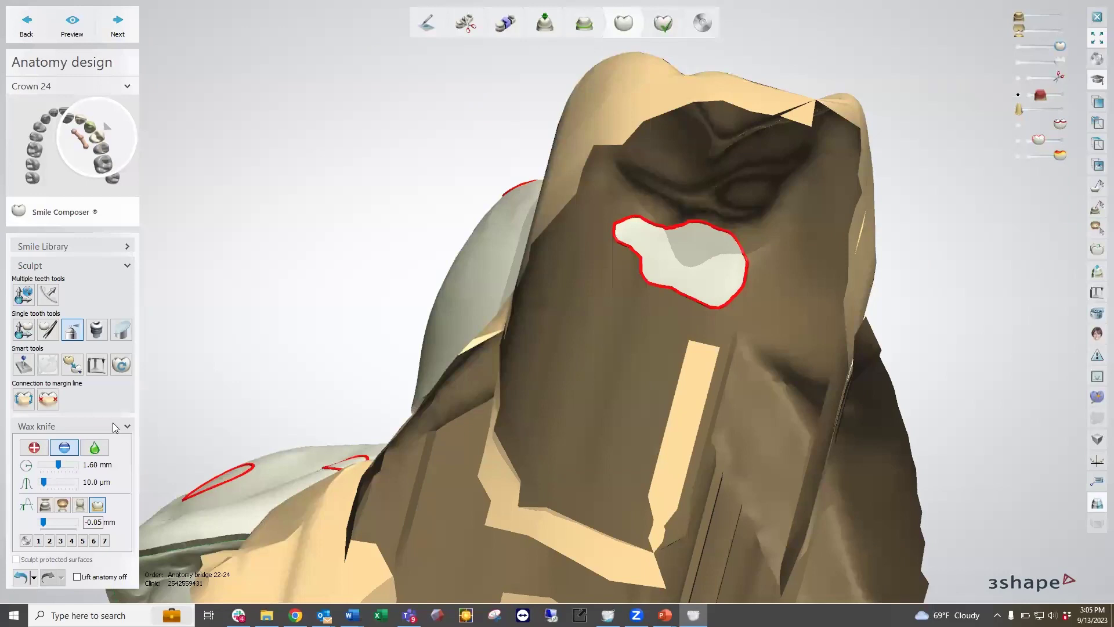
left_click(94, 447)
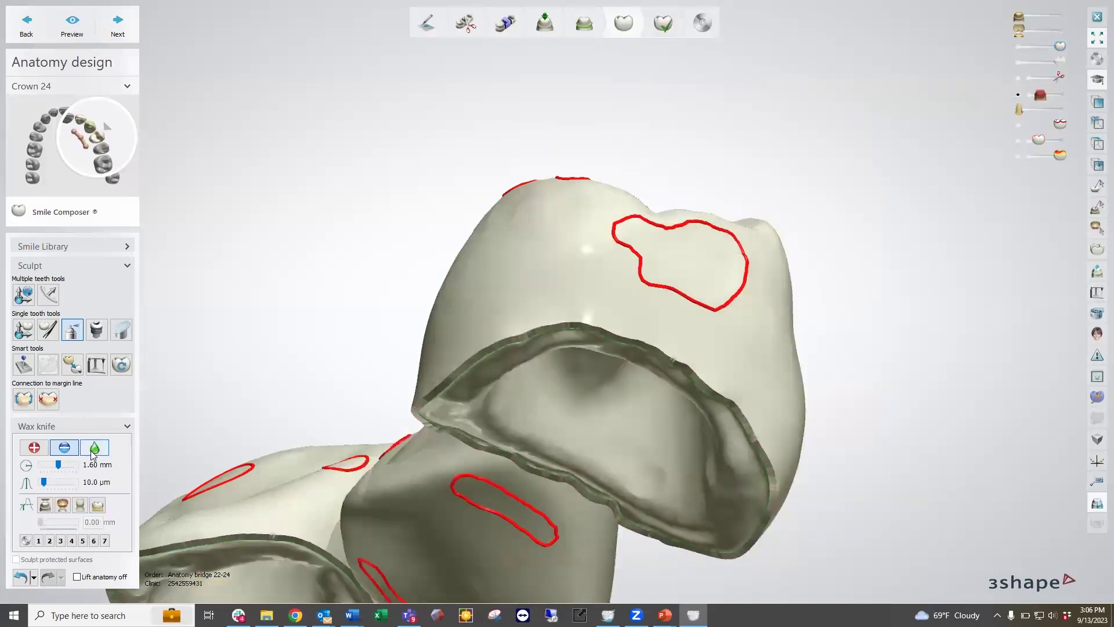
scroll(674, 351, "up", 5)
scroll(614, 240, "down", 7, "ctrl")
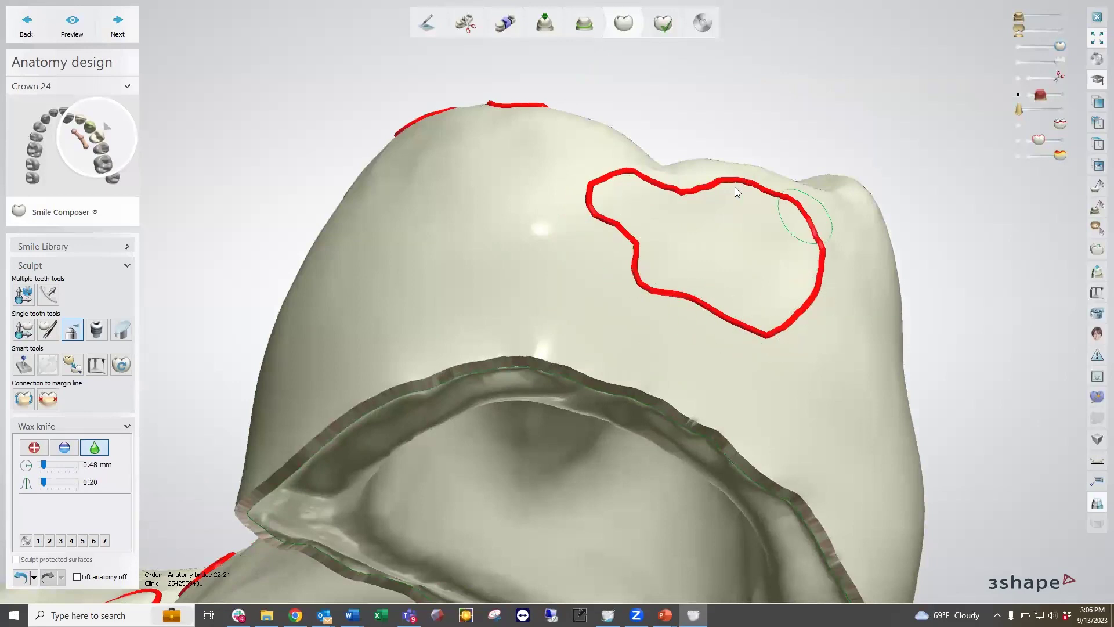
Adapt the bridge units' biting contacts to the opposing teeth using the 0.05 mm setting in Contacts and smoothing.
right_click_drag(517, 159, 375, 241)
right_click_drag(287, 252, 278, 272)
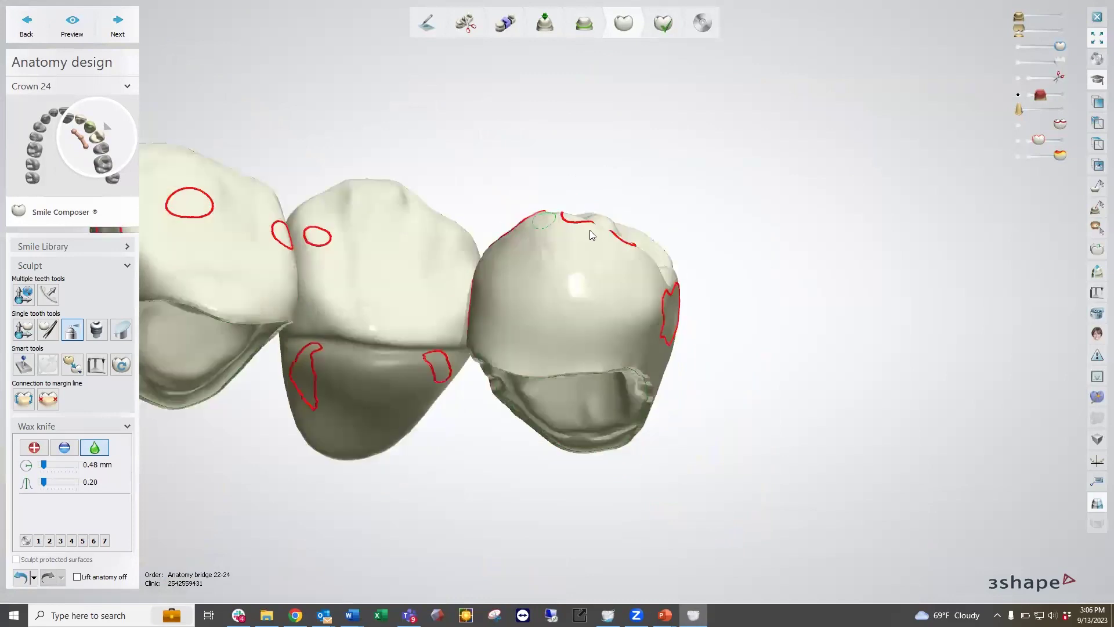
left_click(23, 365)
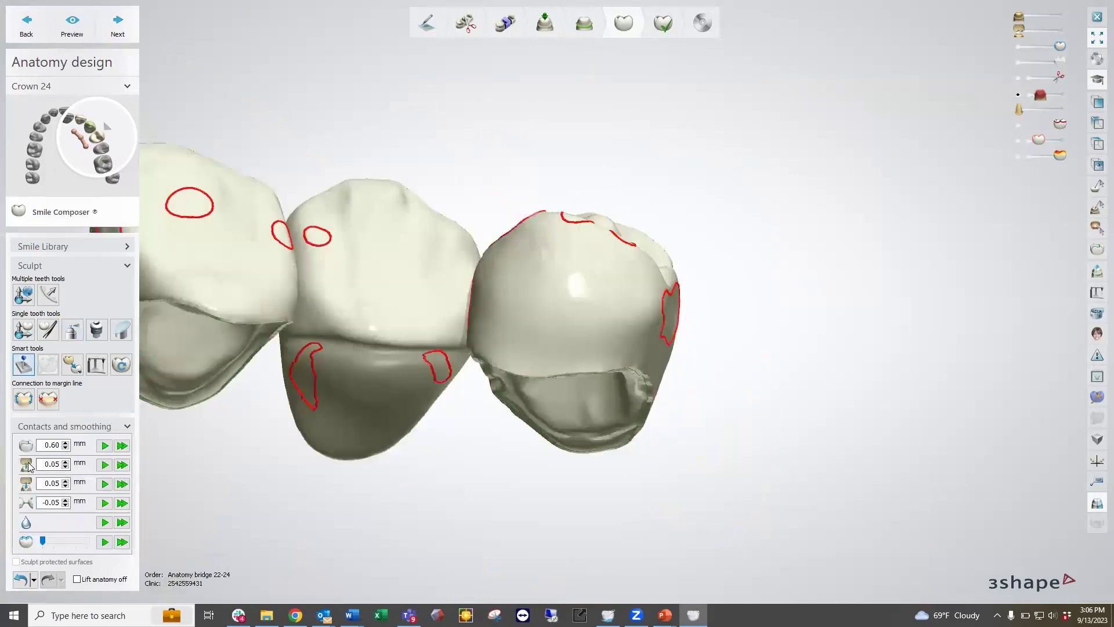
left_click(104, 464)
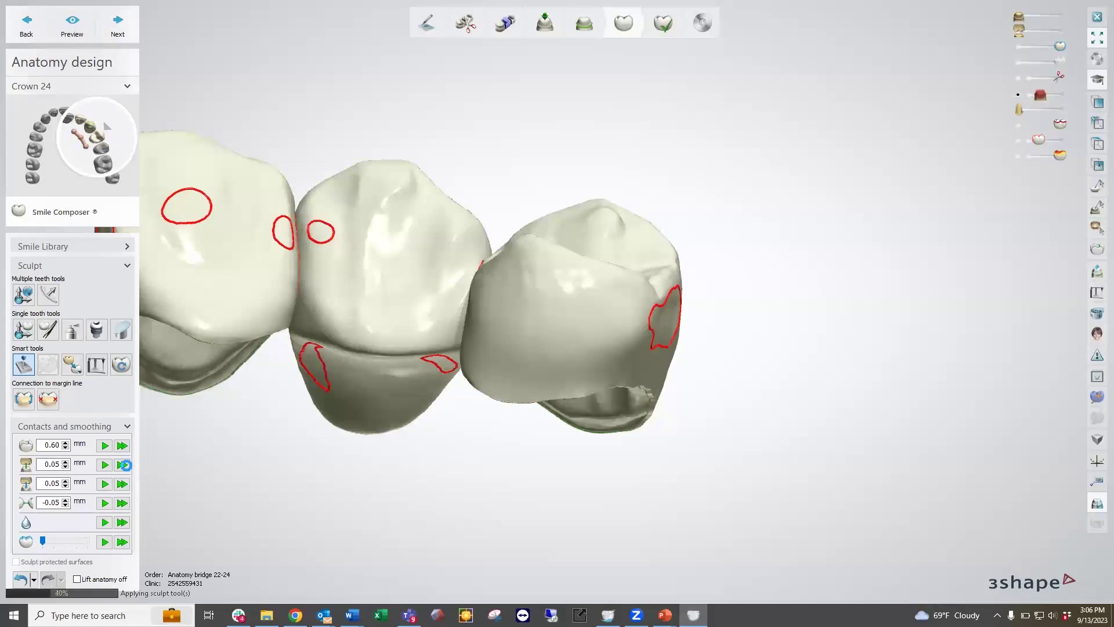
Inspect the thin palatal area on crown 22 and enforce the 0.60 mm minimum thickness on all bridge units.
right_click_drag(365, 312, 373, 336)
right_click_drag(259, 211, 249, 213)
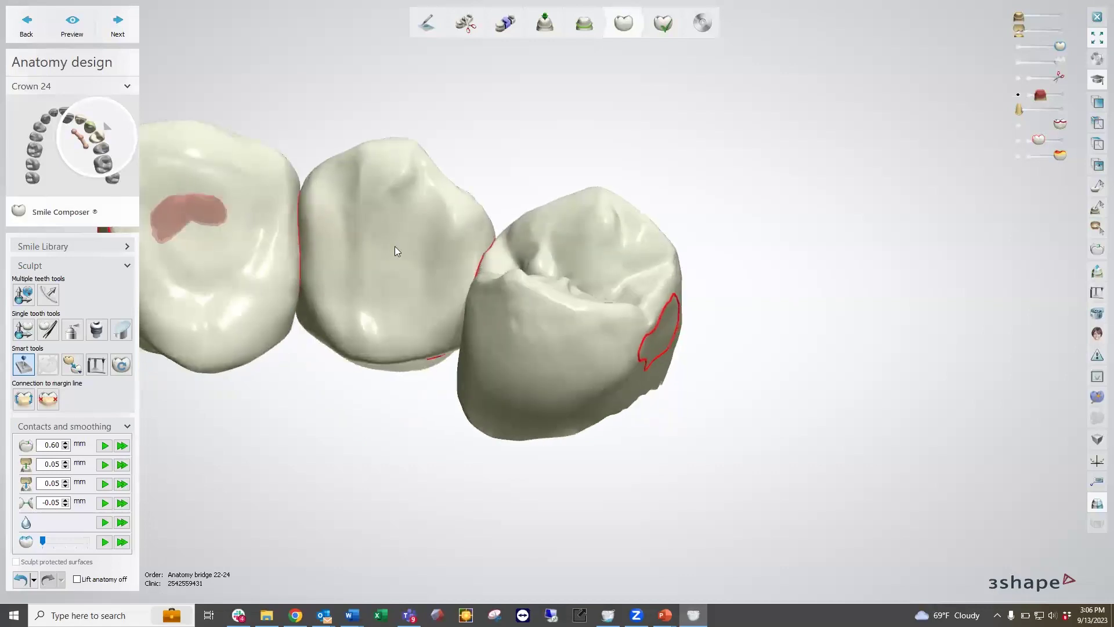
right_click_drag(394, 246, 319, 244)
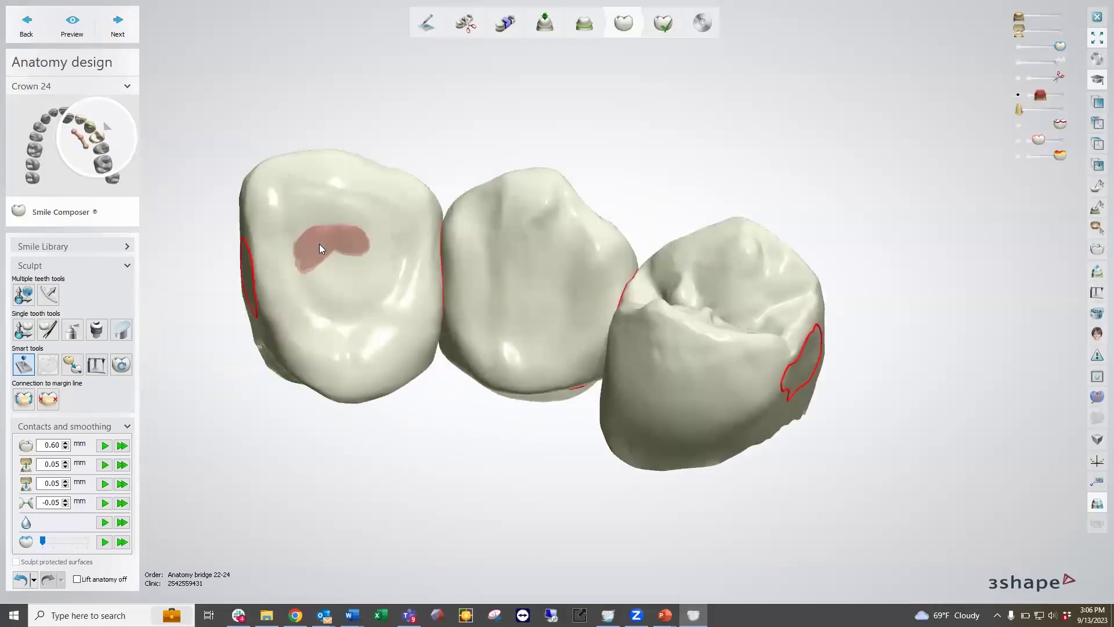
left_click(104, 446)
left_click(122, 445)
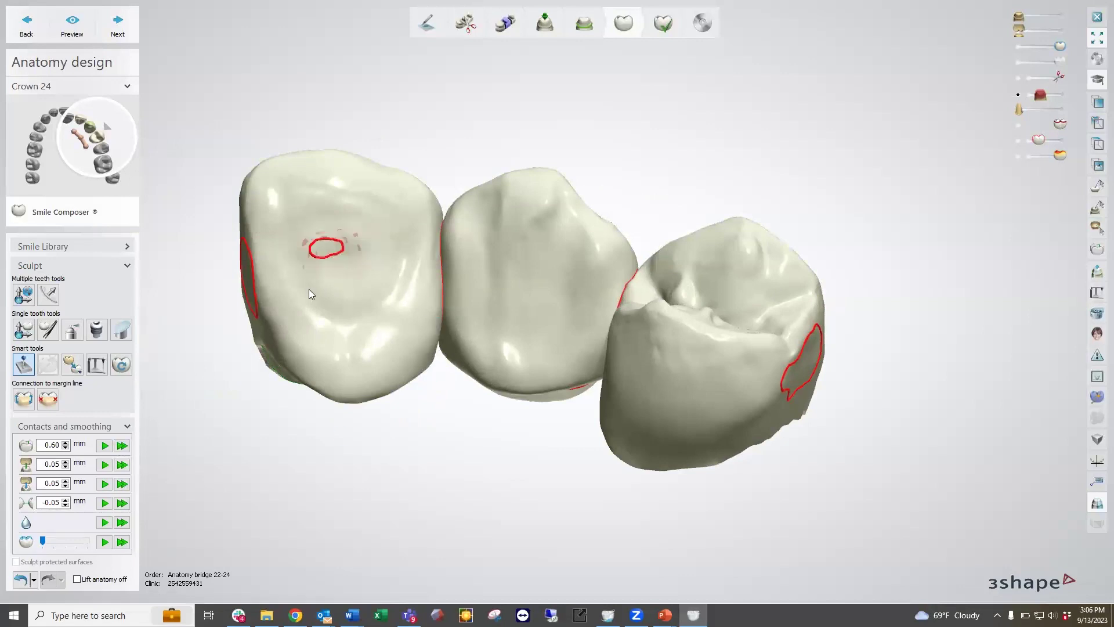
Add wax around the central palatal contact of crown 22 with the Wax knife at a 1.32 mm radius and 10.0 µm.
left_click(72, 330)
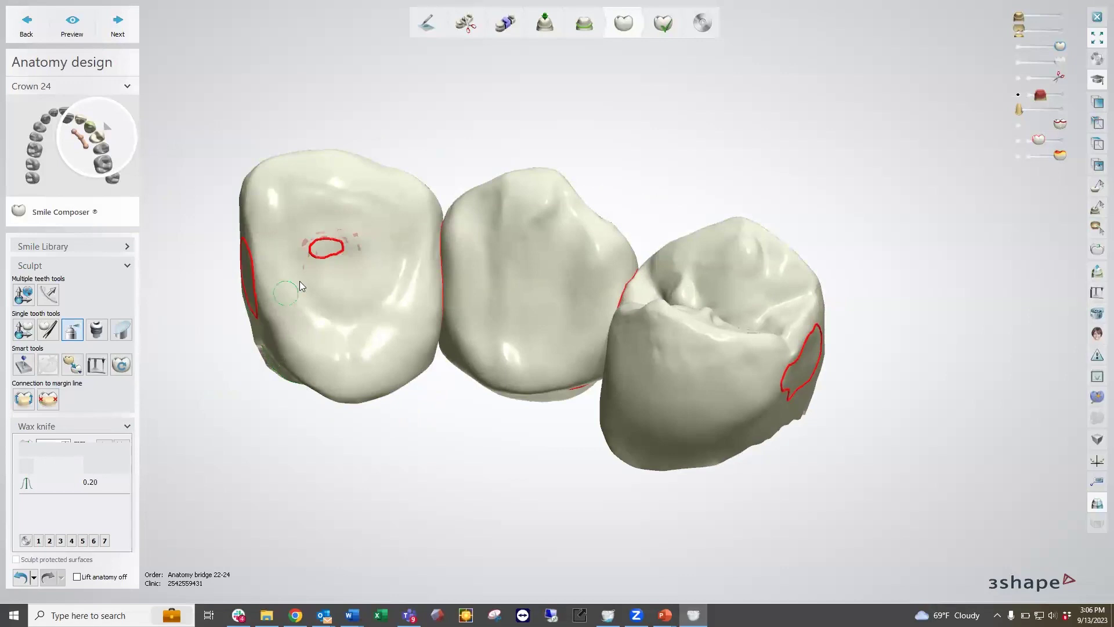
scroll(333, 233, "up", 2)
left_click(34, 447)
scroll(364, 244, "up", 4, "shift")
mouse_move(365, 244)
left_mouse_down()
mouse_move(344, 230)
mouse_move(301, 241)
mouse_move(285, 273)
left_mouse_up()
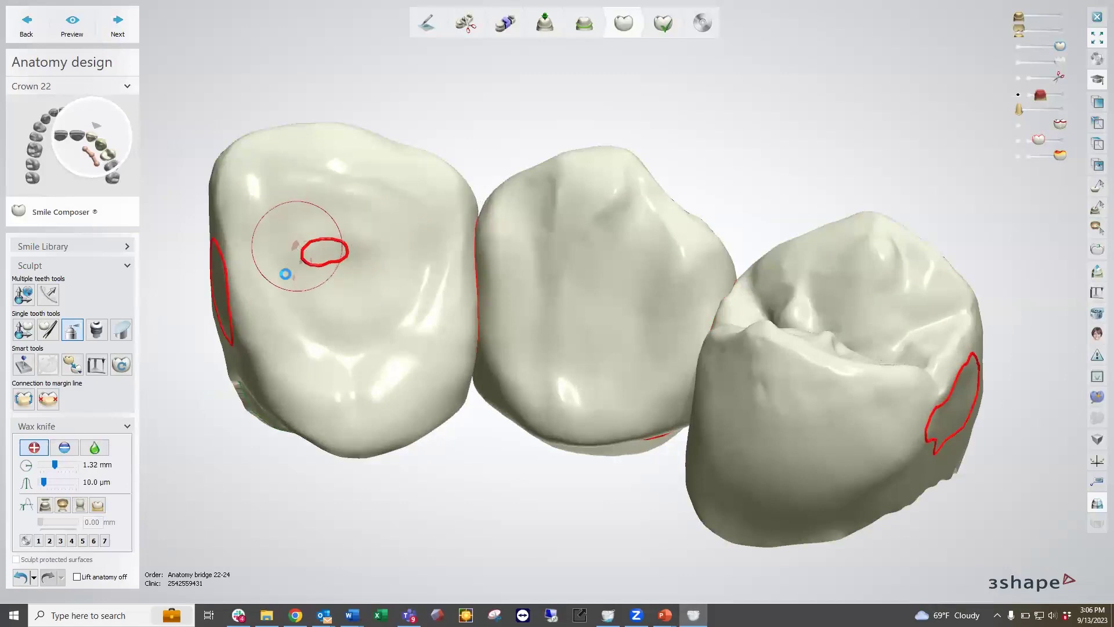
right_click_drag(690, 346, 694, 363)
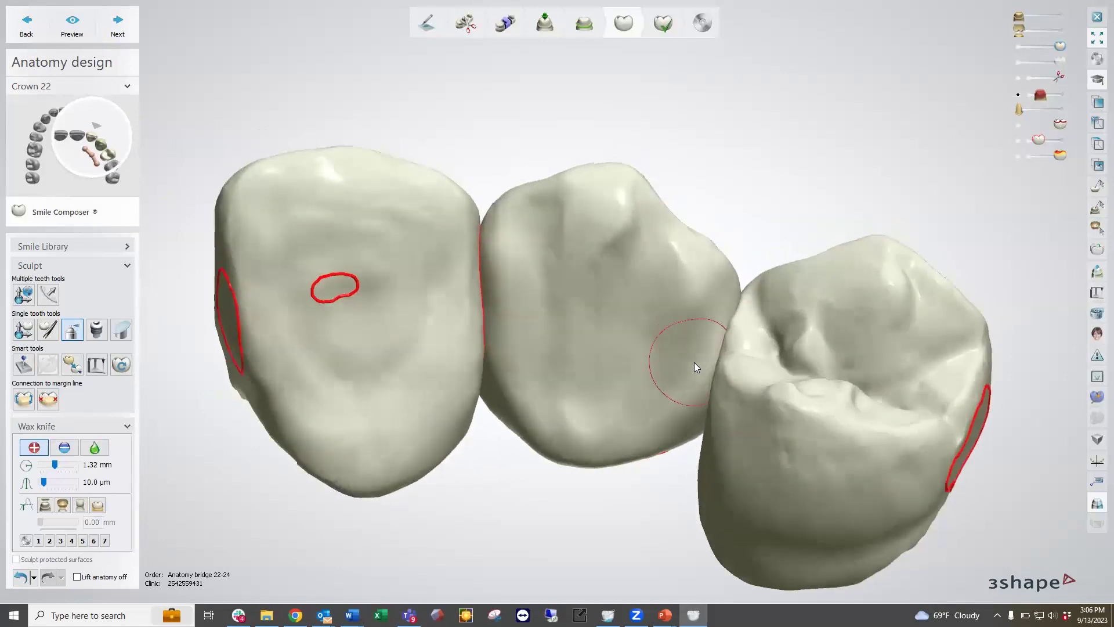
Smooth the palatal cusp of crown 24 with the Wax knife at a 1.32 mm radius and 0.20 strength.
left_click(107, 446)
left_click(778, 412)
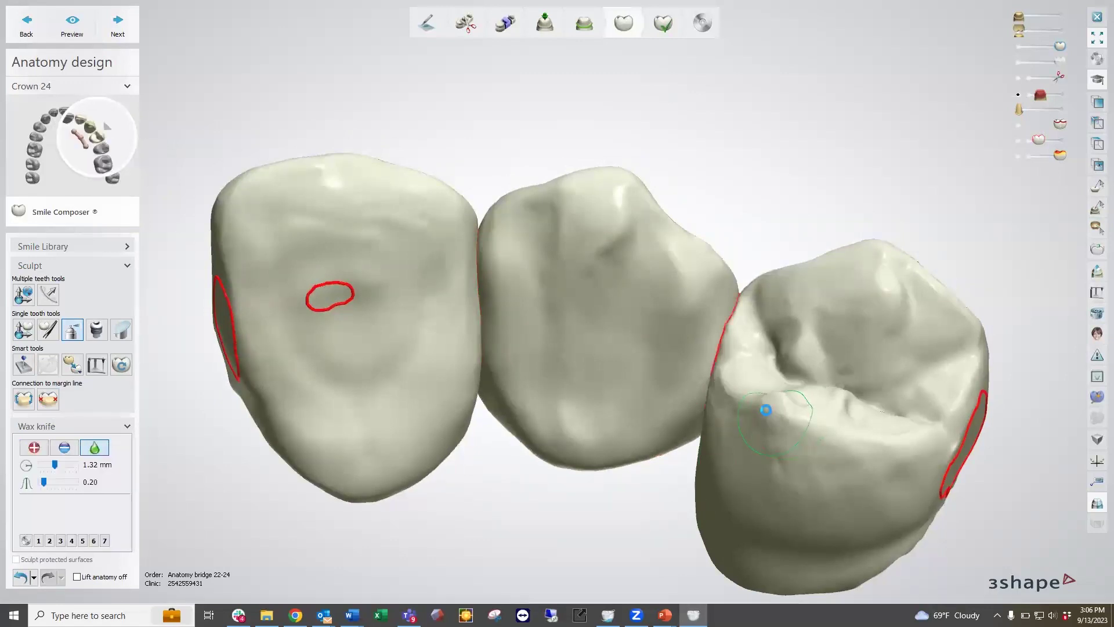
right_click_drag(779, 398, 730, 457)
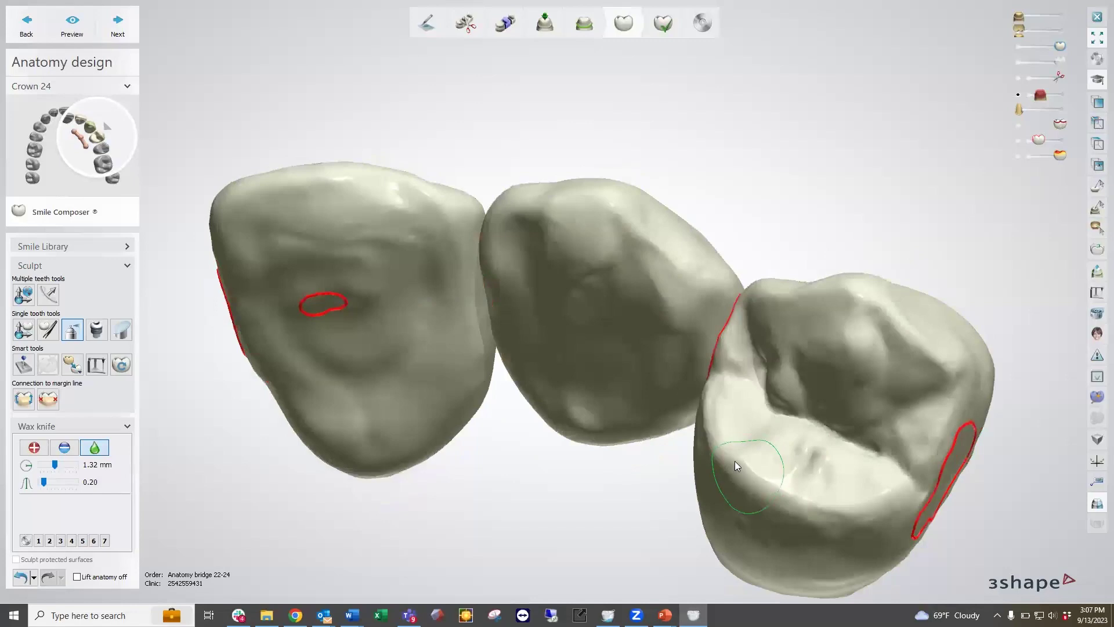
right_click_drag(767, 486, 796, 419)
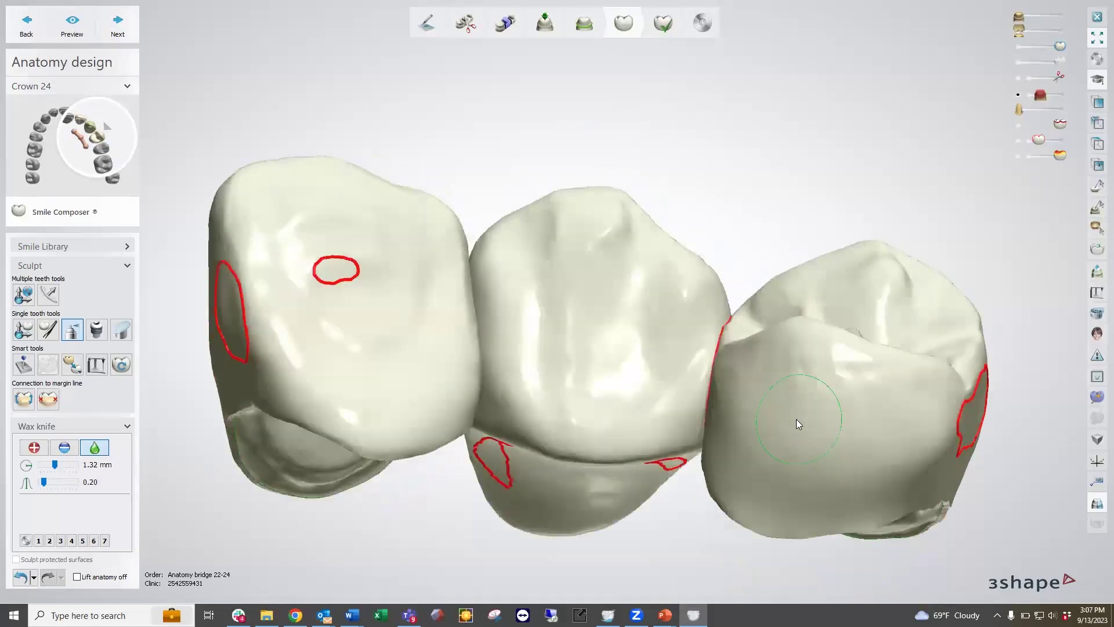
Reduce the contact areas on the base of pontic 23 with the Wax knife at a 2.16 mm radius and 10.0 µm.
mouse_move(796, 419)
right_mouse_down()
mouse_move(584, 447)
mouse_move(580, 418)
right_mouse_up()
left_click(64, 447)
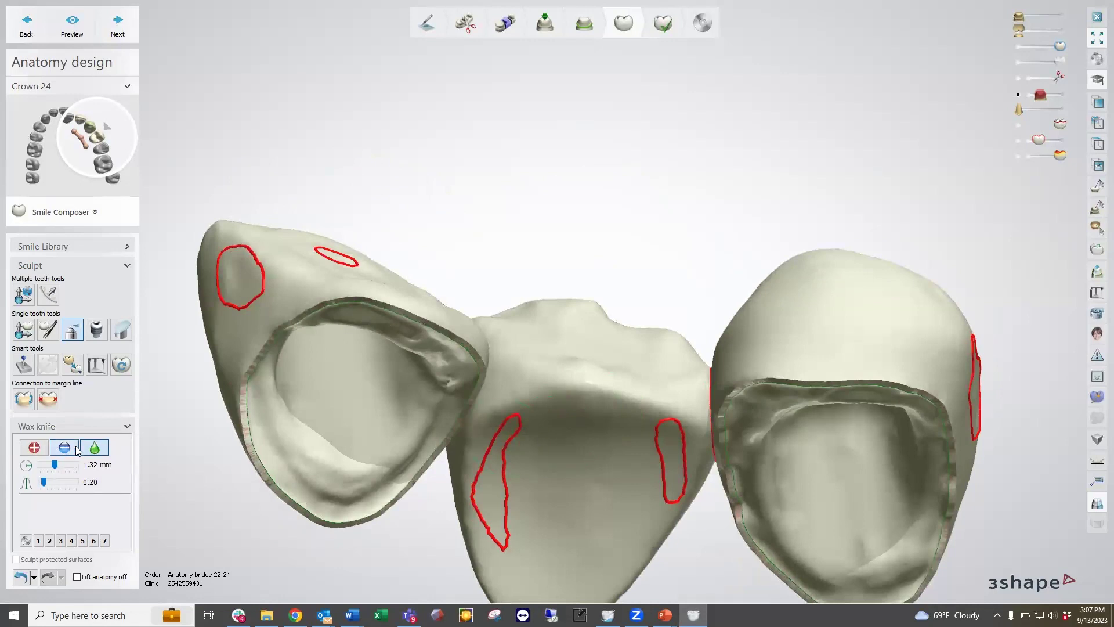
left_click(518, 441)
mouse_move(499, 465)
left_mouse_down()
mouse_move(490, 520)
mouse_move(509, 443)
mouse_move(624, 459)
mouse_move(569, 442)
mouse_move(670, 469)
mouse_move(670, 484)
mouse_move(668, 431)
mouse_move(513, 422)
mouse_move(624, 427)
left_mouse_up()
right_click_drag(624, 428, 652, 510)
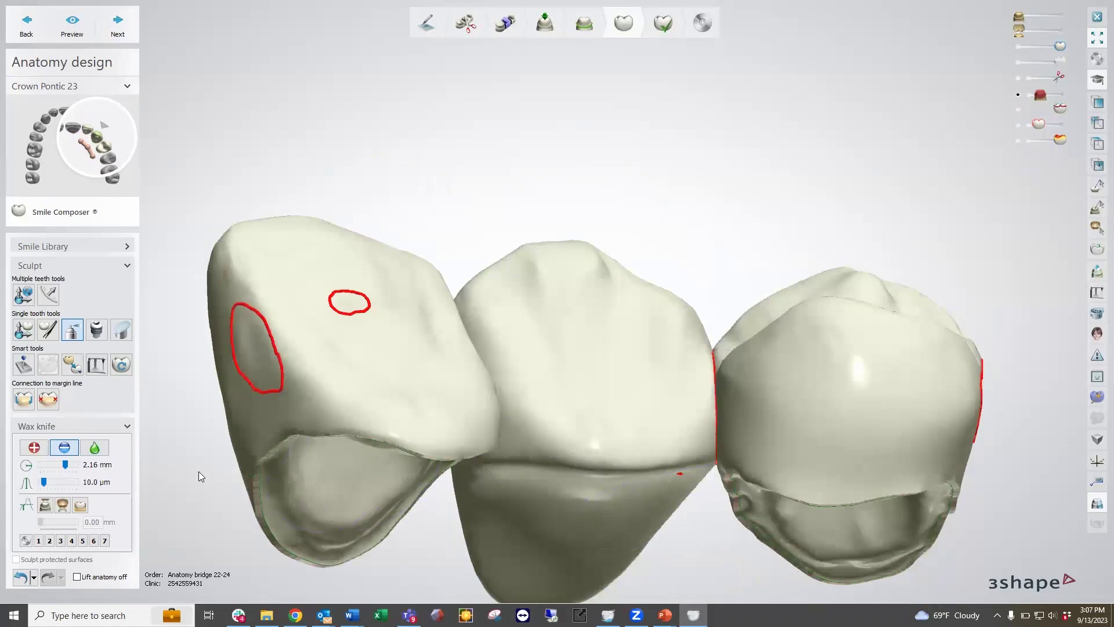
Show the jaw models and slightly morph the edge of pontic 23 beside crown 24 using Individual morphing at a 2.17 mm radius.
left_click(1063, 13)
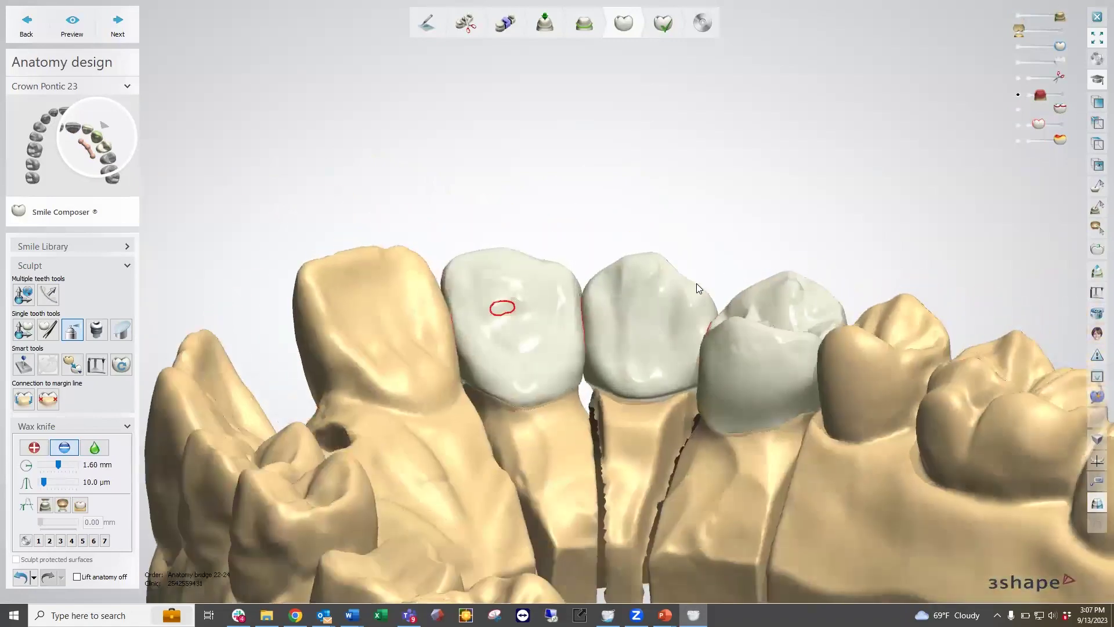
right_click_drag(697, 283, 604, 256)
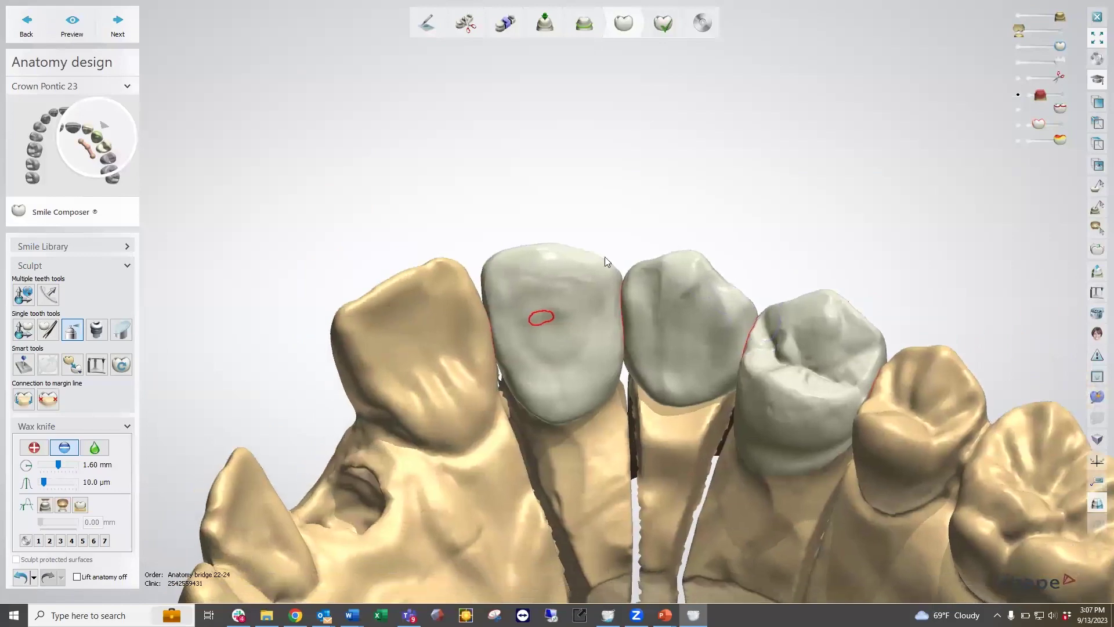
left_click(48, 329)
scroll(726, 282, "down", 5, "shift")
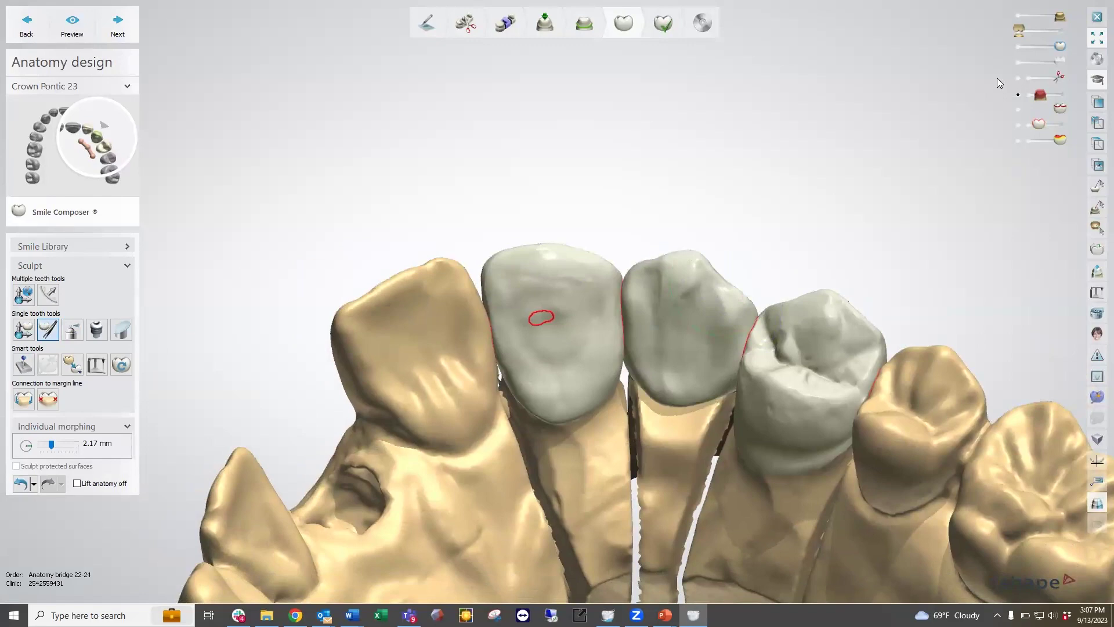
mouse_move(815, 251)
right_mouse_down()
mouse_move(615, 312)
mouse_move(627, 282)
mouse_move(619, 257)
right_mouse_up()
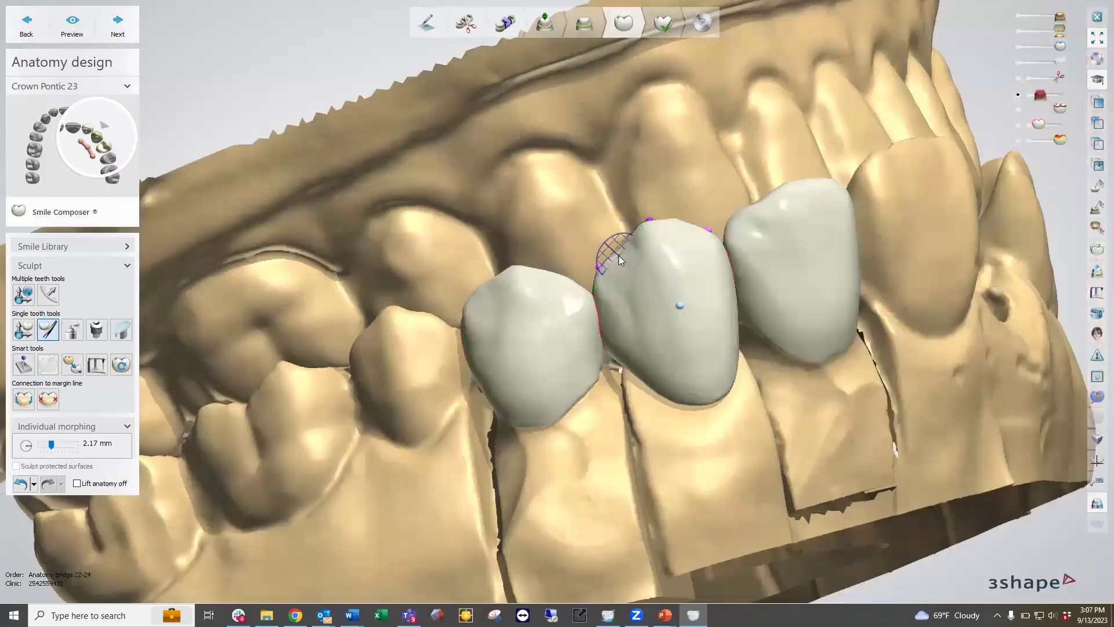
left_click_drag(618, 255, 612, 253)
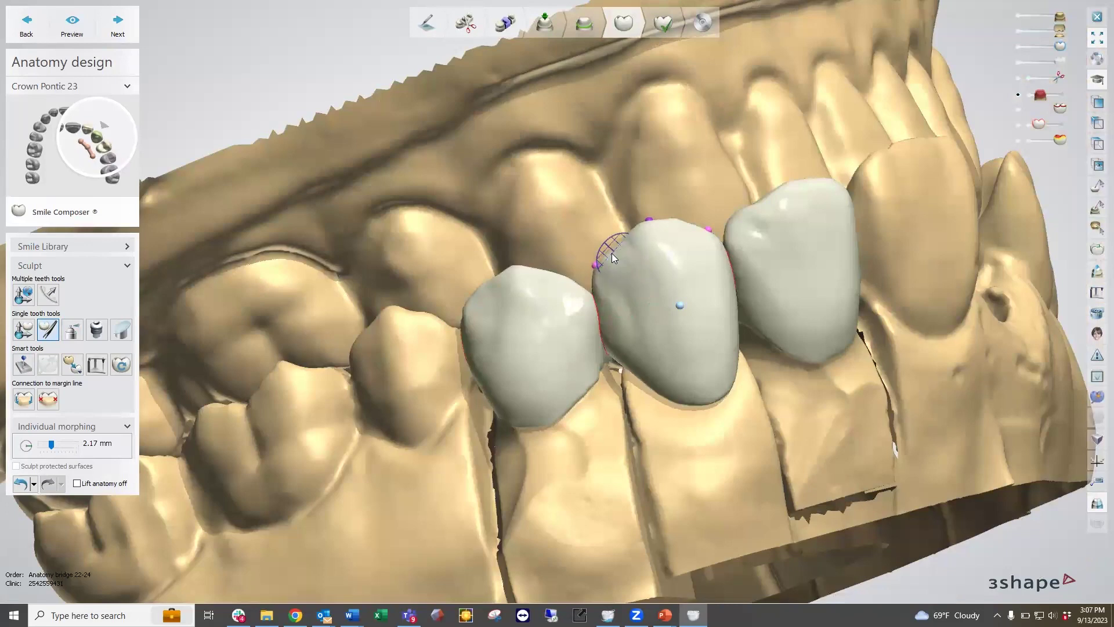
mouse_move(611, 253)
right_mouse_down()
mouse_move(669, 328)
mouse_move(745, 333)
right_mouse_up()
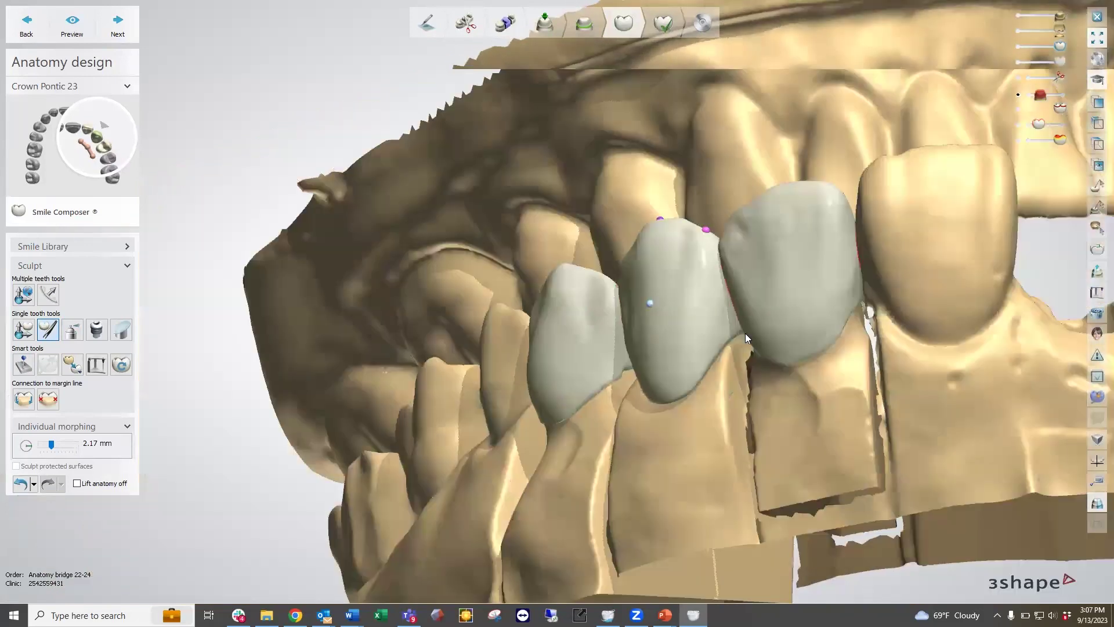
Examine bridge 22-24 against the opposing jaw from the biting edges and the facial side, checking the neighbour contacts.
scroll(737, 328, "down", 5)
right_click_drag(788, 366, 828, 306)
right_click_drag(786, 350, 791, 371)
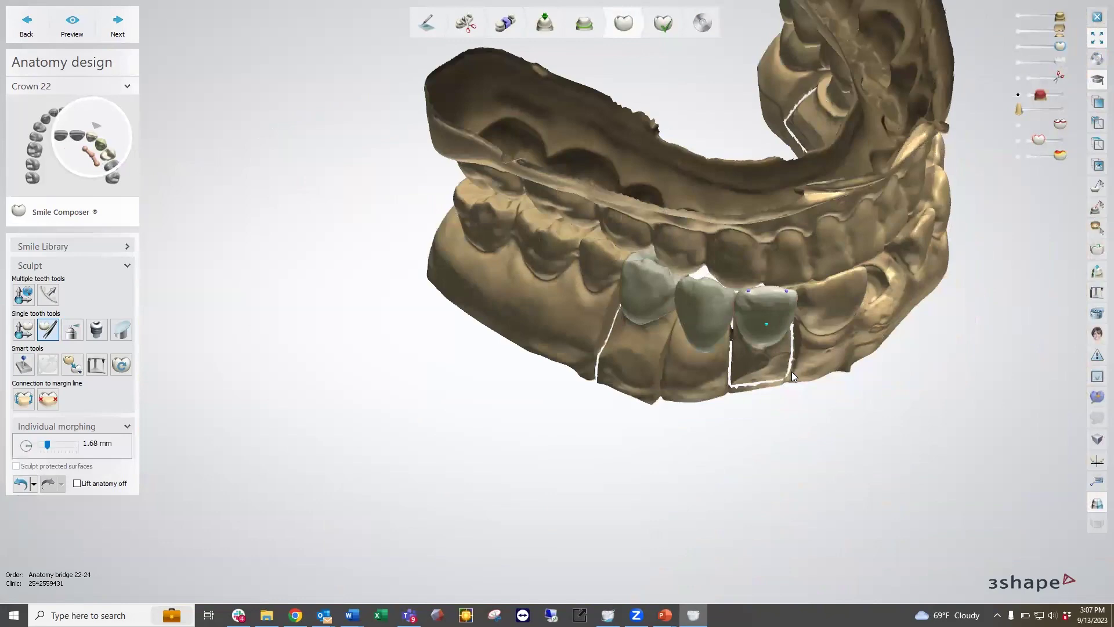
scroll(760, 312, "up", 4)
right_click_drag(760, 311, 760, 324)
right_click_drag(745, 273, 789, 281)
scroll(767, 282, "up", 3)
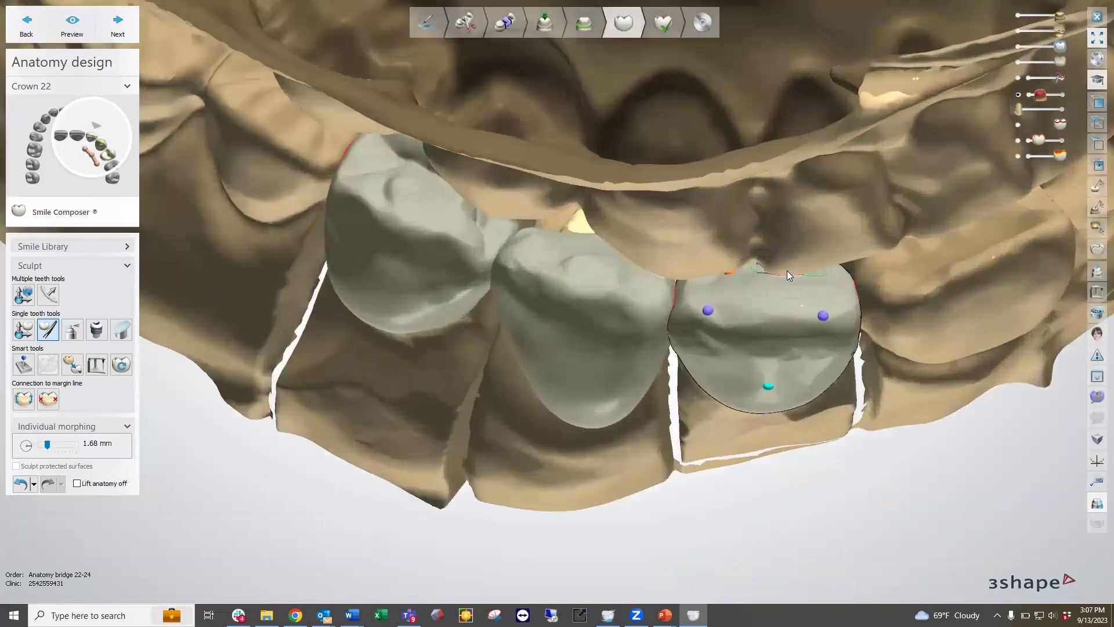
scroll(786, 270, "up", 3, "shift")
scroll(784, 277, "down", 1, "shift")
scroll(643, 254, "down", 3)
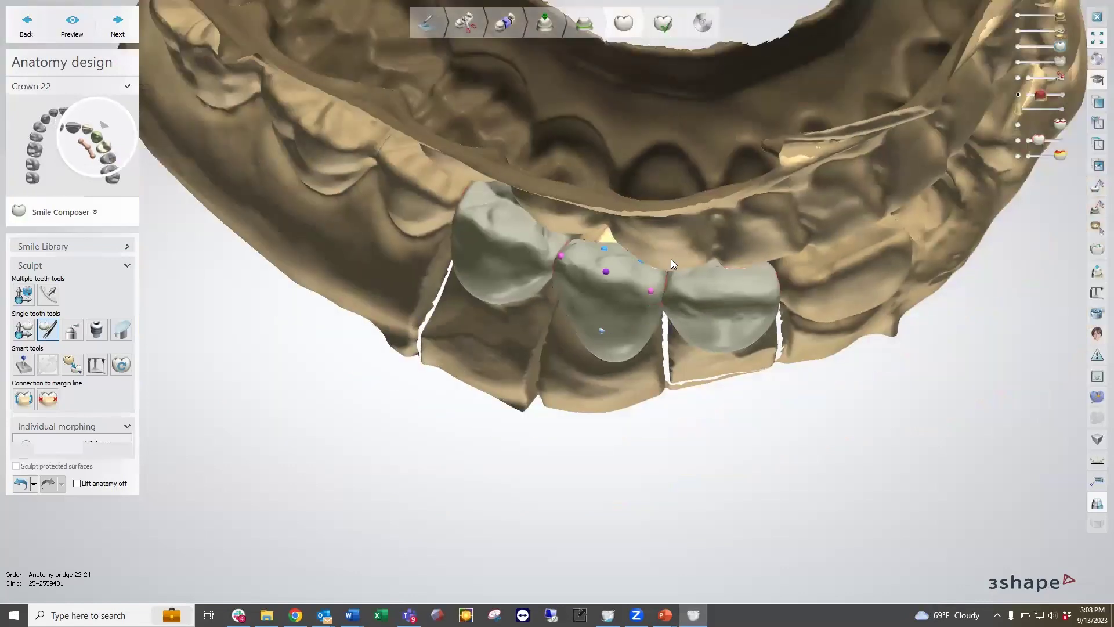
right_click_drag(671, 259, 671, 256)
right_click_drag(674, 325, 708, 319)
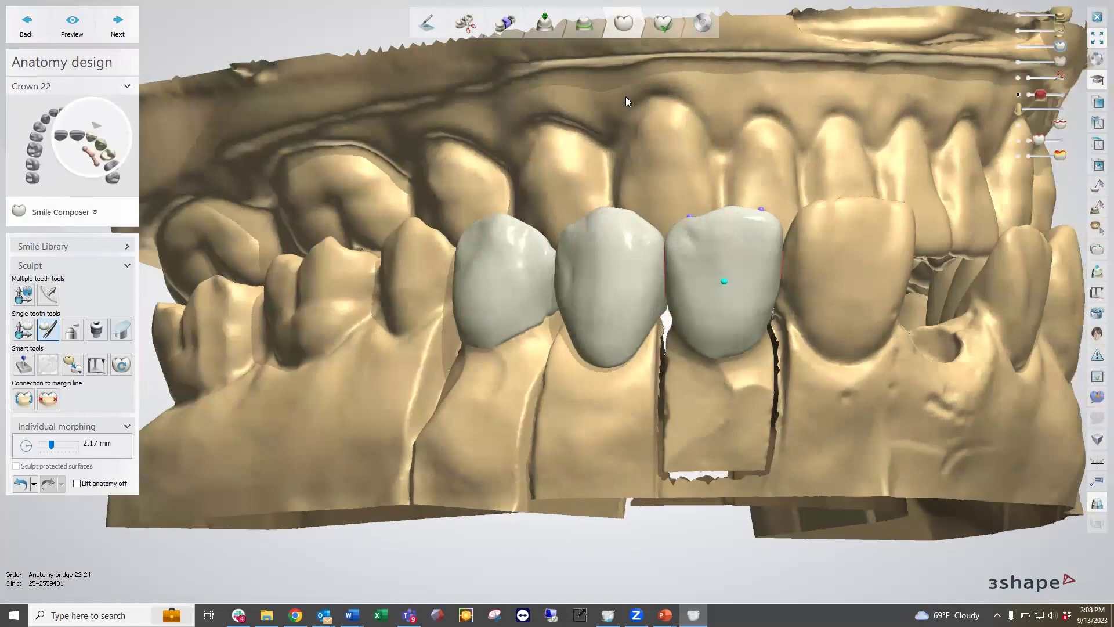
Complete the anatomy design, accept the connectors as proposed, and move bridge 22-24 on to finalizing.
left_click(120, 27)
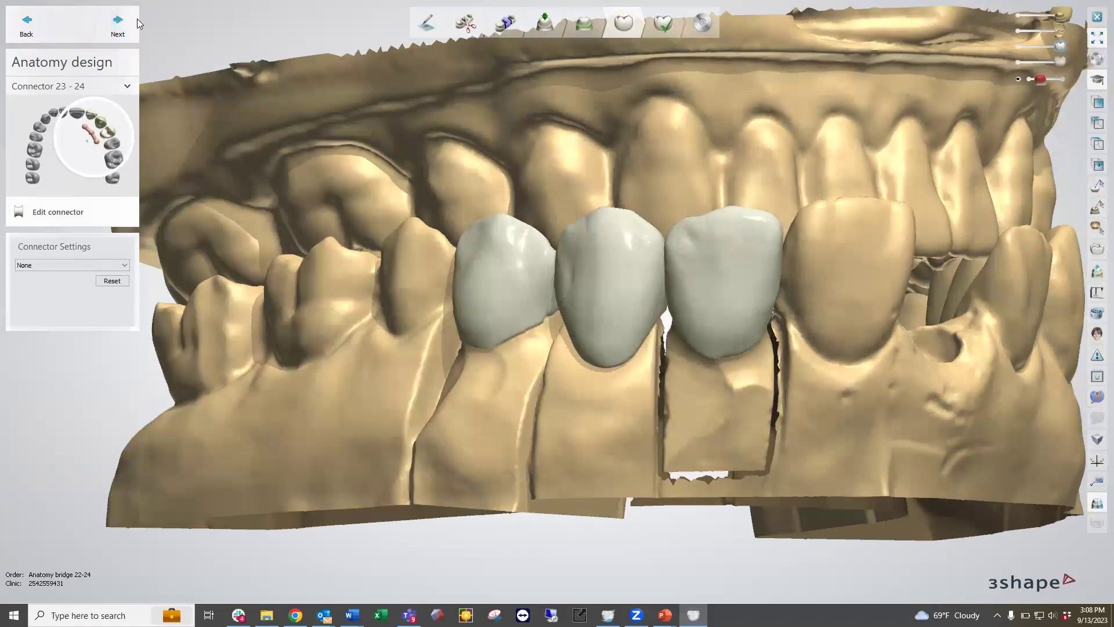
left_click(126, 27)
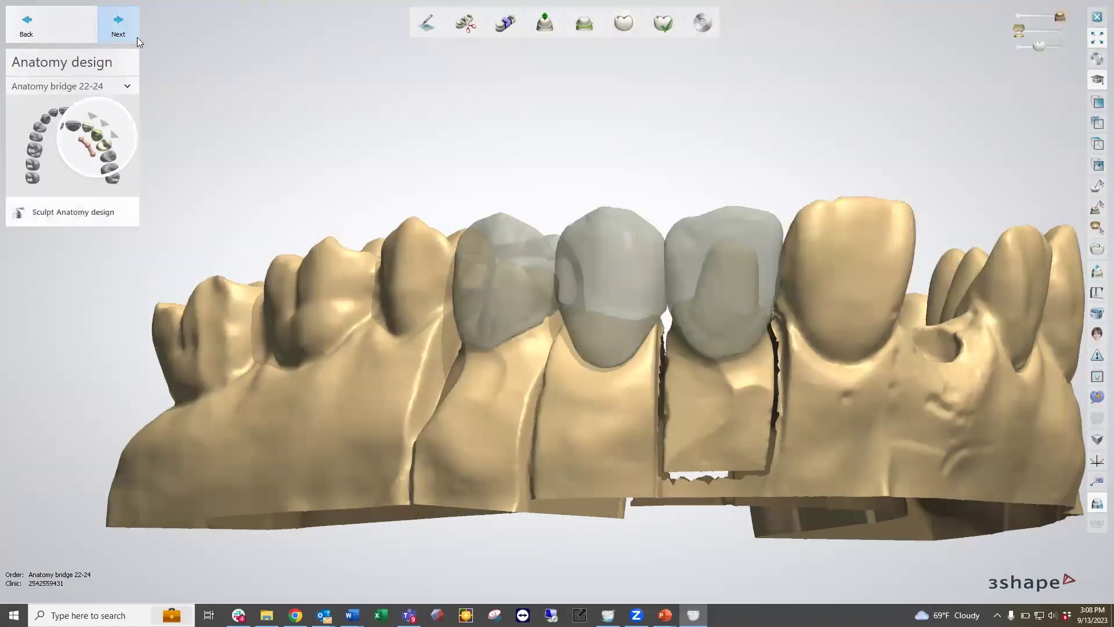
mouse_move(647, 270)
right_mouse_down()
mouse_move(709, 247)
mouse_move(261, 239)
right_mouse_up()
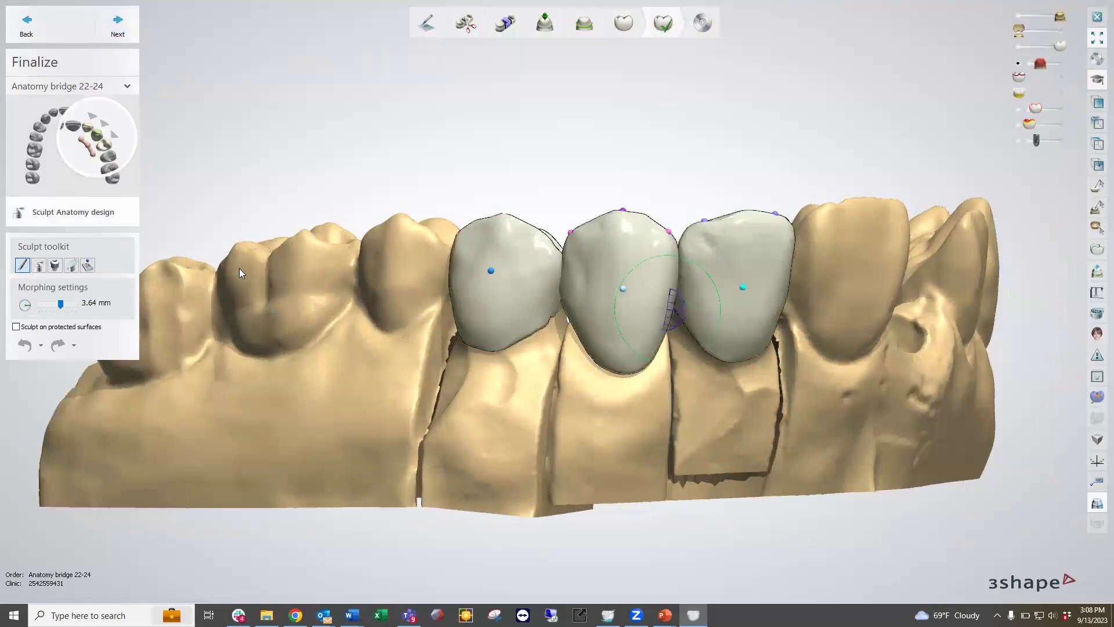
Smooth the facial side of the bridge around its connectors with the Wax knife at a 1.04 mm radius and 1.40 strength.
left_click(39, 265)
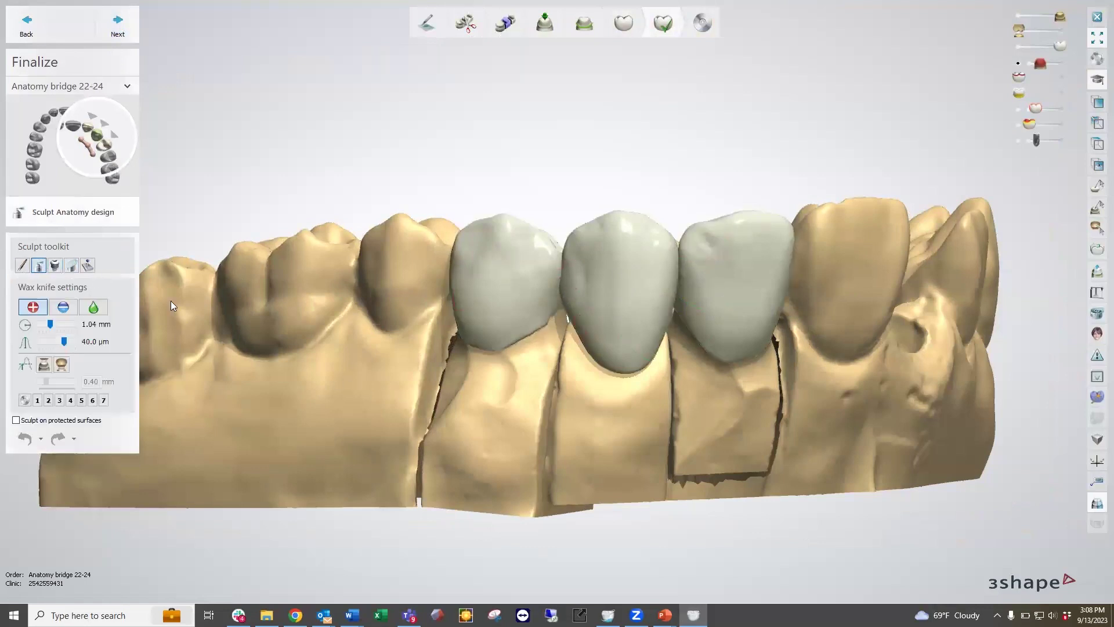
left_click(92, 307)
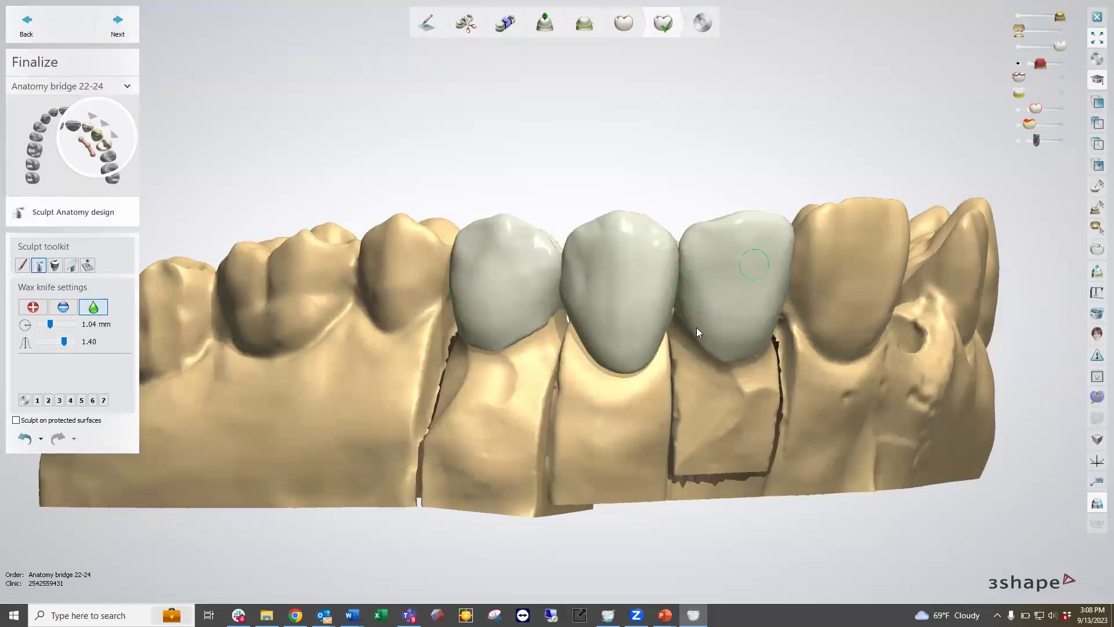
right_click_drag(611, 352, 678, 273)
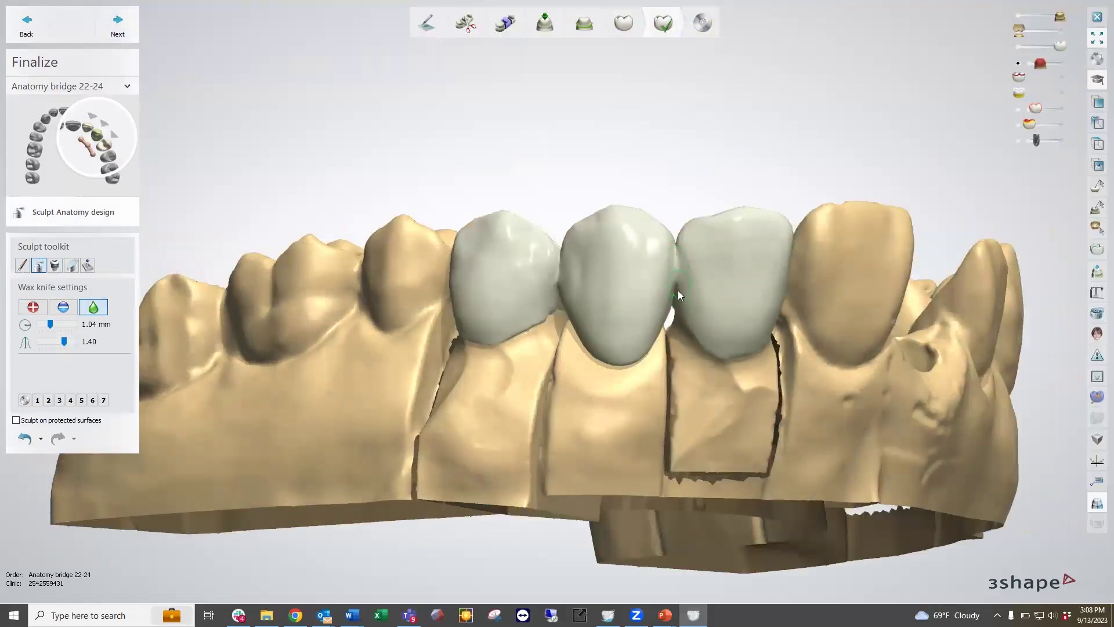
right_click_drag(679, 319, 727, 299)
right_click_drag(590, 289, 565, 289)
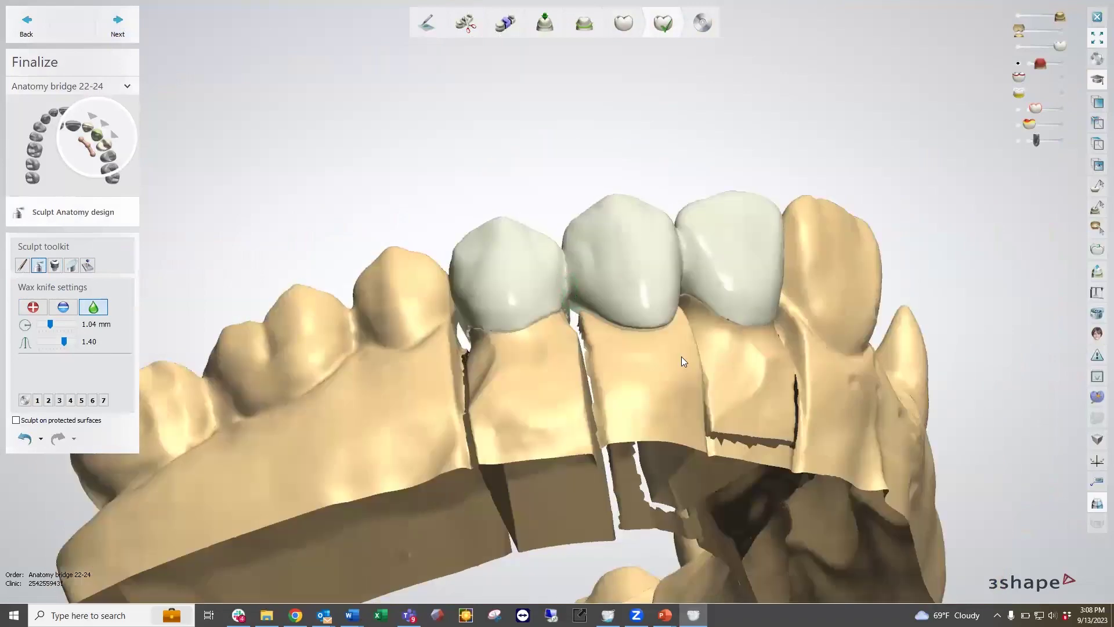
Smooth the palatal side of the connectors, hide the jaw model, and smooth their underside with the same Wax knife settings.
right_click_drag(731, 286, 657, 293)
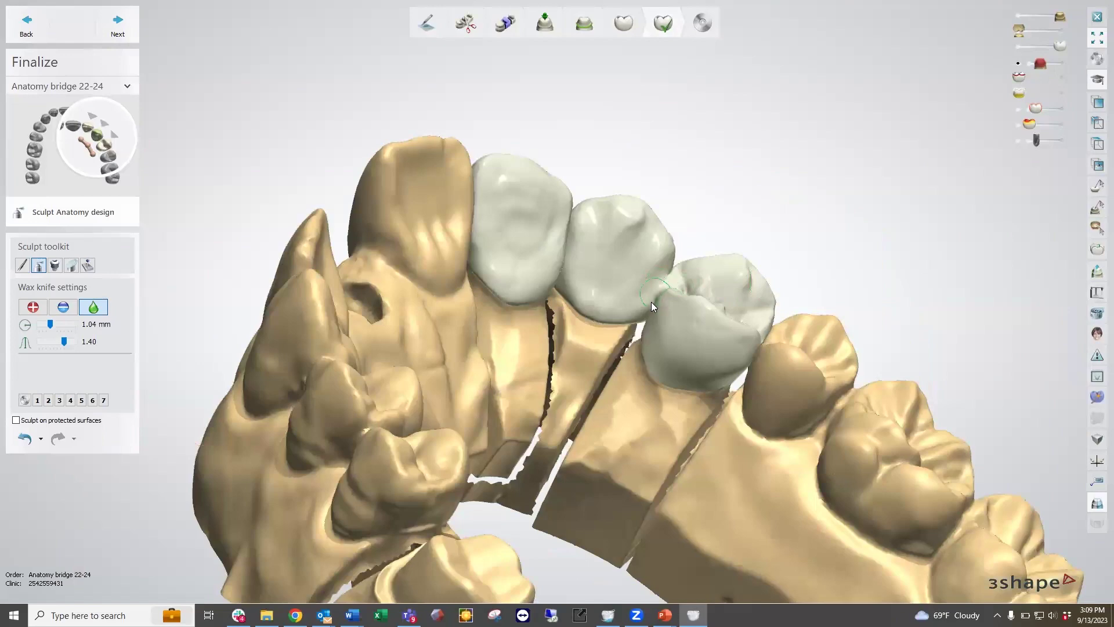
right_click_drag(646, 316, 595, 293)
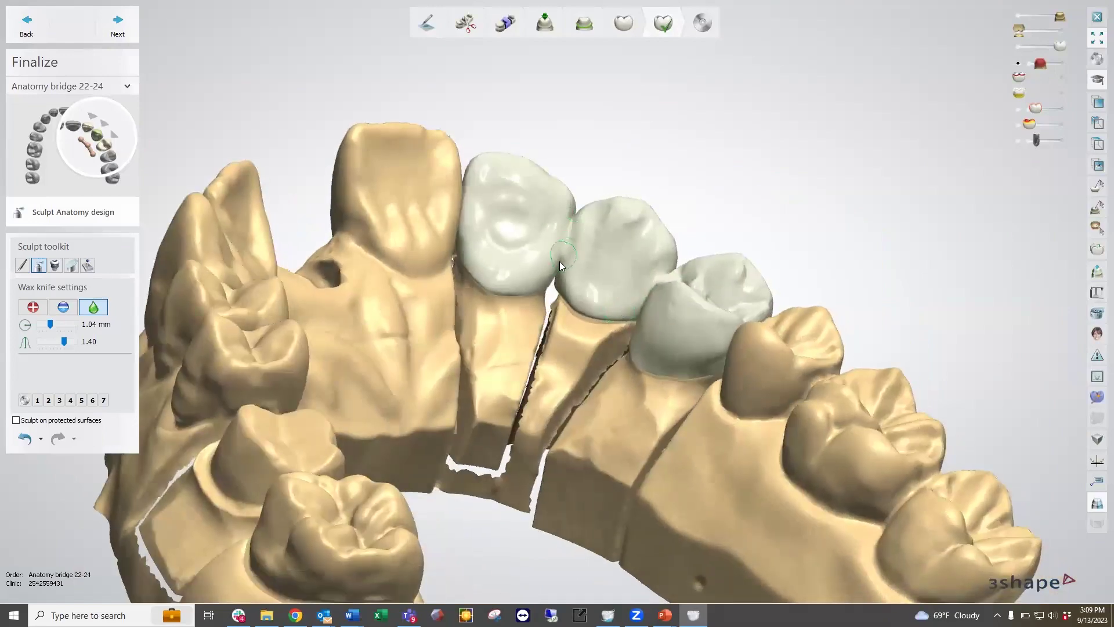
right_click_drag(556, 282, 597, 191)
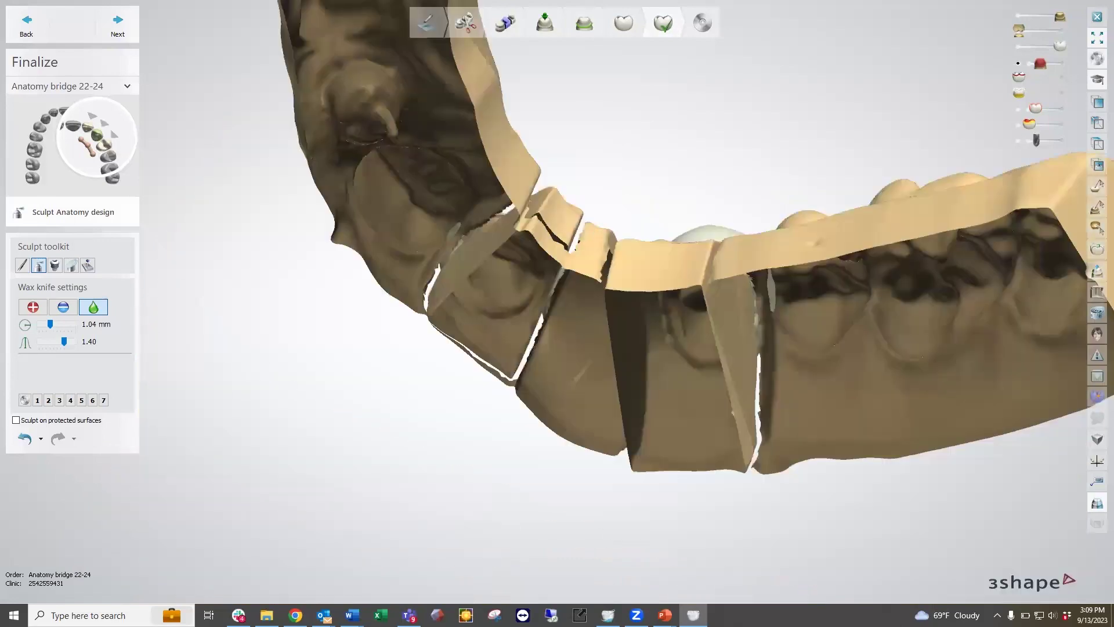
left_click(1018, 16)
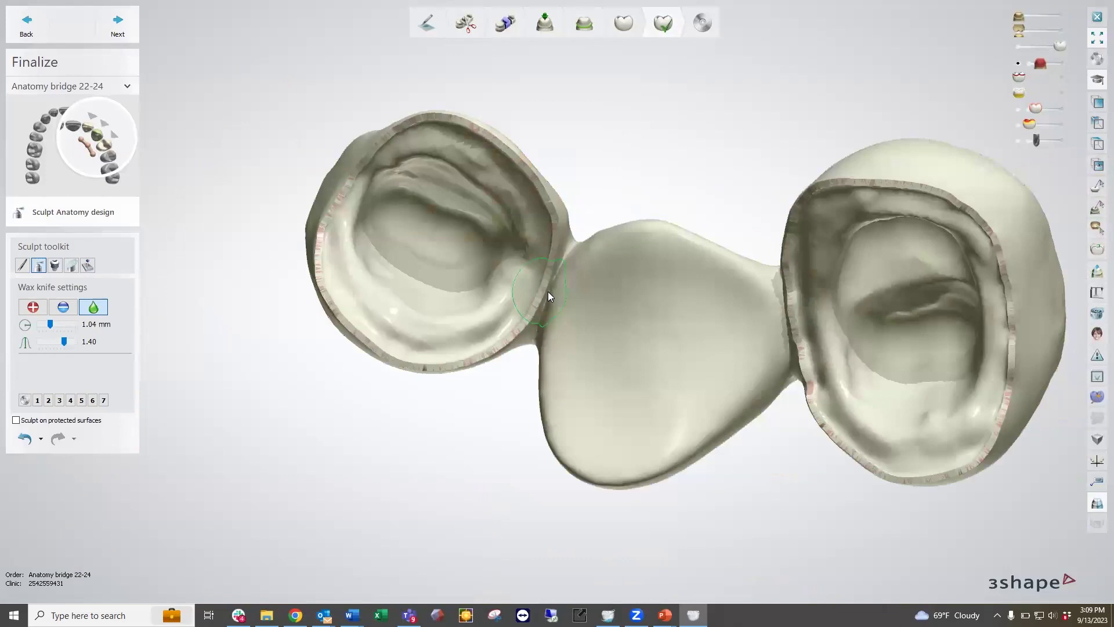
right_click_drag(532, 320, 738, 409)
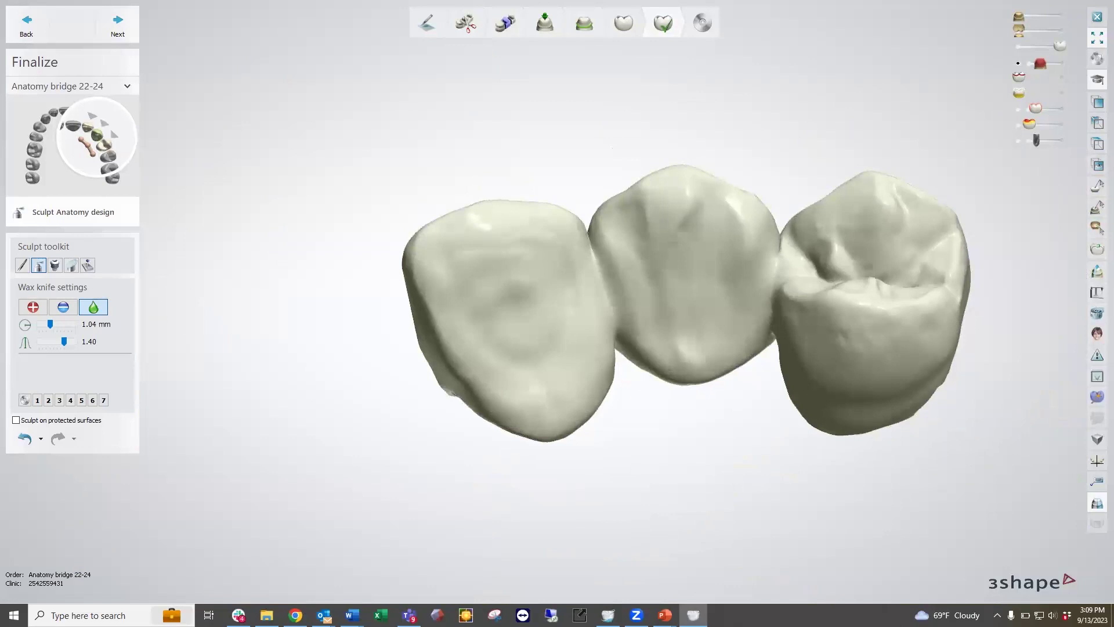
Cut a 2D cross section through the connector between pontic 23 and crown 24 and measure its area.
left_click(1095, 272)
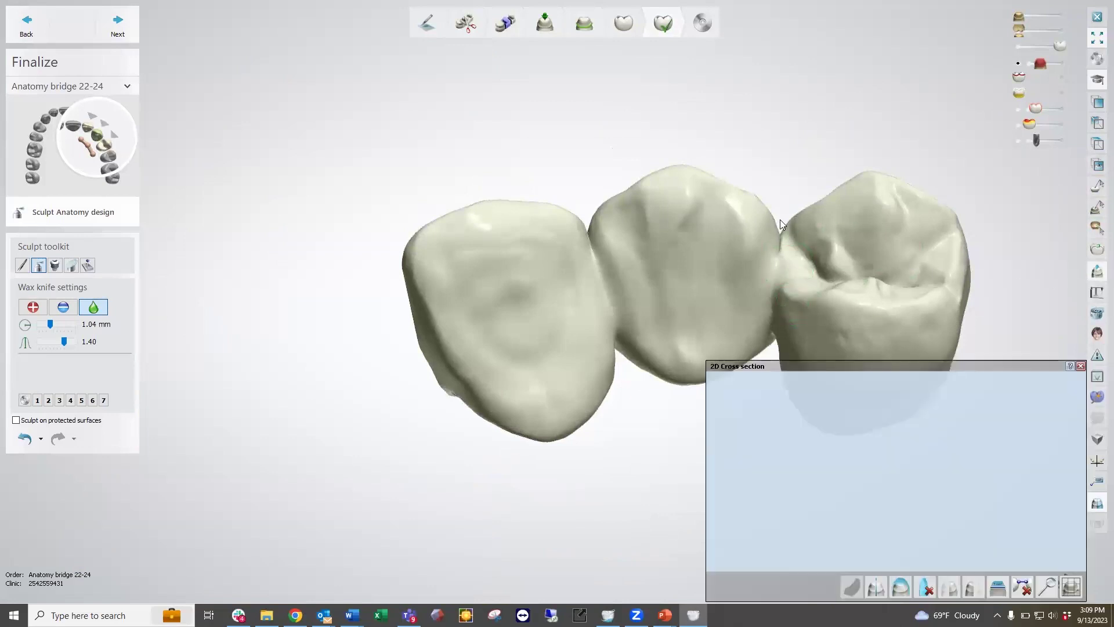
left_click_drag(773, 291, 772, 368)
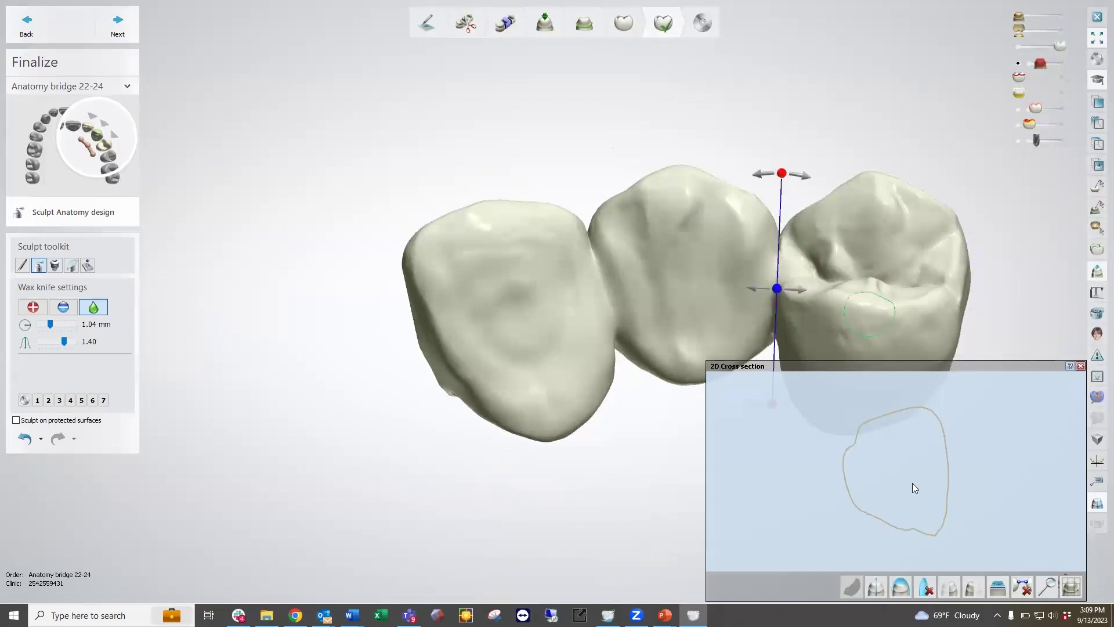
left_click(997, 587)
left_click(920, 507)
right_click_drag(726, 329, 691, 299)
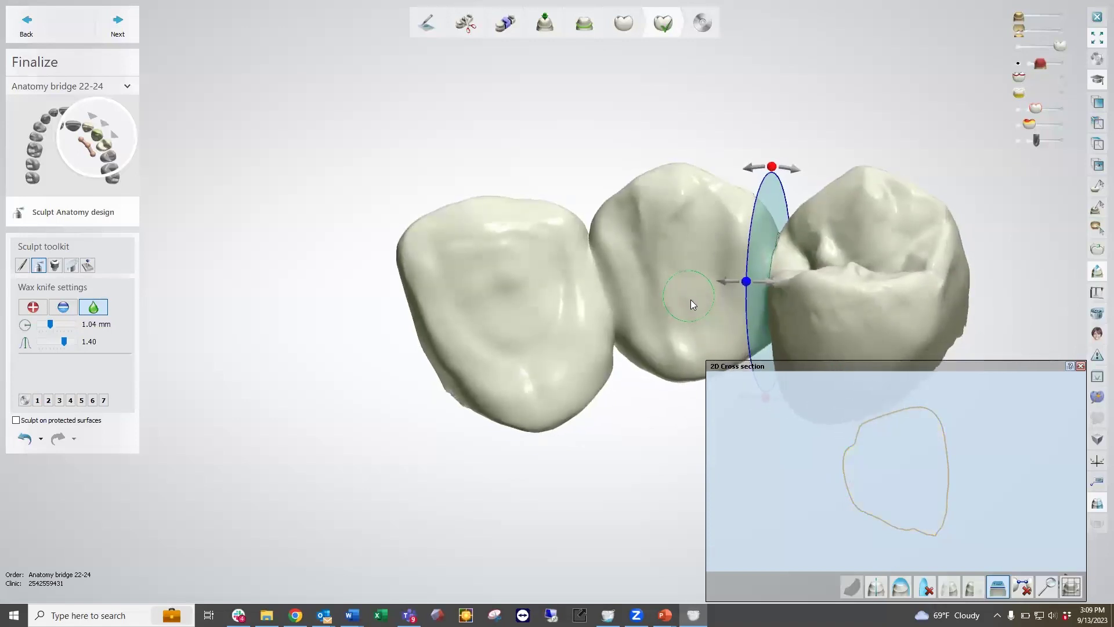
Replace the section with one through the connector between crown 22 and pontic 23, measure its area, and close the cross-section view.
left_click(926, 586)
left_click_drag(588, 220, 623, 393)
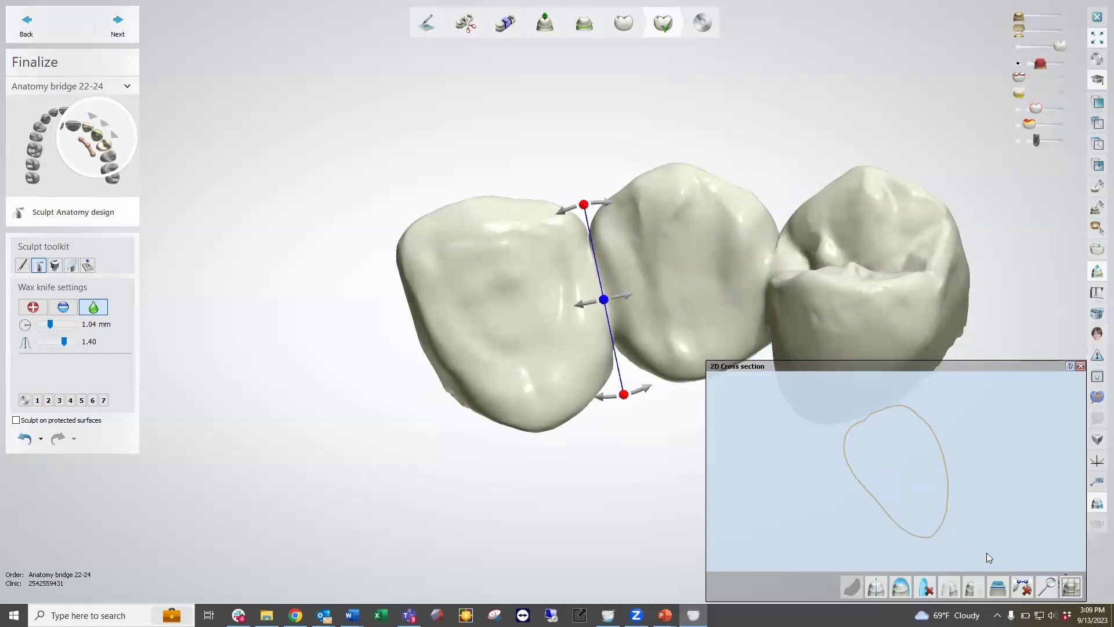
left_click(995, 588)
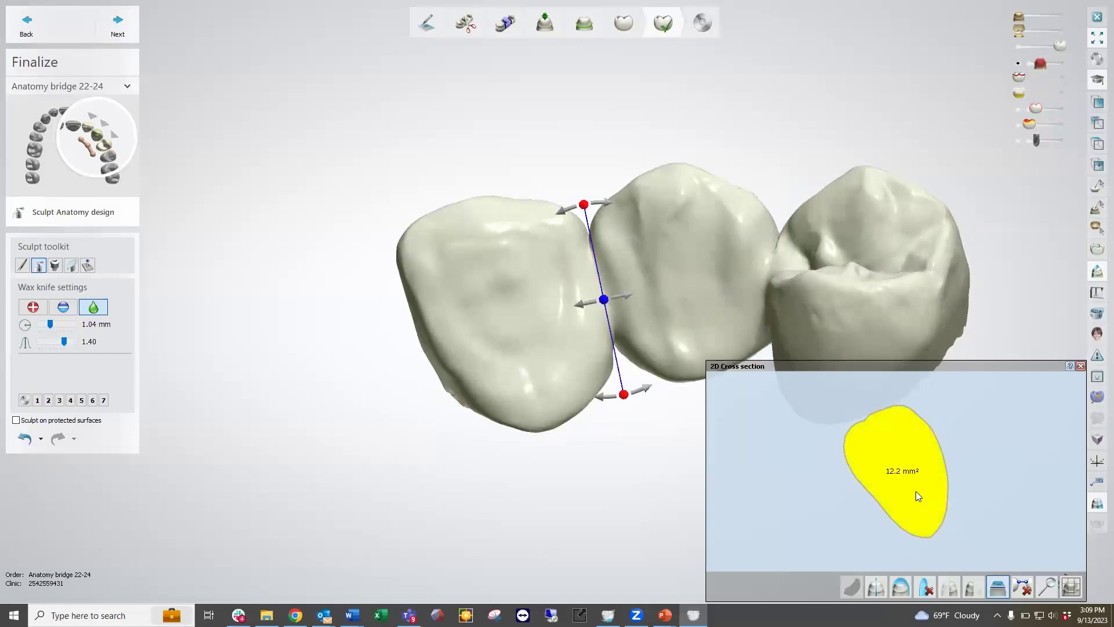
mouse_move(636, 363)
right_mouse_down()
mouse_move(534, 438)
mouse_move(599, 447)
mouse_move(603, 501)
right_mouse_up()
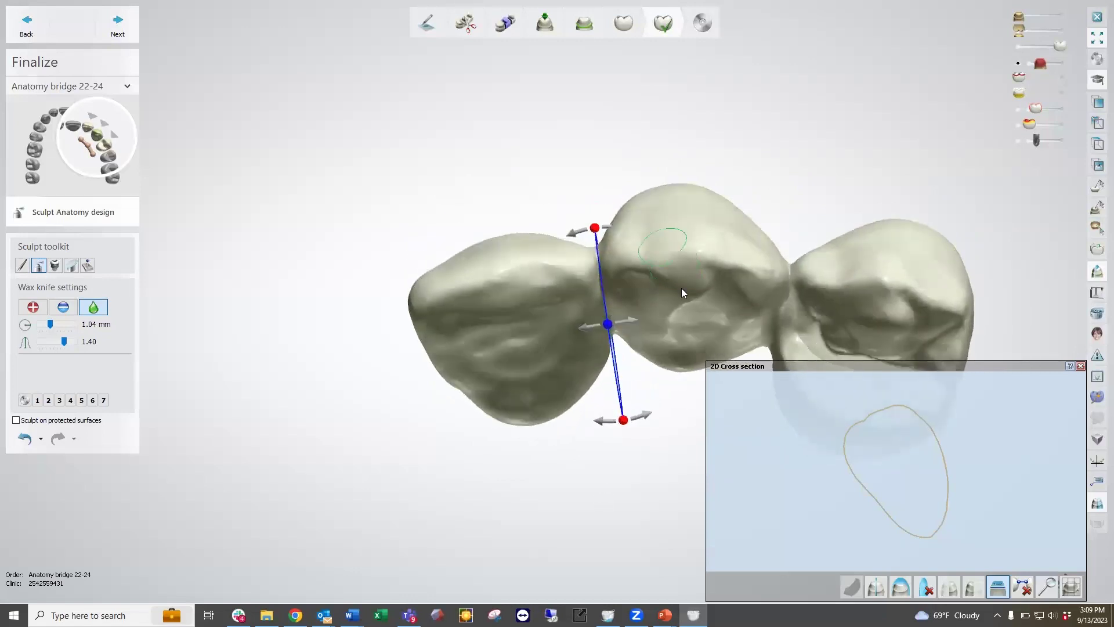
scroll(682, 289, "down", 4)
right_click_drag(687, 290, 666, 246)
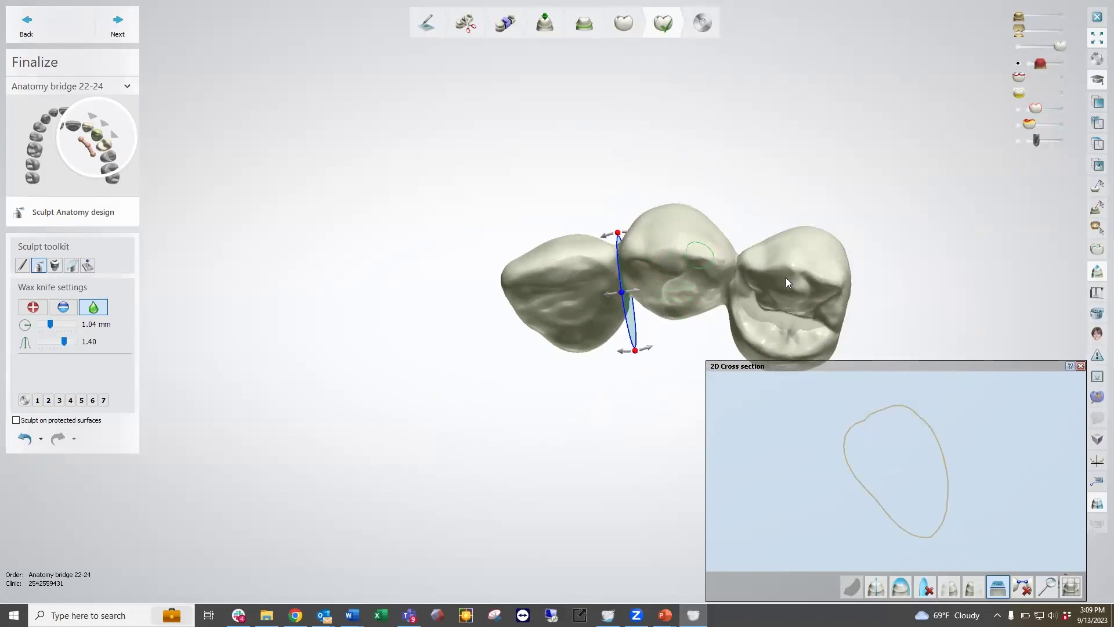
left_click(1081, 366)
Show the preparation and opposing jaw models and examine the smoothed bridge from the palatal and biting sides.
left_click(1064, 16)
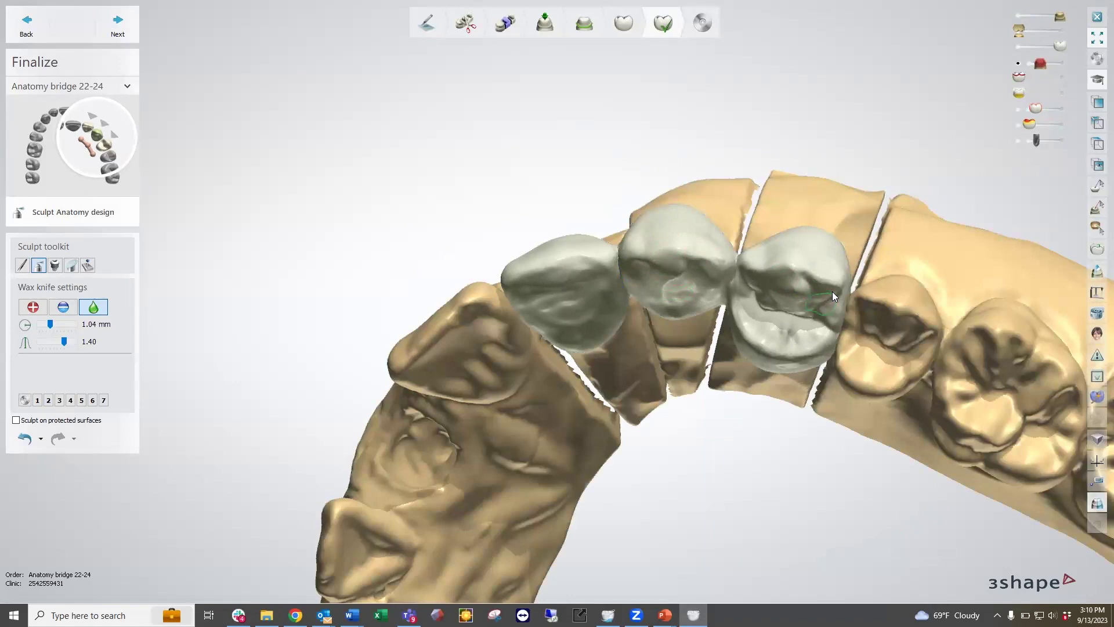
right_click_drag(833, 296, 559, 275)
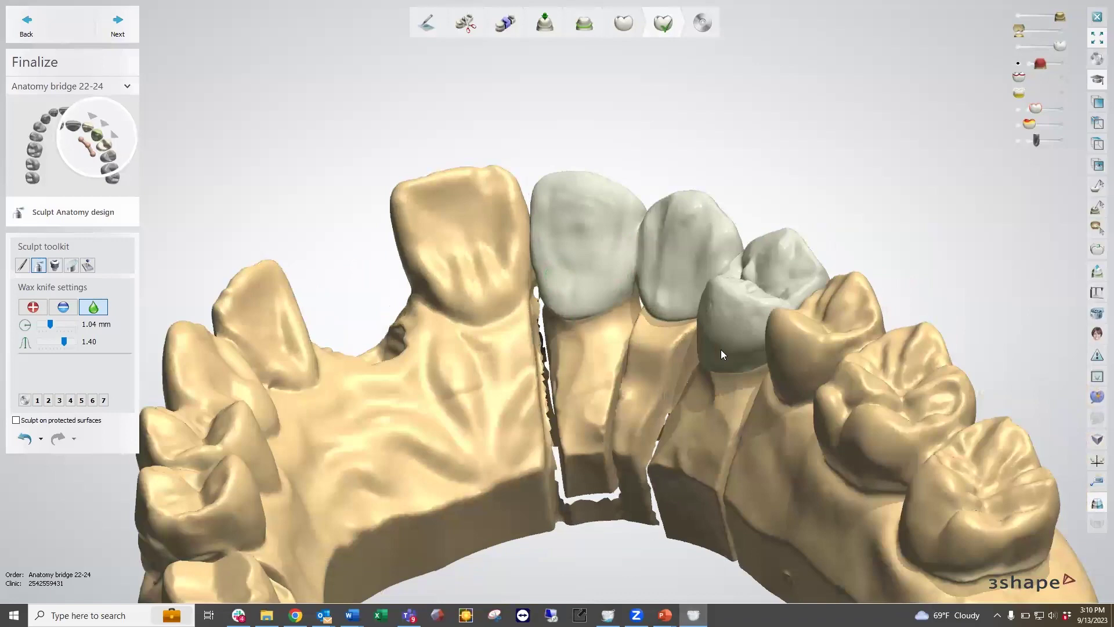
right_click_drag(722, 352, 814, 383)
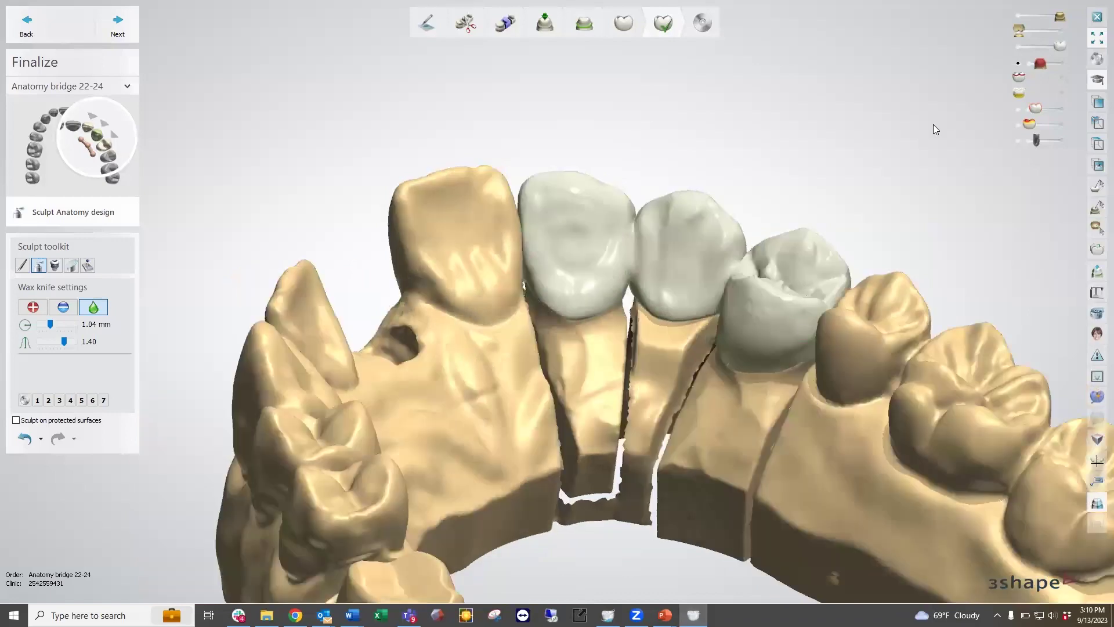
left_click(1062, 29)
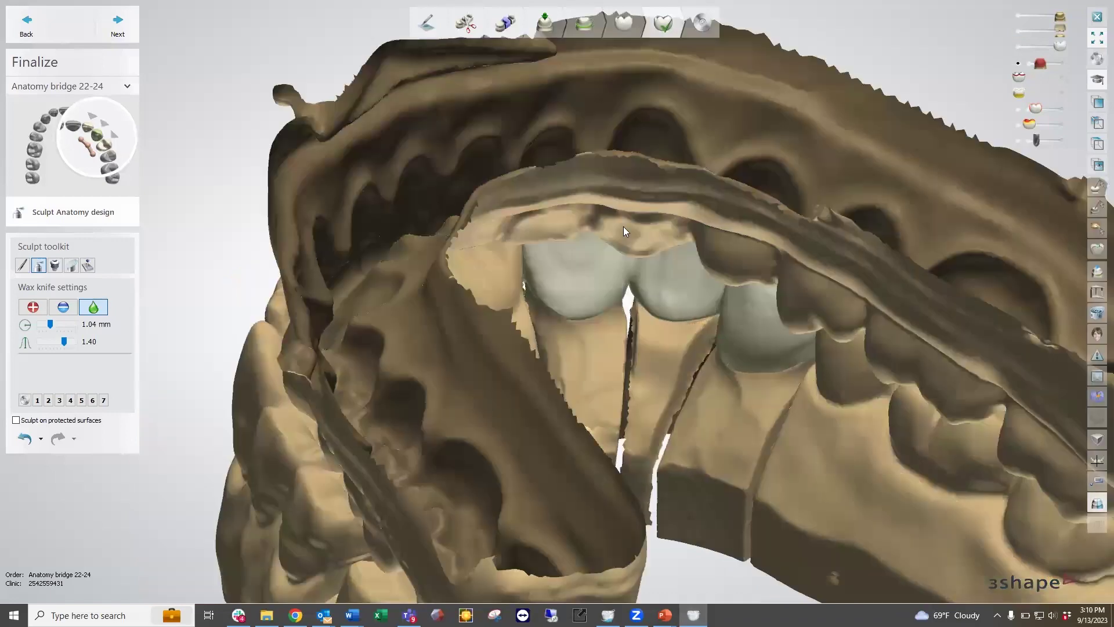
right_click_drag(623, 229, 558, 292)
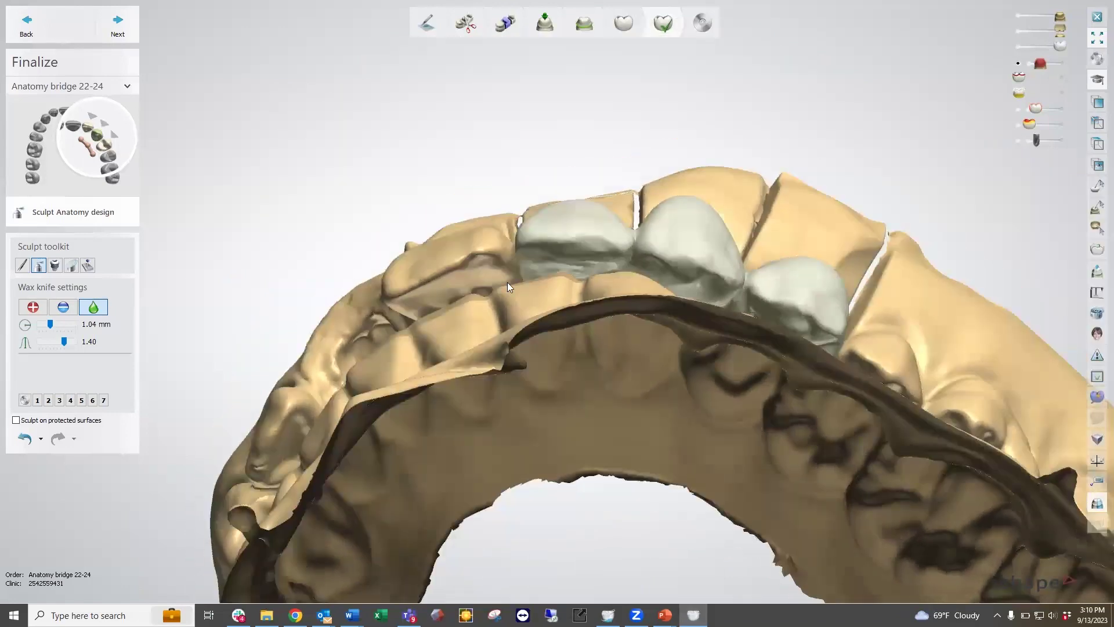
Finalize anatomy bridge 22-24, save the completed design, and close the order.
left_click(111, 35)
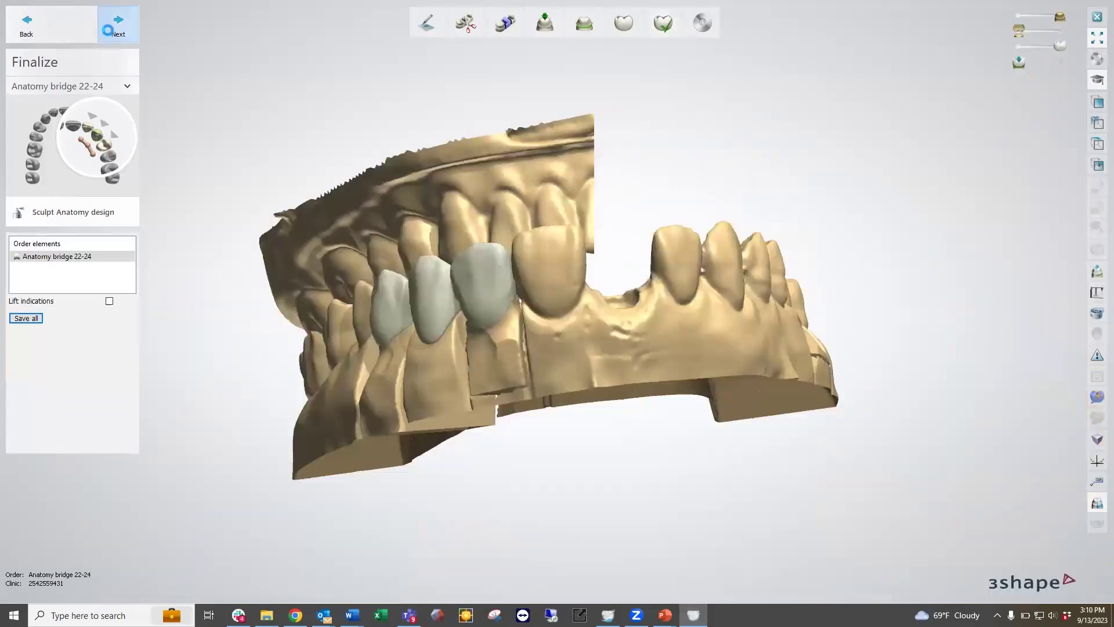
left_click(112, 35)
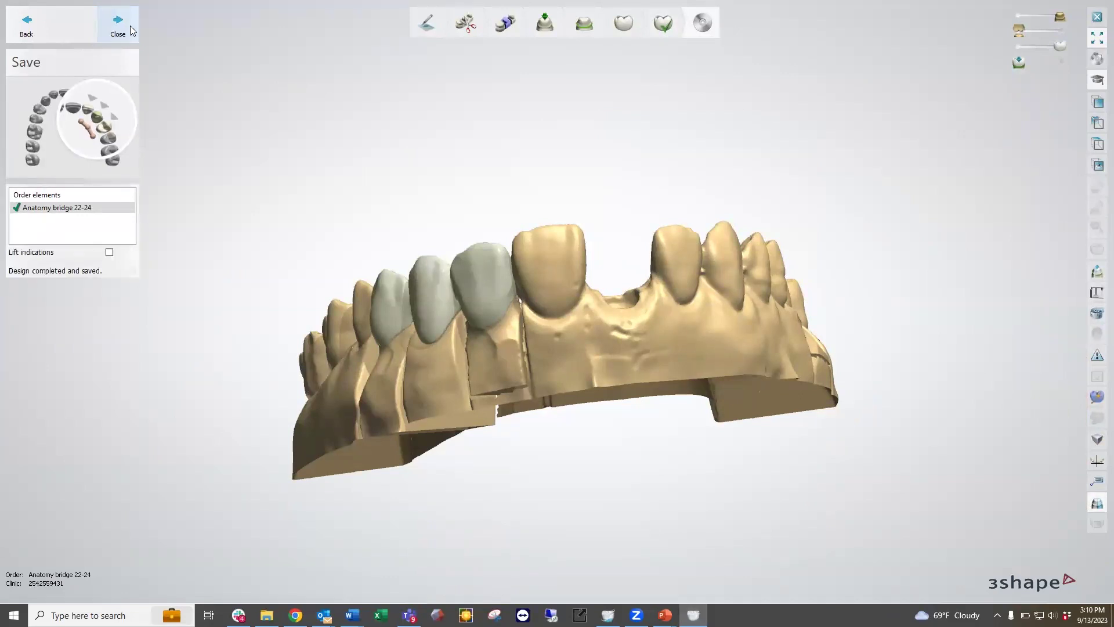
left_click(130, 26)
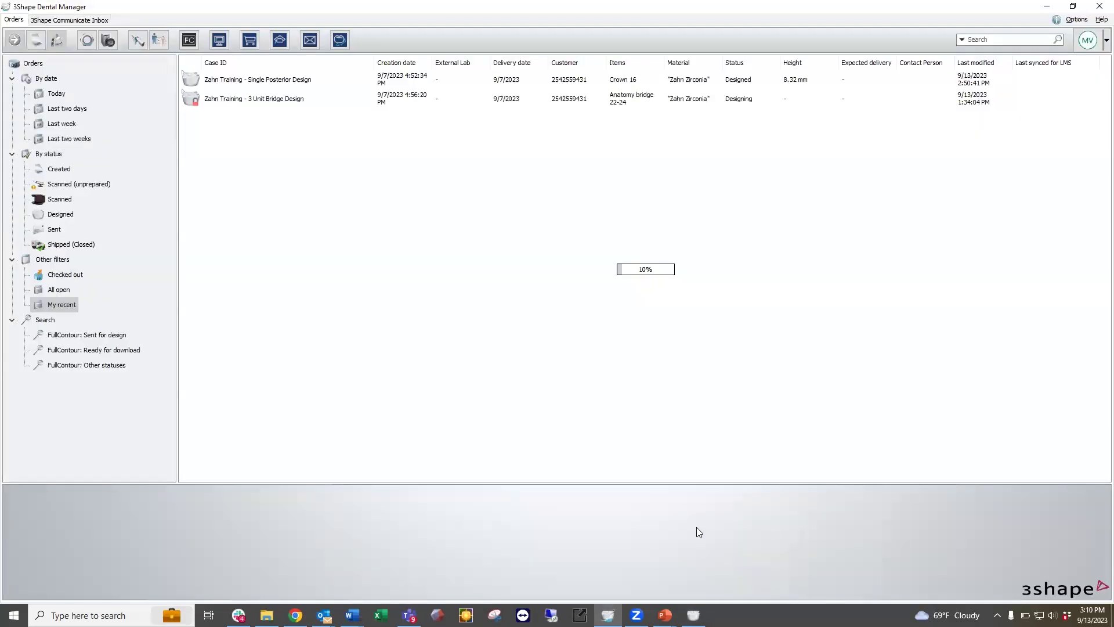
Switch to the PowerPoint presentation to show its closing thank-you slide, and return to 3Shape DentalDesigner.
mouse_move(665, 615)
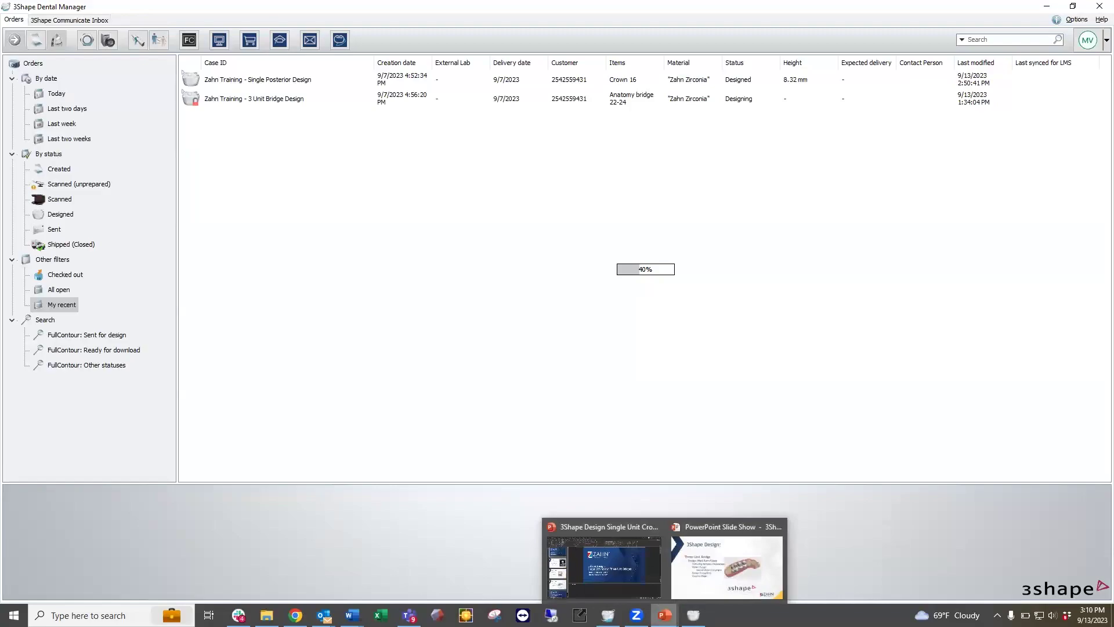
left_click(664, 587)
left_click(134, 11)
left_click(547, 443)
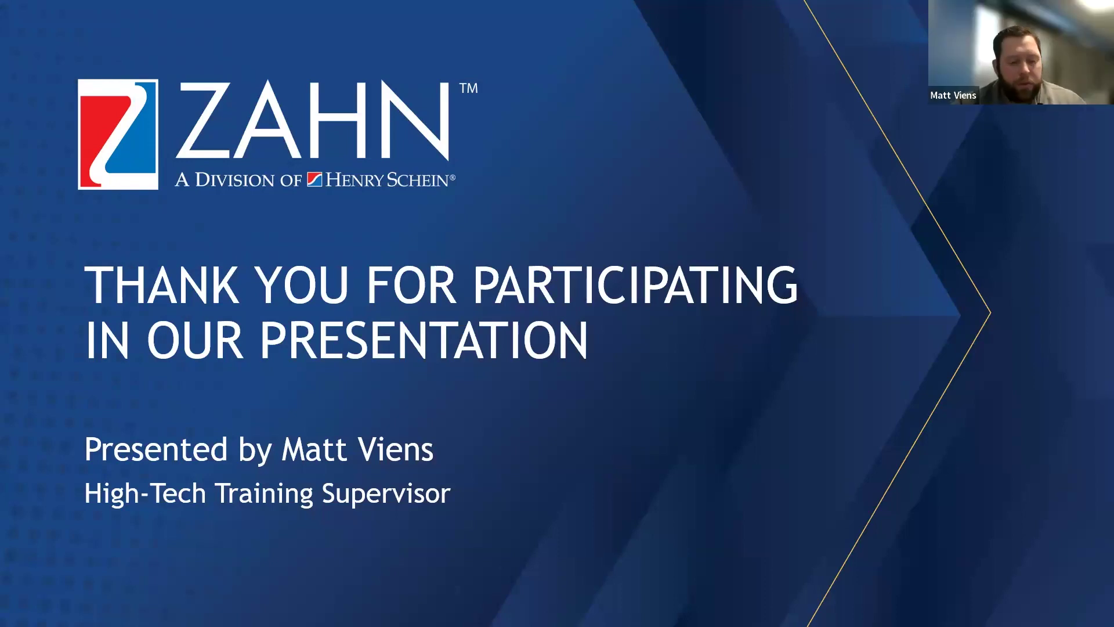
key("alt+Tab")
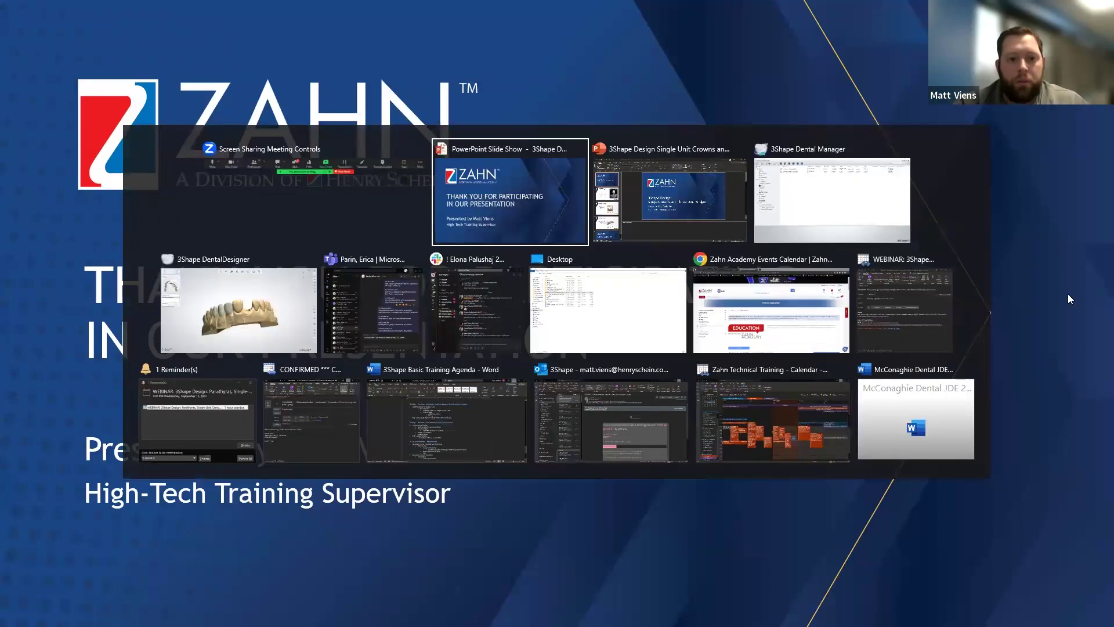
left_click(279, 311)
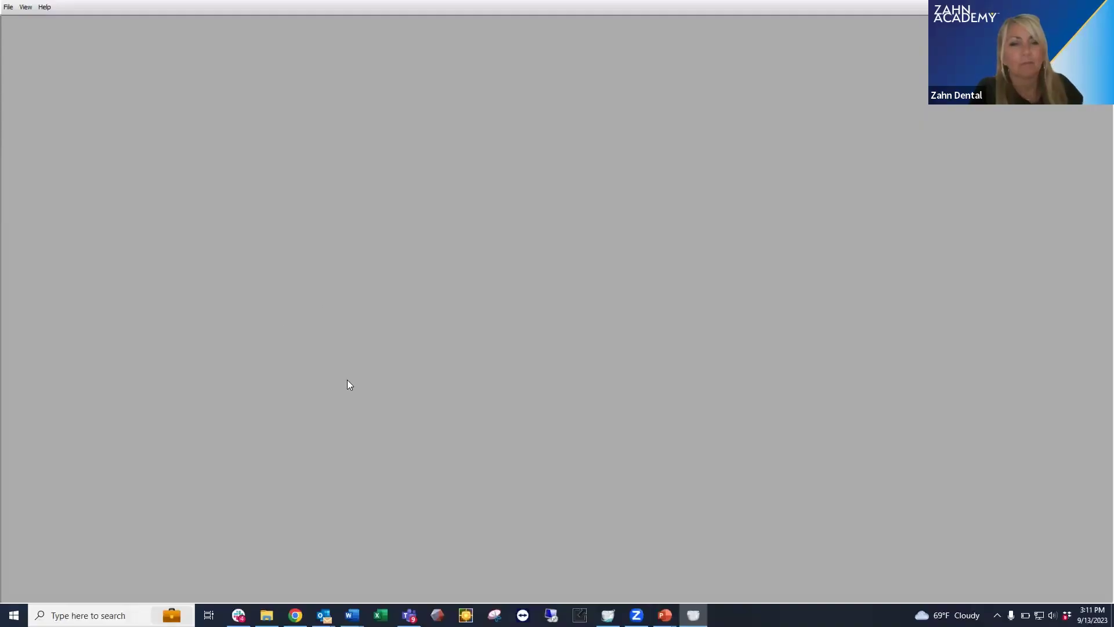
Switch to 3Shape Dental Manager and generate the CAM output for the Zahn Training - 3 Unit Bridge Design order.
left_click(607, 615)
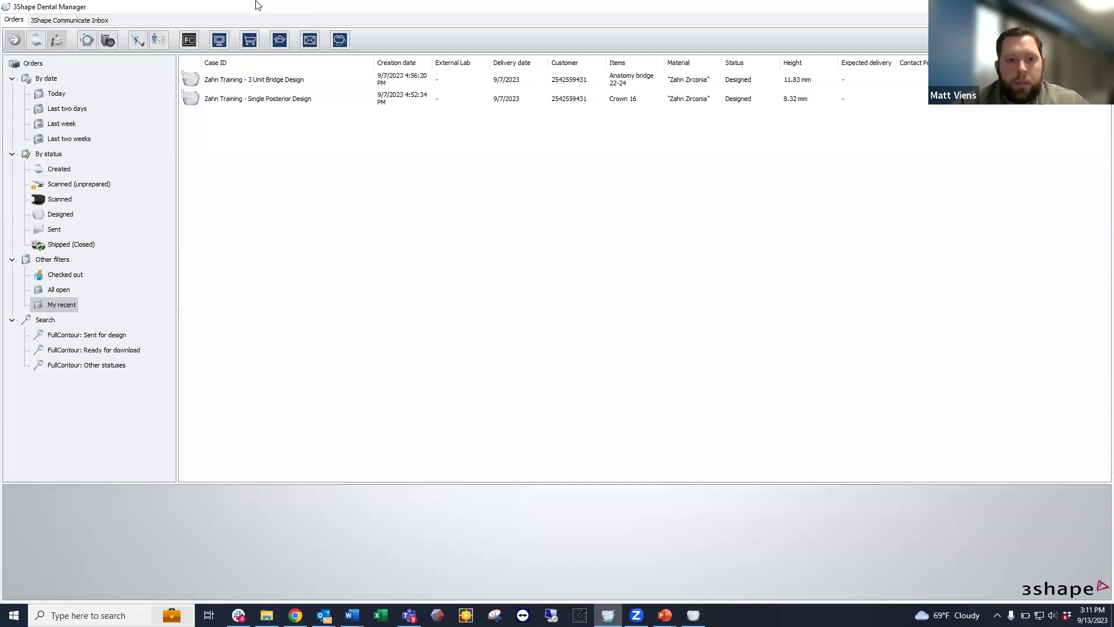
right_click(244, 75)
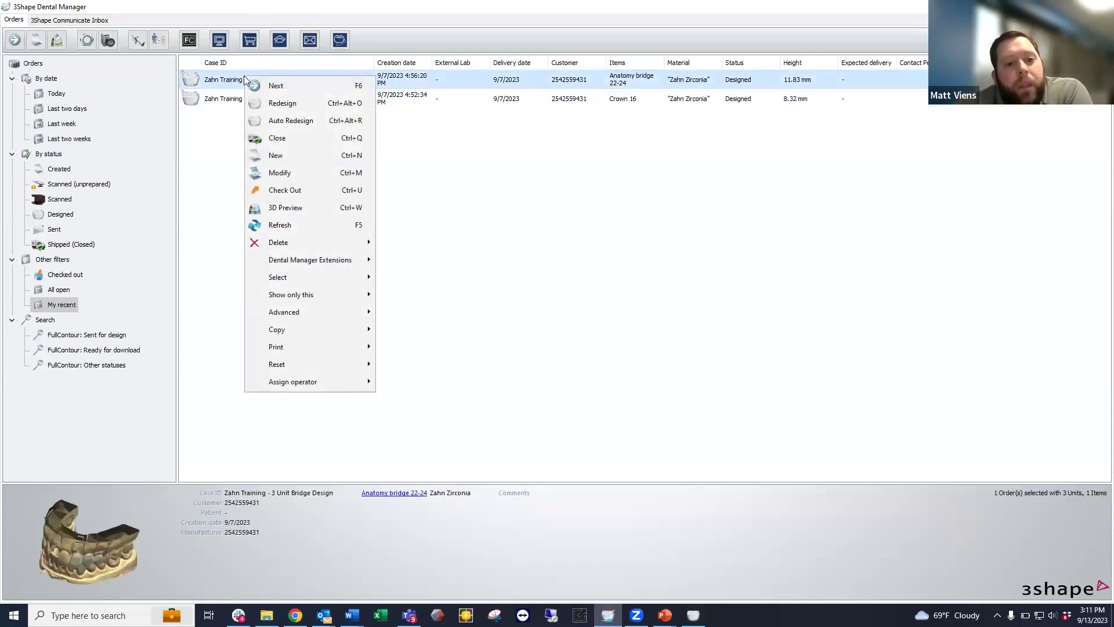
mouse_move(311, 320)
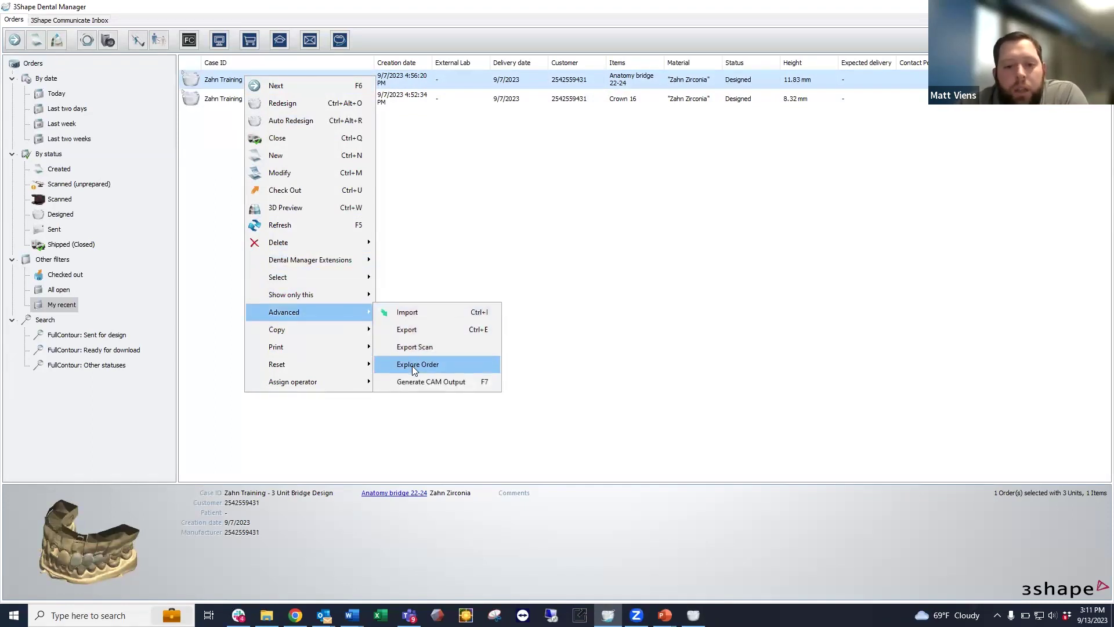
left_click(413, 381)
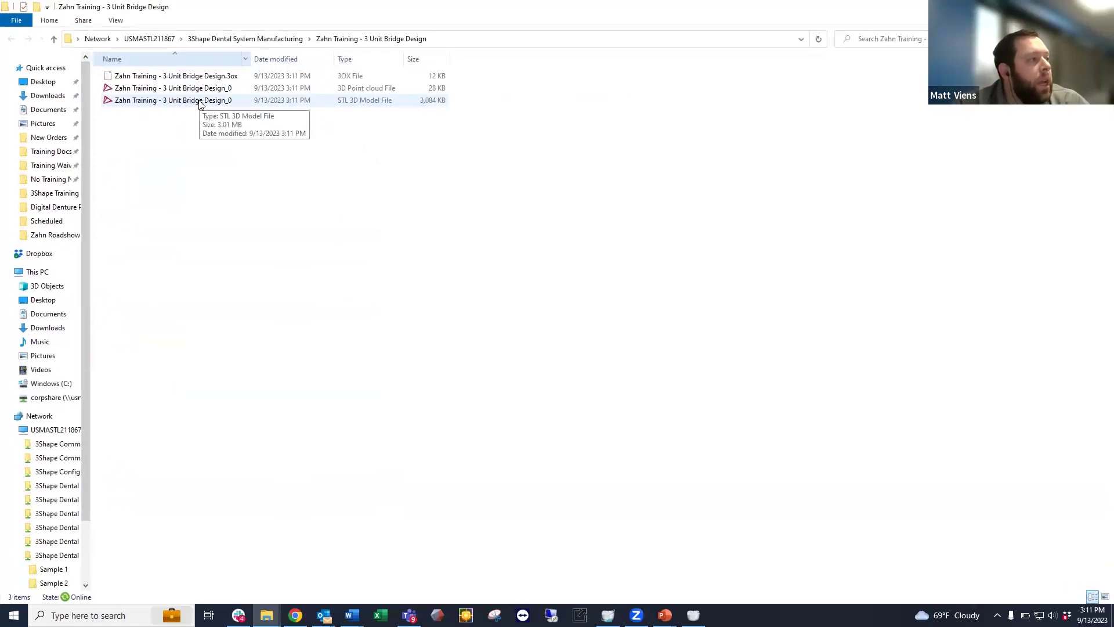
Open the generated STL model Zahn Training - 3 Unit Bridge Design_0 from its manufacturing folder in 3Shape 3D Viewer.
left_click(212, 101)
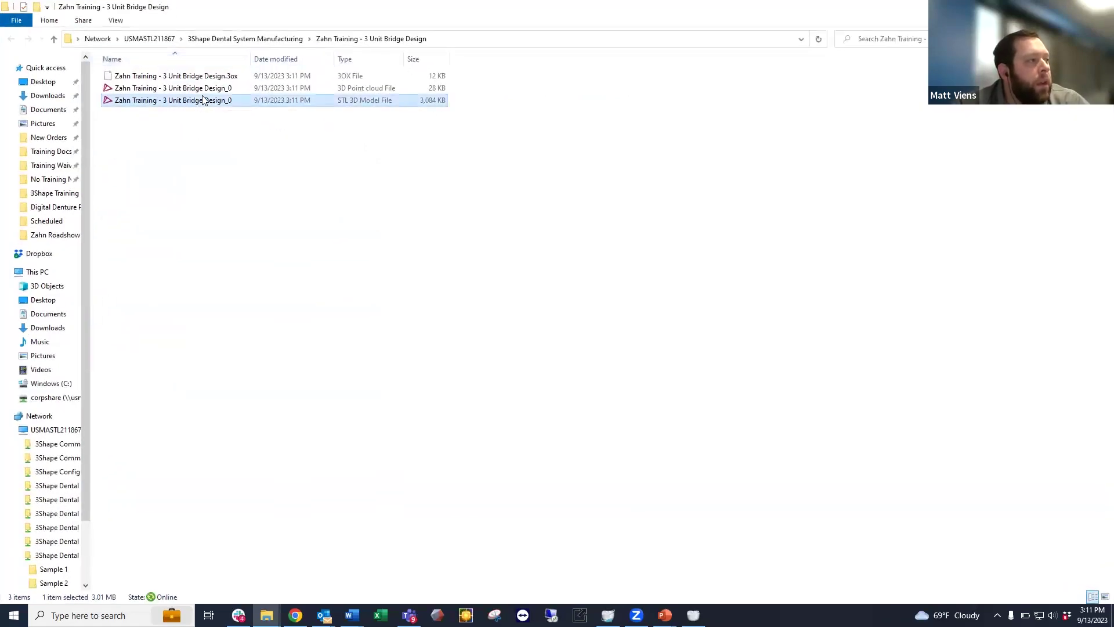
right_click(203, 98)
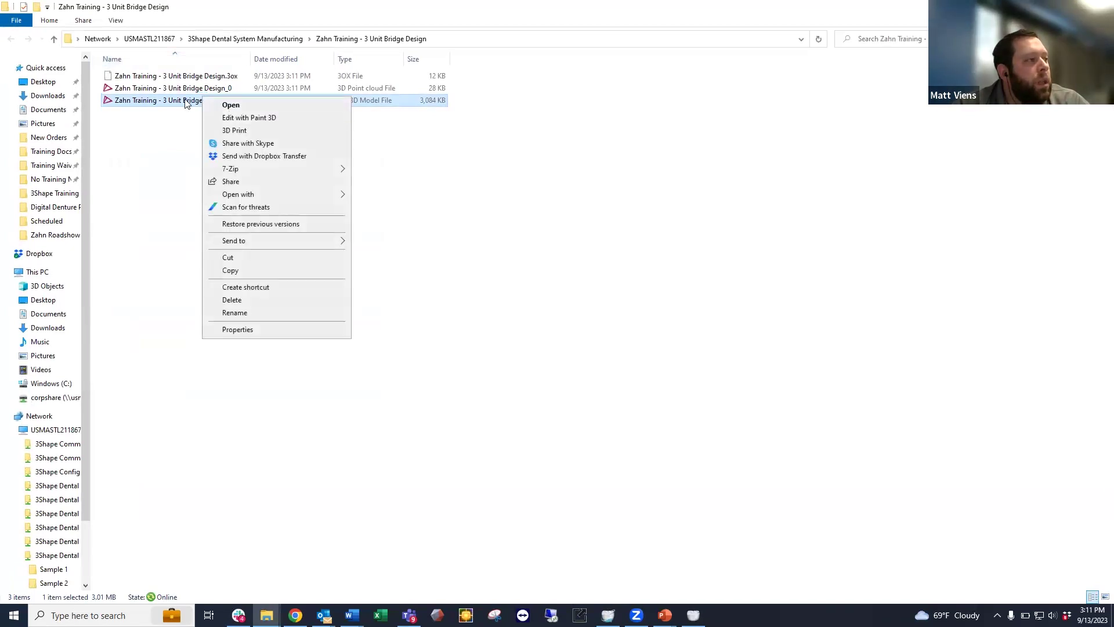
left_click(186, 100)
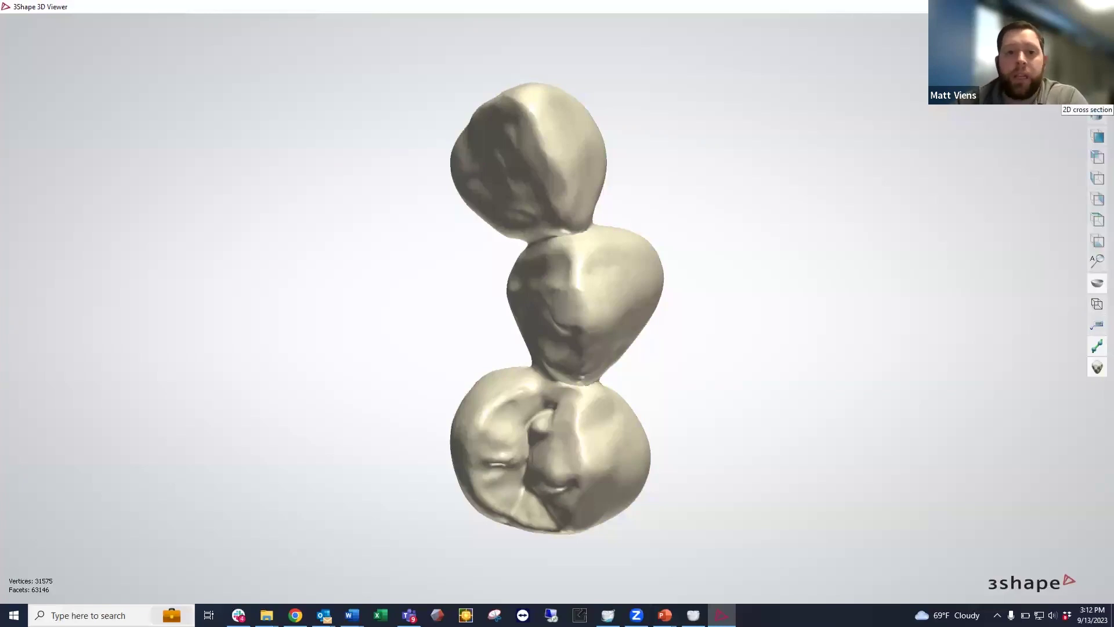
Cut a 2D cross section through the connector between crown 22 and pontic 23, inspect it, and close the viewer and folder.
left_click(1097, 115)
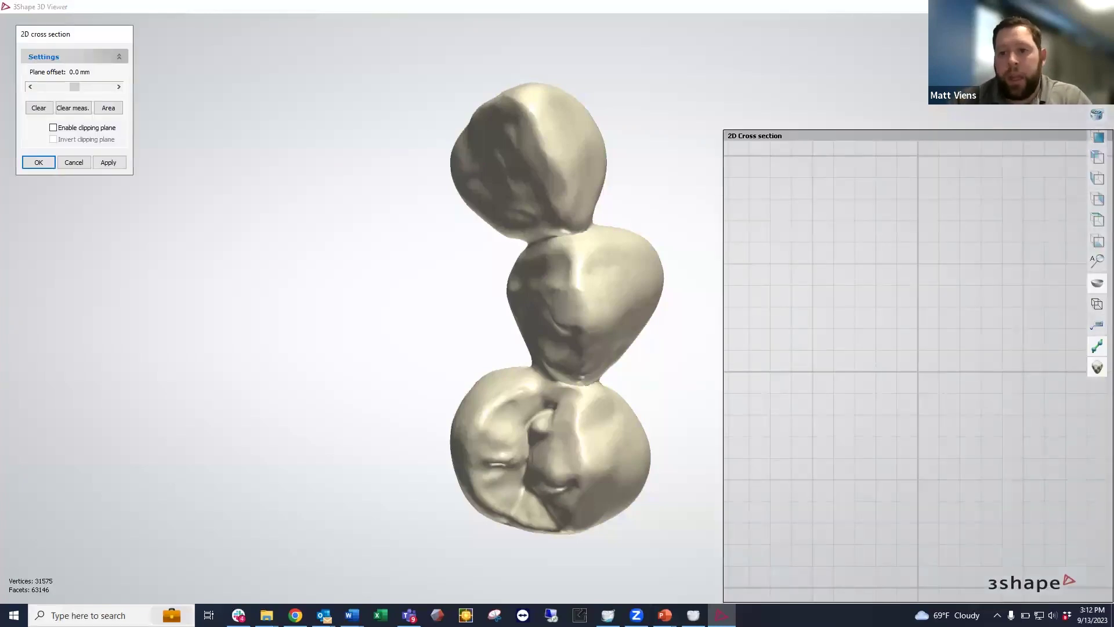
left_click_drag(608, 220, 511, 241)
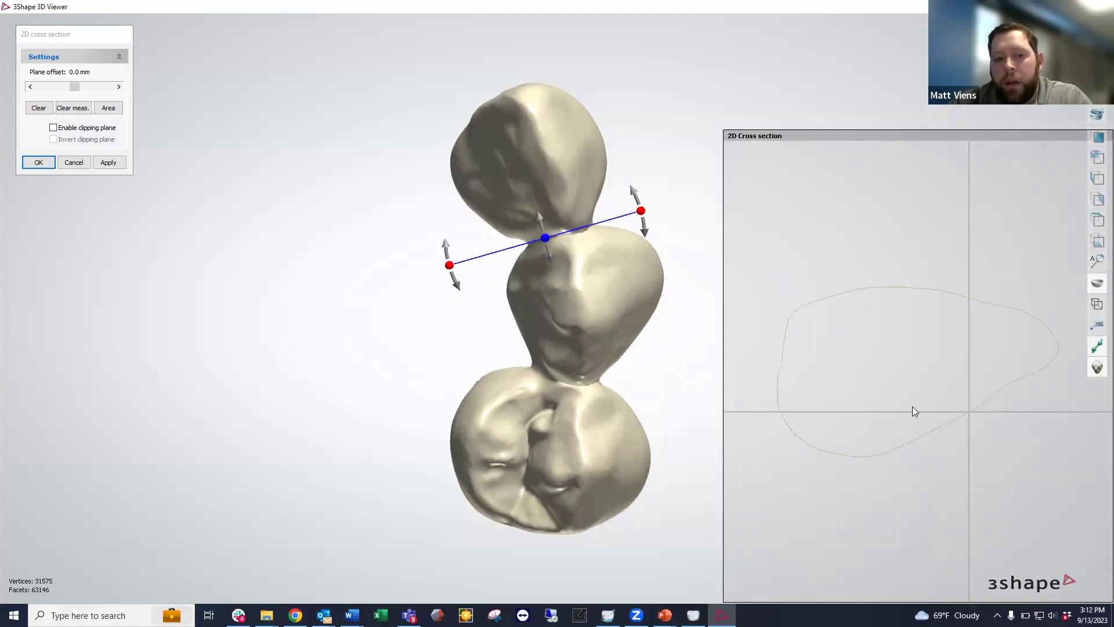
right_click_drag(496, 364, 547, 333)
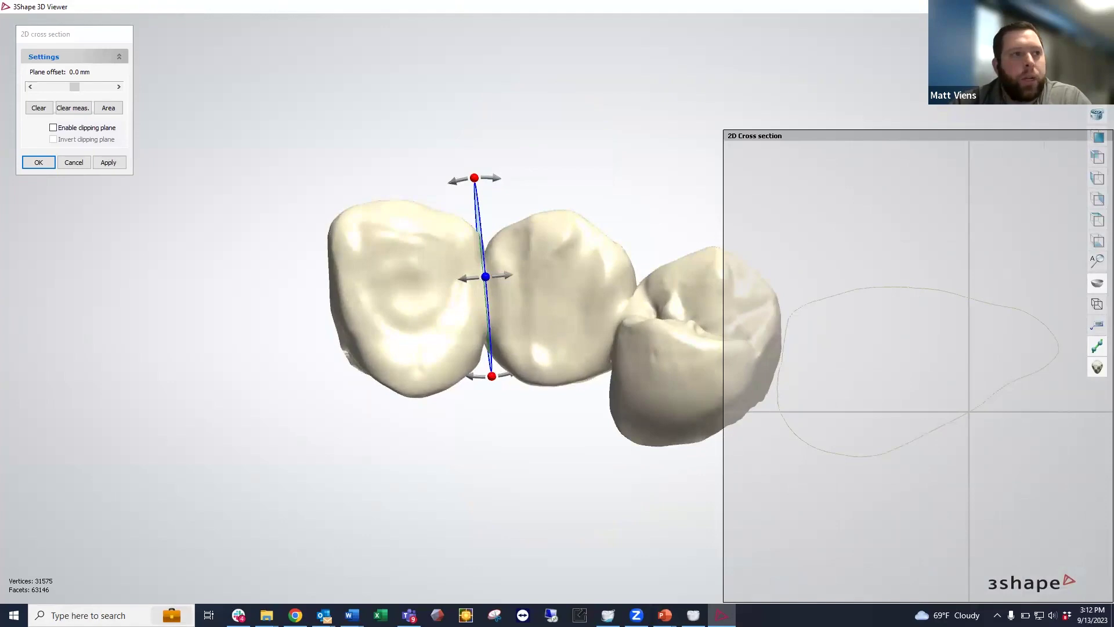
left_click(1100, 6)
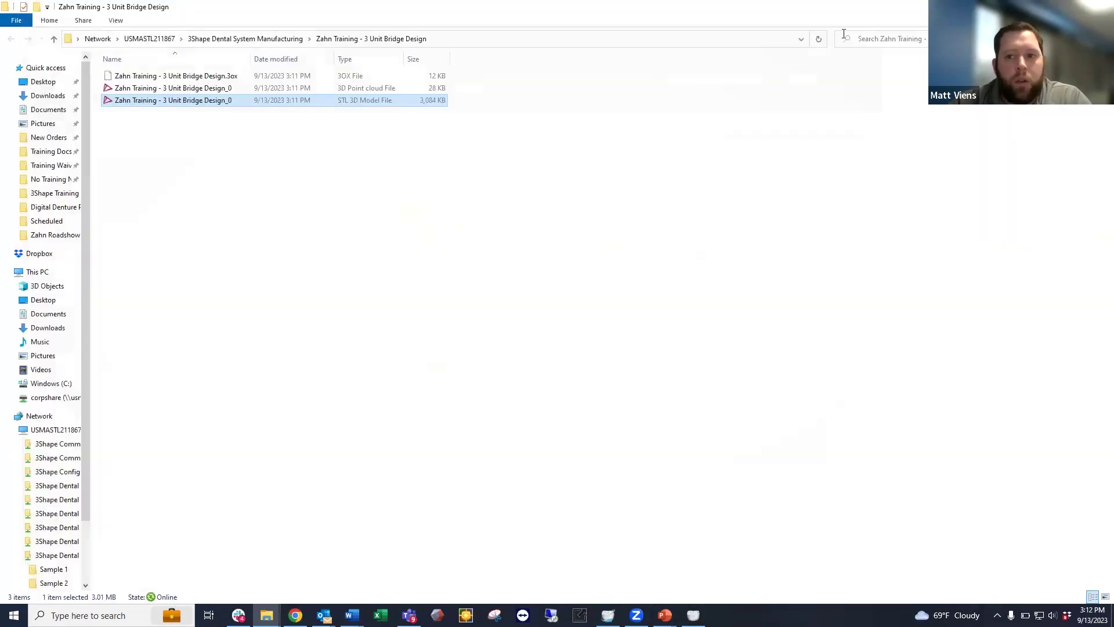
left_click(1100, 6)
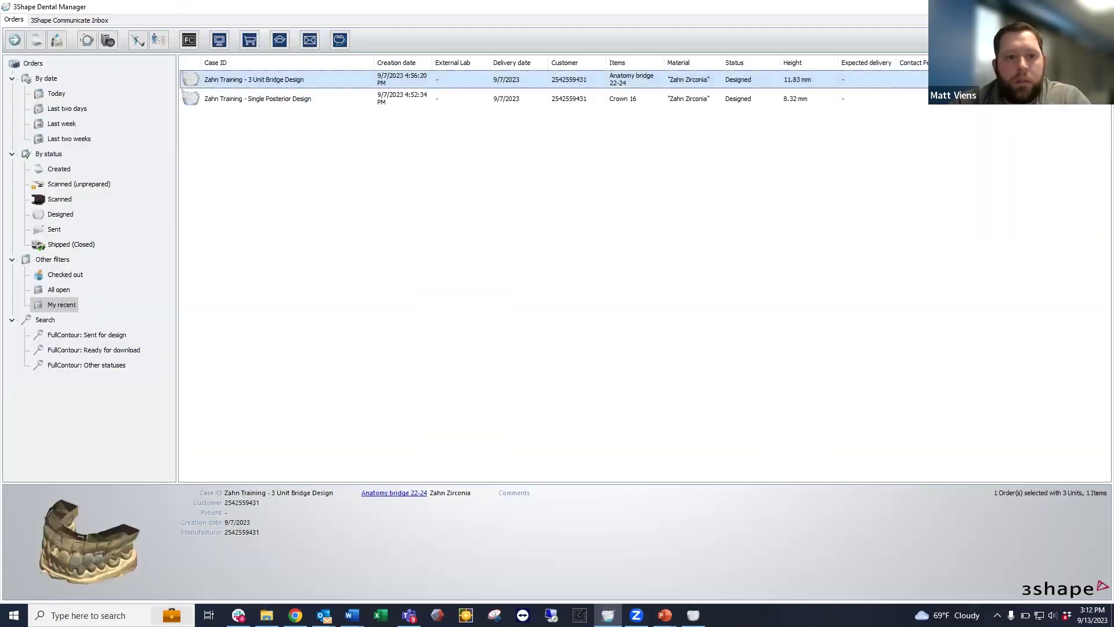
Reopen the Zahn Training - 3 Unit Bridge Design order for redesign and go to the Finalize stage.
right_click(260, 76)
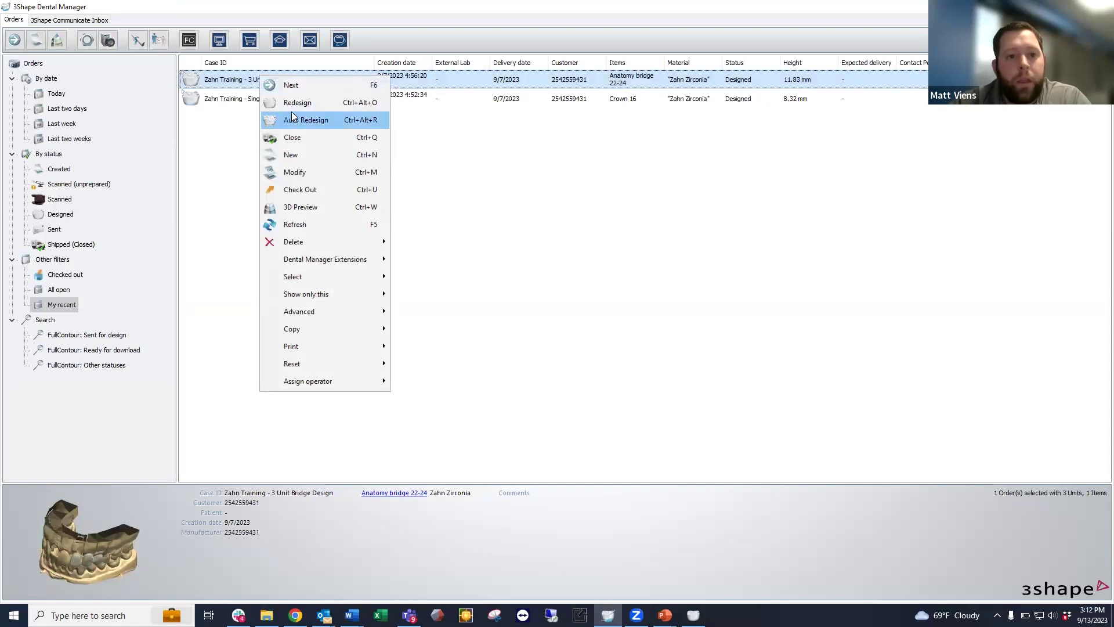
left_click(293, 104)
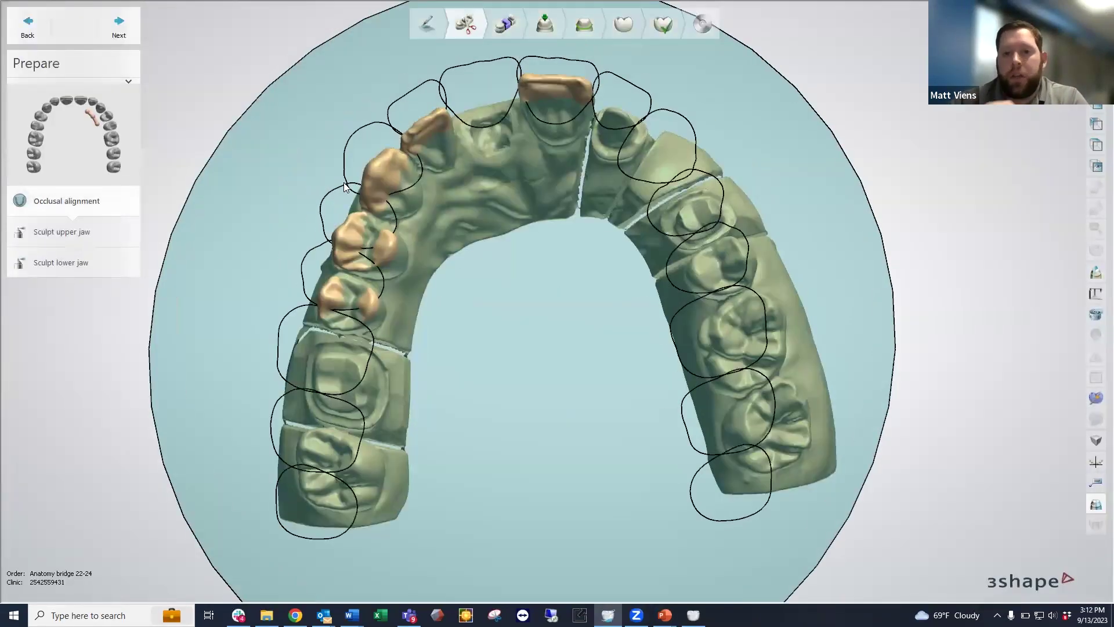
left_click(665, 34)
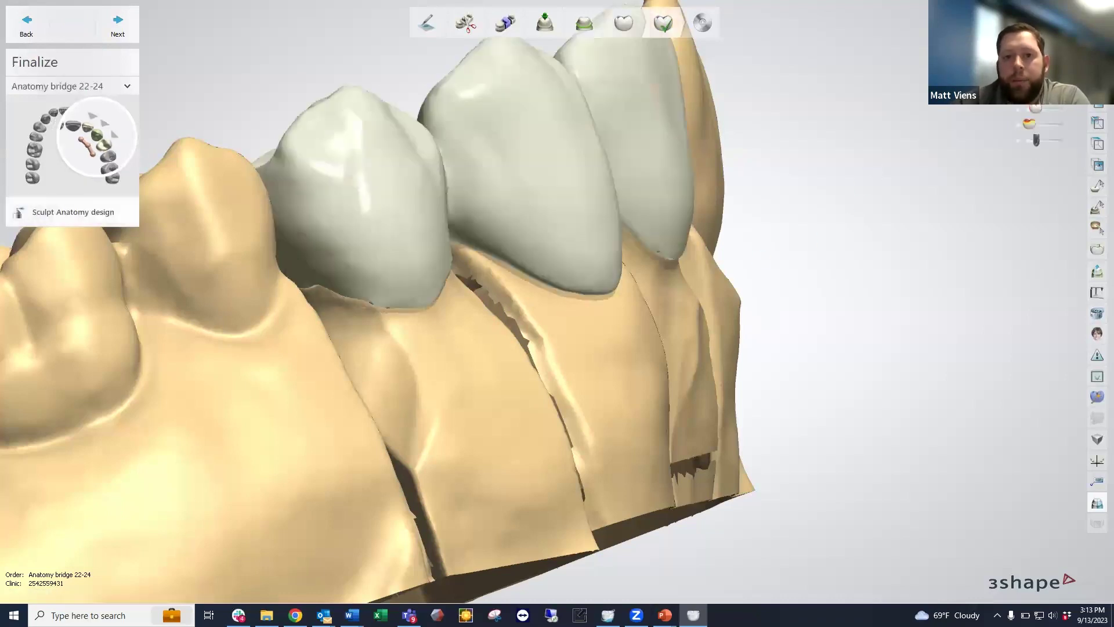
Draw a 2D cross section through the connector between crown 22 and pontic 23 and measure its area up close.
right_click_drag(753, 232, 686, 206)
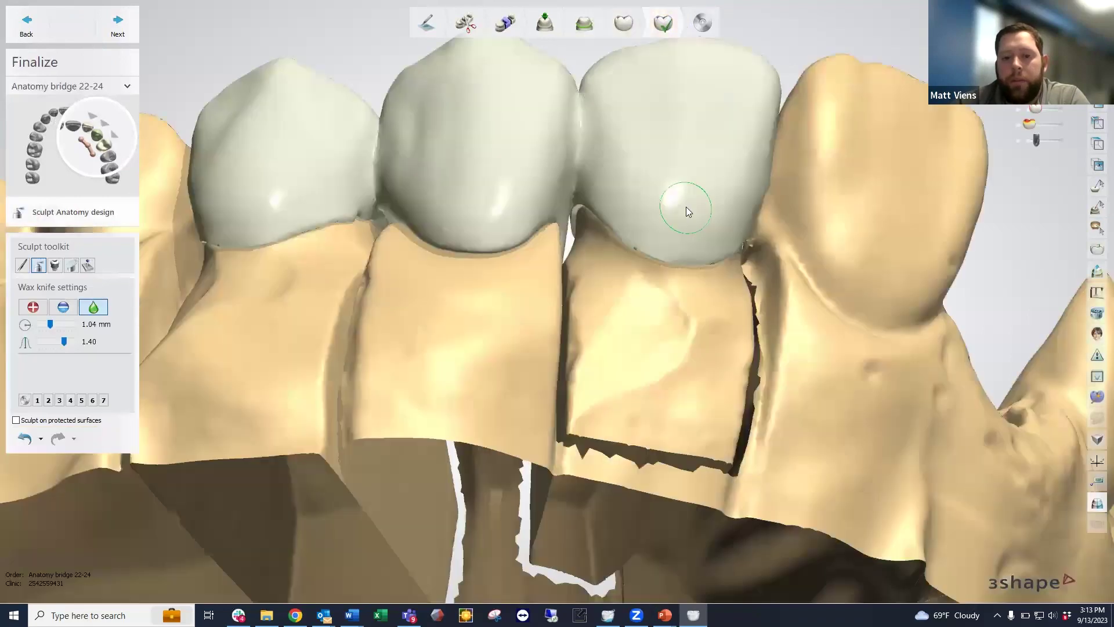
left_click(1096, 273)
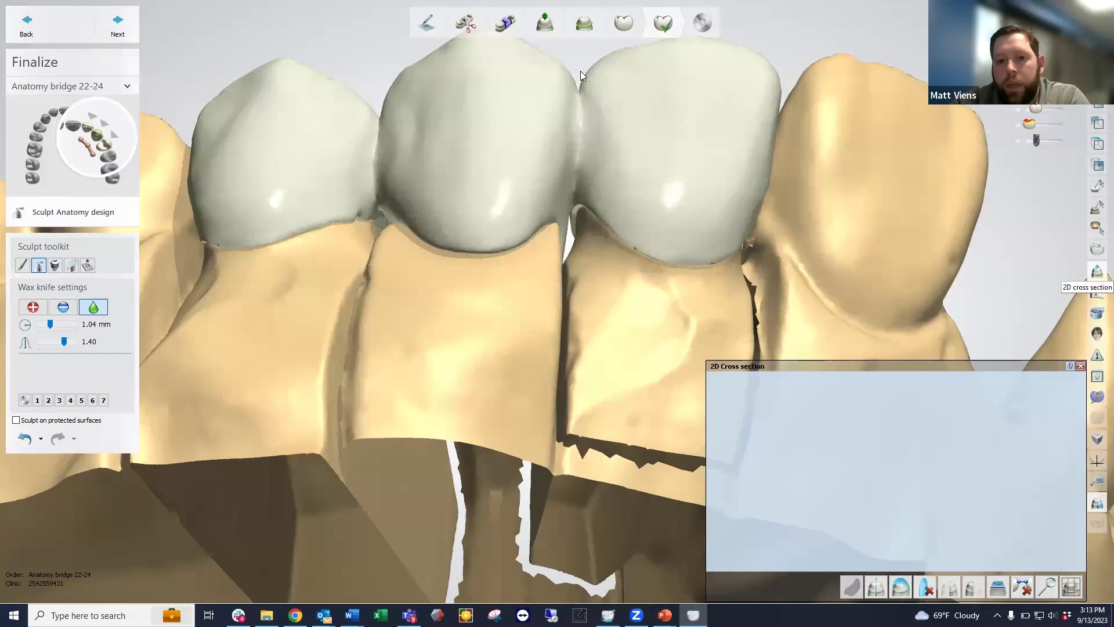
left_click_drag(578, 66, 568, 233)
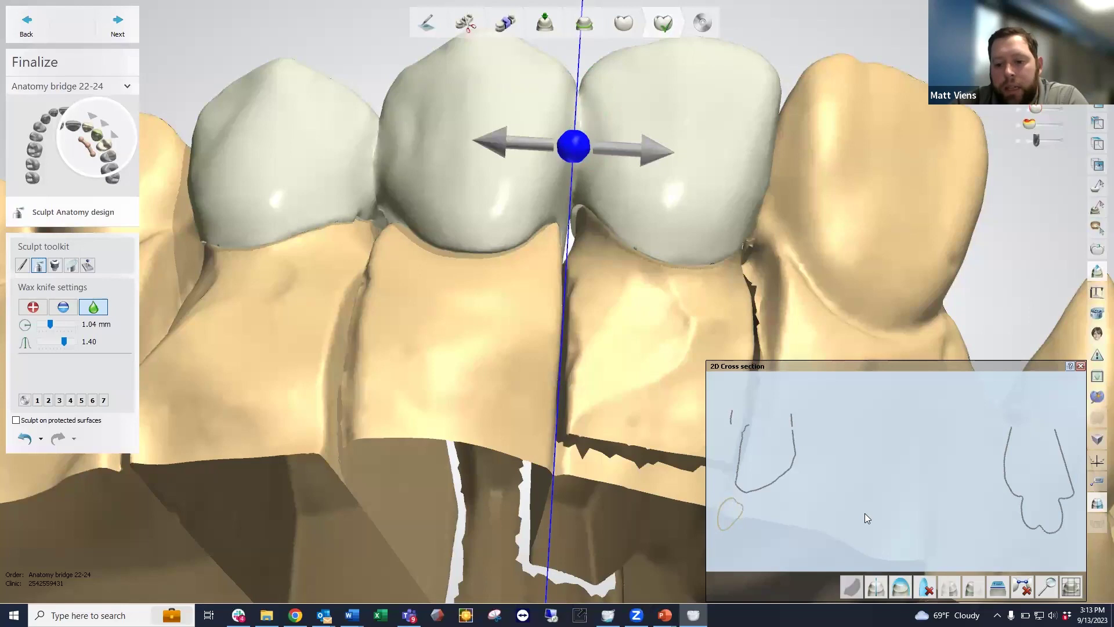
left_click(993, 585)
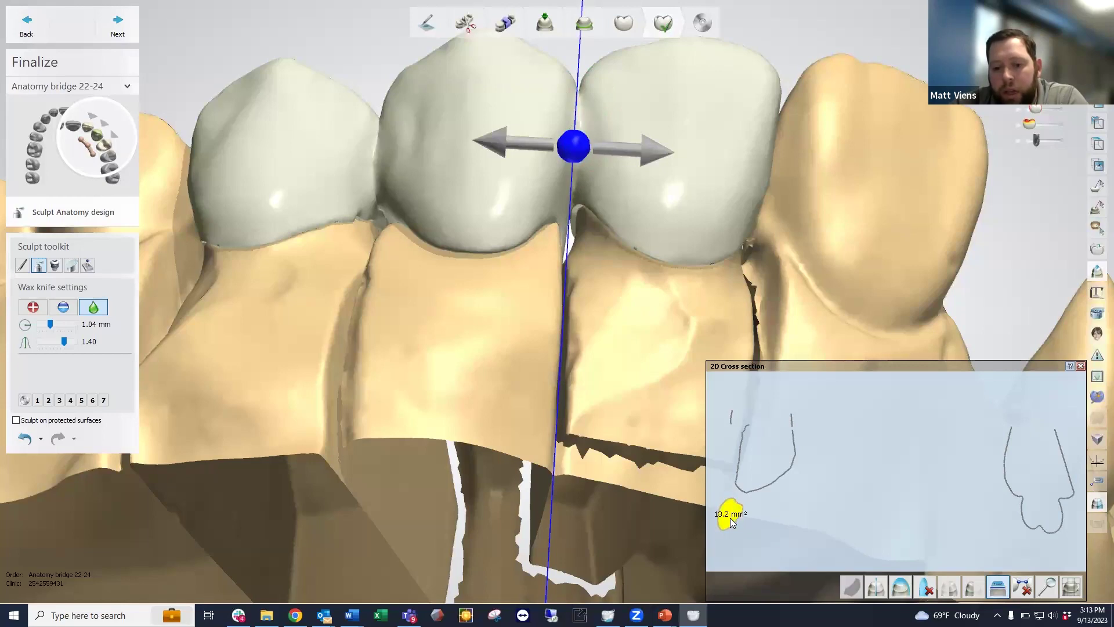
scroll(730, 517, "up", 2)
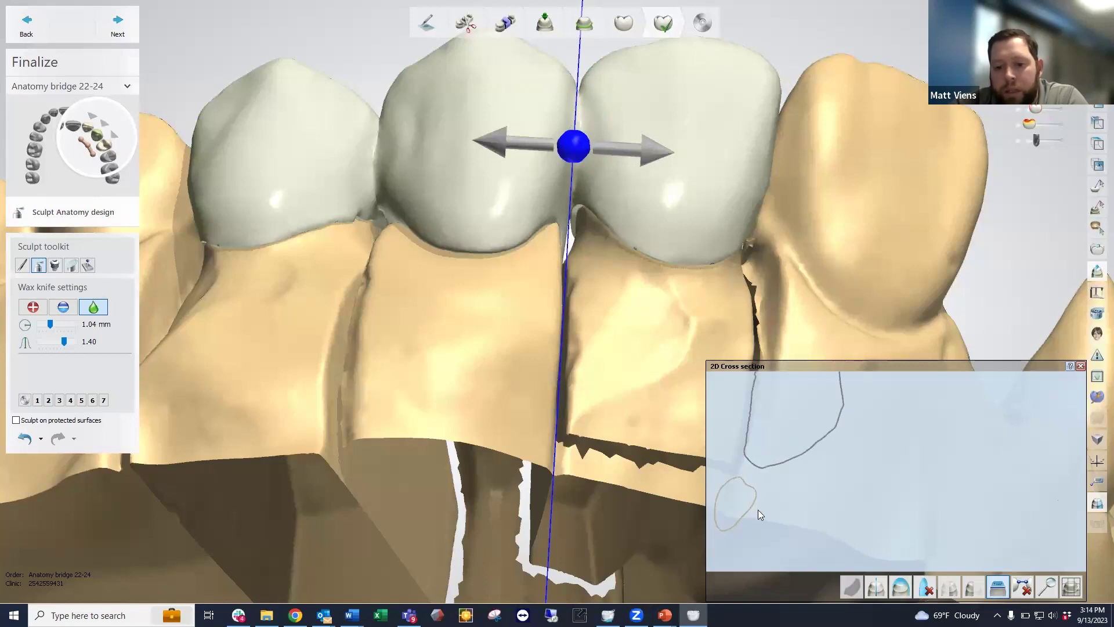
scroll(738, 511, "up", 5)
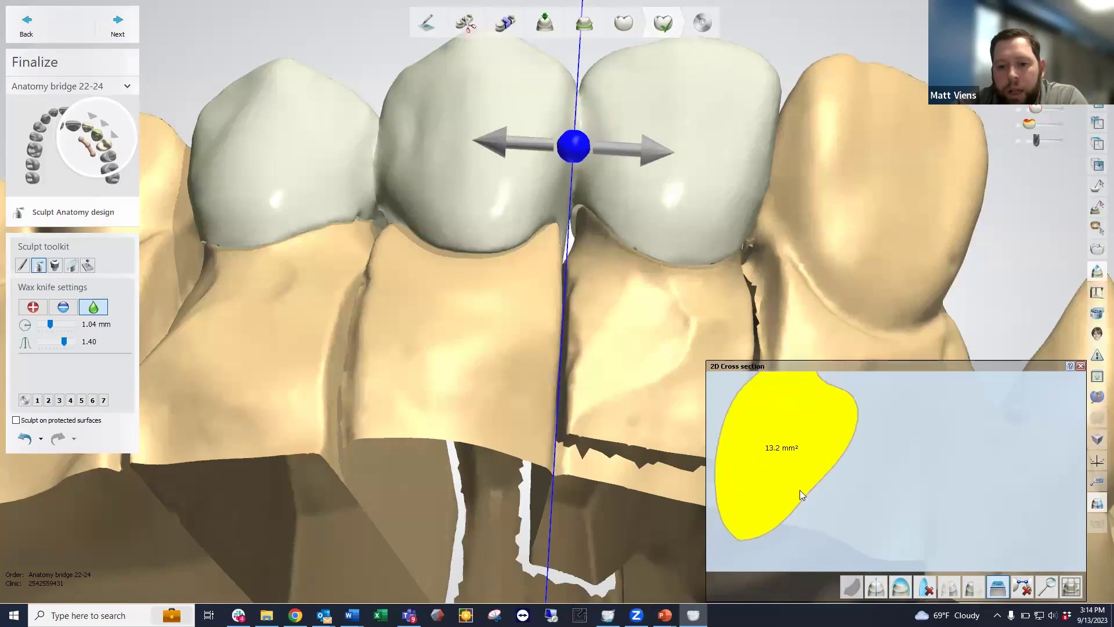
scroll(800, 489, "down", 2)
scroll(753, 462, "up", 2)
mouse_move(792, 477)
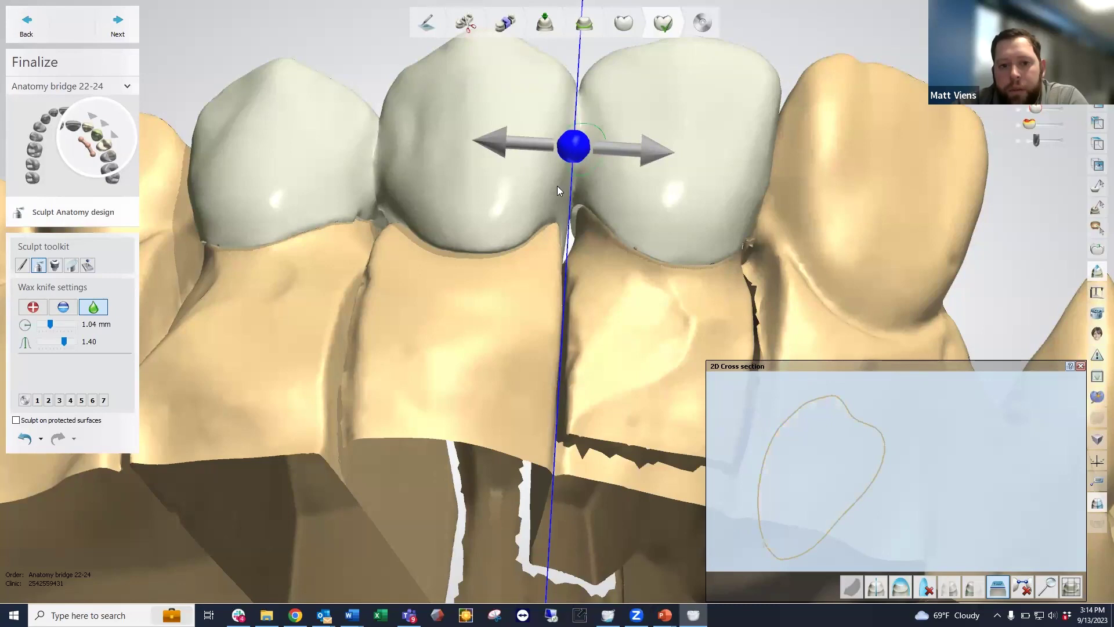
Clear the current section, draw one through the connector between pontic 23 and crown 24, and measure its area.
right_click_drag(479, 274, 469, 301)
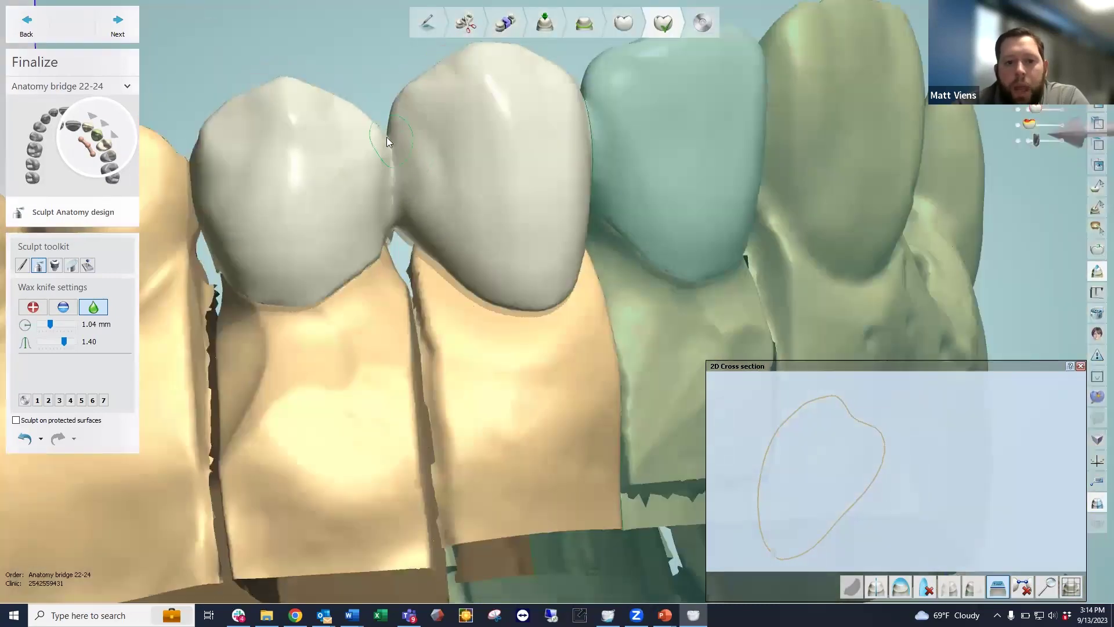
left_click(926, 587)
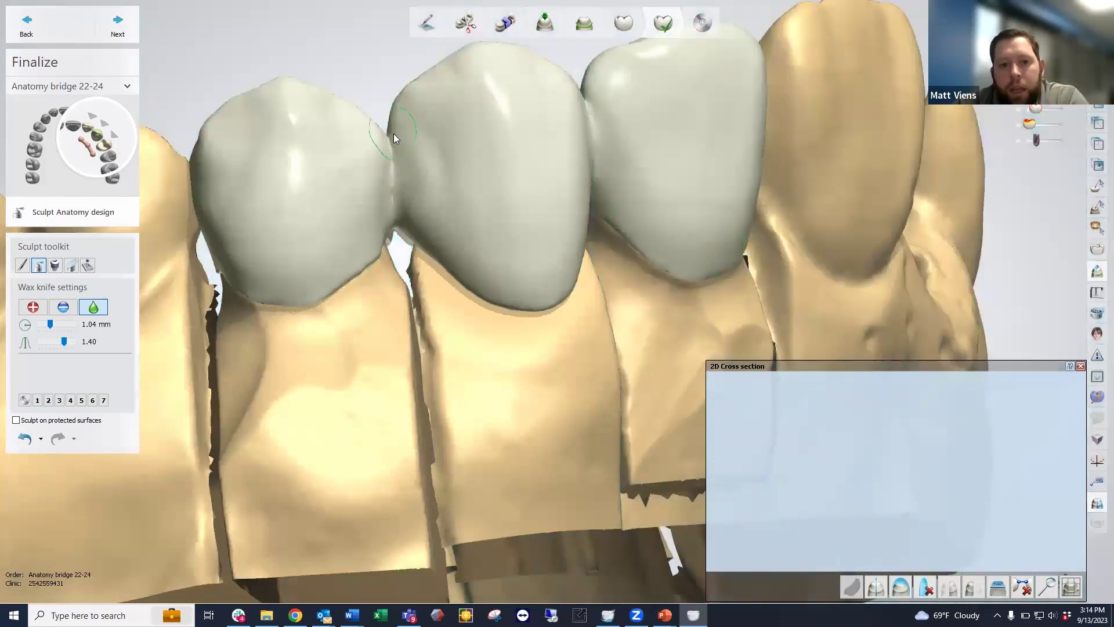
left_click_drag(383, 123, 398, 250)
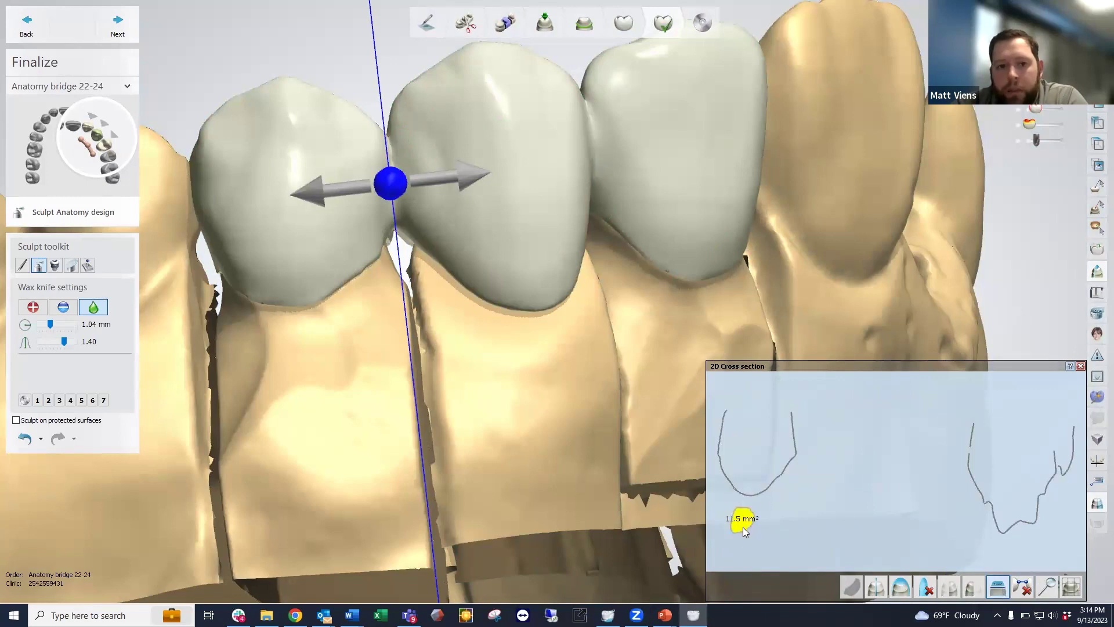
Morph the bridge surface outward at the connector between pontic 23 and crown 24 to enlarge it, and remeasure its area.
right_click_drag(476, 255, 502, 343)
right_click_drag(403, 266, 398, 218)
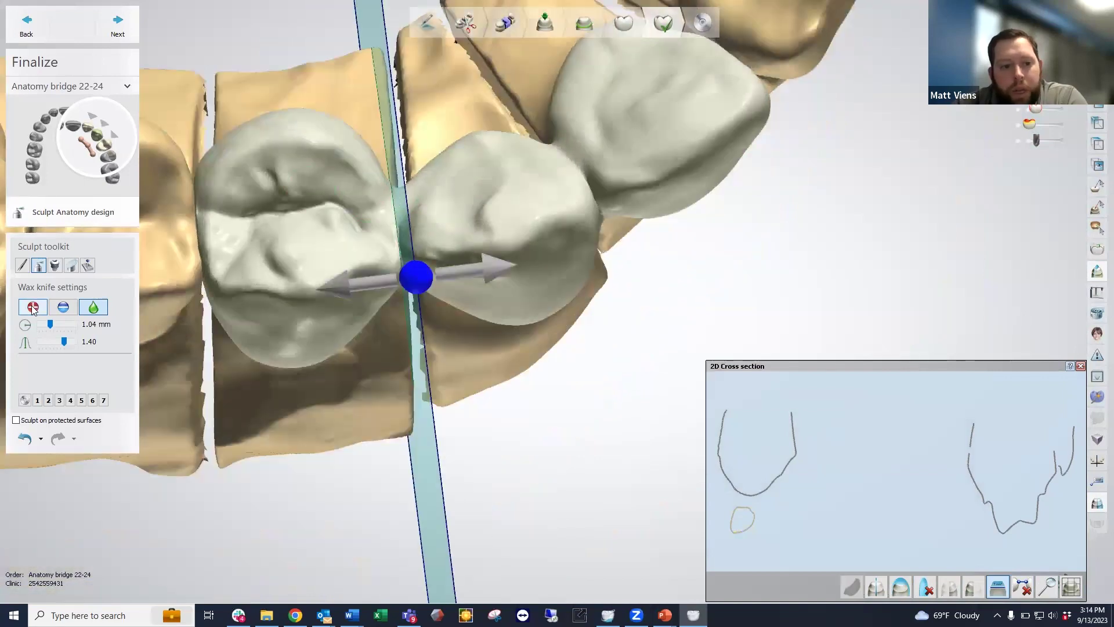
left_click(22, 264)
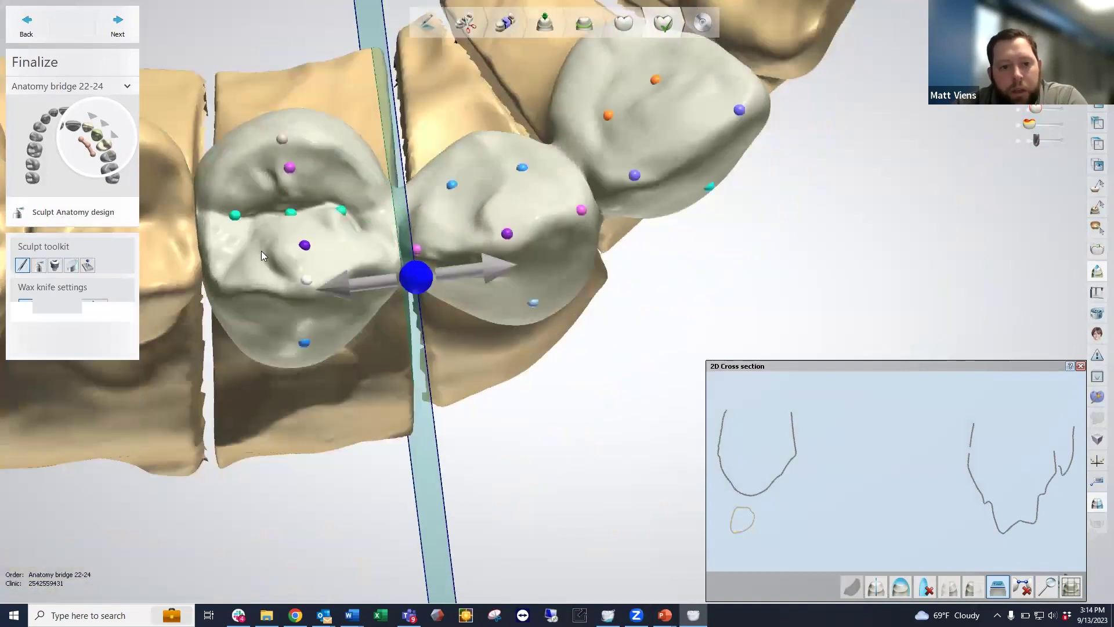
left_click(390, 176)
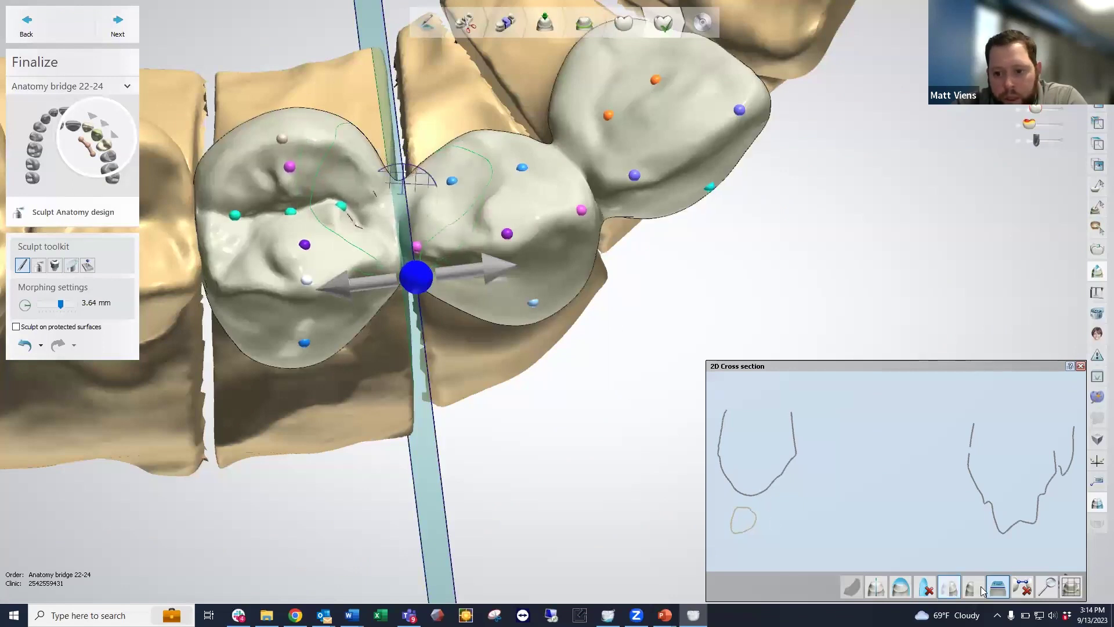
left_click(740, 524)
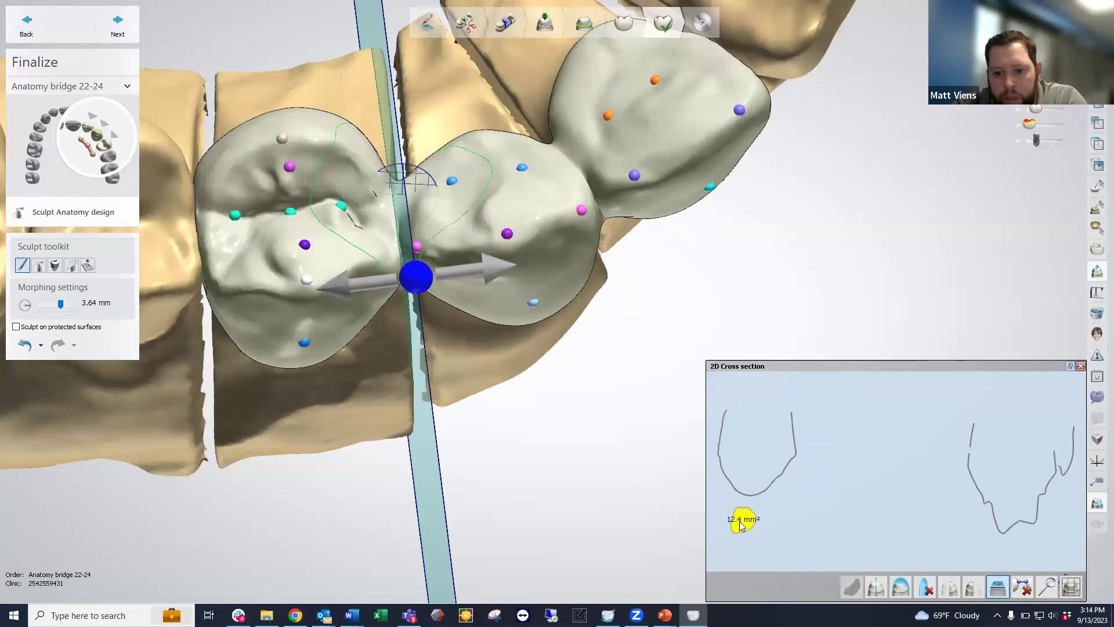
Select the Wax knife in add mode, examine the bridge from the outer side, and close the 2D cross section.
left_click(39, 265)
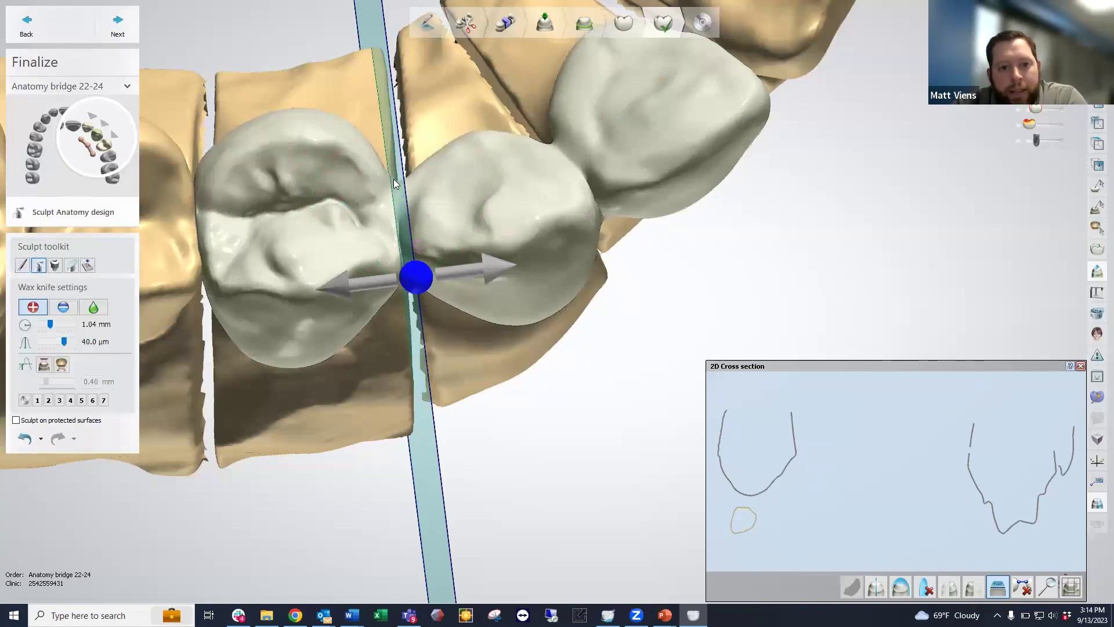
scroll(577, 359, "down", 3)
mouse_move(569, 306)
right_mouse_down()
mouse_move(560, 252)
mouse_move(560, 274)
right_mouse_up()
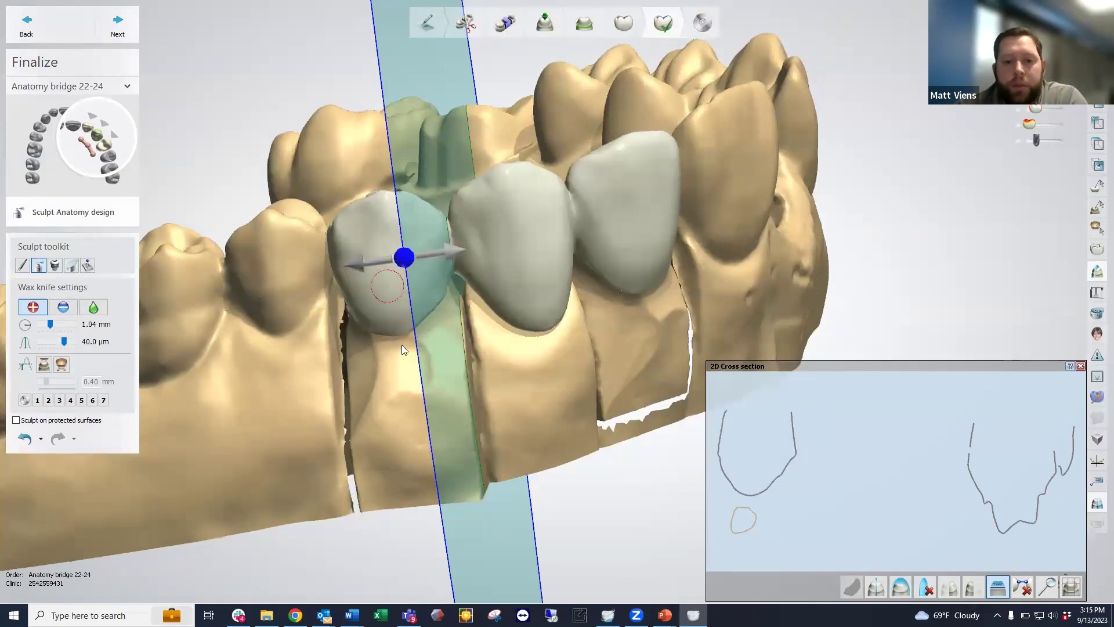
right_click_drag(526, 419, 534, 438)
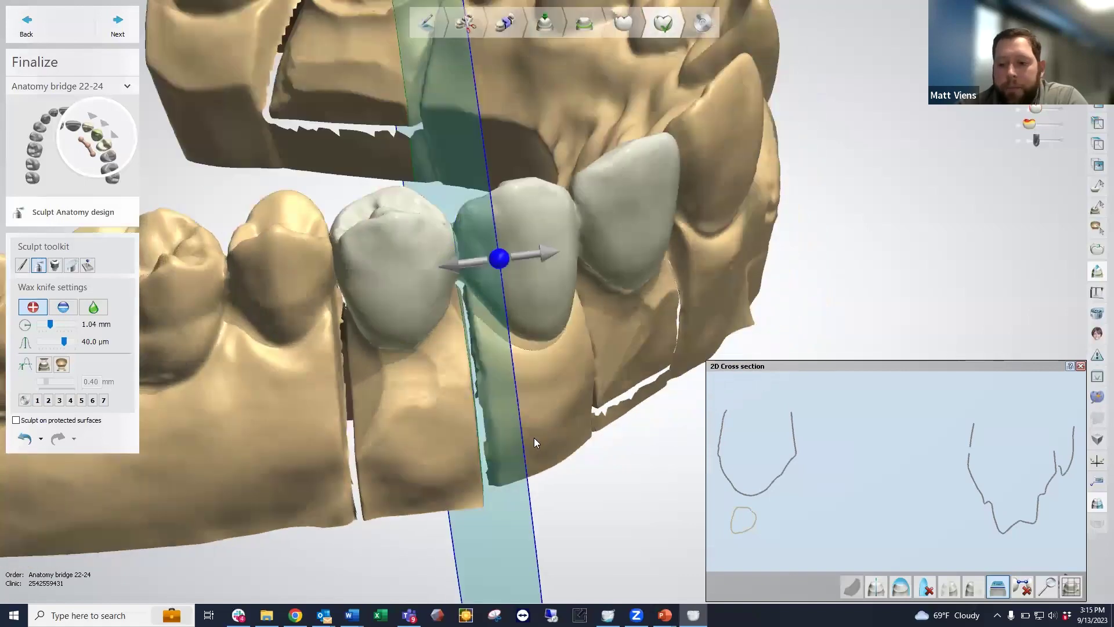
left_click(1081, 366)
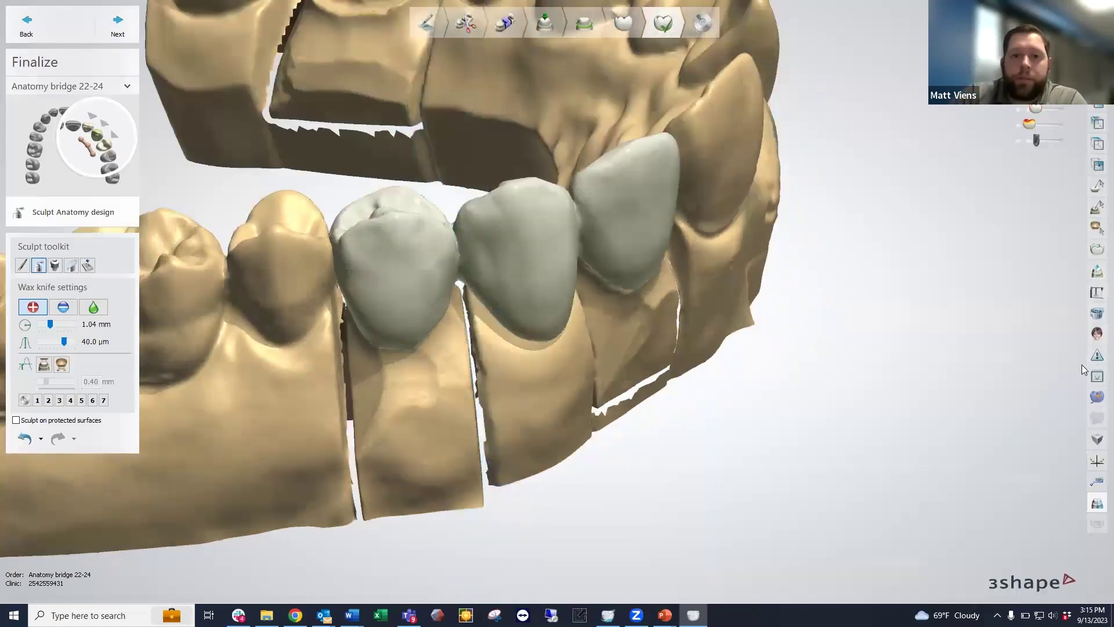